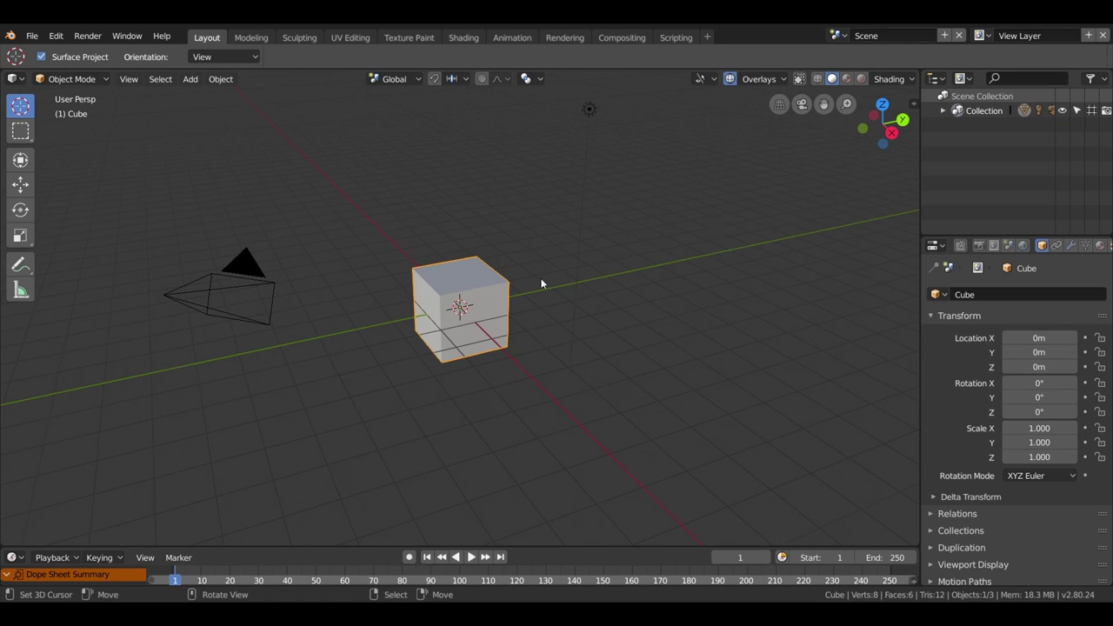
# Delete the default cube, leaving only camera and light, and switch to top view.
pyautogui.moveTo(540, 277)
pyautogui.mouseDown(button='middle')
pyautogui.moveTo(533, 323)
pyautogui.moveTo(491, 328)
pyautogui.mouseUp(button='middle')
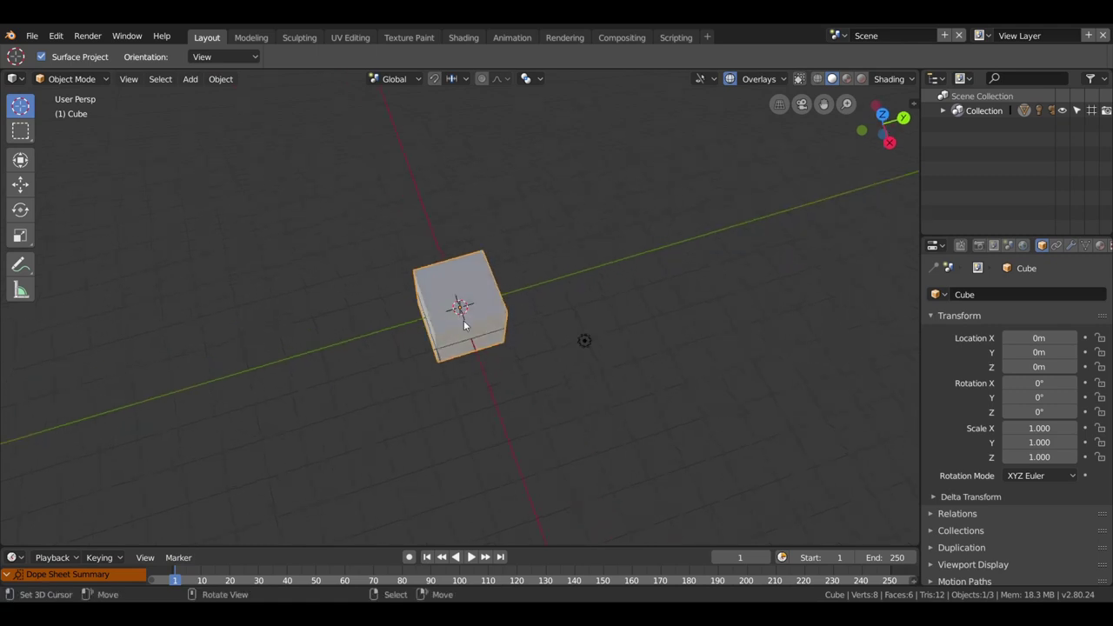
pyautogui.press('x')
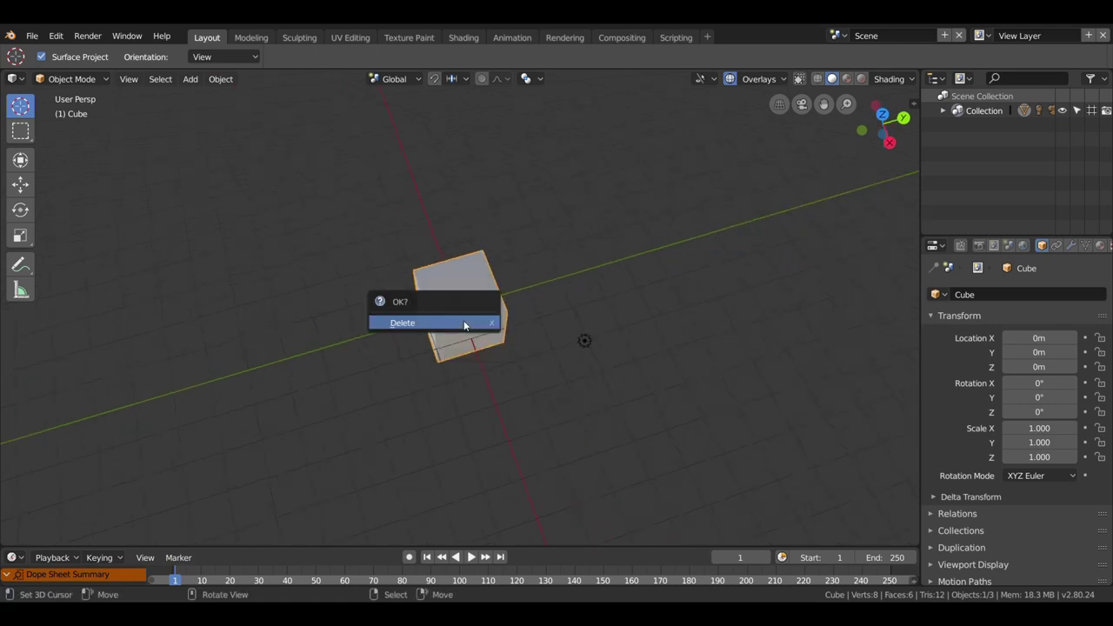
pyautogui.click(464, 323)
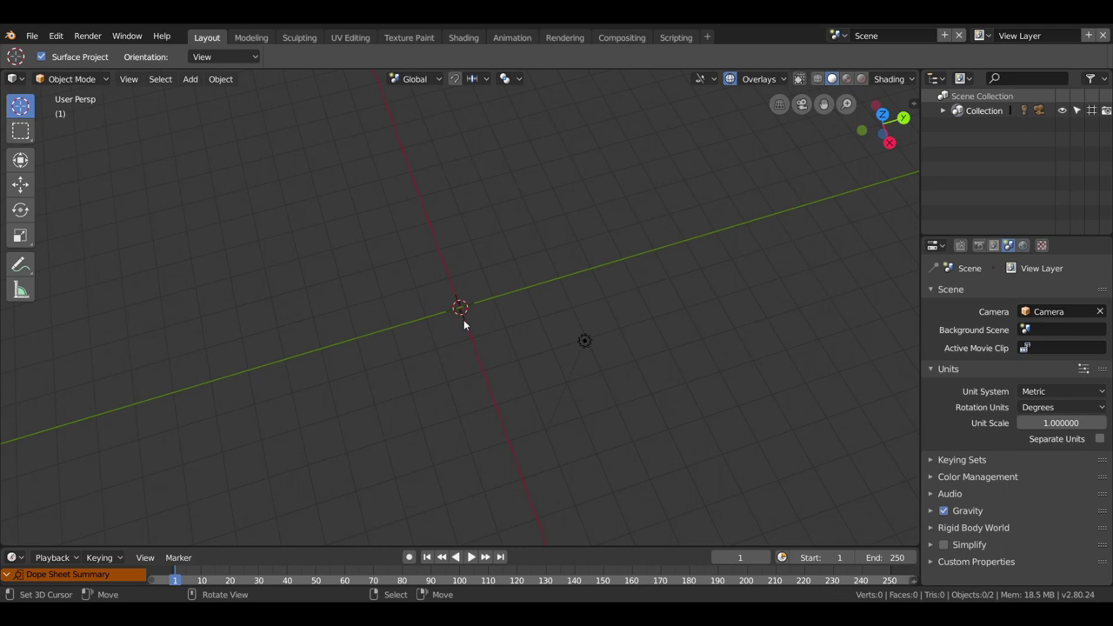
pyautogui.press('KP_7')
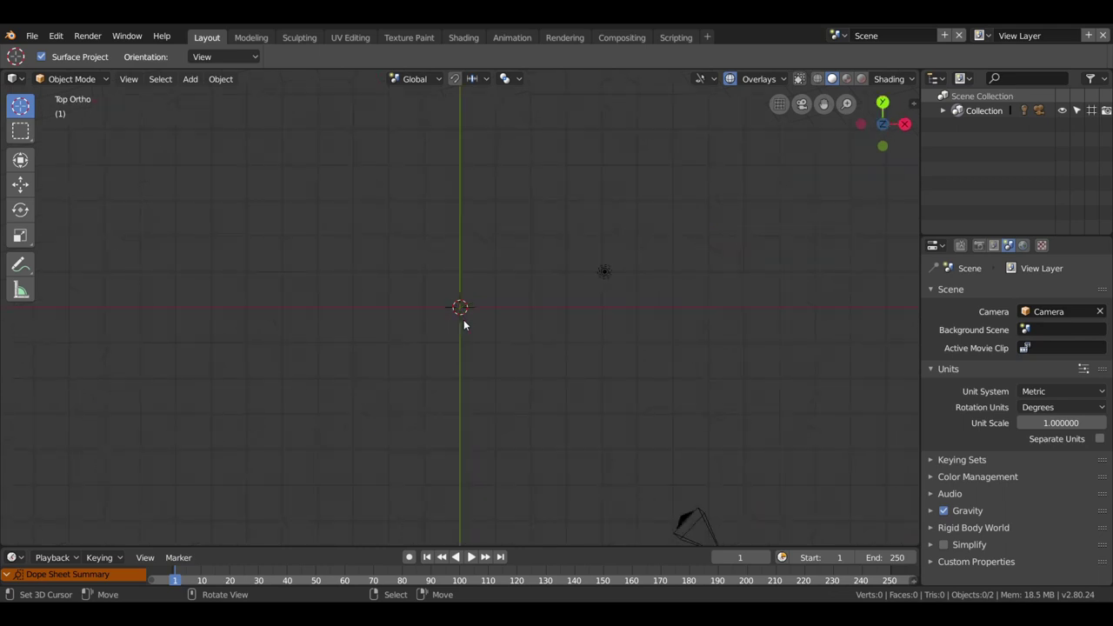
# Add a mesh circle at the origin and reduce it to 8 vertices, forming an octagon.
pyautogui.hotkey('shift', 'a')
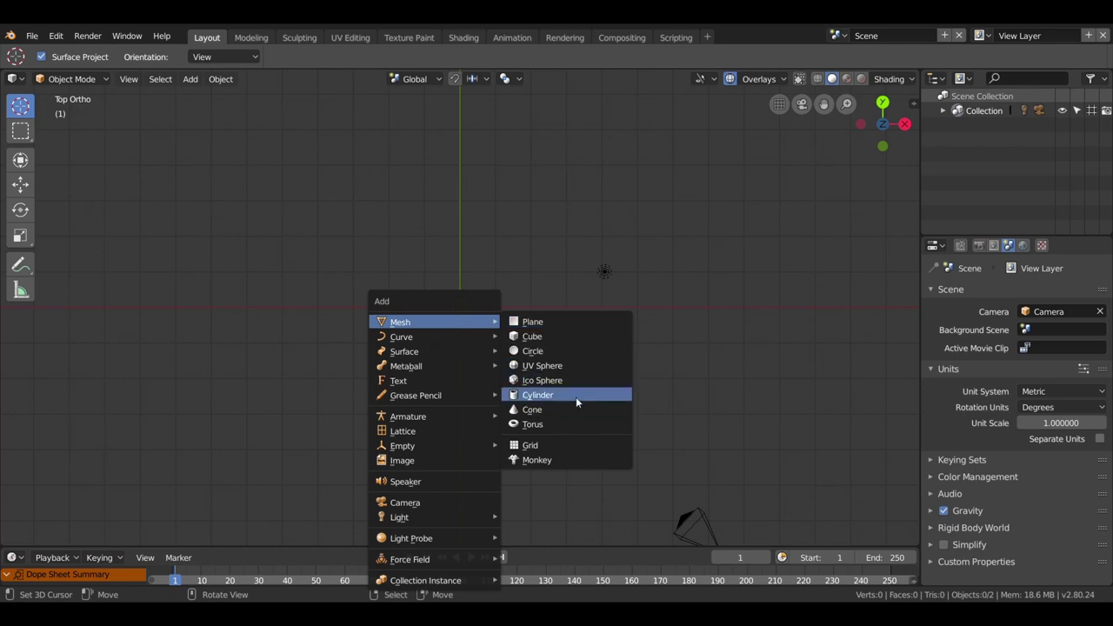
pyautogui.click(545, 351)
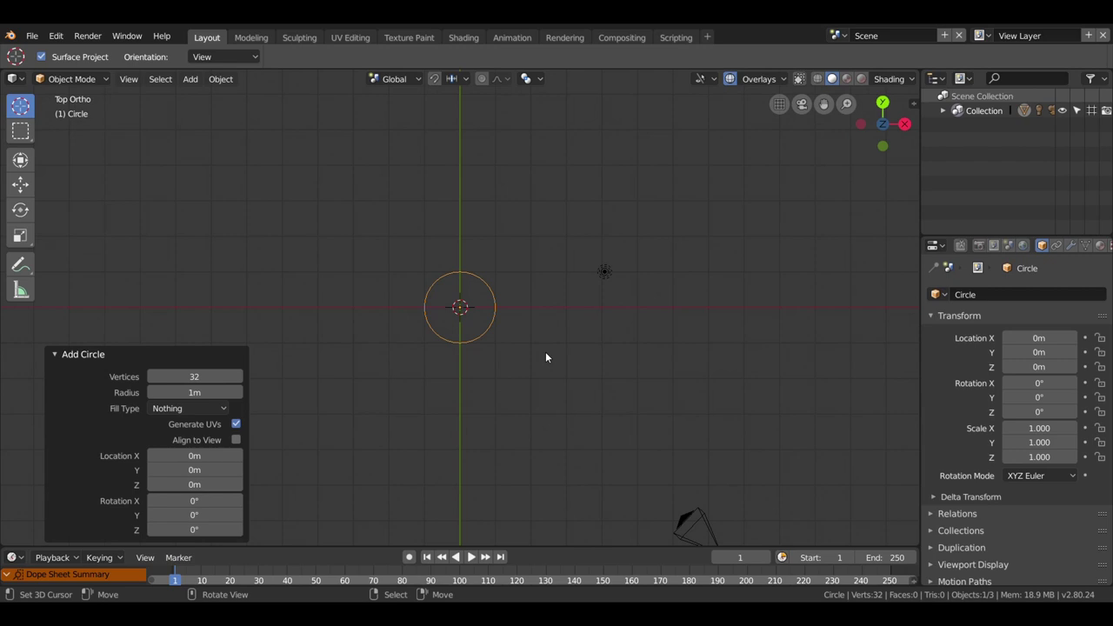
pyautogui.click(185, 381)
pyautogui.write('8')
pyautogui.press('Return')
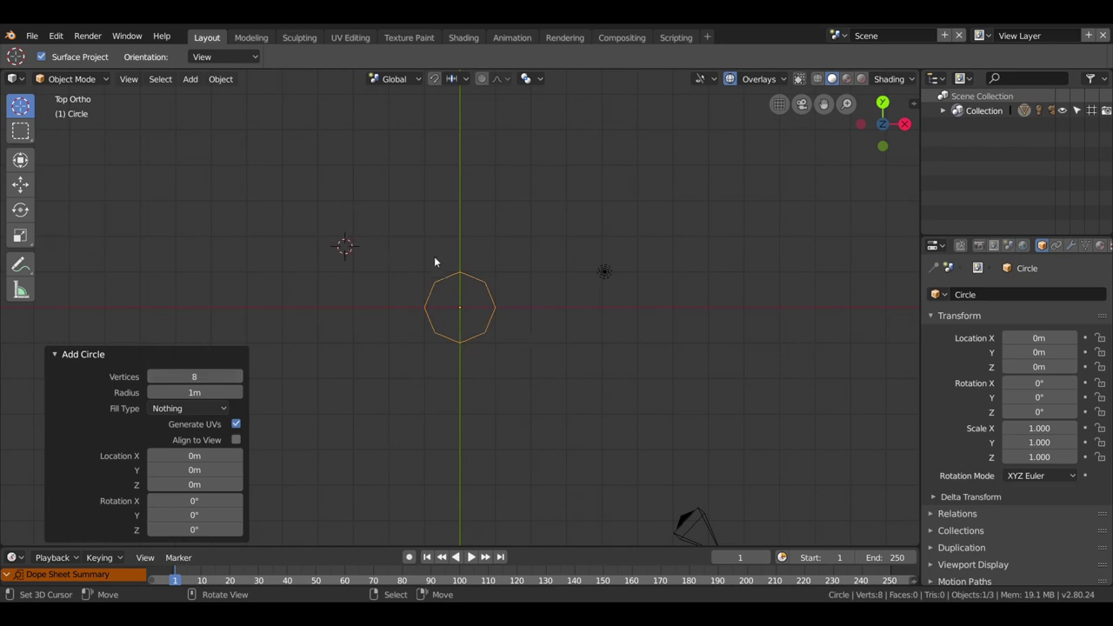
# In Edit Mode, fill the octagon's 8 edges with a single face and zoom in.
pyautogui.press('Tab')
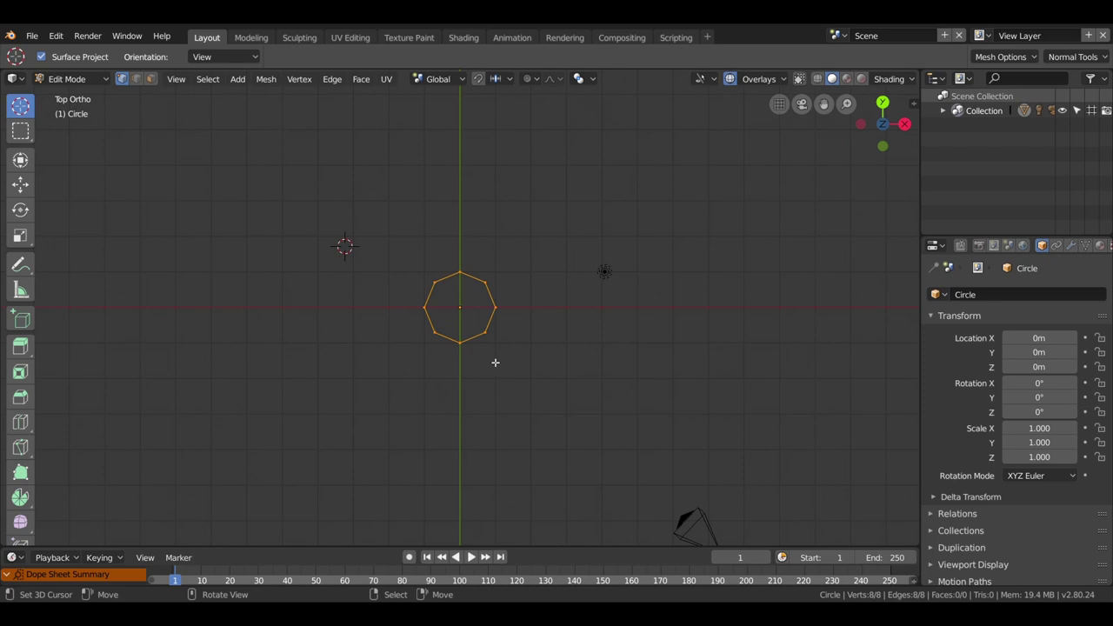
pyautogui.press('f')
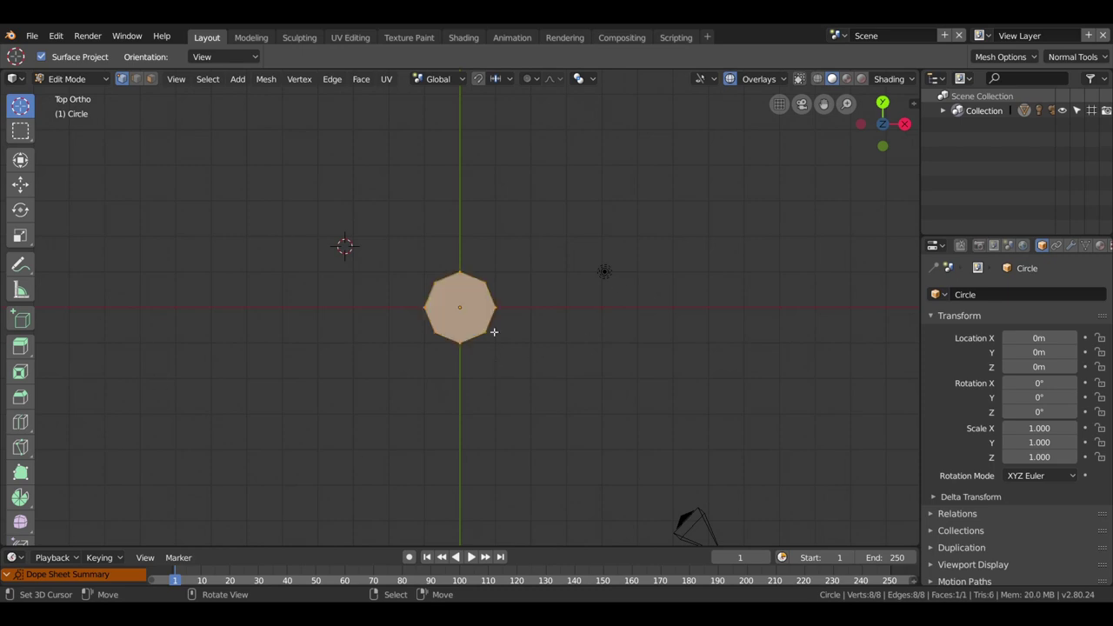
pyautogui.scroll(1, 494, 331)
pyautogui.scroll(3, 494, 331)
pyautogui.scroll(3, 494, 331)
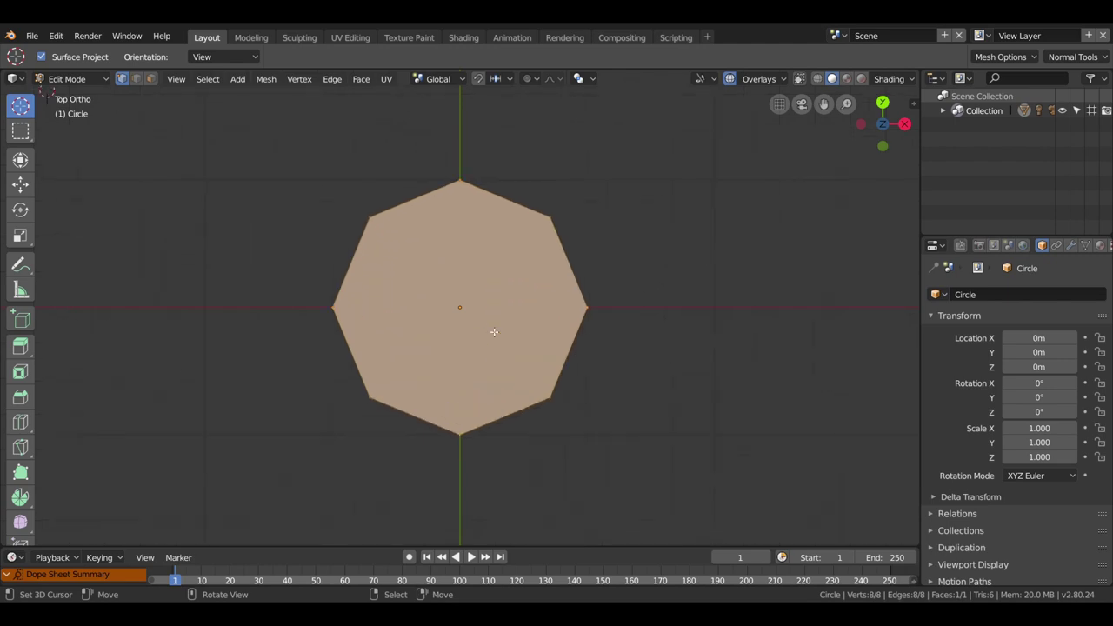
# Add a Subdivision Surface modifier at viewport level 2 and view the smoothed disc in Object Mode.
pyautogui.click(1069, 247)
pyautogui.click(984, 299)
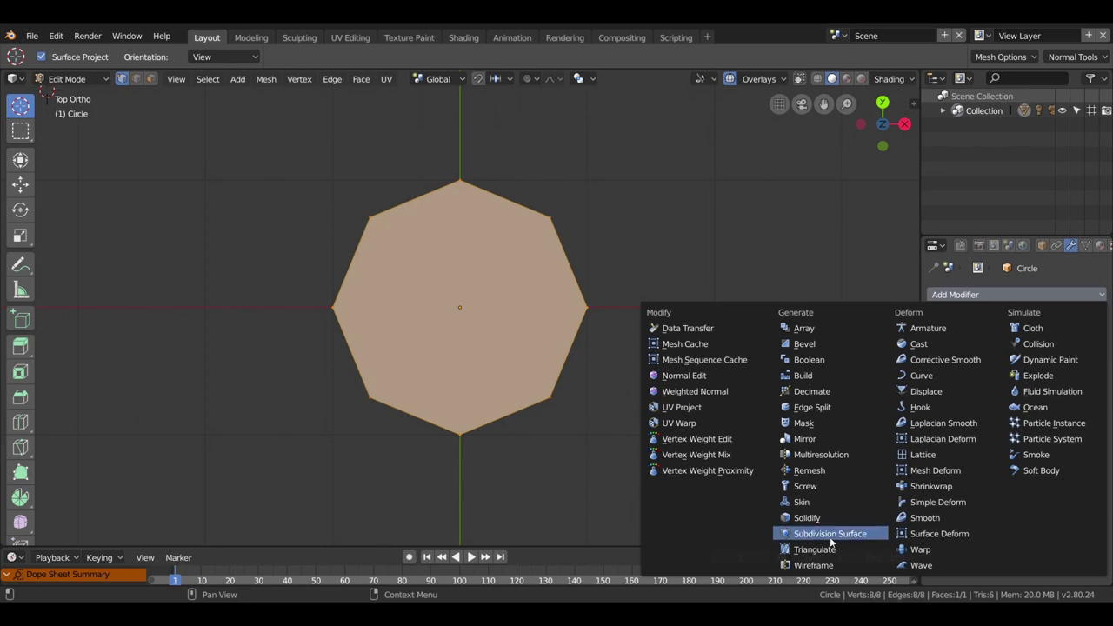
pyautogui.click(791, 533)
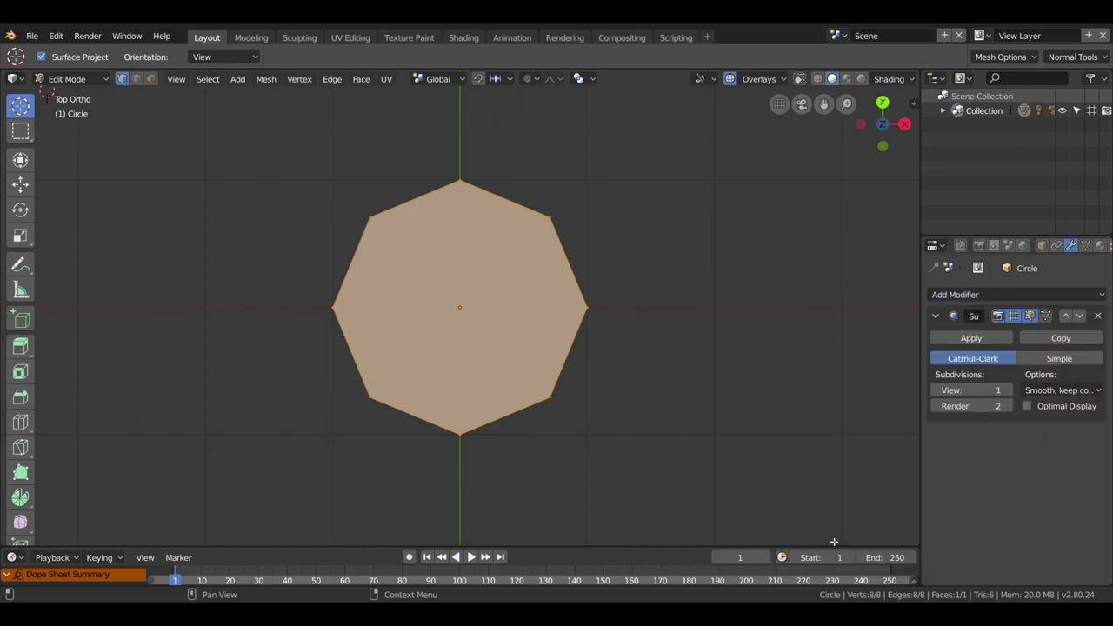
pyautogui.click(1009, 391)
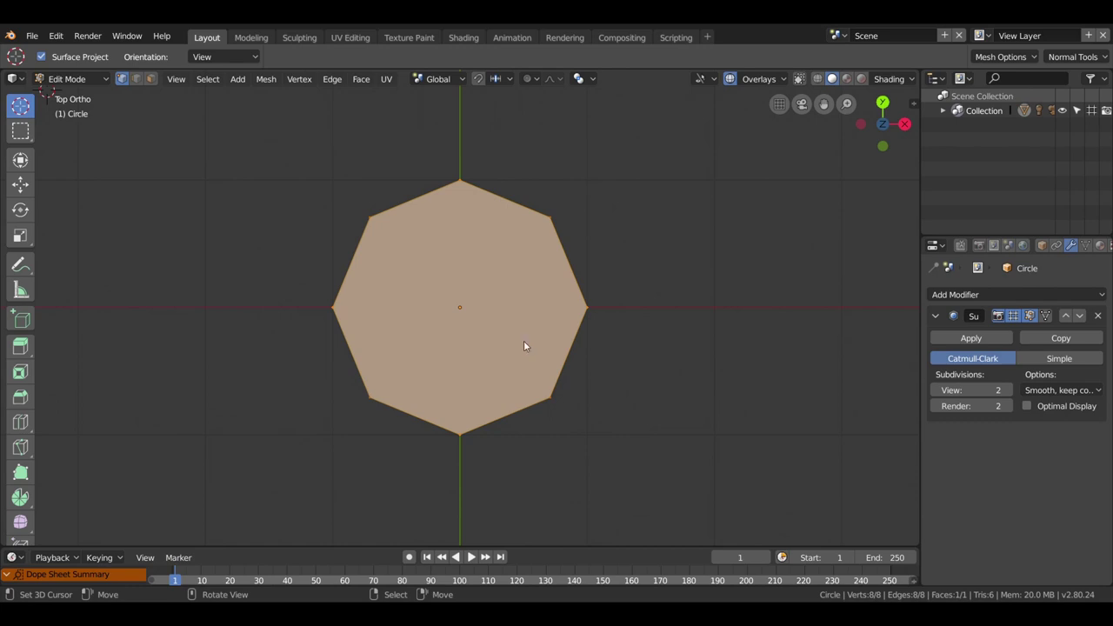
pyautogui.press('Tab')
pyautogui.moveTo(536, 337)
pyautogui.mouseDown(button='middle')
pyautogui.moveTo(537, 235)
pyautogui.moveTo(565, 255)
pyautogui.moveTo(583, 293)
pyautogui.moveTo(535, 318)
pyautogui.moveTo(538, 338)
pyautogui.mouseUp(button='middle')
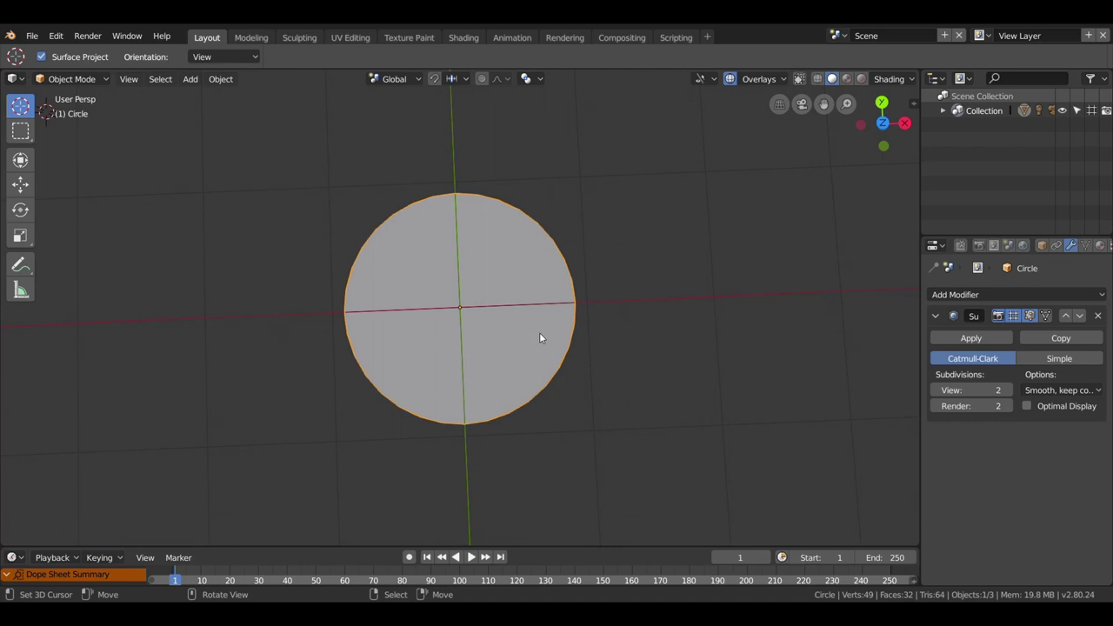
# In Edit Mode, inset the octagon face slightly to create a thin outer rim.
pyautogui.press('Tab')
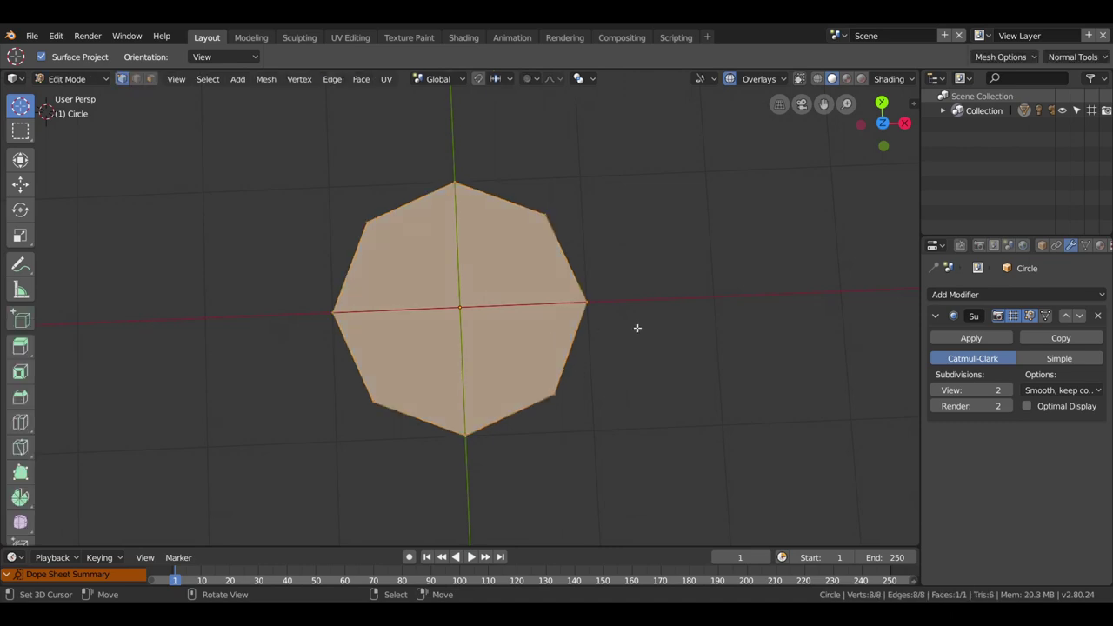
pyautogui.moveTo(644, 345)
pyautogui.mouseDown(button='middle')
pyautogui.moveTo(586, 377)
pyautogui.moveTo(615, 291)
pyautogui.mouseUp(button='middle')
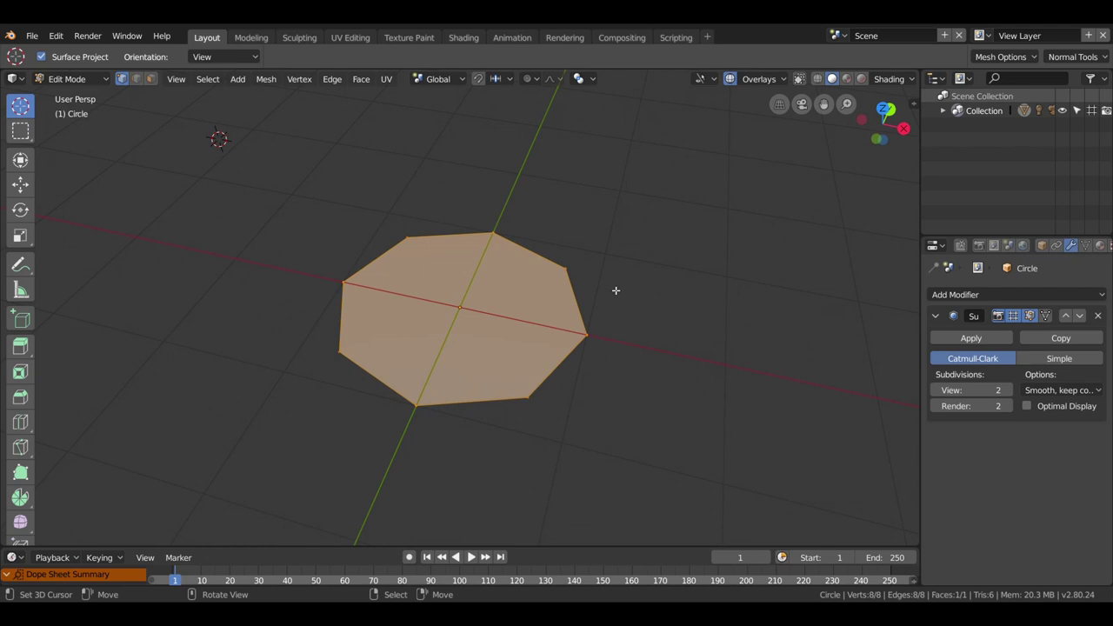
pyautogui.press('i')
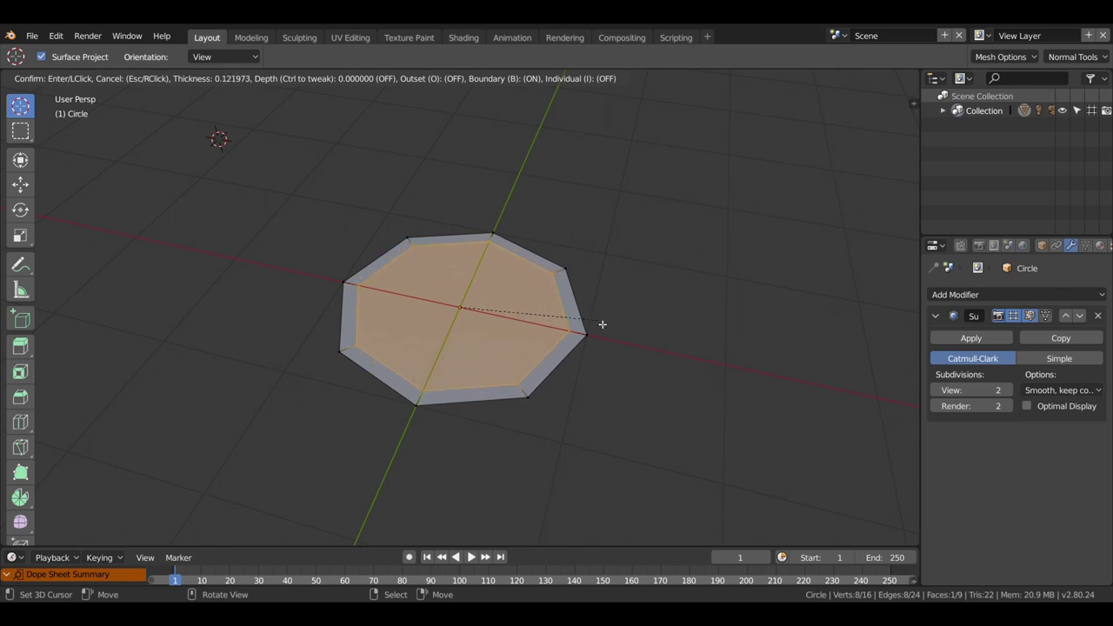
pyautogui.click(607, 327)
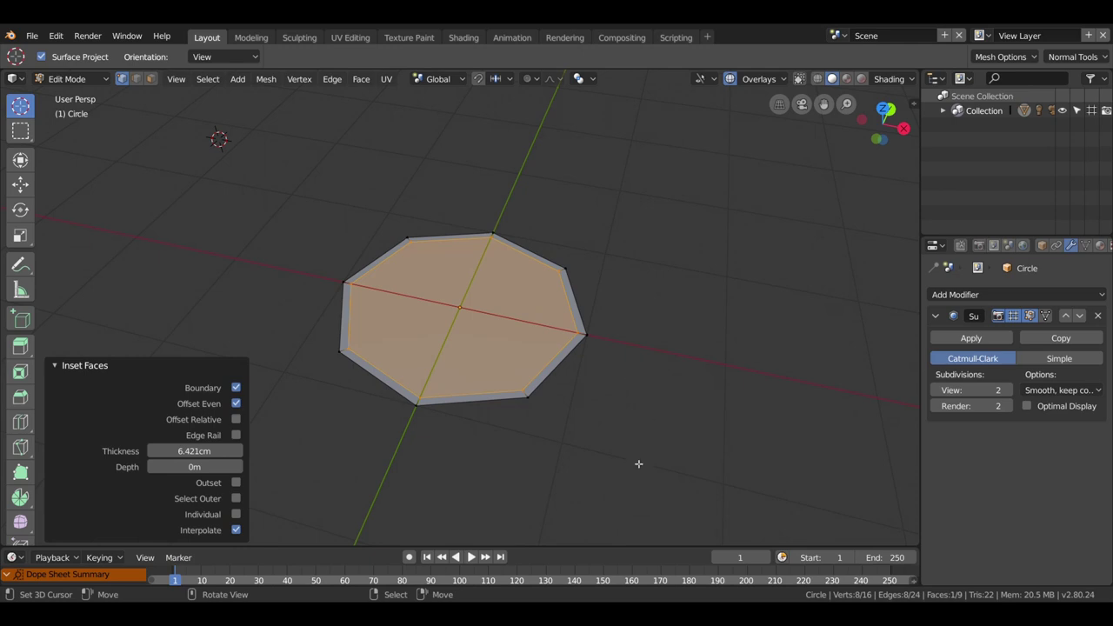
# Inset the inner face again by 48.97cm, leaving a small central octagon, viewed from top.
pyautogui.press('i')
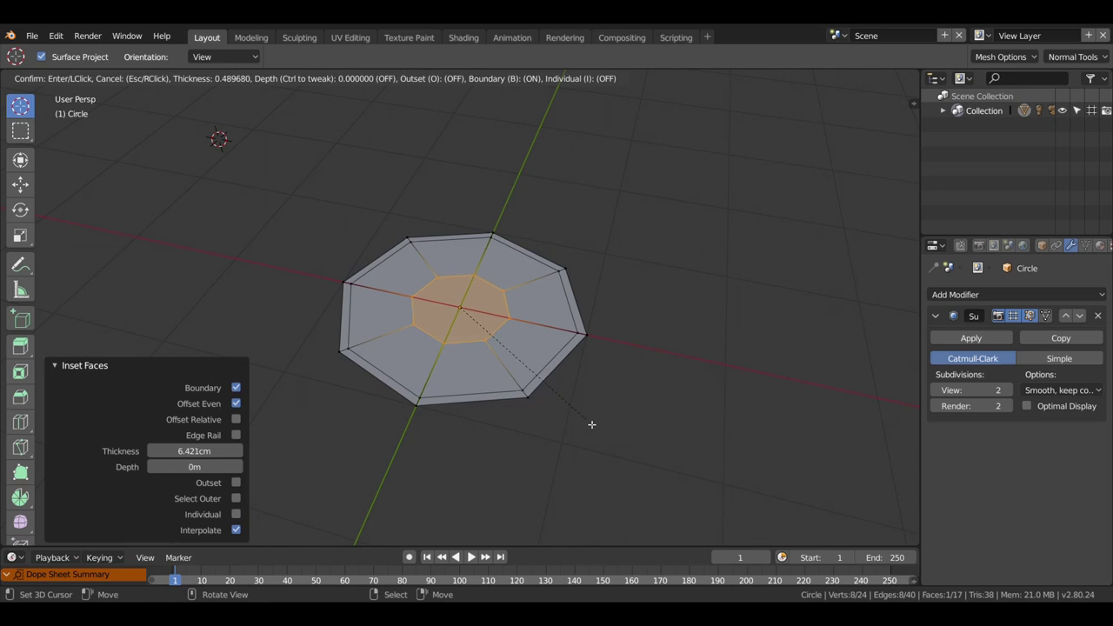
pyautogui.click(592, 424)
pyautogui.moveTo(591, 423)
pyautogui.mouseDown(button='middle')
pyautogui.moveTo(546, 380)
pyautogui.moveTo(546, 417)
pyautogui.mouseUp(button='middle')
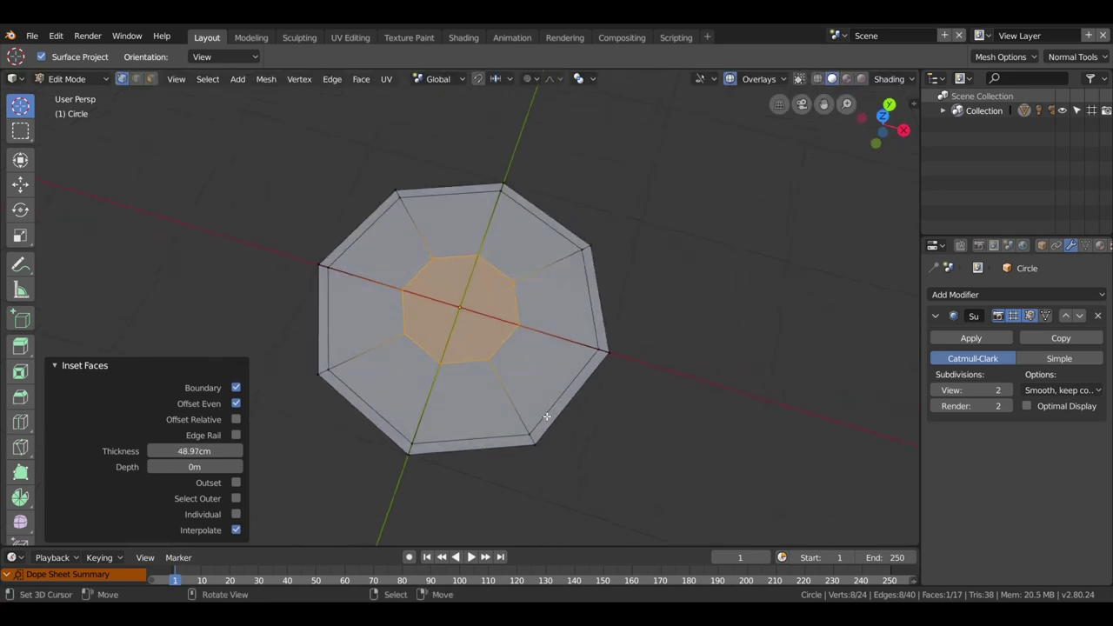
pyautogui.press('KP_7')
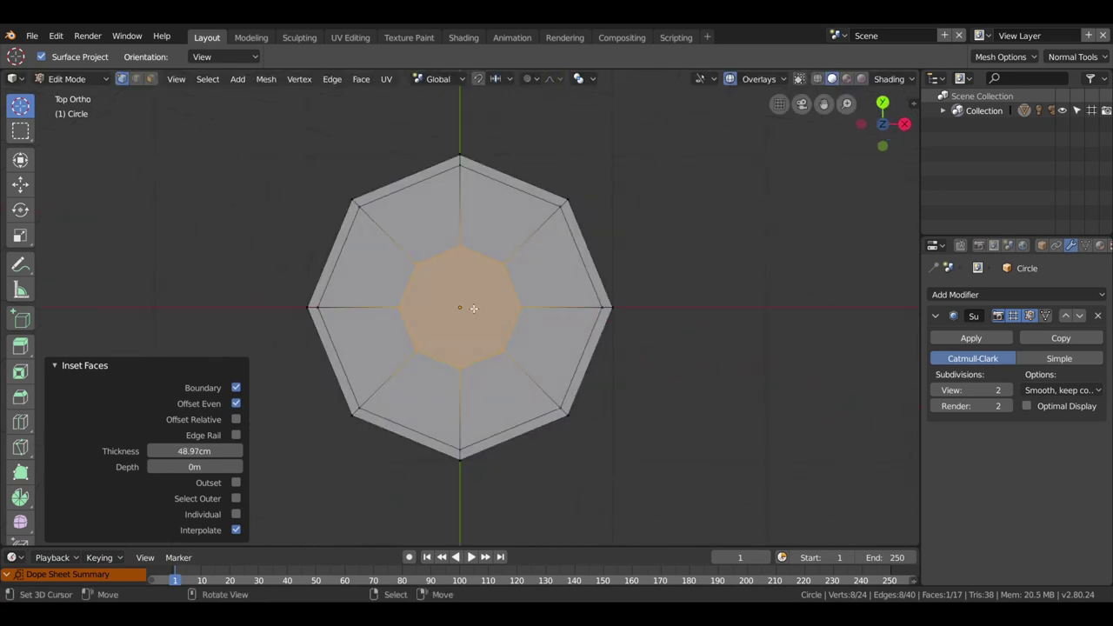
pyautogui.scroll(1, 472, 427)
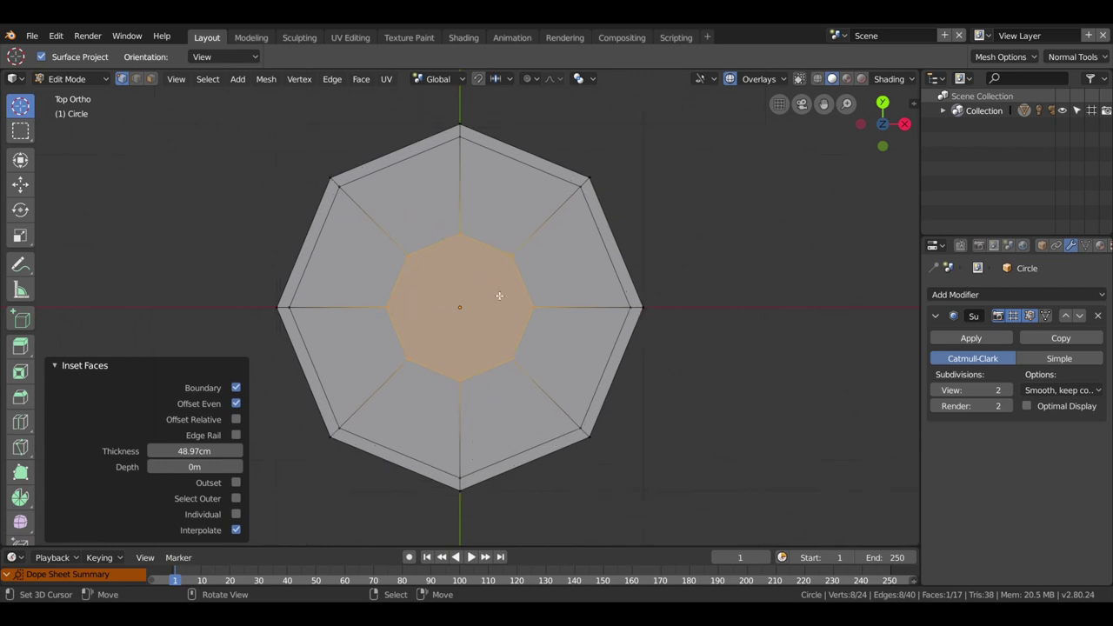
pyautogui.click(150, 79)
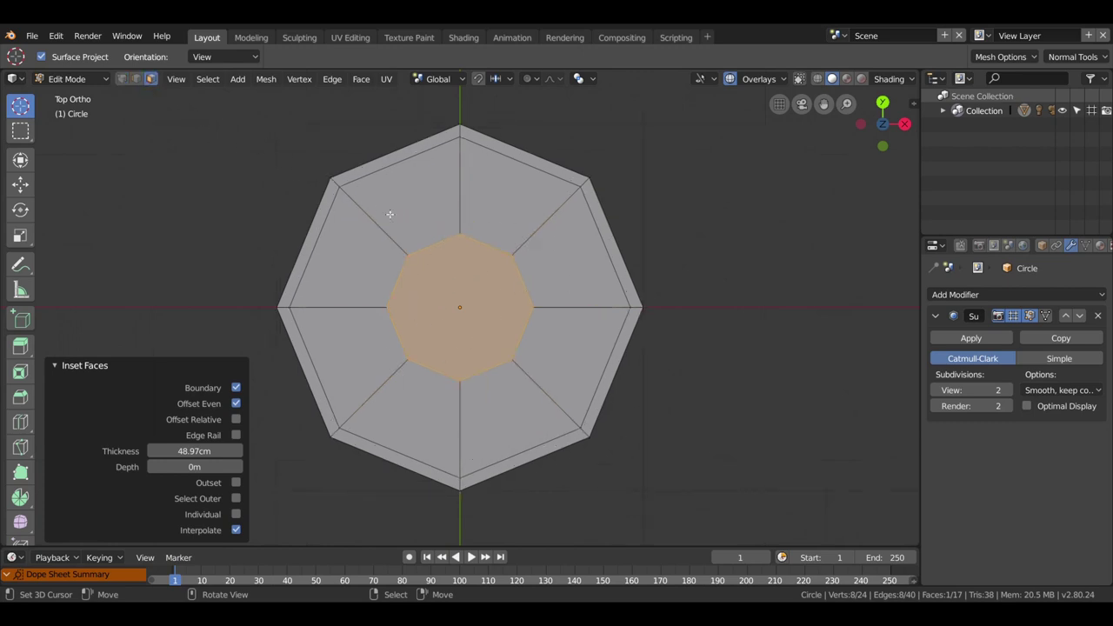
pyautogui.click(386, 215)
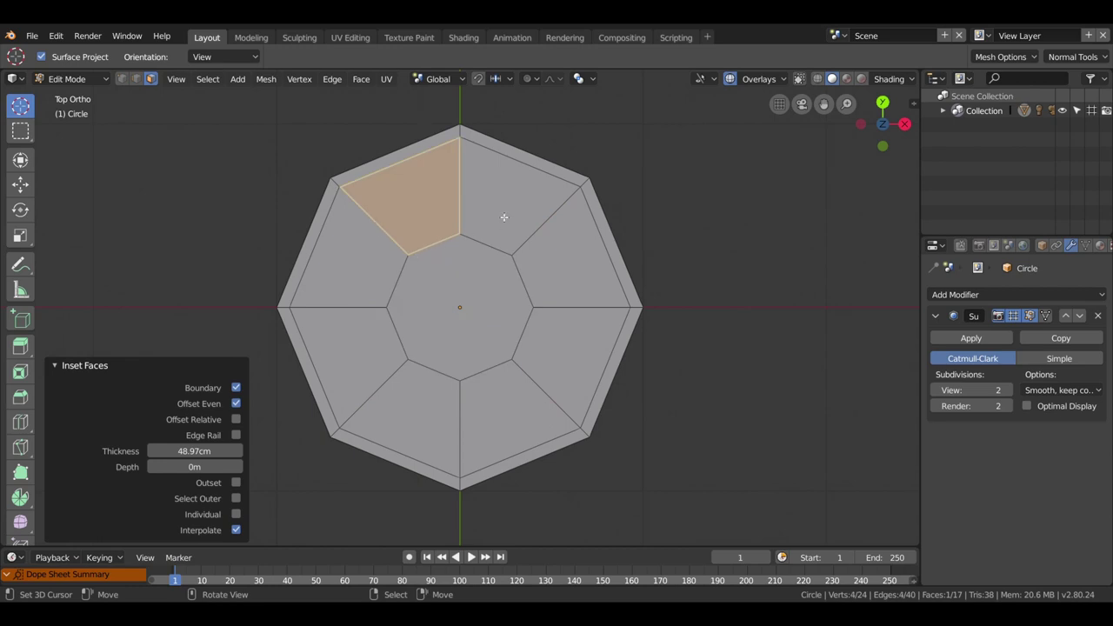
pyautogui.click(473, 315)
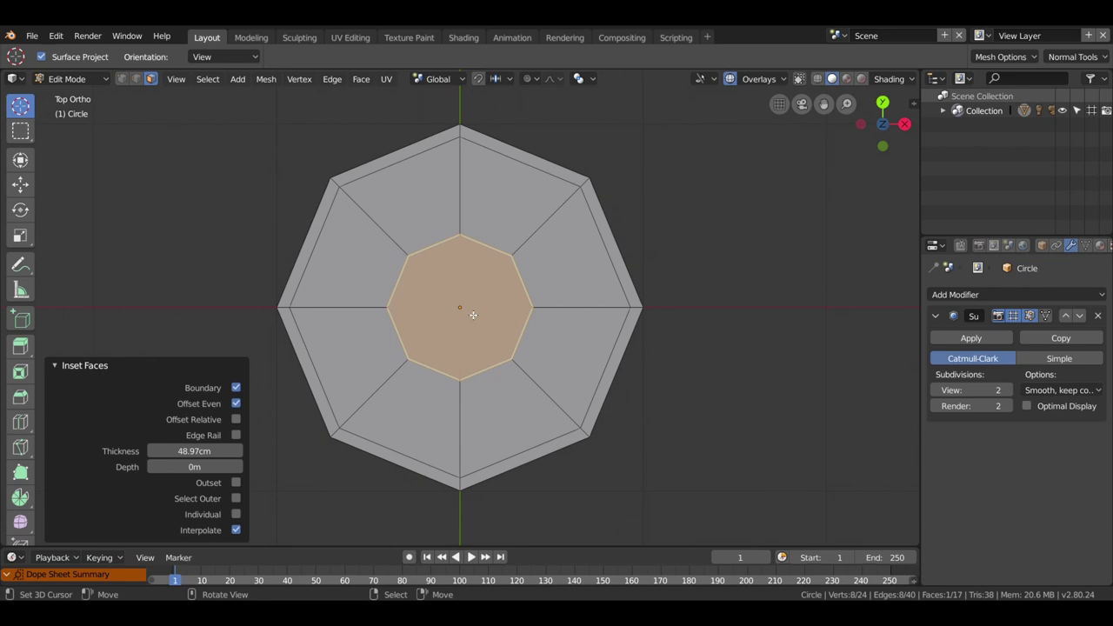
pyautogui.click(135, 79)
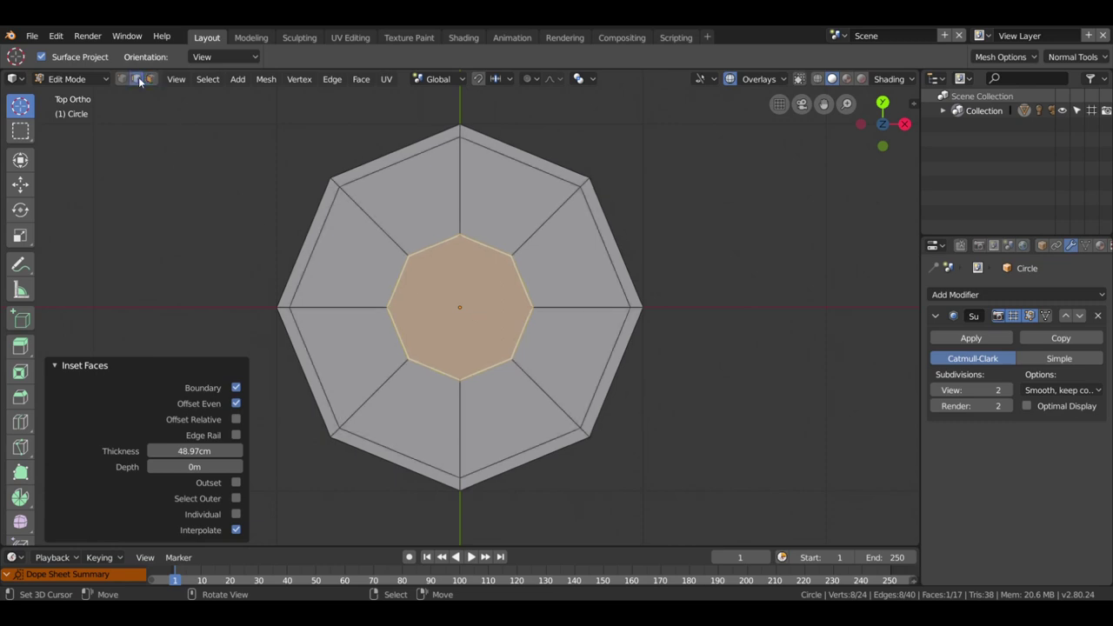
pyautogui.click(522, 280)
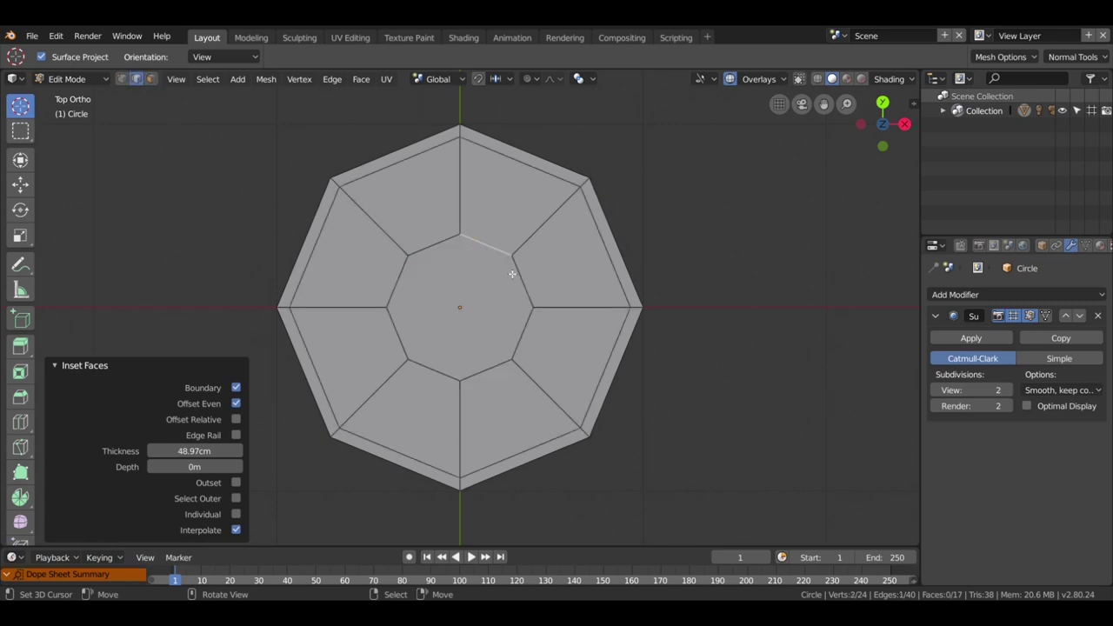
pyautogui.click(492, 368)
# Join the left and right central-octagon vertices with an edge across the middle face.
pyautogui.scroll(3, 456, 314)
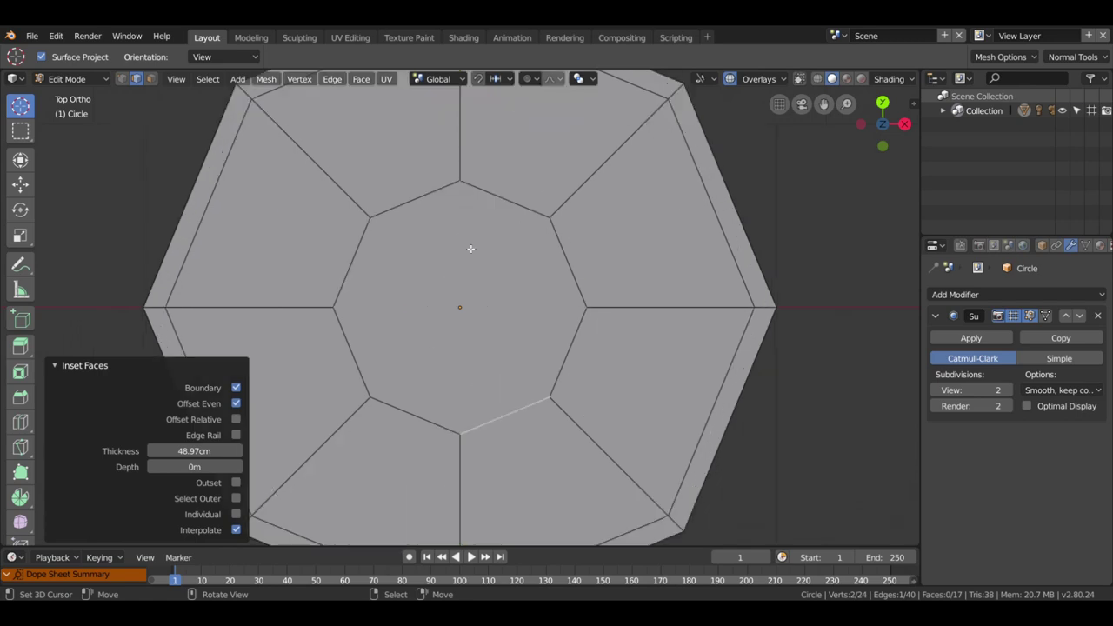
pyautogui.click(120, 78)
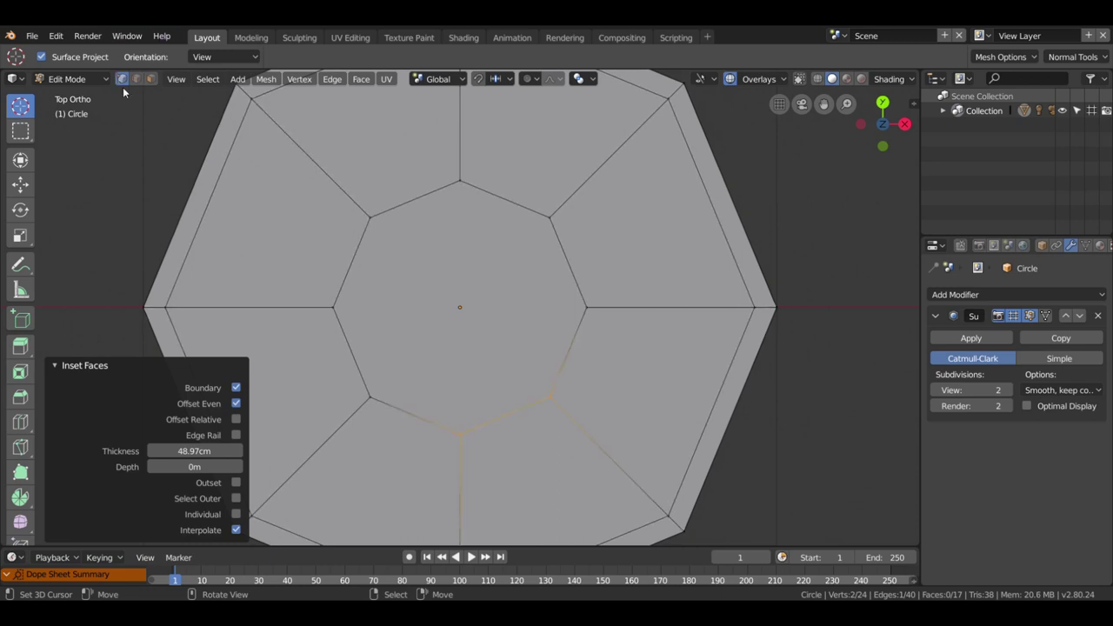
pyautogui.click(590, 311)
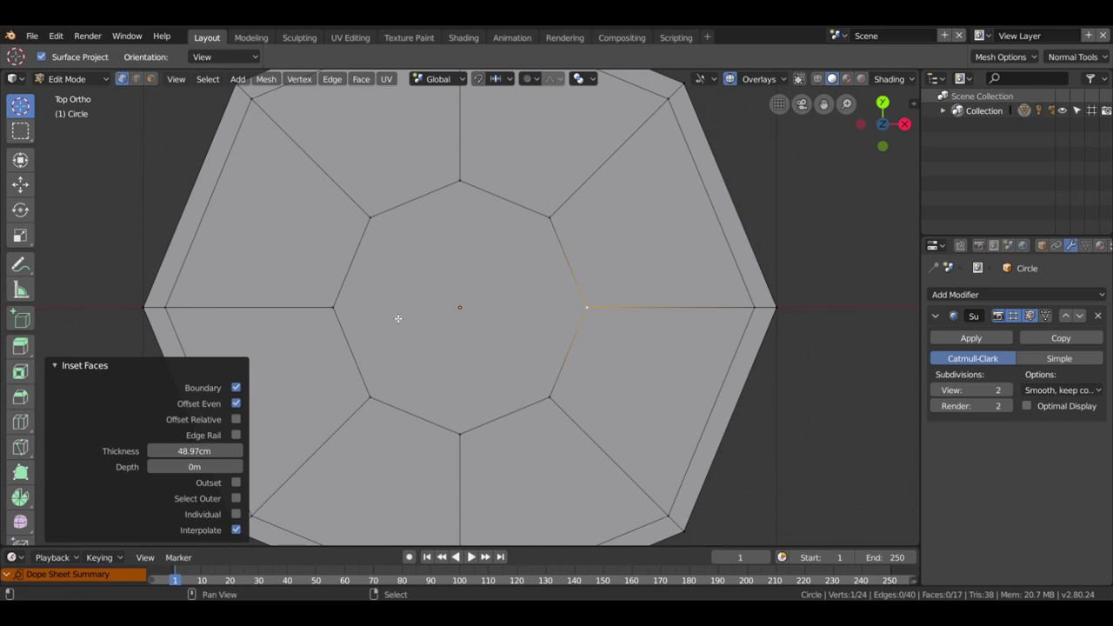
pyautogui.keyDown('shift'); pyautogui.click(335, 309); pyautogui.keyUp('shift')
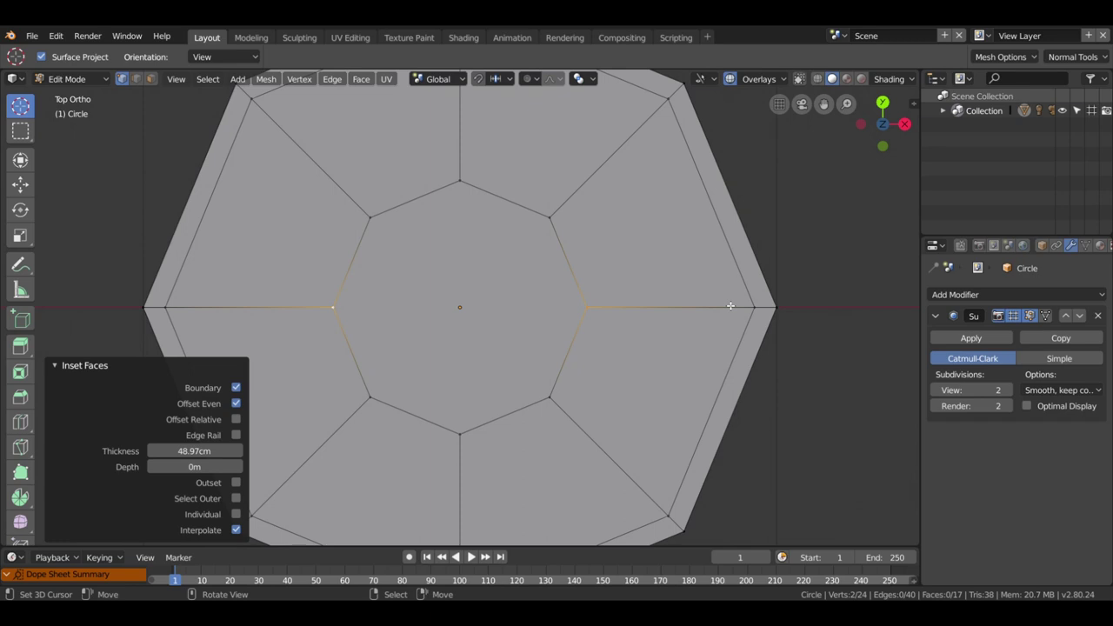
pyautogui.press('j')
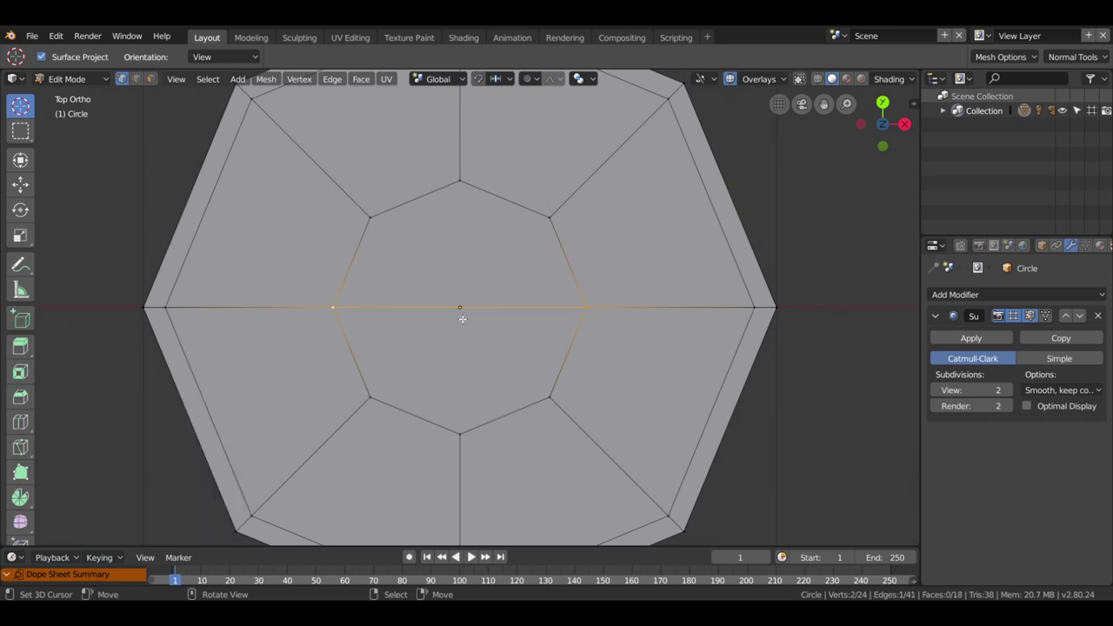
# Join the top and bottom inner vertices with an edge through the centre.
pyautogui.click(136, 79)
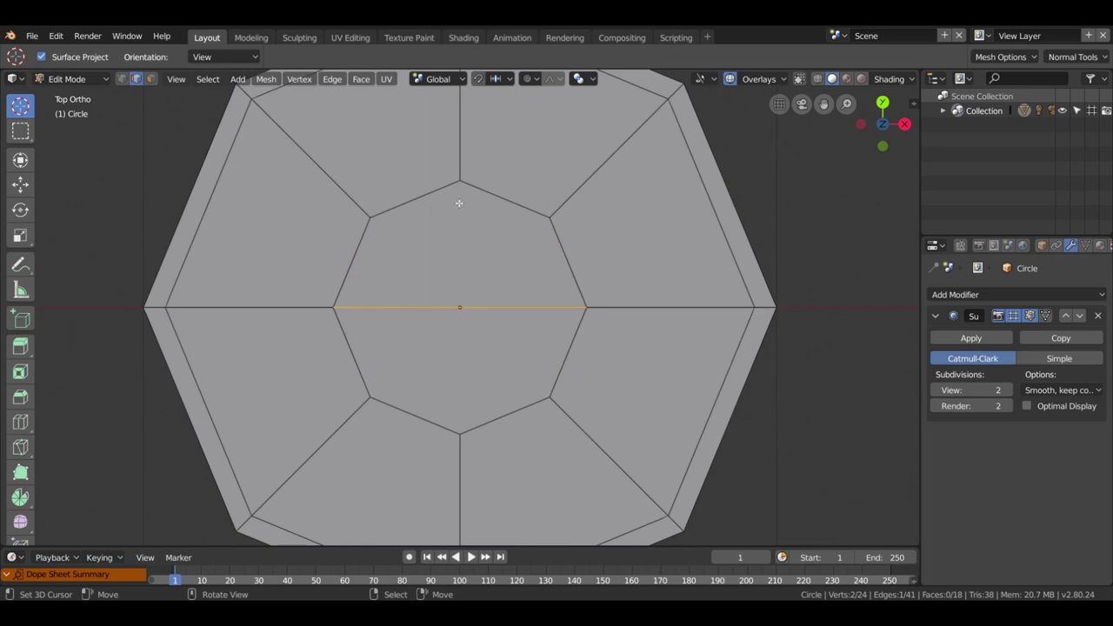
pyautogui.click(122, 79)
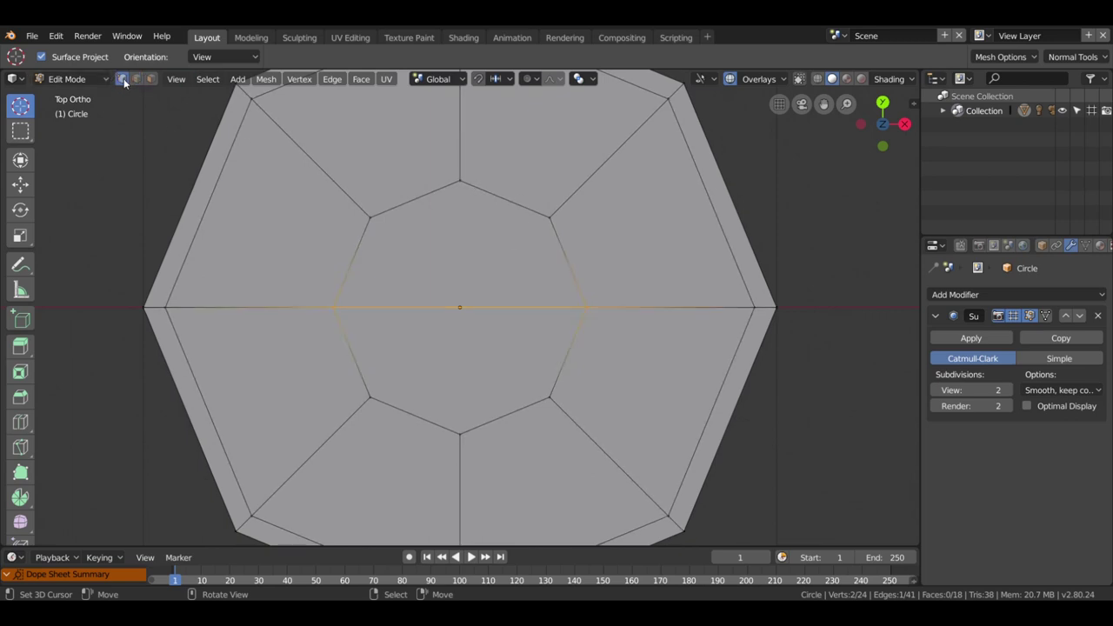
pyautogui.click(463, 183)
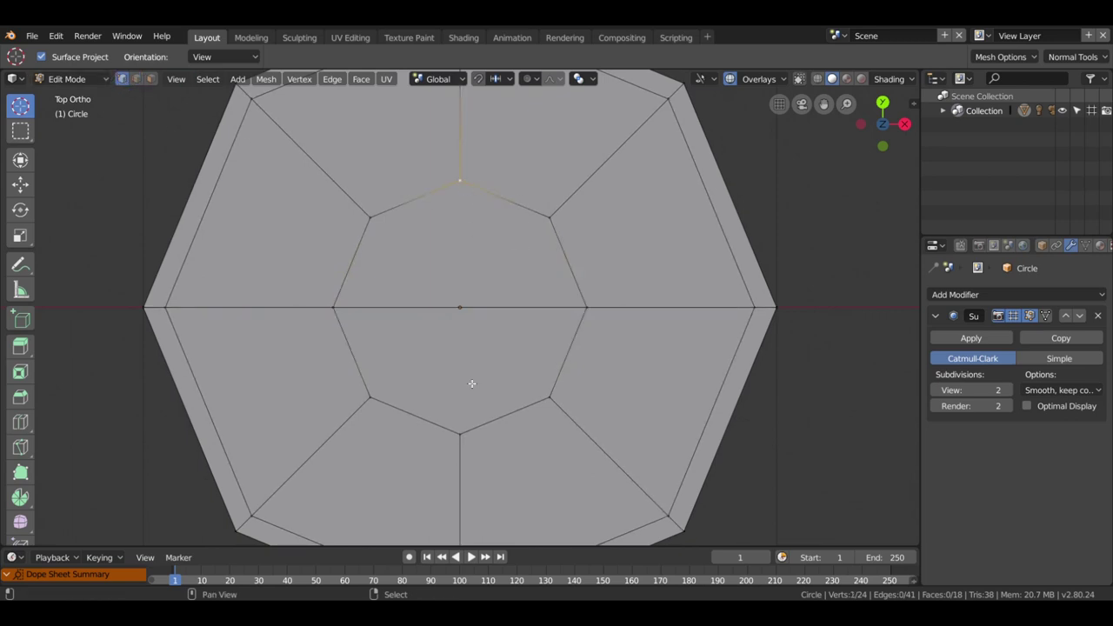
pyautogui.keyDown('shift'); pyautogui.click(461, 438); pyautogui.keyUp('shift')
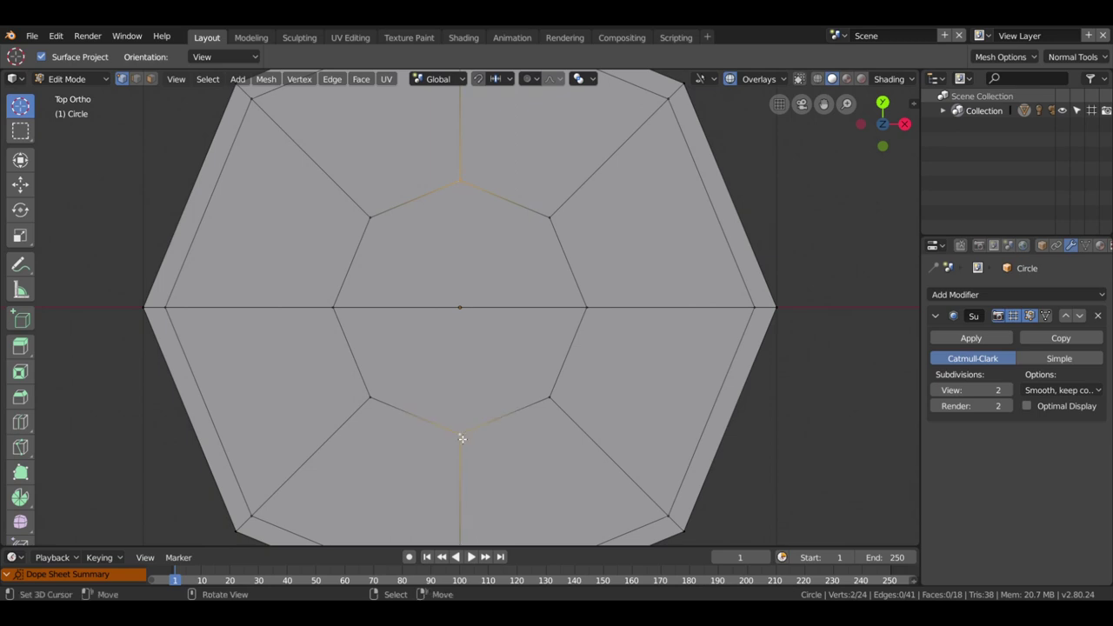
pyautogui.press('j')
pyautogui.scroll(-2, 461, 438)
pyautogui.scroll(-1, 462, 438)
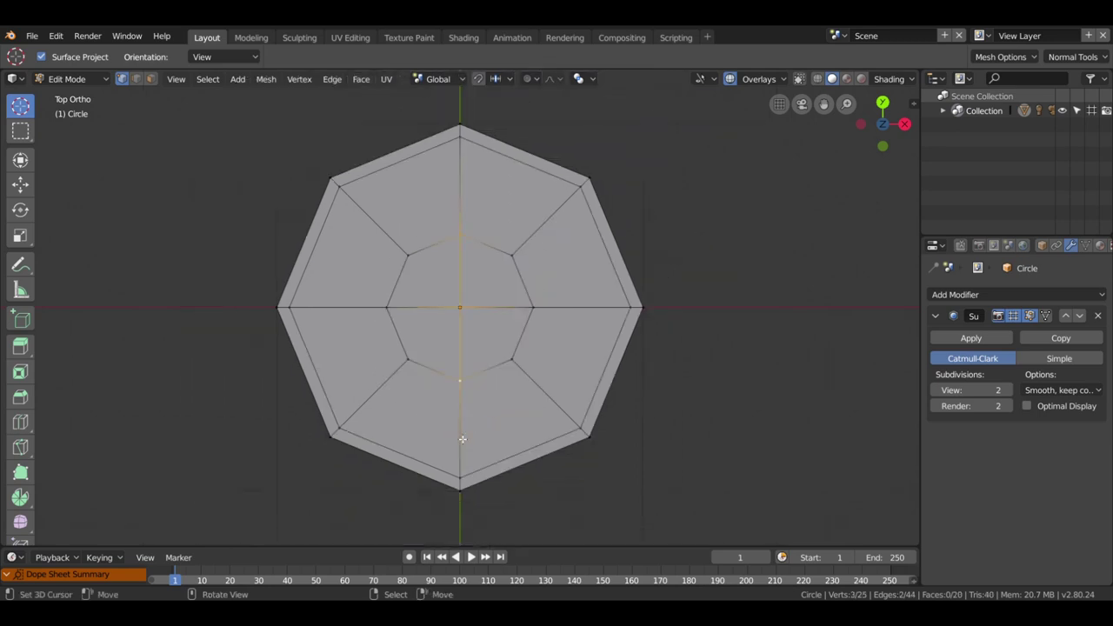
pyautogui.scroll(-2, 462, 439)
pyautogui.scroll(2, 462, 438)
pyautogui.scroll(-1, 489, 338)
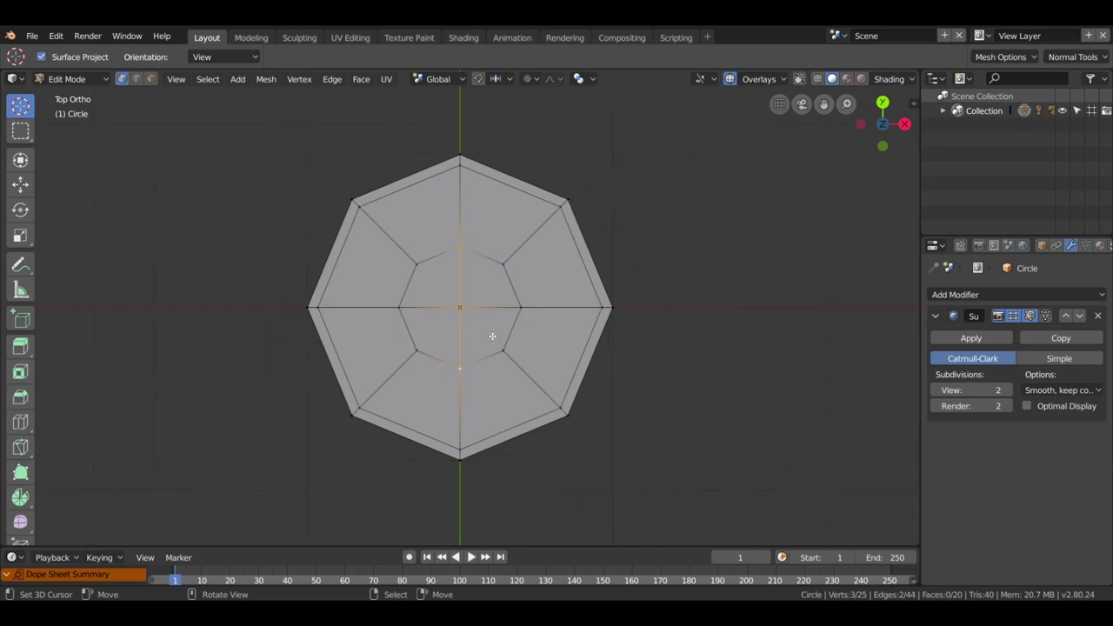
pyautogui.scroll(-1, 492, 337)
pyautogui.scroll(-1, 492, 336)
pyautogui.moveTo(638, 394)
pyautogui.mouseDown(button='middle')
pyautogui.moveTo(603, 305)
pyautogui.moveTo(681, 199)
pyautogui.moveTo(898, 253)
pyautogui.moveTo(569, 346)
pyautogui.moveTo(489, 326)
pyautogui.mouseUp(button='middle')
pyautogui.scroll(2, 489, 326)
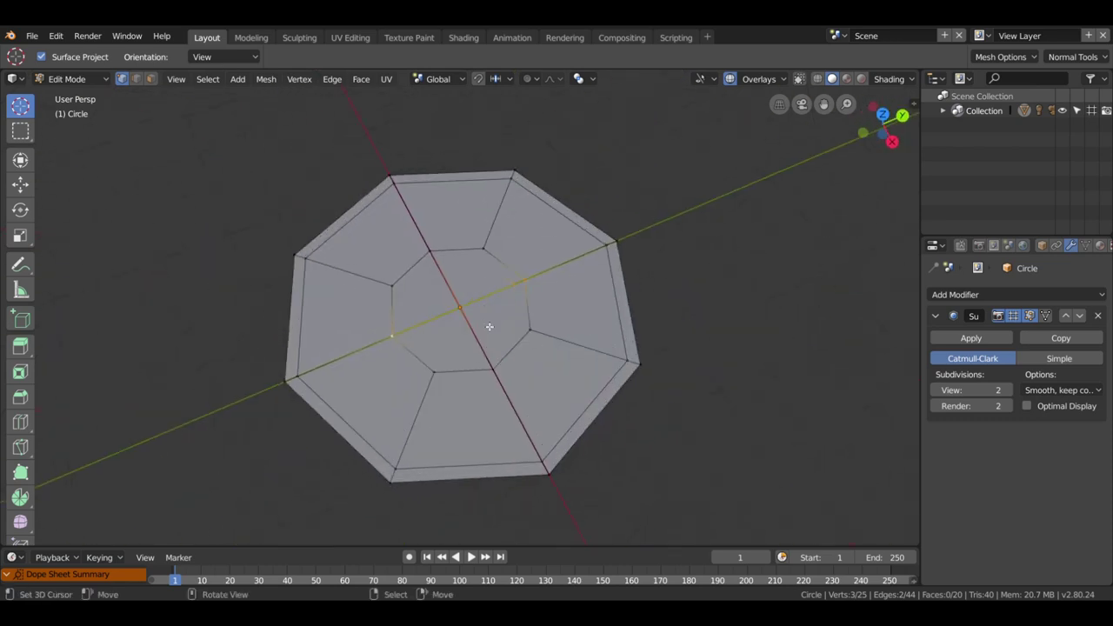
pyautogui.scroll(2, 489, 326)
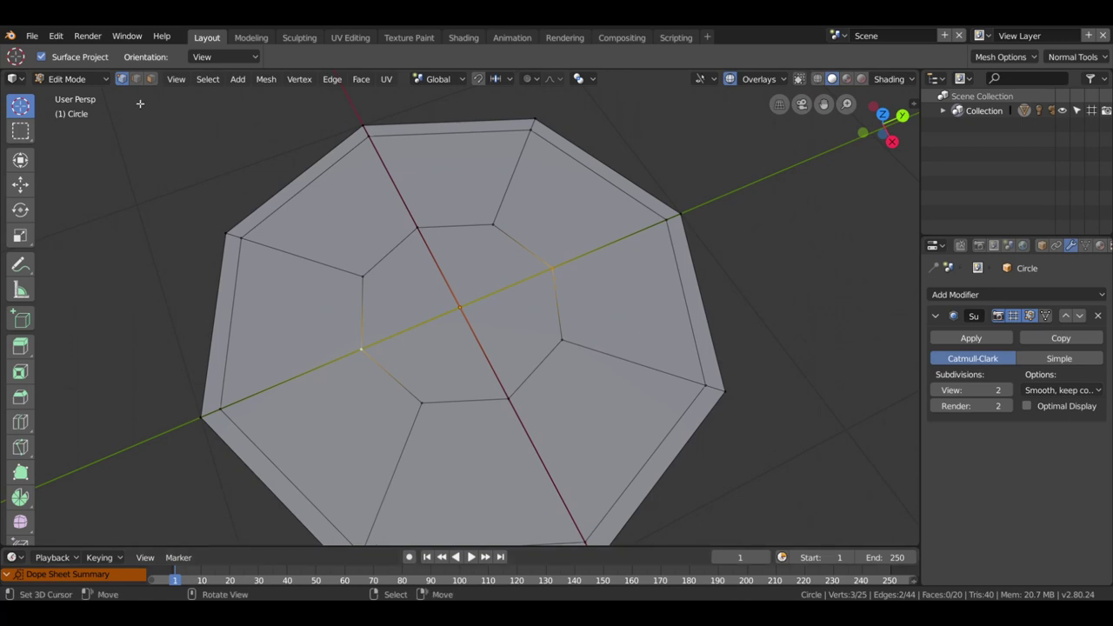
pyautogui.press('2')
pyautogui.click(537, 288)
pyautogui.click(490, 355)
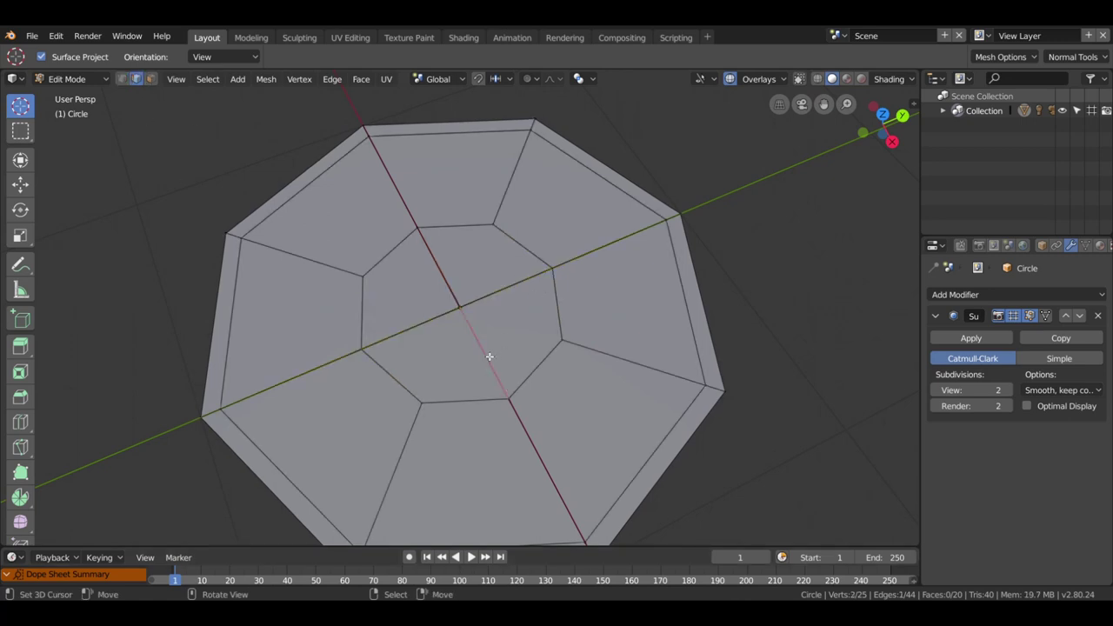
pyautogui.click(538, 371)
pyautogui.click(567, 323)
pyautogui.scroll(-2, 559, 384)
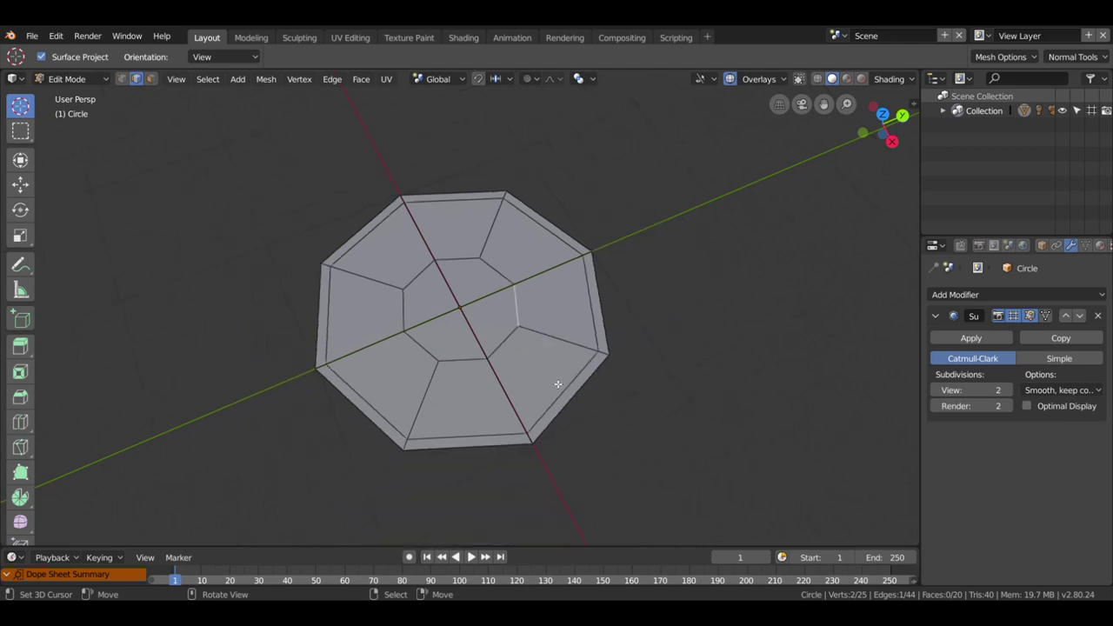
pyautogui.scroll(-3, 607, 356)
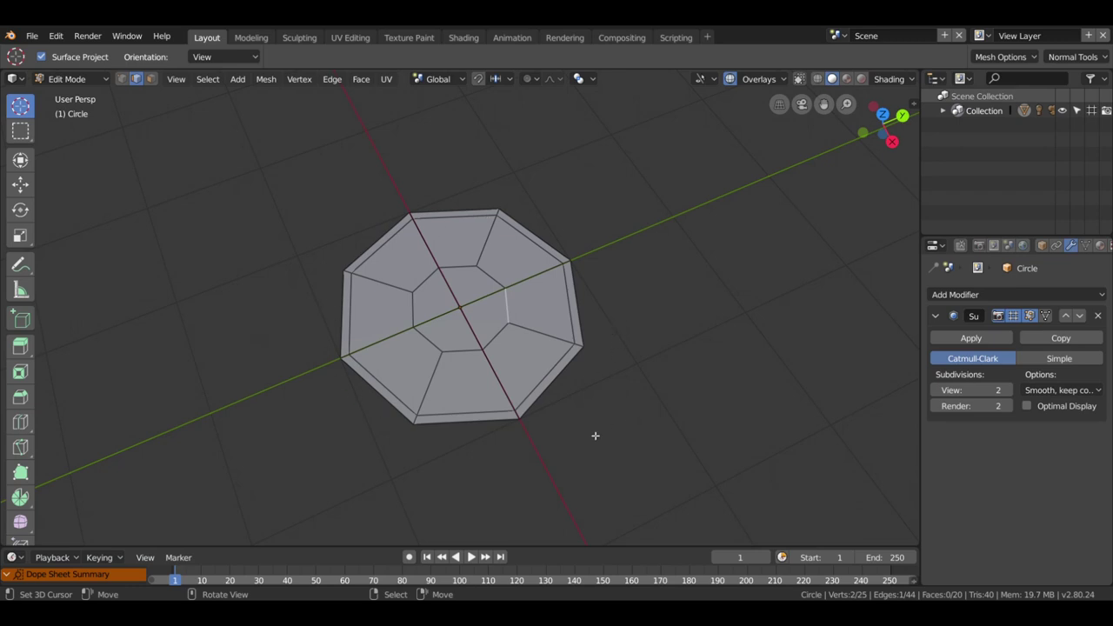
pyautogui.scroll(1, 493, 417)
pyautogui.scroll(2, 495, 416)
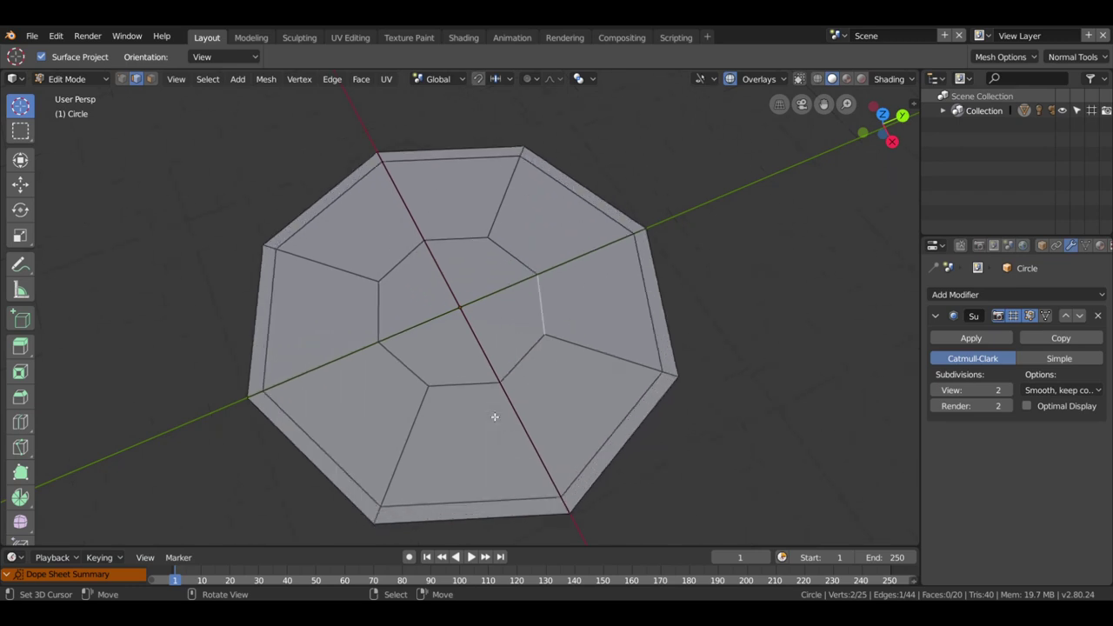
pyautogui.press('KP_7')
# Select the whole disc and extrude it about 41.6cm downward.
pyautogui.press('a')
pyautogui.hotkey('alt', 'a')
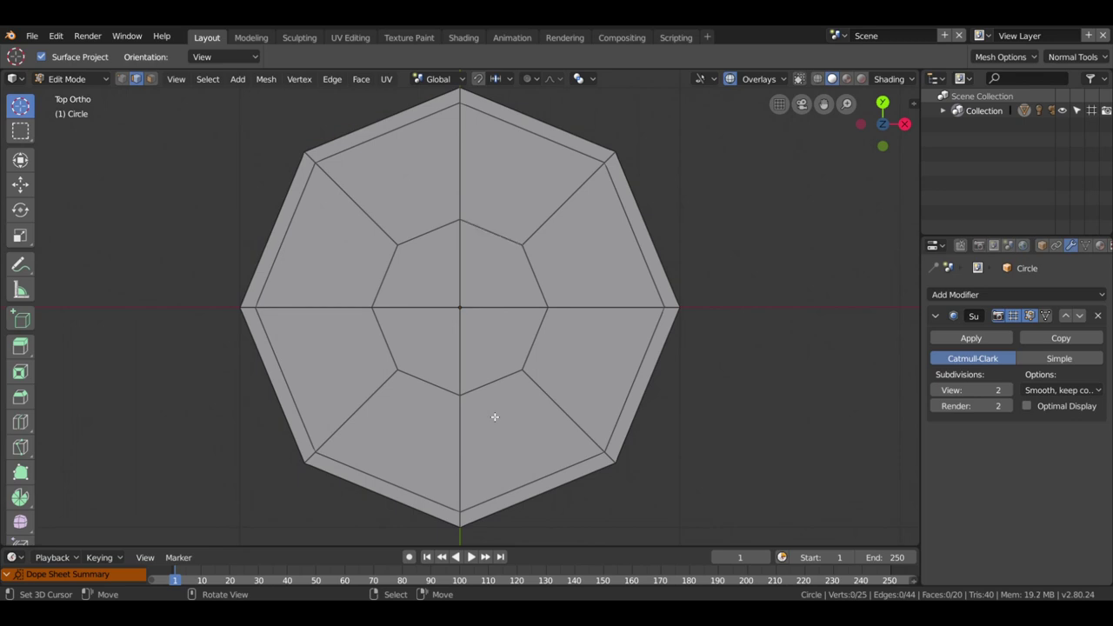
pyautogui.press('a')
pyautogui.scroll(-2, 507, 414)
pyautogui.scroll(-2, 507, 415)
pyautogui.moveTo(557, 407); pyautogui.dragTo(512, 315, button='middle')
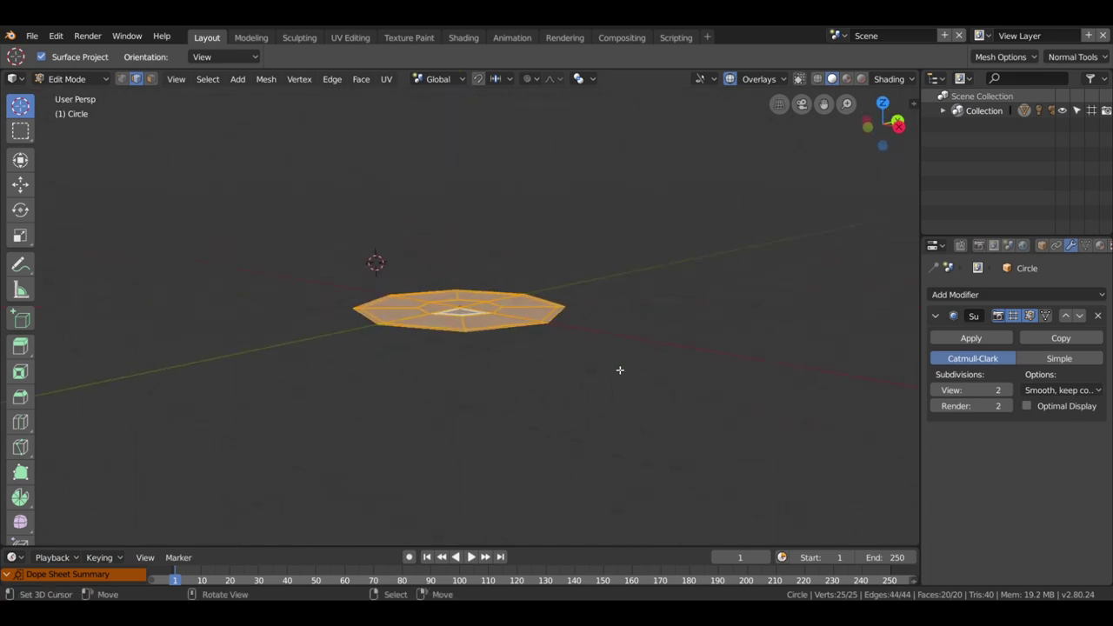
pyautogui.press('e')
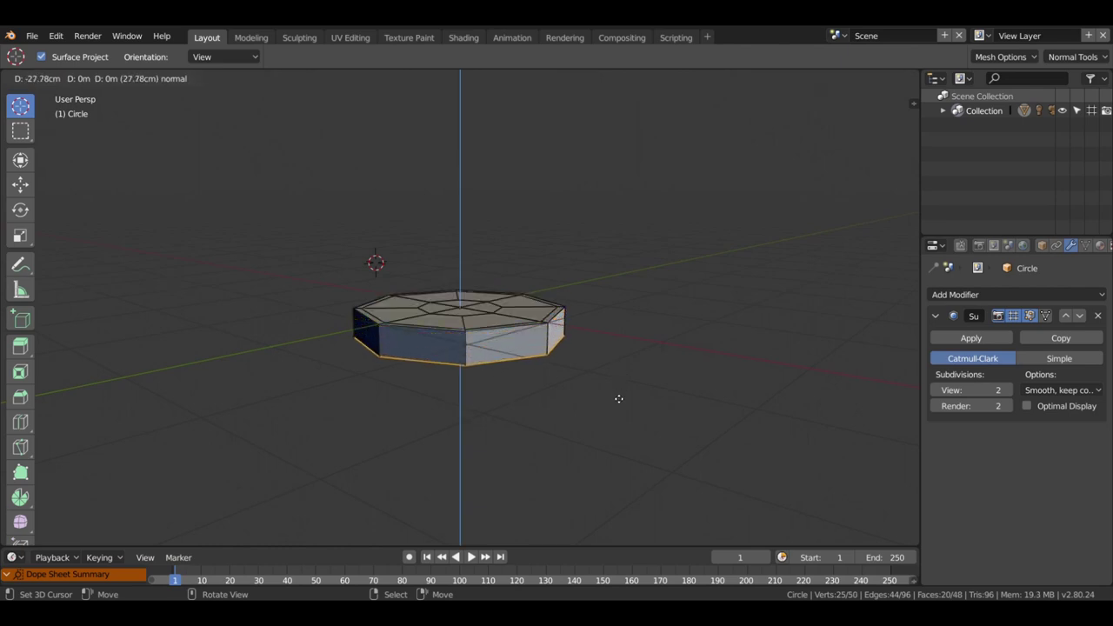
pyautogui.click(618, 412)
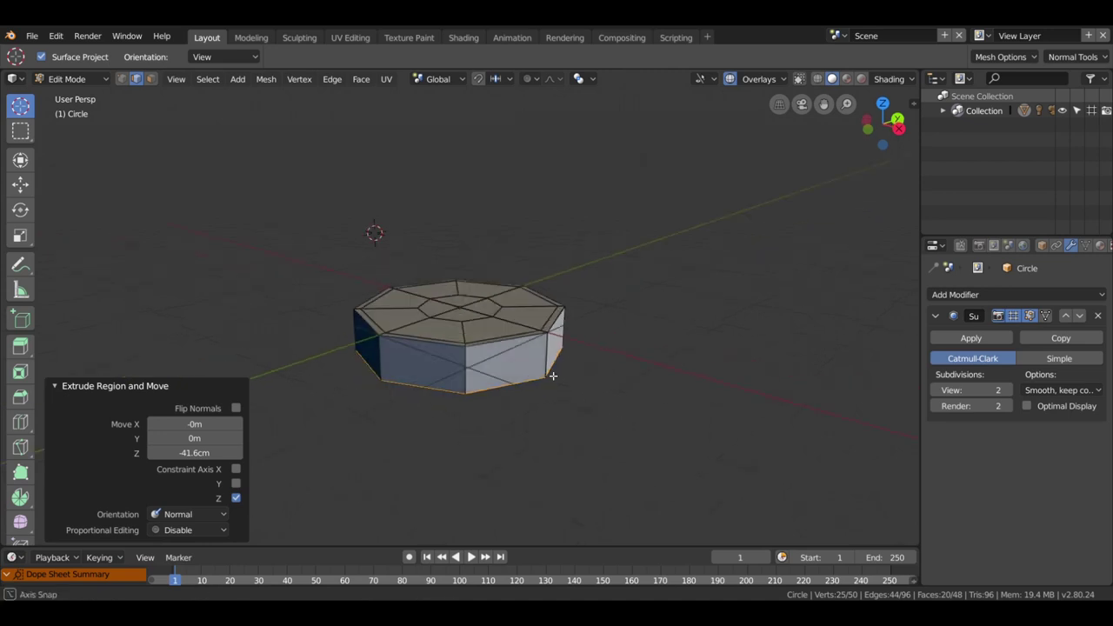
# Select the entire slab and move it 1.19m up along Z.
pyautogui.moveTo(568, 368)
pyautogui.mouseDown(button='middle')
pyautogui.moveTo(566, 438)
pyautogui.moveTo(551, 366)
pyautogui.mouseUp(button='middle')
pyautogui.press('a')
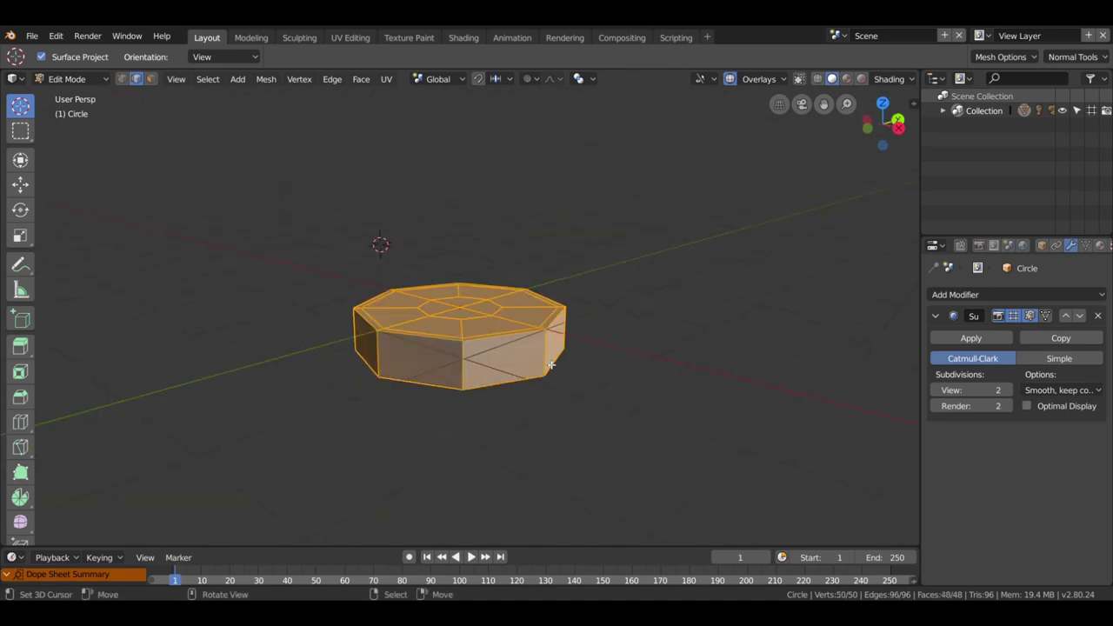
pyautogui.moveTo(641, 341); pyautogui.dragTo(519, 365, button='middle')
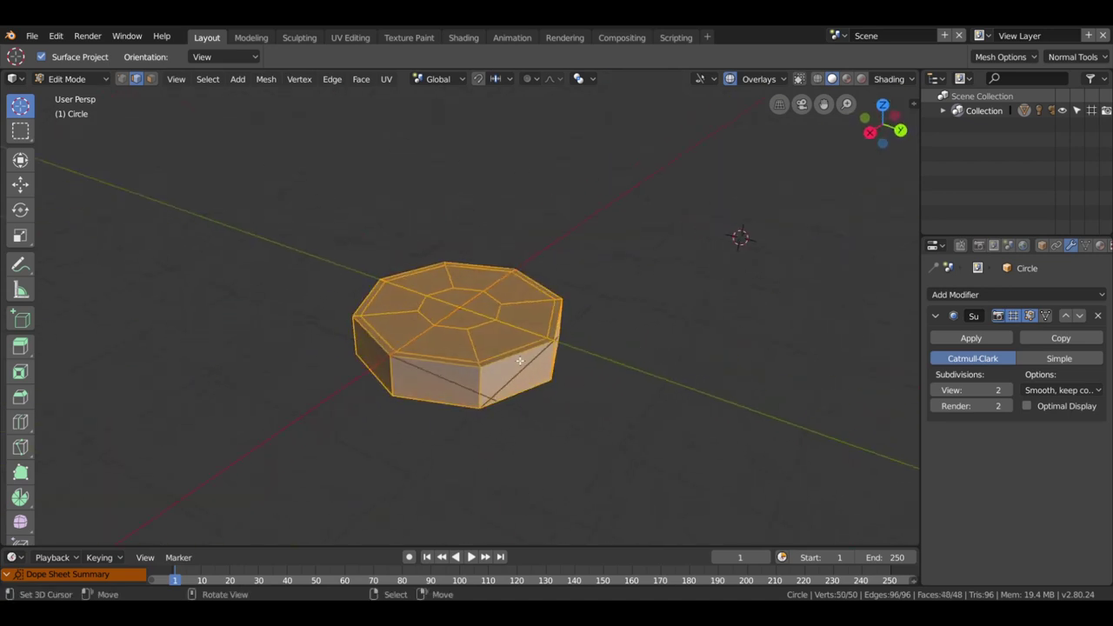
pyautogui.scroll(-2, 519, 365)
pyautogui.click(20, 185)
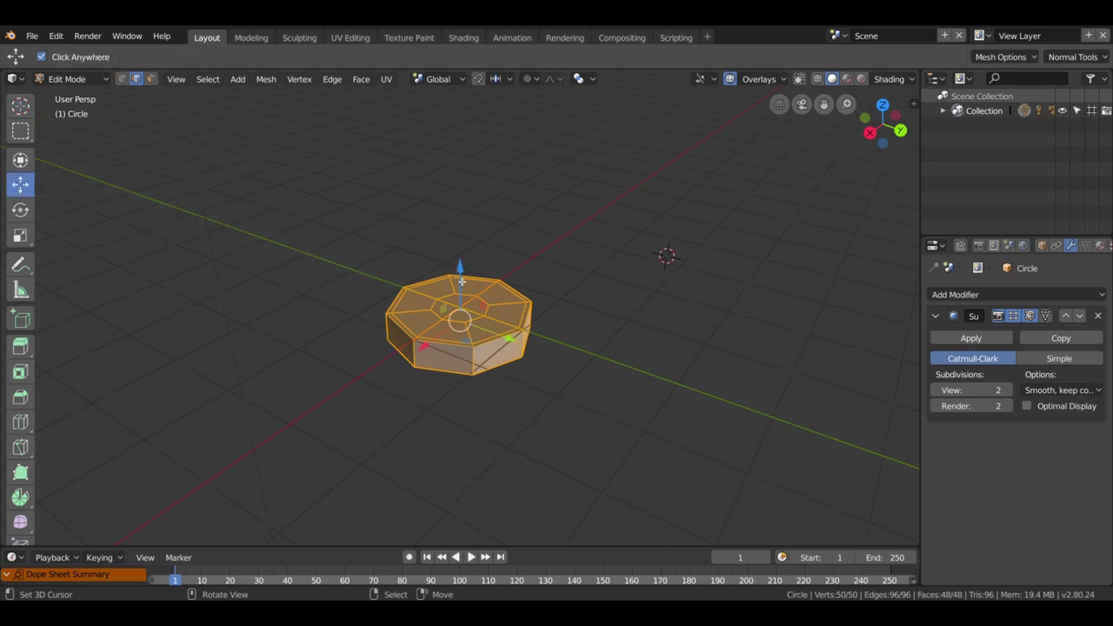
pyautogui.moveTo(460, 268); pyautogui.dragTo(460, 186)
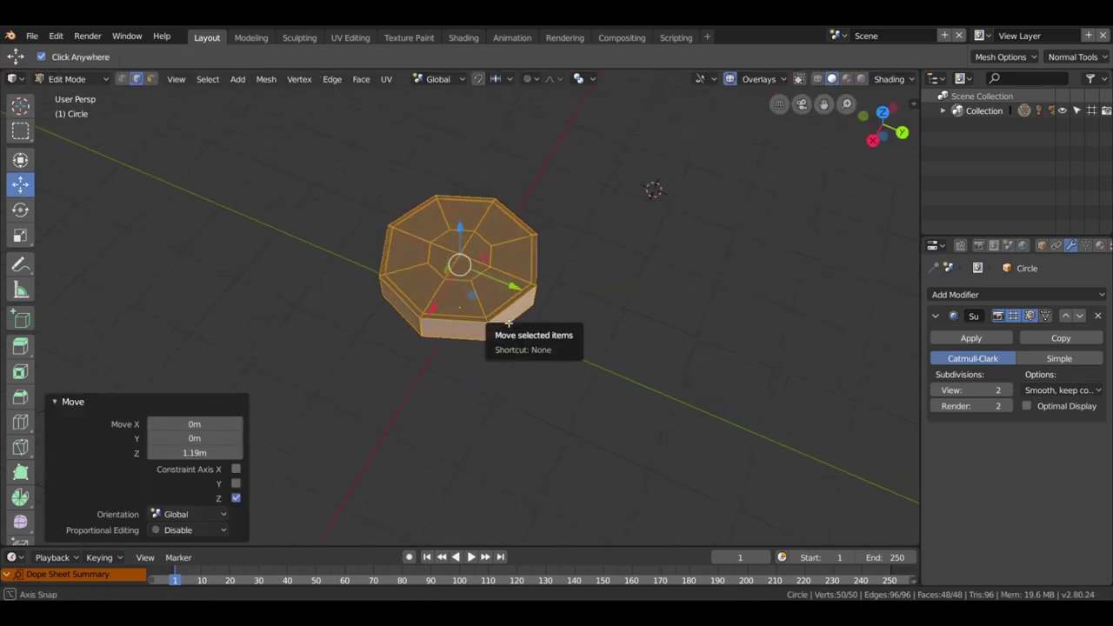
pyautogui.moveTo(482, 300)
pyautogui.mouseDown(button='middle')
pyautogui.moveTo(491, 246)
pyautogui.moveTo(495, 295)
pyautogui.mouseUp(button='middle')
pyautogui.moveTo(560, 305); pyautogui.dragTo(570, 384, button='middle')
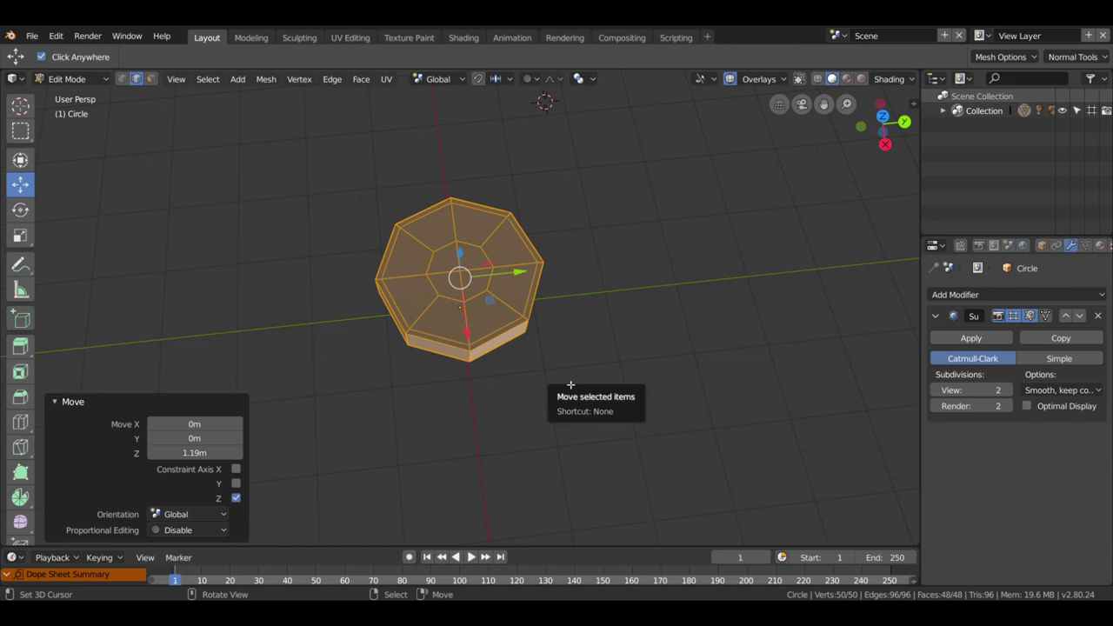
# Undo the lift and extrusion, then duplicate the disc 3.49m along Y.
pyautogui.hotkey('ctrl', 'z')
pyautogui.hotkey('ctrl', 'z')
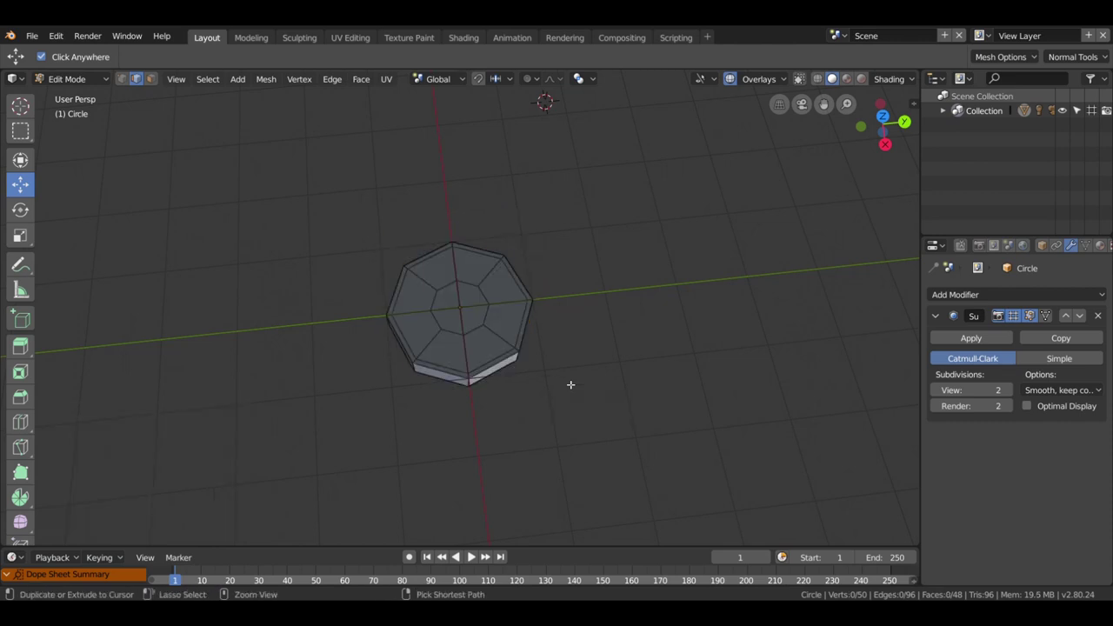
pyautogui.hotkey('ctrl', 'z')
pyautogui.hotkey('ctrl', 'z')
pyautogui.hotkey('ctrl', 'z')
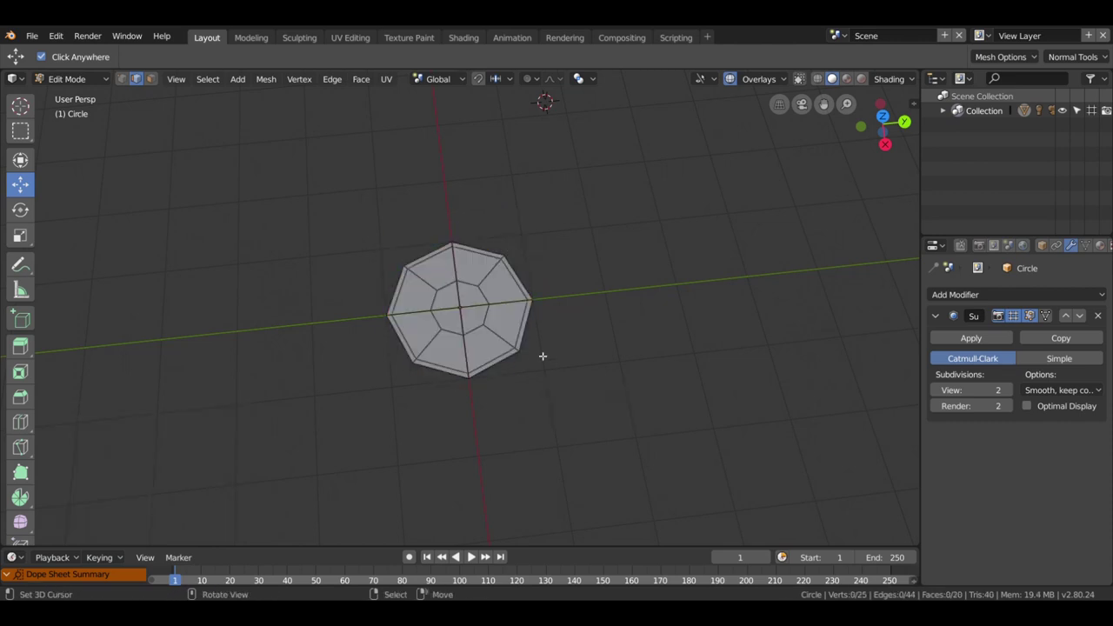
pyautogui.keyDown('shift'); pyautogui.moveTo(549, 350); pyautogui.dragTo(499, 310, button='middle'); pyautogui.keyUp('shift')
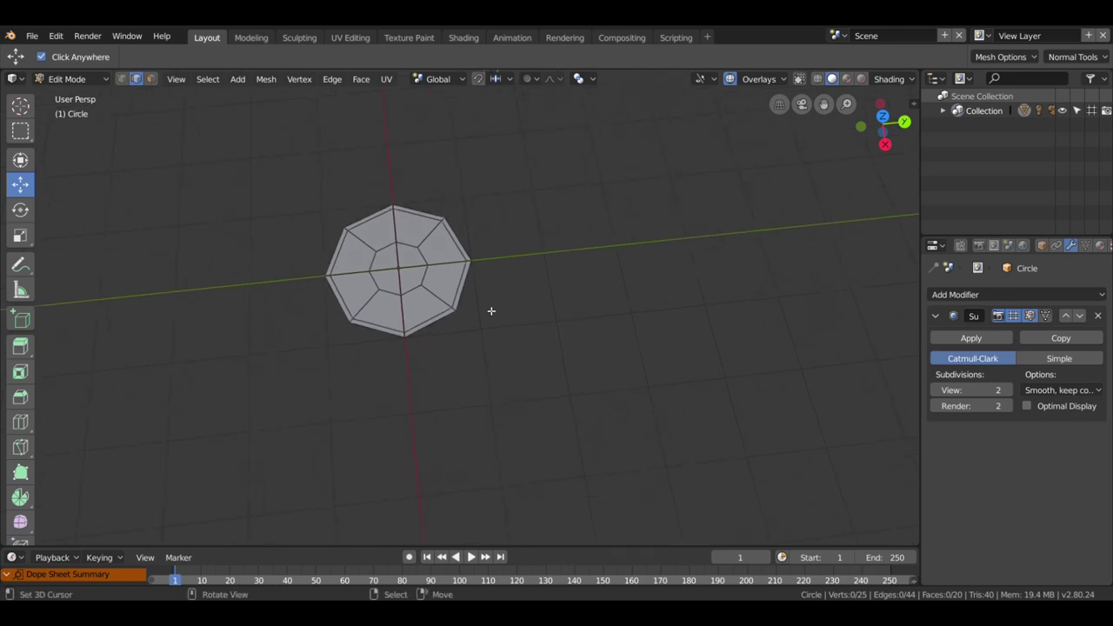
pyautogui.press('a')
pyautogui.hotkey('shift', 'd')
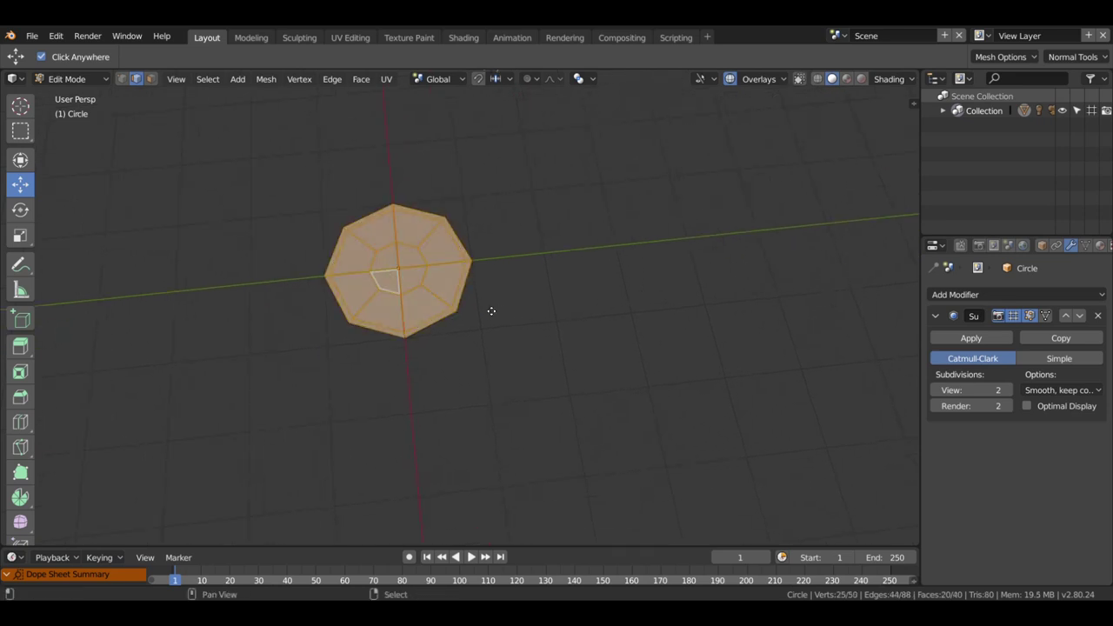
pyautogui.rightClick(492, 310)
pyautogui.moveTo(461, 267)
pyautogui.mouseDown()
pyautogui.moveTo(700, 266)
pyautogui.moveTo(661, 370)
pyautogui.mouseUp()
pyautogui.moveTo(384, 256); pyautogui.dragTo(583, 273, button='middle')
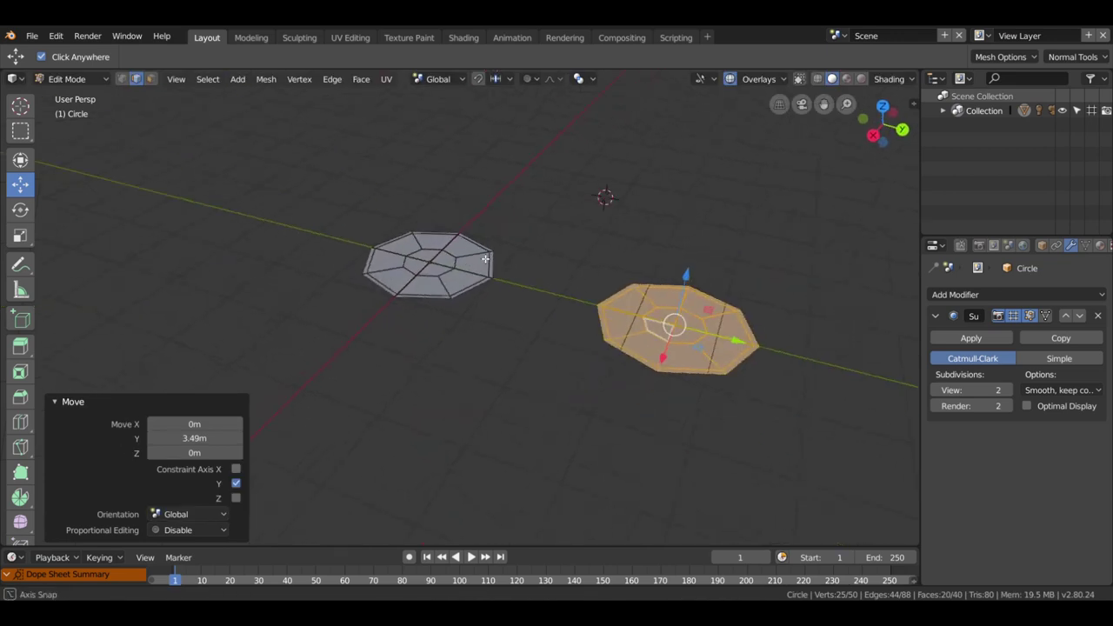
# Extrude the copied disc's faces 50.9cm upward.
pyautogui.press('e')
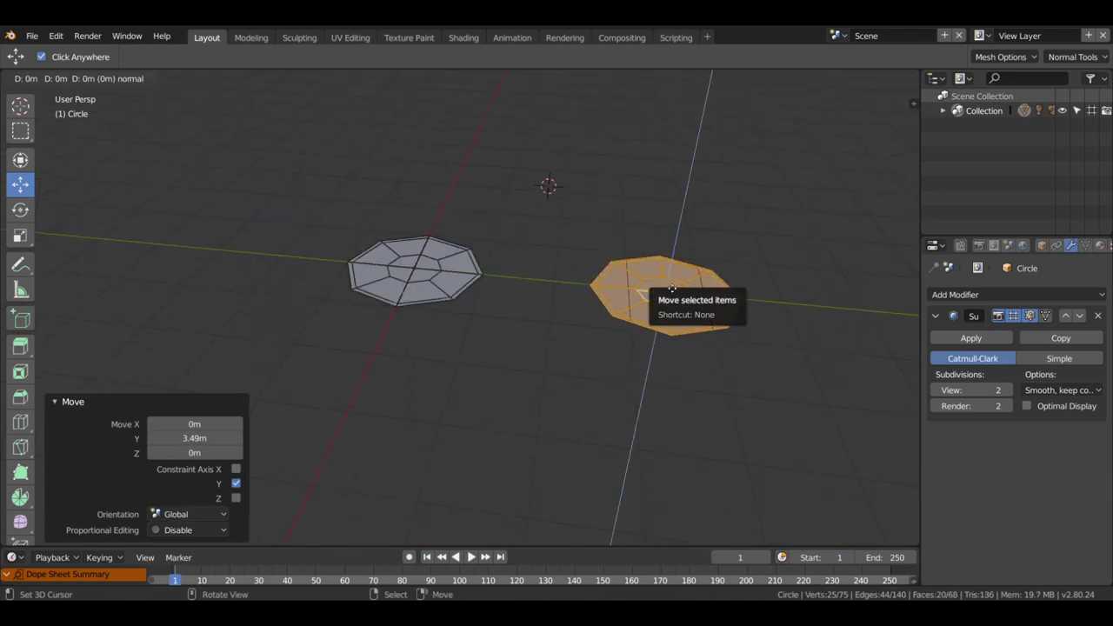
pyautogui.click(646, 306)
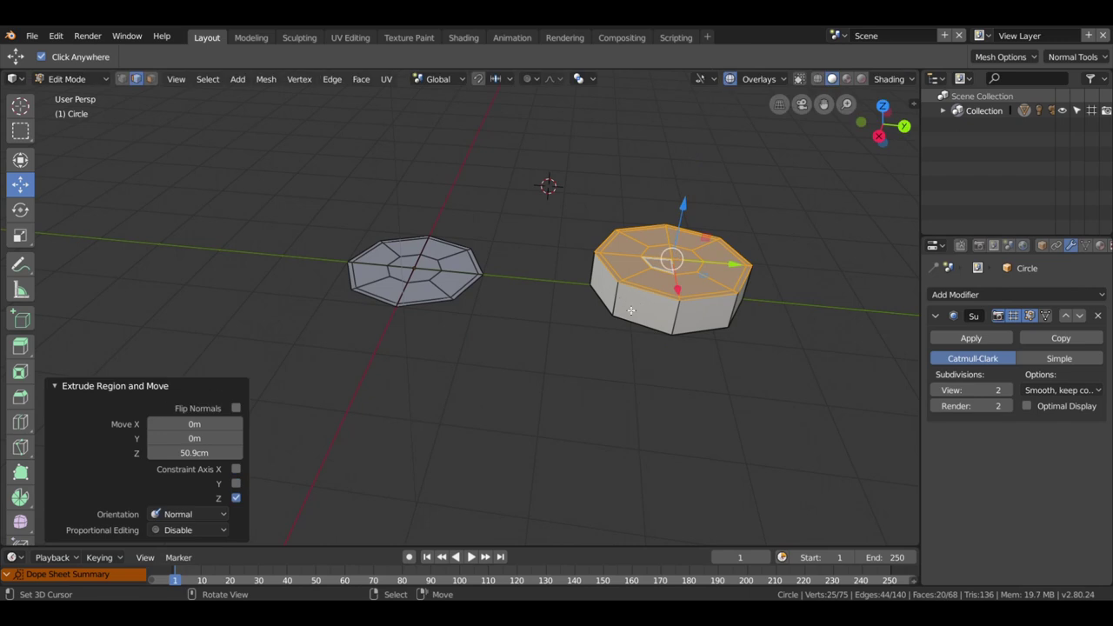
pyautogui.moveTo(389, 291); pyautogui.dragTo(385, 346, button='middle')
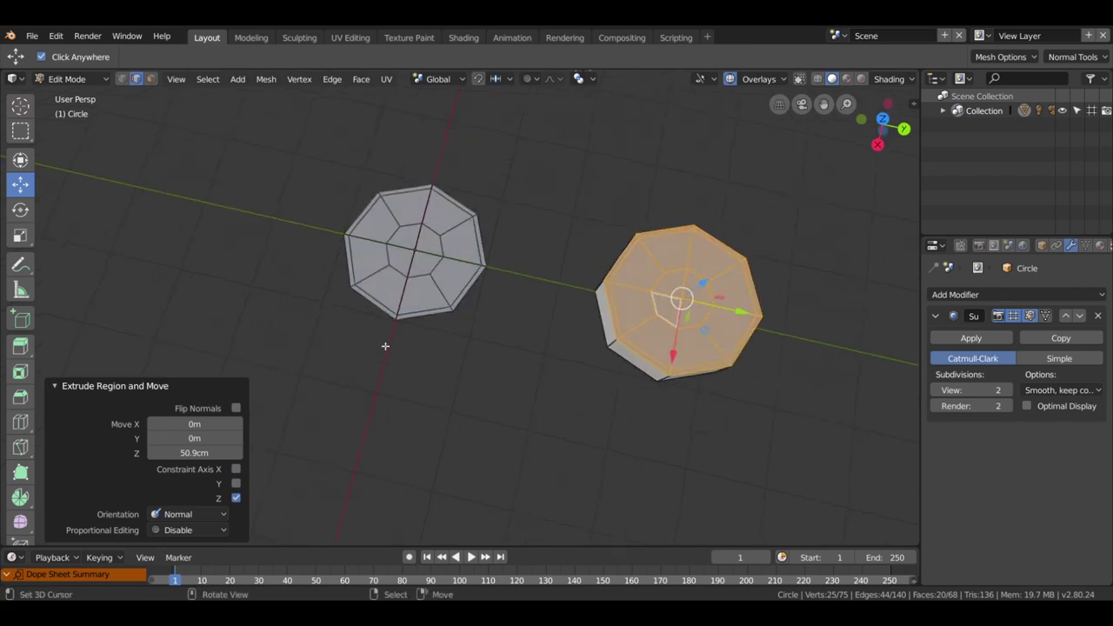
pyautogui.moveTo(772, 384); pyautogui.dragTo(777, 266, button='middle')
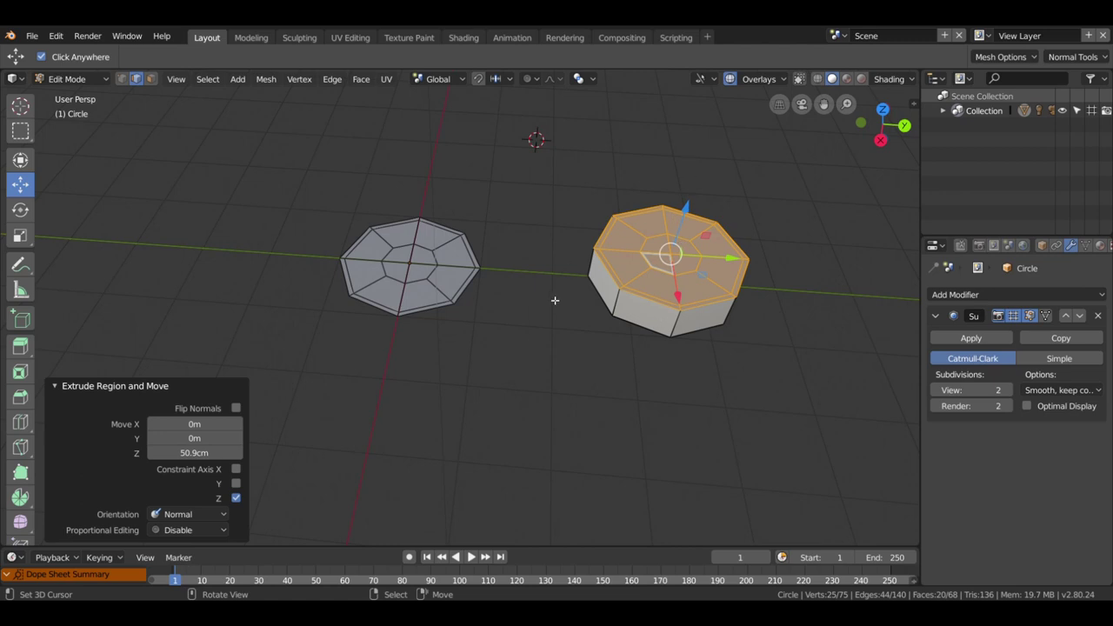
# Box-select both meshes from top view and return to Object Mode.
pyautogui.press('KP_7')
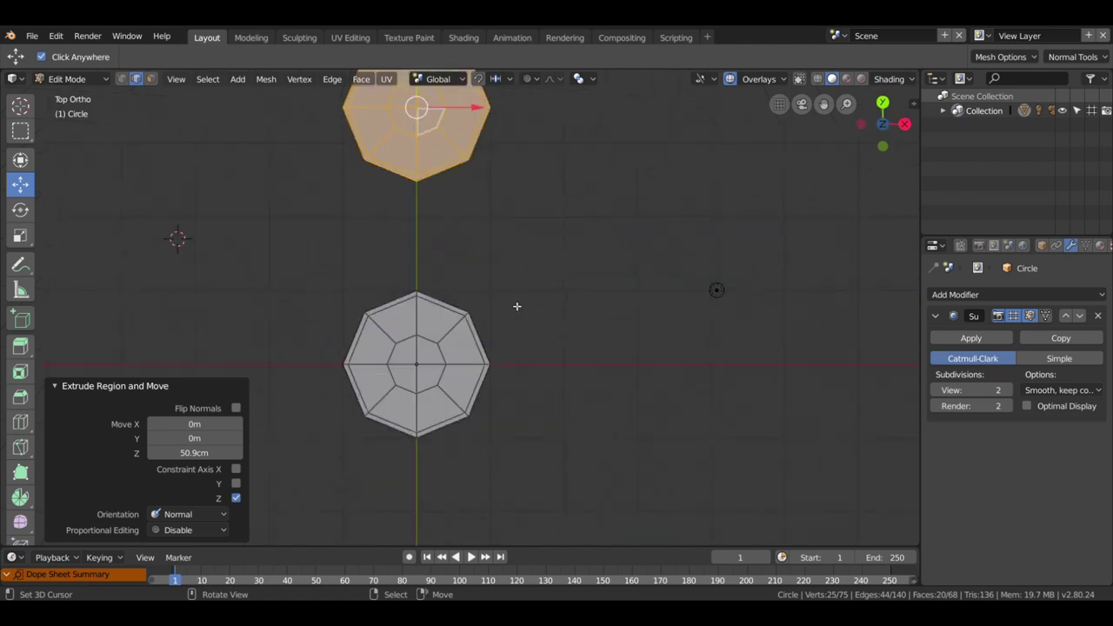
pyautogui.press('b')
pyautogui.moveTo(261, 268); pyautogui.dragTo(492, 445)
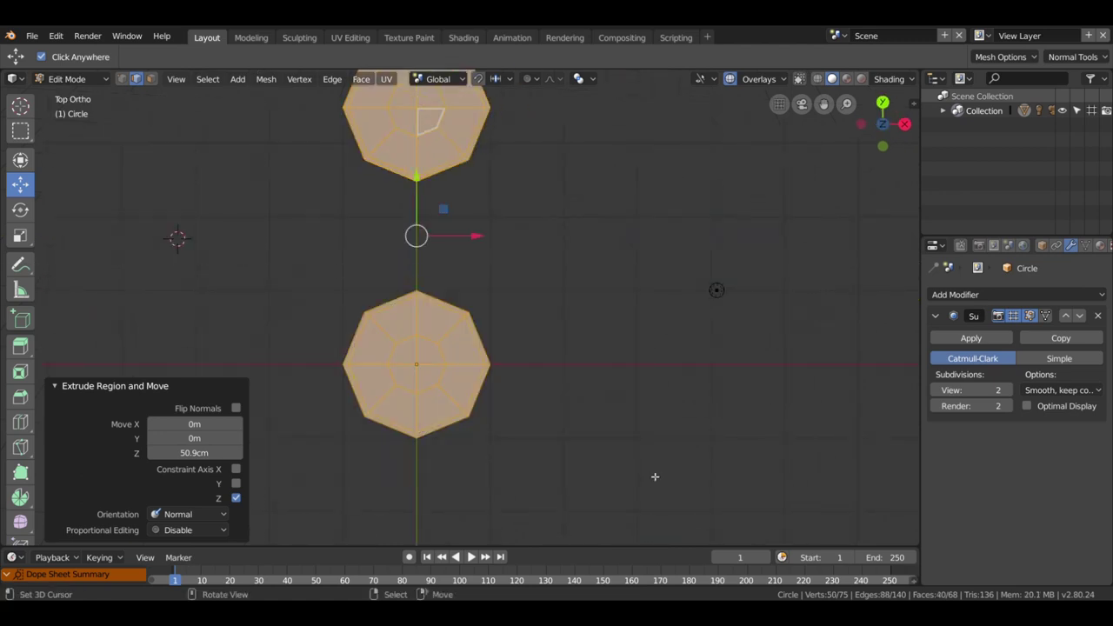
pyautogui.moveTo(653, 482); pyautogui.dragTo(564, 433, button='middle')
pyautogui.press('Tab')
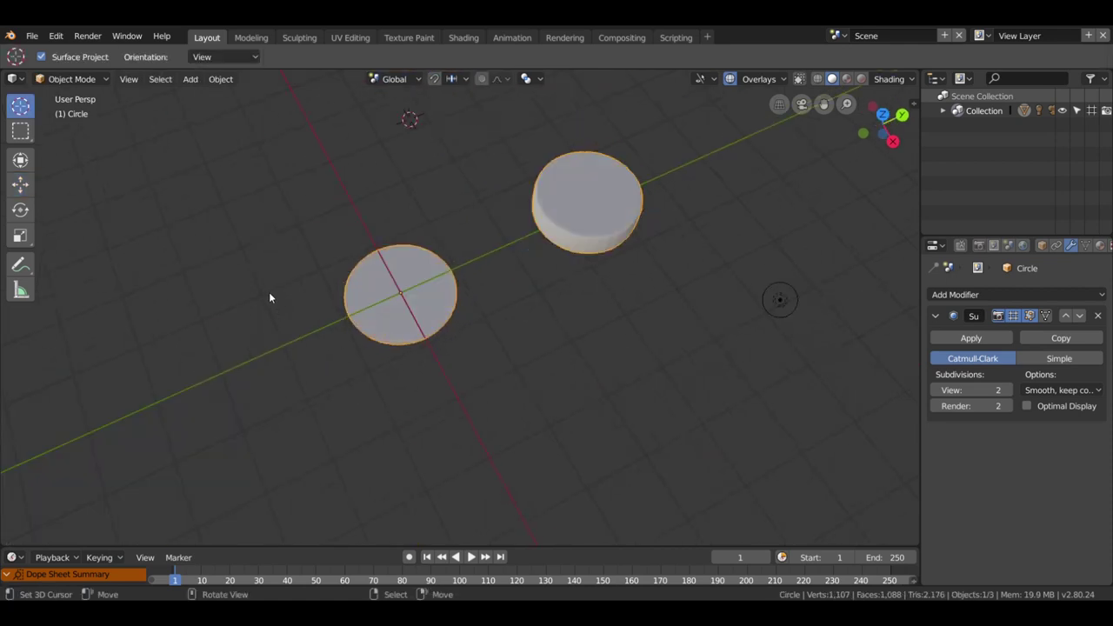
# Enter Edit Mode and box-select the whole left disc.
pyautogui.moveTo(449, 321)
pyautogui.mouseDown(button='middle')
pyautogui.moveTo(418, 372)
pyautogui.moveTo(425, 311)
pyautogui.mouseUp(button='middle')
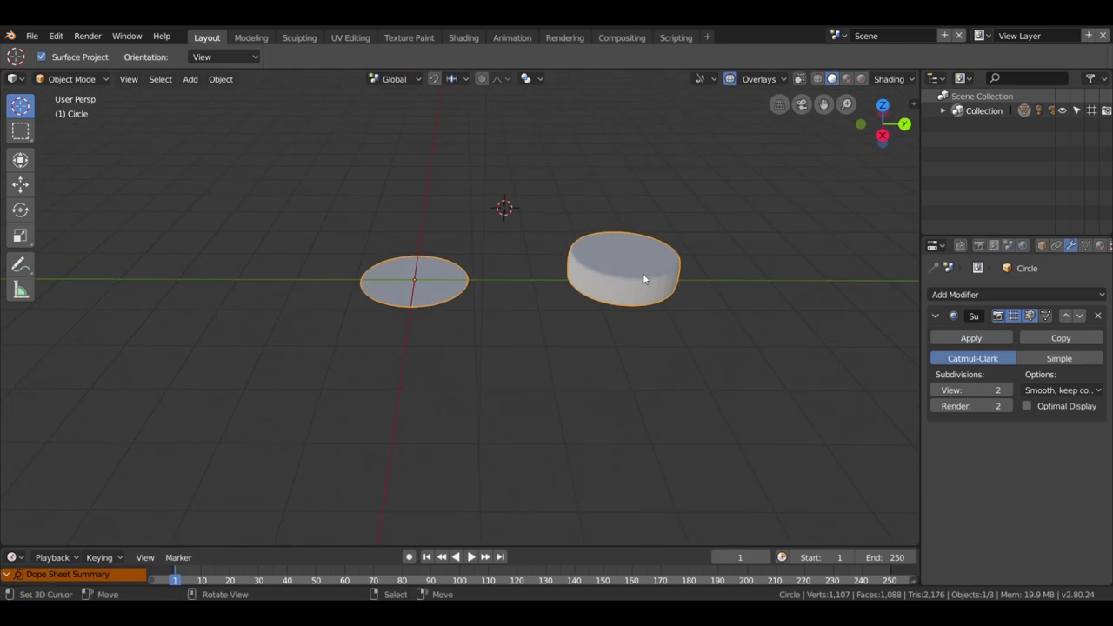
pyautogui.press('Tab')
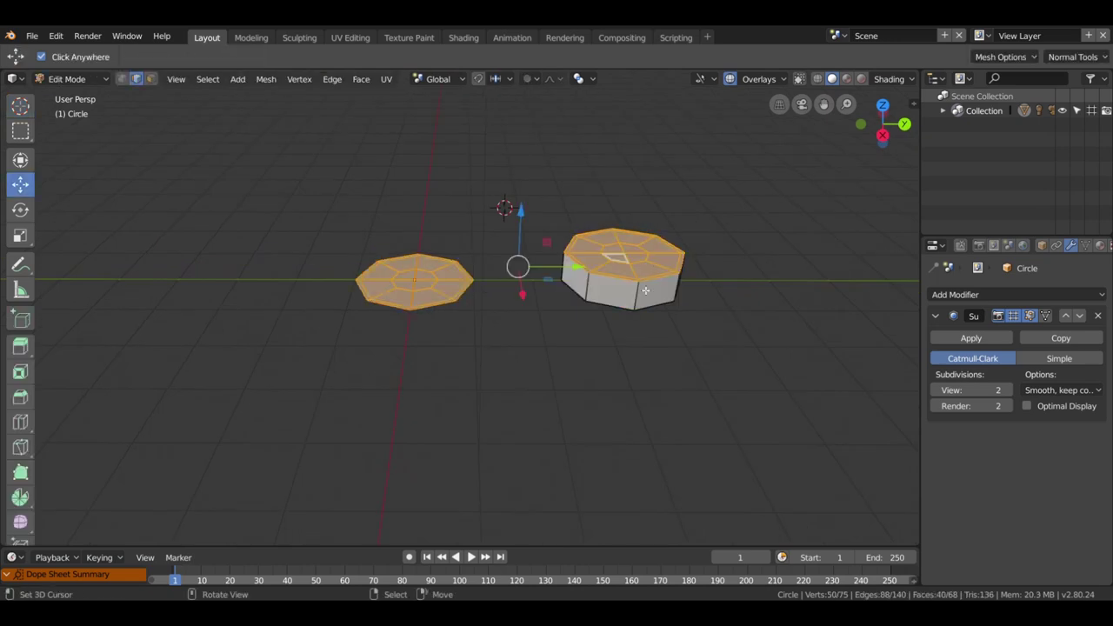
pyautogui.moveTo(645, 290); pyautogui.dragTo(646, 340, button='middle')
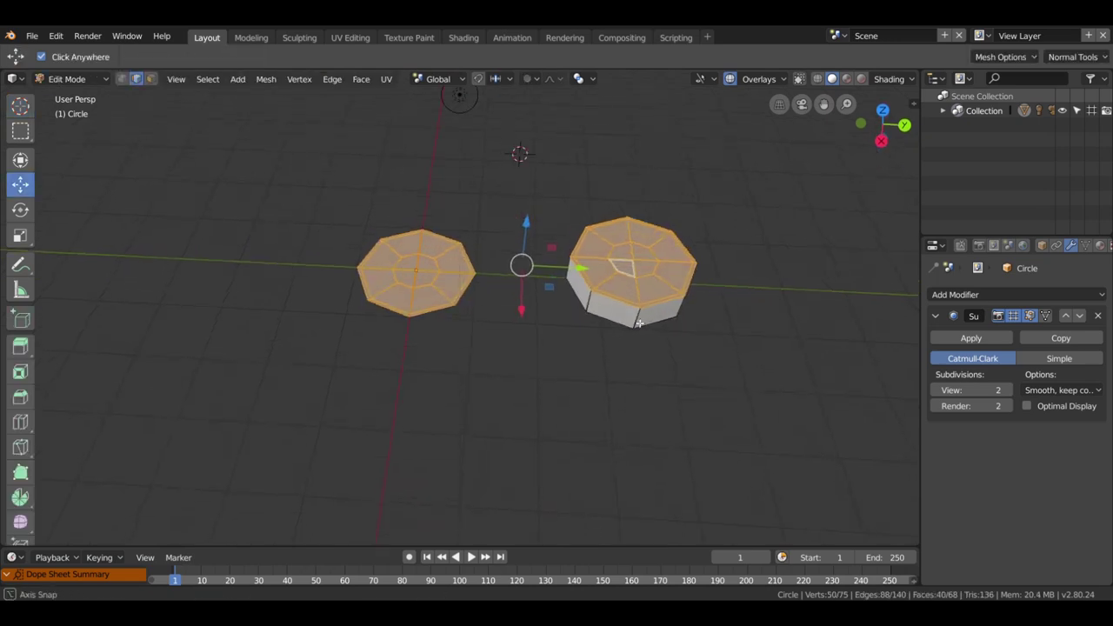
pyautogui.press('Tab')
pyautogui.click(607, 237)
pyautogui.press('Tab')
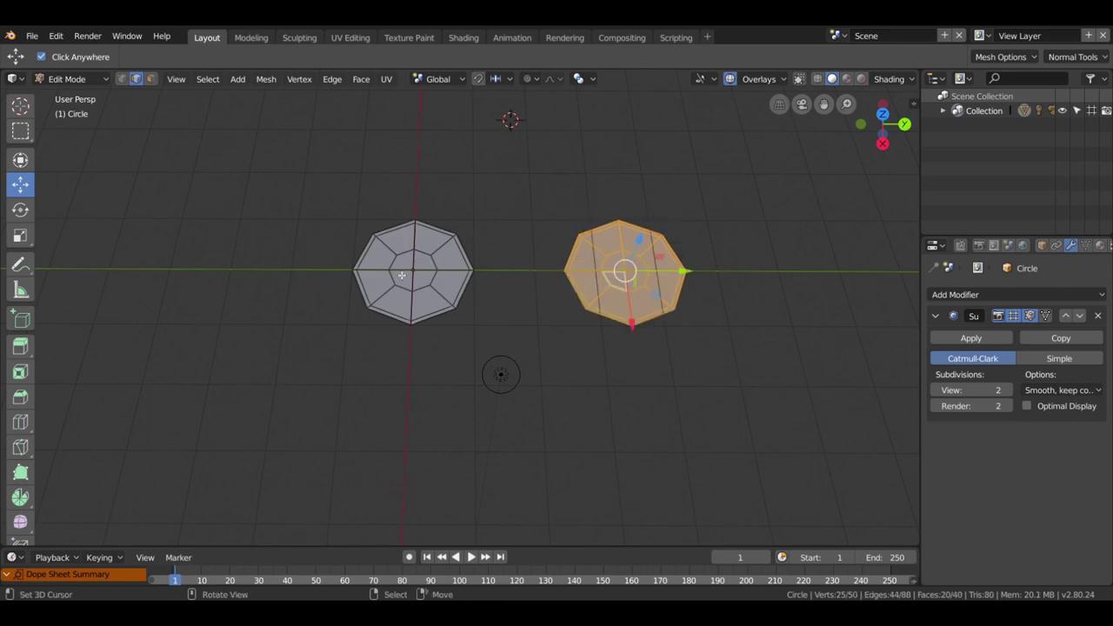
pyautogui.click(369, 254)
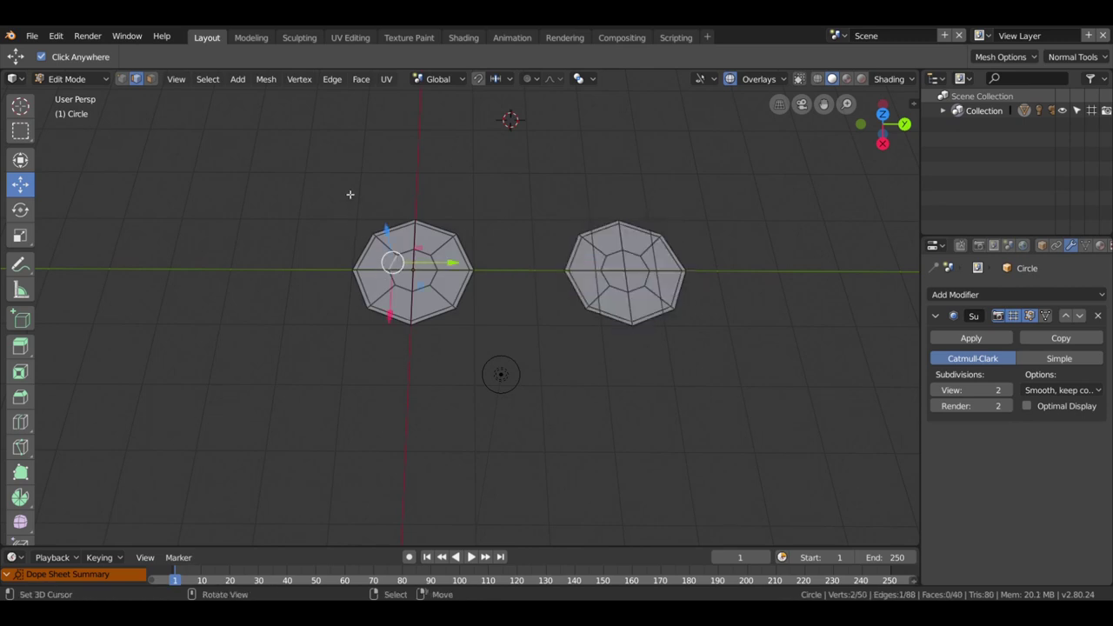
pyautogui.moveTo(339, 168); pyautogui.dragTo(490, 349)
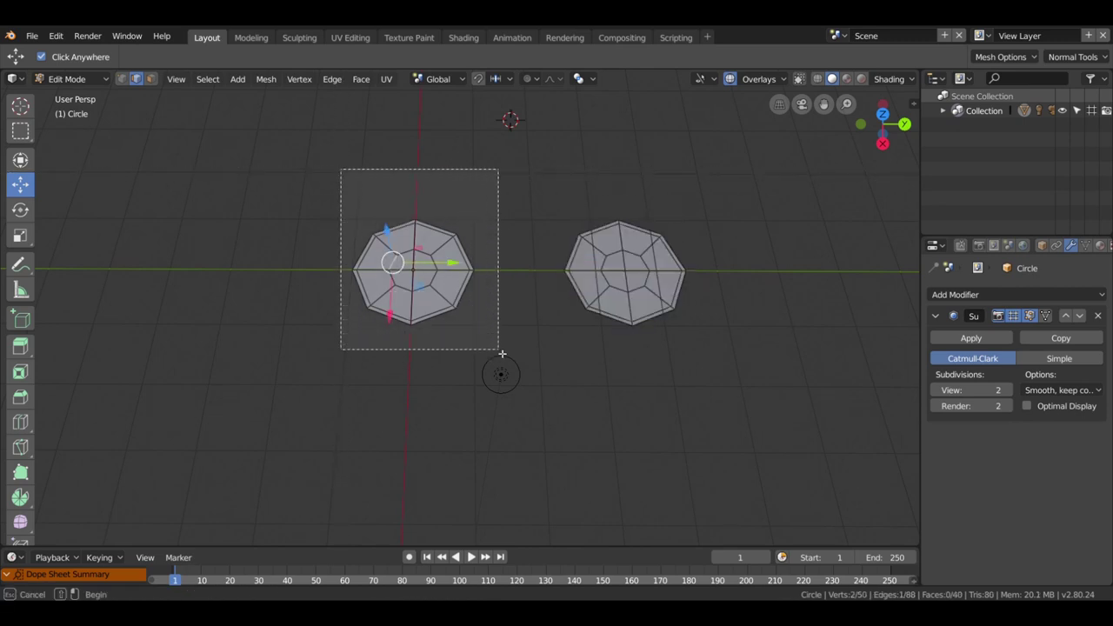
# From top view, extrude the left disc 45.4cm downward into a thick block.
pyautogui.scroll(1, 489, 348)
pyautogui.press('KP_7')
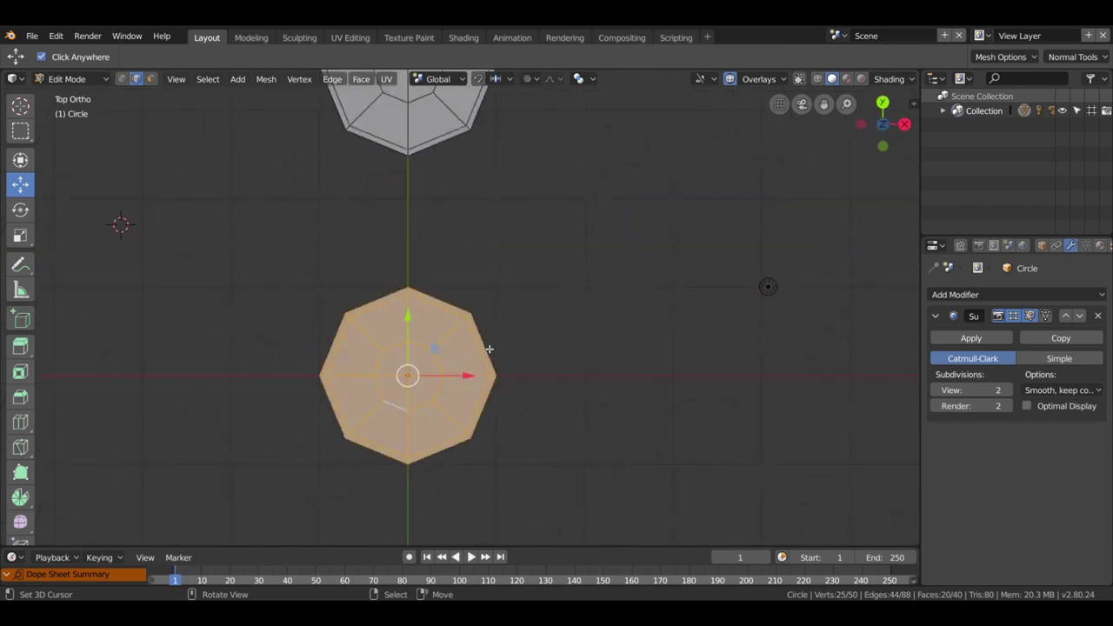
pyautogui.moveTo(489, 352)
pyautogui.keyDown('shift'); pyautogui.mouseDown(button='middle')
pyautogui.moveTo(584, 209)
pyautogui.moveTo(591, 453)
pyautogui.mouseUp(button='middle'); pyautogui.keyUp('shift')
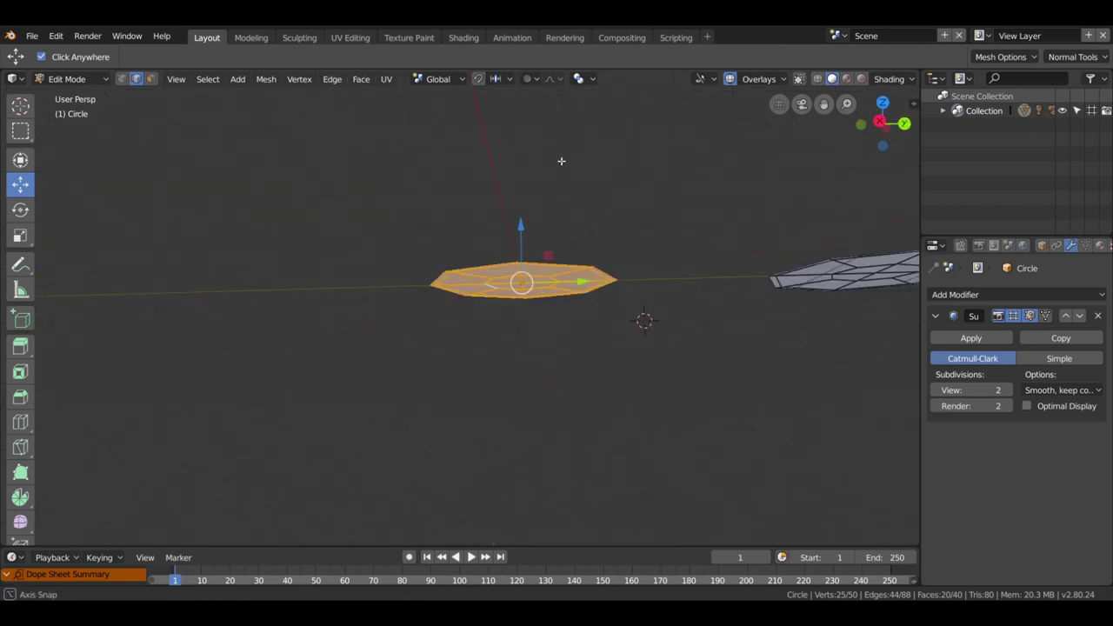
pyautogui.press('e')
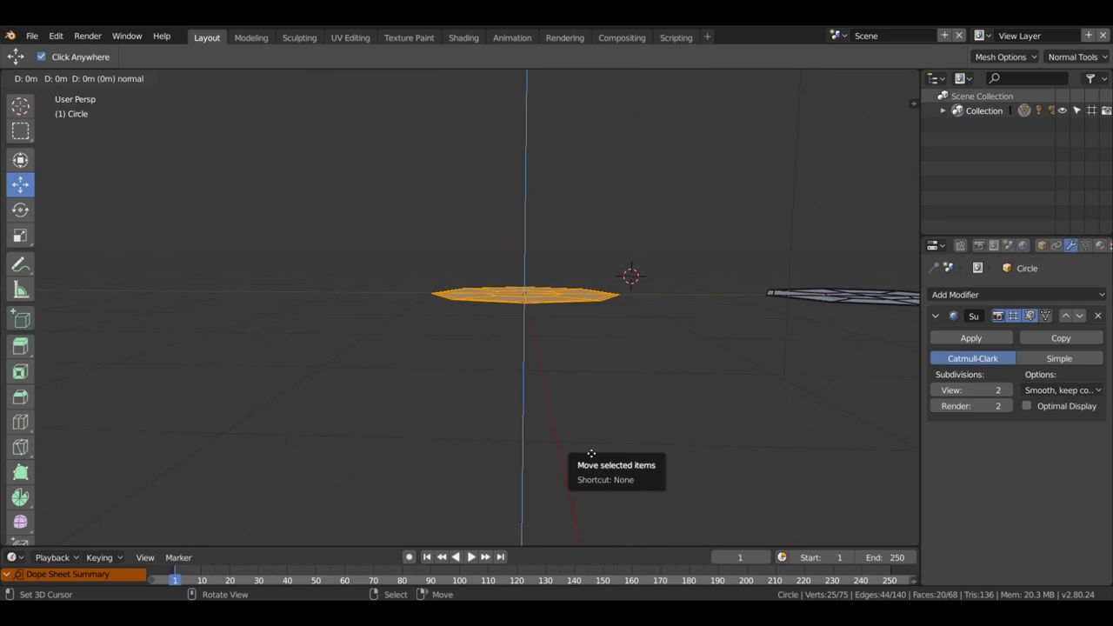
pyautogui.click(587, 500)
# Select the whole mesh and recalculate its normals to point outside.
pyautogui.moveTo(631, 526)
pyautogui.mouseDown(button='middle')
pyautogui.moveTo(669, 385)
pyautogui.moveTo(634, 469)
pyautogui.mouseUp(button='middle')
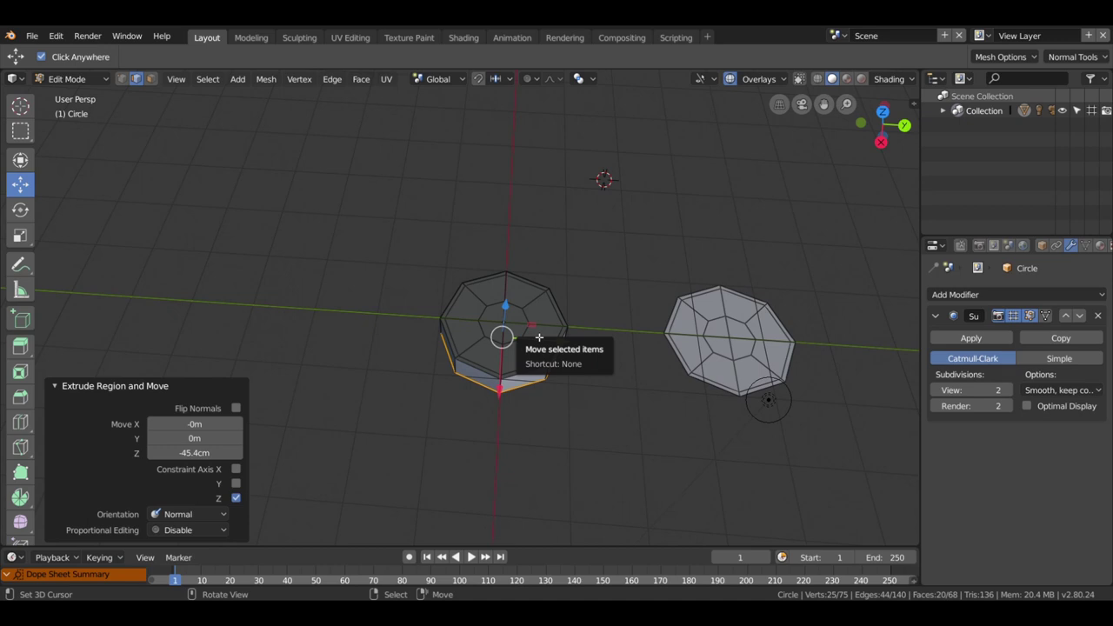
pyautogui.moveTo(544, 342); pyautogui.dragTo(554, 345, button='middle')
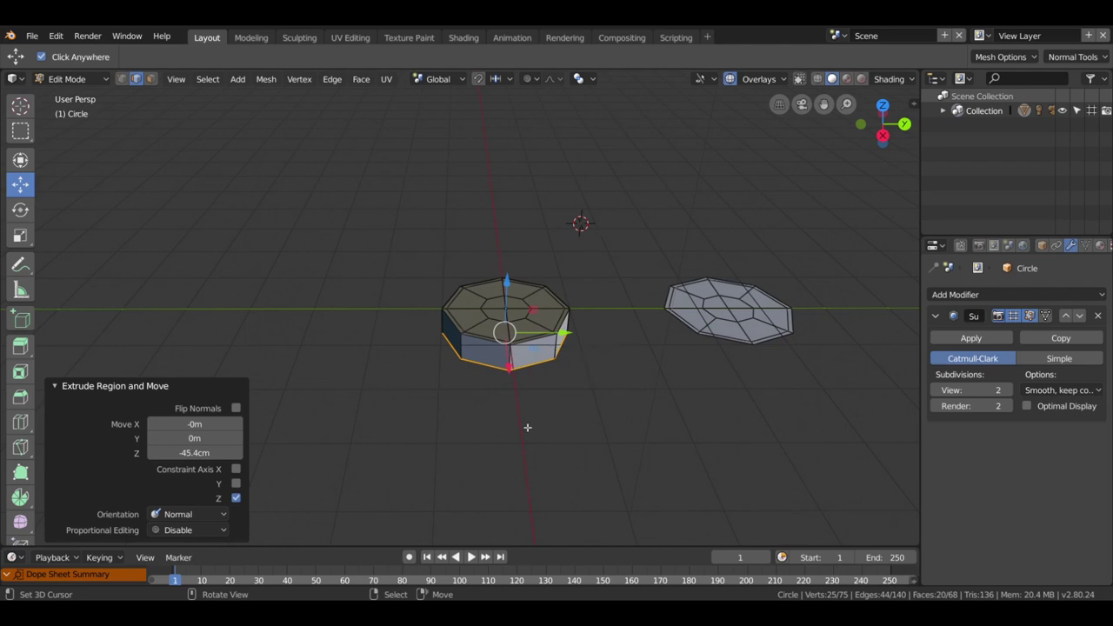
pyautogui.press('a')
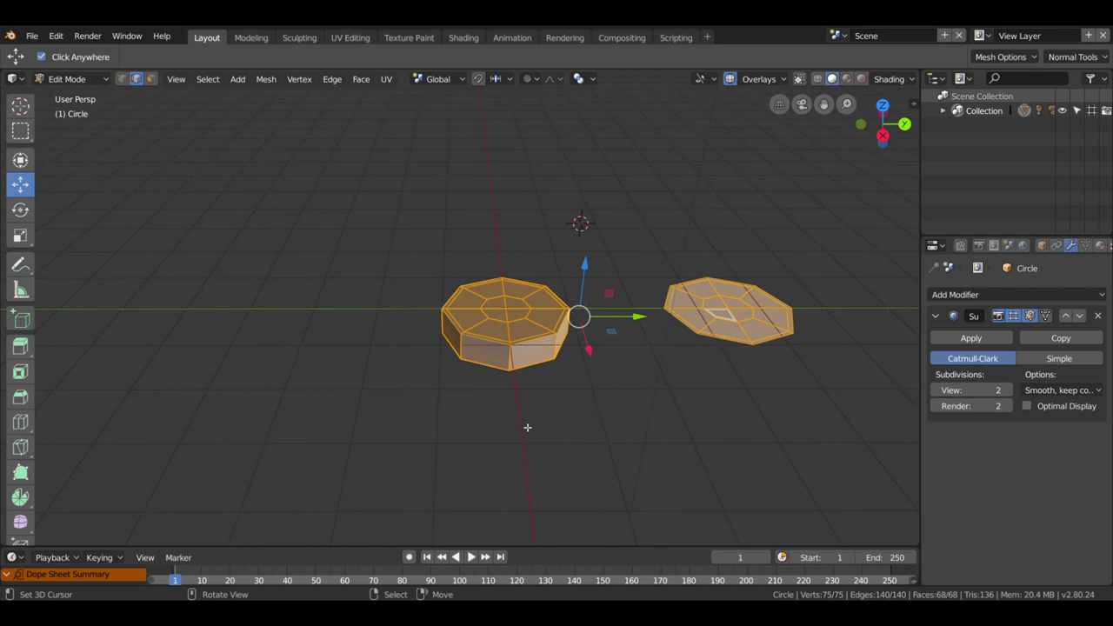
pyautogui.hotkey('shift', 'n')
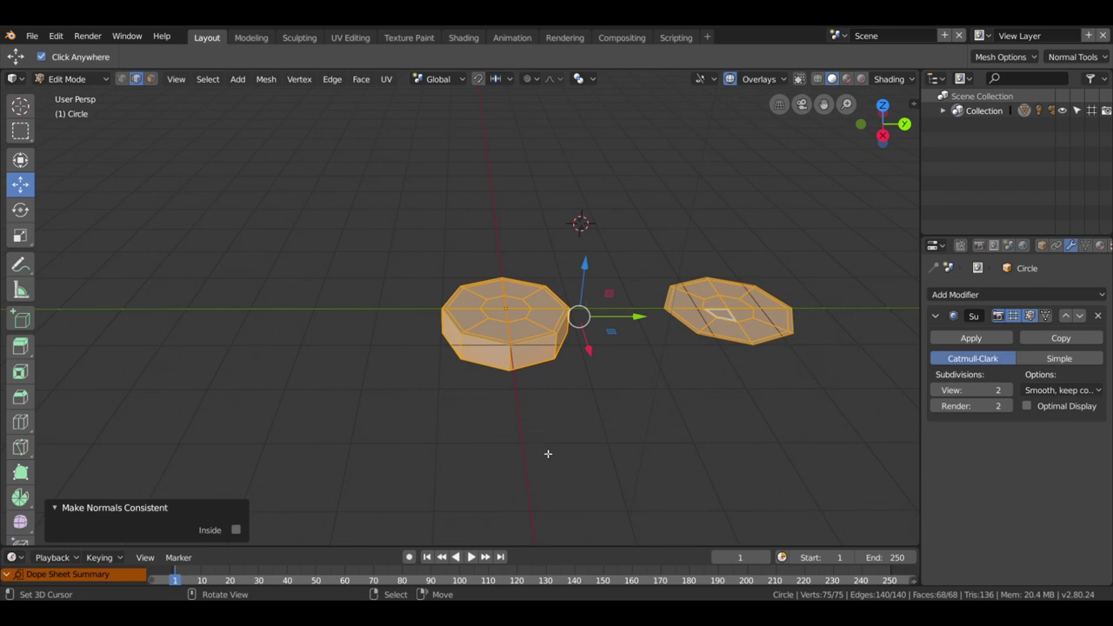
pyautogui.scroll(-1, 545, 466)
pyautogui.press('KP_7')
pyautogui.keyDown('shift'); pyautogui.moveTo(649, 442); pyautogui.dragTo(720, 472, button='middle'); pyautogui.keyUp('shift')
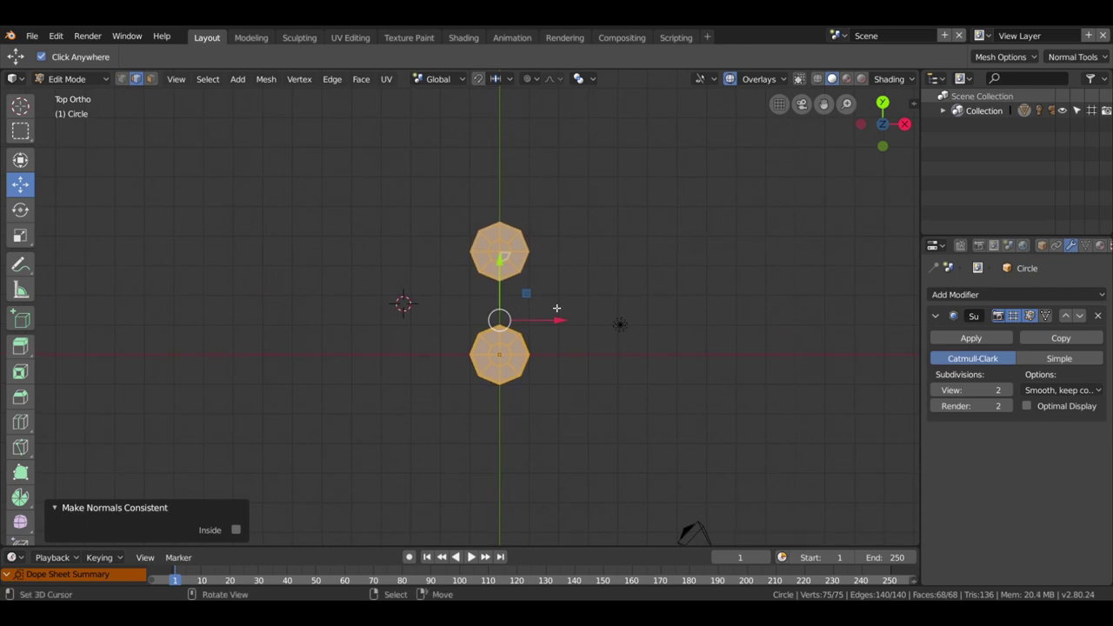
pyautogui.moveTo(660, 366); pyautogui.dragTo(541, 268, button='middle')
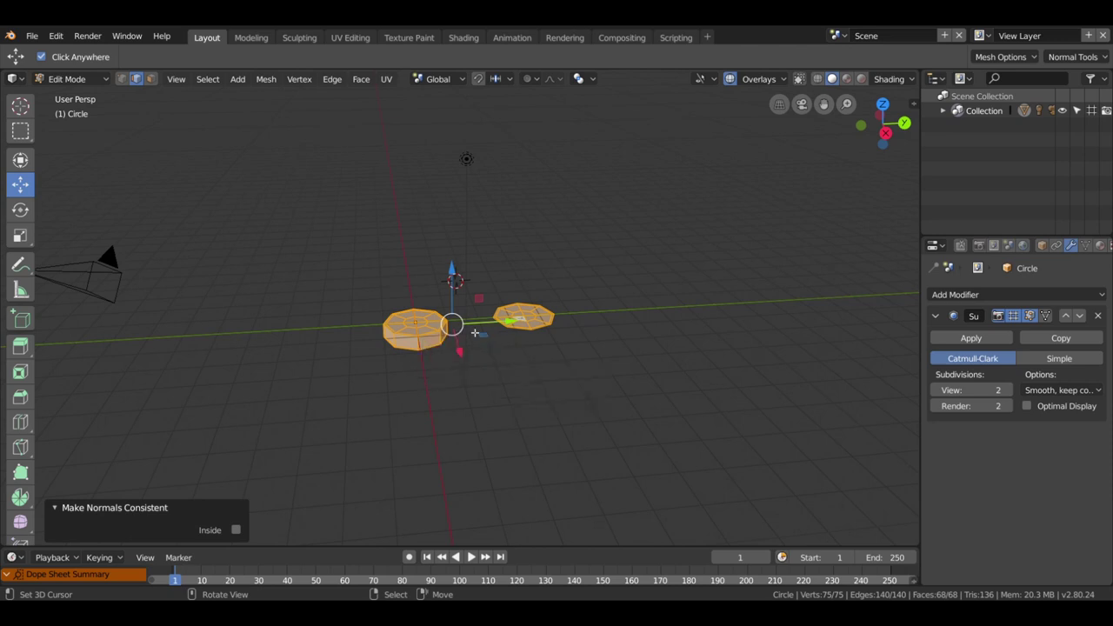
pyautogui.press('KP_7')
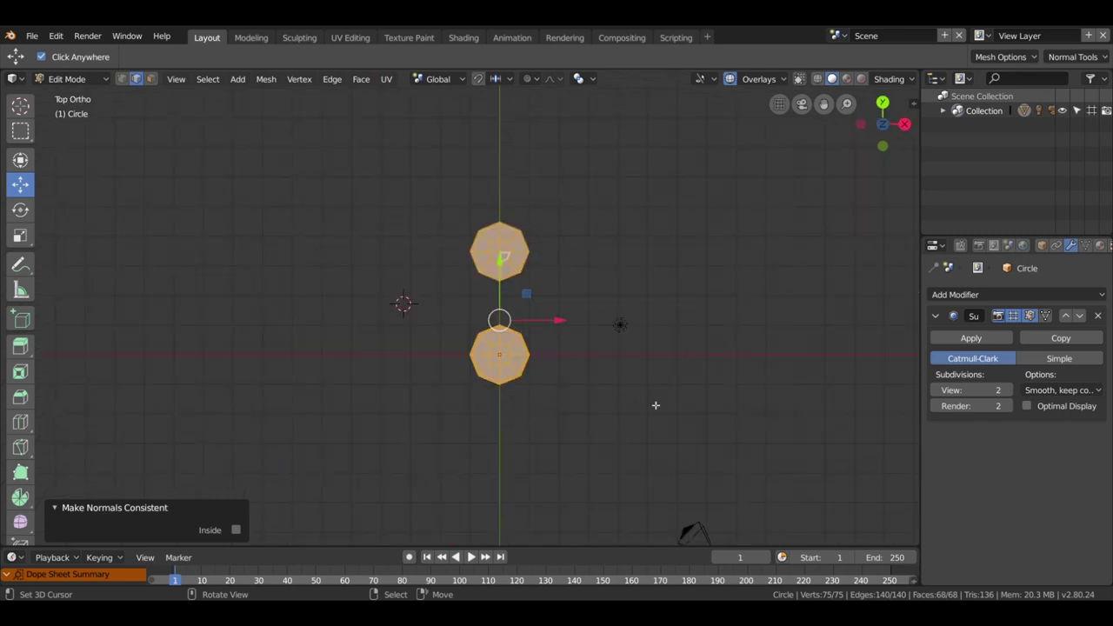
pyautogui.press('KP_5')
# Switch the view to perspective wireframe display and orbit to an angled view.
pyautogui.hotkey('alt', 'a')
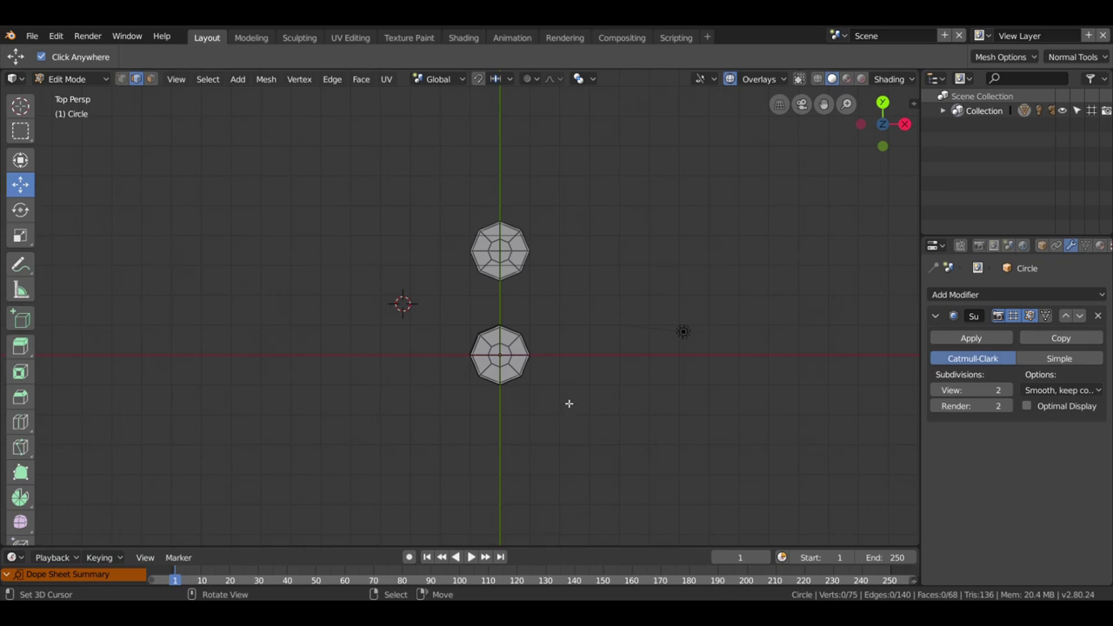
pyautogui.press('z')
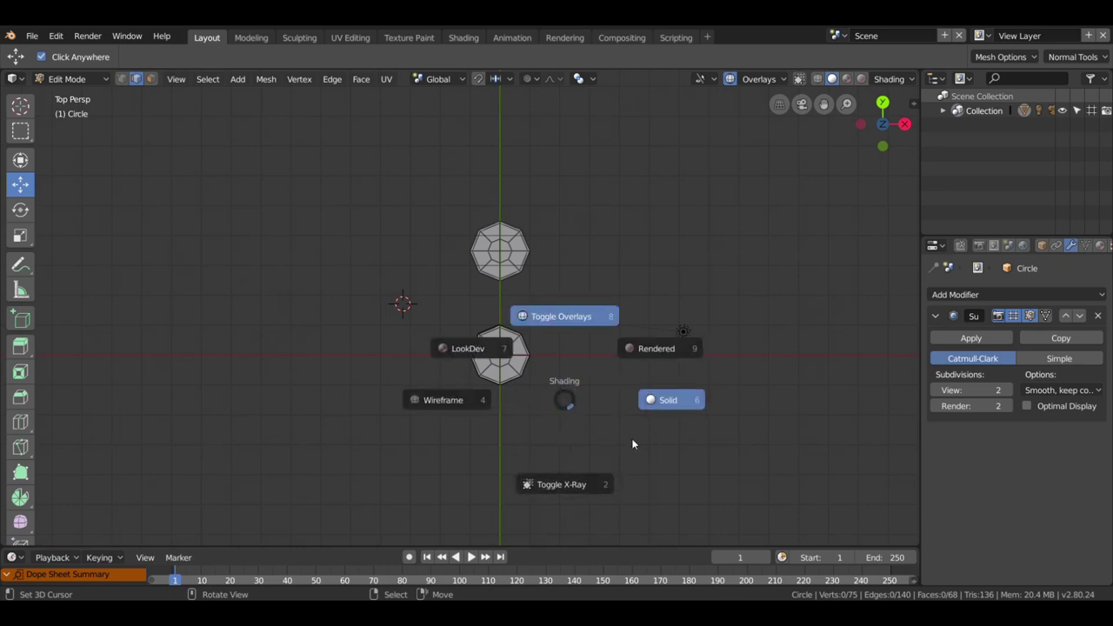
pyautogui.click(429, 400)
pyautogui.moveTo(479, 397)
pyautogui.mouseDown(button='middle')
pyautogui.moveTo(454, 294)
pyautogui.moveTo(484, 391)
pyautogui.moveTo(519, 310)
pyautogui.moveTo(509, 382)
pyautogui.mouseUp(button='middle')
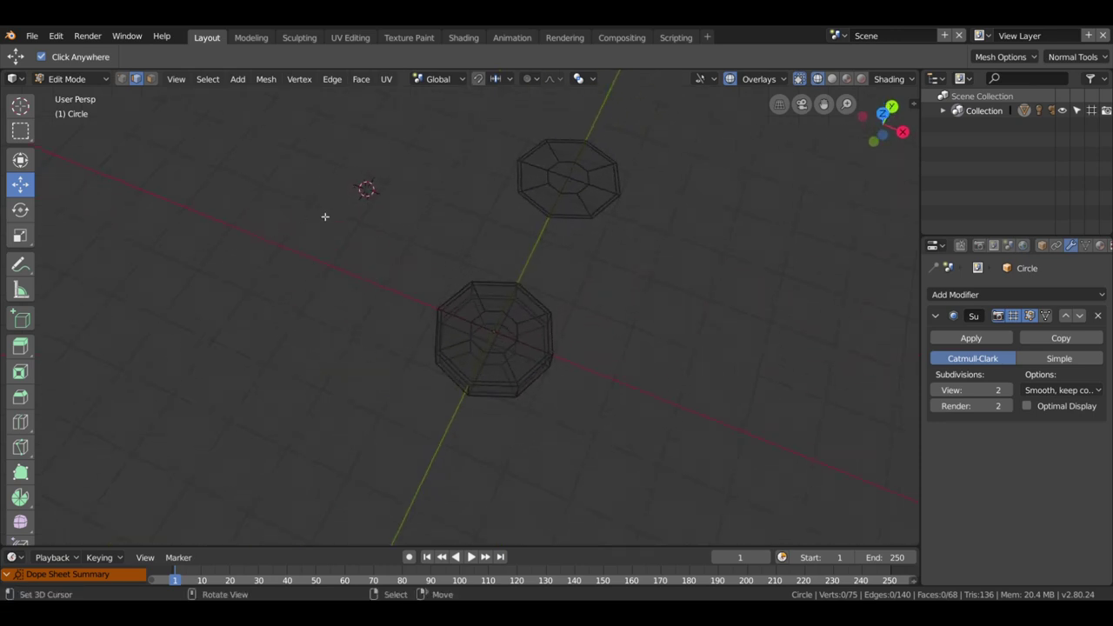
# Box-select the lower octagon mesh and separate it into its own object.
pyautogui.moveTo(372, 259); pyautogui.dragTo(592, 418)
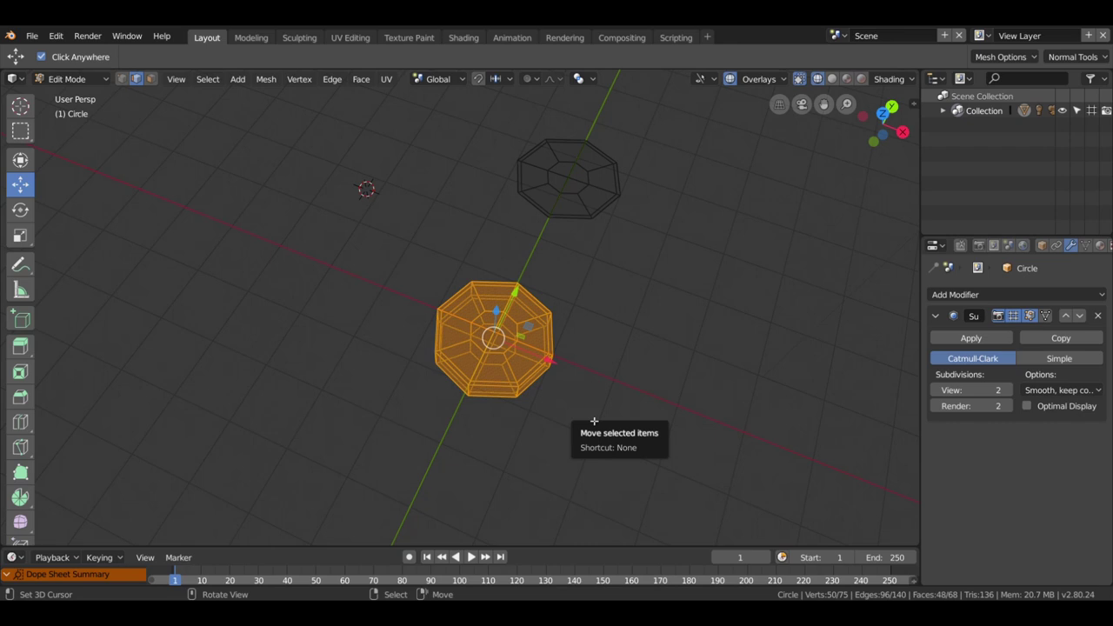
pyautogui.press('p')
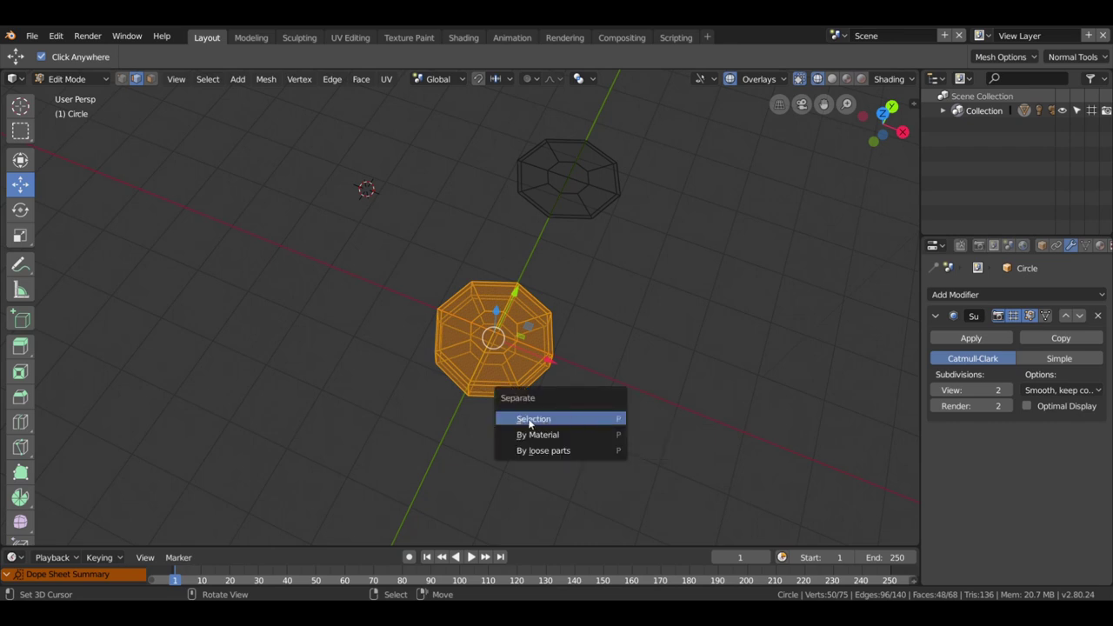
pyautogui.click(530, 421)
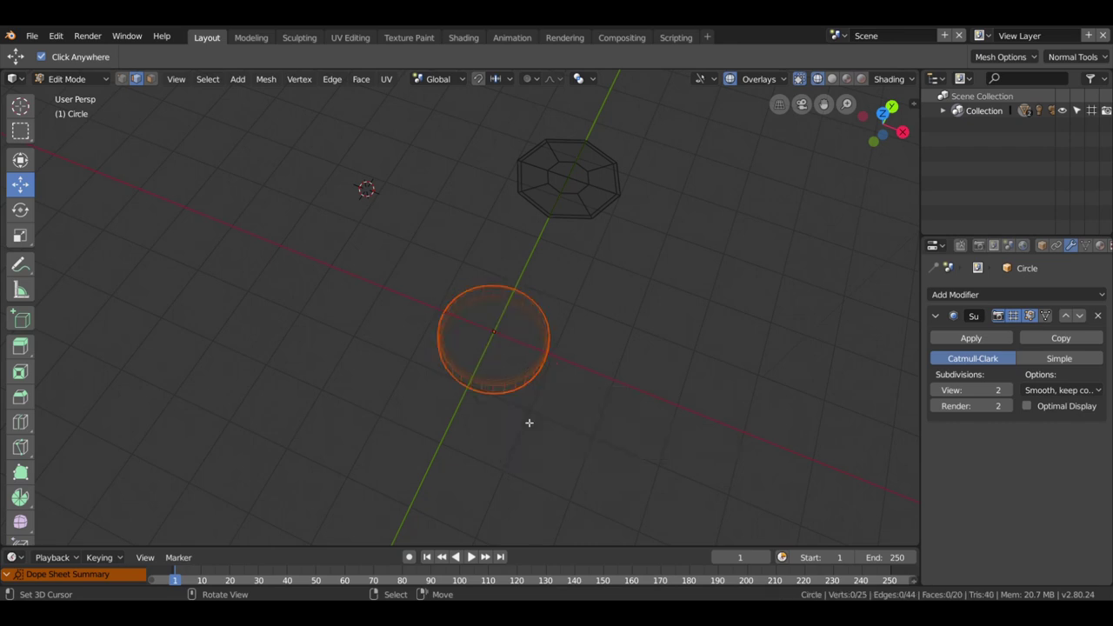
# In Object Mode, select the separated ring Circle.001 and the original ring Circle, viewed from above.
pyautogui.press('Tab')
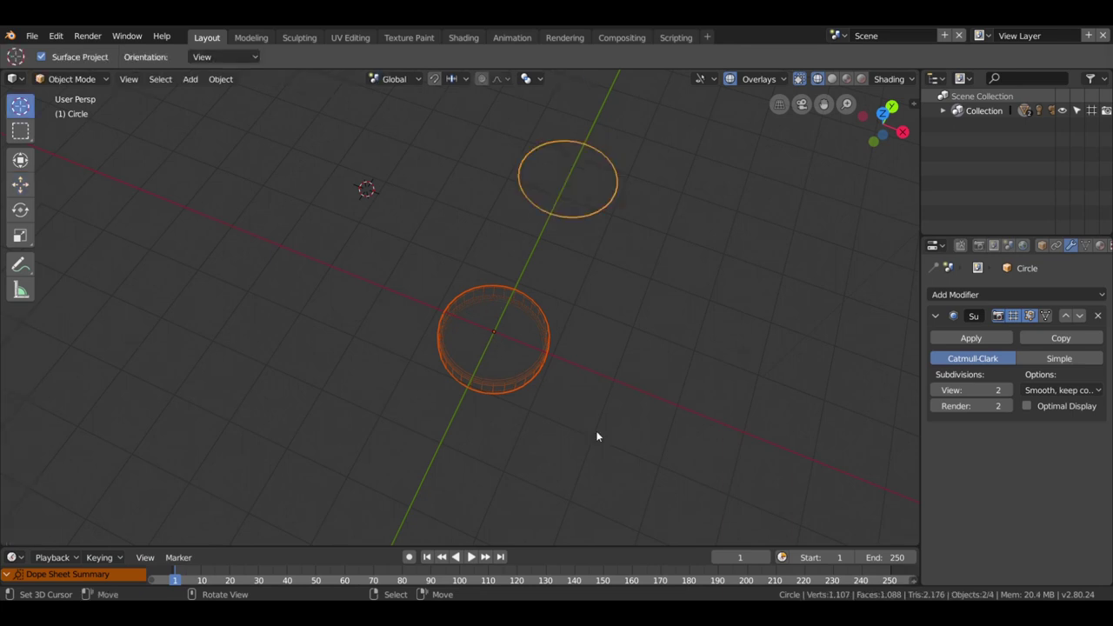
pyautogui.moveTo(596, 435)
pyautogui.mouseDown(button='middle')
pyautogui.moveTo(643, 380)
pyautogui.moveTo(472, 365)
pyautogui.moveTo(551, 356)
pyautogui.mouseUp(button='middle')
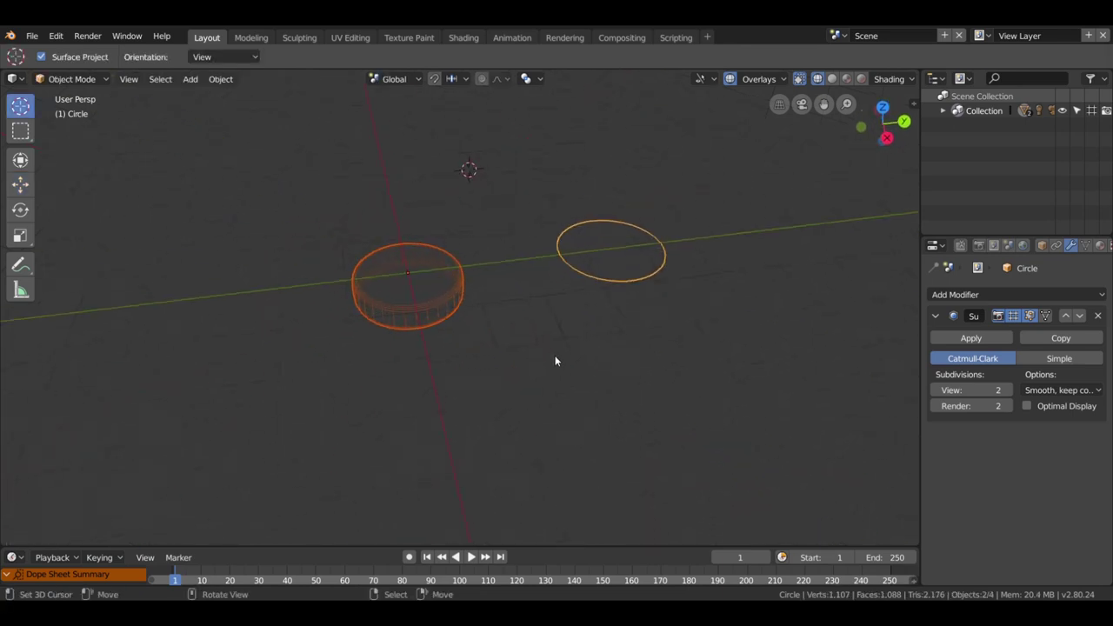
pyautogui.press('Tab')
pyautogui.click(408, 304)
pyautogui.press('Tab')
pyautogui.click(401, 306)
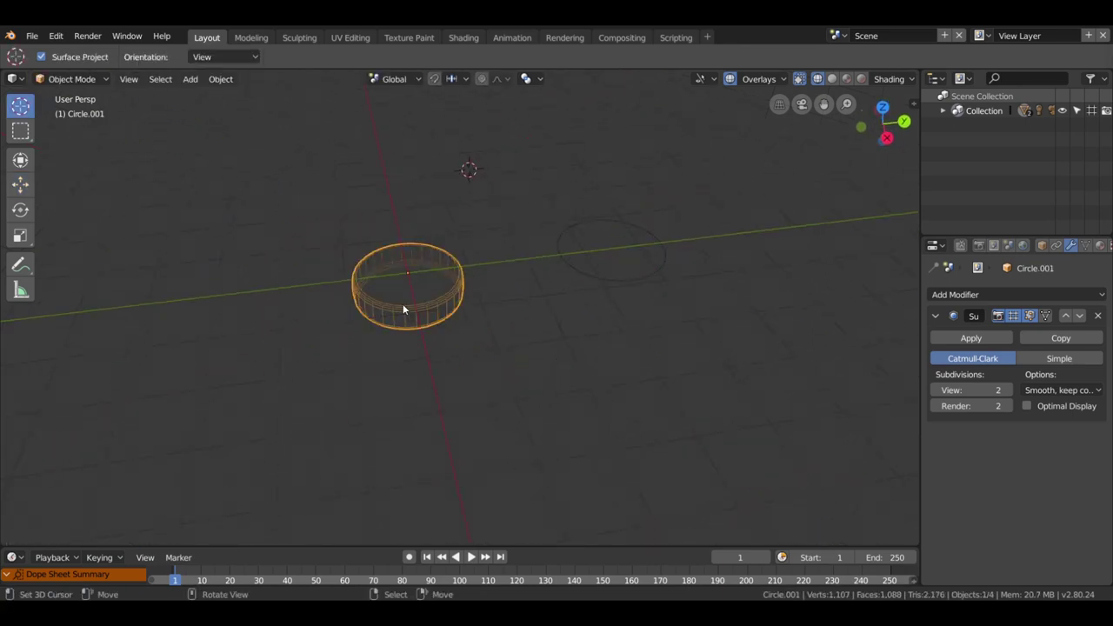
pyautogui.click(607, 271)
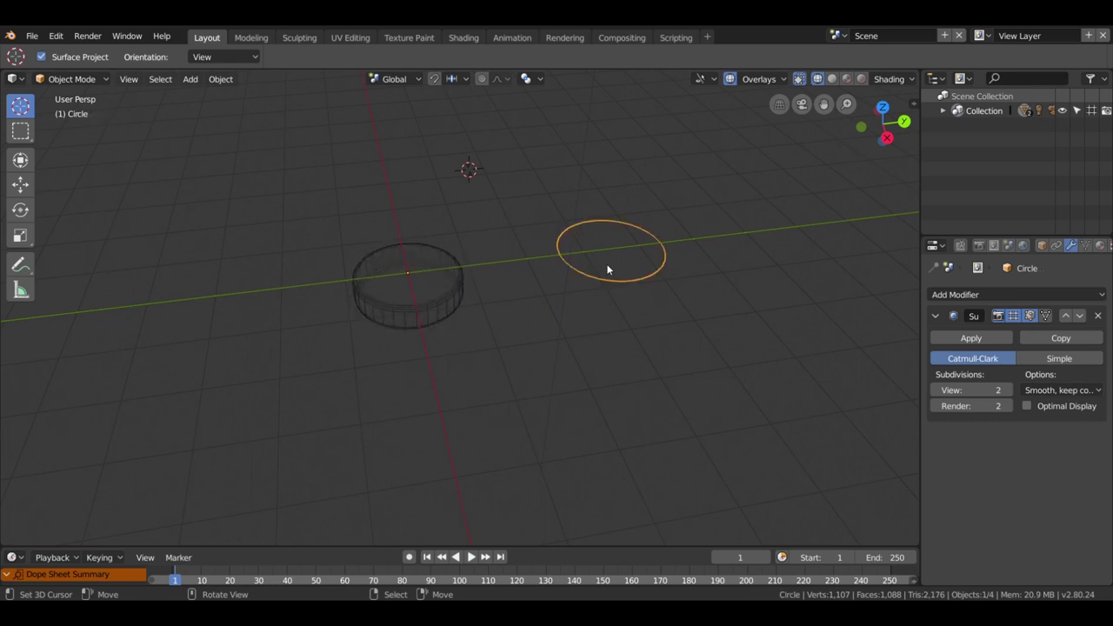
pyautogui.press('KP_7')
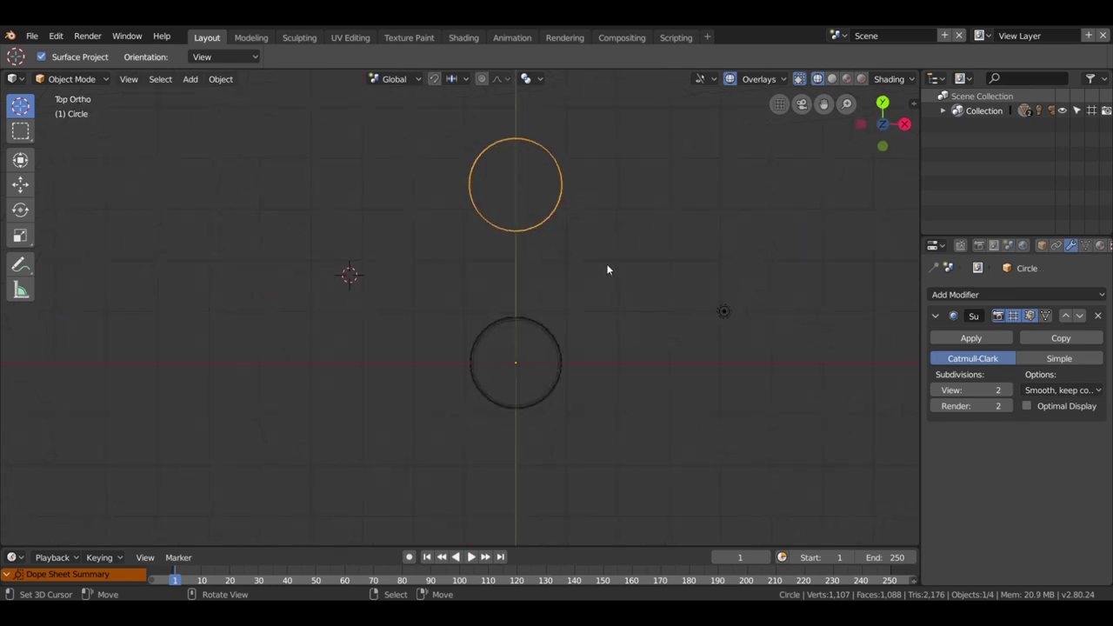
pyautogui.moveTo(612, 308)
pyautogui.mouseDown(button='middle')
pyautogui.moveTo(597, 359)
pyautogui.moveTo(527, 336)
pyautogui.mouseUp(button='middle')
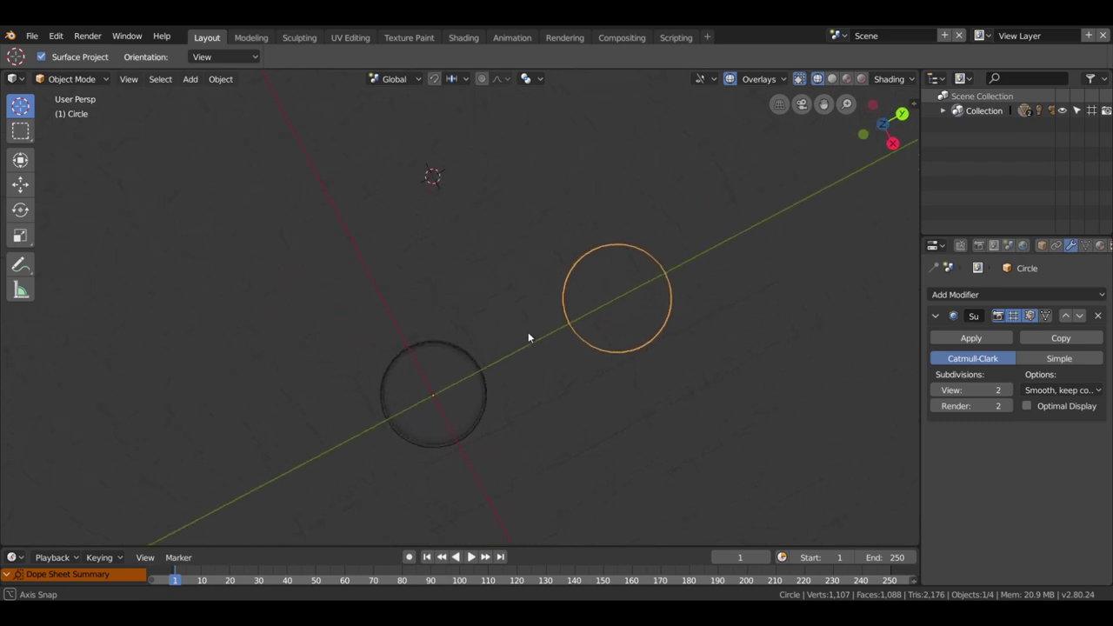
# Switch the viewport to Solid shading and orbit to a low side angle.
pyautogui.press('z')
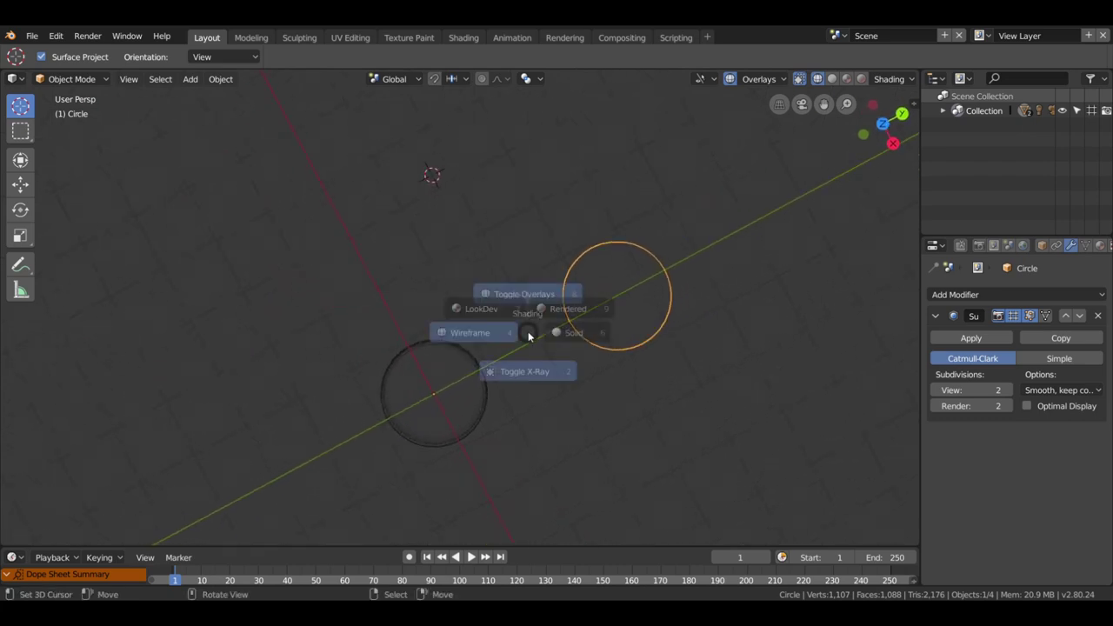
pyautogui.click(631, 336)
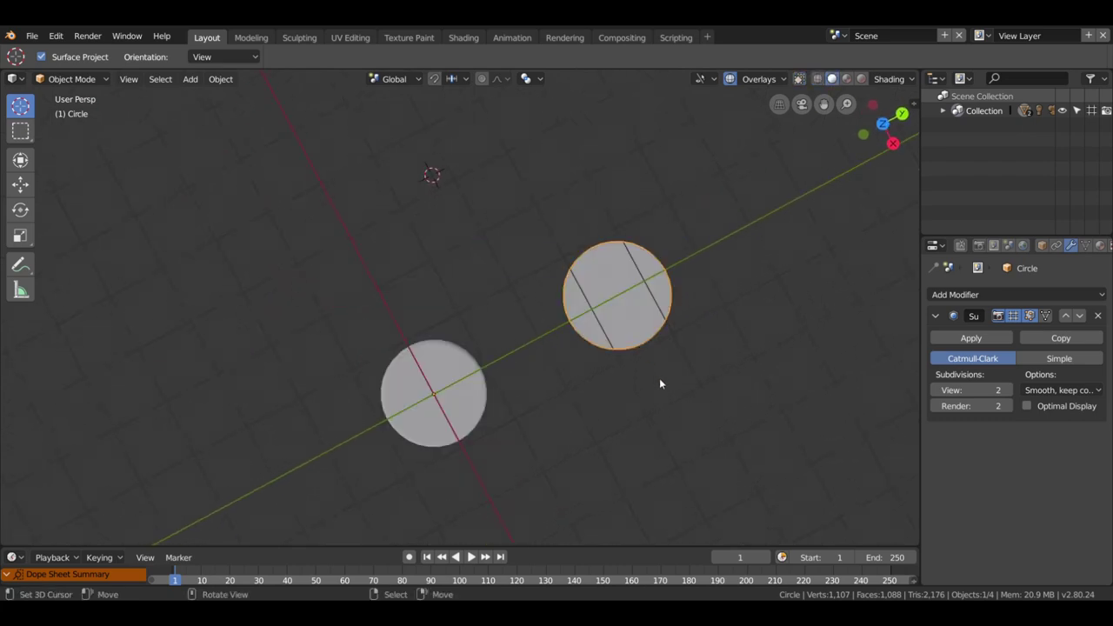
pyautogui.moveTo(659, 382)
pyautogui.mouseDown(button='middle')
pyautogui.moveTo(522, 236)
pyautogui.moveTo(618, 274)
pyautogui.moveTo(446, 291)
pyautogui.mouseUp(button='middle')
# Raise the cylinder 38.5 cm along Z with the Move tool.
pyautogui.click(446, 291)
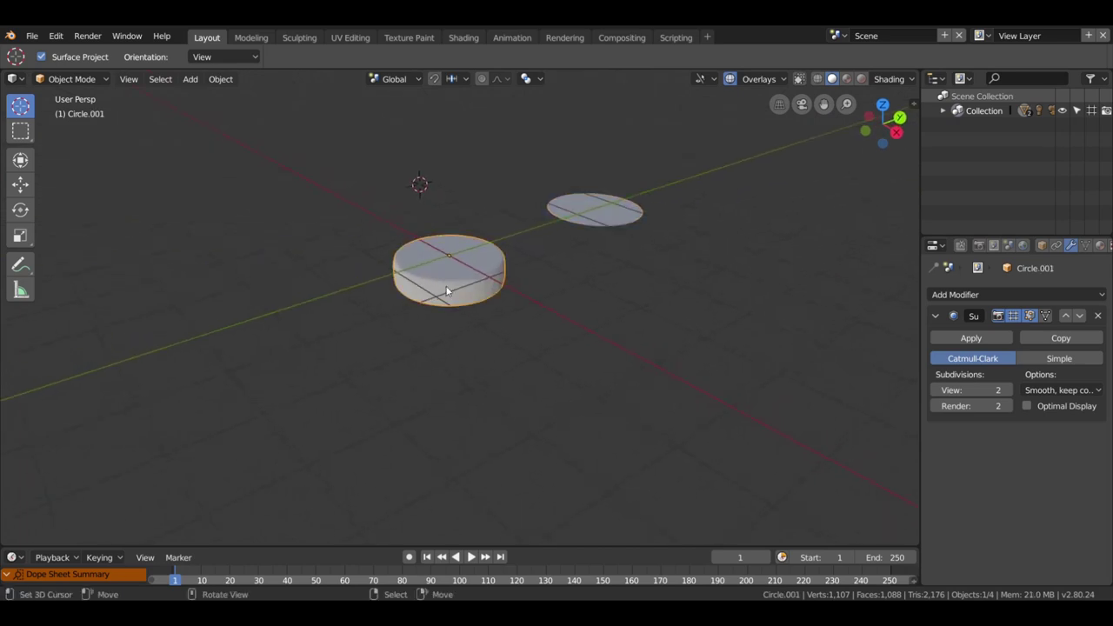
pyautogui.click(24, 185)
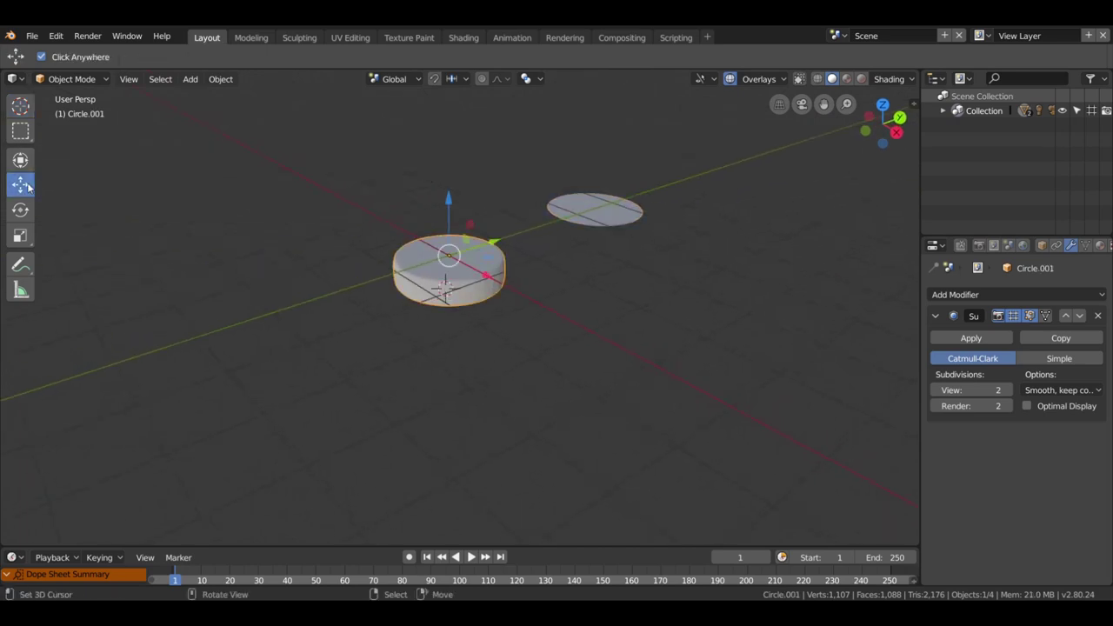
pyautogui.moveTo(450, 202); pyautogui.dragTo(451, 174)
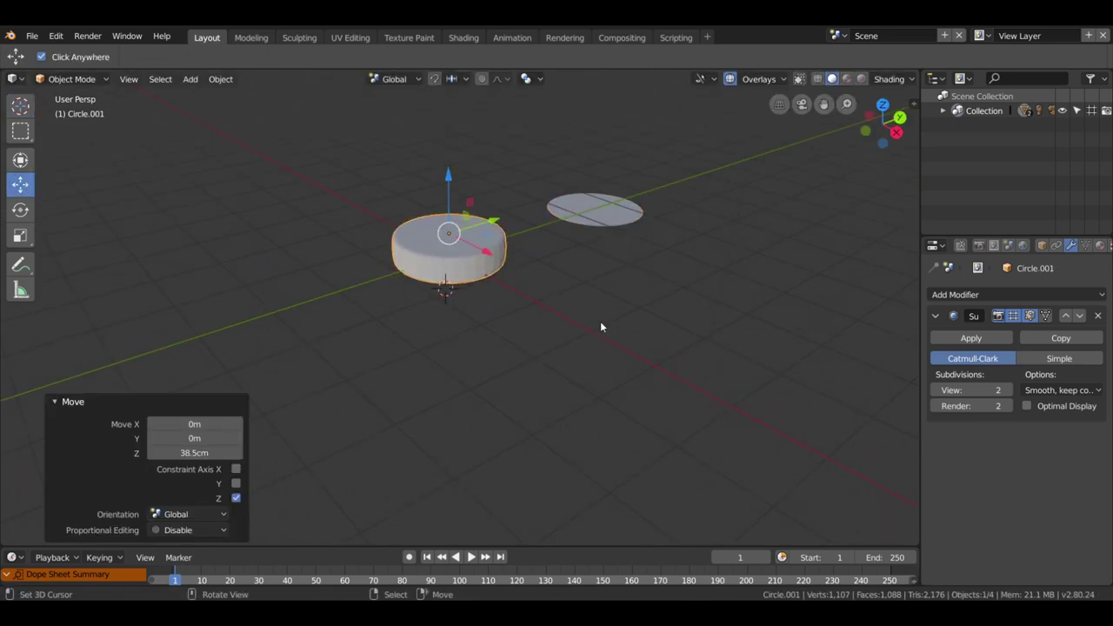
pyautogui.moveTo(600, 321)
pyautogui.mouseDown(button='middle')
pyautogui.moveTo(550, 356)
pyautogui.moveTo(648, 345)
pyautogui.mouseUp(button='middle')
# Delete the flat circle and select the remaining cylinder.
pyautogui.click(760, 304)
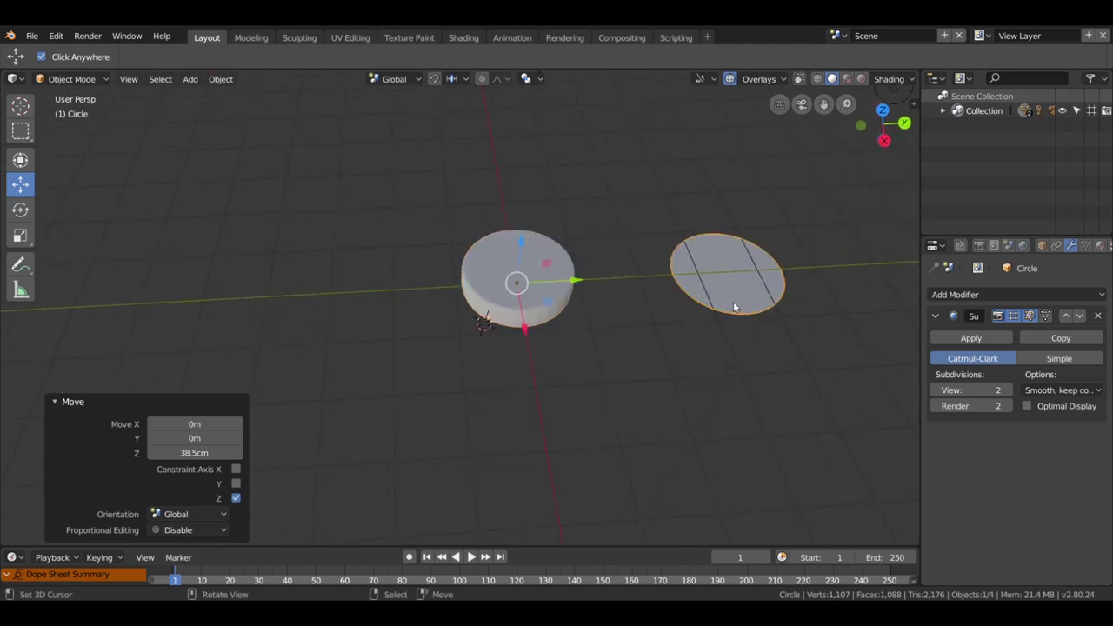
pyautogui.press('x')
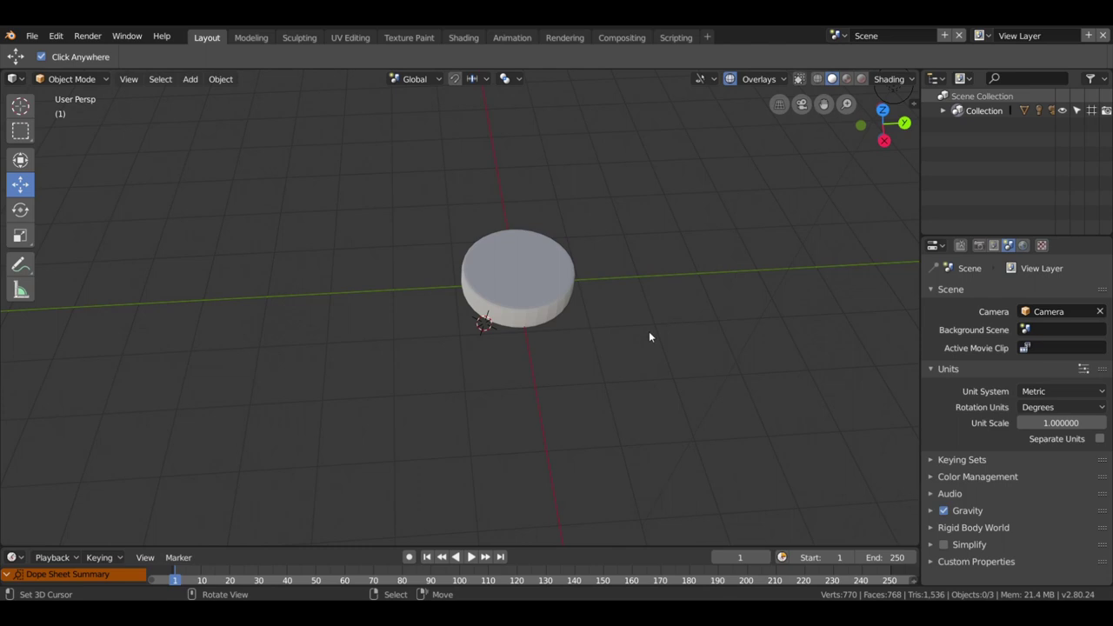
pyautogui.press('KP_7')
pyautogui.moveTo(620, 329)
pyautogui.mouseDown(button='middle')
pyautogui.moveTo(466, 328)
pyautogui.moveTo(487, 259)
pyautogui.mouseUp(button='middle')
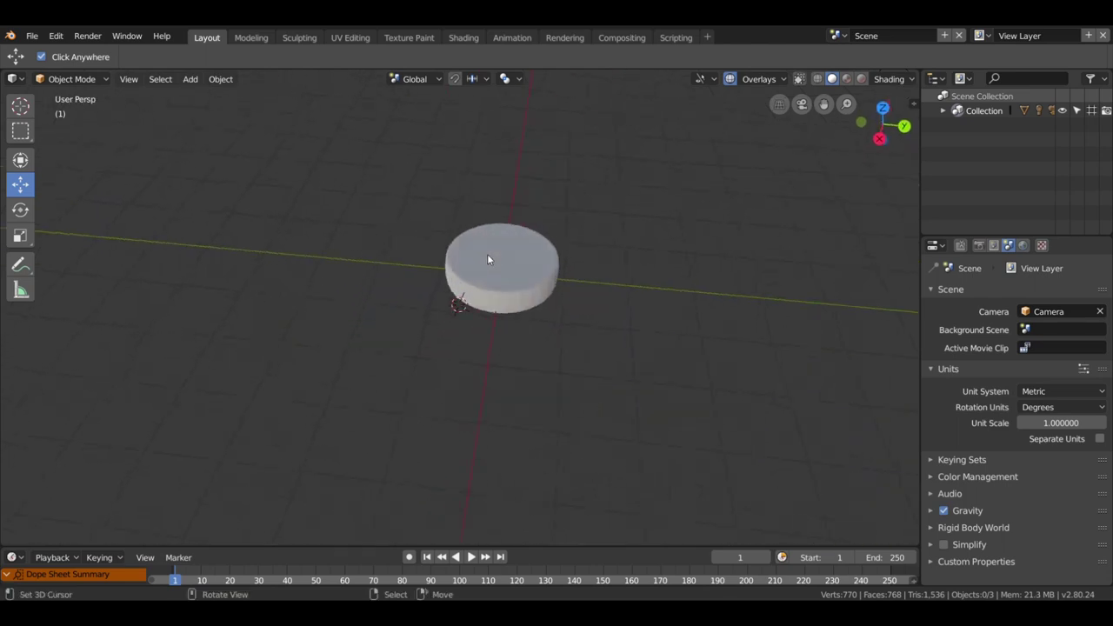
pyautogui.scroll(2, 487, 259)
pyautogui.scroll(3, 585, 321)
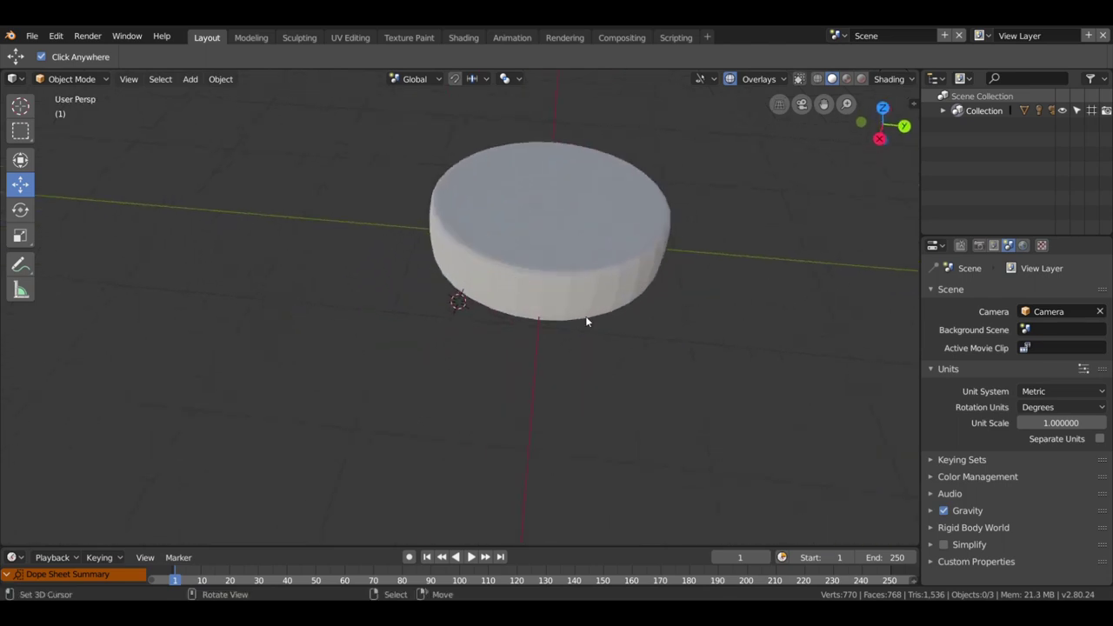
pyautogui.moveTo(614, 318)
pyautogui.mouseDown(button='middle')
pyautogui.moveTo(600, 313)
pyautogui.moveTo(600, 326)
pyautogui.mouseUp(button='middle')
pyautogui.click(584, 288)
# Add a loop cut on the cylinder's side wall, slid to factor 0.749 near the top.
pyautogui.press('Tab')
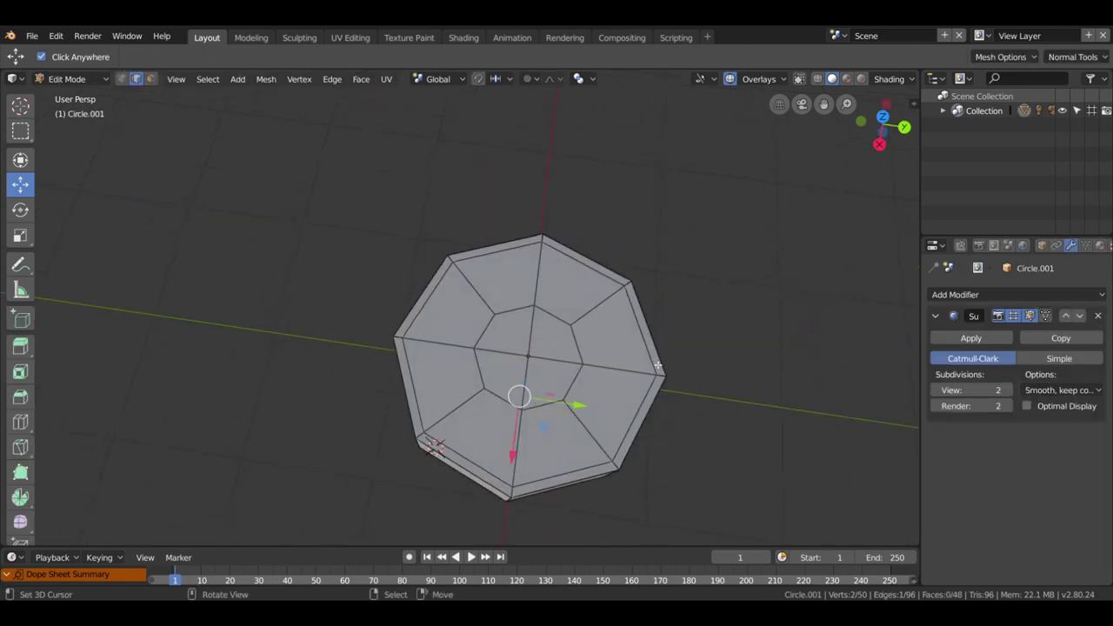
pyautogui.moveTo(466, 385); pyautogui.dragTo(538, 328, button='middle')
pyautogui.hotkey('ctrl', 'r')
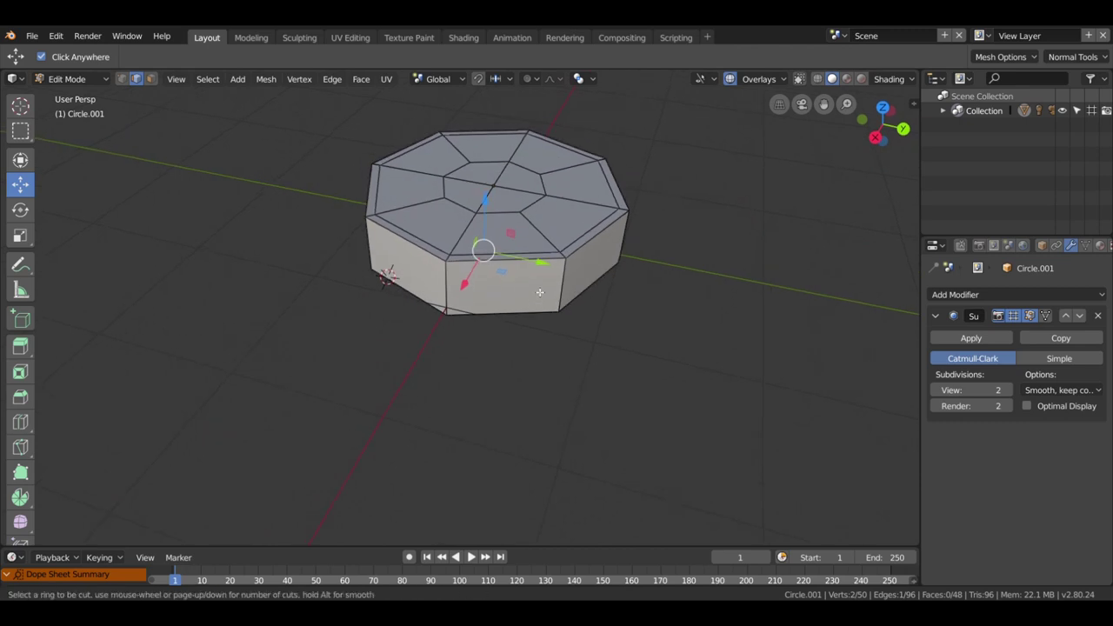
pyautogui.click(561, 287)
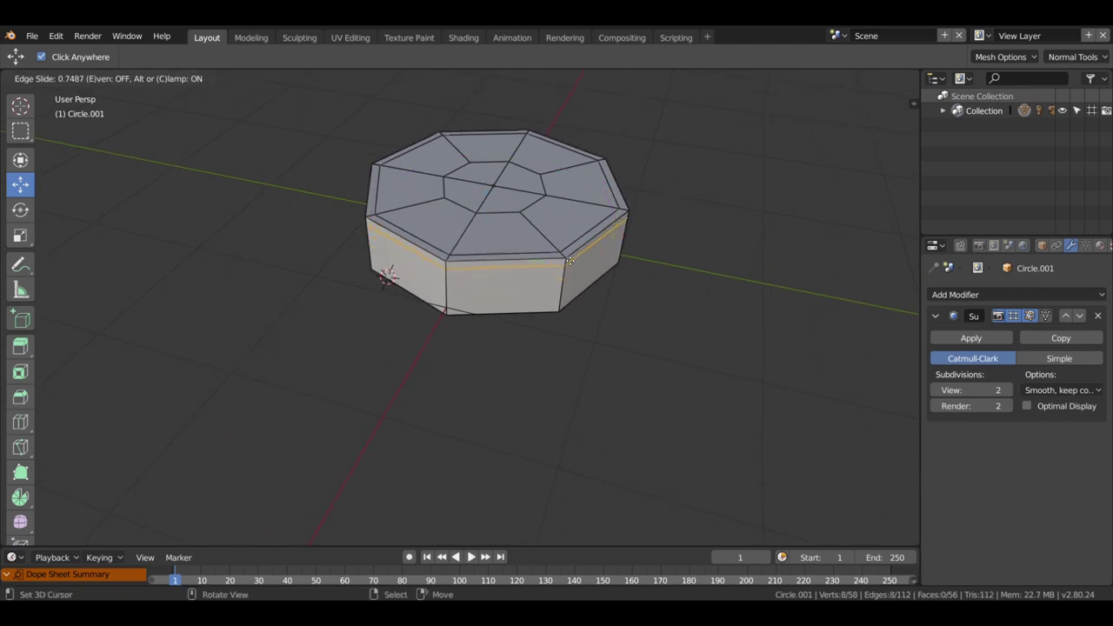
pyautogui.click(570, 260)
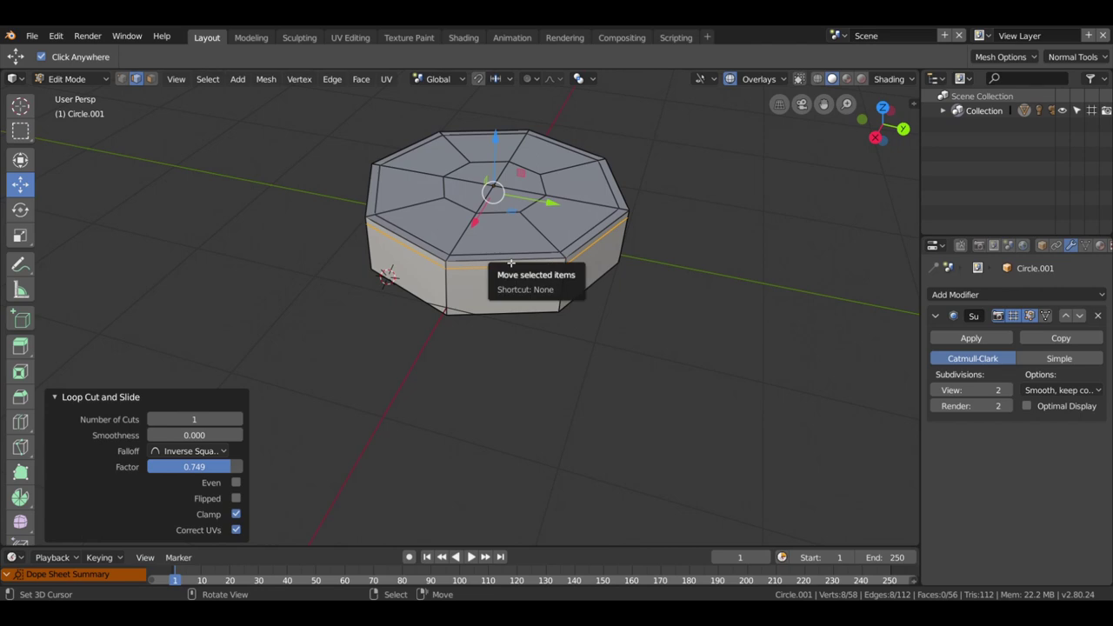
pyautogui.moveTo(506, 270); pyautogui.dragTo(517, 286, button='middle')
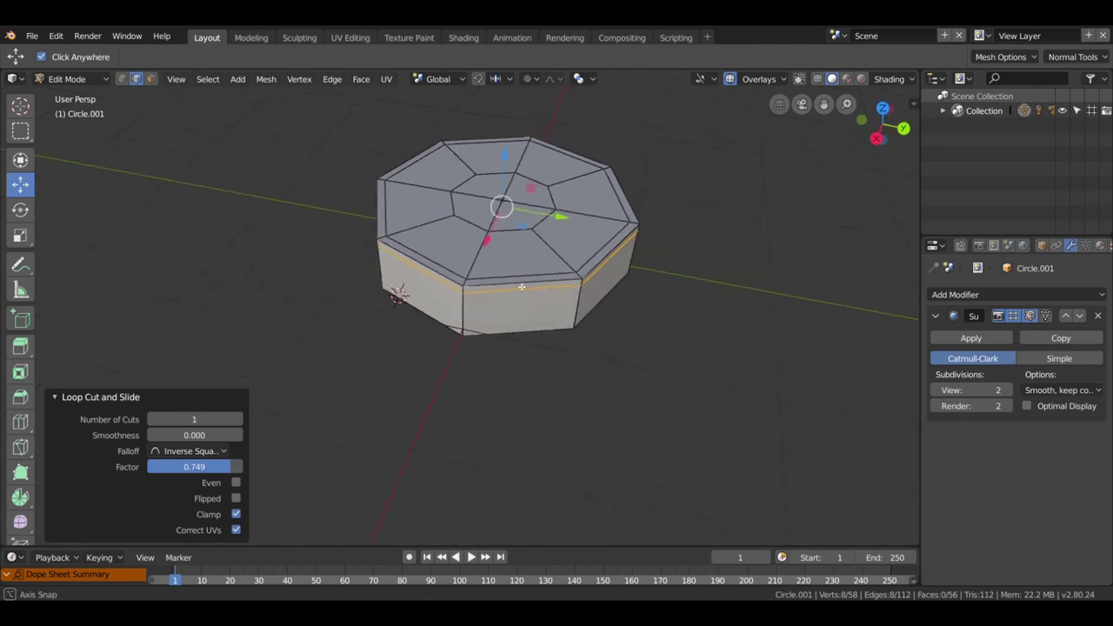
# Apply Shade Smooth to the cylinder in Object Mode.
pyautogui.press('Tab')
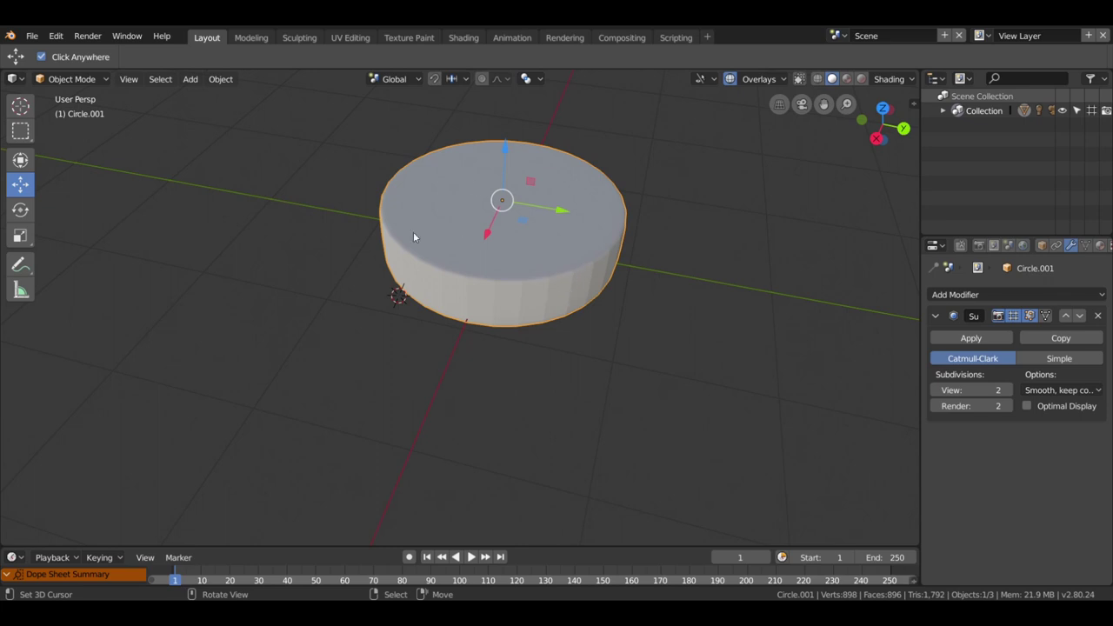
pyautogui.rightClick(508, 261)
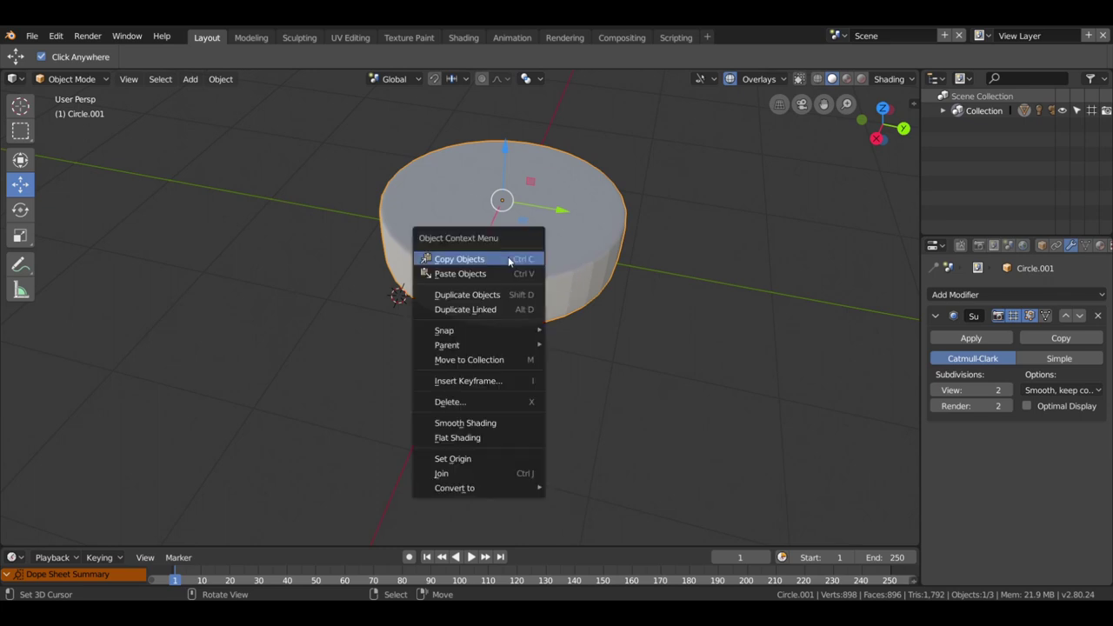
pyautogui.click(480, 422)
pyautogui.scroll(-3, 562, 342)
pyautogui.moveTo(562, 342)
pyautogui.mouseDown(button='middle')
pyautogui.moveTo(556, 359)
pyautogui.moveTo(570, 342)
pyautogui.mouseUp(button='middle')
# Cut a second side-wall loop at factor -0.798 near the bottom rim, then use Face select.
pyautogui.press('Tab')
pyautogui.scroll(1, 567, 346)
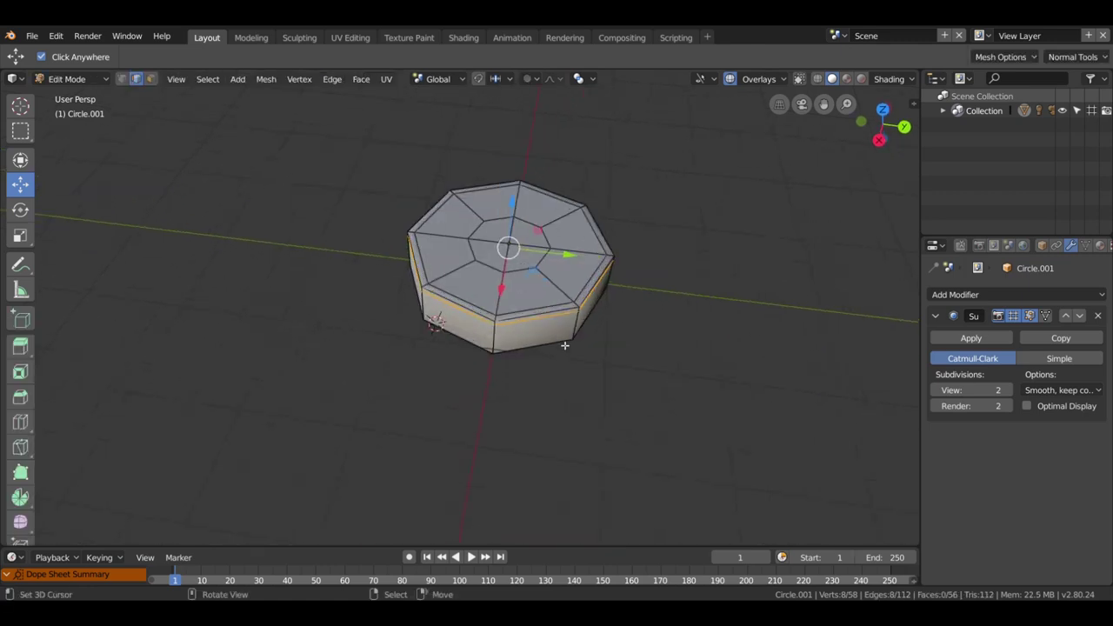
pyautogui.scroll(3, 565, 346)
pyautogui.scroll(3, 564, 345)
pyautogui.scroll(-3, 562, 353)
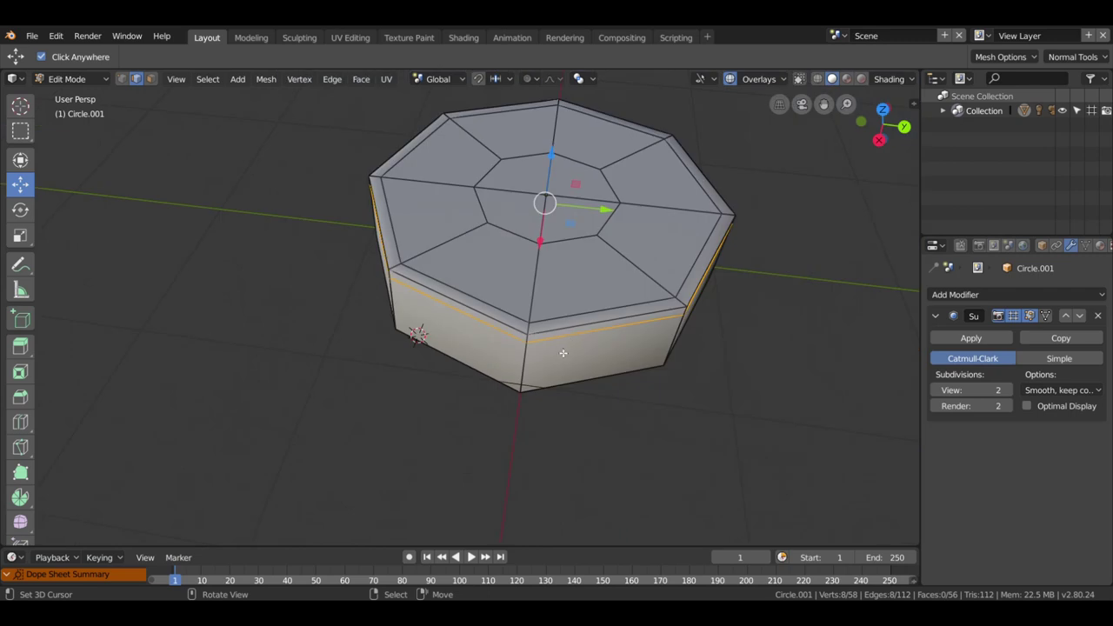
pyautogui.hotkey('ctrl', 'r')
pyautogui.click(537, 381)
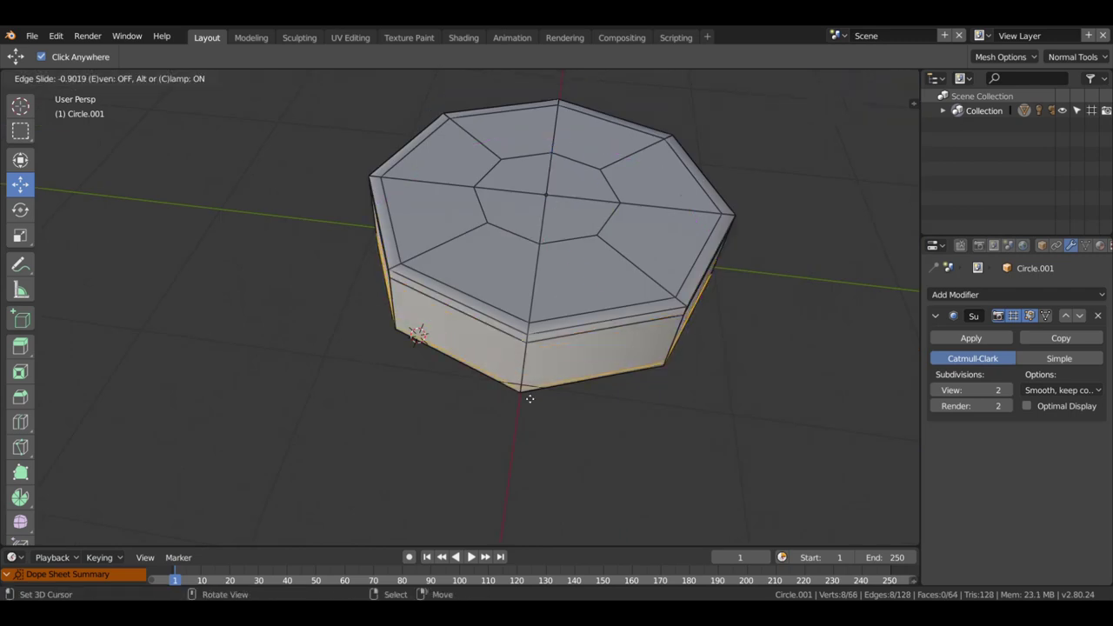
pyautogui.click(532, 396)
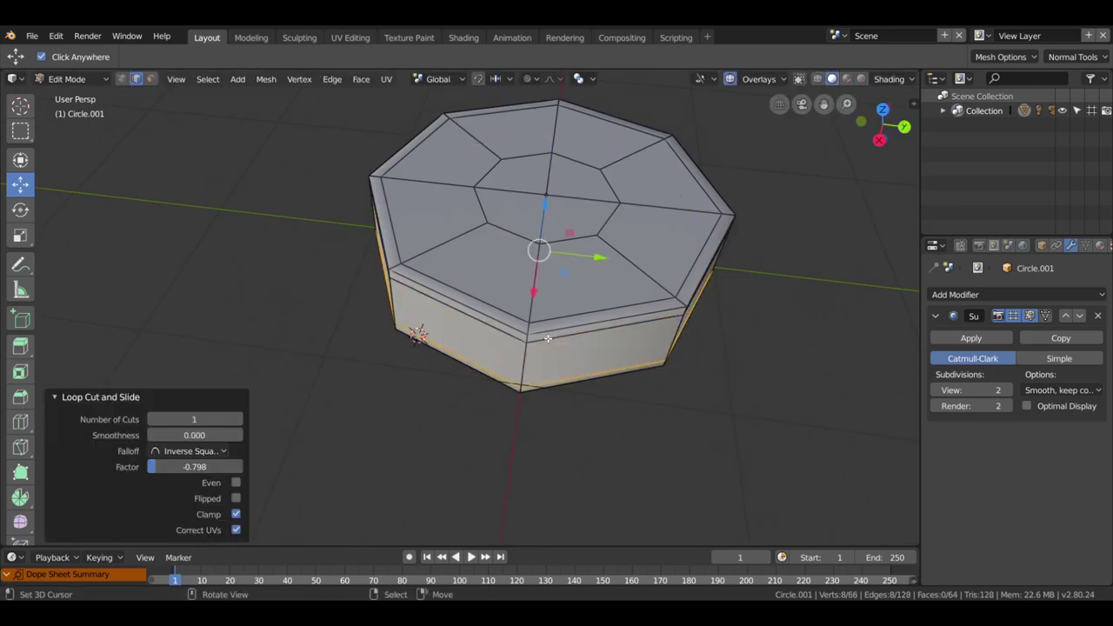
pyautogui.moveTo(548, 338); pyautogui.dragTo(571, 318, button='middle')
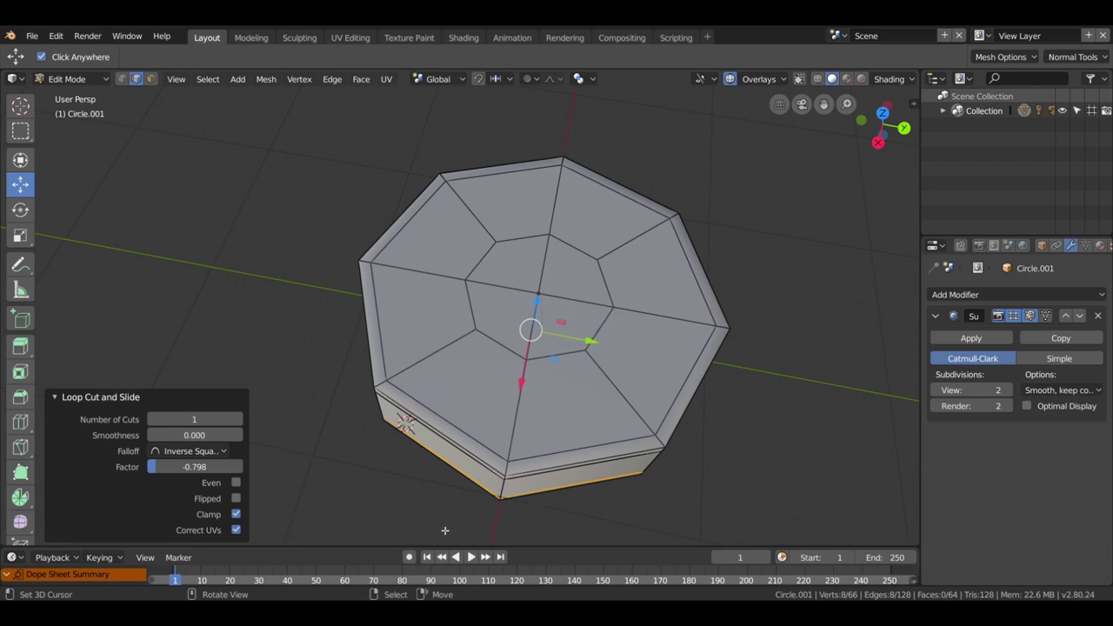
pyautogui.click(150, 79)
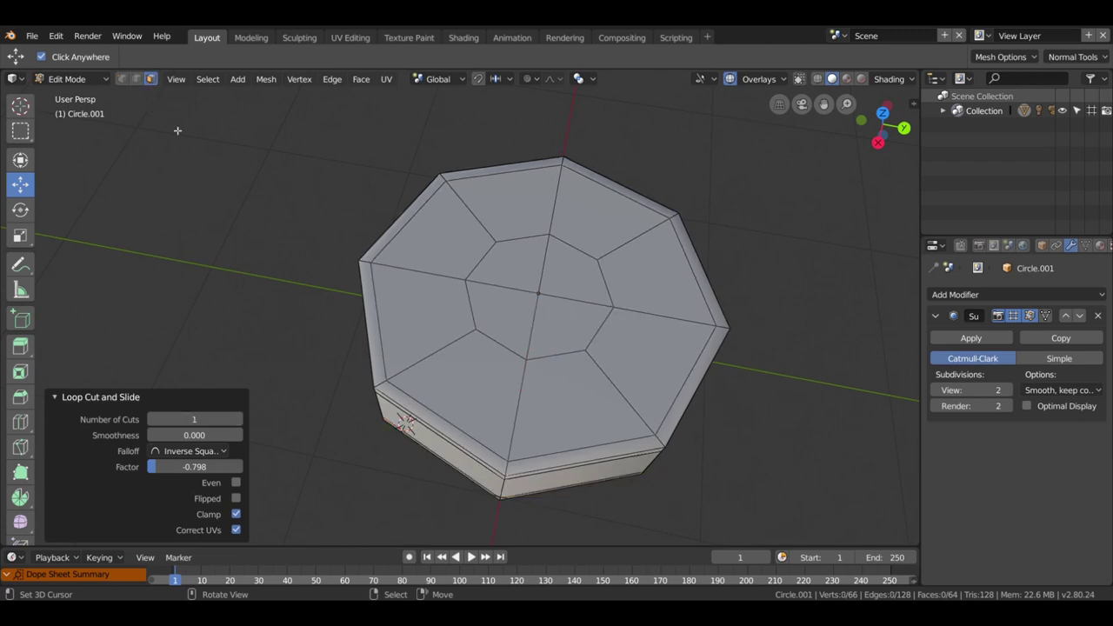
# Select the four inner octagon faces and inset them by 4.009 cm.
pyautogui.click(491, 274)
pyautogui.keyDown('shift'); pyautogui.click(584, 278); pyautogui.keyUp('shift')
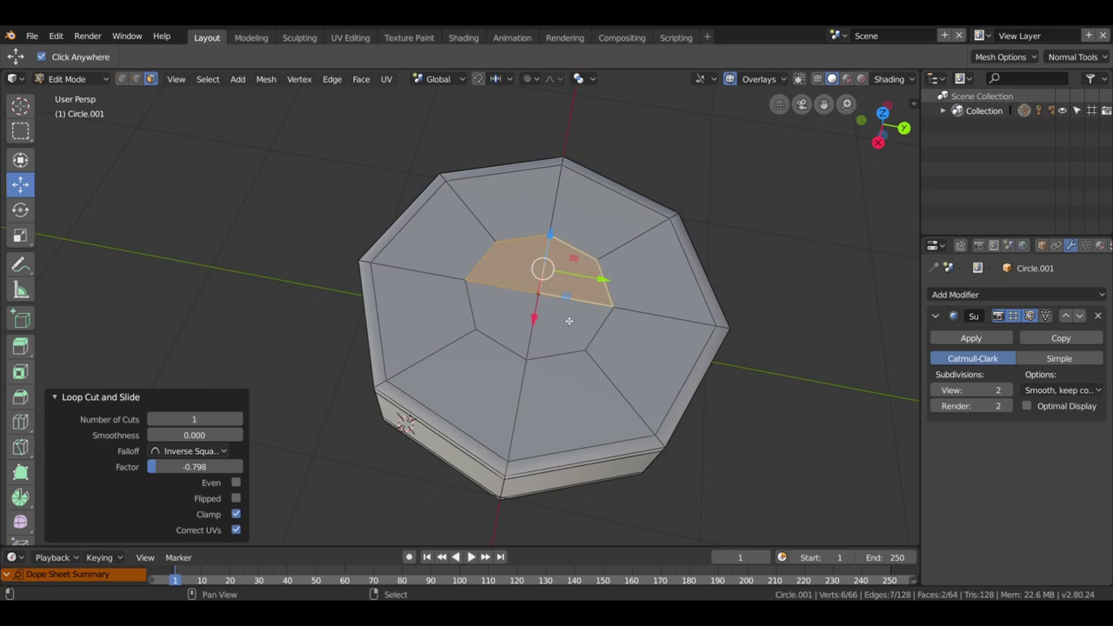
pyautogui.keyDown('shift'); pyautogui.click(570, 322); pyautogui.keyUp('shift')
pyautogui.keyDown('shift'); pyautogui.click(504, 326); pyautogui.keyUp('shift')
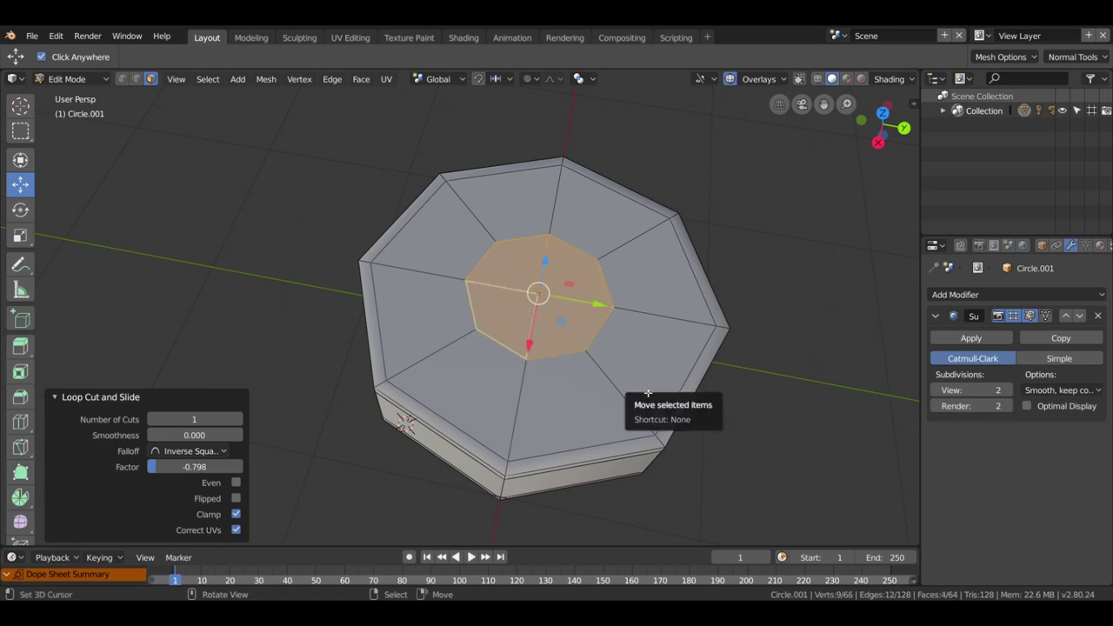
pyautogui.press('i')
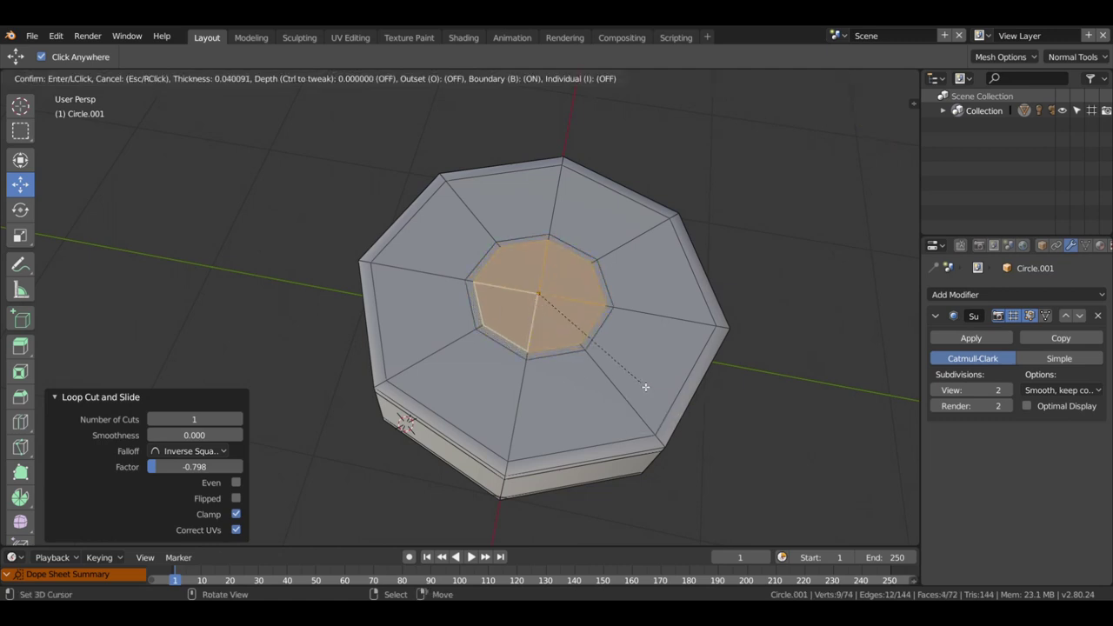
pyautogui.click(645, 386)
# Sink the inset centre faces to -5.63 cm along Z and return to Object Mode.
pyautogui.moveTo(645, 386); pyautogui.dragTo(642, 350, button='middle')
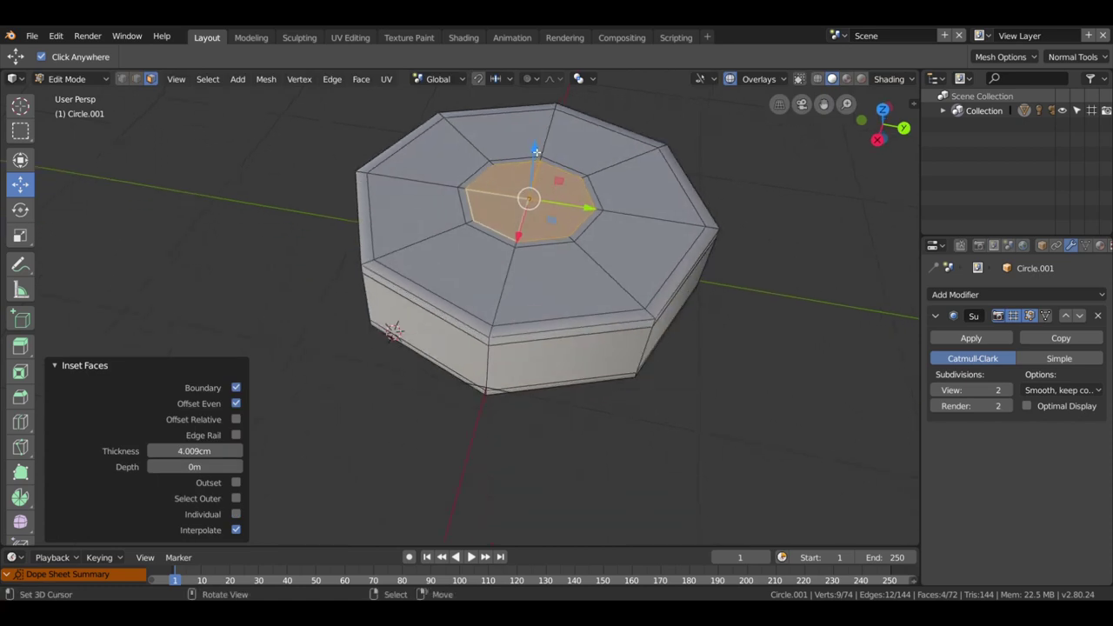
pyautogui.moveTo(537, 152); pyautogui.dragTo(537, 157)
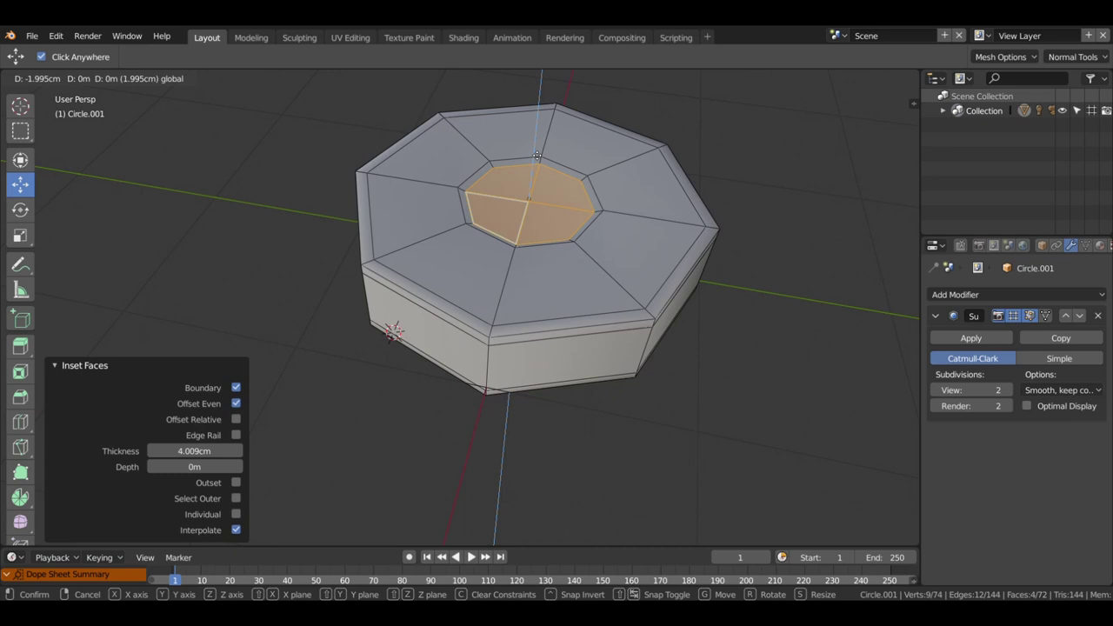
pyautogui.moveTo(536, 157); pyautogui.dragTo(537, 163)
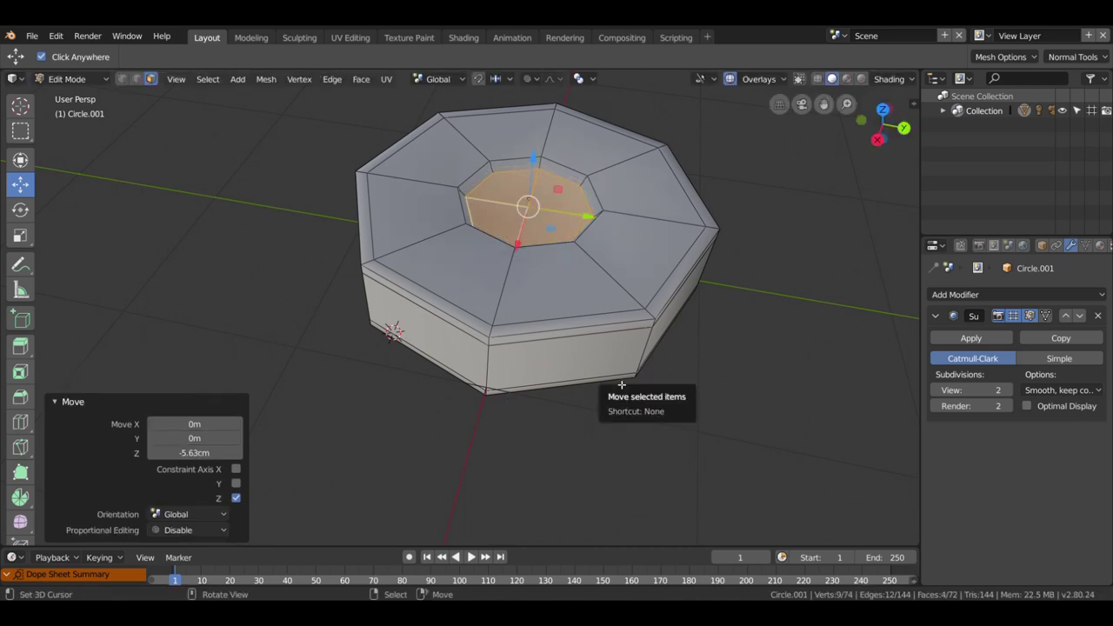
pyautogui.press('Tab')
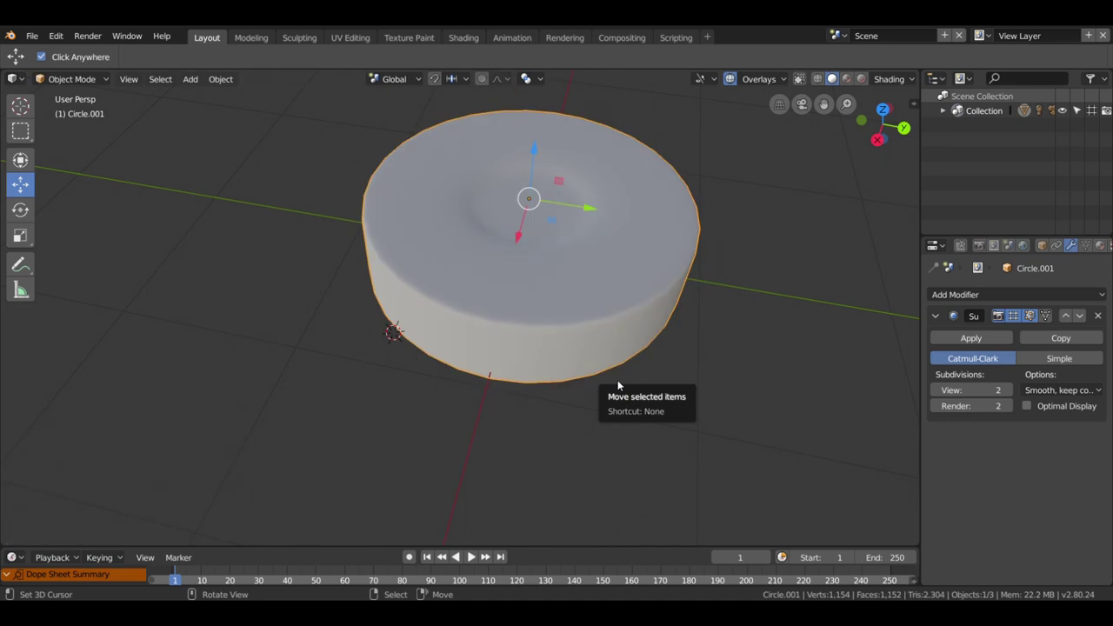
pyautogui.moveTo(602, 361)
pyautogui.mouseDown(button='middle')
pyautogui.moveTo(534, 374)
pyautogui.moveTo(581, 397)
pyautogui.moveTo(625, 373)
pyautogui.mouseUp(button='middle')
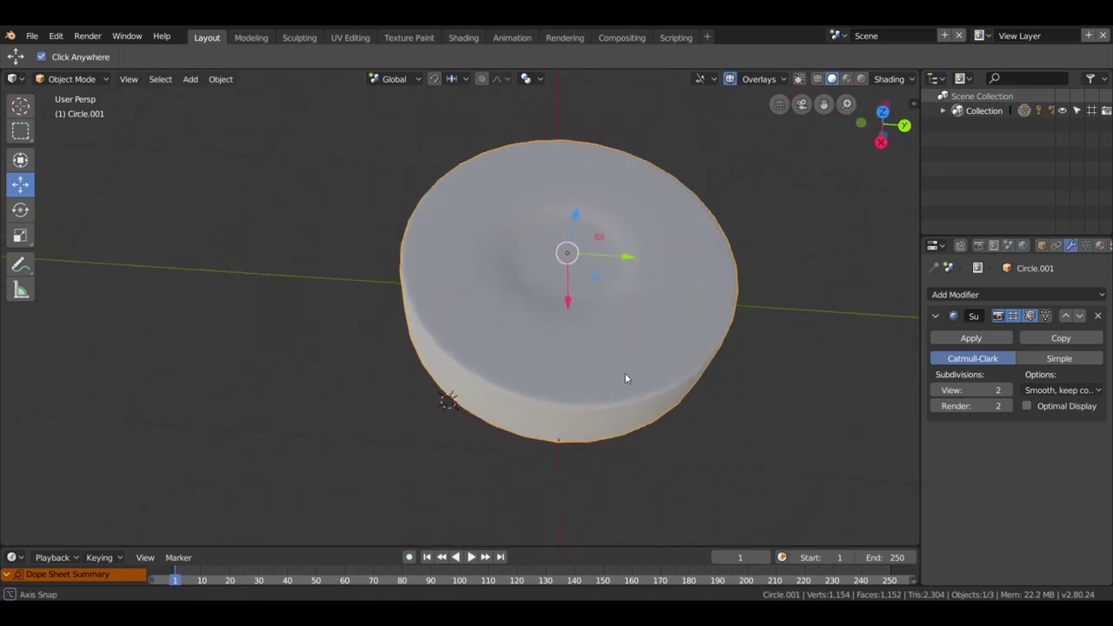
# Set viewport lighting to MatCap and pick a different matcap for the disc.
pyautogui.click(767, 391)
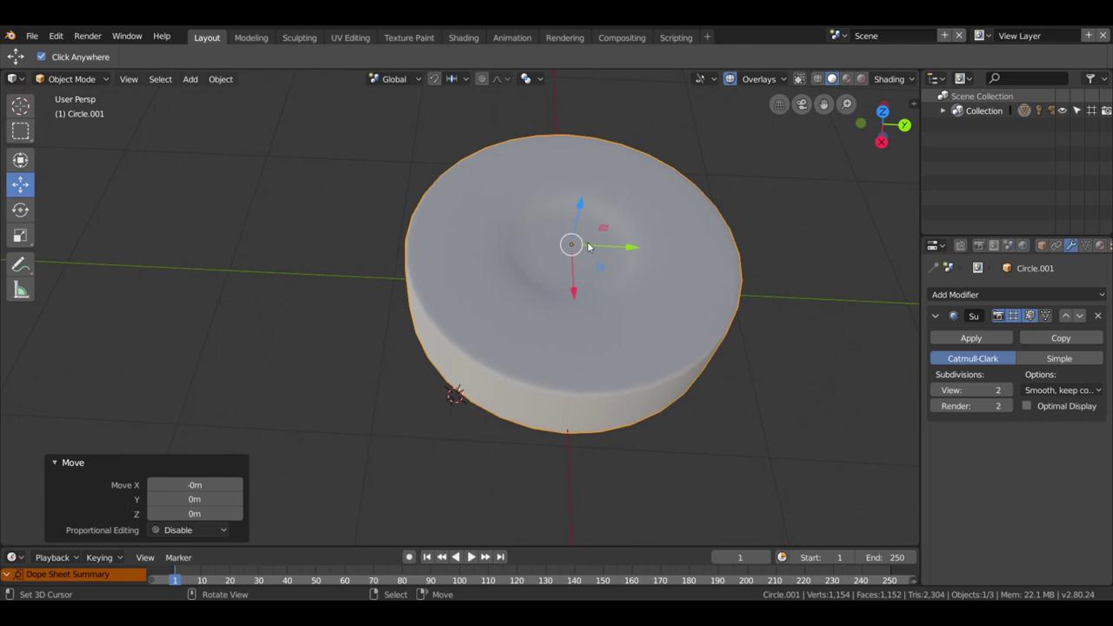
pyautogui.moveTo(720, 286)
pyautogui.mouseDown(button='middle')
pyautogui.moveTo(580, 250)
pyautogui.moveTo(626, 217)
pyautogui.mouseUp(button='middle')
pyautogui.click(901, 81)
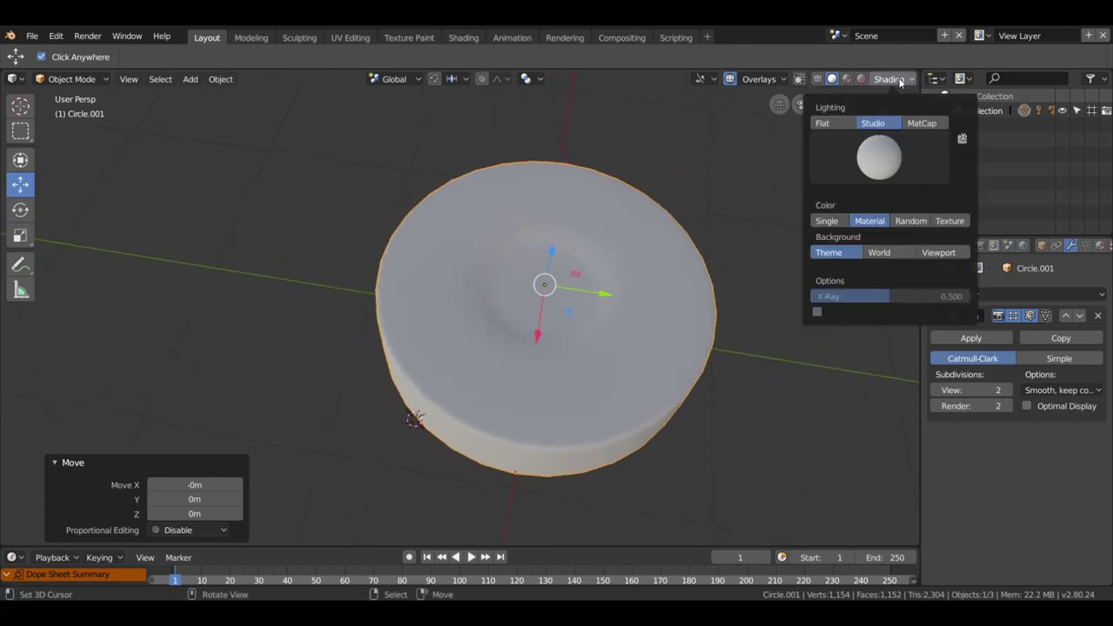
pyautogui.click(923, 124)
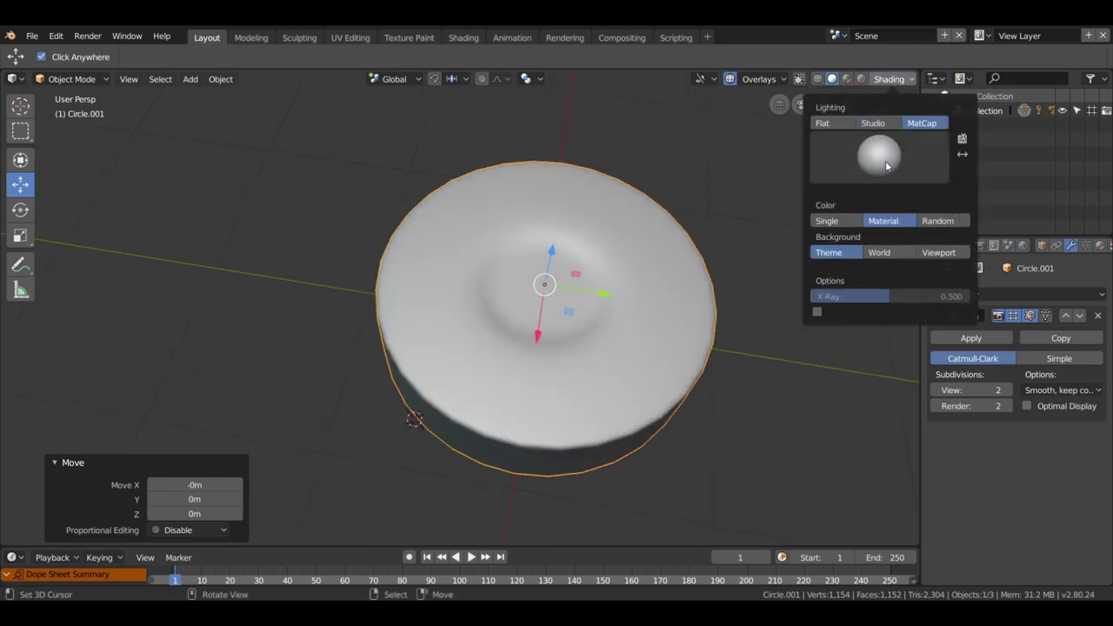
pyautogui.click(886, 166)
pyautogui.click(714, 277)
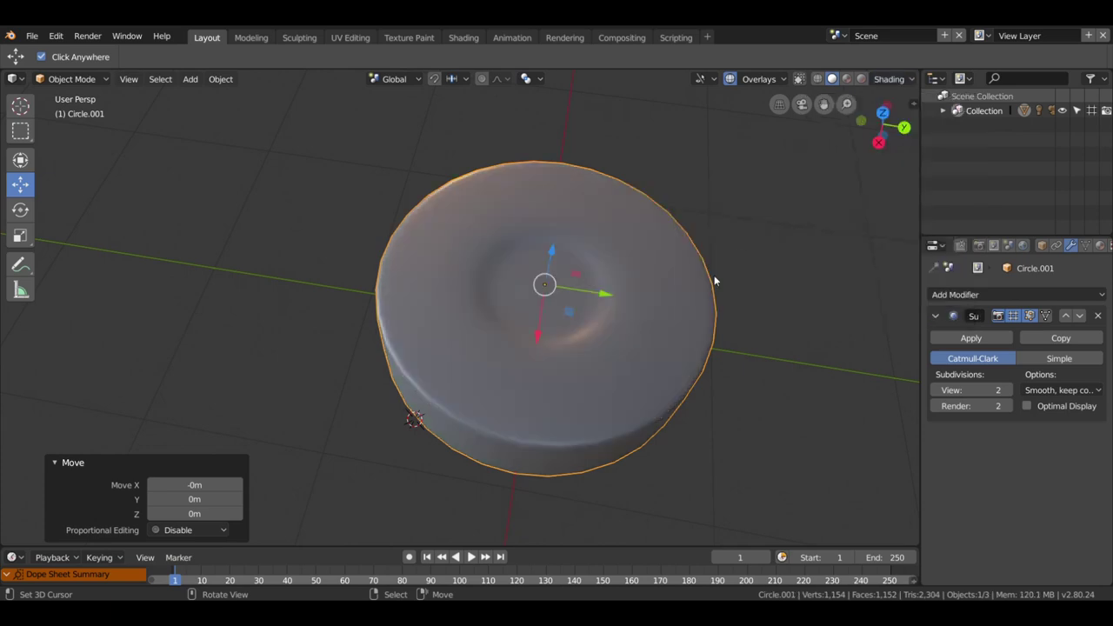
pyautogui.moveTo(714, 274)
pyautogui.mouseDown(button='middle')
pyautogui.moveTo(685, 320)
pyautogui.moveTo(652, 339)
pyautogui.moveTo(634, 333)
pyautogui.moveTo(677, 336)
pyautogui.moveTo(636, 362)
pyautogui.moveTo(712, 352)
pyautogui.moveTo(658, 345)
pyautogui.mouseUp(button='middle')
# Cut a first support loop on the recess wall, undoing an accidental rotation.
pyautogui.press('Tab')
pyautogui.scroll(5, 571, 338)
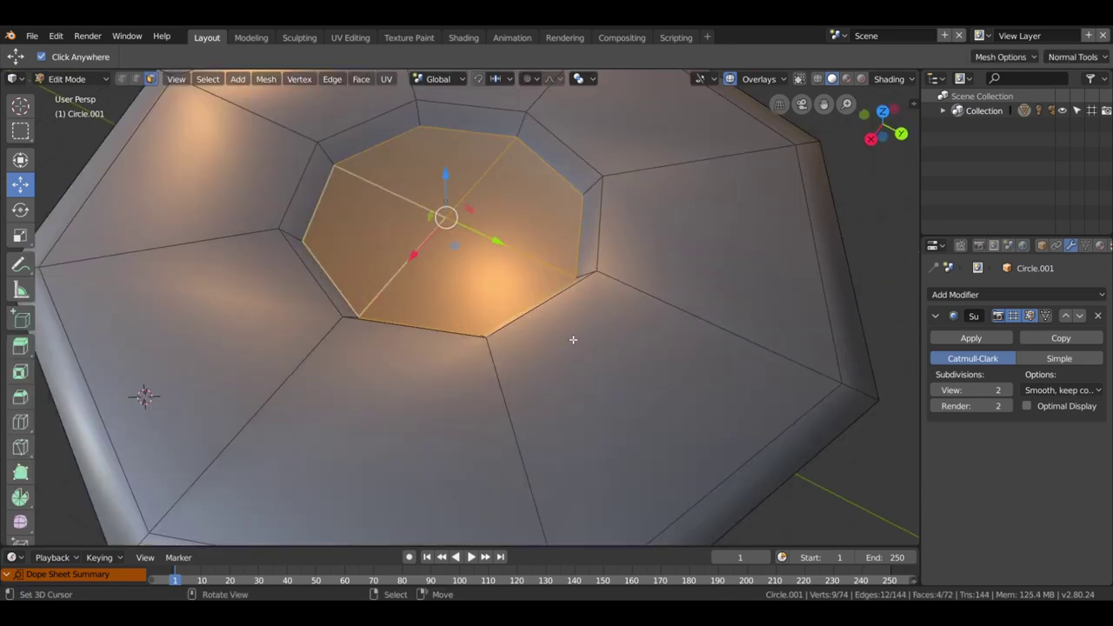
pyautogui.hotkey('ctrl', 'r')
pyautogui.click(598, 183)
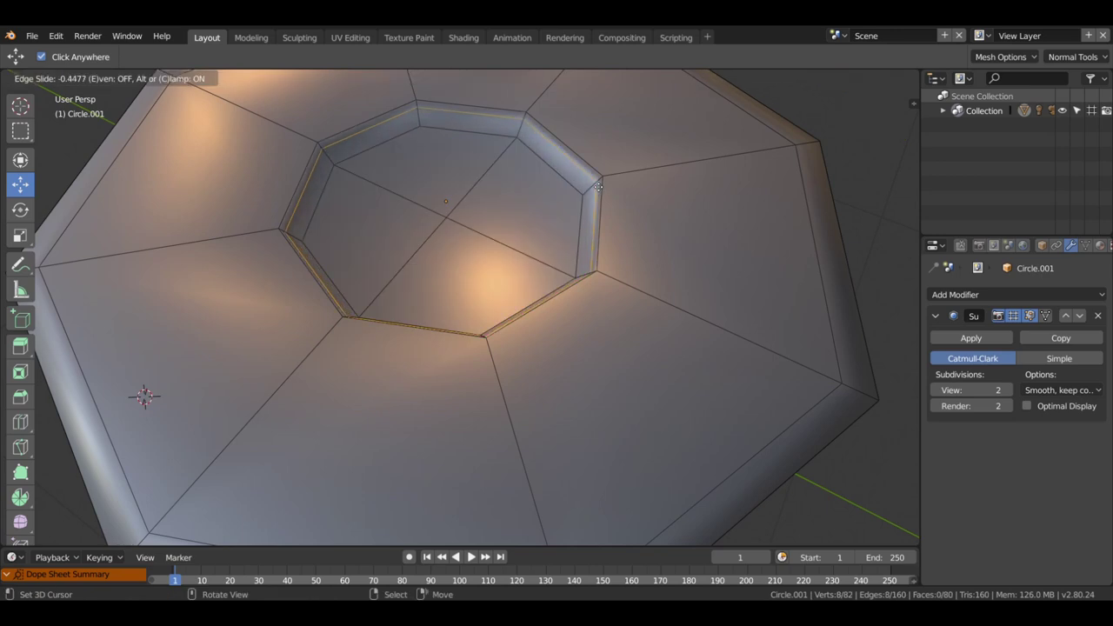
pyautogui.click(597, 186)
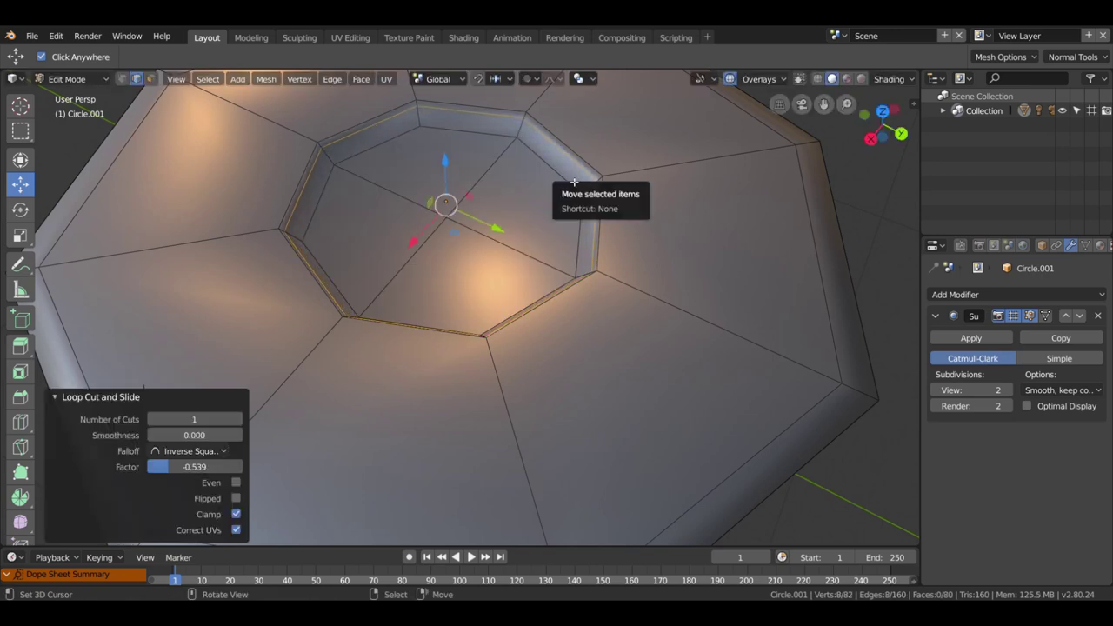
pyautogui.press('r')
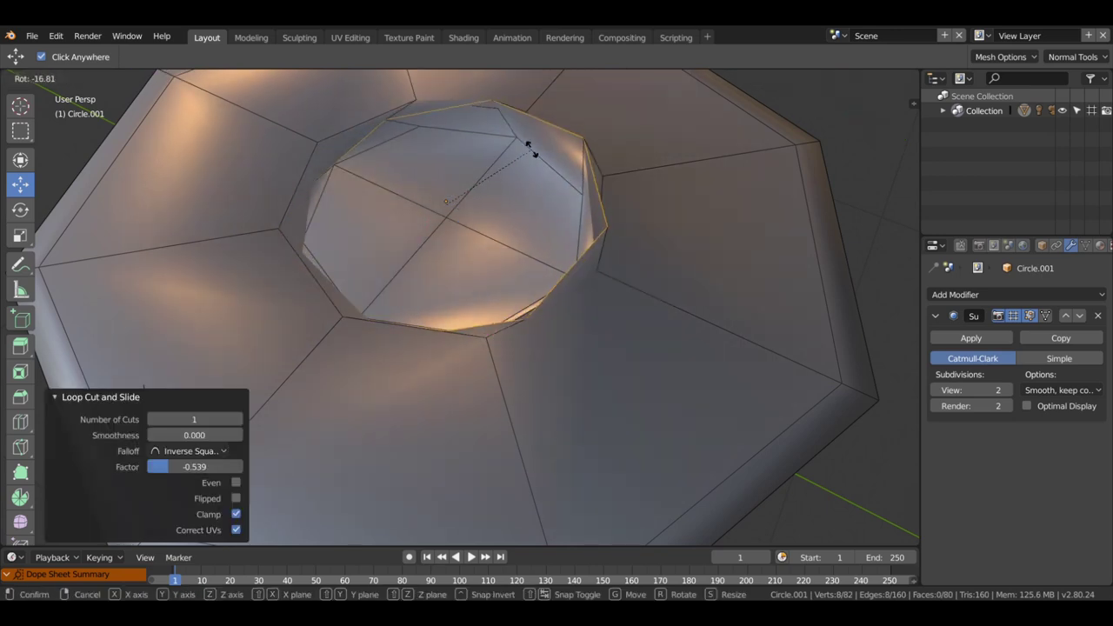
pyautogui.click(536, 153)
pyautogui.hotkey('ctrl', 'z')
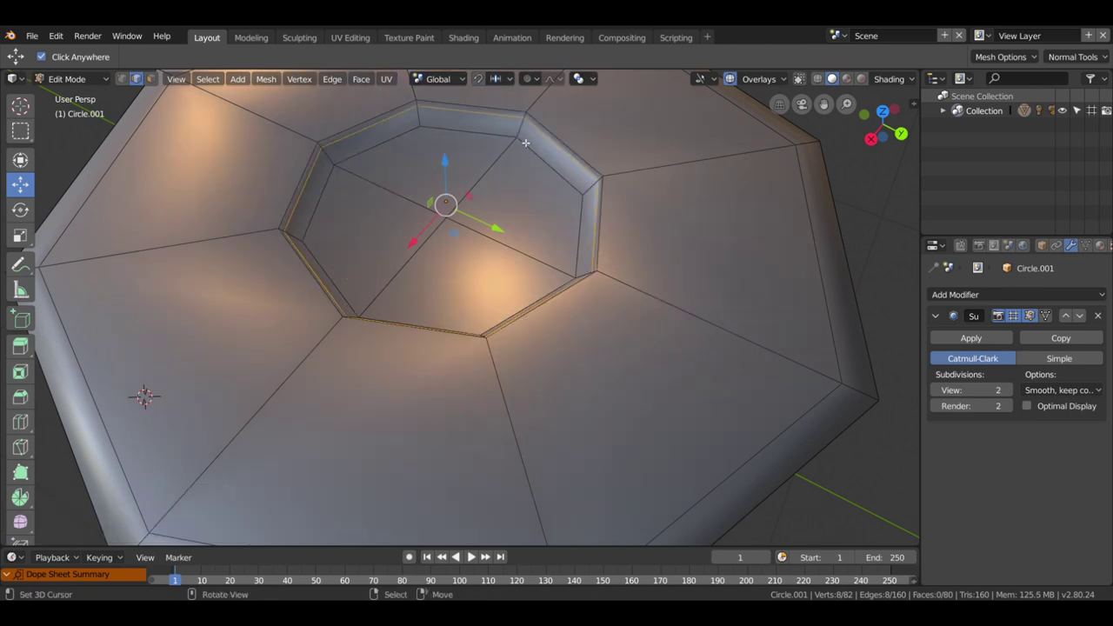
# Cut a second recess-wall loop and inspect the sharper dimple in Object Mode.
pyautogui.hotkey('ctrl', 'r')
pyautogui.click(522, 141)
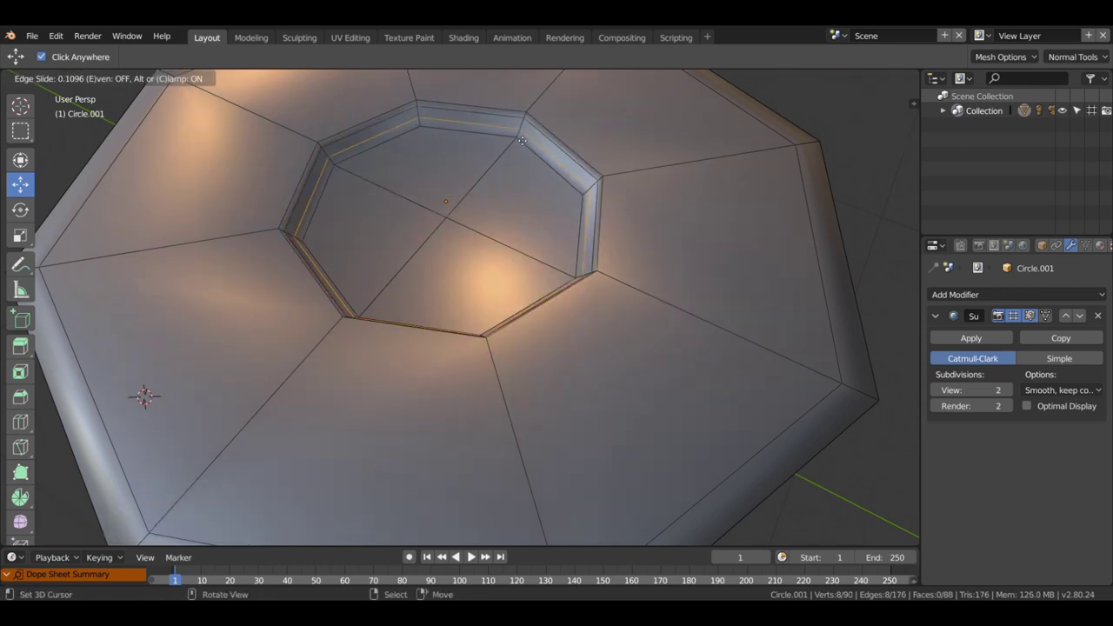
pyautogui.click(538, 184)
pyautogui.press('Tab')
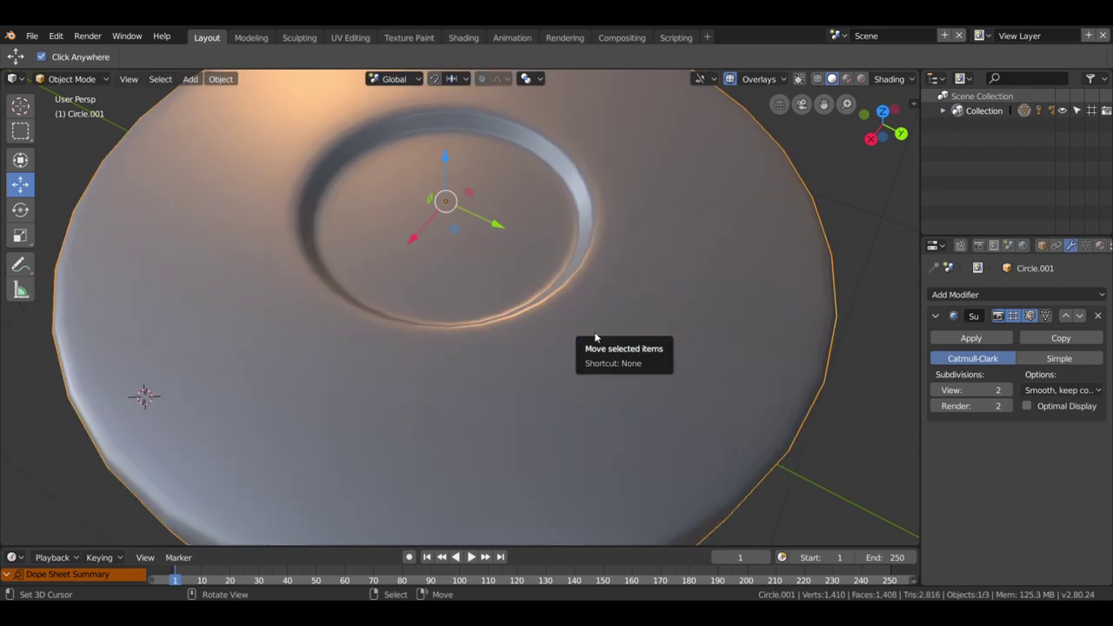
pyautogui.scroll(-5, 600, 338)
pyautogui.moveTo(615, 338)
pyautogui.mouseDown(button='middle')
pyautogui.moveTo(615, 378)
pyautogui.moveTo(541, 352)
pyautogui.moveTo(675, 347)
pyautogui.mouseUp(button='middle')
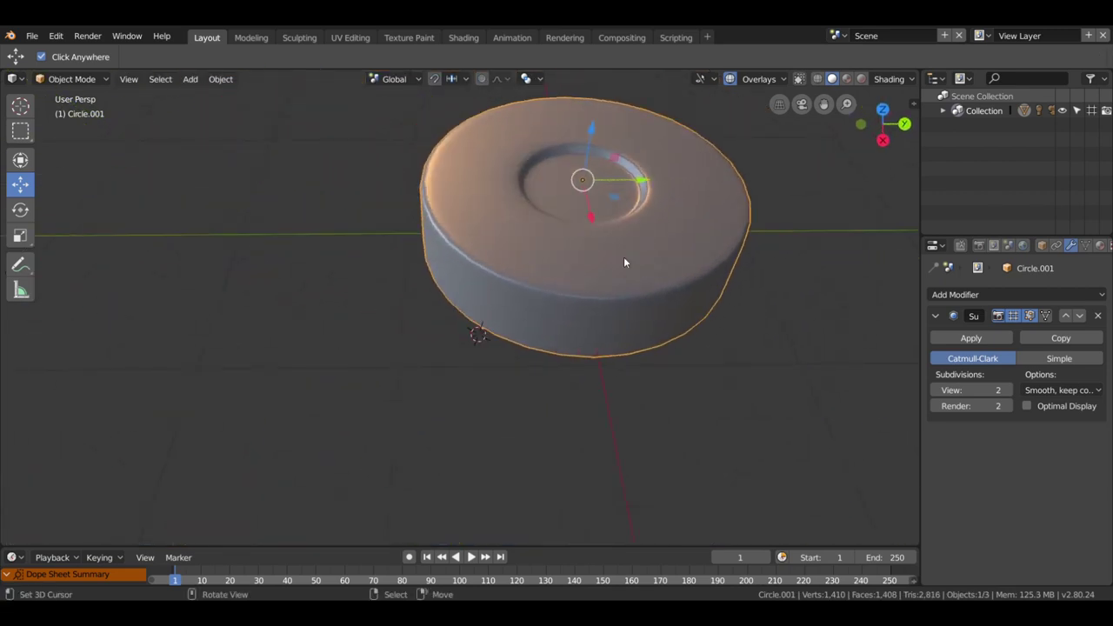
pyautogui.scroll(2, 623, 258)
pyautogui.moveTo(649, 283); pyautogui.dragTo(585, 335, button='middle')
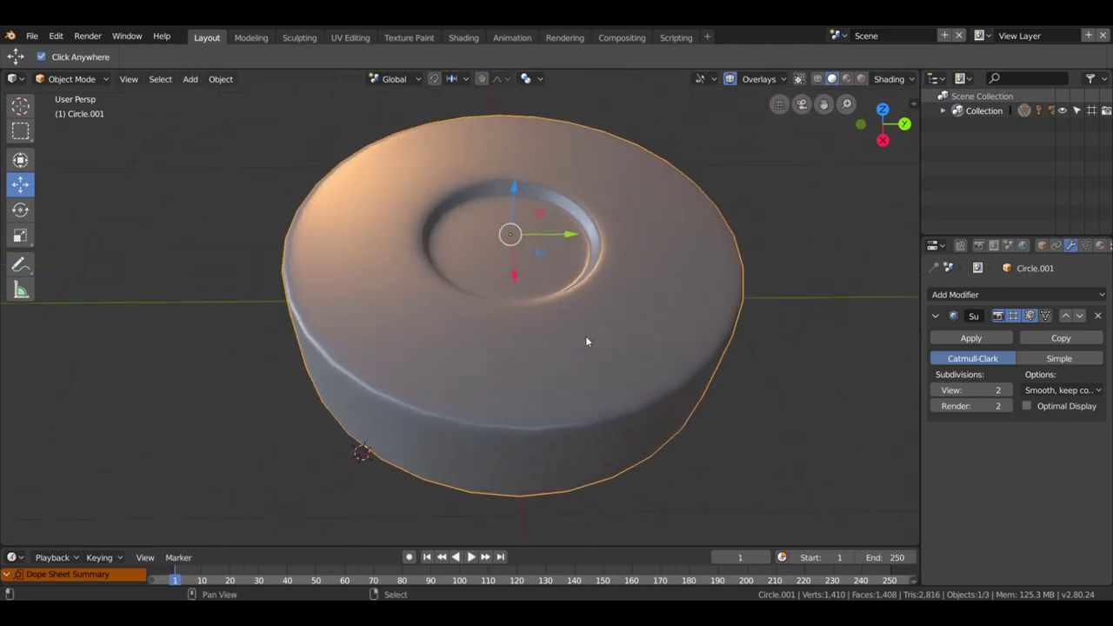
# In Edit Mode, switch to edge select and pick an edge on the recess's upper bevel.
pyautogui.press('Tab')
pyautogui.scroll(4, 616, 225)
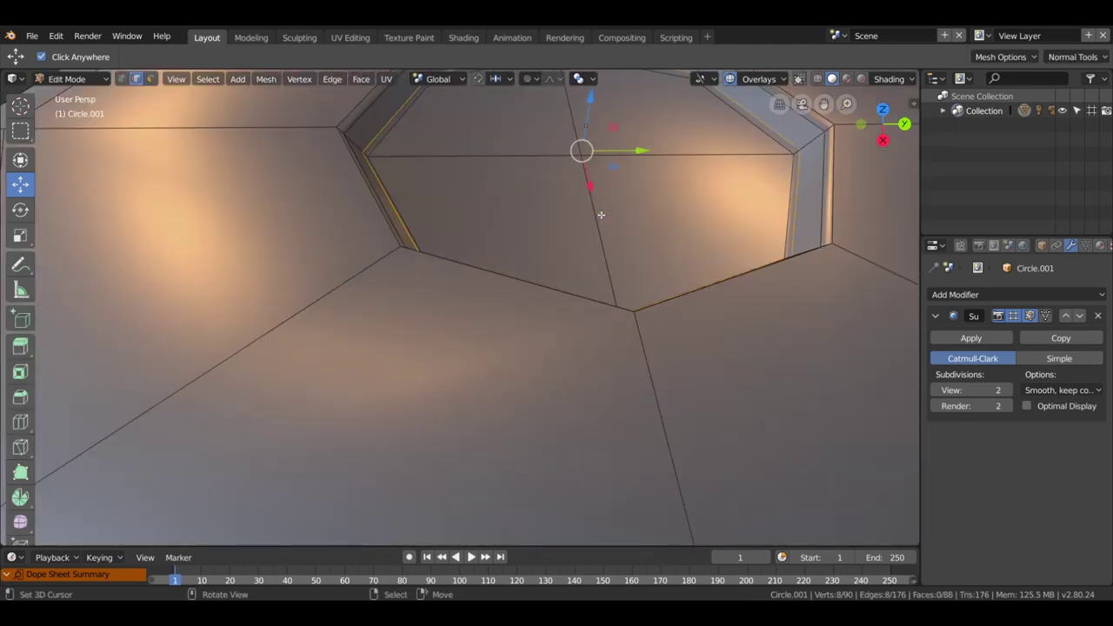
pyautogui.moveTo(599, 212)
pyautogui.mouseDown(button='middle')
pyautogui.moveTo(606, 336)
pyautogui.moveTo(492, 282)
pyautogui.mouseUp(button='middle')
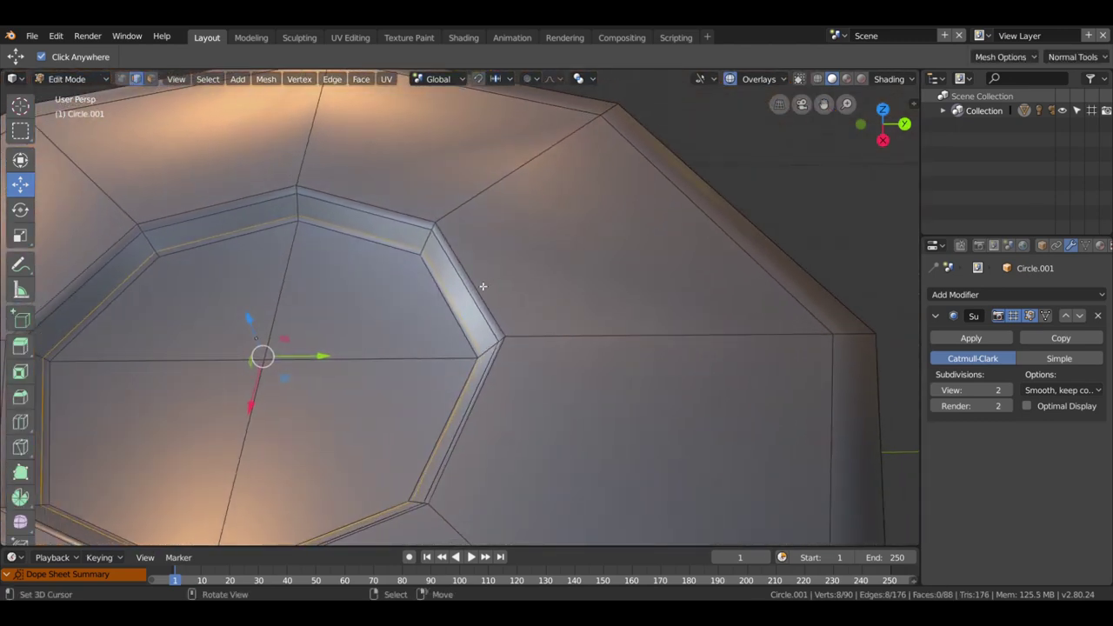
pyautogui.click(135, 80)
pyautogui.click(485, 294)
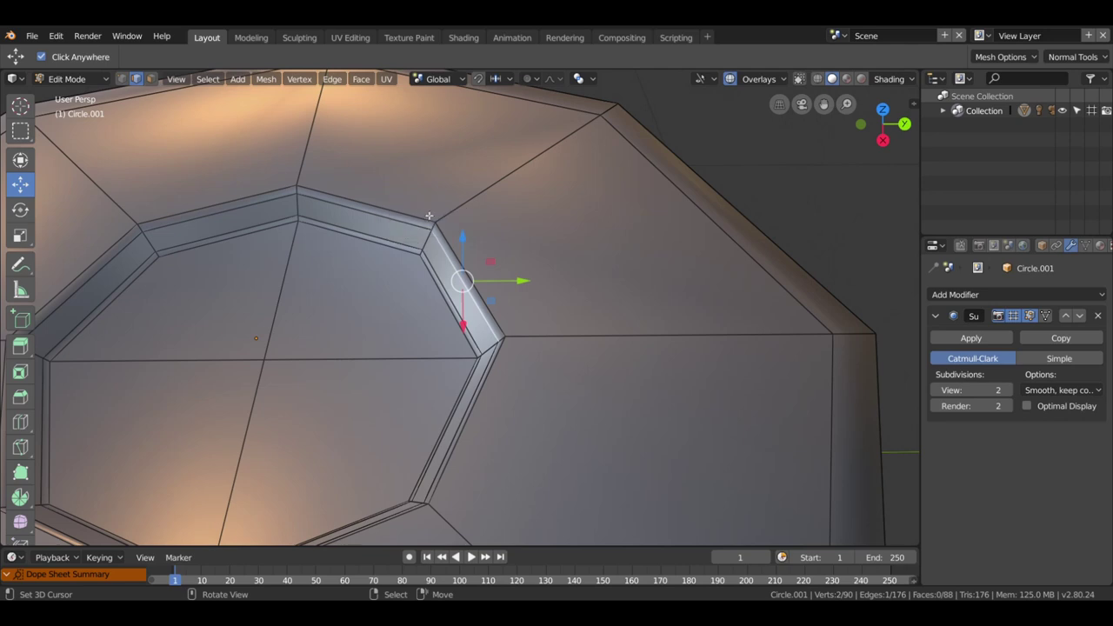
pyautogui.scroll(-3, 549, 352)
pyautogui.scroll(-3, 551, 368)
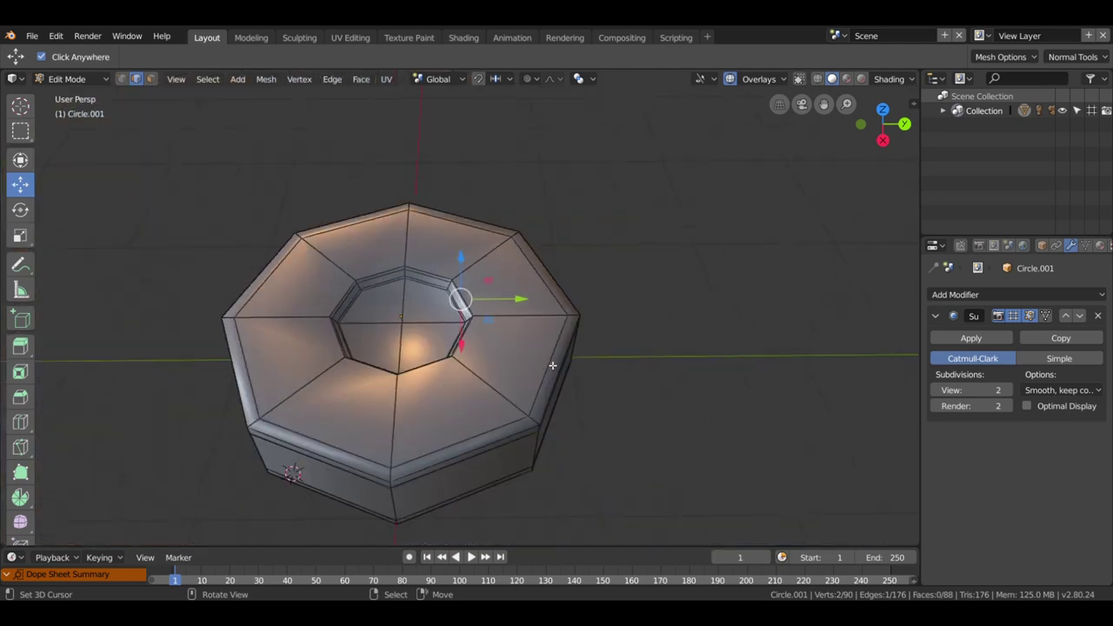
# Cut a loop around the recess rim slid to factor 0.899, then return to Object Mode.
pyautogui.hotkey('ctrl', 'r')
pyautogui.click(478, 390)
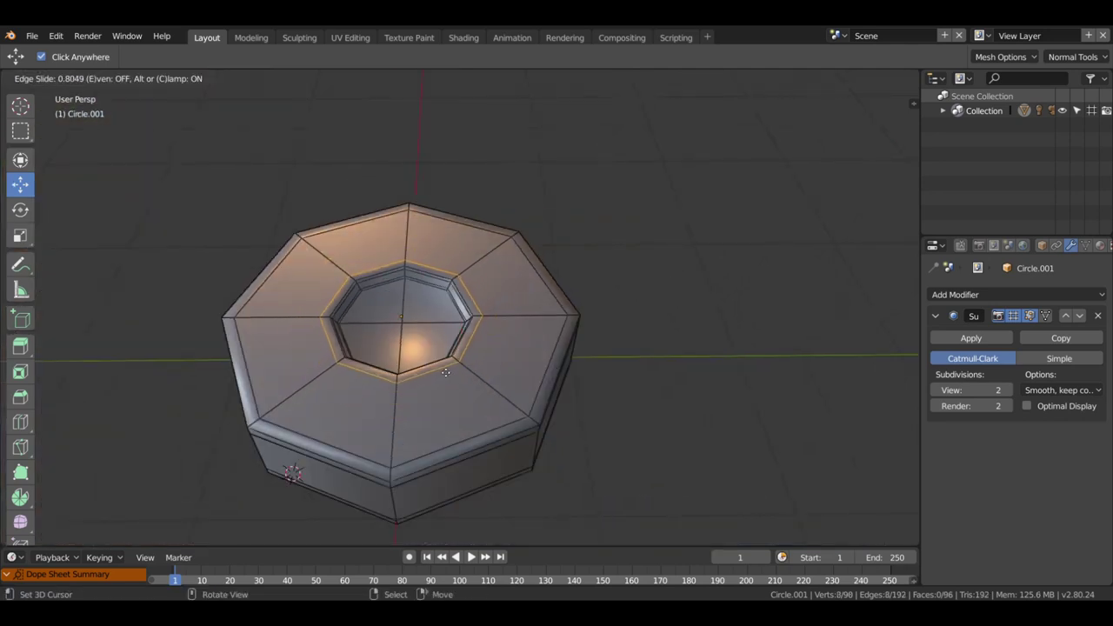
pyautogui.click(442, 370)
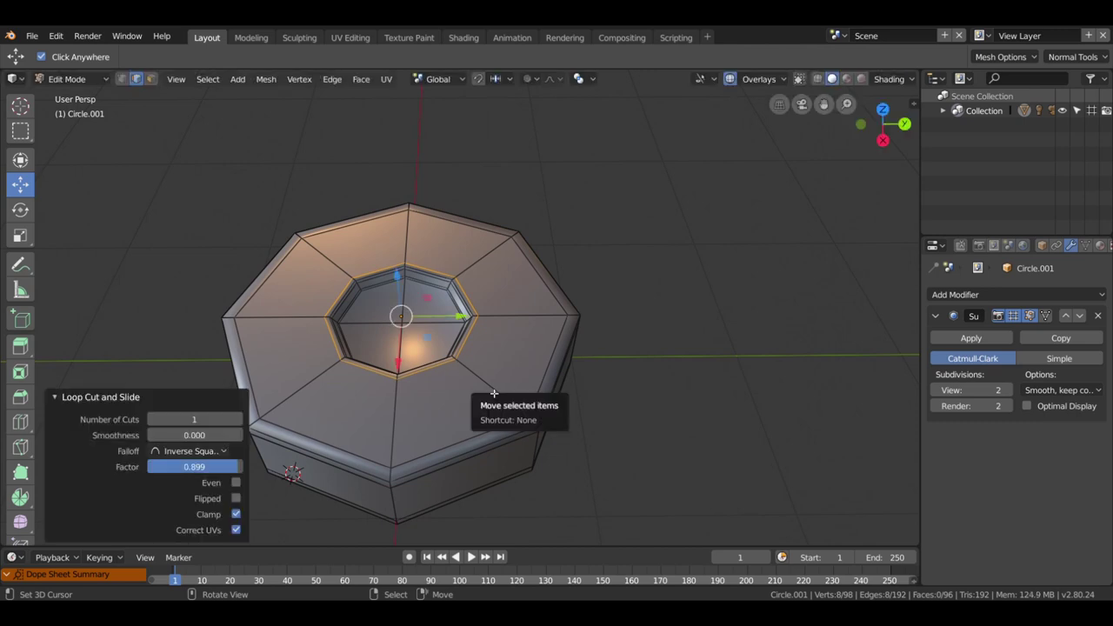
pyautogui.press('Tab')
pyautogui.scroll(2, 489, 388)
pyautogui.scroll(4, 489, 389)
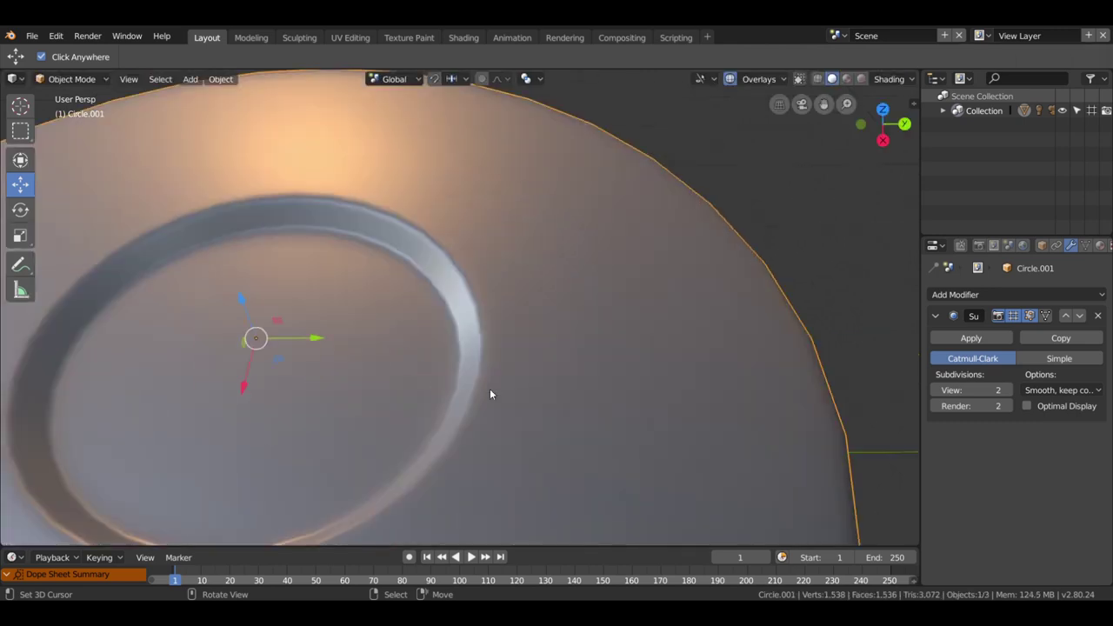
pyautogui.scroll(-2, 491, 383)
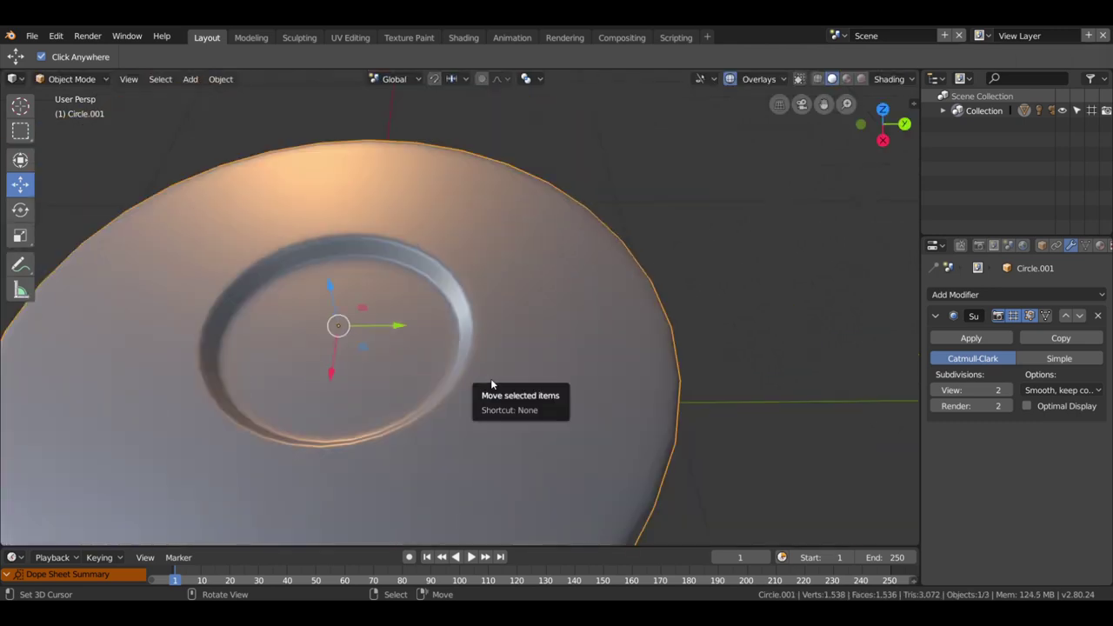
# Dissolve the selected rim edge loop and return to Object Mode.
pyautogui.press('Tab')
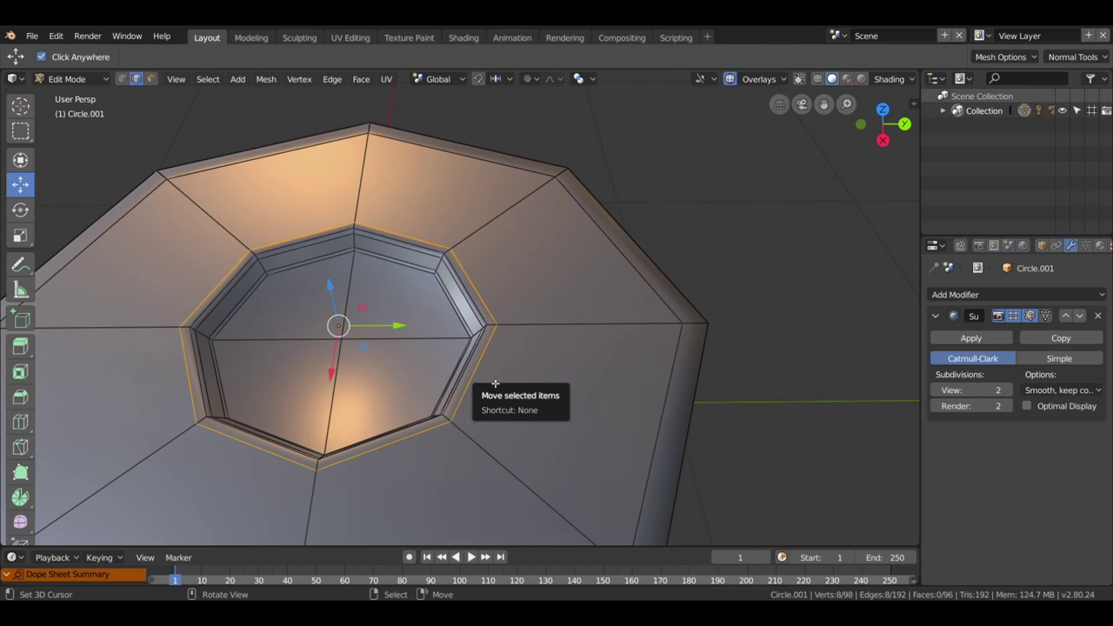
pyautogui.press('x')
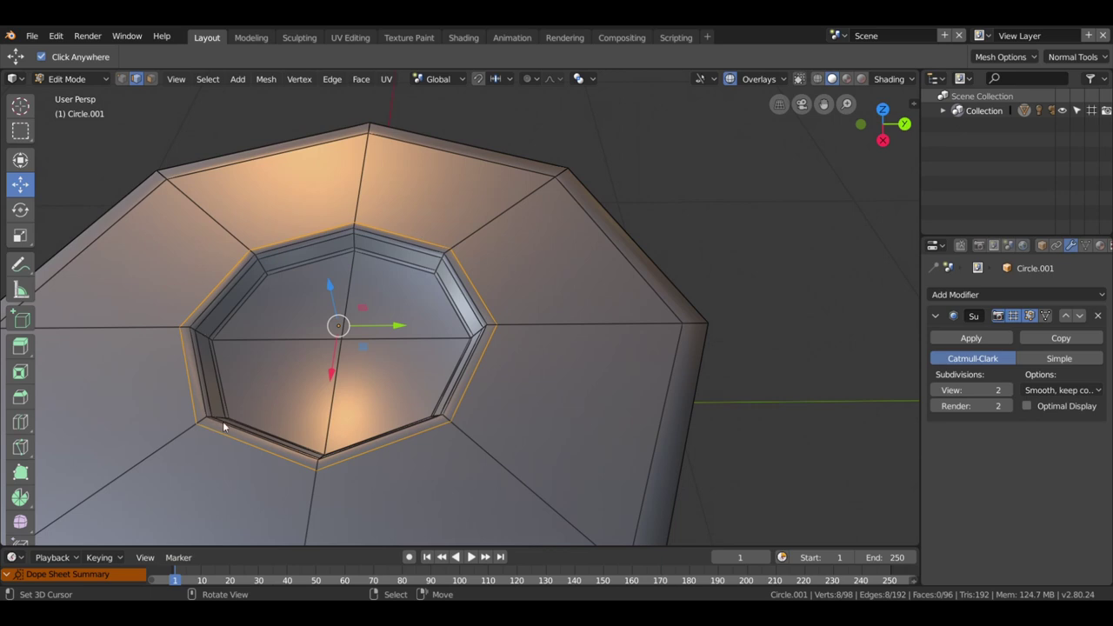
pyautogui.press('x')
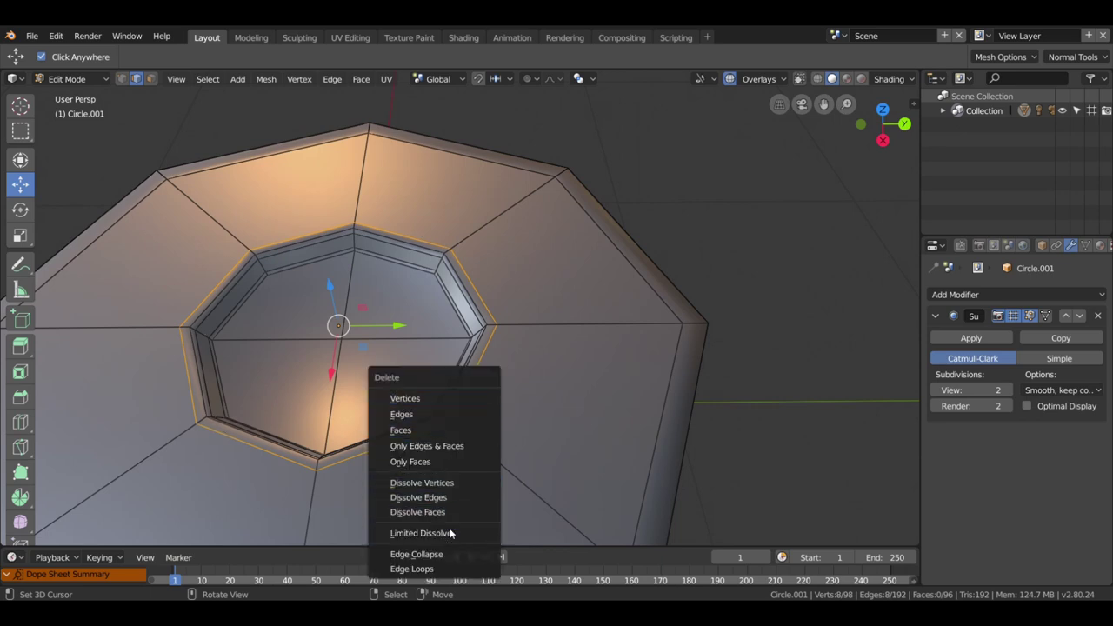
pyautogui.click(455, 497)
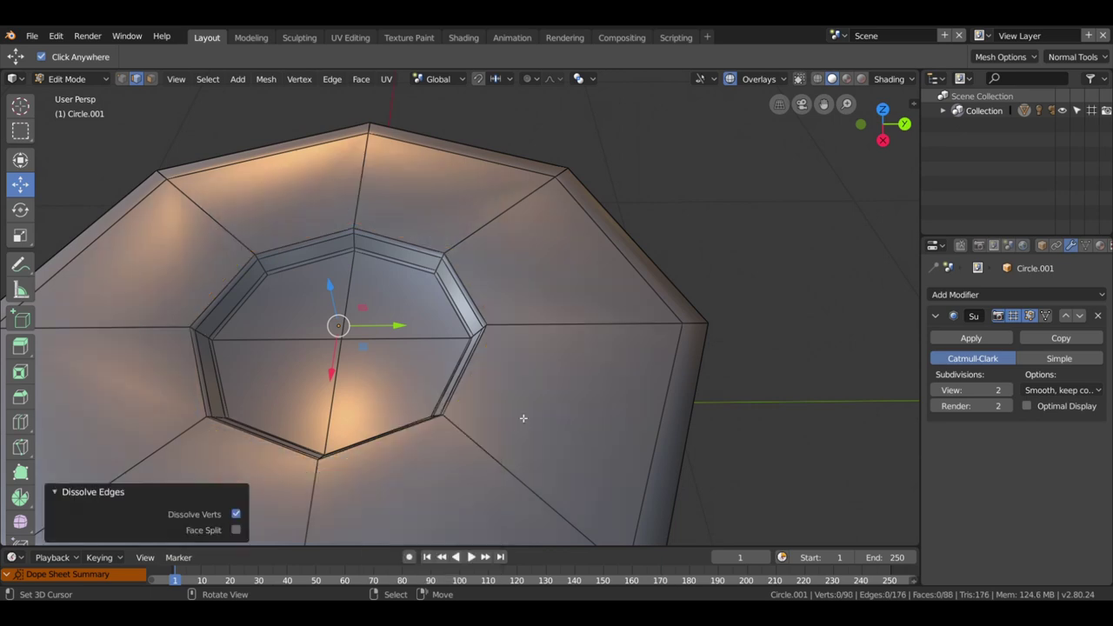
pyautogui.press('Tab')
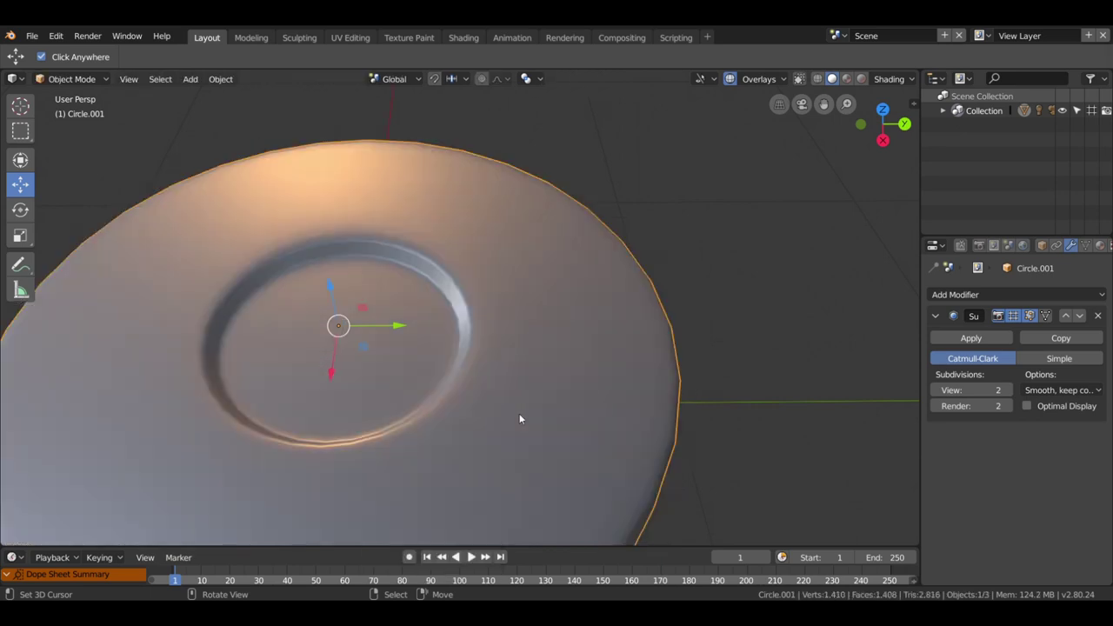
# Zoom and orbit around the disc to inspect the softened dimple.
pyautogui.scroll(-5, 521, 417)
pyautogui.scroll(1, 522, 417)
pyautogui.moveTo(521, 417)
pyautogui.mouseDown(button='middle')
pyautogui.moveTo(471, 379)
pyautogui.moveTo(551, 399)
pyautogui.moveTo(541, 406)
pyautogui.mouseUp(button='middle')
pyautogui.scroll(4, 540, 406)
pyautogui.scroll(-4, 540, 411)
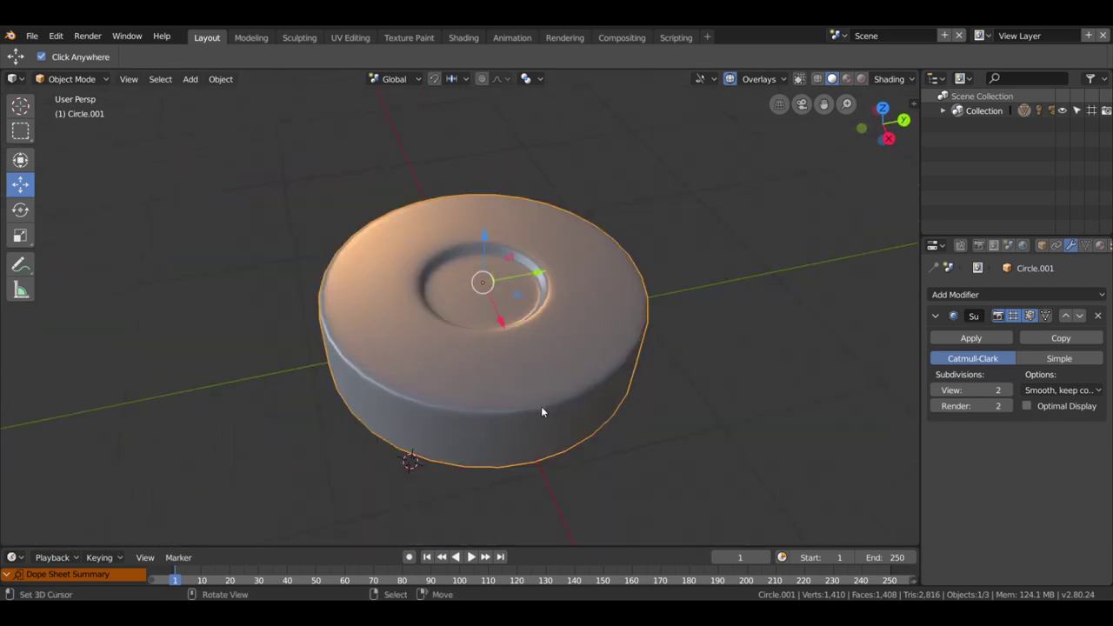
pyautogui.scroll(-2, 540, 411)
pyautogui.scroll(3, 541, 411)
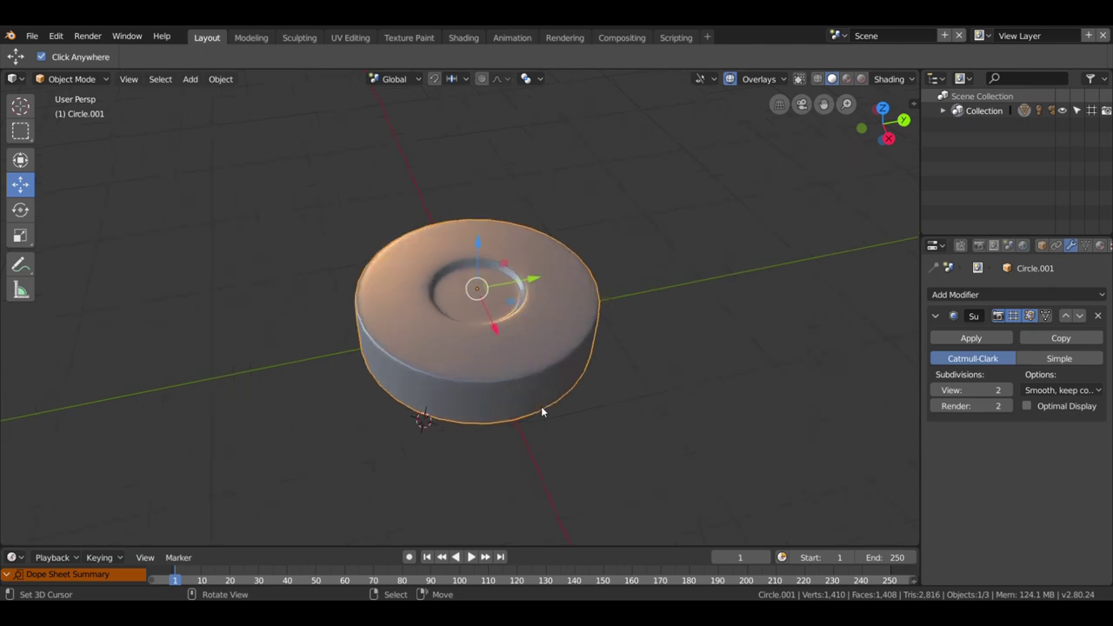
pyautogui.scroll(3, 540, 411)
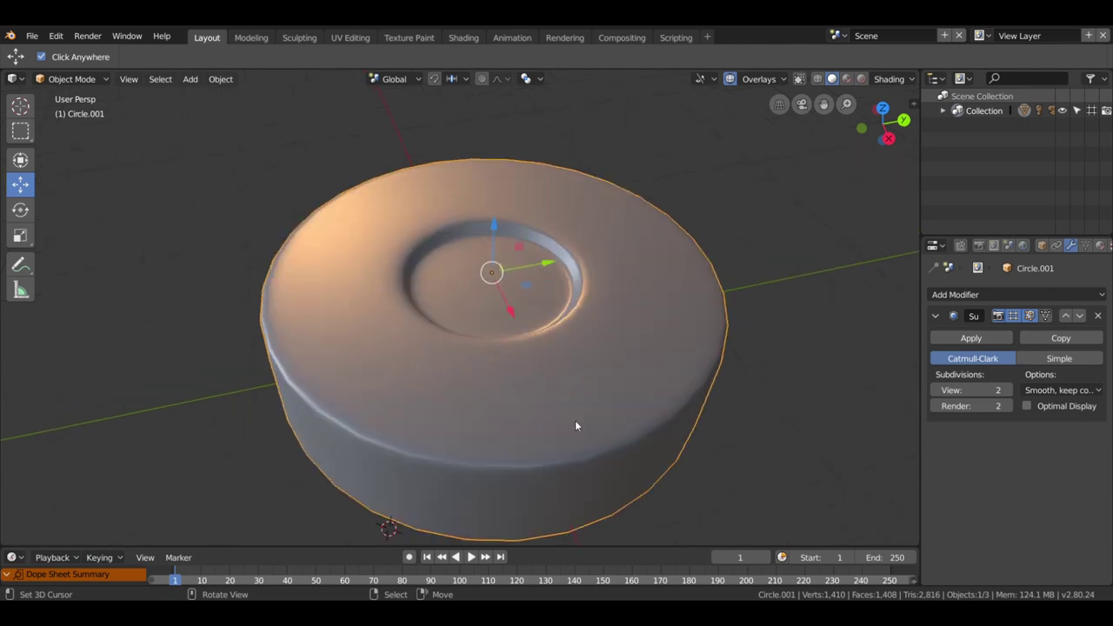
pyautogui.scroll(-4, 577, 426)
pyautogui.scroll(3, 579, 425)
pyautogui.moveTo(579, 425)
pyautogui.mouseDown(button='middle')
pyautogui.moveTo(424, 444)
pyautogui.moveTo(382, 389)
pyautogui.moveTo(519, 405)
pyautogui.moveTo(575, 438)
pyautogui.moveTo(565, 430)
pyautogui.mouseUp(button='middle')
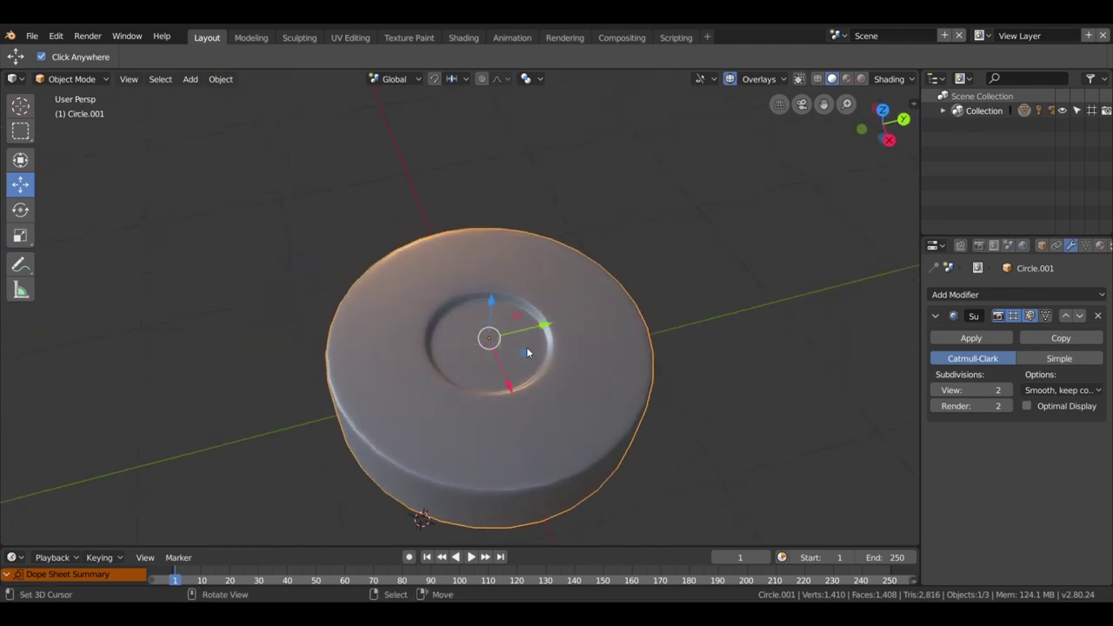
# Select the disc's centre vertex and lower it to -6.86 cm along Z.
pyautogui.scroll(3, 492, 385)
pyautogui.press('Tab')
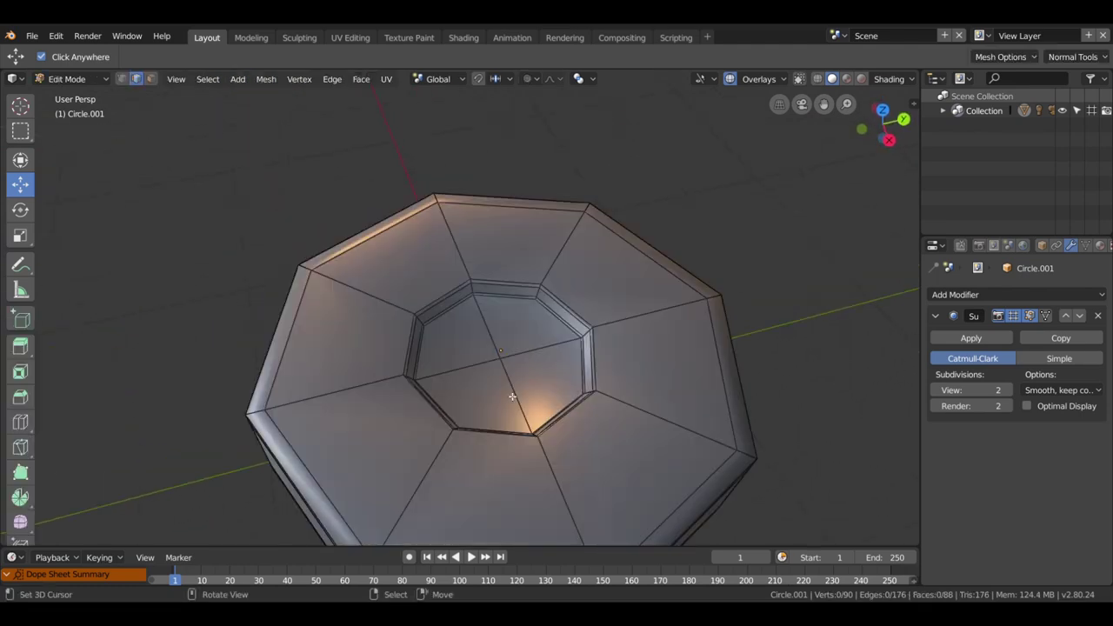
pyautogui.scroll(3, 520, 400)
pyautogui.scroll(-1, 520, 405)
pyautogui.press('1')
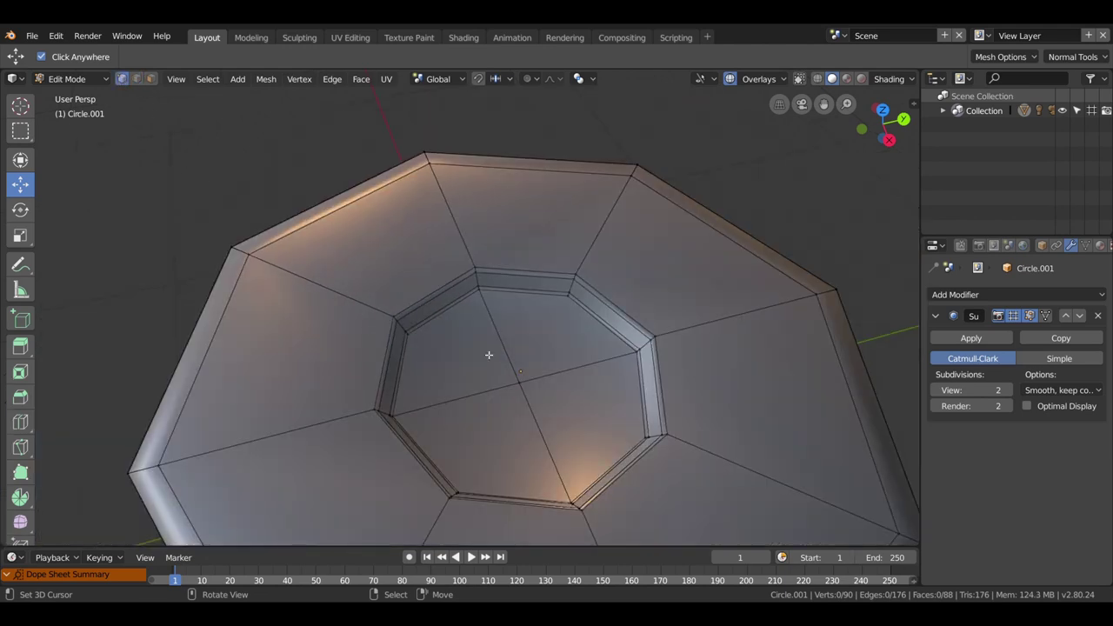
pyautogui.click(518, 376)
pyautogui.moveTo(519, 378); pyautogui.dragTo(521, 365, button='middle')
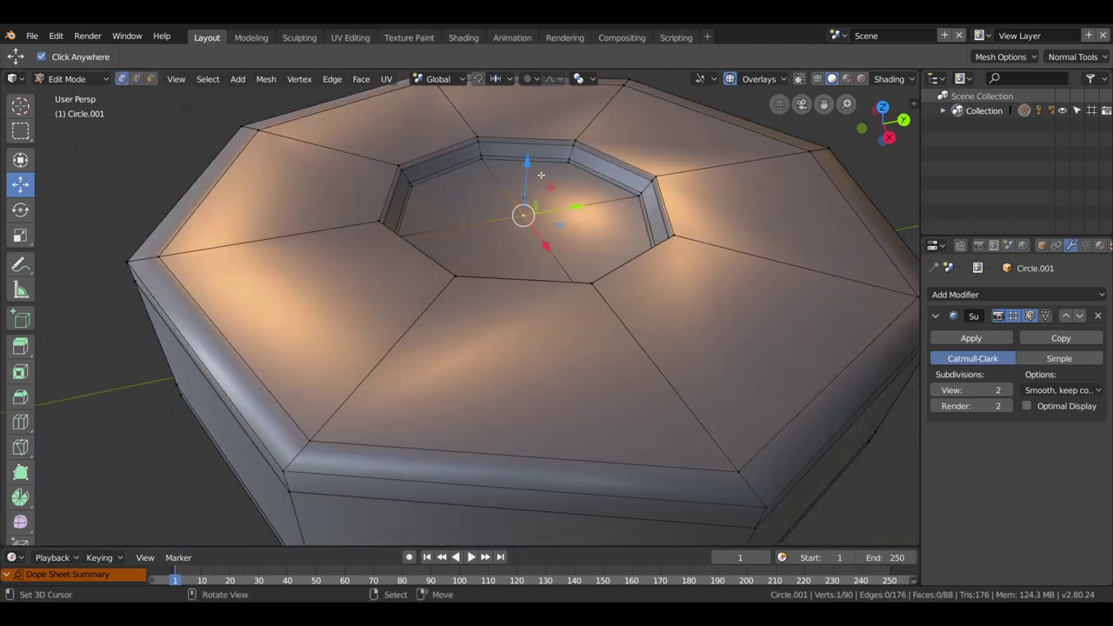
pyautogui.moveTo(530, 165); pyautogui.dragTo(530, 185)
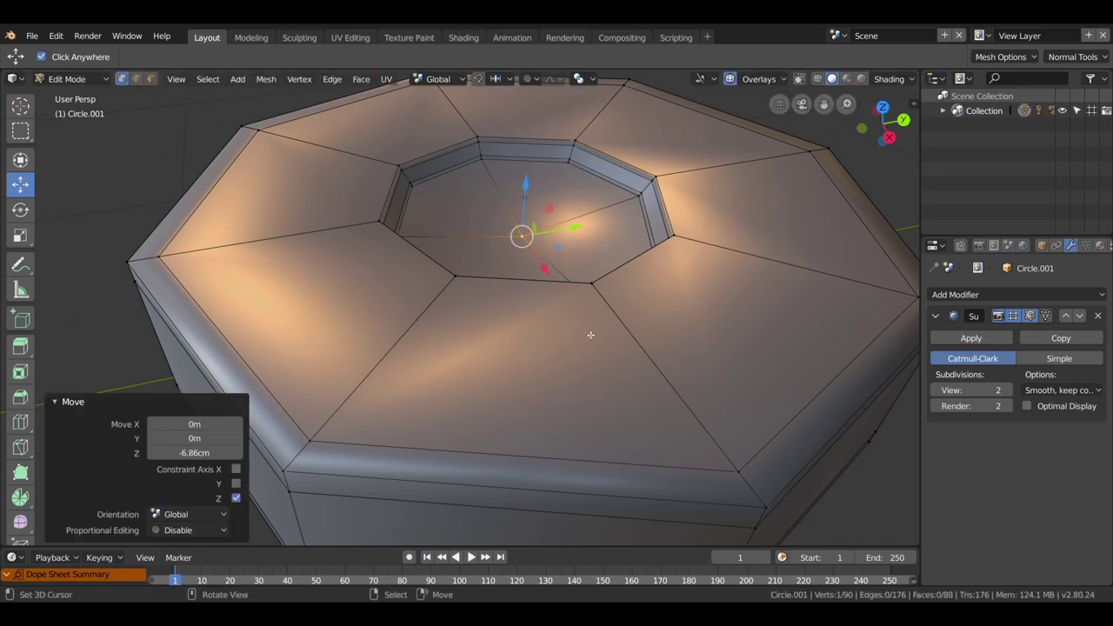
# Return to Object Mode and orbit around the disc to inspect the deeper dimple.
pyautogui.press('Tab')
pyautogui.scroll(-5, 617, 375)
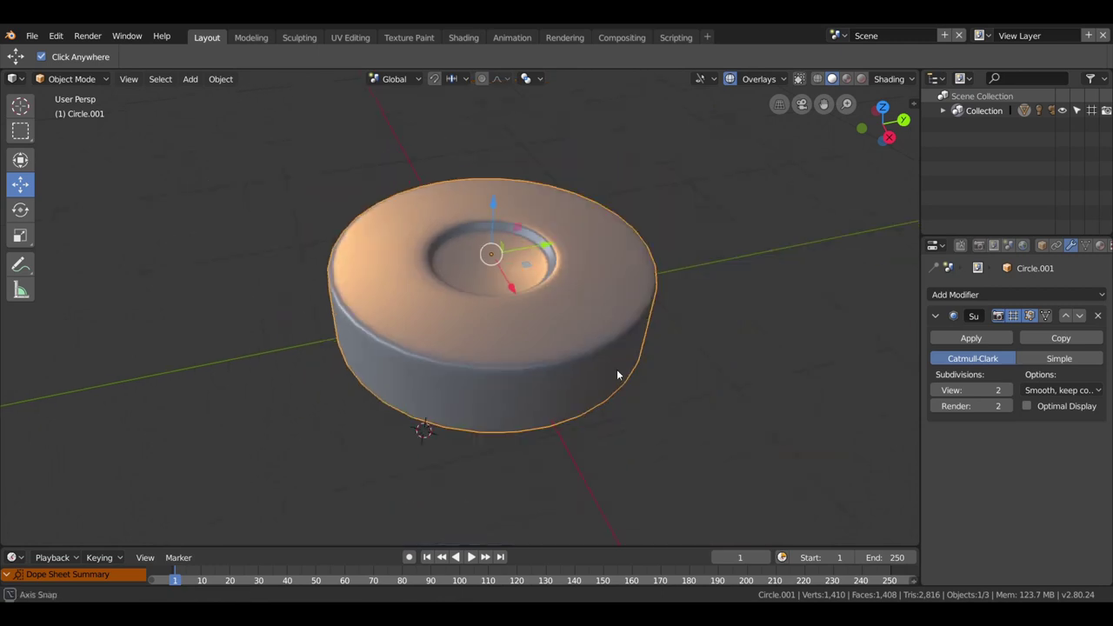
pyautogui.moveTo(617, 372)
pyautogui.mouseDown(button='middle')
pyautogui.moveTo(607, 378)
pyautogui.moveTo(648, 402)
pyautogui.moveTo(681, 363)
pyautogui.moveTo(568, 368)
pyautogui.moveTo(523, 388)
pyautogui.moveTo(521, 368)
pyautogui.moveTo(519, 382)
pyautogui.moveTo(656, 398)
pyautogui.moveTo(635, 394)
pyautogui.mouseUp(button='middle')
pyautogui.scroll(-4, 620, 405)
pyautogui.scroll(2, 615, 405)
pyautogui.scroll(3, 612, 406)
# Turn on Wireframe and All Edges in the disc's Object Viewport Display settings.
pyautogui.press('Tab')
pyautogui.moveTo(658, 435); pyautogui.dragTo(641, 423, button='middle')
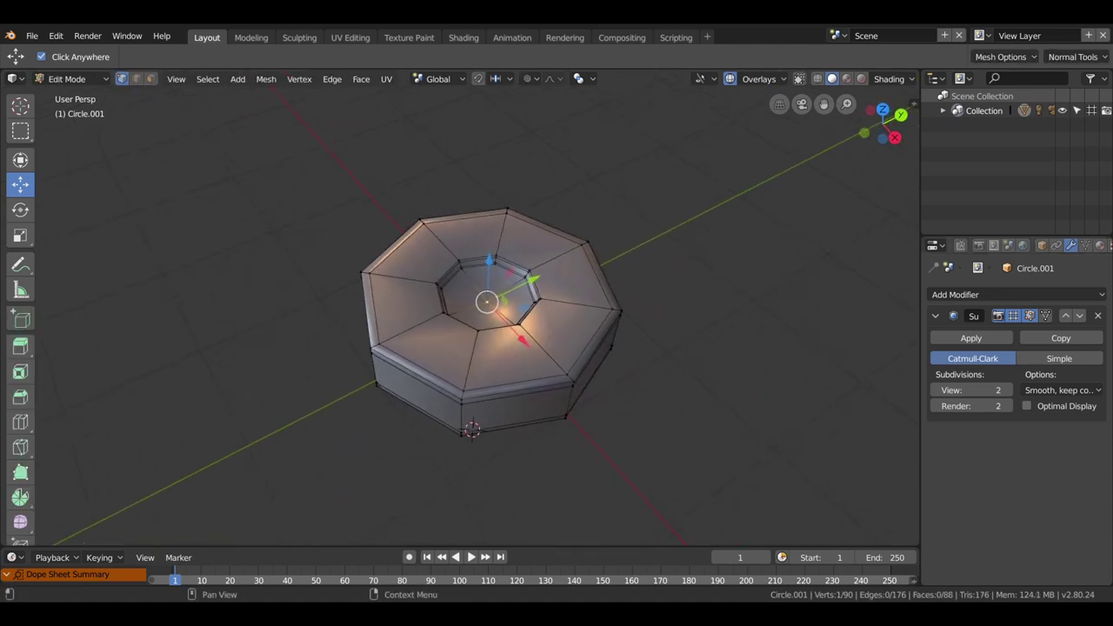
pyautogui.click(1044, 248)
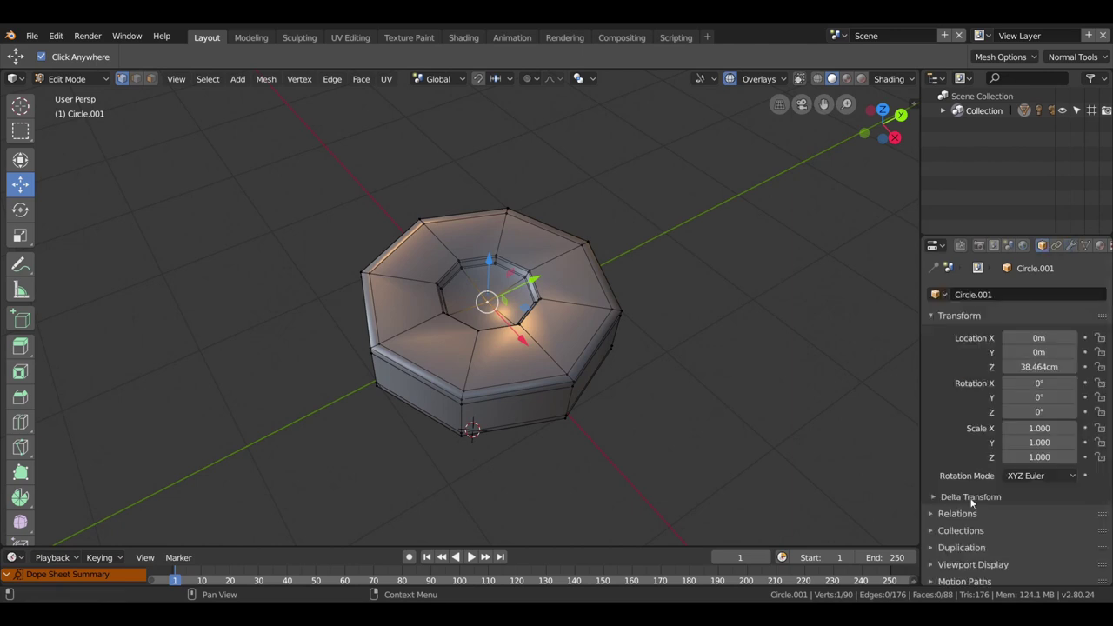
pyautogui.click(990, 563)
pyautogui.scroll(-2, 986, 539)
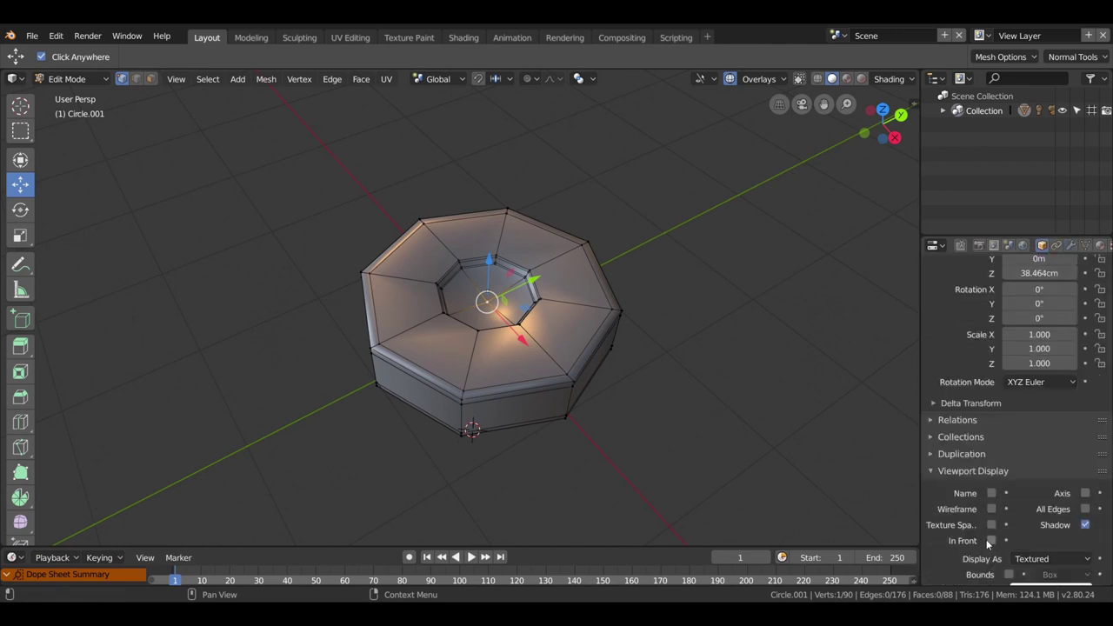
pyautogui.scroll(-3, 986, 539)
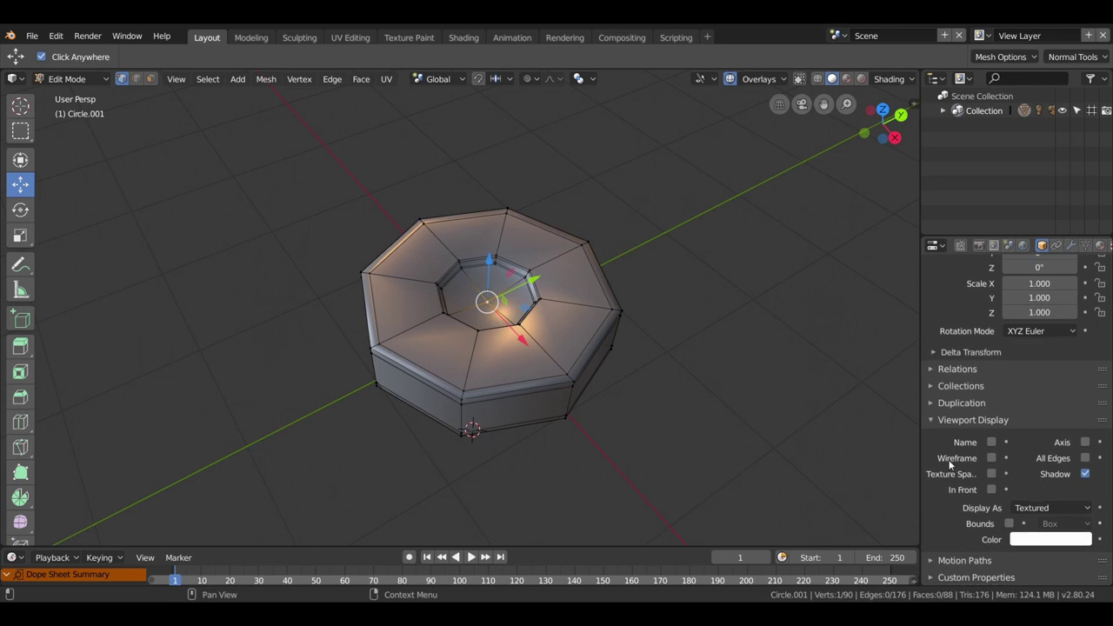
pyautogui.click(991, 458)
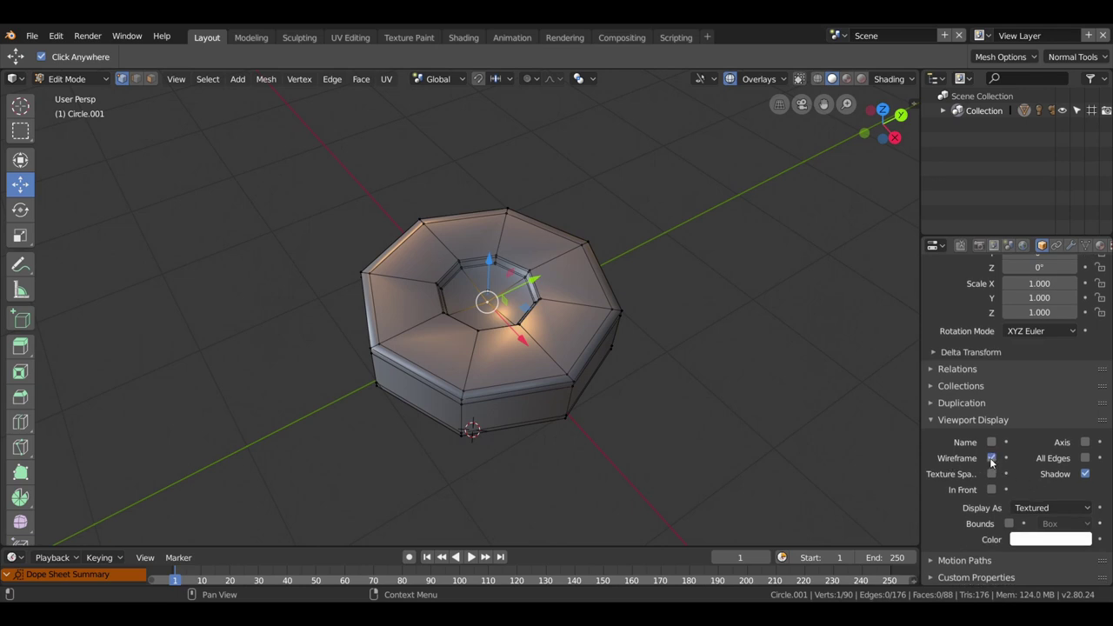
pyautogui.click(1085, 458)
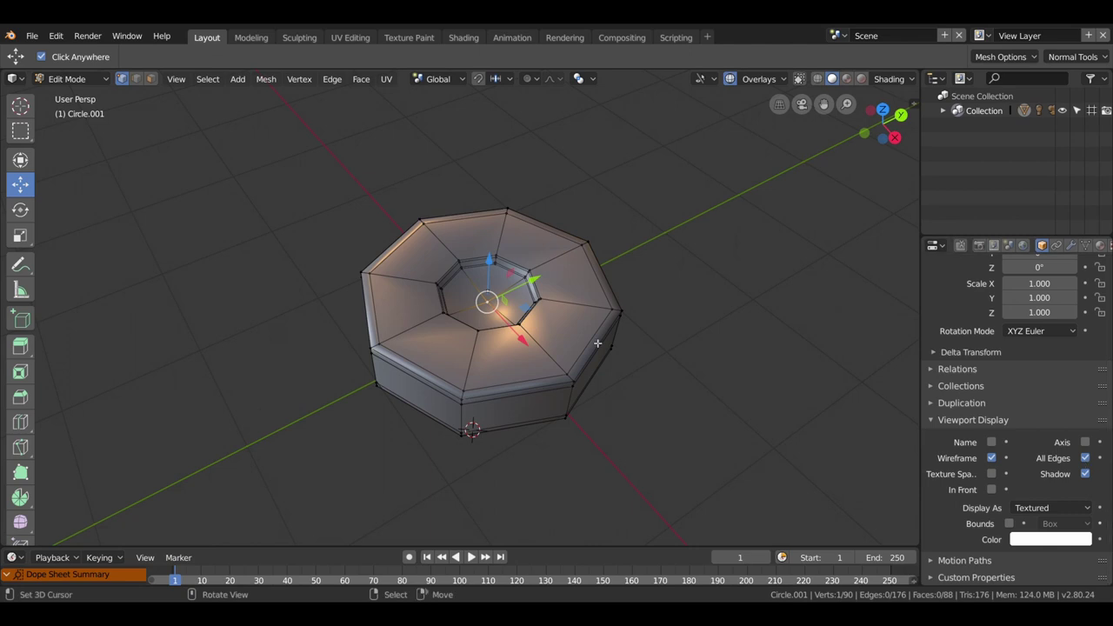
pyautogui.press('Tab')
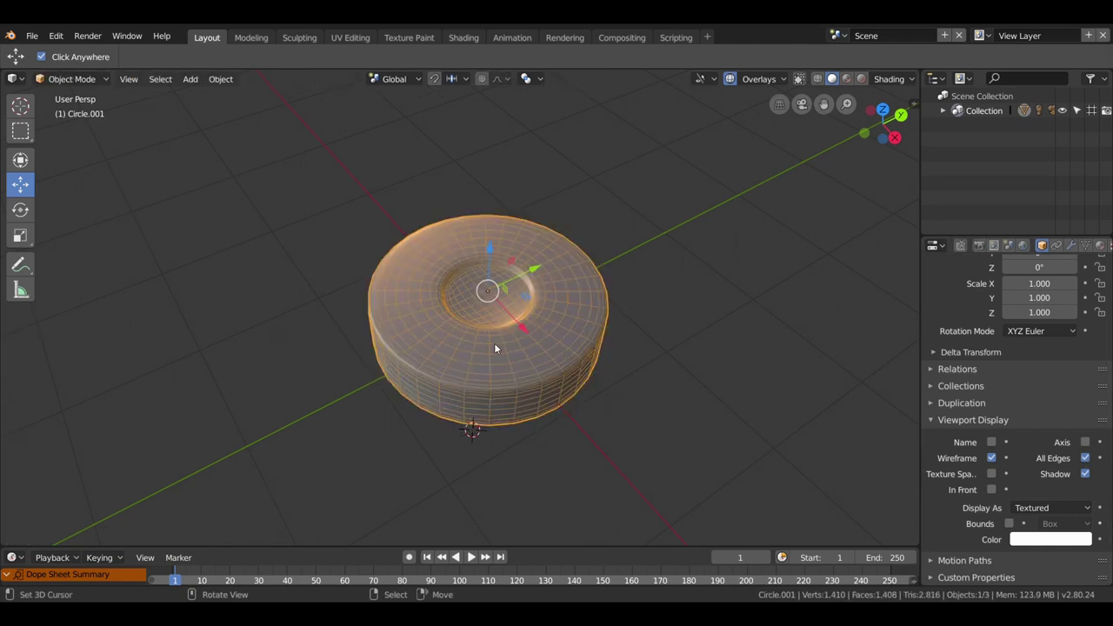
# Orbit around the wireframe disc, settle on Top Ortho view, and bring up the Add menu.
pyautogui.moveTo(493, 346)
pyautogui.mouseDown(button='middle')
pyautogui.moveTo(497, 312)
pyautogui.moveTo(498, 379)
pyautogui.mouseUp(button='middle')
pyautogui.moveTo(543, 452); pyautogui.dragTo(553, 376, button='middle')
pyautogui.scroll(3, 553, 375)
pyautogui.moveTo(605, 351)
pyautogui.mouseDown(button='middle')
pyautogui.moveTo(542, 345)
pyautogui.moveTo(562, 345)
pyautogui.mouseUp(button='middle')
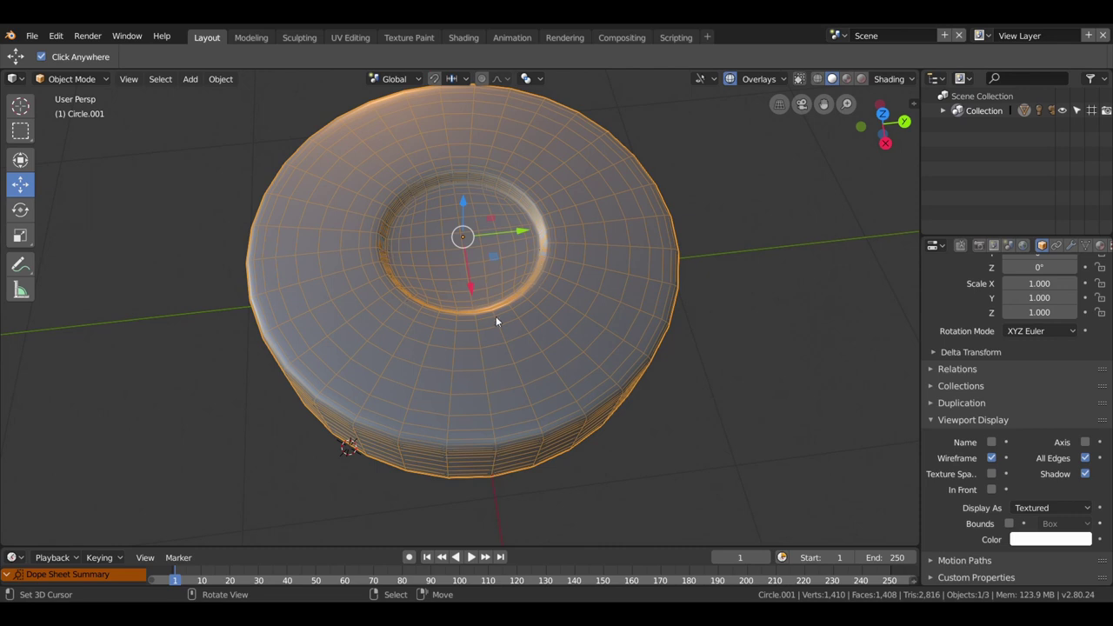
pyautogui.moveTo(497, 322); pyautogui.dragTo(516, 293, button='middle')
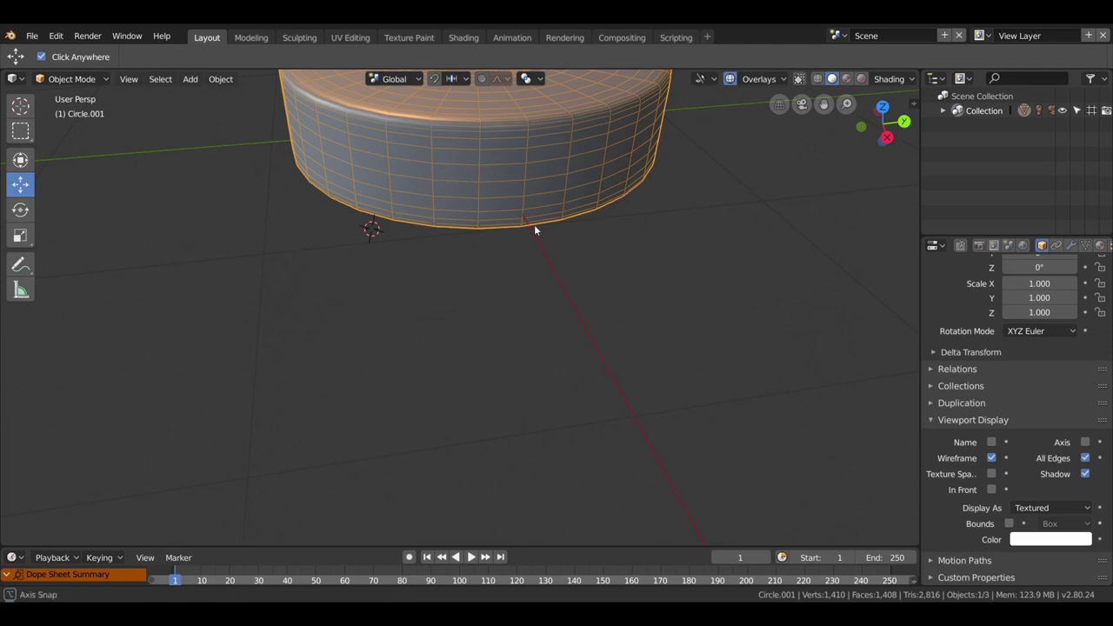
pyautogui.moveTo(541, 209); pyautogui.dragTo(527, 281, button='middle')
pyautogui.press('KP_7')
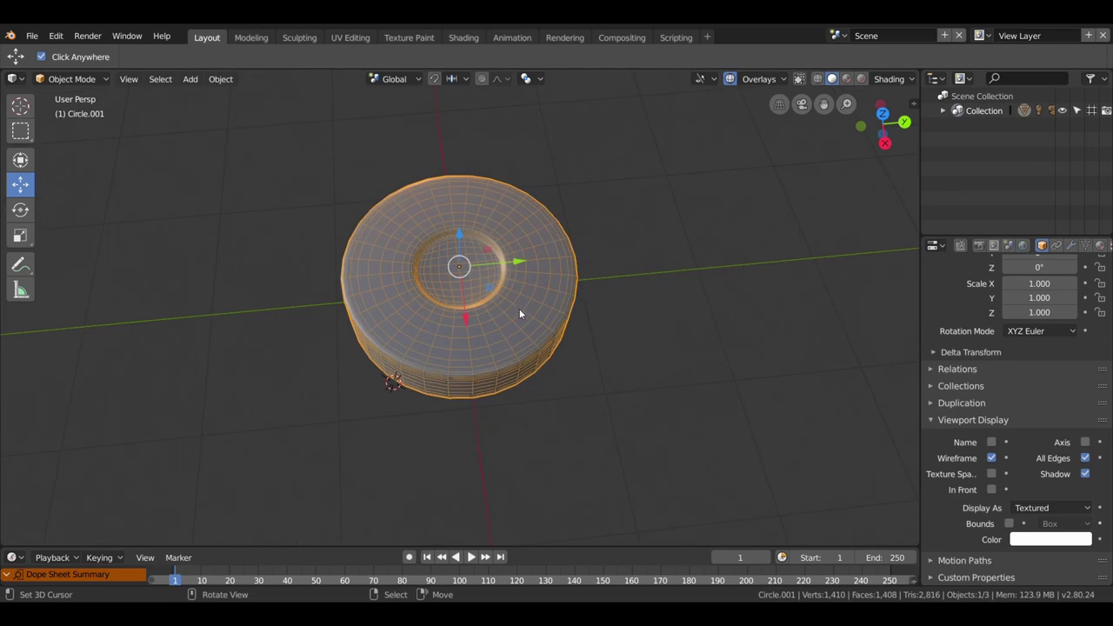
pyautogui.hotkey('shift', 'a')
pyautogui.moveTo(676, 326)
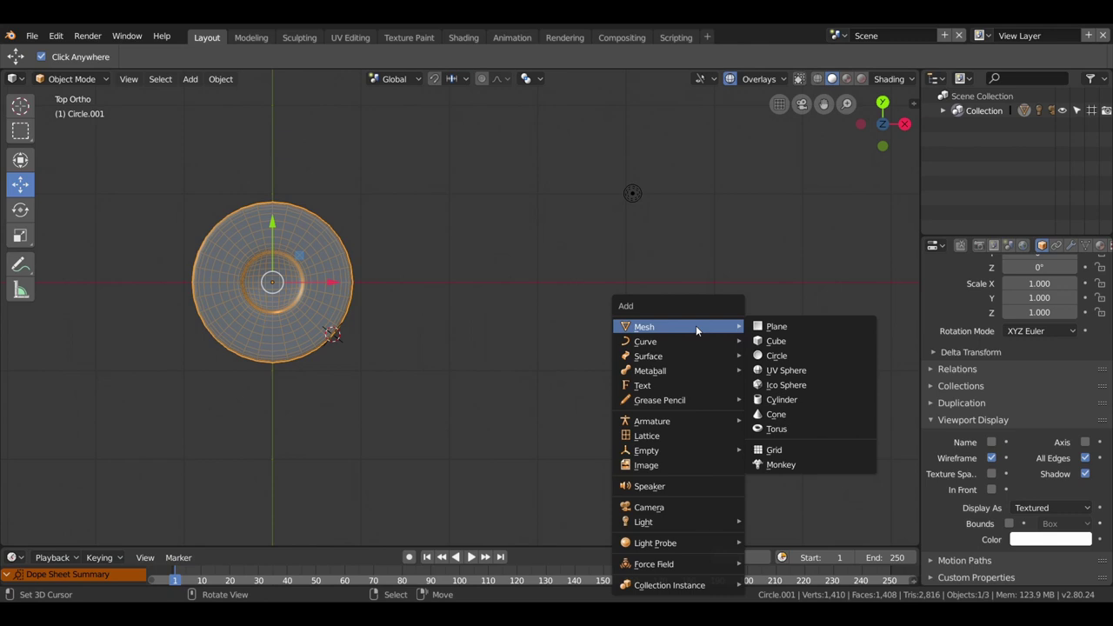
# Add a mesh plane beside the disc, undoing an accidentally added cube.
pyautogui.click(778, 342)
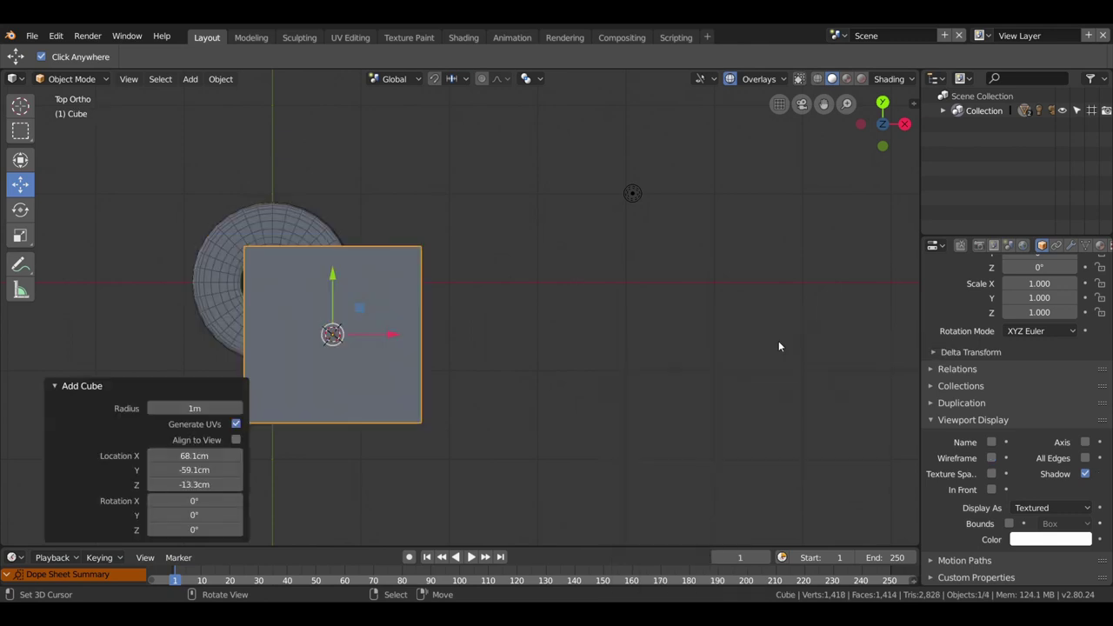
pyautogui.hotkey('ctrl', 'z')
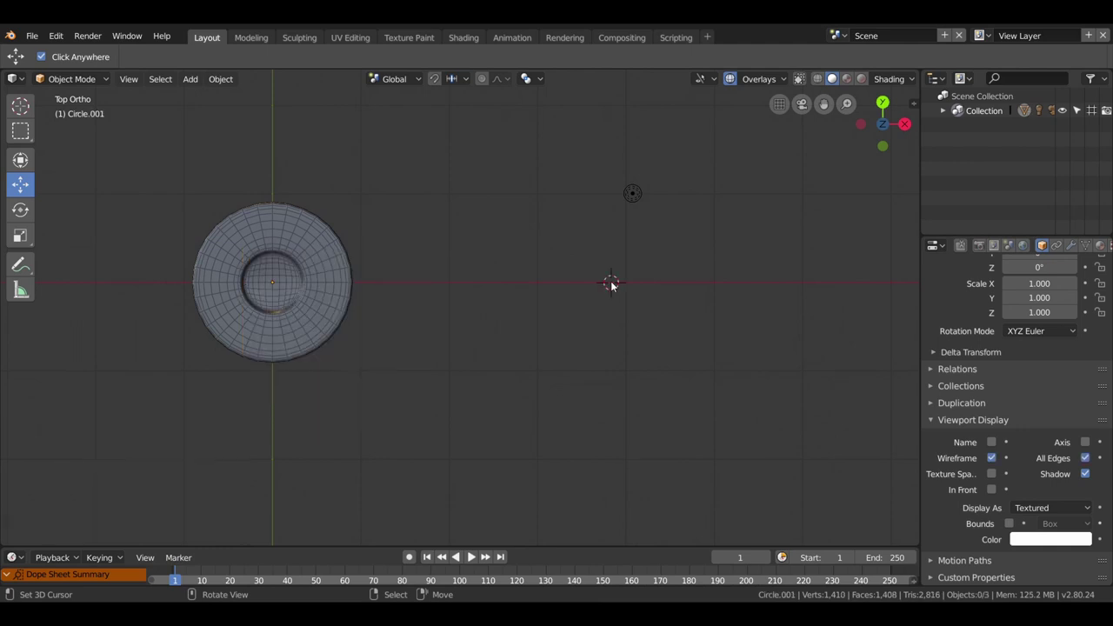
pyautogui.hotkey('shift', 'a')
pyautogui.click(674, 282)
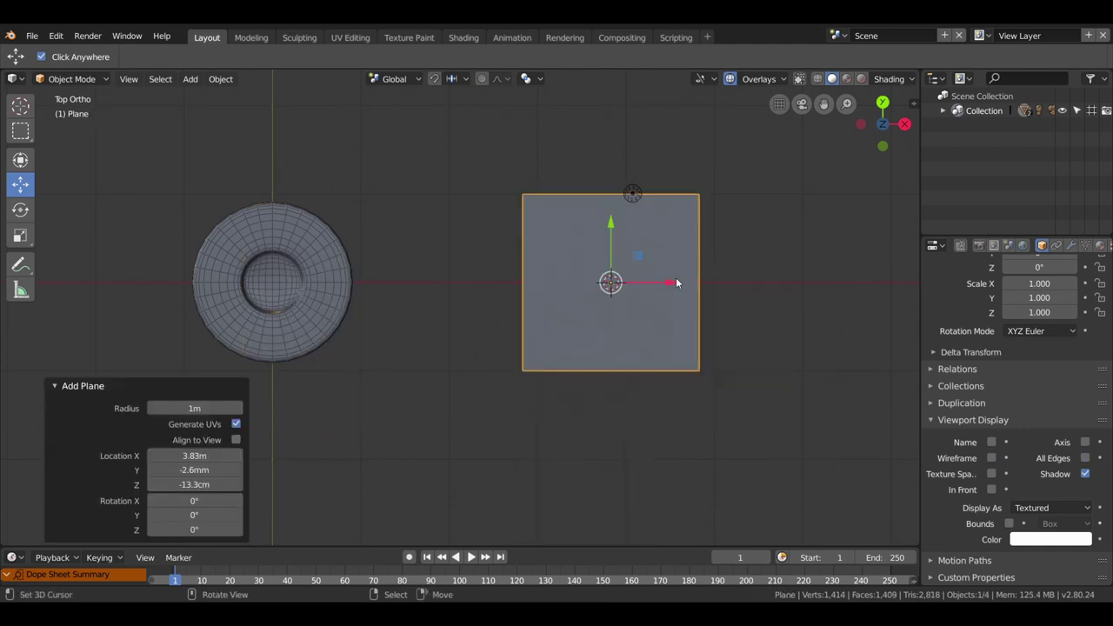
pyautogui.scroll(1, 717, 386)
# Delete the lamp, then select the plane and centre it in a perspective top view.
pyautogui.click(667, 171)
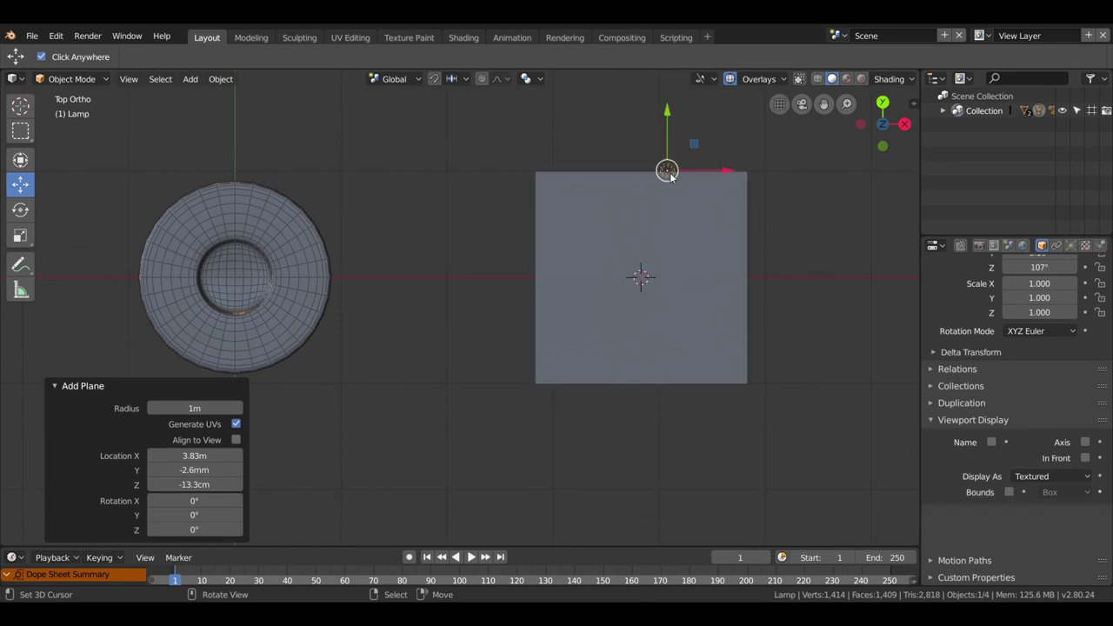
pyautogui.press('x')
pyautogui.click(670, 175)
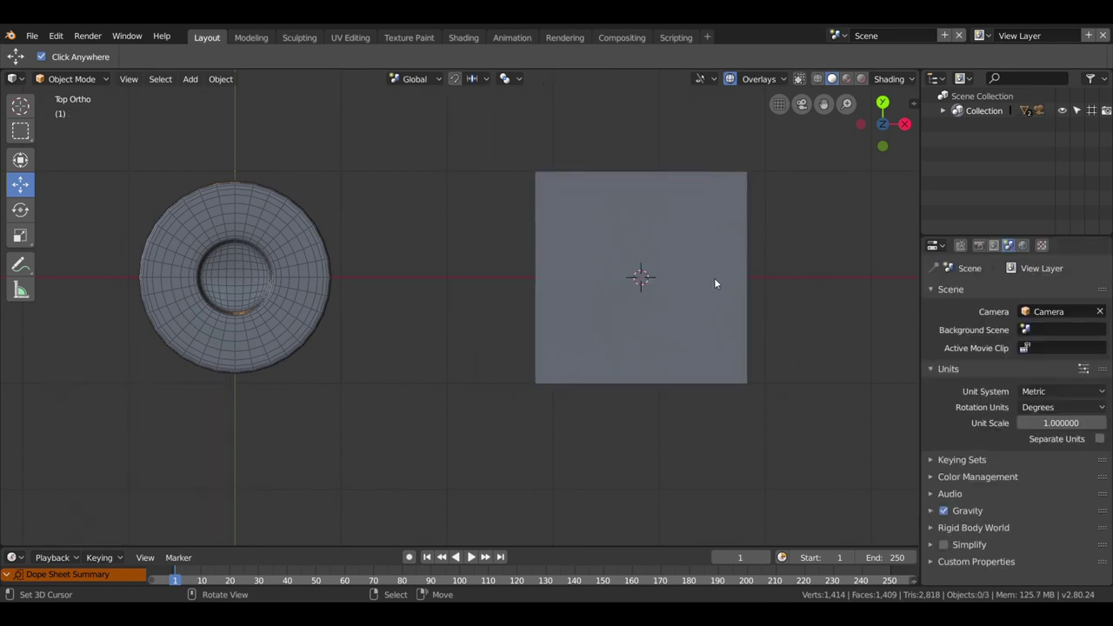
pyautogui.click(648, 290)
pyautogui.keyDown('shift'); pyautogui.moveTo(670, 309); pyautogui.dragTo(541, 342, button='middle'); pyautogui.keyUp('shift')
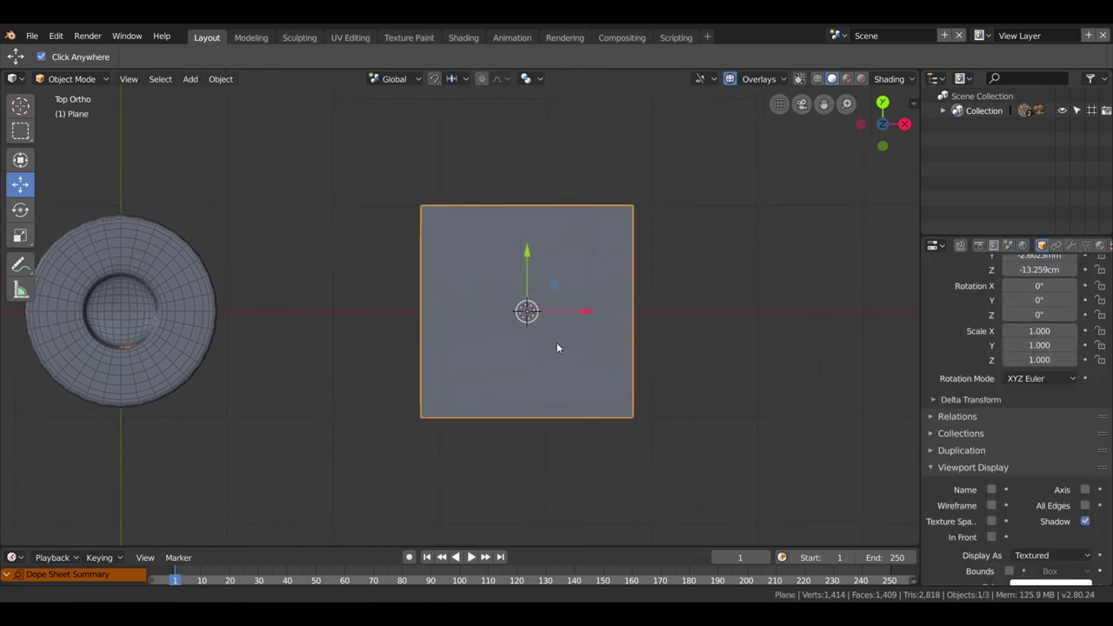
pyautogui.scroll(1, 541, 343)
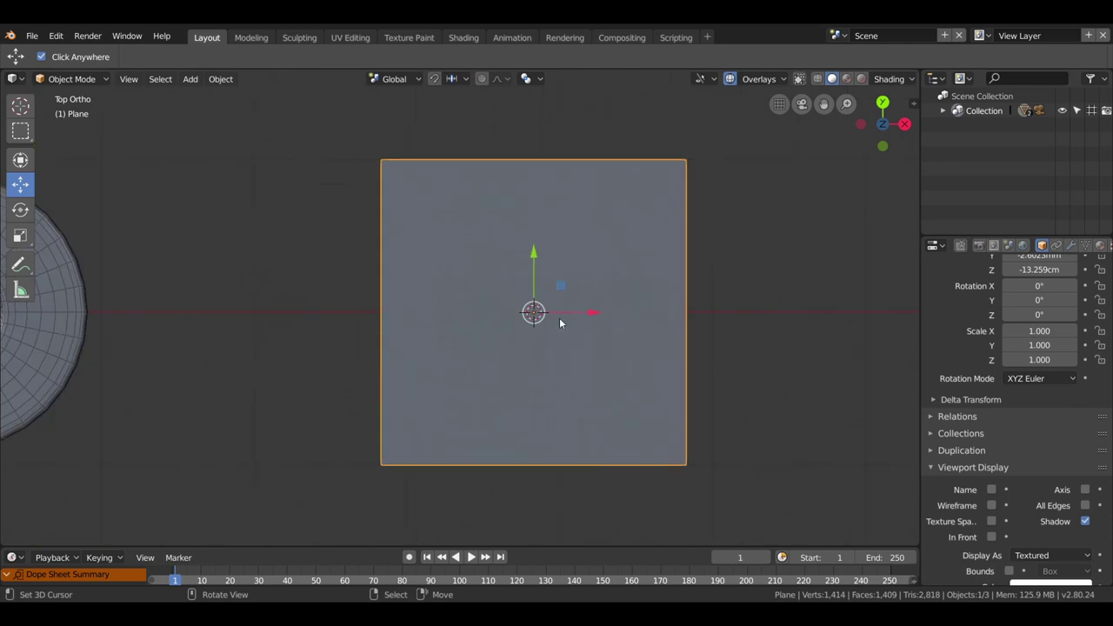
pyautogui.press('KP_5')
pyautogui.keyDown('shift'); pyautogui.moveTo(559, 316); pyautogui.dragTo(540, 299, button='middle'); pyautogui.keyUp('shift')
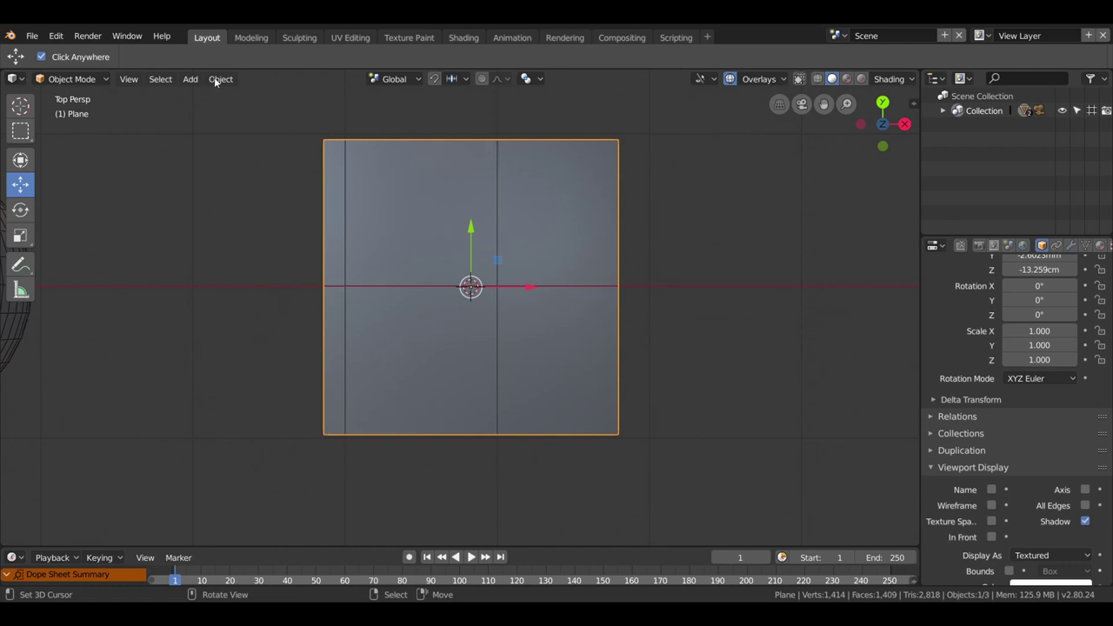
# In Edit Mode, cut two vertical and two horizontal loops to make a 3×3 grid.
pyautogui.click(71, 79)
pyautogui.click(70, 111)
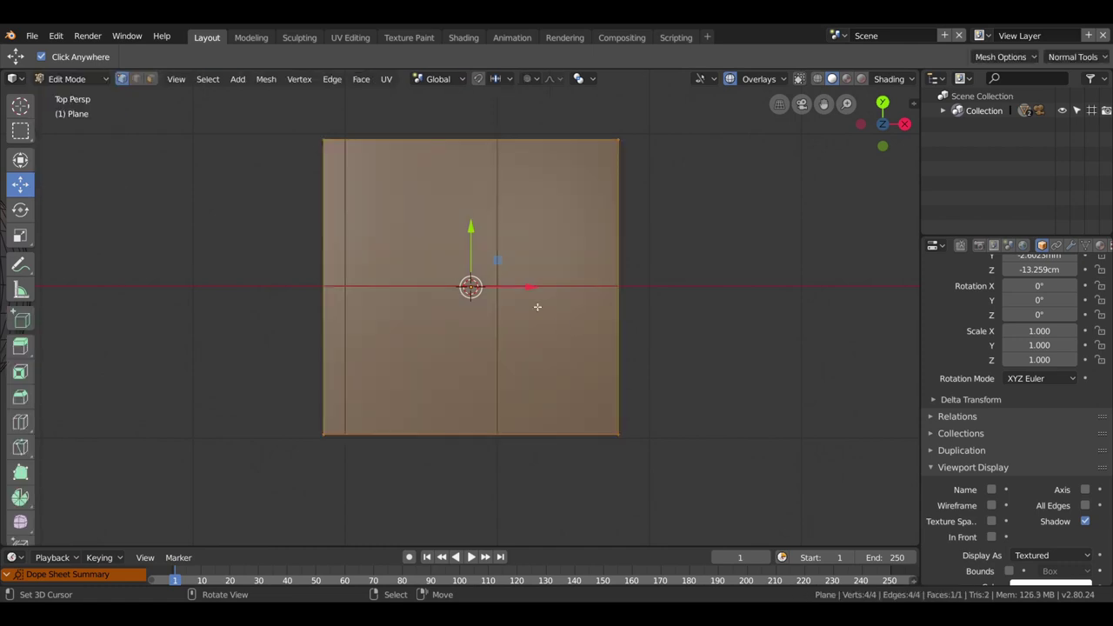
pyautogui.hotkey('ctrl', 'r')
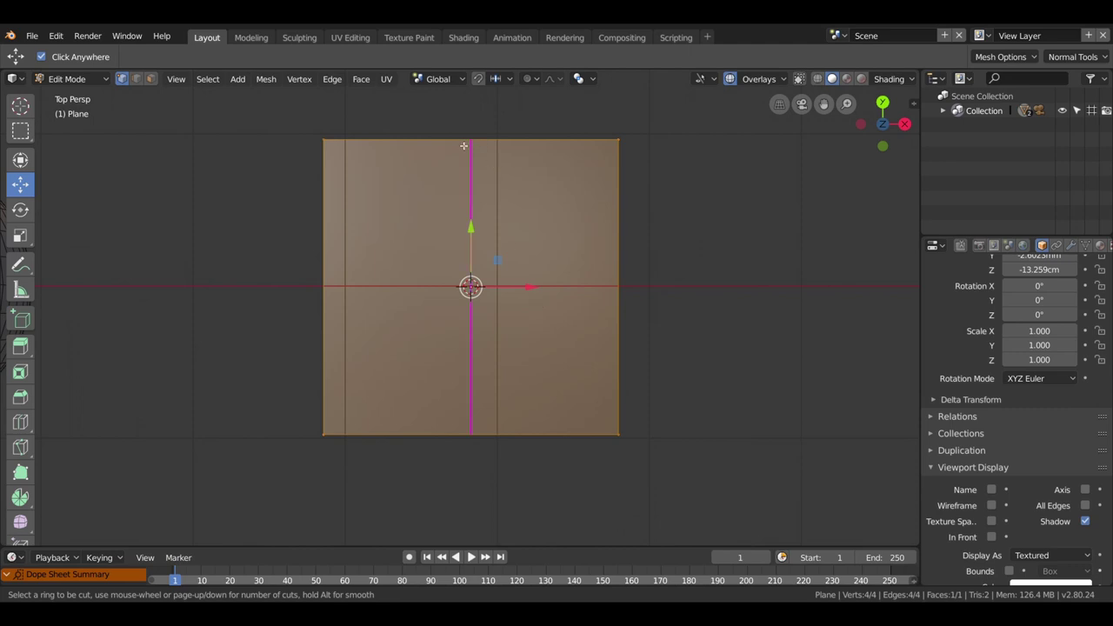
pyautogui.scroll(3, 463, 146)
pyautogui.scroll(-2, 463, 146)
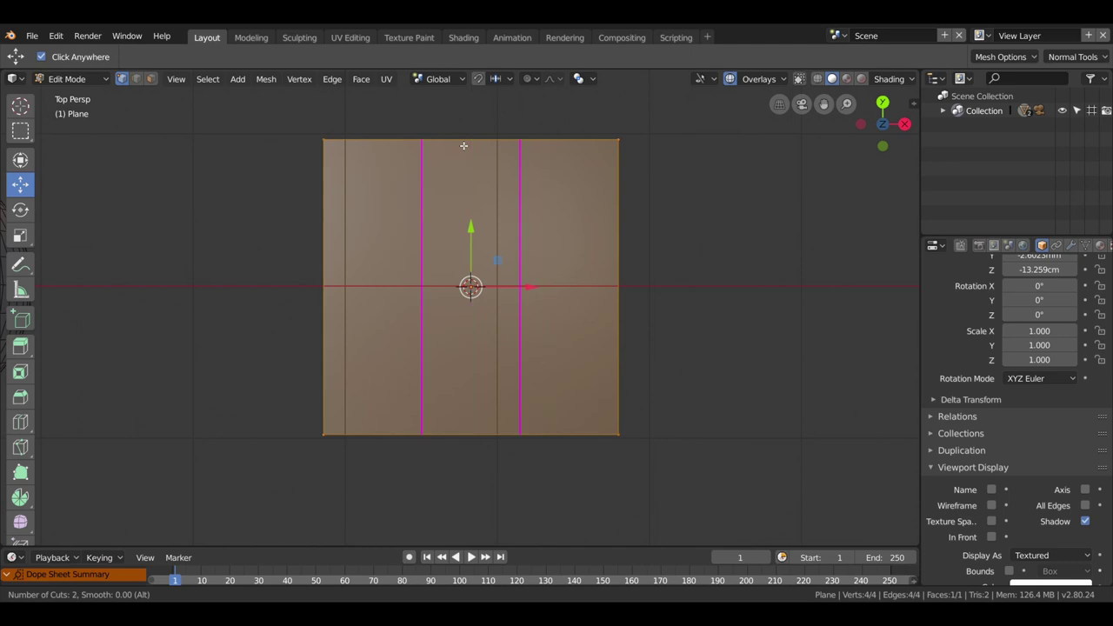
pyautogui.click(463, 146)
pyautogui.rightClick(463, 146)
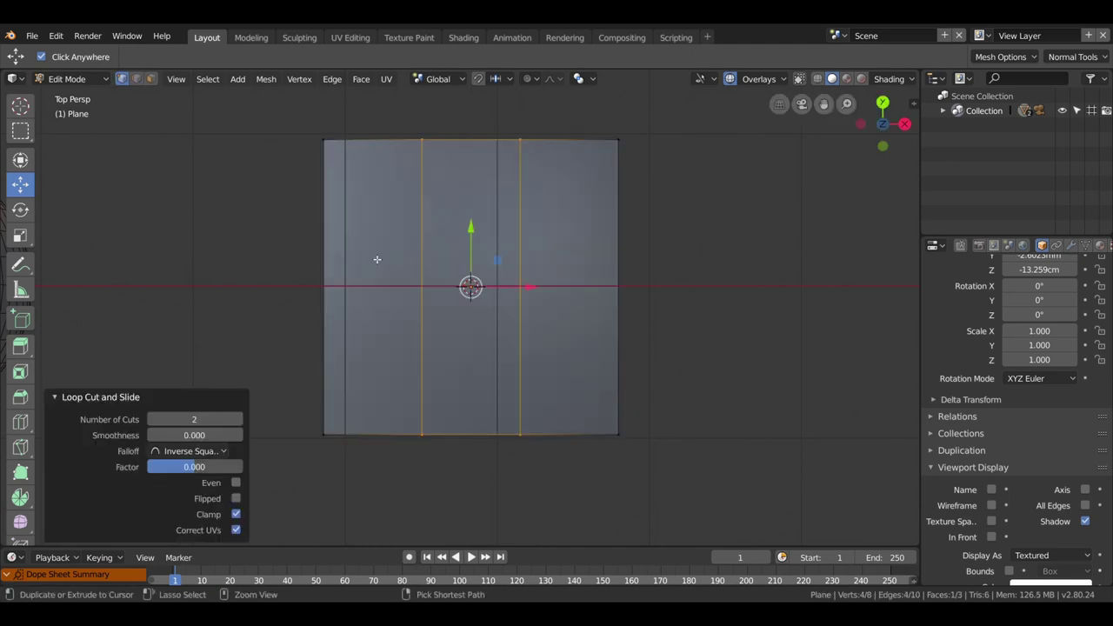
pyautogui.hotkey('ctrl', 'r')
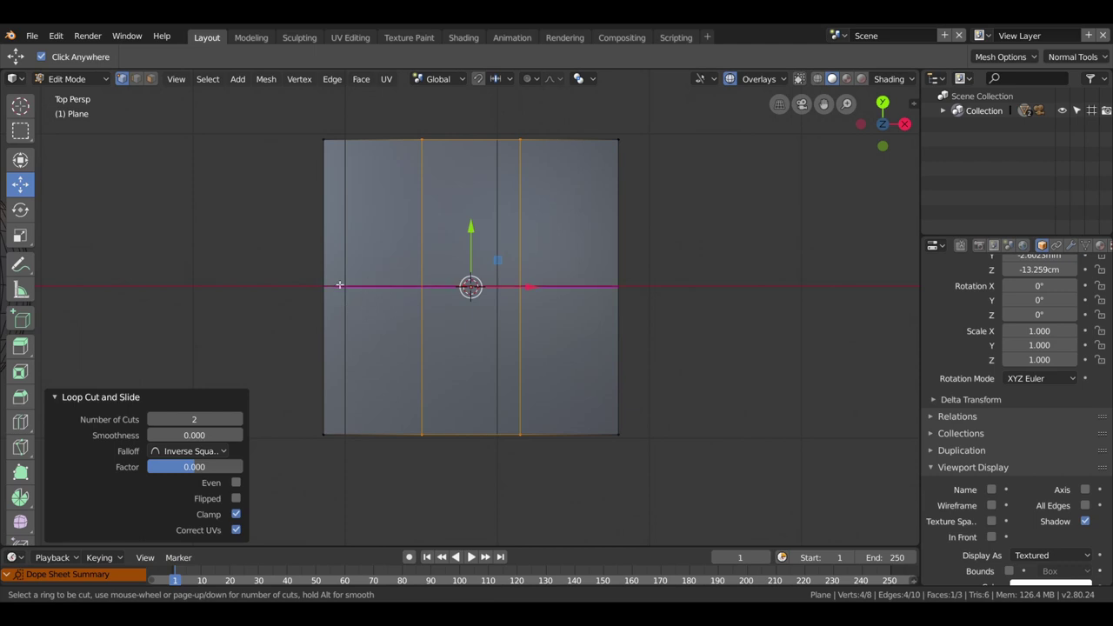
pyautogui.click(331, 300)
pyautogui.rightClick(331, 300)
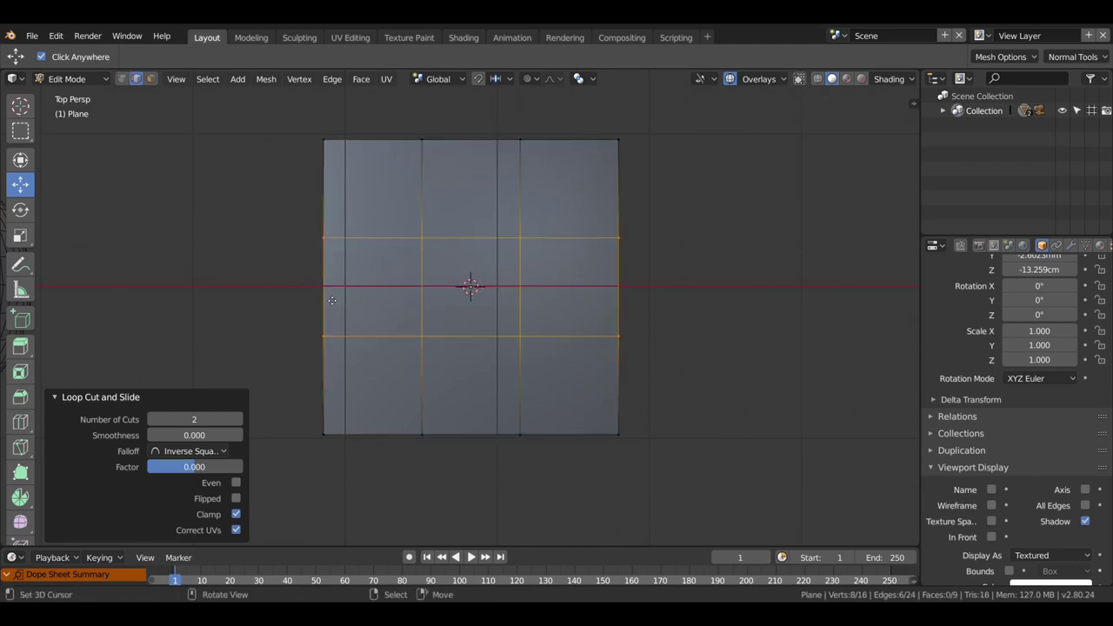
pyautogui.scroll(-2, 560, 312)
# Select the whole plane and raise it 45.2 cm along Z, back in top view.
pyautogui.moveTo(559, 311); pyautogui.dragTo(552, 262, button='middle')
pyautogui.press('a')
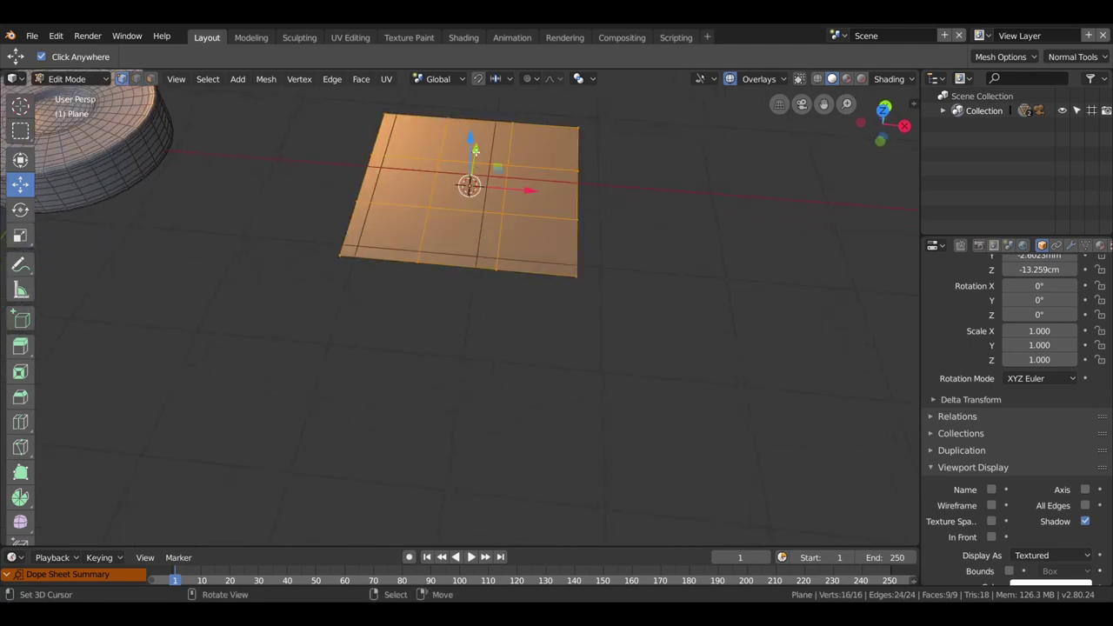
pyautogui.moveTo(473, 143); pyautogui.dragTo(469, 102)
pyautogui.press('KP_7')
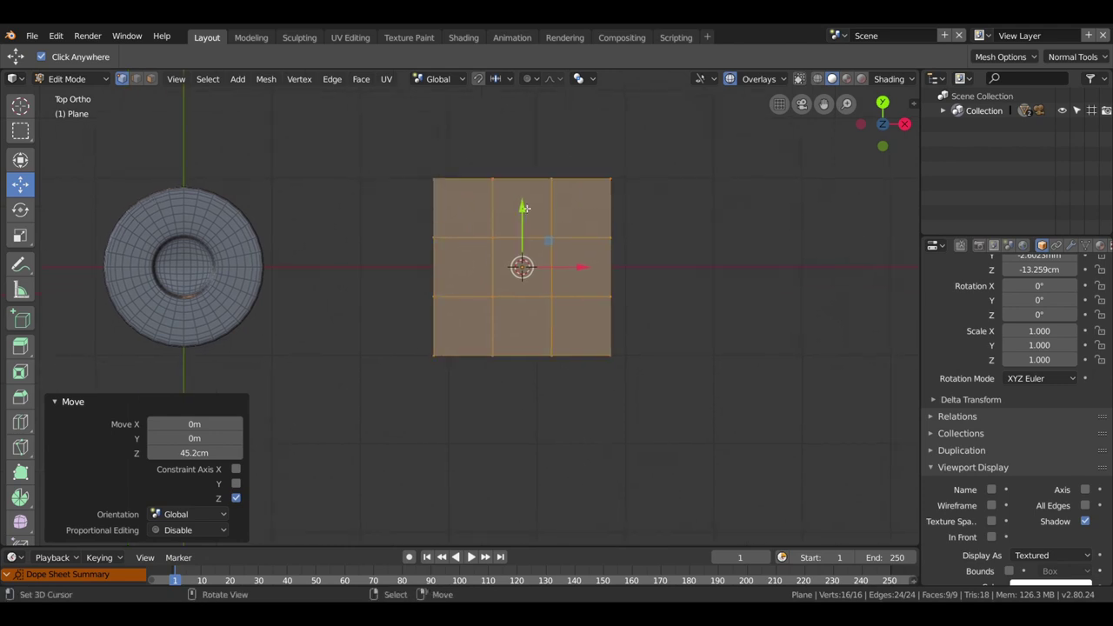
# In face select mode, select the grid's four corner faces and delete them.
pyautogui.click(151, 79)
pyautogui.click(590, 210)
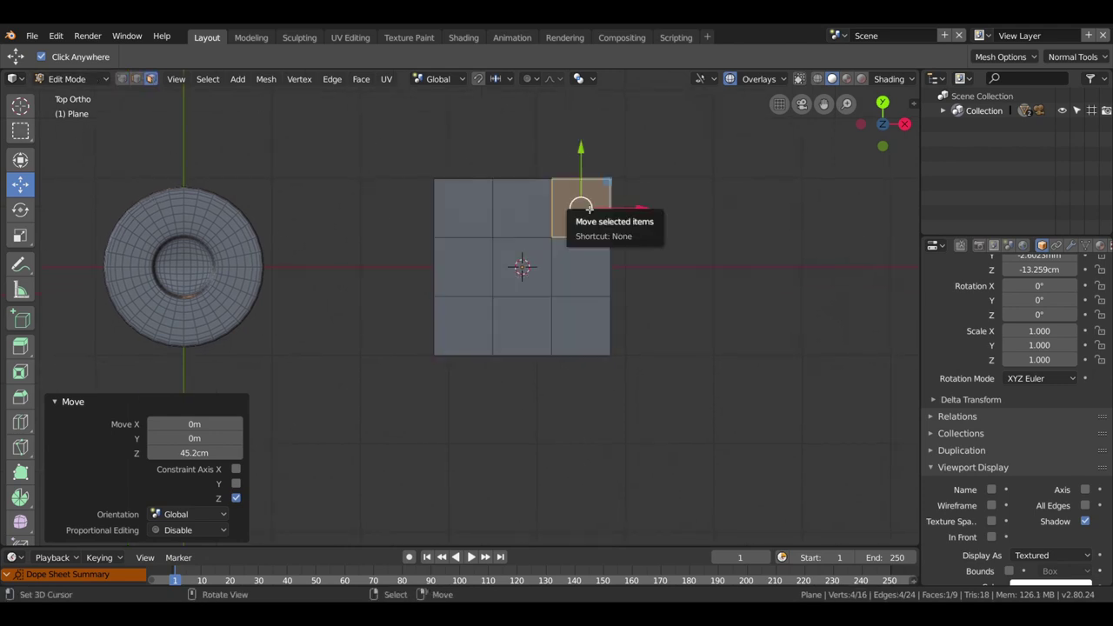
pyautogui.keyDown('shift'); pyautogui.click(477, 196); pyautogui.keyUp('shift')
pyautogui.keyDown('shift'); pyautogui.click(467, 326); pyautogui.keyUp('shift')
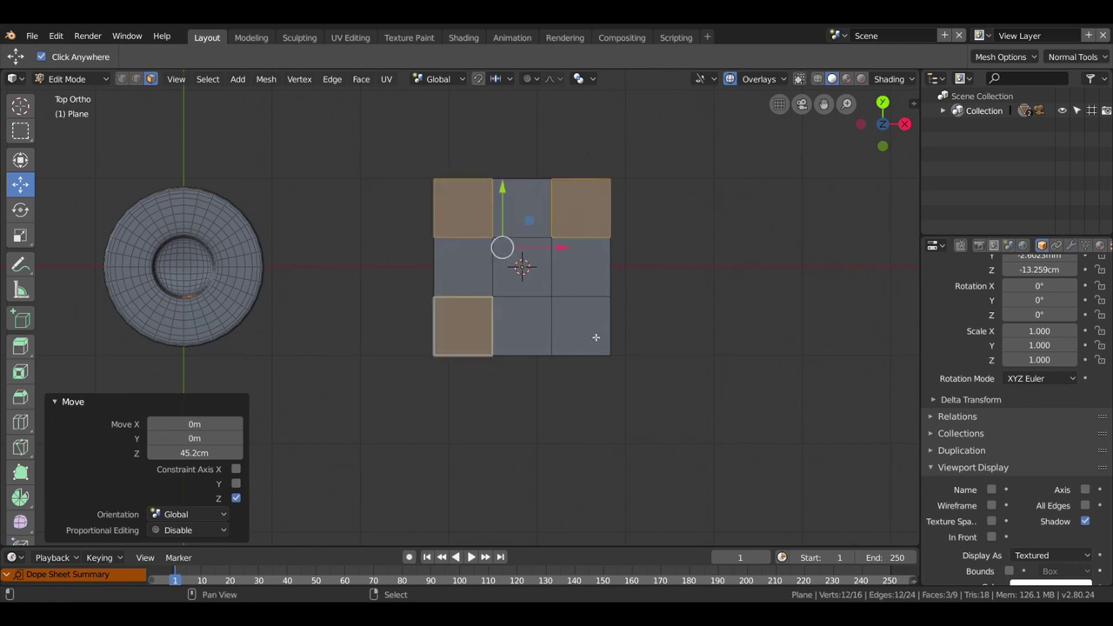
pyautogui.keyDown('shift'); pyautogui.click(595, 337); pyautogui.keyUp('shift')
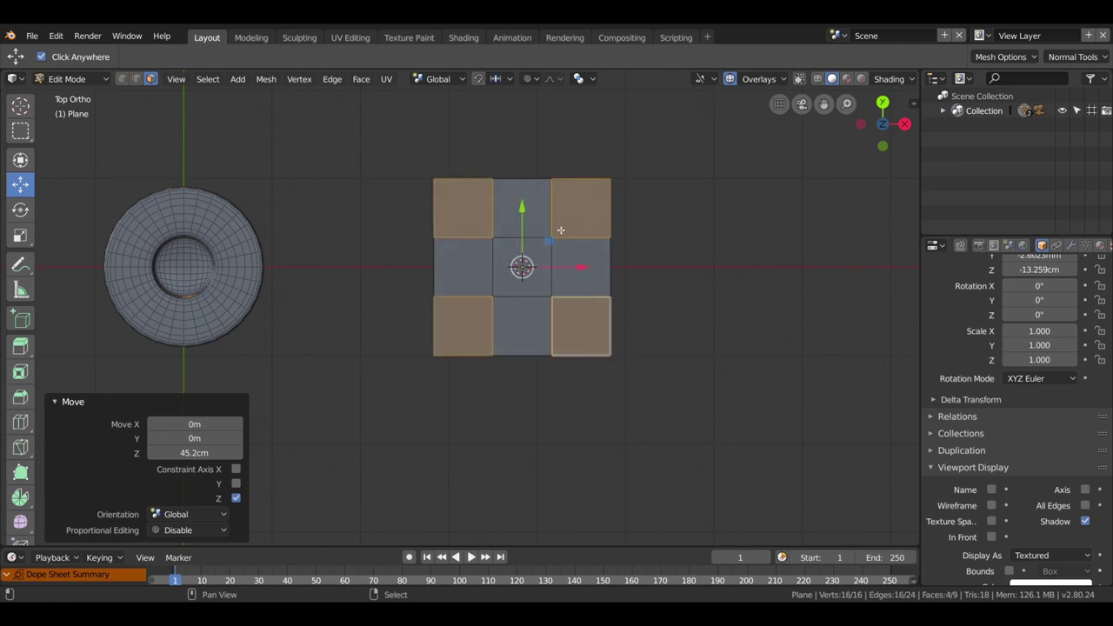
pyautogui.press('x')
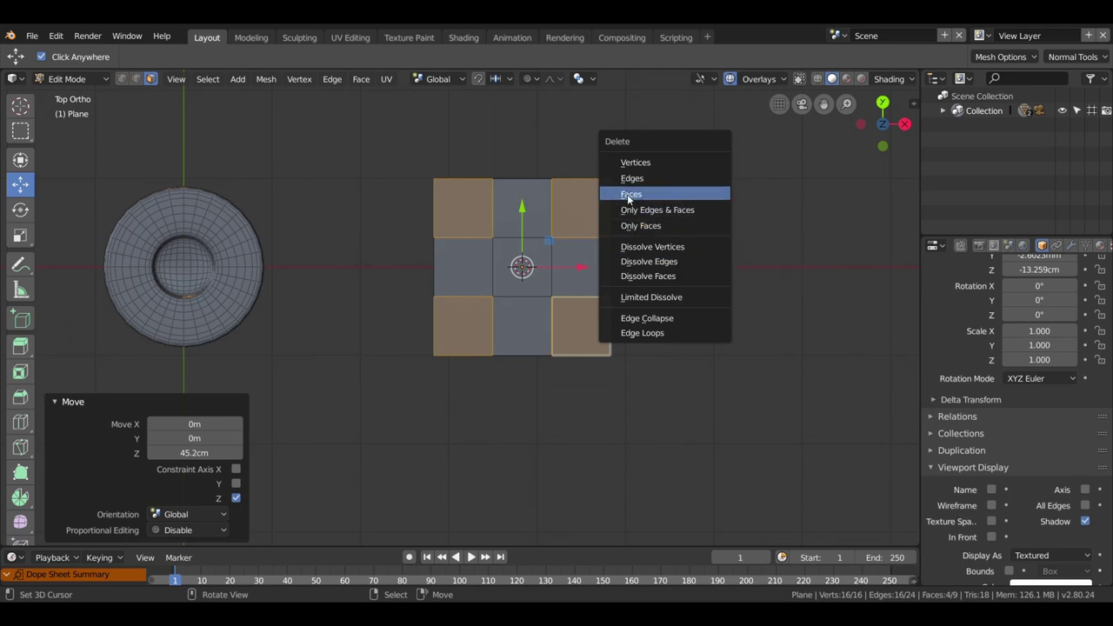
pyautogui.click(629, 194)
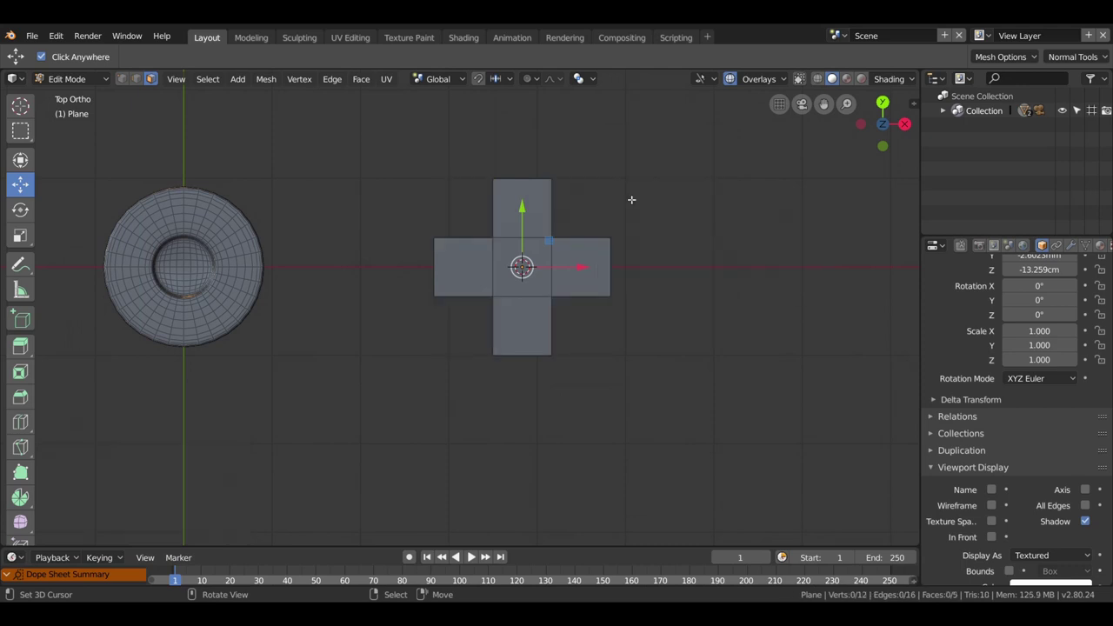
pyautogui.scroll(3, 583, 331)
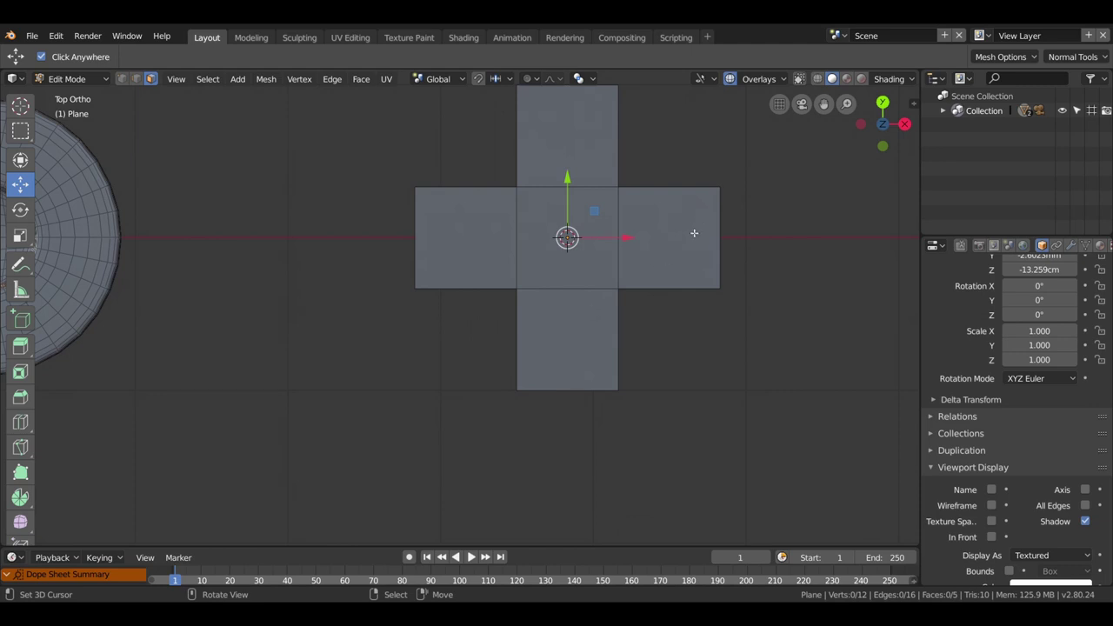
# Cut a vertical and a horizontal loop through the centre of the cross.
pyautogui.hotkey('ctrl', 'r')
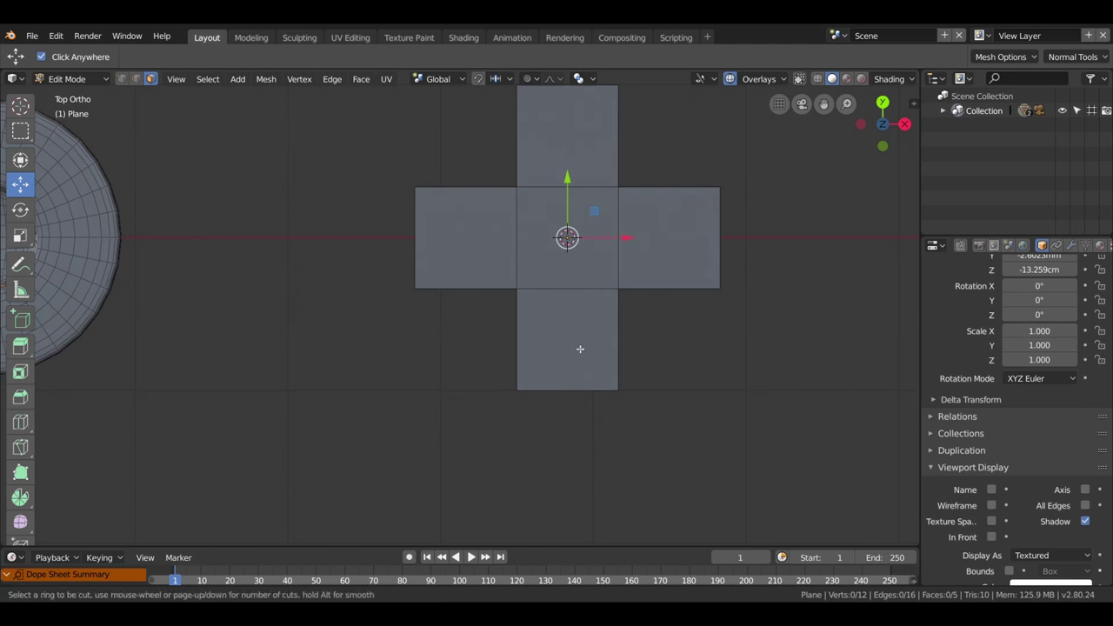
pyautogui.click(569, 200)
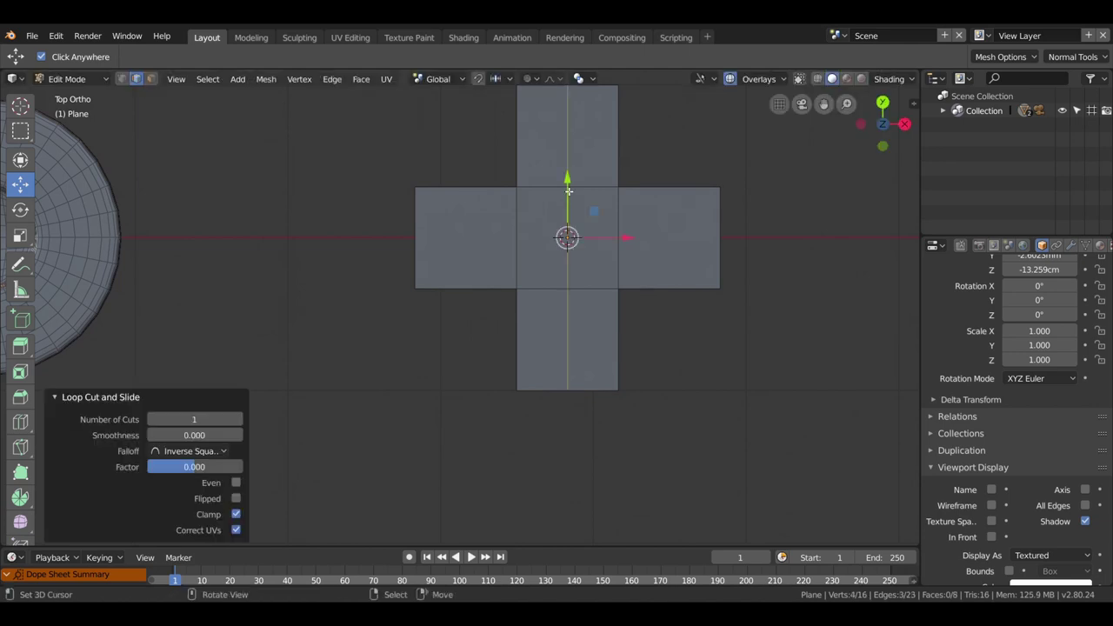
pyautogui.hotkey('ctrl', 'r')
pyautogui.click(423, 229)
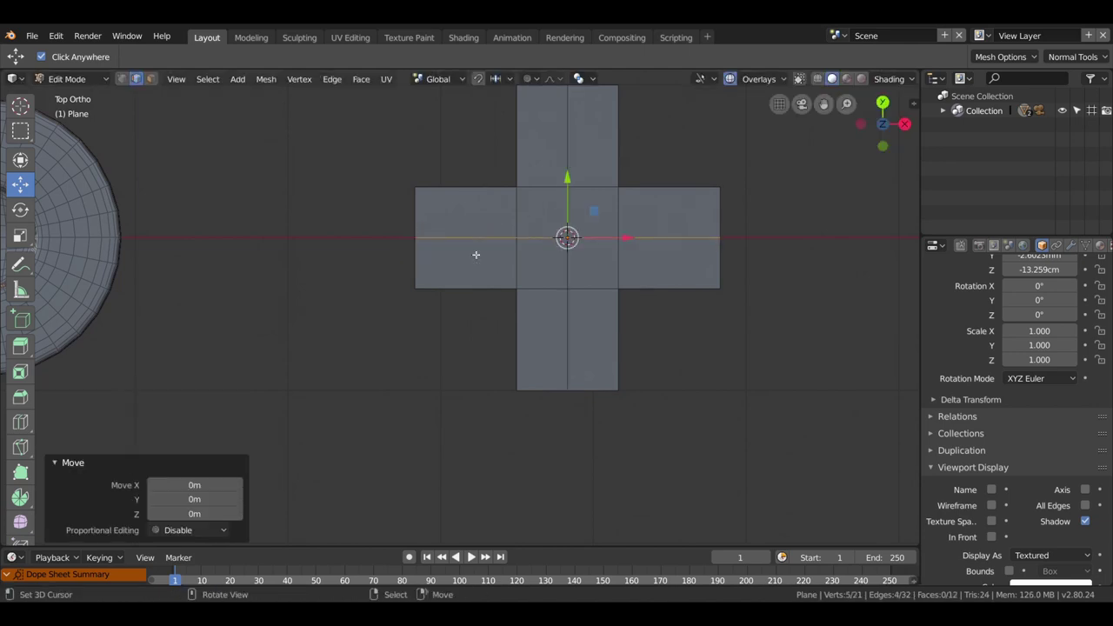
pyautogui.moveTo(581, 300)
pyautogui.mouseDown(button='middle')
pyautogui.moveTo(716, 263)
pyautogui.moveTo(562, 263)
pyautogui.moveTo(584, 241)
pyautogui.mouseUp(button='middle')
# Extrude the whole cross 36 cm downward and recalculate its normals.
pyautogui.press('a')
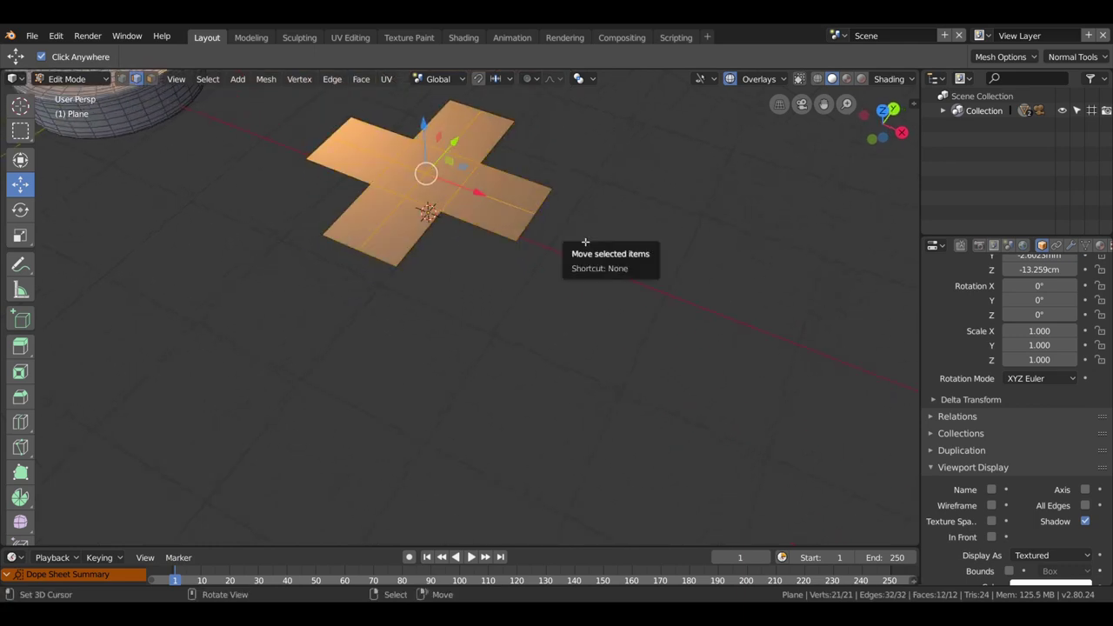
pyautogui.press('e')
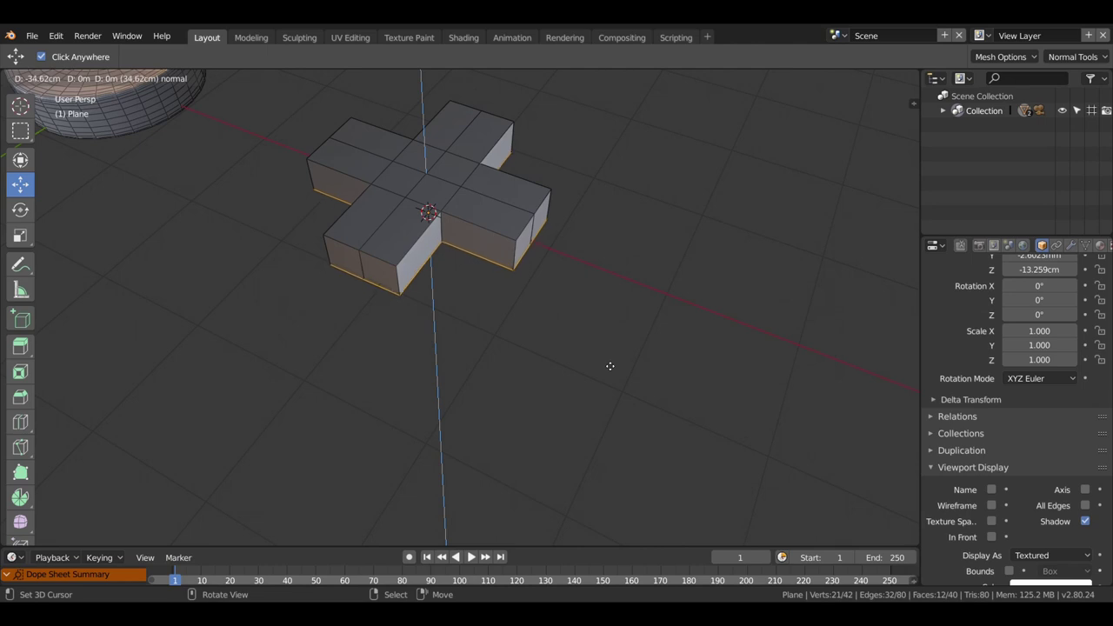
pyautogui.click(610, 366)
pyautogui.keyDown('shift'); pyautogui.moveTo(562, 321); pyautogui.dragTo(605, 343, button='middle'); pyautogui.keyUp('shift')
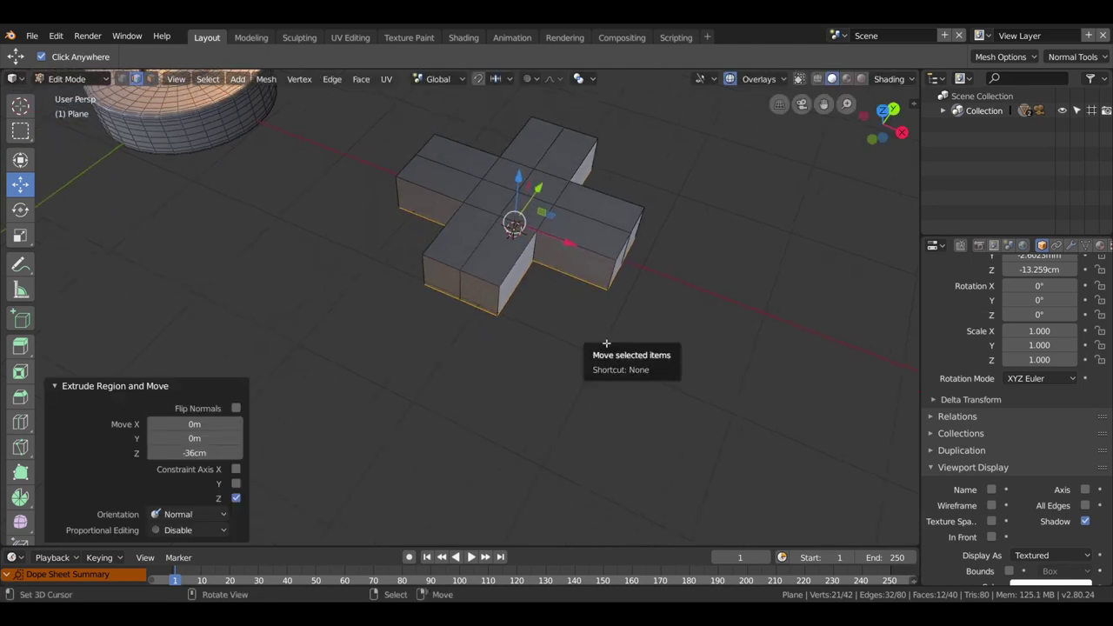
pyautogui.press('a')
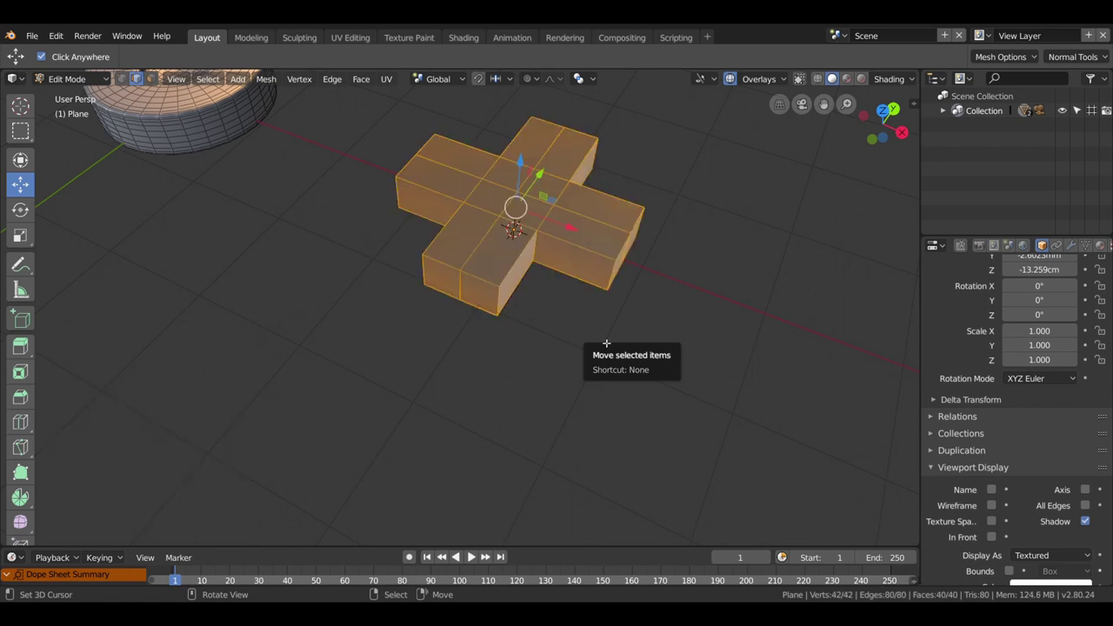
pyautogui.hotkey('shift', 'n')
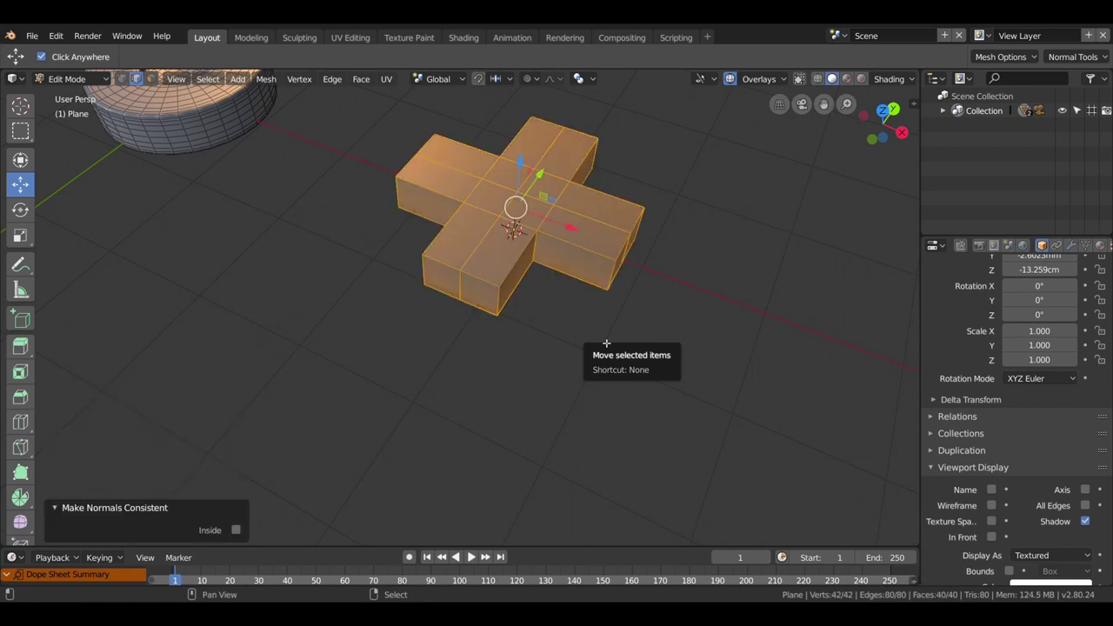
pyautogui.moveTo(618, 313); pyautogui.dragTo(644, 344, button='middle')
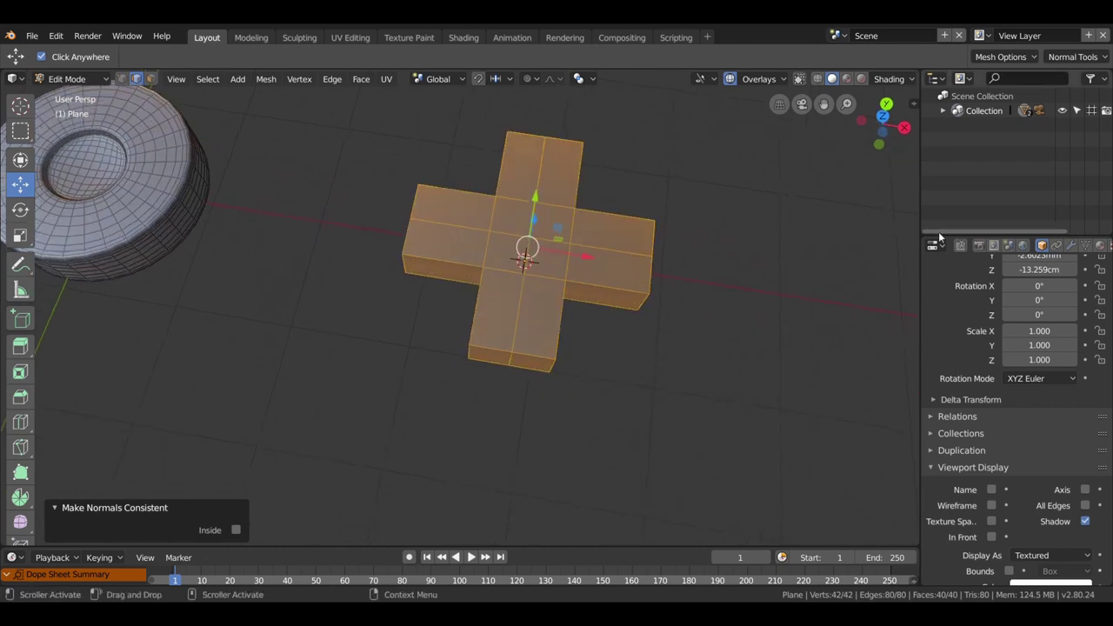
# Give the cross a level-2 Catmull-Clark Subdivision Surface modifier and Shade Smooth.
pyautogui.click(1071, 246)
pyautogui.click(1017, 294)
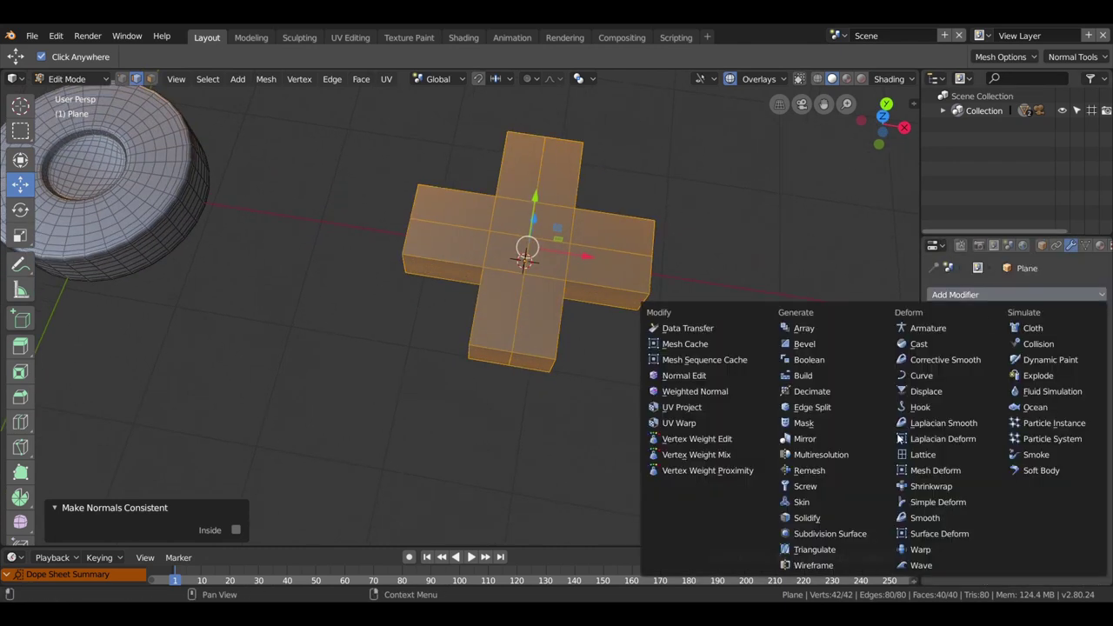
pyautogui.click(835, 514)
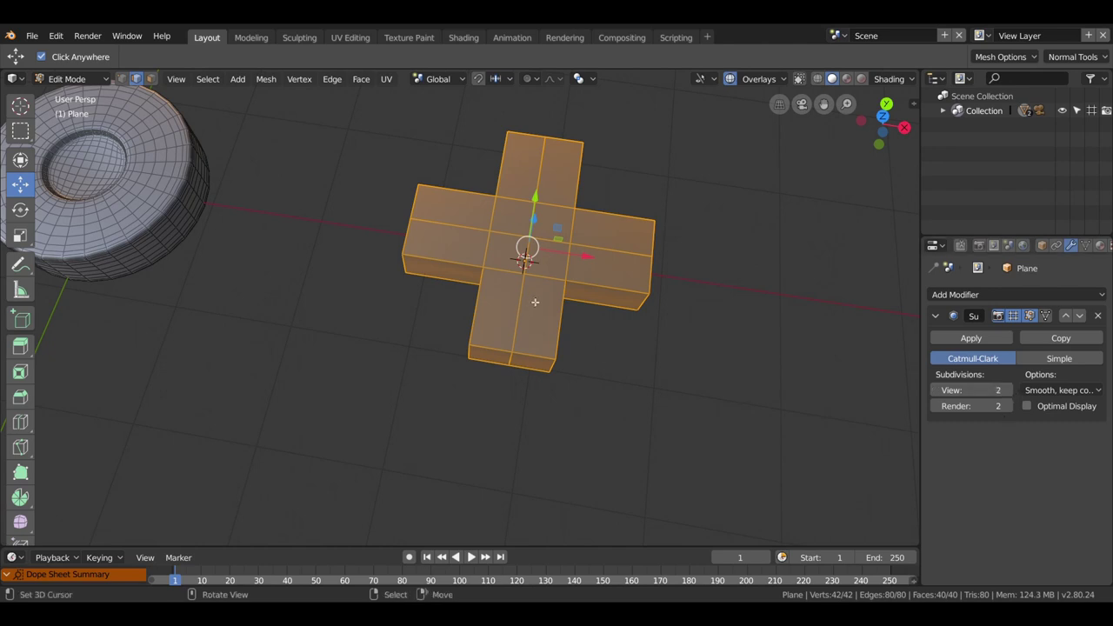
pyautogui.press('Tab')
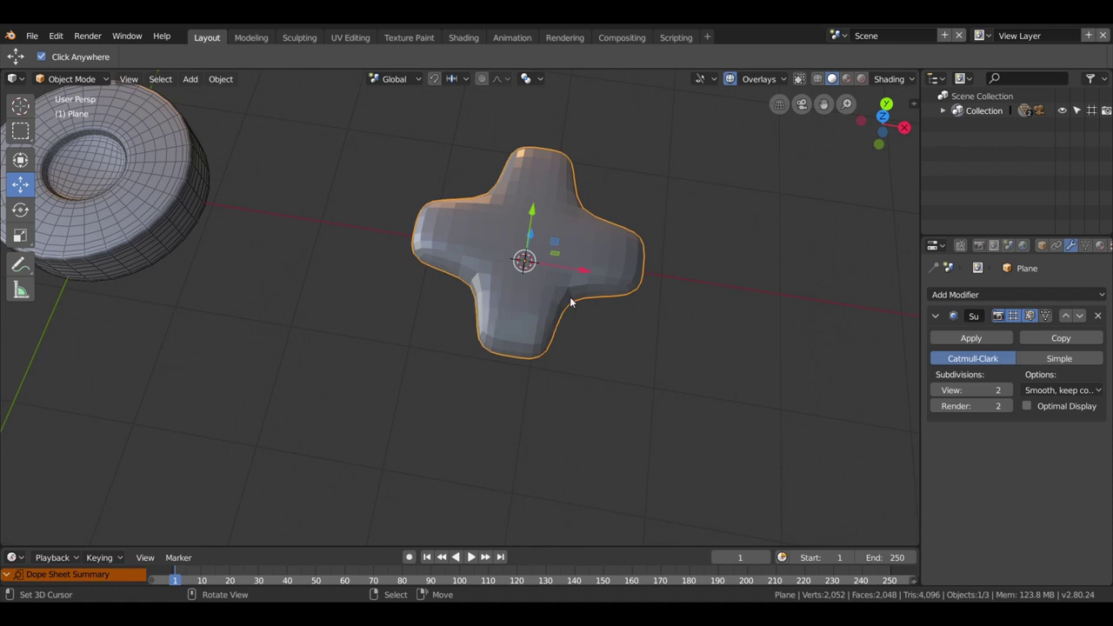
pyautogui.rightClick(599, 296)
pyautogui.click(598, 297)
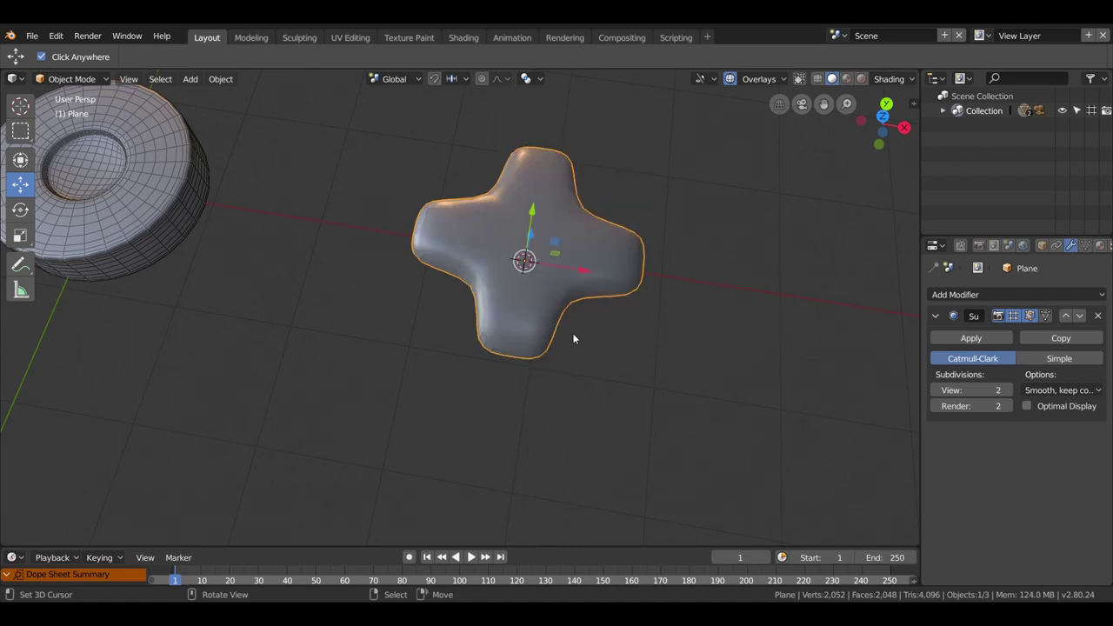
pyautogui.press('Tab')
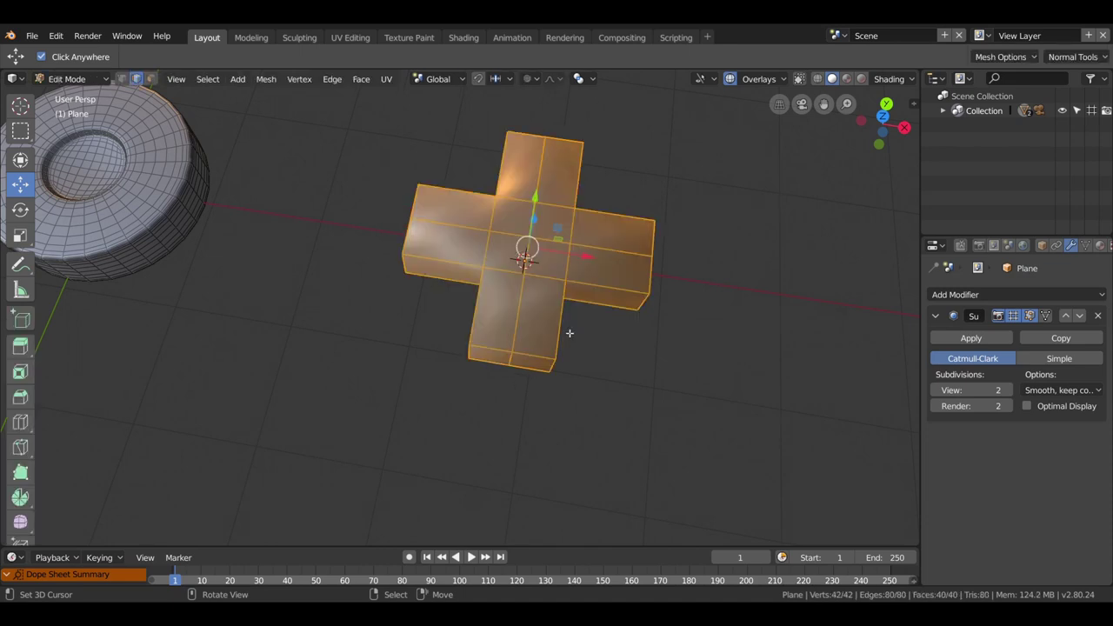
pyautogui.moveTo(568, 328); pyautogui.dragTo(601, 305, button='middle')
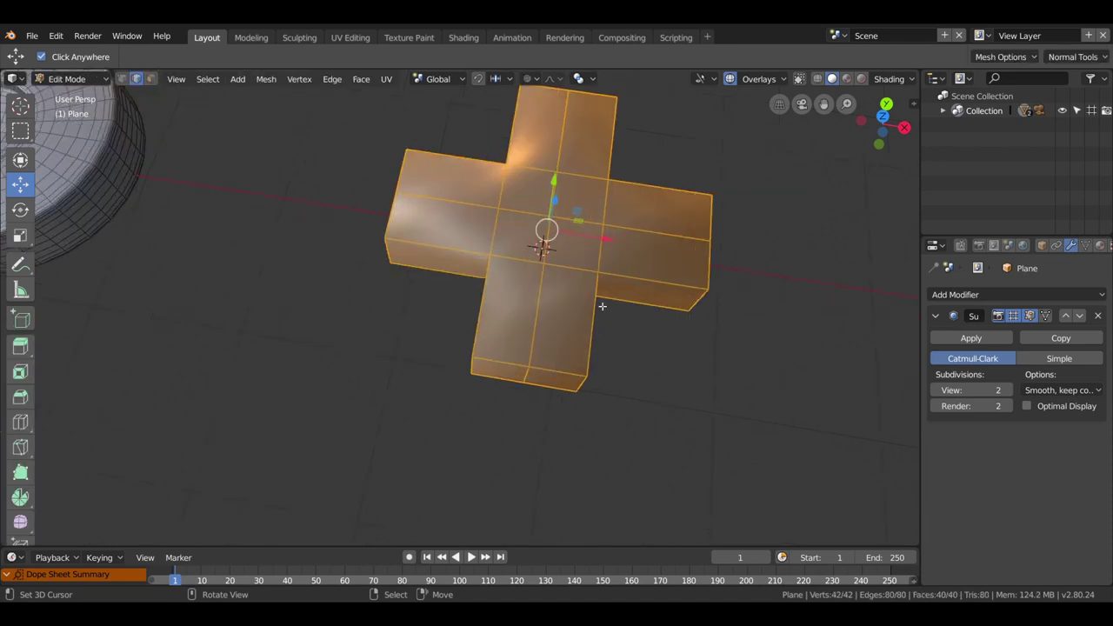
# Add loop cuts on the right, top, left and bottom arms, each slid near the arm's end.
pyautogui.hotkey('ctrl', 'r')
pyautogui.click(677, 284)
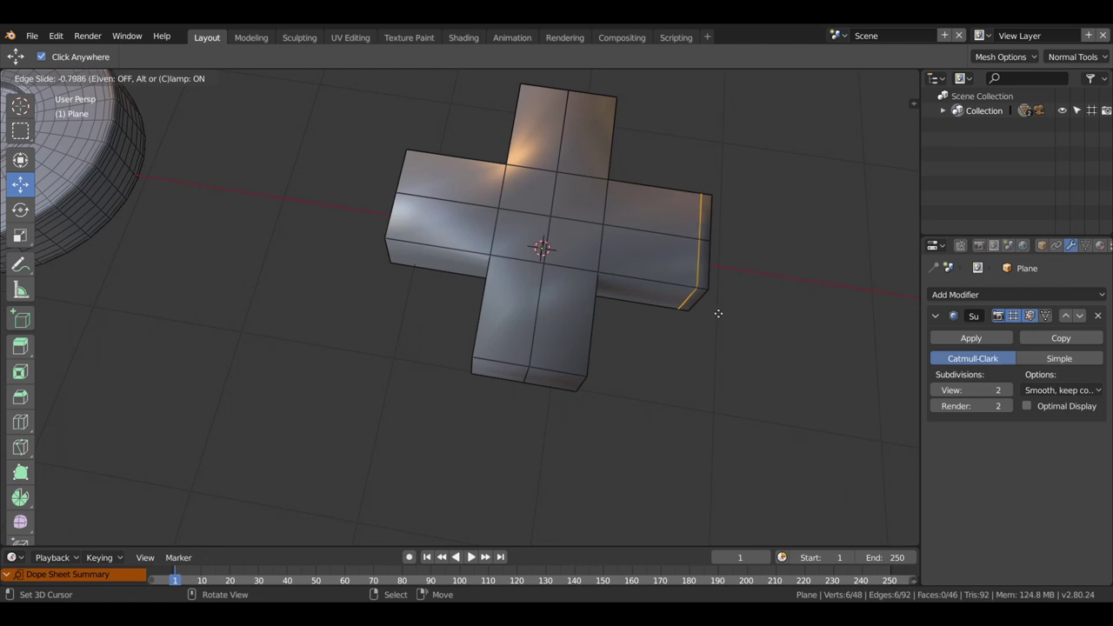
pyautogui.click(721, 318)
pyautogui.hotkey('ctrl', 'r')
pyautogui.click(545, 120)
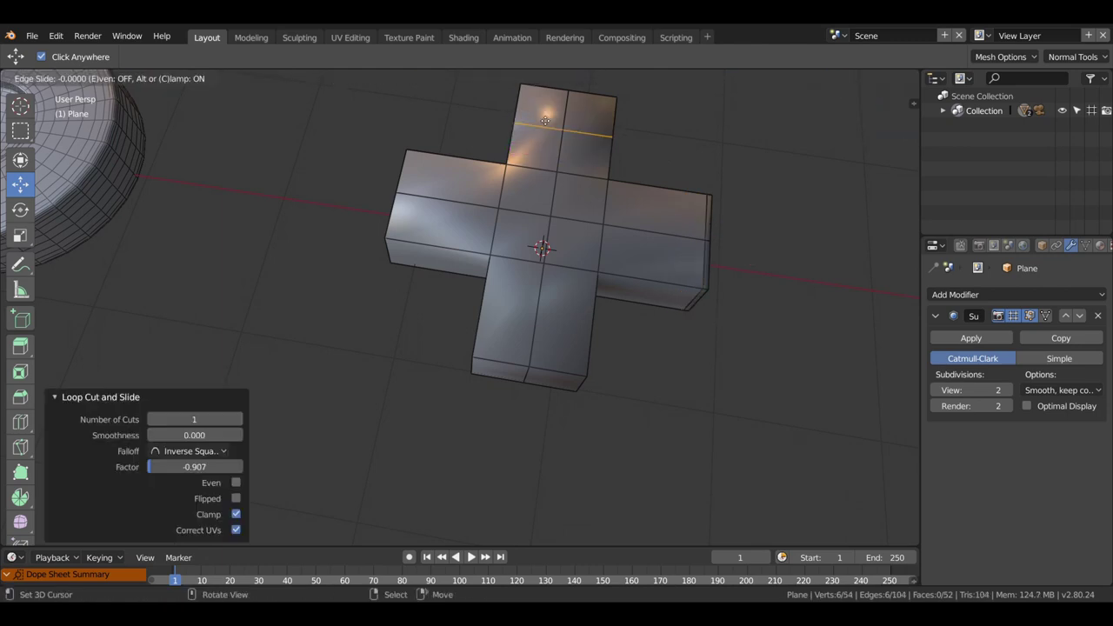
pyautogui.click(553, 88)
pyautogui.hotkey('ctrl', 'r')
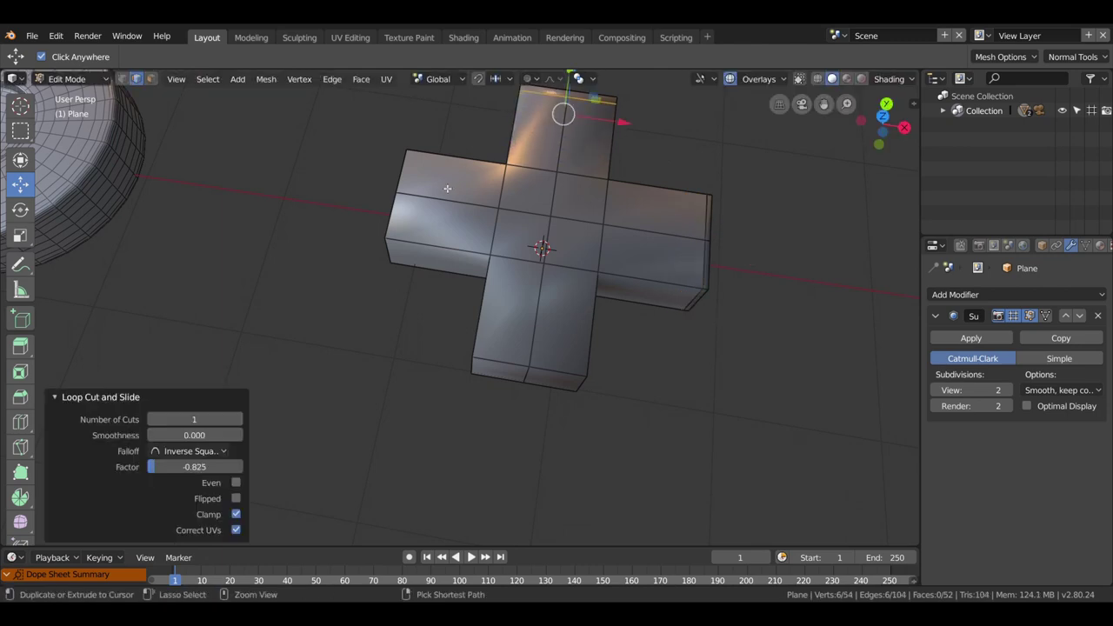
pyautogui.click(443, 198)
pyautogui.click(404, 191)
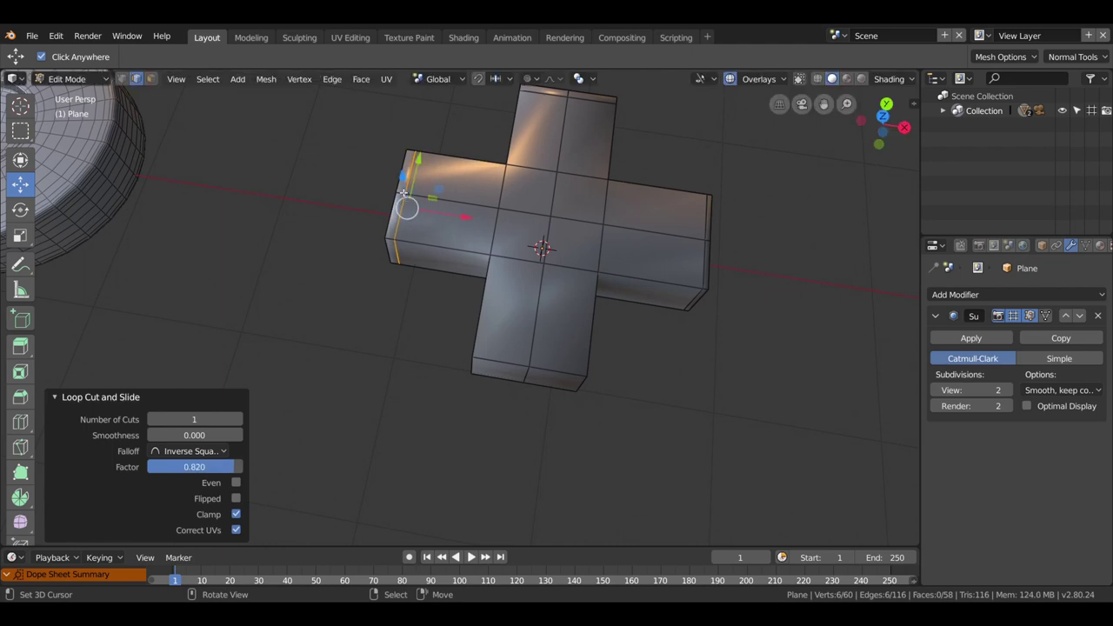
pyautogui.hotkey('ctrl', 'r')
pyautogui.click(515, 339)
pyautogui.click(522, 383)
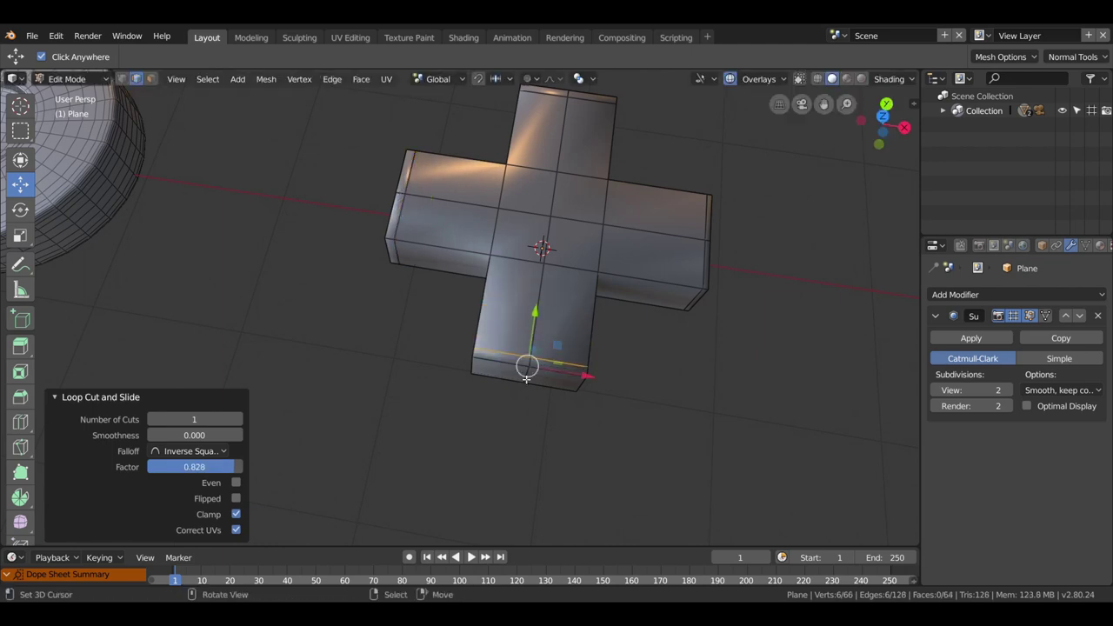
pyautogui.moveTo(522, 383); pyautogui.dragTo(529, 305, button='middle')
# Add two loop cuts around the cross's side wall, the second near the bottom rim.
pyautogui.hotkey('ctrl', 'r')
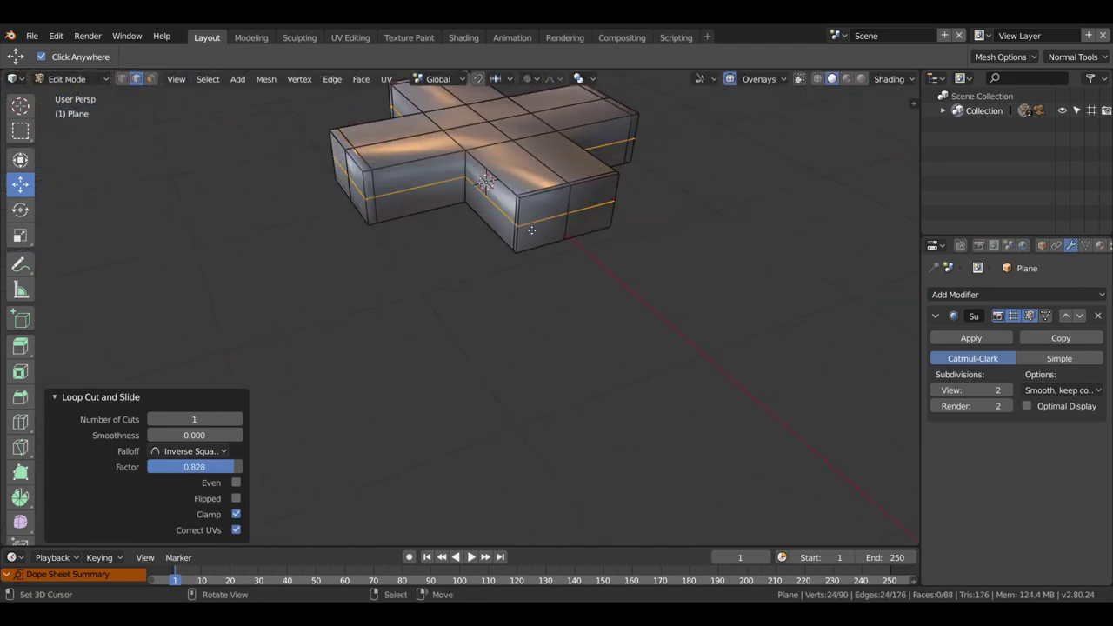
pyautogui.click(537, 237)
pyautogui.click(524, 235)
pyautogui.hotkey('ctrl', 'r')
pyautogui.click(524, 235)
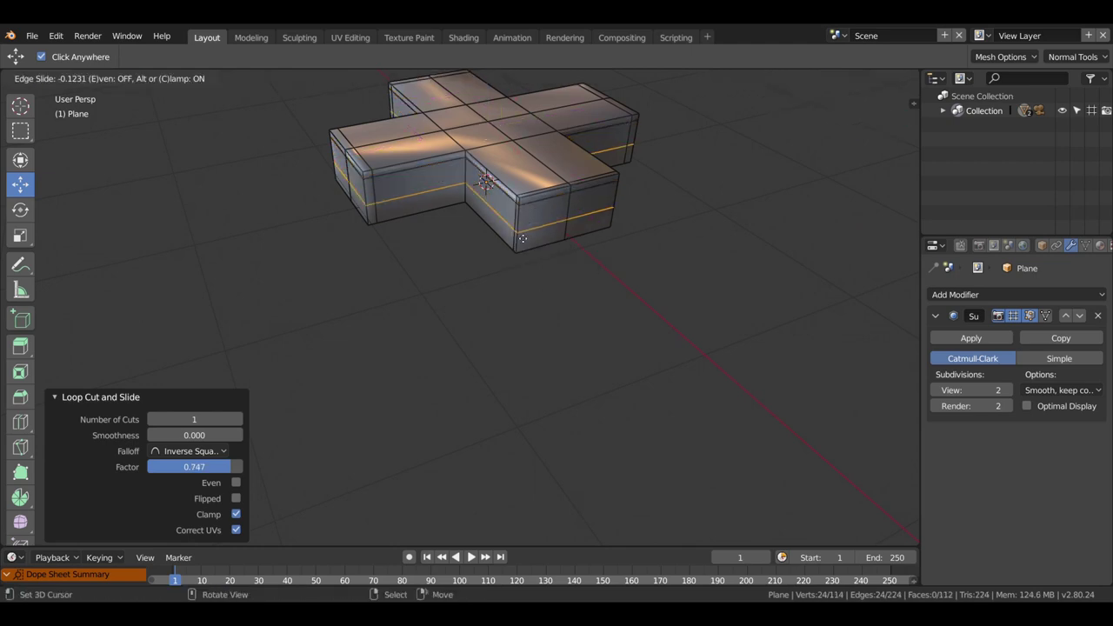
pyautogui.click(520, 251)
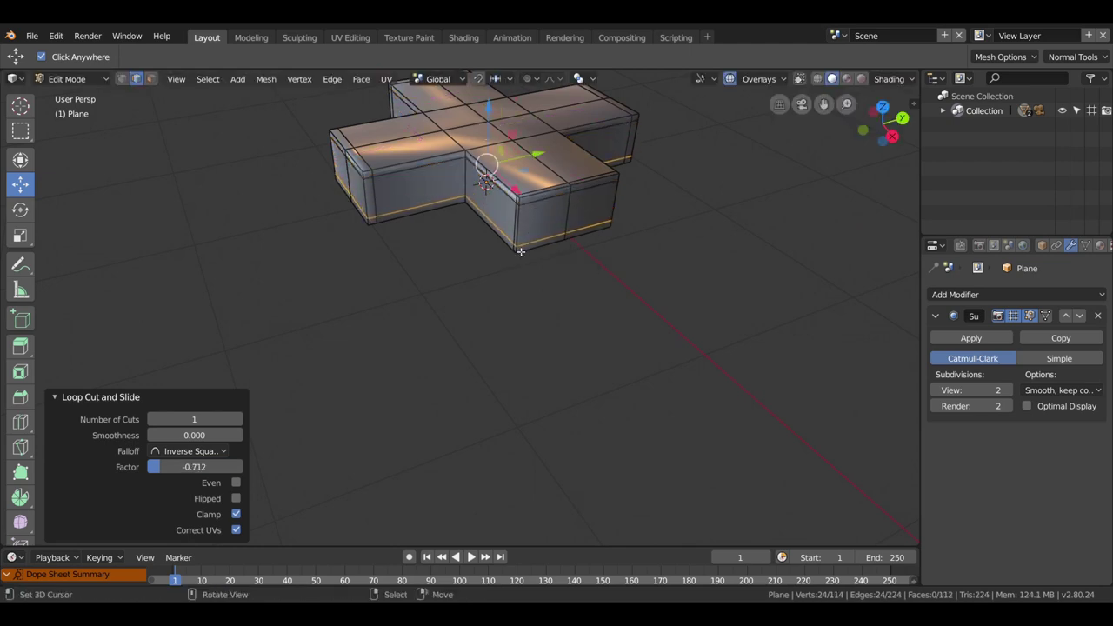
# Preview the smoothed cross in Object Mode from several angles, then return to Edit Mode.
pyautogui.moveTo(520, 251)
pyautogui.mouseDown(button='middle')
pyautogui.moveTo(614, 308)
pyautogui.moveTo(589, 315)
pyautogui.mouseUp(button='middle')
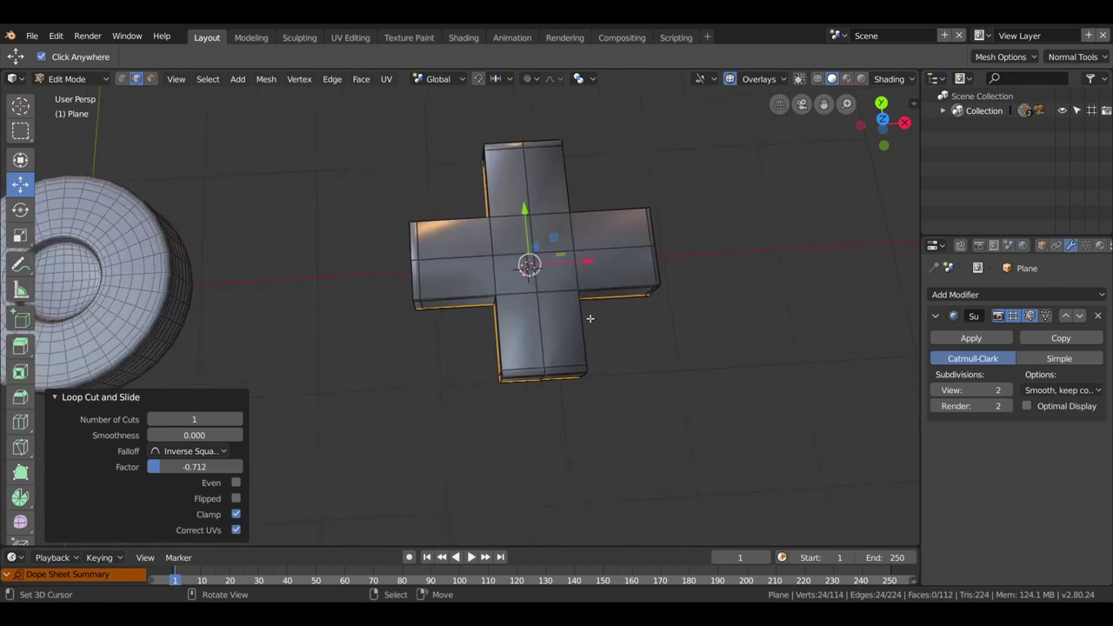
pyautogui.scroll(5, 588, 317)
pyautogui.scroll(-3, 588, 320)
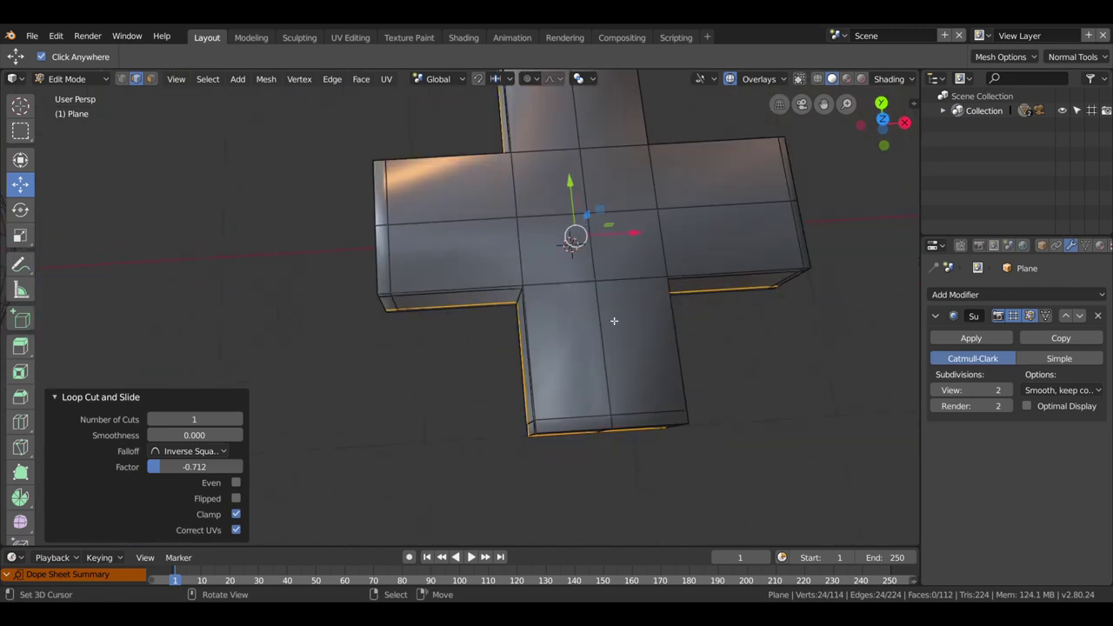
pyautogui.press('Tab')
pyautogui.moveTo(642, 273)
pyautogui.mouseDown(button='middle')
pyautogui.moveTo(581, 279)
pyautogui.moveTo(634, 274)
pyautogui.moveTo(642, 227)
pyautogui.moveTo(579, 247)
pyautogui.moveTo(596, 289)
pyautogui.moveTo(650, 302)
pyautogui.moveTo(612, 290)
pyautogui.moveTo(715, 211)
pyautogui.mouseUp(button='middle')
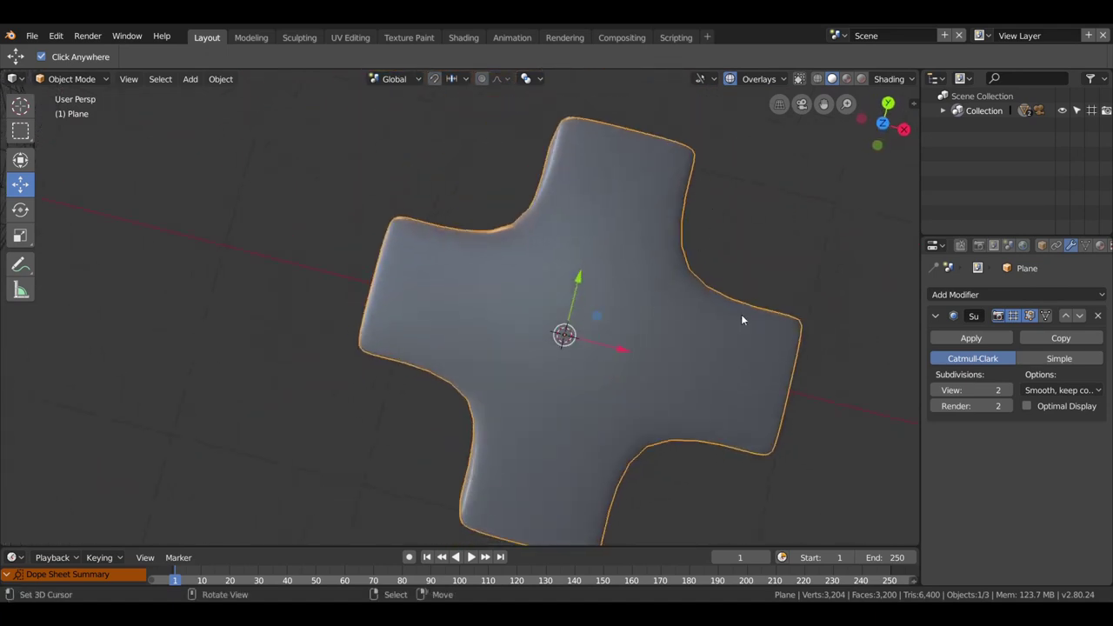
pyautogui.press('Tab')
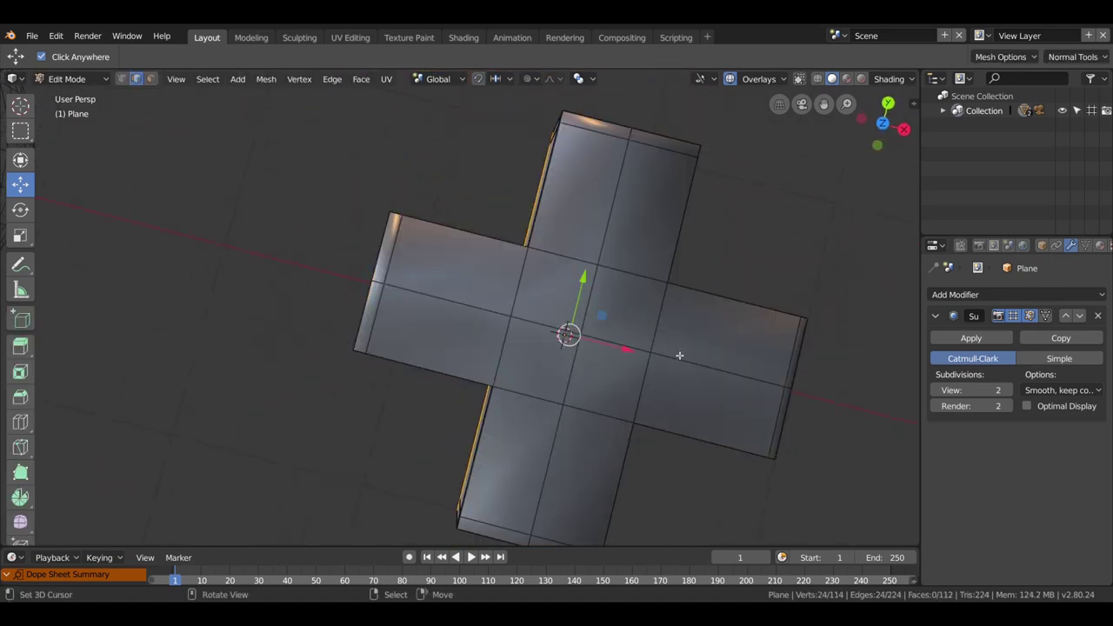
# Add support loops across the right and top arms near the centre, undoing a stray horizontal cut.
pyautogui.hotkey('ctrl', 'r')
pyautogui.click(680, 354)
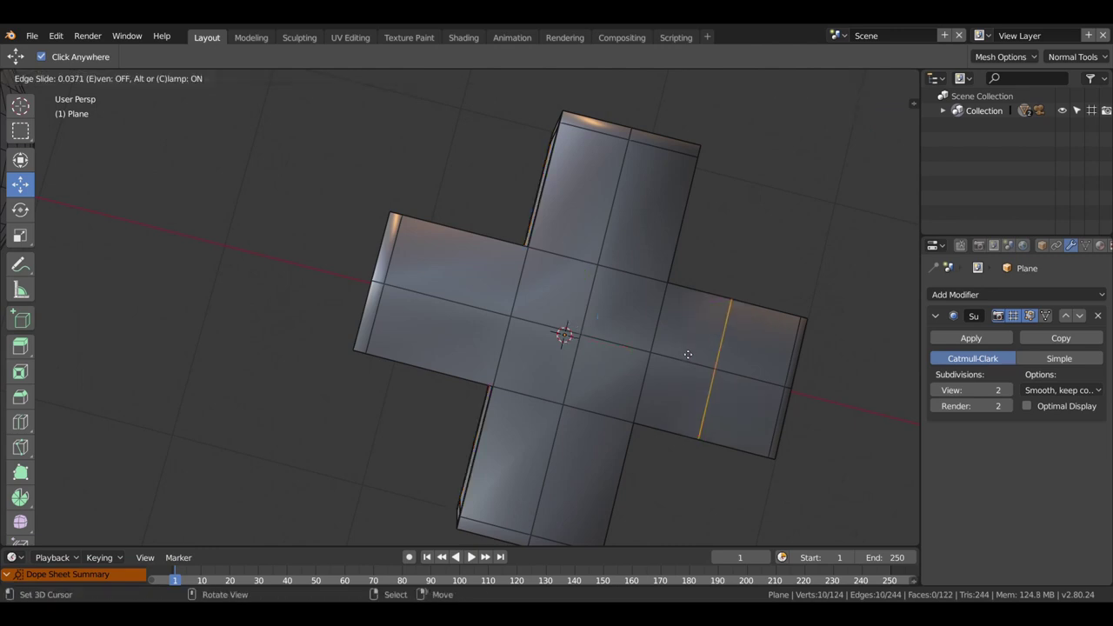
pyautogui.click(634, 335)
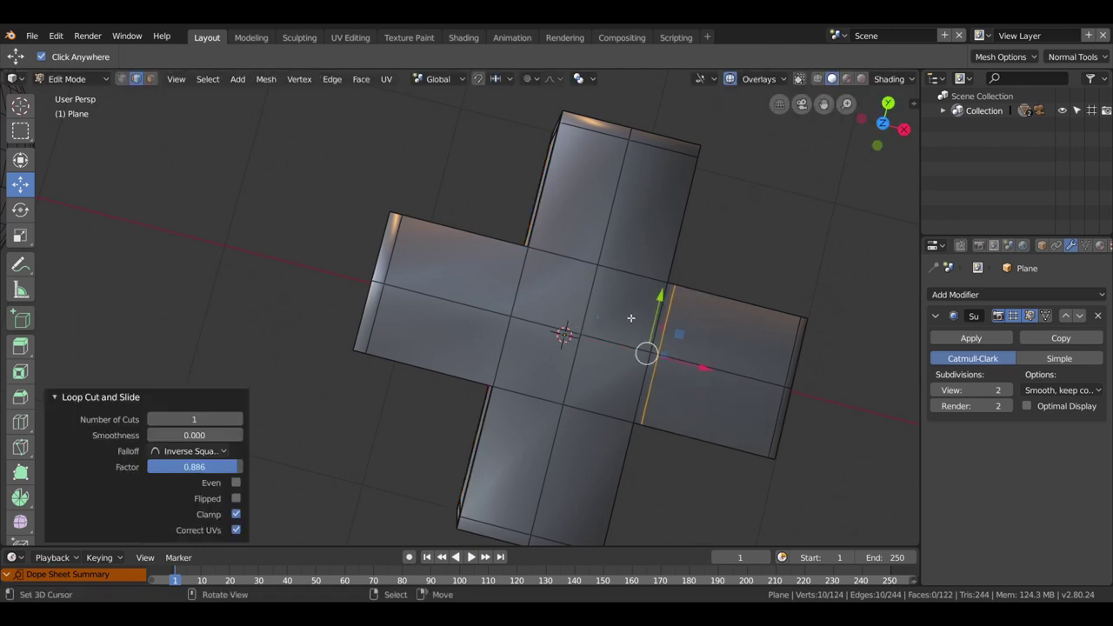
pyautogui.click(612, 201)
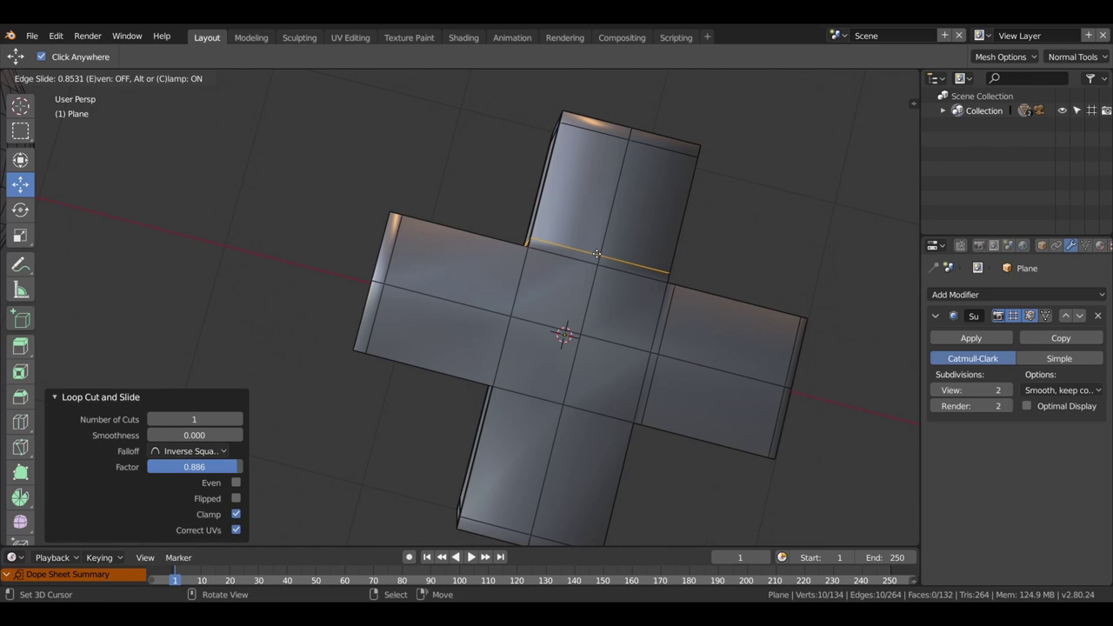
pyautogui.click(597, 254)
pyautogui.hotkey('ctrl', 'r')
pyautogui.click(501, 275)
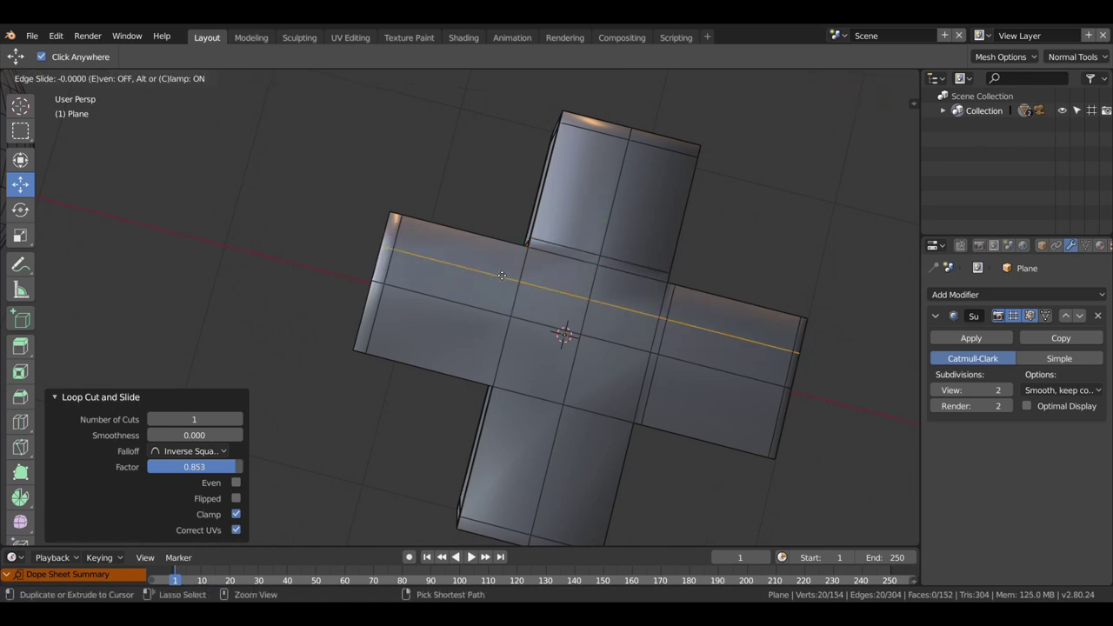
pyautogui.click(502, 275)
pyautogui.hotkey('ctrl', 'z')
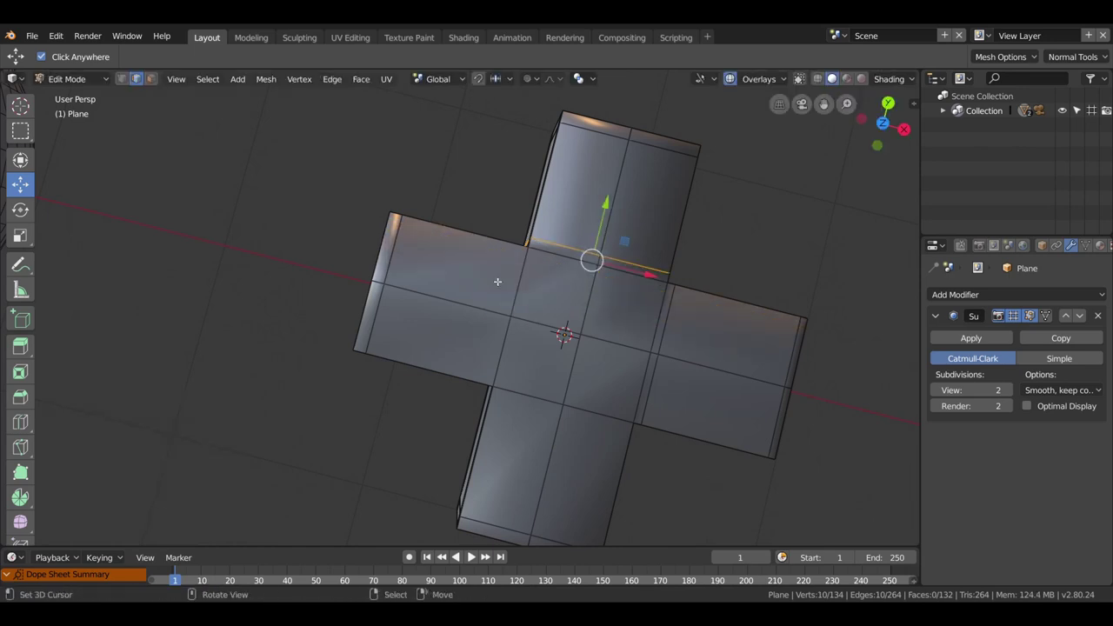
# Add support loops across the left and bottom arms, slid toward the central square.
pyautogui.hotkey('ctrl', 'r')
pyautogui.click(509, 261)
pyautogui.rightClick(509, 261)
pyautogui.press('g')
pyautogui.press('g')
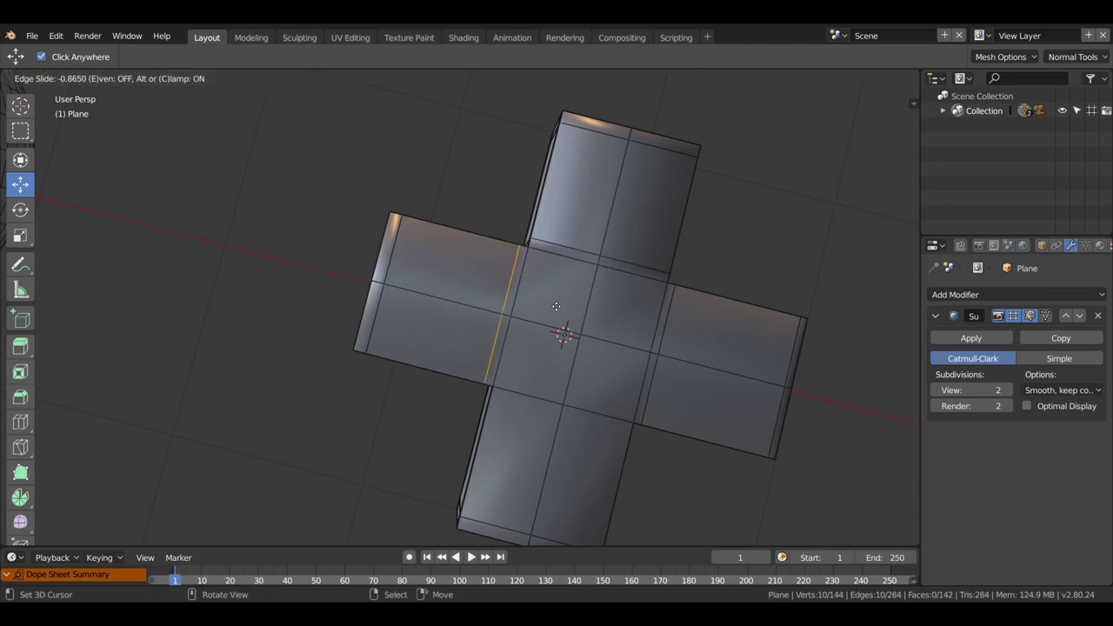
pyautogui.click(499, 316)
pyautogui.hotkey('ctrl', 'r')
pyautogui.click(503, 417)
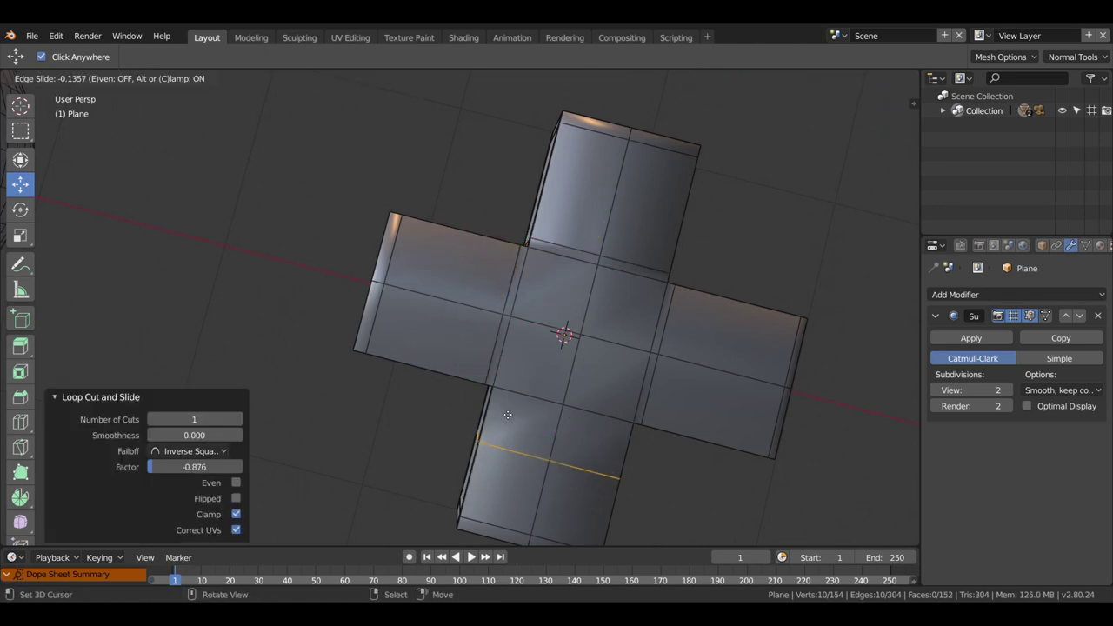
pyautogui.click(530, 372)
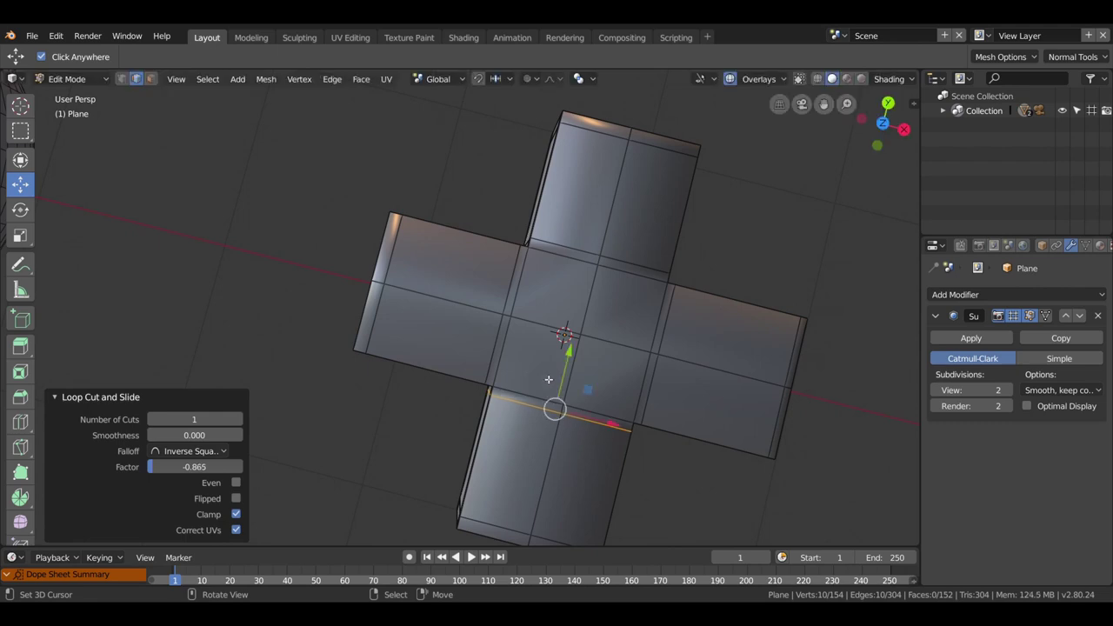
pyautogui.scroll(-3, 531, 372)
# Check the cross in Object Mode from lower and top angles, then return to Edit Mode.
pyautogui.press('Tab')
pyautogui.moveTo(610, 387)
pyautogui.mouseDown(button='middle')
pyautogui.moveTo(661, 341)
pyautogui.moveTo(574, 328)
pyautogui.mouseUp(button='middle')
pyautogui.moveTo(569, 331)
pyautogui.mouseDown(button='middle')
pyautogui.moveTo(666, 320)
pyautogui.moveTo(641, 343)
pyautogui.moveTo(632, 376)
pyautogui.moveTo(591, 360)
pyautogui.moveTo(638, 337)
pyautogui.moveTo(495, 279)
pyautogui.mouseUp(button='middle')
pyautogui.press('Tab')
pyautogui.scroll(3, 641, 342)
pyautogui.scroll(3, 642, 341)
pyautogui.scroll(-2, 641, 342)
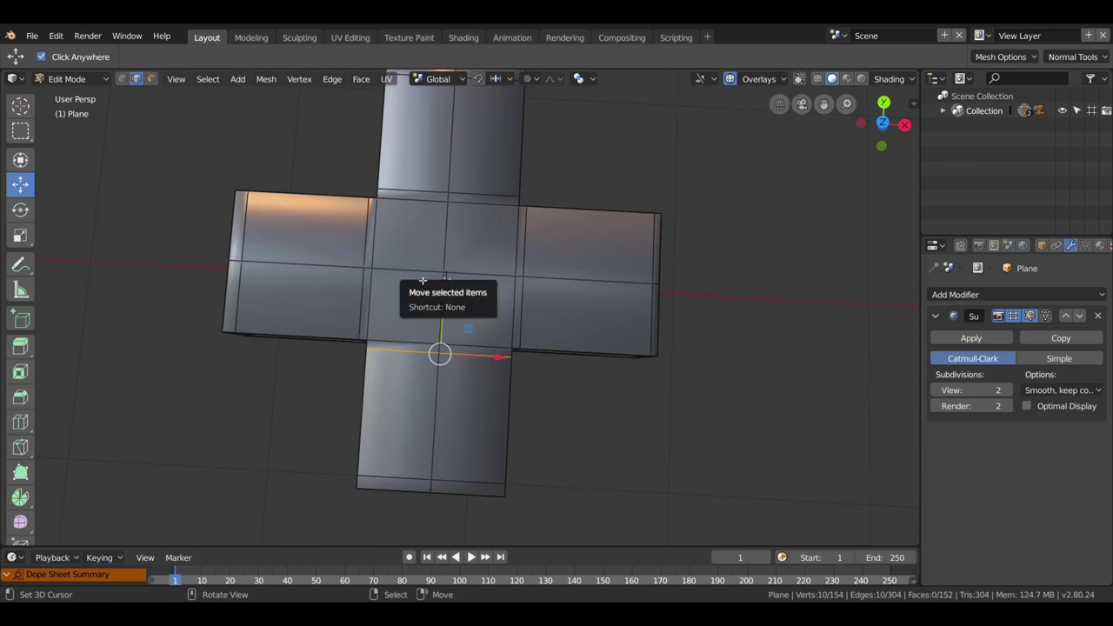
# Connect both pairs of opposite corners of the centre square with crossing diagonal edges.
pyautogui.scroll(1, 486, 275)
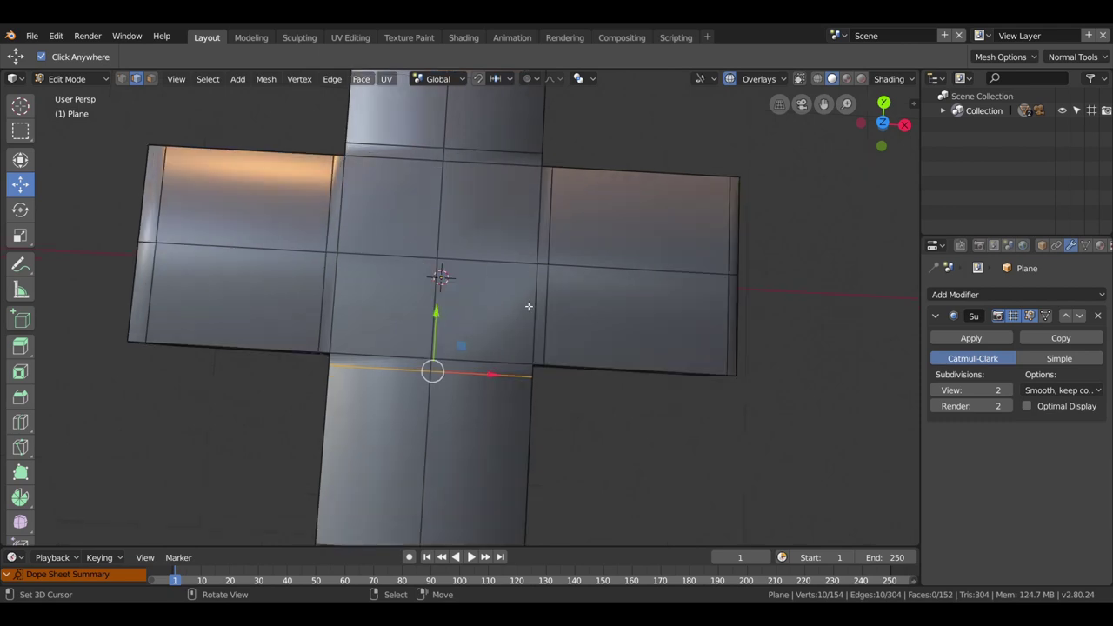
pyautogui.click(121, 79)
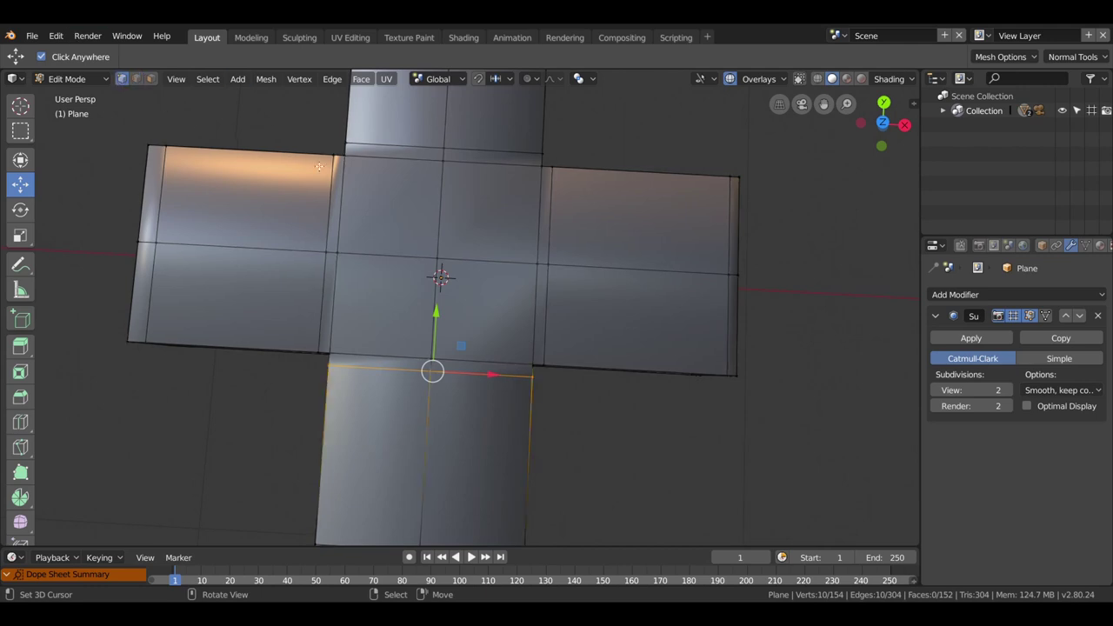
pyautogui.click(354, 163)
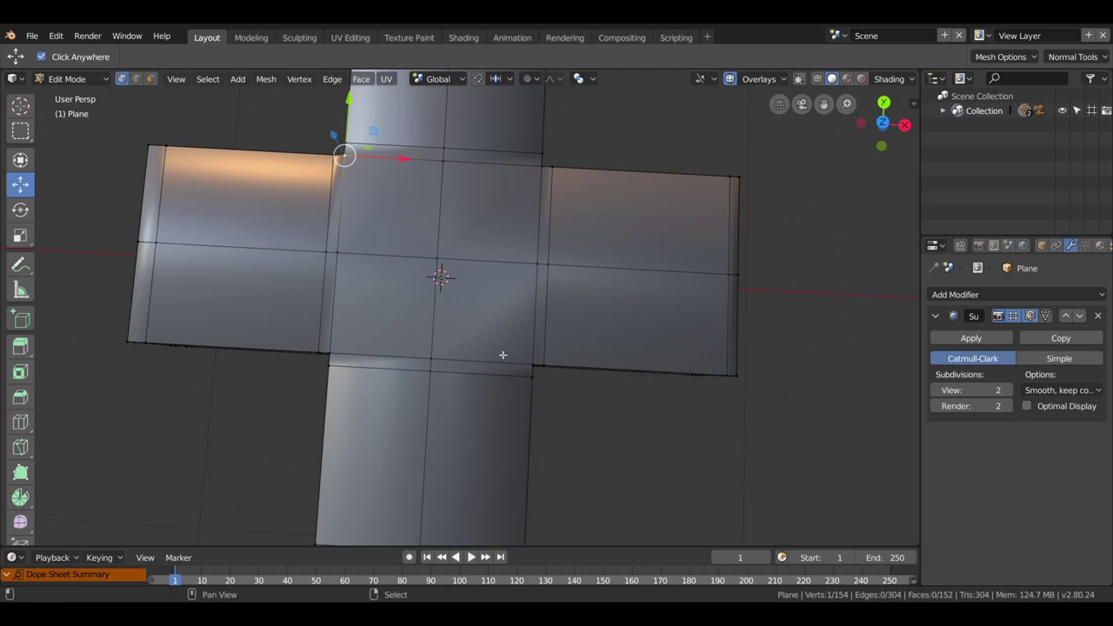
pyautogui.keyDown('shift'); pyautogui.click(530, 365); pyautogui.keyUp('shift')
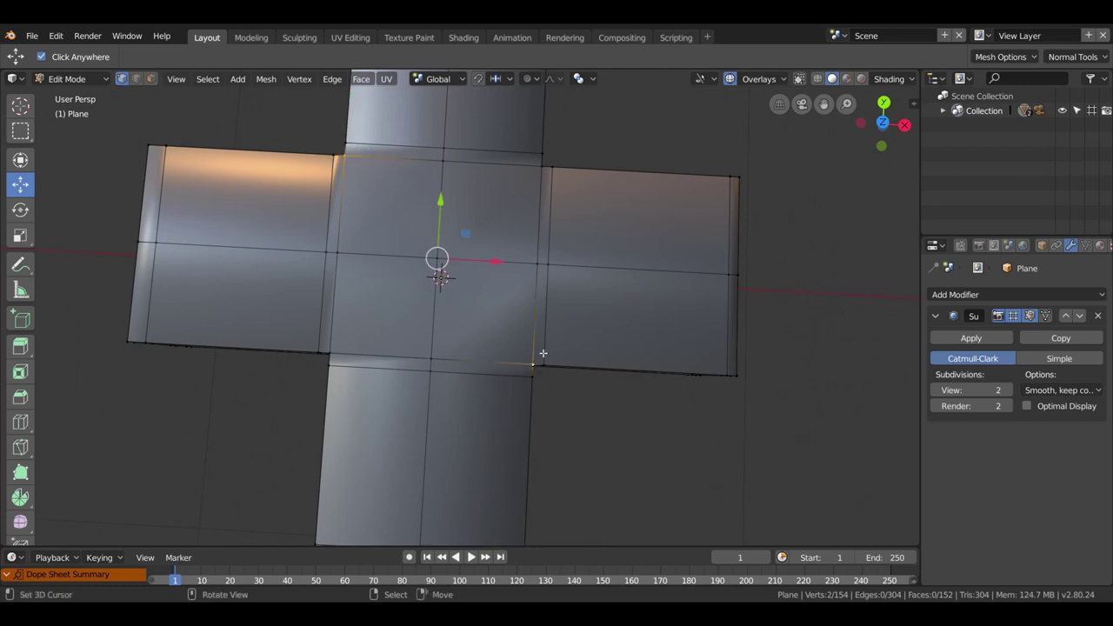
pyautogui.press('j')
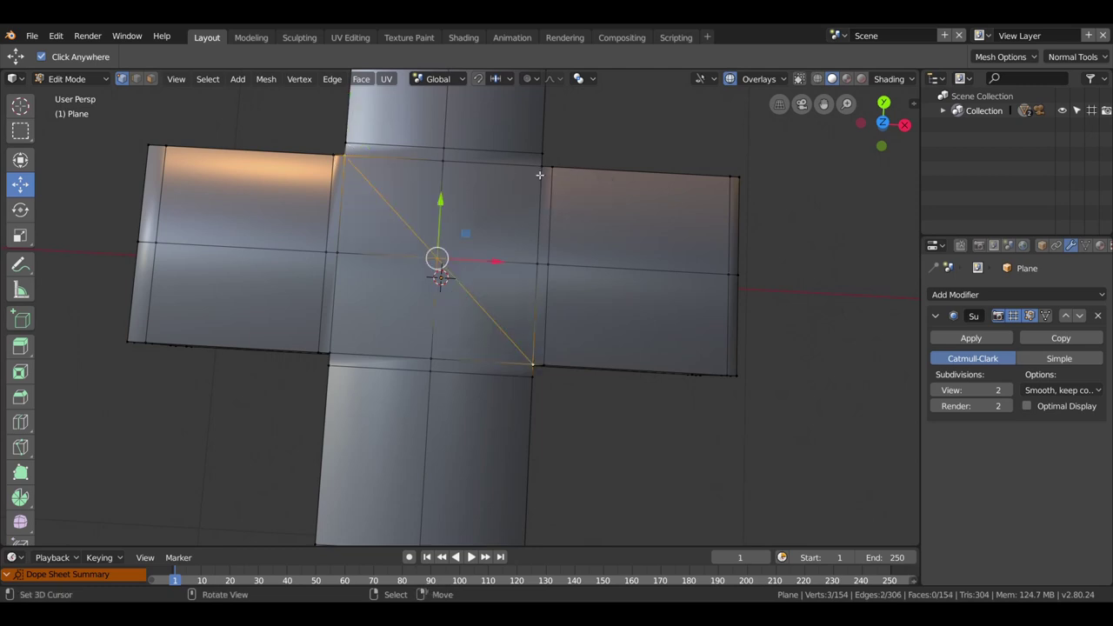
pyautogui.click(541, 166)
pyautogui.keyDown('shift'); pyautogui.click(332, 354); pyautogui.keyUp('shift')
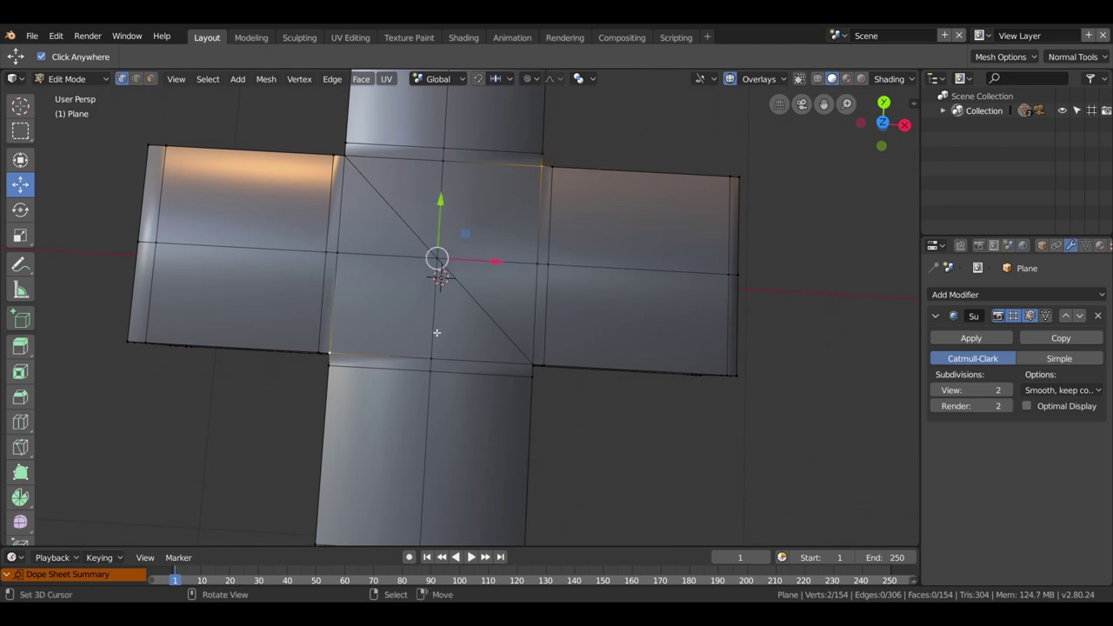
pyautogui.press('j')
# In edge mode, select edges near the square's top, including the centre-to-top edge.
pyautogui.click(135, 78)
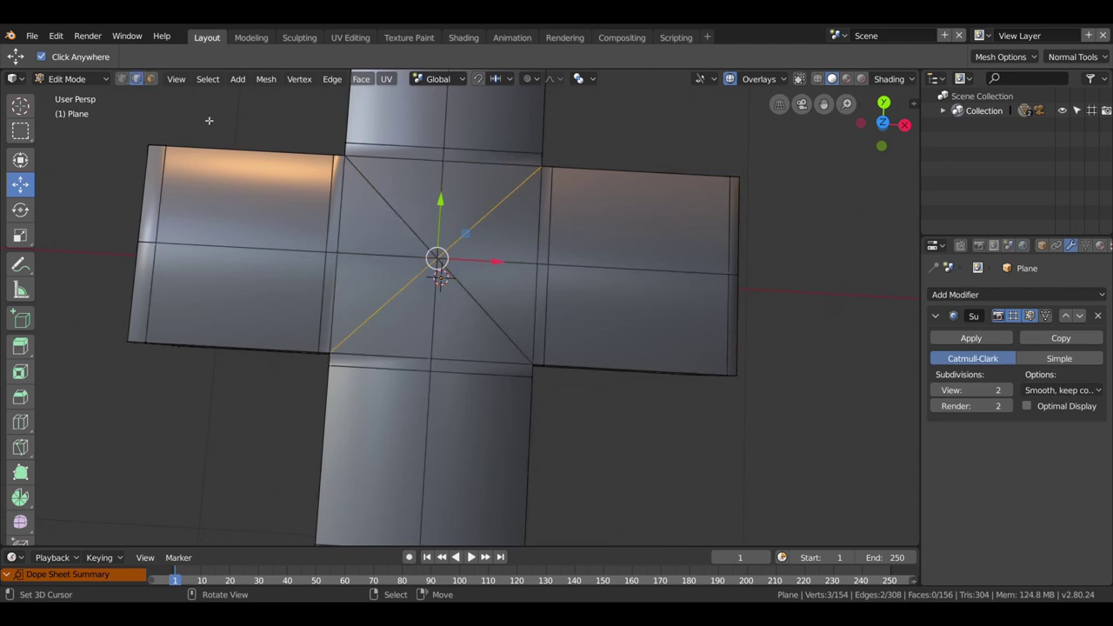
pyautogui.click(481, 171)
pyautogui.click(450, 186)
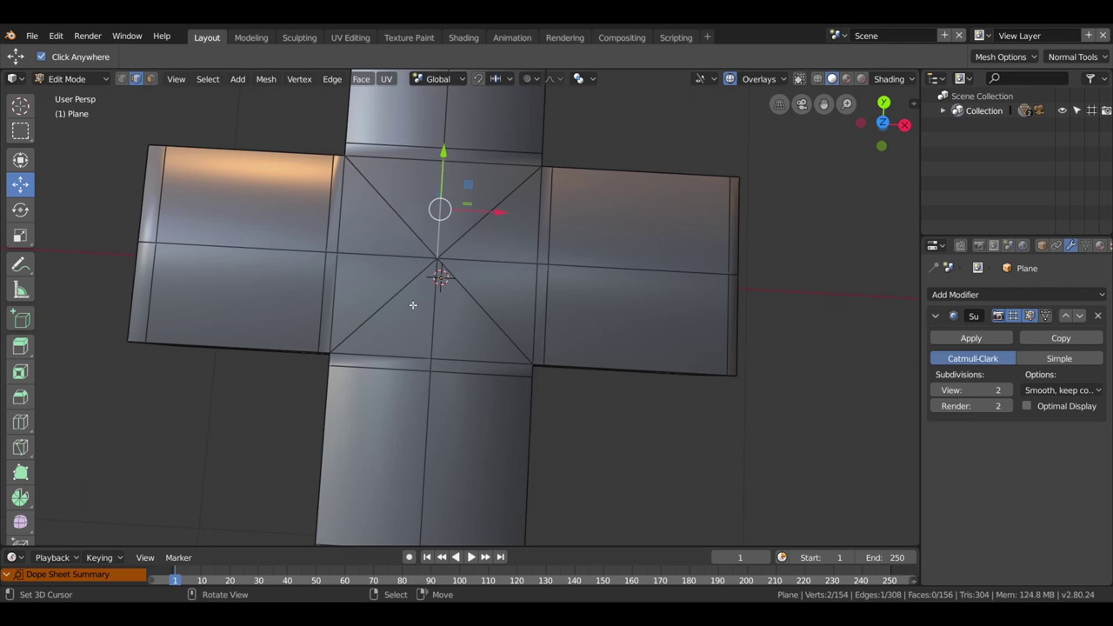
# Vertex-bevel the centre vertex by 0.217 into a small octagon.
pyautogui.click(121, 78)
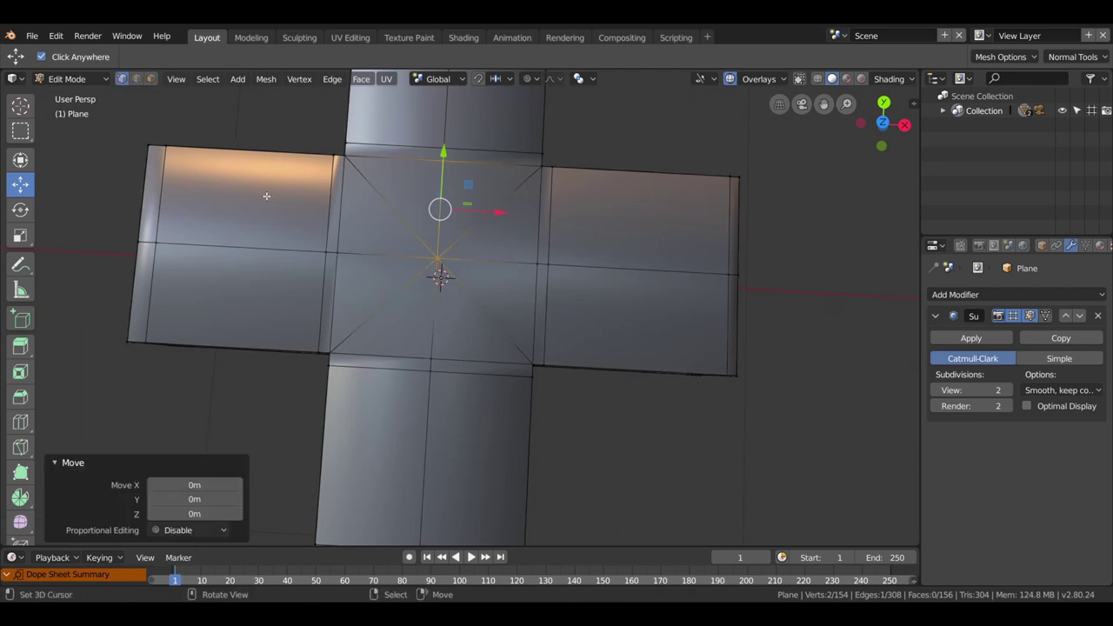
pyautogui.click(442, 262)
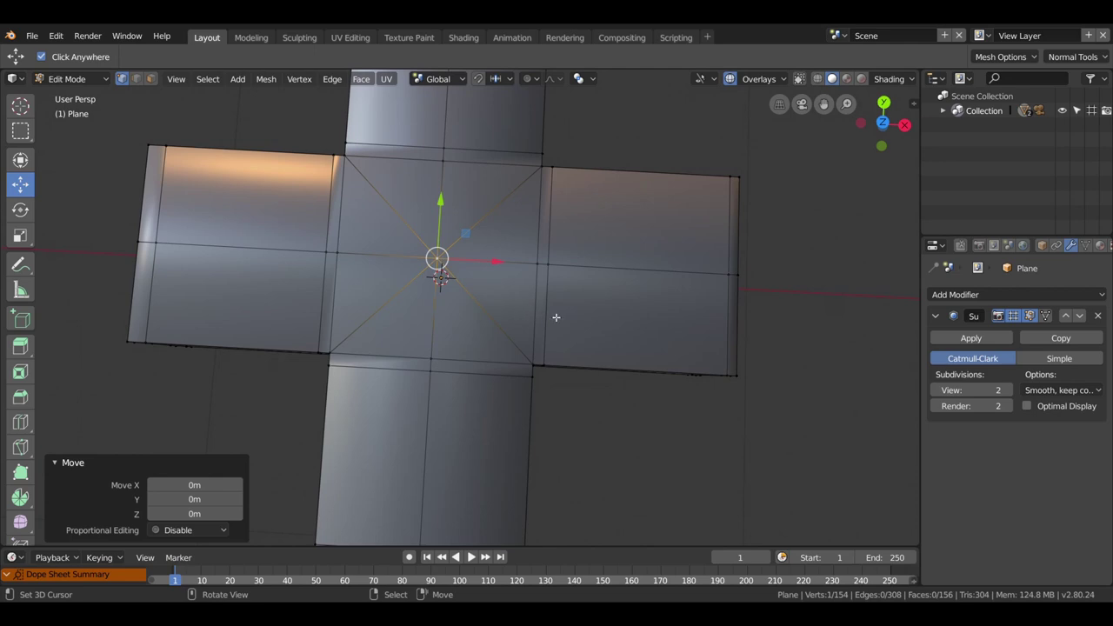
pyautogui.hotkey('ctrl', 'shift', 'b')
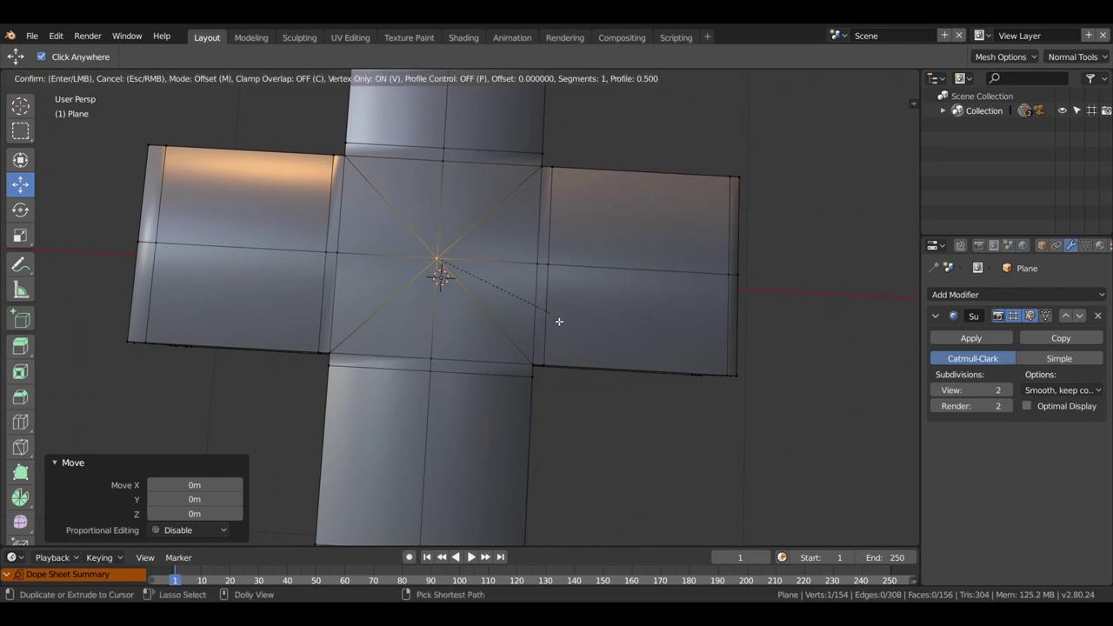
pyautogui.click(594, 381)
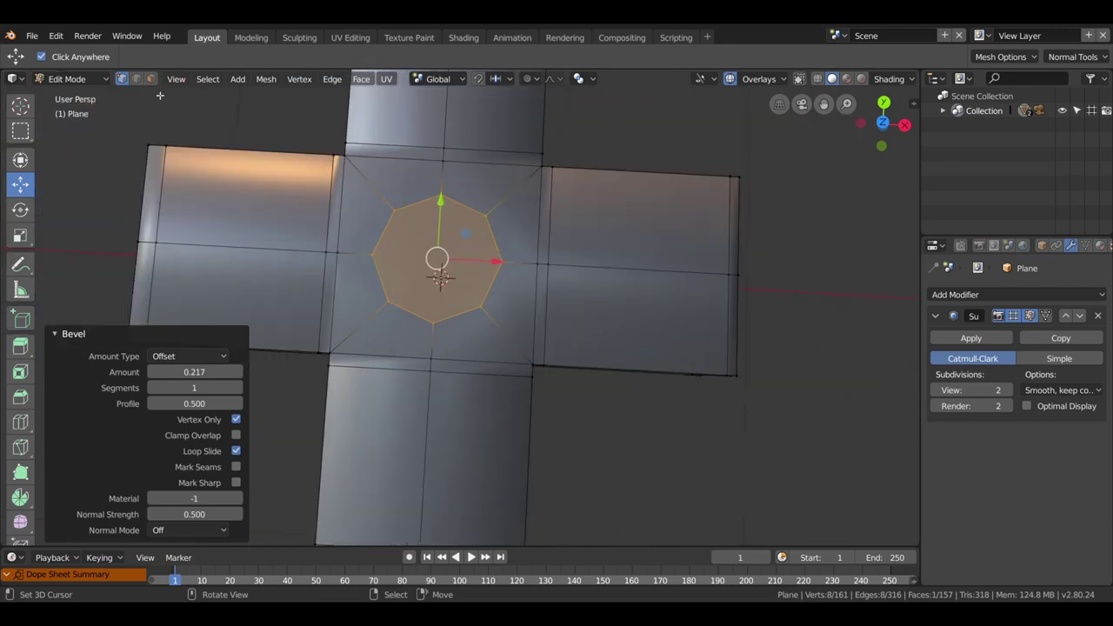
# In edge mode, select the edges above the octagon, including its upper-left edge.
pyautogui.click(136, 78)
pyautogui.click(368, 180)
pyautogui.click(380, 161)
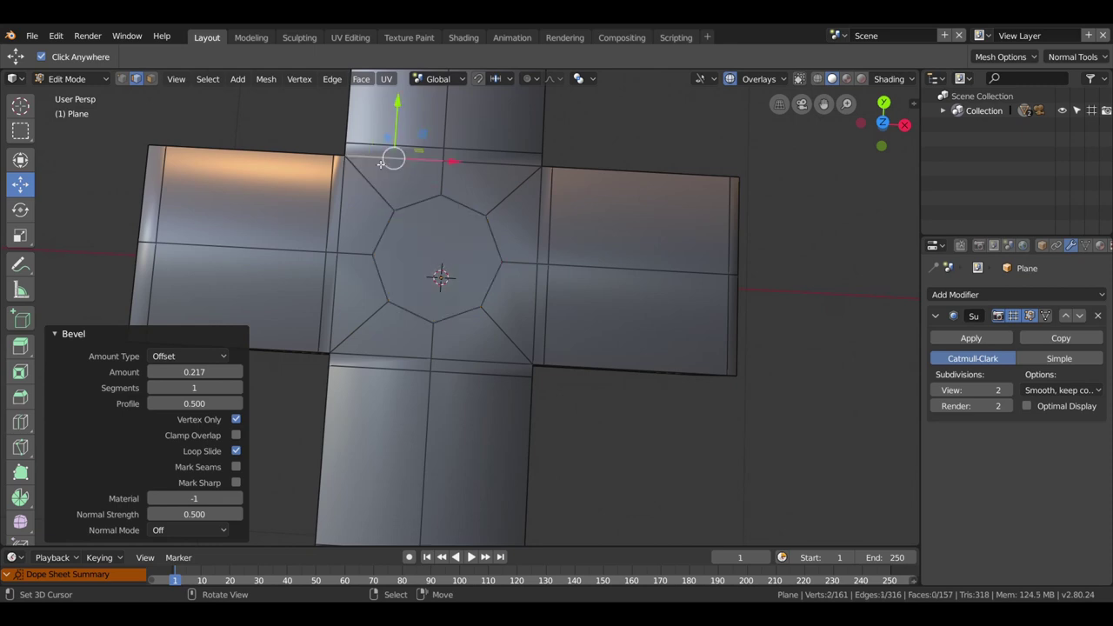
pyautogui.click(451, 180)
pyautogui.click(425, 202)
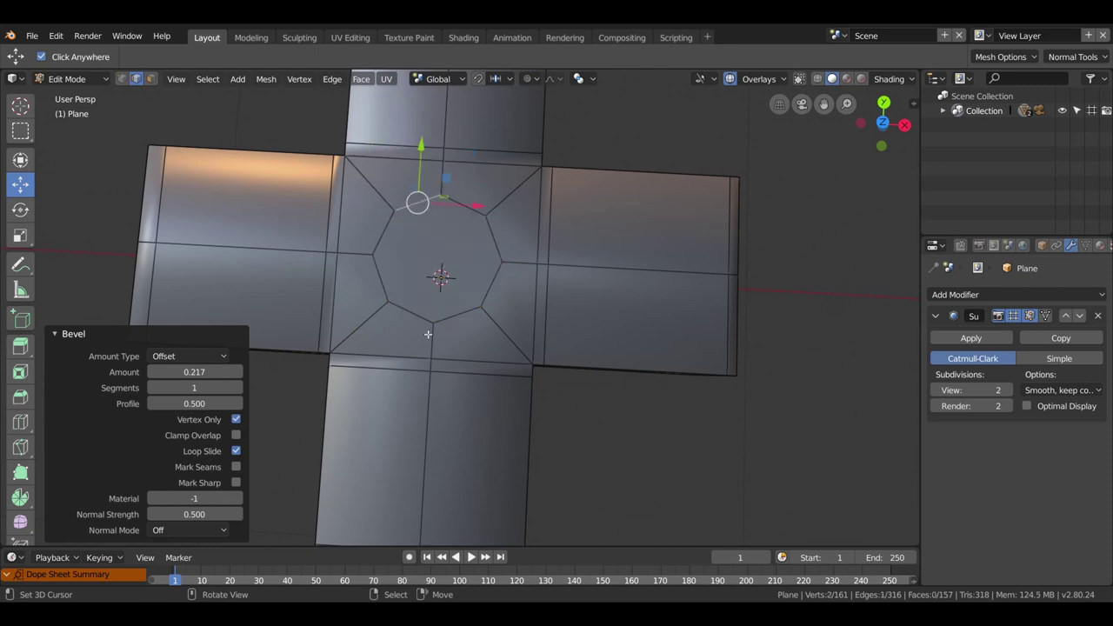
pyautogui.scroll(-2, 541, 269)
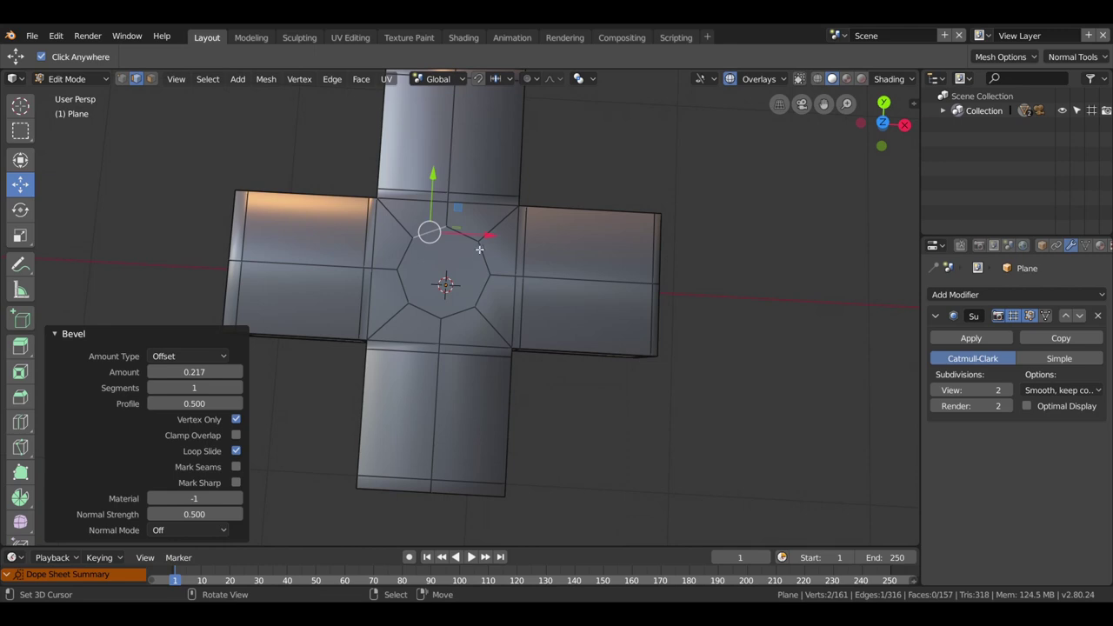
# Orbit around the cross mesh and briefly preview its smoothed result outside Edit Mode.
pyautogui.scroll(4, 479, 249)
pyautogui.scroll(-4, 479, 250)
pyautogui.moveTo(479, 249)
pyautogui.mouseDown(button='middle')
pyautogui.moveTo(506, 227)
pyautogui.moveTo(417, 249)
pyautogui.moveTo(474, 270)
pyautogui.moveTo(484, 304)
pyautogui.moveTo(546, 273)
pyautogui.mouseUp(button='middle')
pyautogui.scroll(3, 513, 298)
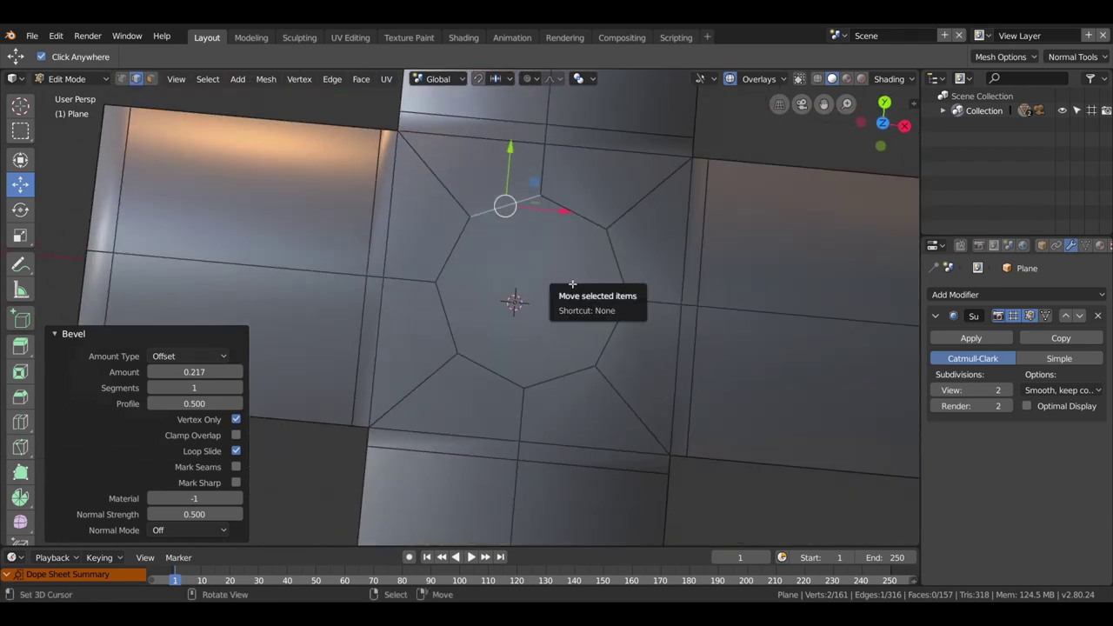
pyautogui.press('Tab')
pyautogui.scroll(-3, 600, 317)
pyautogui.press('Tab')
pyautogui.scroll(3, 617, 331)
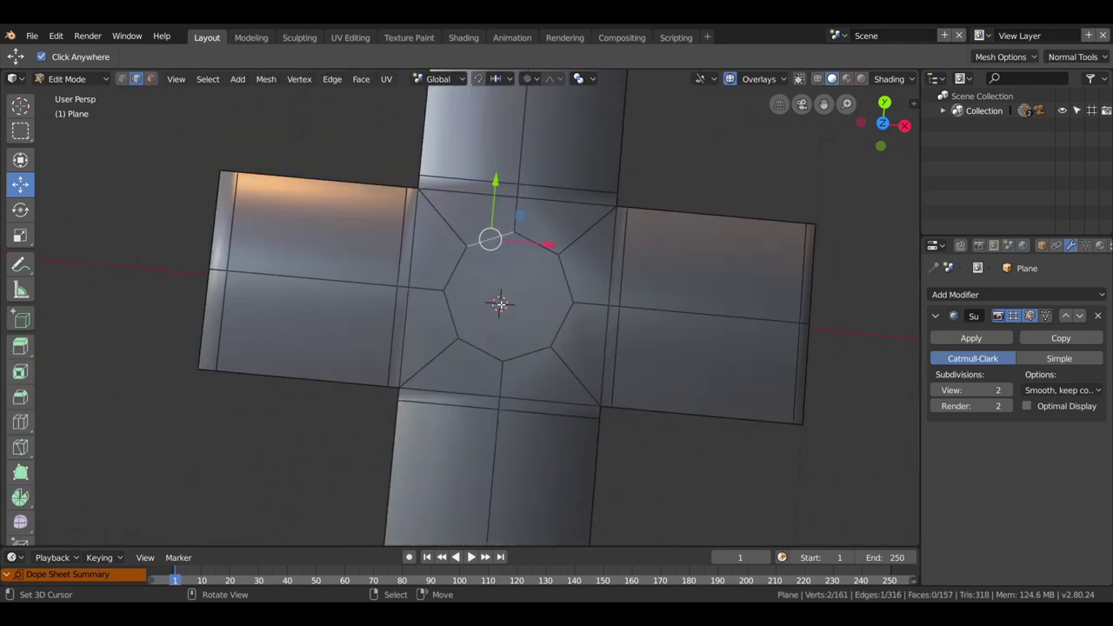
# Select several edges of the central octagon ring.
pyautogui.click(458, 306)
pyautogui.click(468, 344)
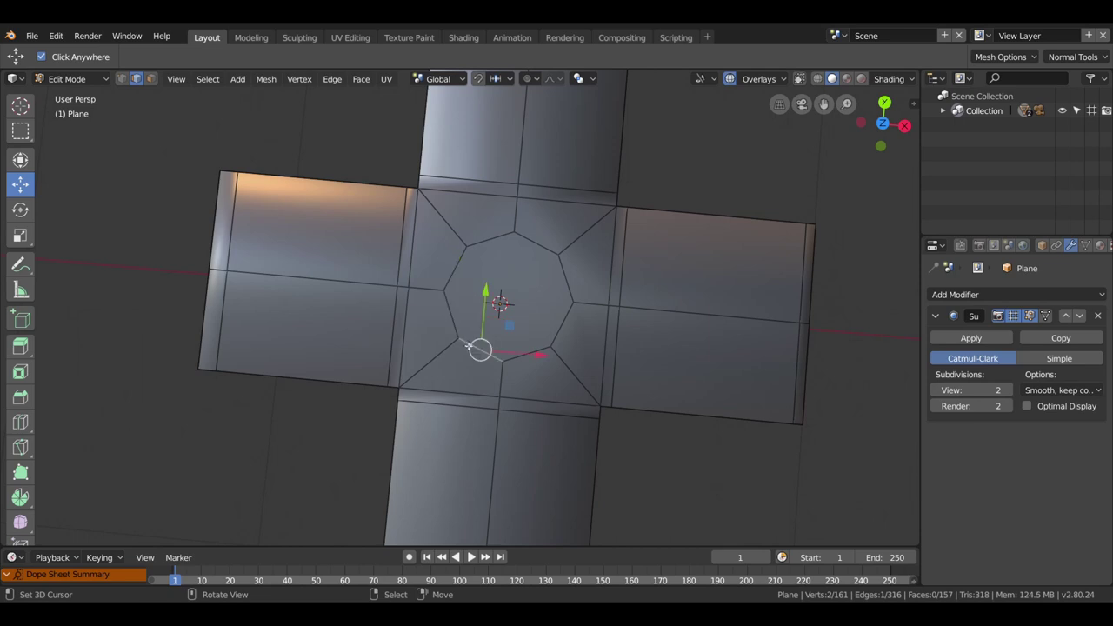
pyautogui.click(531, 358)
pyautogui.click(565, 333)
pyautogui.click(561, 271)
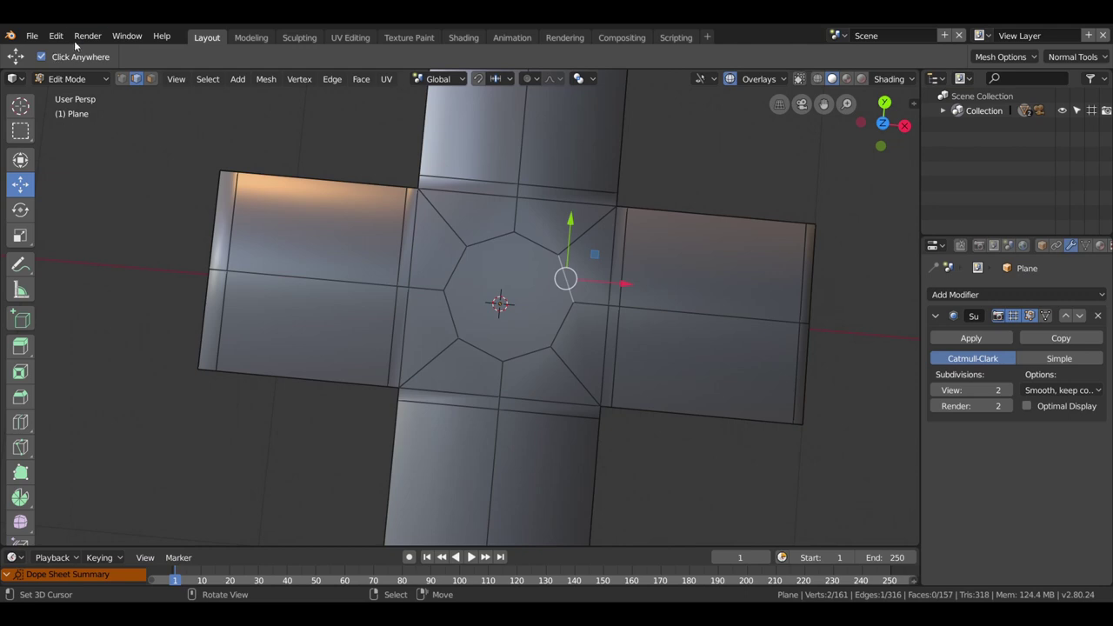
# In vertex select, join two opposite octagon vertices with J after undoing a misplaced first edge.
pyautogui.click(121, 78)
pyautogui.hotkey('ctrl', 'z')
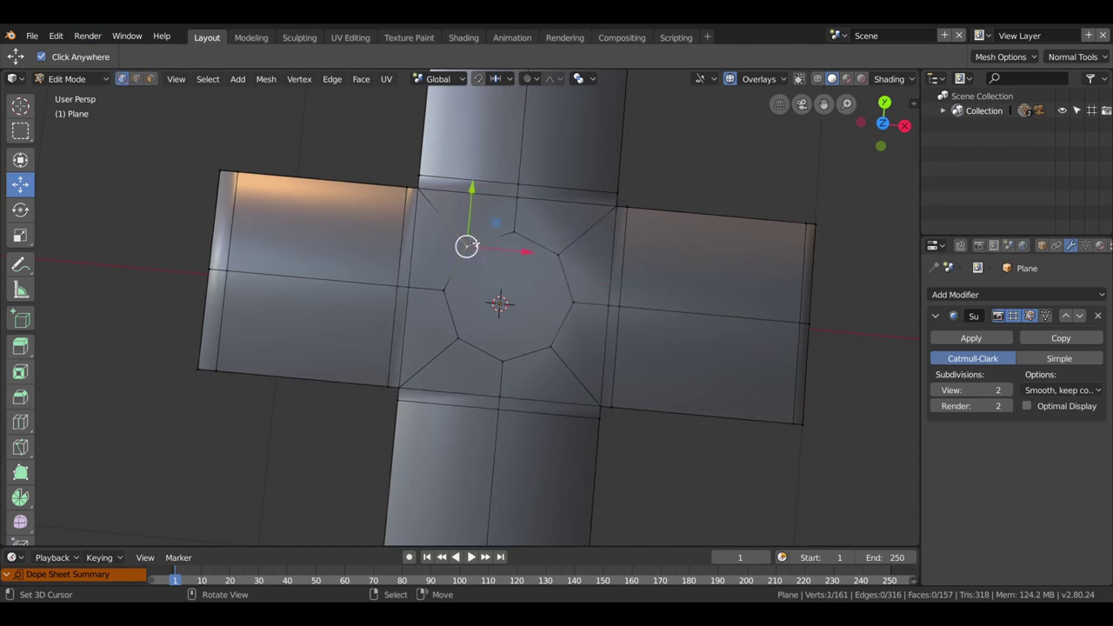
pyautogui.keyDown('shift'); pyautogui.click(555, 346); pyautogui.keyUp('shift')
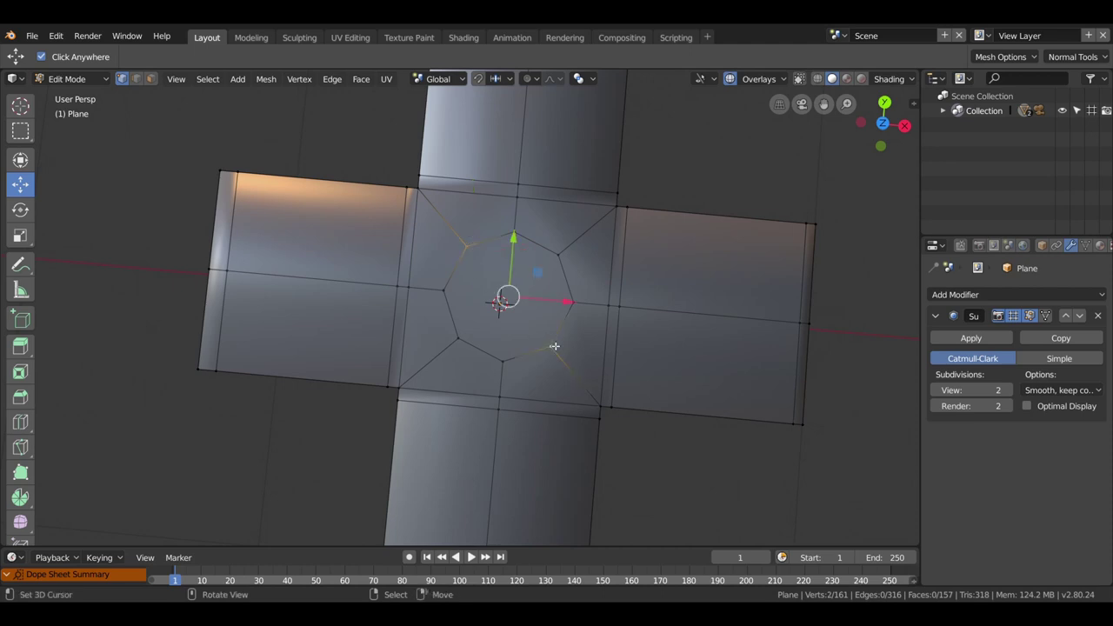
pyautogui.press('j')
pyautogui.hotkey('ctrl', 'z')
pyautogui.click(458, 338)
pyautogui.keyDown('shift'); pyautogui.click(551, 262); pyautogui.keyUp('shift')
pyautogui.press('j')
# Orbit to a tilted view, then start a Ctrl+R loop cut and cancel it.
pyautogui.scroll(2, 522, 324)
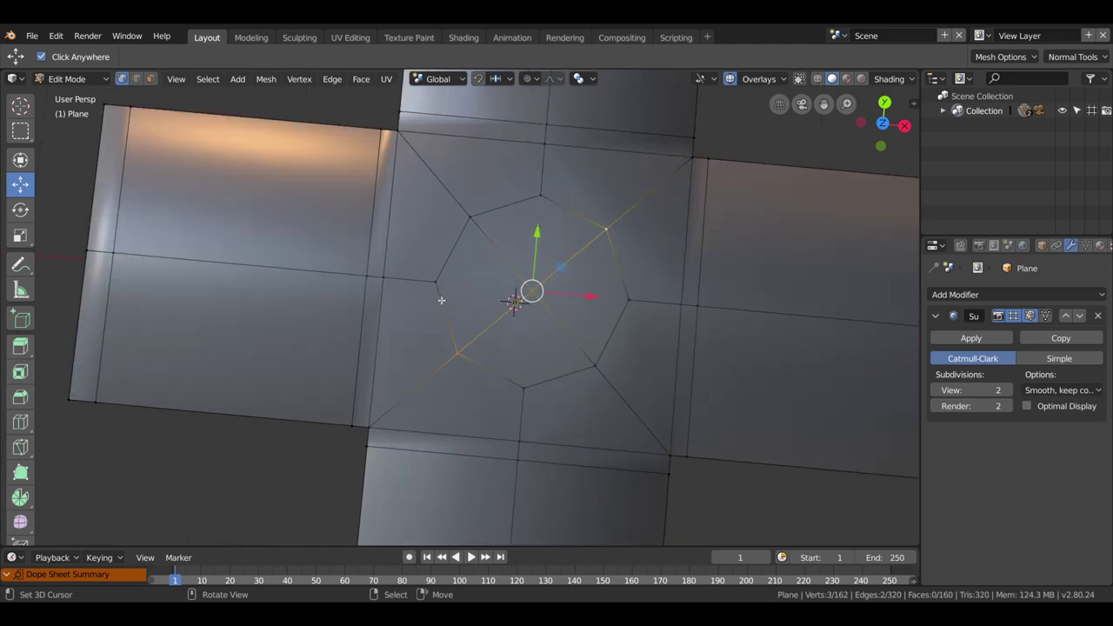
pyautogui.scroll(-2, 528, 294)
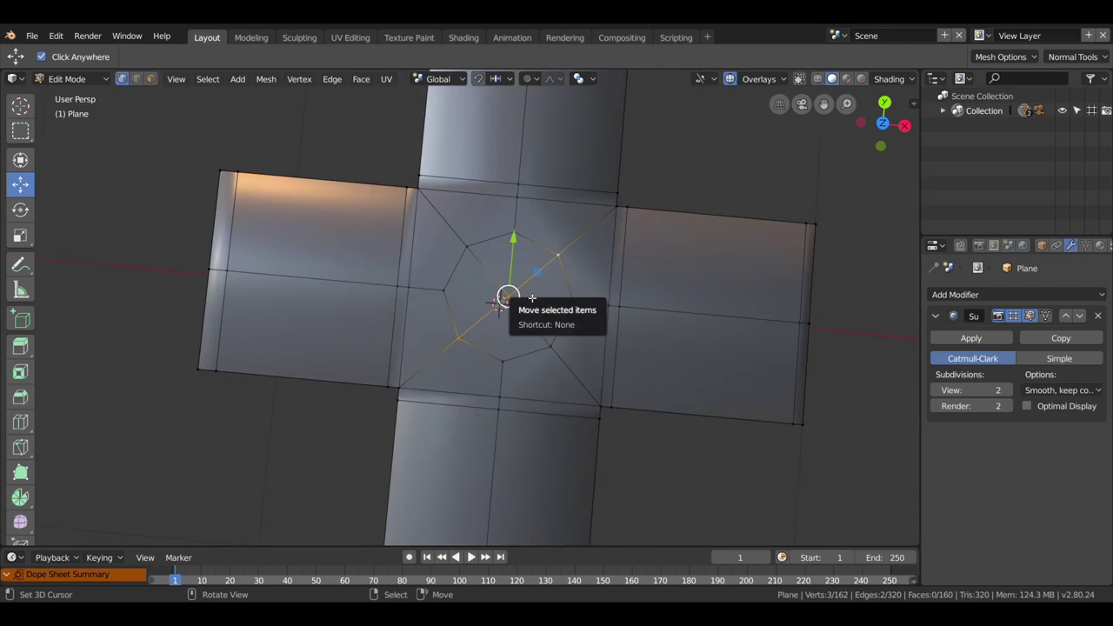
pyautogui.scroll(-3, 531, 298)
pyautogui.moveTo(592, 307)
pyautogui.mouseDown(button='middle')
pyautogui.moveTo(588, 261)
pyautogui.moveTo(527, 269)
pyautogui.moveTo(547, 278)
pyautogui.moveTo(508, 292)
pyautogui.mouseUp(button='middle')
pyautogui.scroll(3, 532, 287)
pyautogui.scroll(2, 534, 278)
pyautogui.scroll(-4, 535, 278)
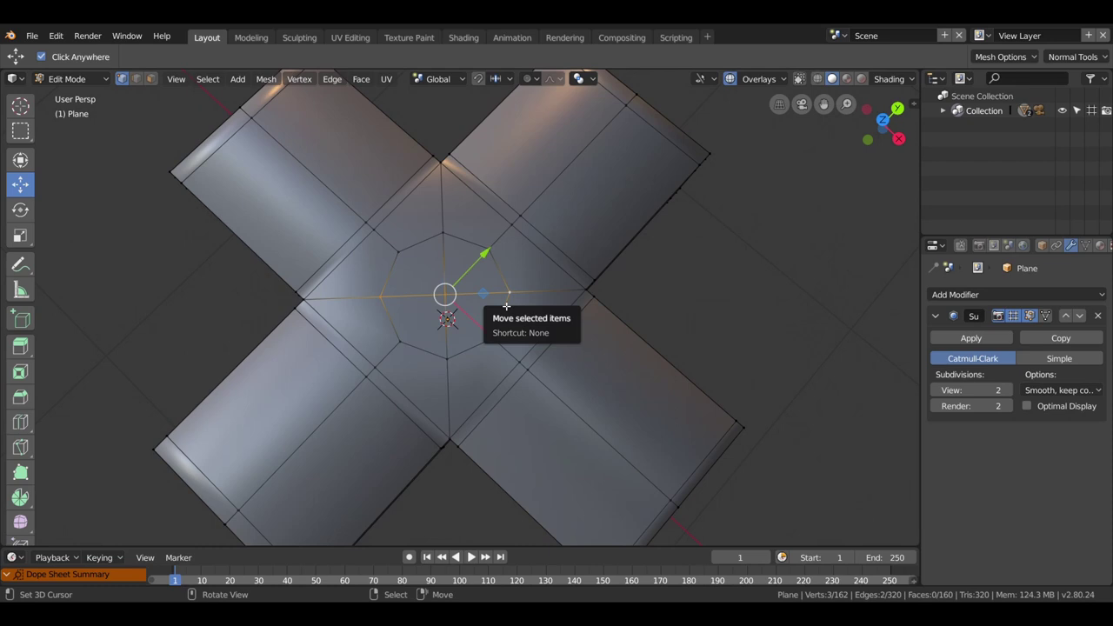
pyautogui.hotkey('ctrl', 'r')
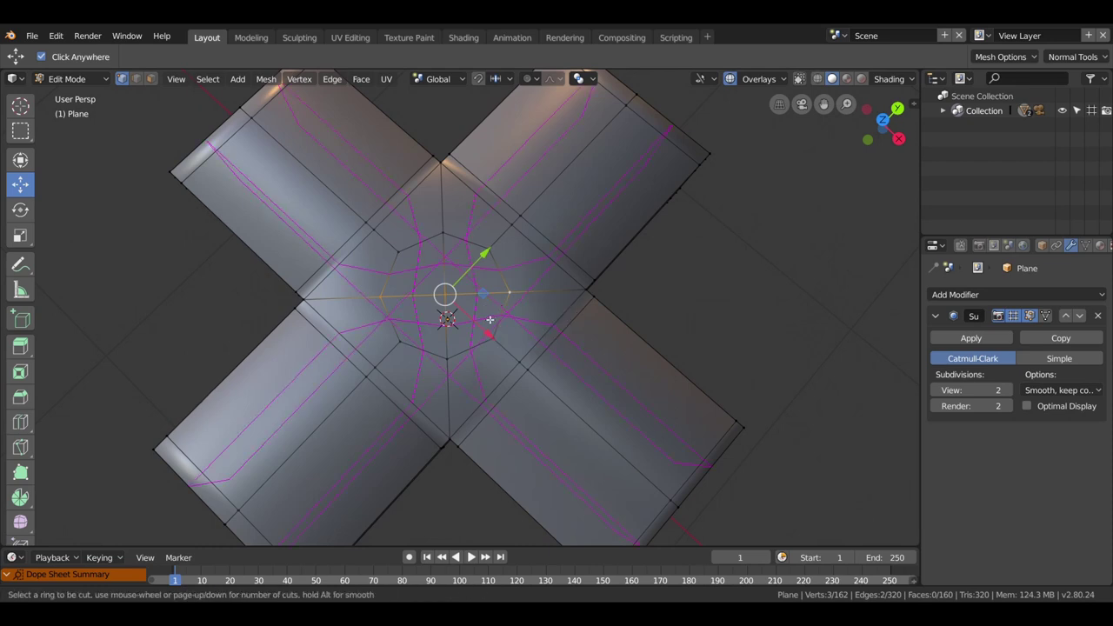
pyautogui.press('Escape')
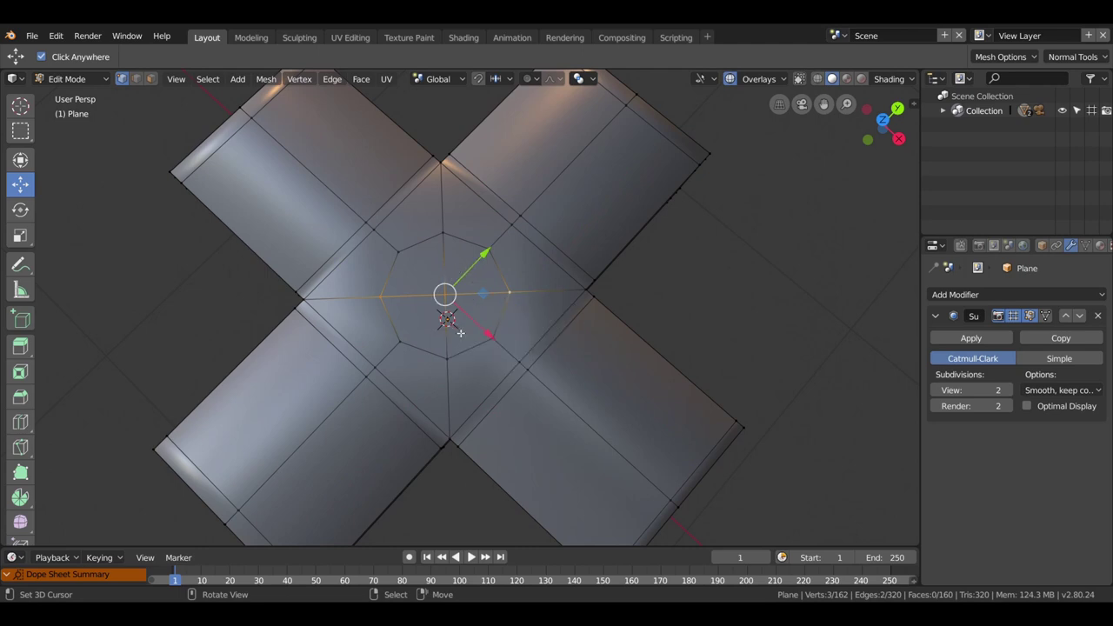
# Inset both octagon halves together by 2.967 cm at 0 depth, then frame the inset octagon.
pyautogui.click(151, 79)
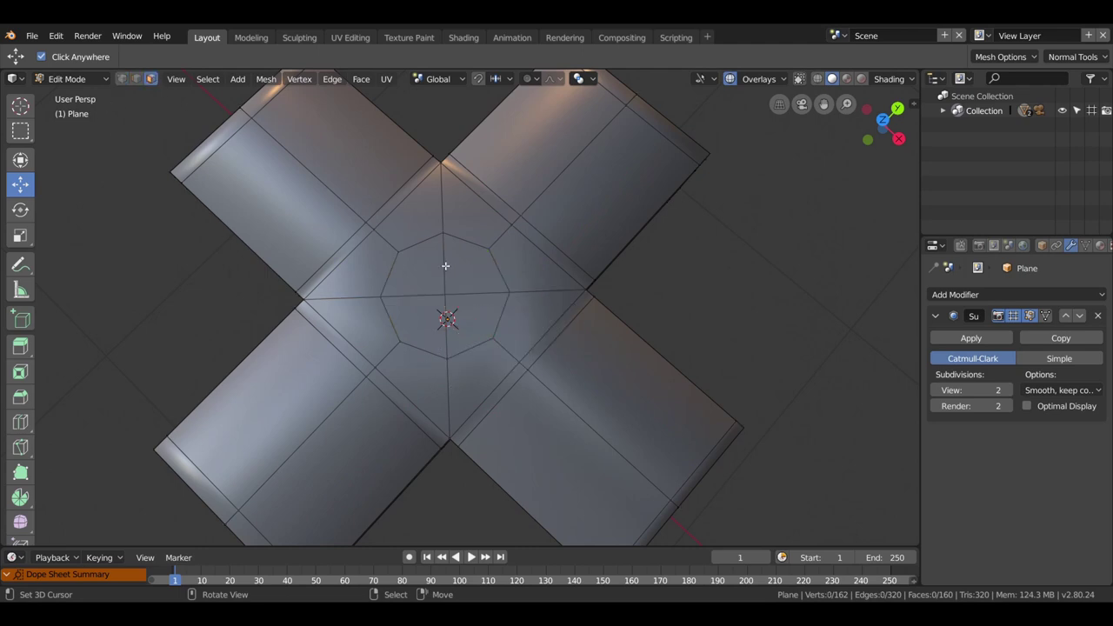
pyautogui.click(448, 265)
pyautogui.keyDown('shift'); pyautogui.click(470, 322); pyautogui.keyUp('shift')
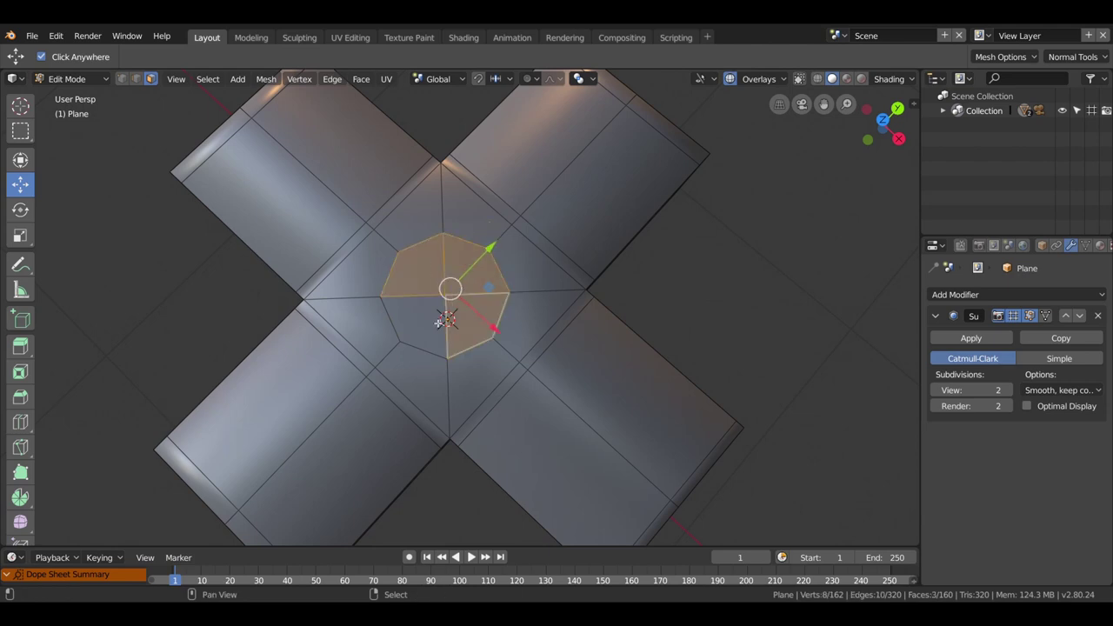
pyautogui.press('i')
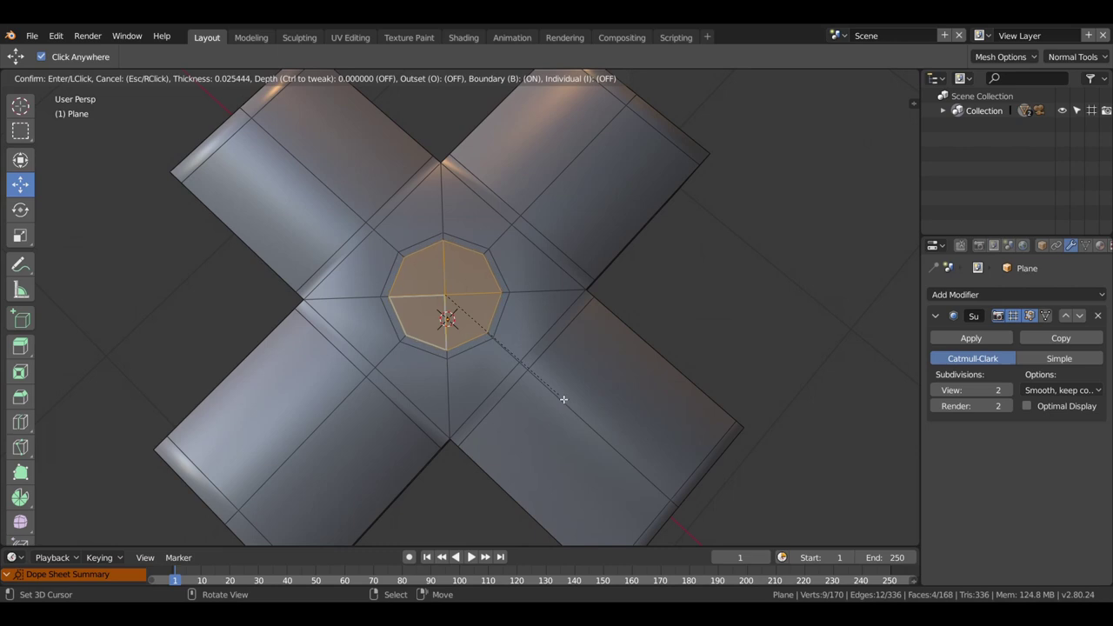
pyautogui.click(564, 399)
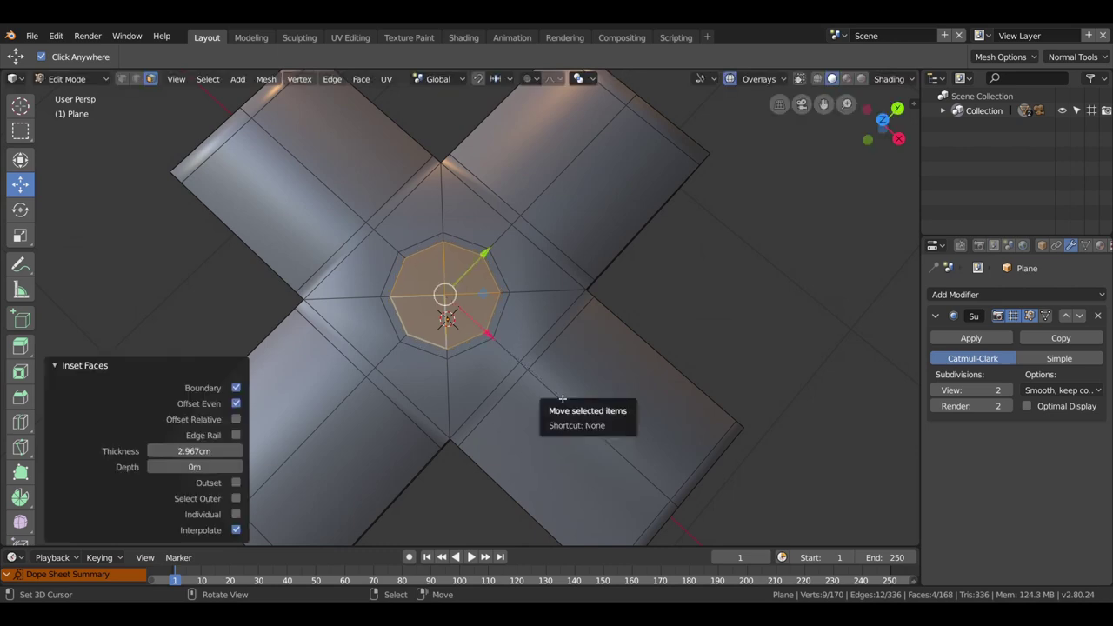
pyautogui.moveTo(540, 335); pyautogui.dragTo(539, 345, button='middle')
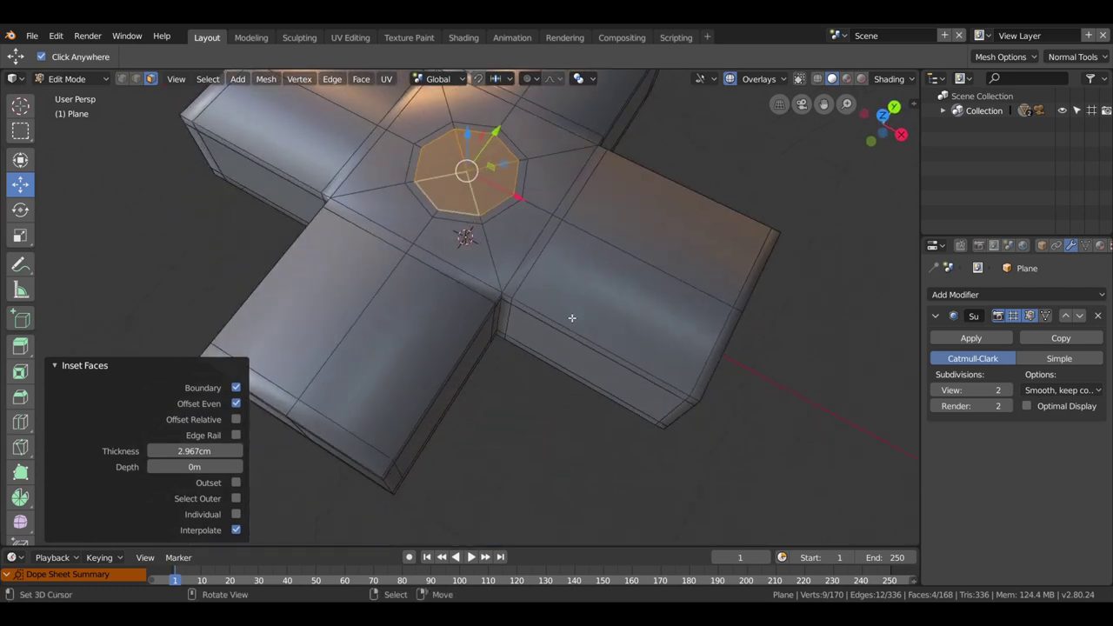
pyautogui.moveTo(539, 345); pyautogui.dragTo(574, 318, button='middle')
pyautogui.scroll(-2, 571, 318)
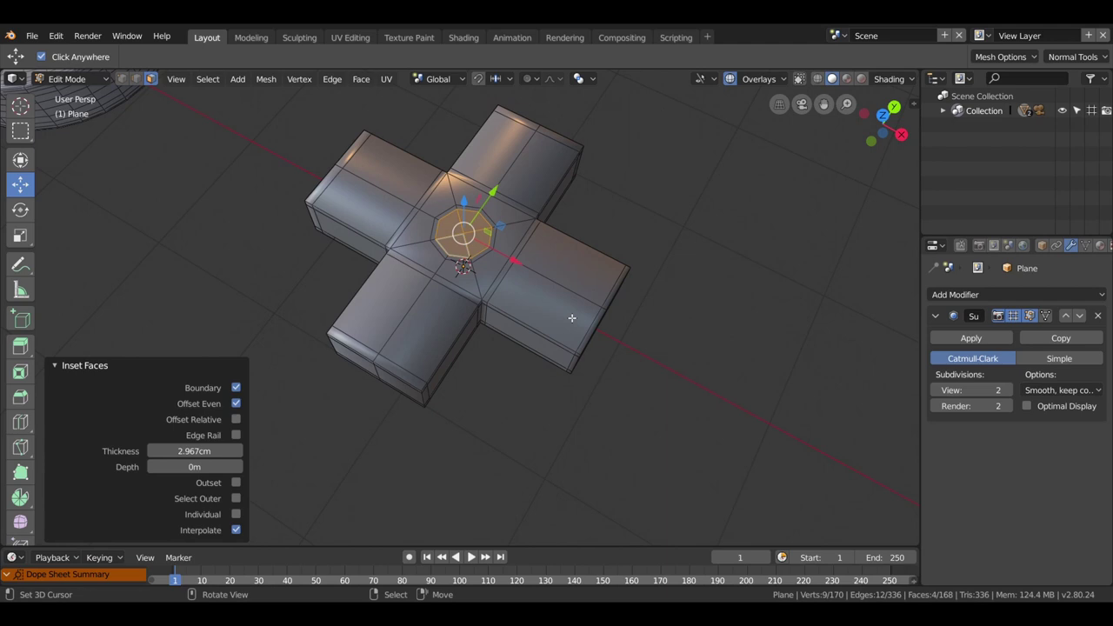
pyautogui.moveTo(592, 281)
pyautogui.mouseDown(button='middle')
pyautogui.moveTo(691, 334)
pyautogui.moveTo(867, 377)
pyautogui.moveTo(579, 298)
pyautogui.moveTo(790, 266)
pyautogui.moveTo(795, 350)
pyautogui.moveTo(728, 325)
pyautogui.mouseUp(button='middle')
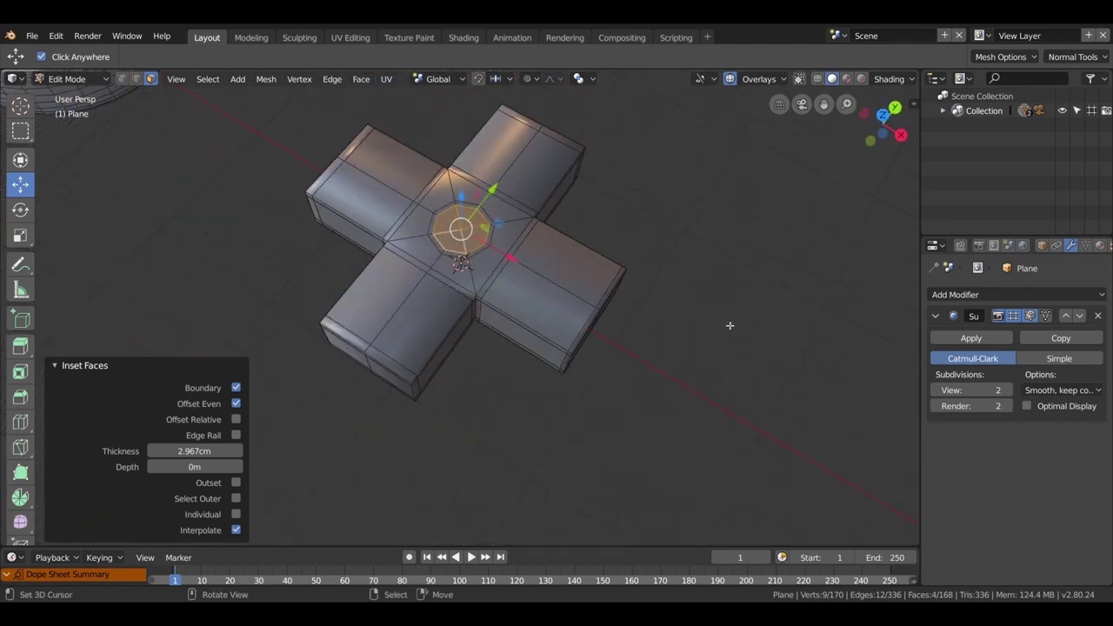
pyautogui.press('KP_Decimal')
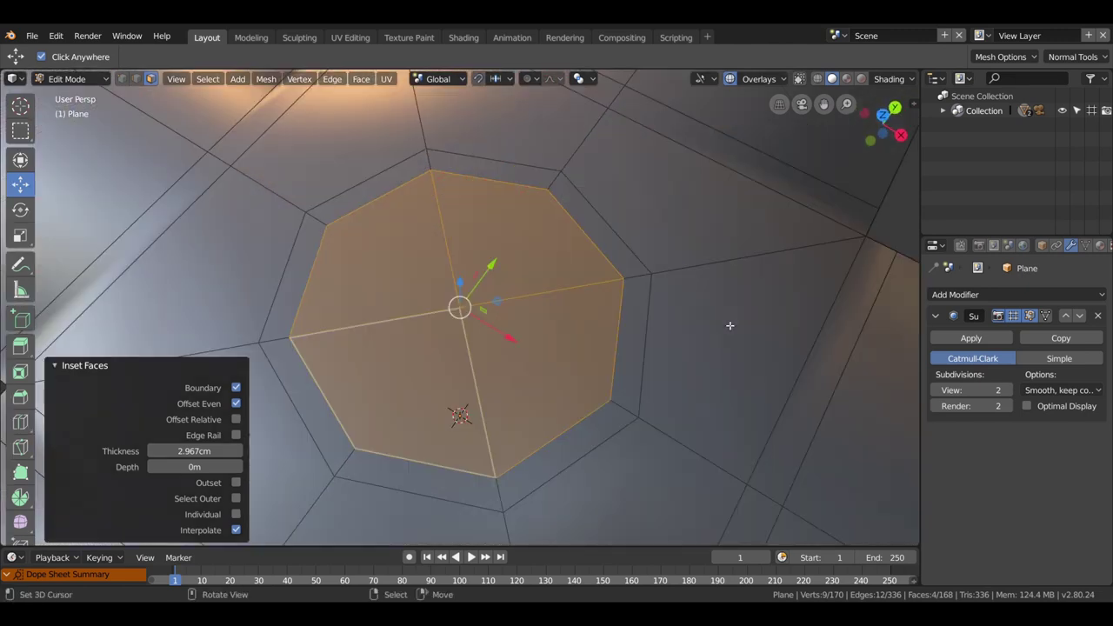
# From a low side view, push the inset octagon 3.31 cm down along Z.
pyautogui.scroll(-4, 730, 326)
pyautogui.scroll(-4, 729, 325)
pyautogui.moveTo(729, 325)
pyautogui.mouseDown(button='middle')
pyautogui.moveTo(631, 220)
pyautogui.moveTo(635, 261)
pyautogui.moveTo(603, 325)
pyautogui.moveTo(622, 331)
pyautogui.mouseUp(button='middle')
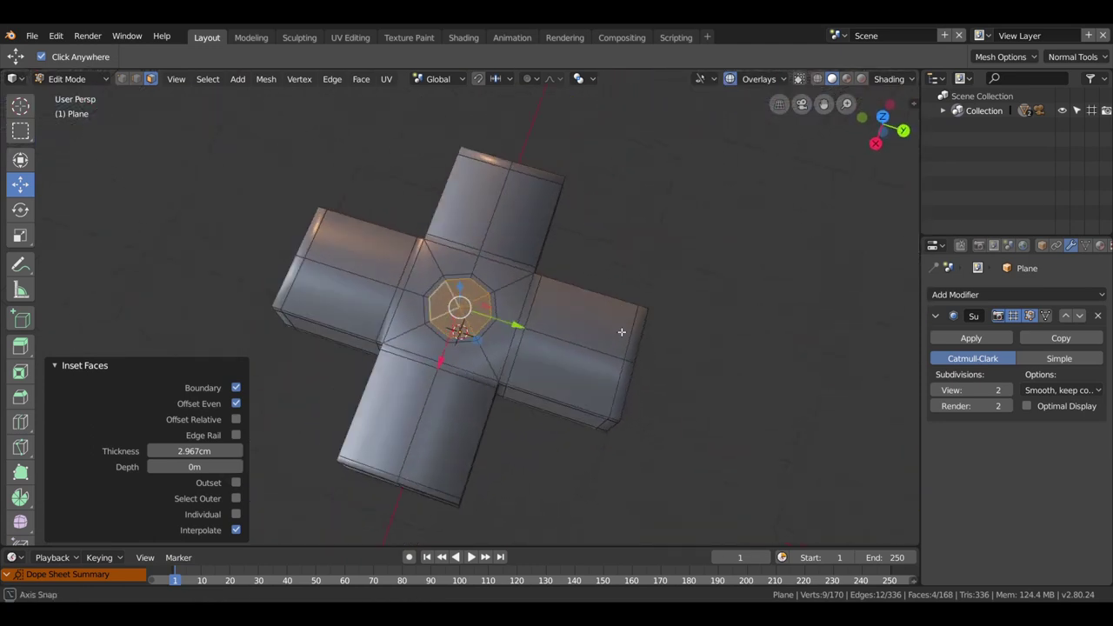
pyautogui.scroll(3, 608, 333)
pyautogui.scroll(2, 517, 340)
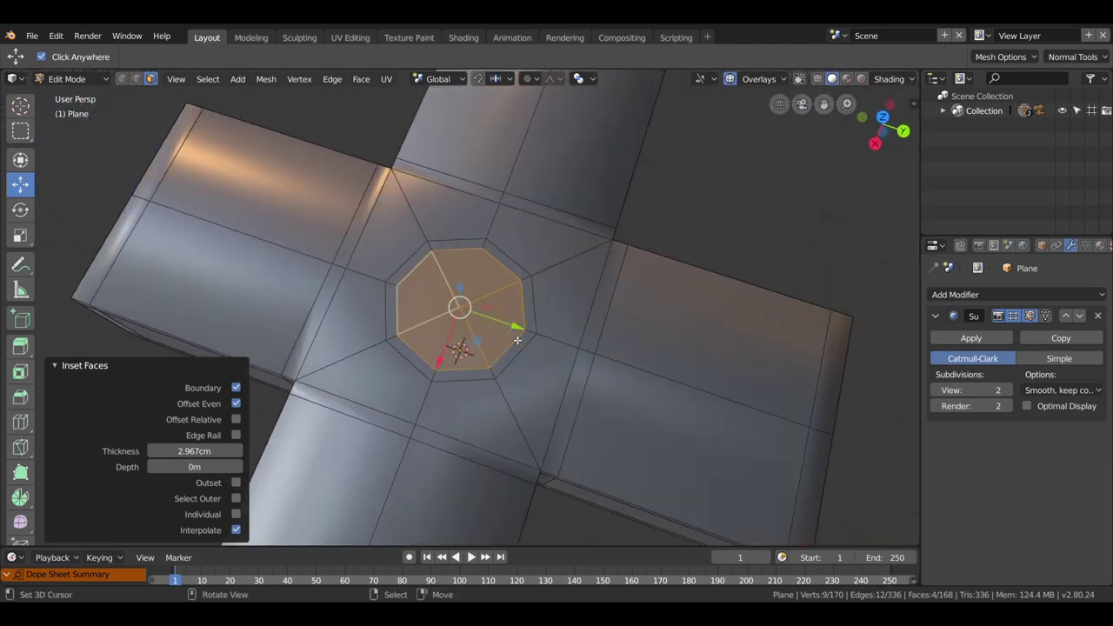
pyautogui.scroll(3, 517, 340)
pyautogui.scroll(2, 517, 340)
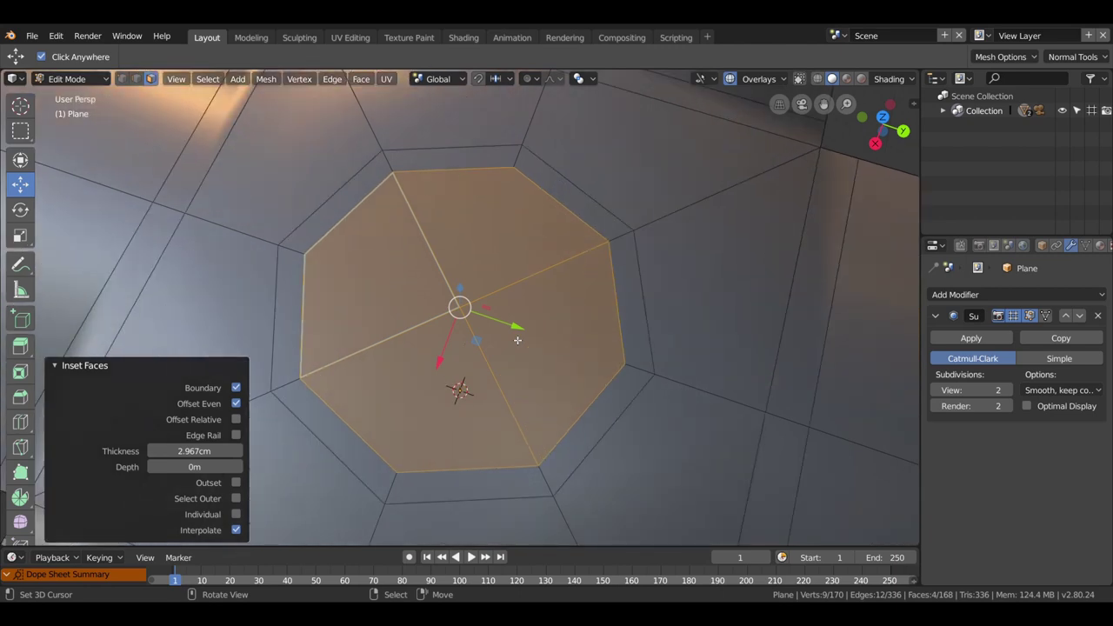
pyautogui.scroll(-3, 517, 340)
pyautogui.scroll(-2, 551, 345)
pyautogui.moveTo(574, 348); pyautogui.dragTo(553, 276, button='middle')
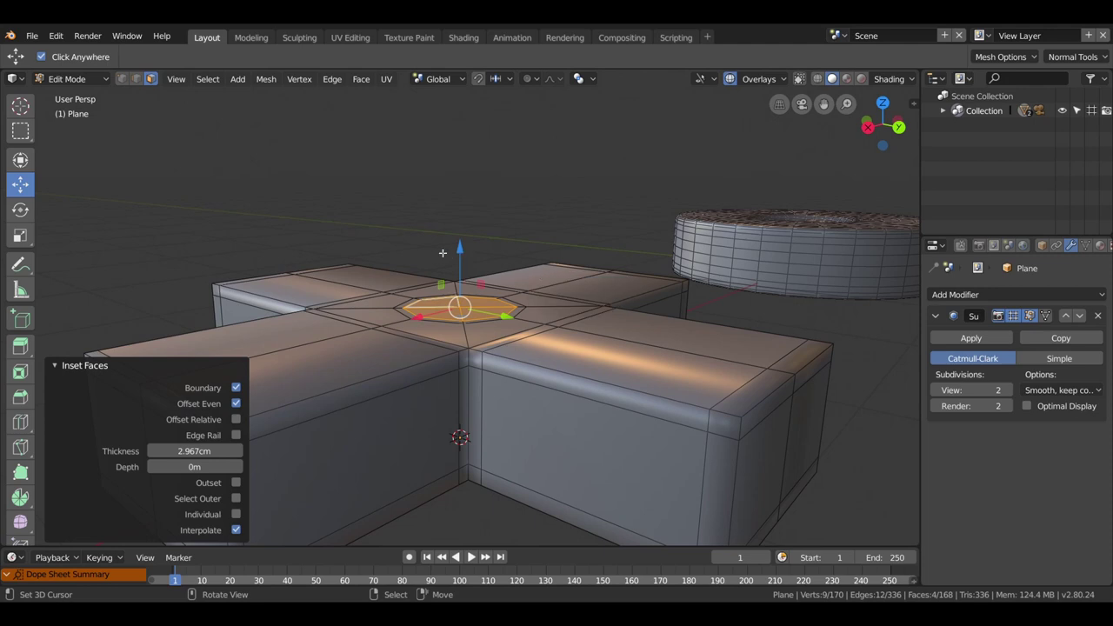
pyautogui.moveTo(461, 251); pyautogui.dragTo(464, 268)
# Preview the smoothed cross, then lower the octagon's centre vertex 1.73 cm along Z.
pyautogui.moveTo(464, 268); pyautogui.dragTo(491, 401, button='middle')
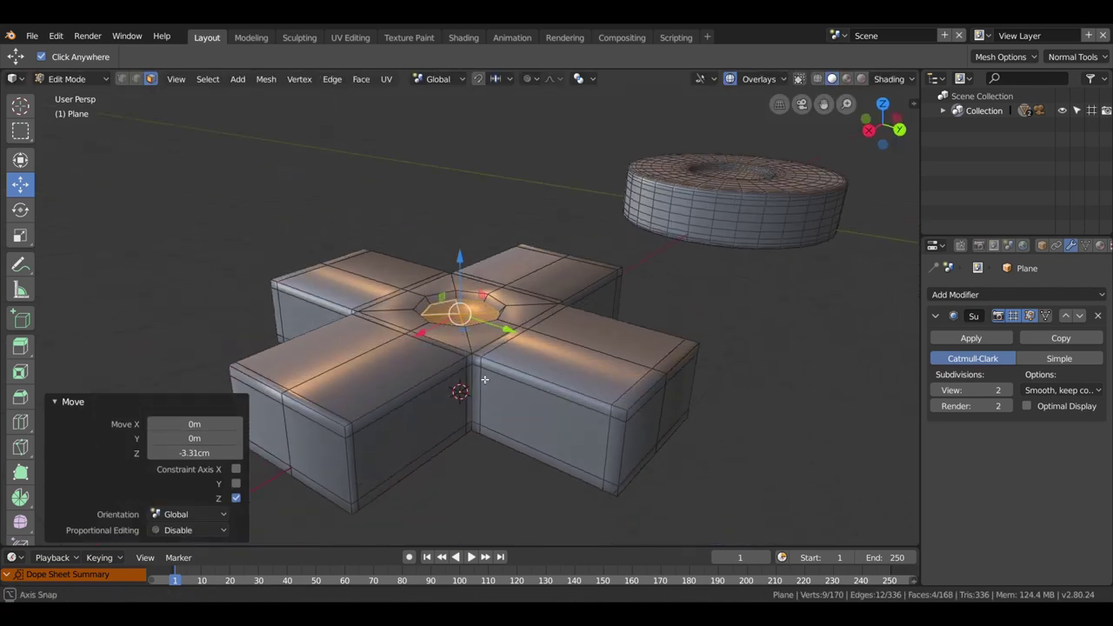
pyautogui.press('Tab')
pyautogui.moveTo(535, 371)
pyautogui.mouseDown(button='middle')
pyautogui.moveTo(383, 371)
pyautogui.moveTo(469, 442)
pyautogui.moveTo(557, 379)
pyautogui.moveTo(621, 356)
pyautogui.moveTo(533, 339)
pyautogui.mouseUp(button='middle')
pyautogui.press('Tab')
pyautogui.scroll(2, 465, 291)
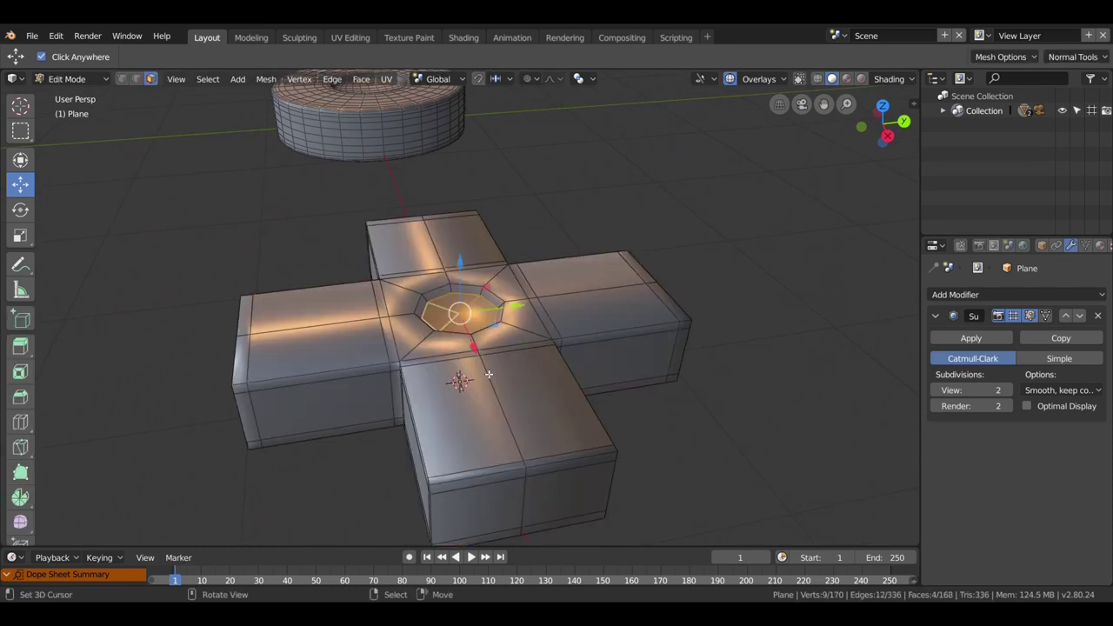
pyautogui.scroll(2, 469, 313)
pyautogui.scroll(3, 478, 339)
pyautogui.scroll(3, 488, 374)
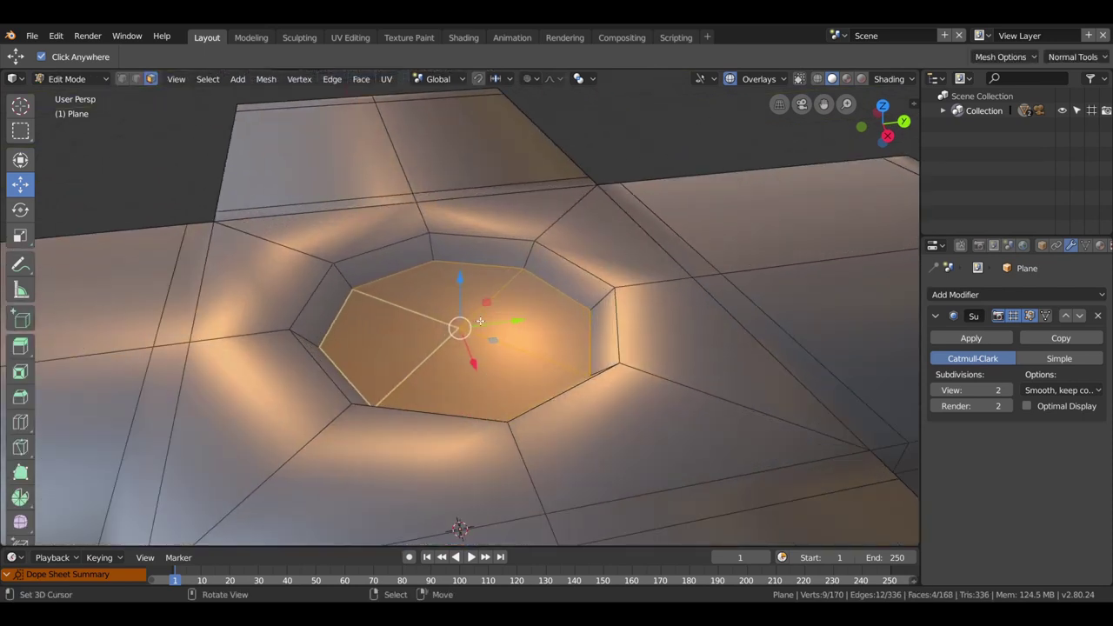
pyautogui.click(121, 78)
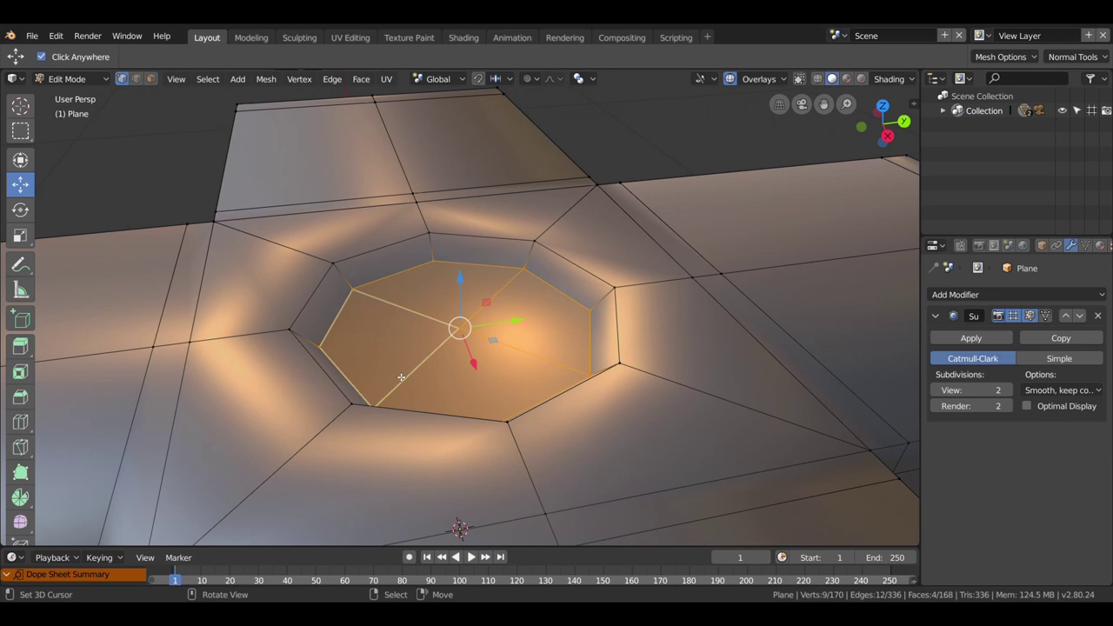
pyautogui.click(460, 328)
pyautogui.moveTo(461, 308); pyautogui.dragTo(461, 300)
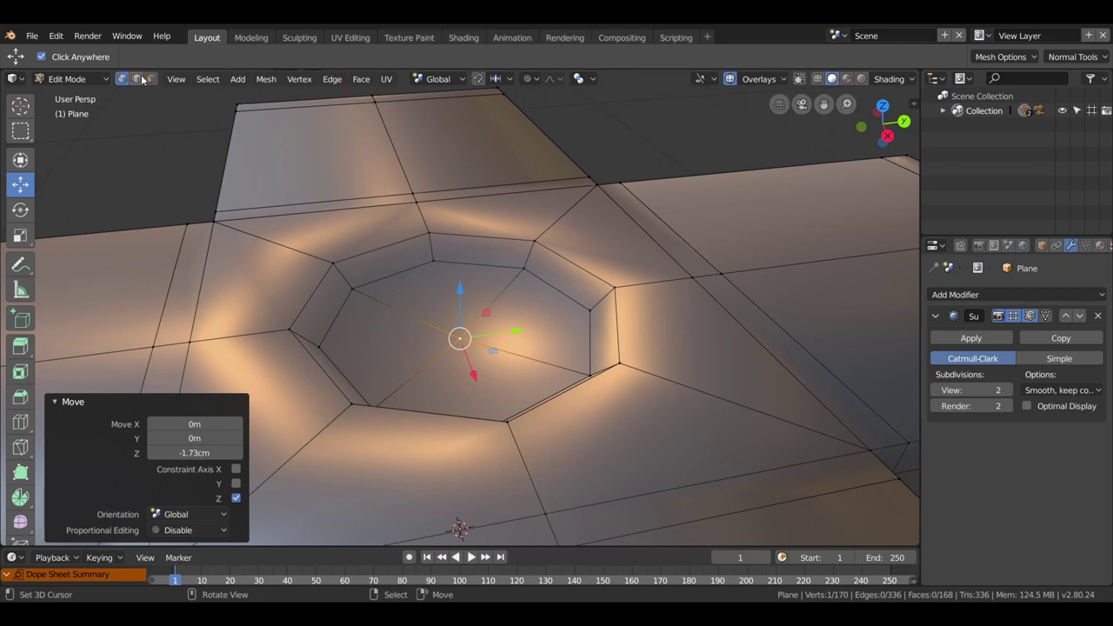
# Add an edge loop on the recess wall and slide it to factor -0.602 near the rim.
pyautogui.hotkey('ctrl', 'r')
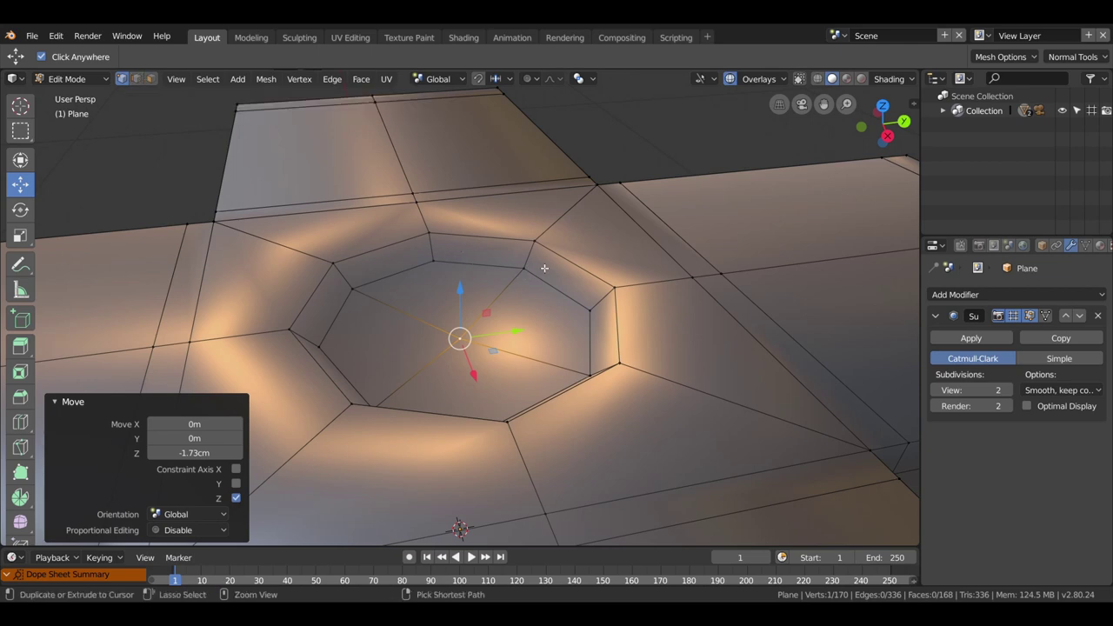
pyautogui.click(530, 258)
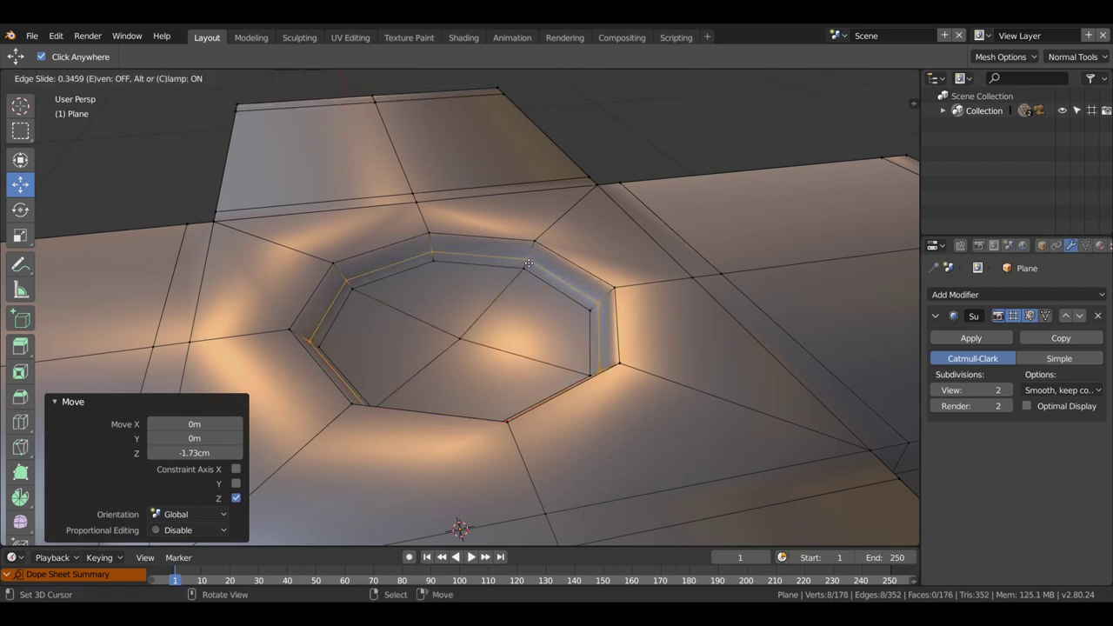
pyautogui.click(528, 268)
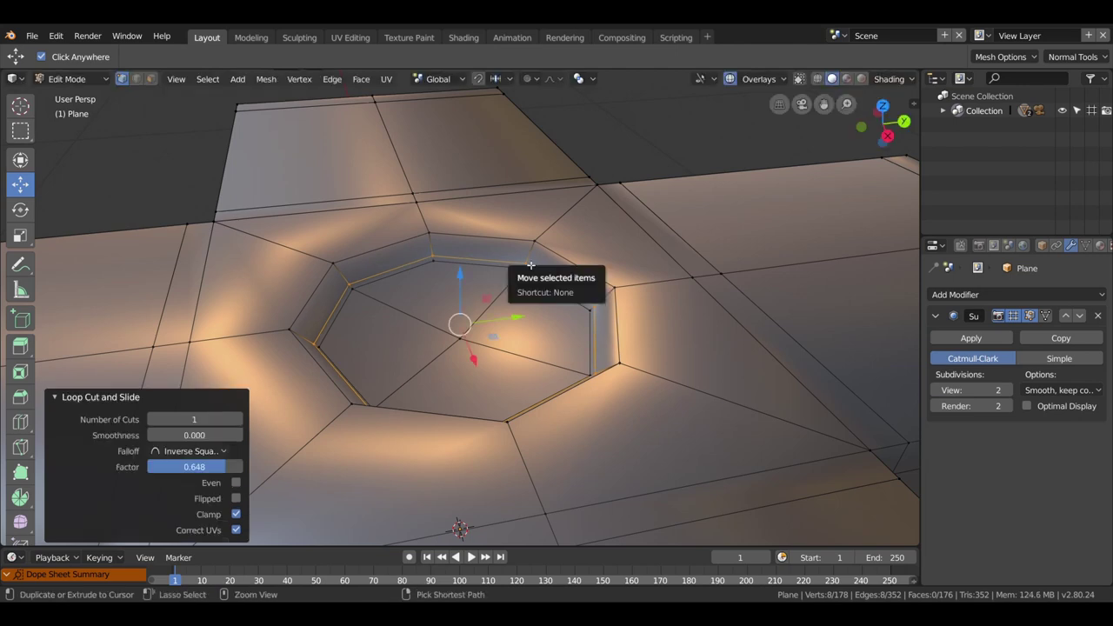
pyautogui.press('g')
pyautogui.press('g')
pyautogui.click(537, 262)
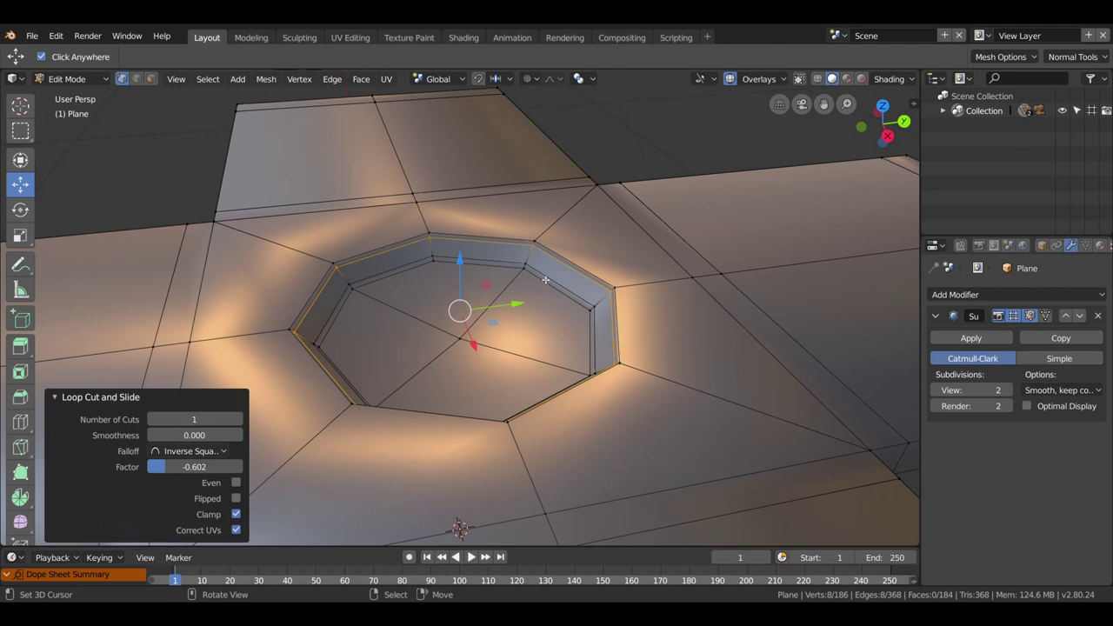
# Zoom out and return to Object Mode to view the smoothed cross's circular dimple.
pyautogui.scroll(-1, 585, 291)
pyautogui.scroll(-2, 588, 368)
pyautogui.scroll(-2, 589, 376)
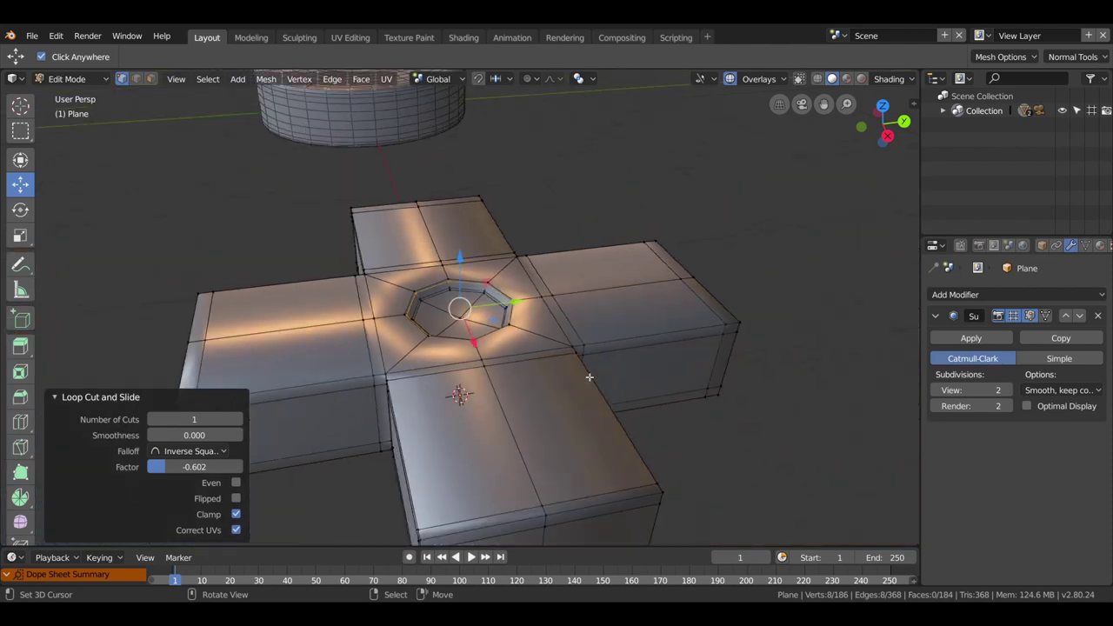
pyautogui.moveTo(590, 376)
pyautogui.mouseDown(button='middle')
pyautogui.moveTo(567, 397)
pyautogui.moveTo(511, 365)
pyautogui.moveTo(569, 448)
pyautogui.mouseUp(button='middle')
pyautogui.press('Tab')
# Select the recess's inner octagon edge loop and dissolve its edges.
pyautogui.moveTo(570, 452); pyautogui.dragTo(513, 348, button='middle')
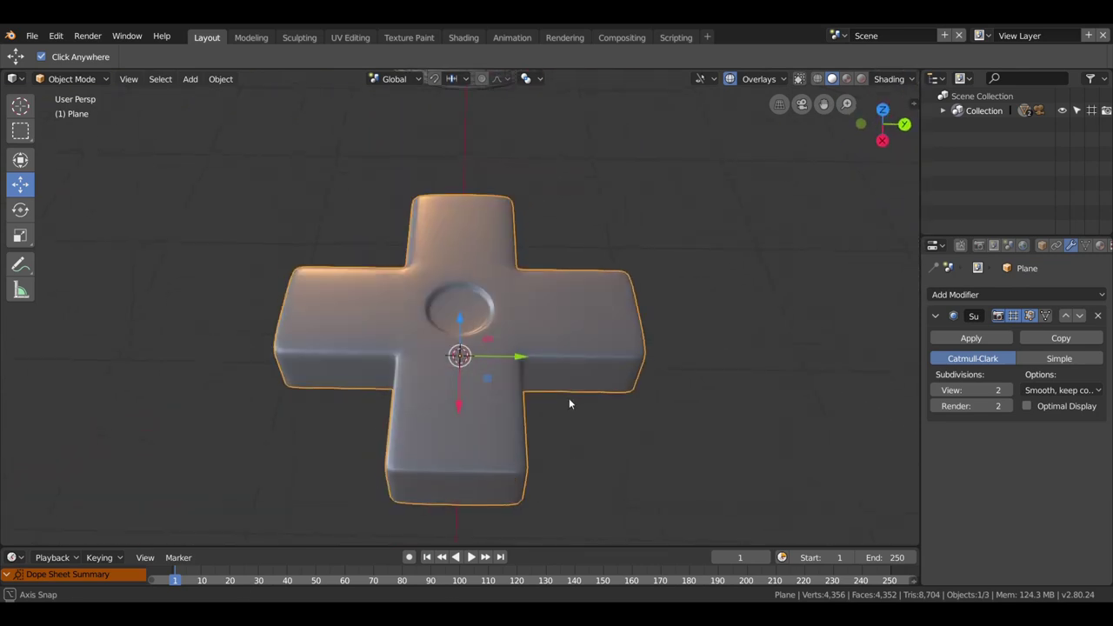
pyautogui.scroll(5, 513, 347)
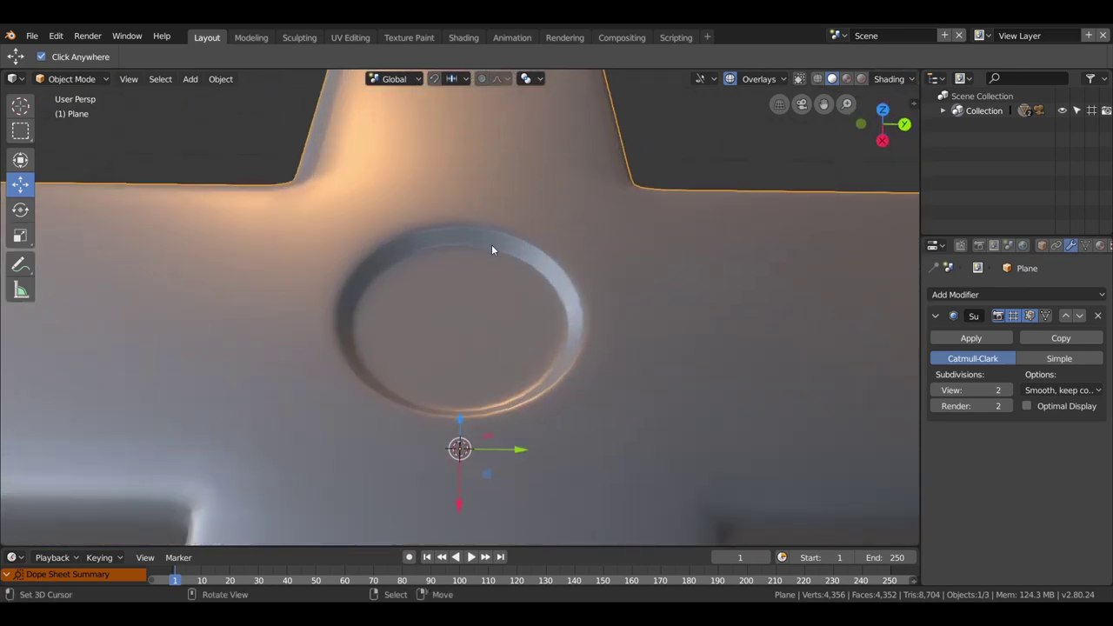
pyautogui.press('Tab')
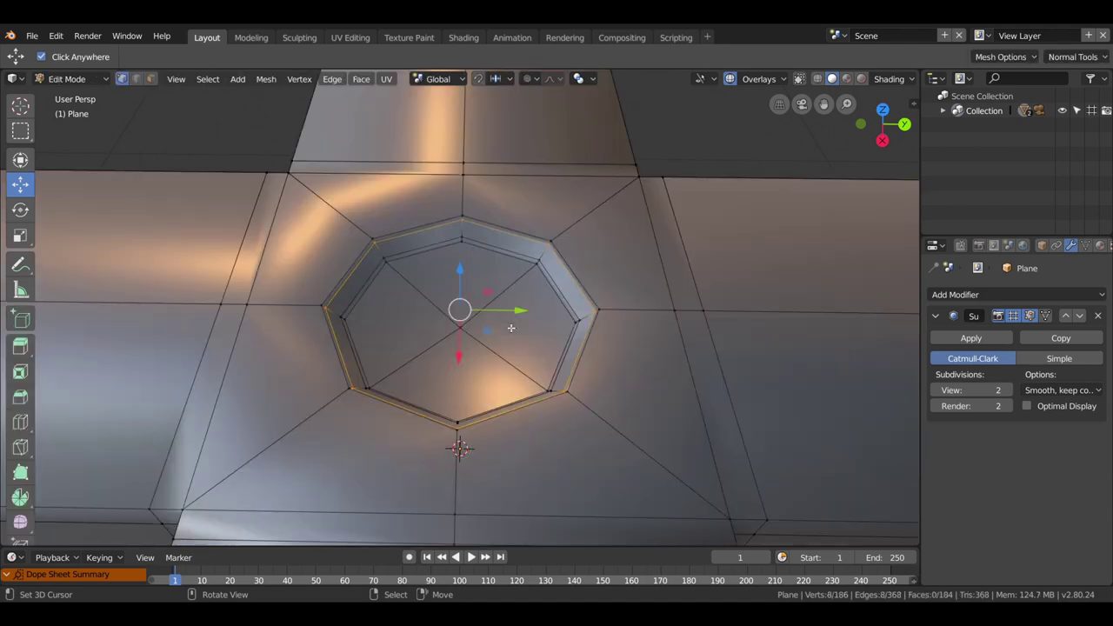
pyautogui.click(540, 275)
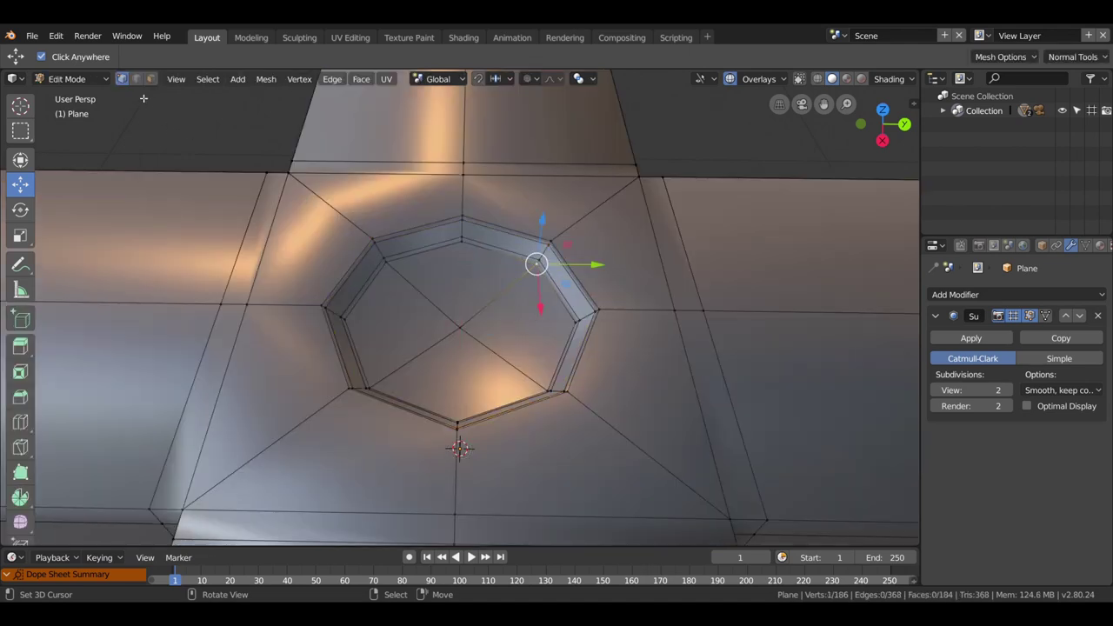
pyautogui.press('2')
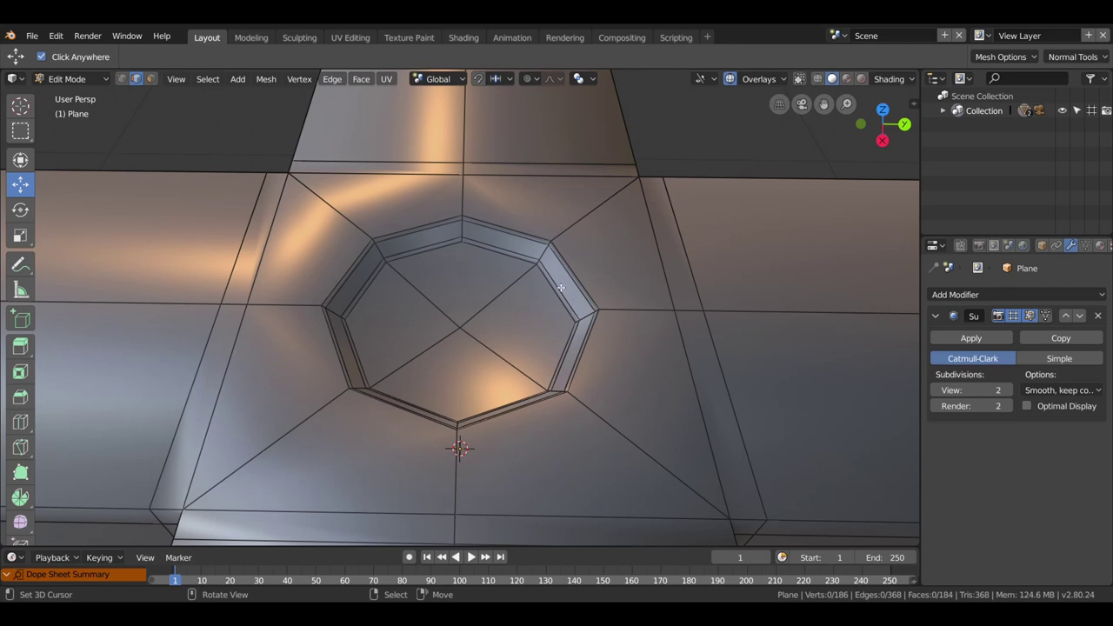
pyautogui.click(561, 288)
pyautogui.keyDown('alt'); pyautogui.click(561, 288); pyautogui.keyUp('alt')
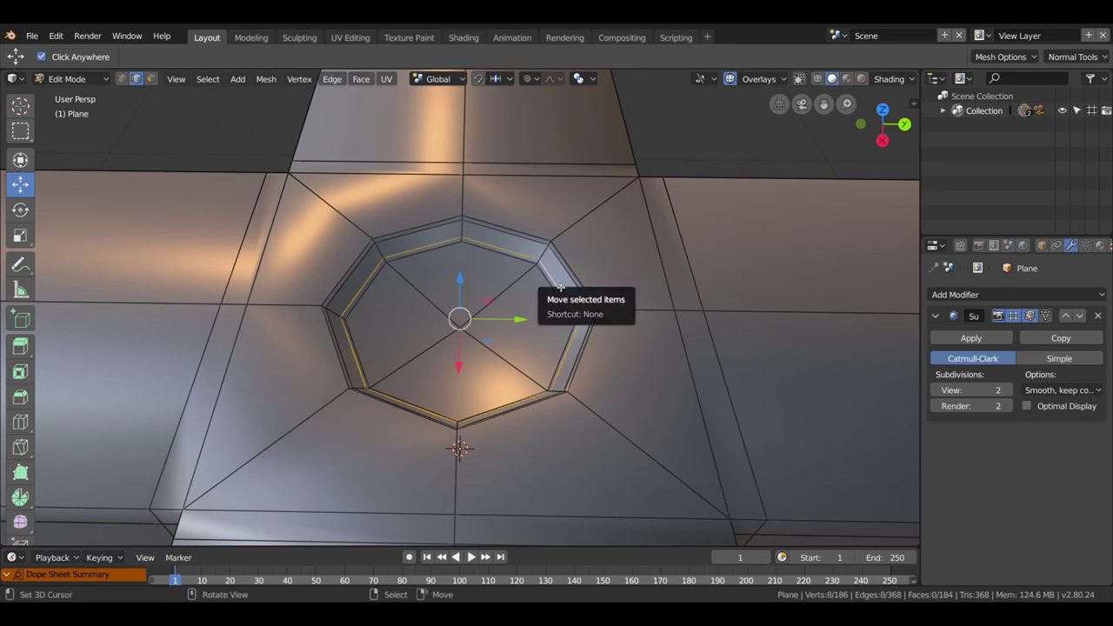
pyautogui.press('x')
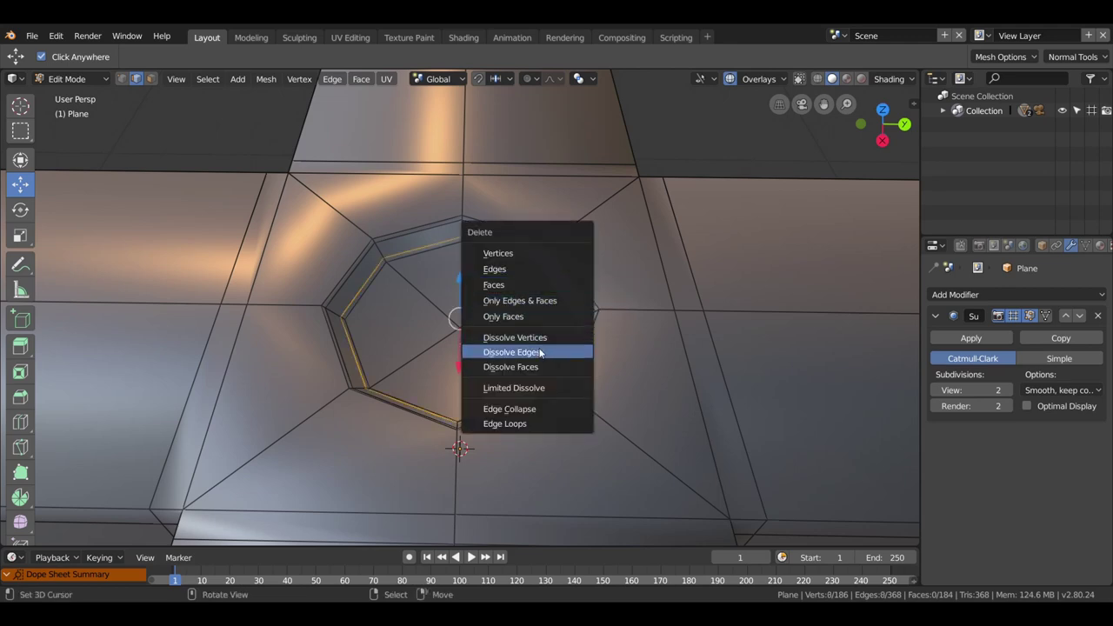
pyautogui.click(540, 352)
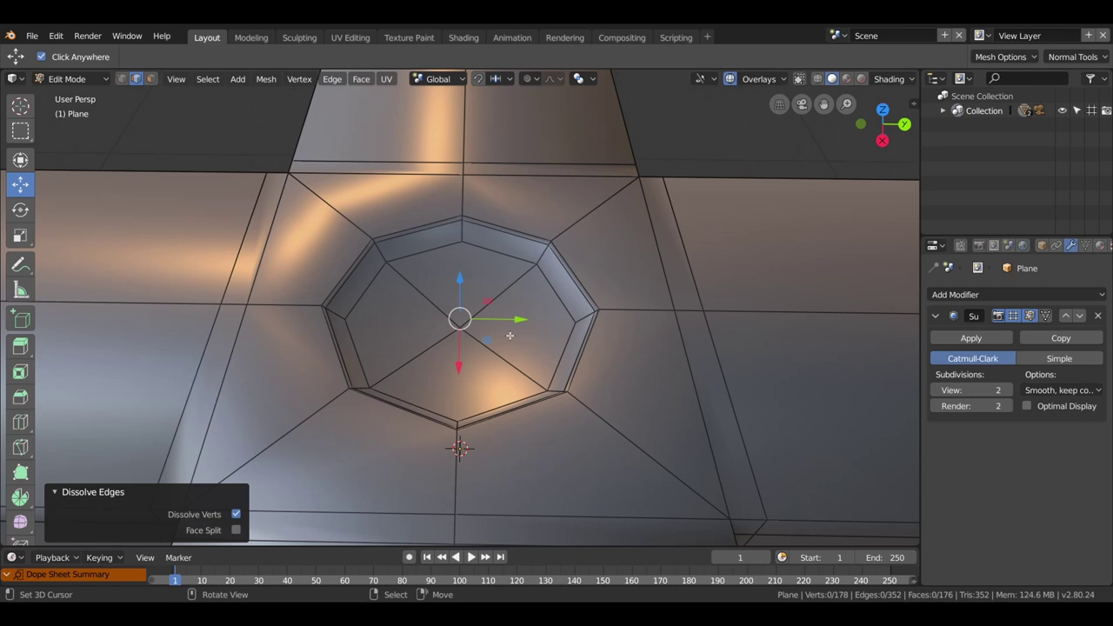
# Return to Object Mode and orbit low to inspect the rounder central dish.
pyautogui.press('Tab')
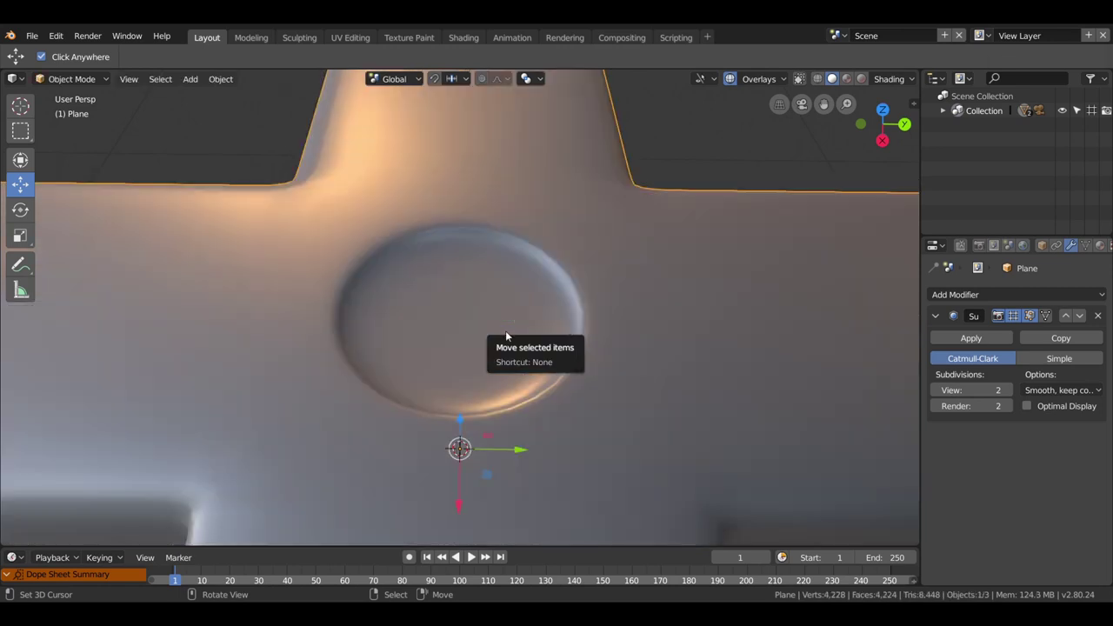
pyautogui.scroll(-3, 522, 343)
pyautogui.moveTo(526, 348)
pyautogui.mouseDown(button='middle')
pyautogui.moveTo(517, 320)
pyautogui.moveTo(502, 326)
pyautogui.moveTo(496, 307)
pyautogui.mouseUp(button='middle')
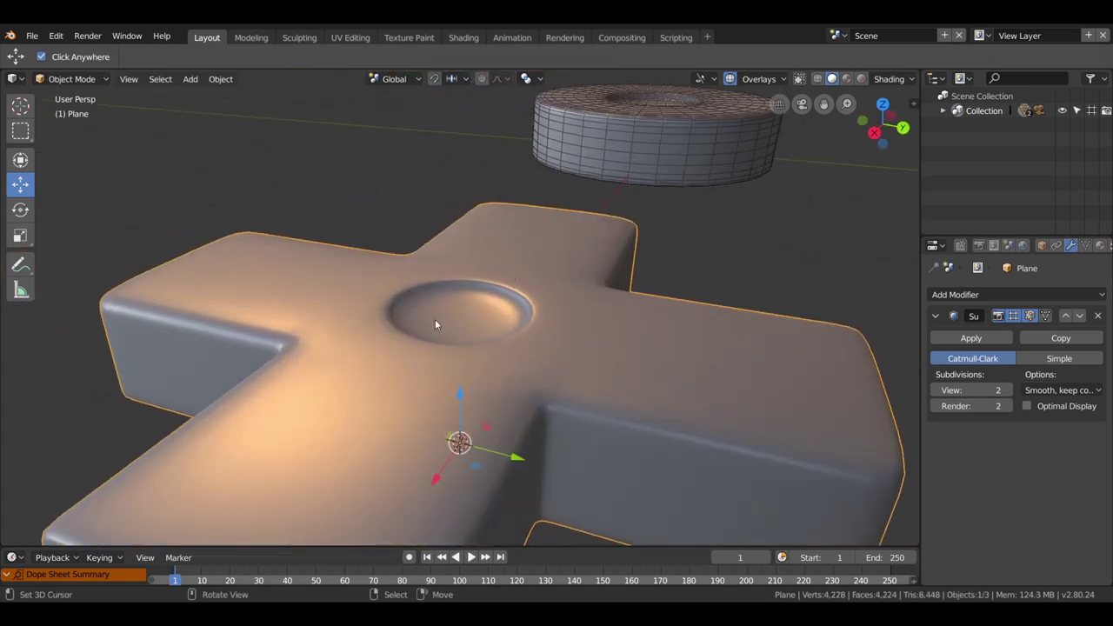
pyautogui.moveTo(494, 345)
pyautogui.mouseDown(button='middle')
pyautogui.moveTo(384, 385)
pyautogui.moveTo(358, 442)
pyautogui.moveTo(403, 311)
pyautogui.mouseUp(button='middle')
pyautogui.scroll(-2, 402, 311)
pyautogui.scroll(-2, 402, 312)
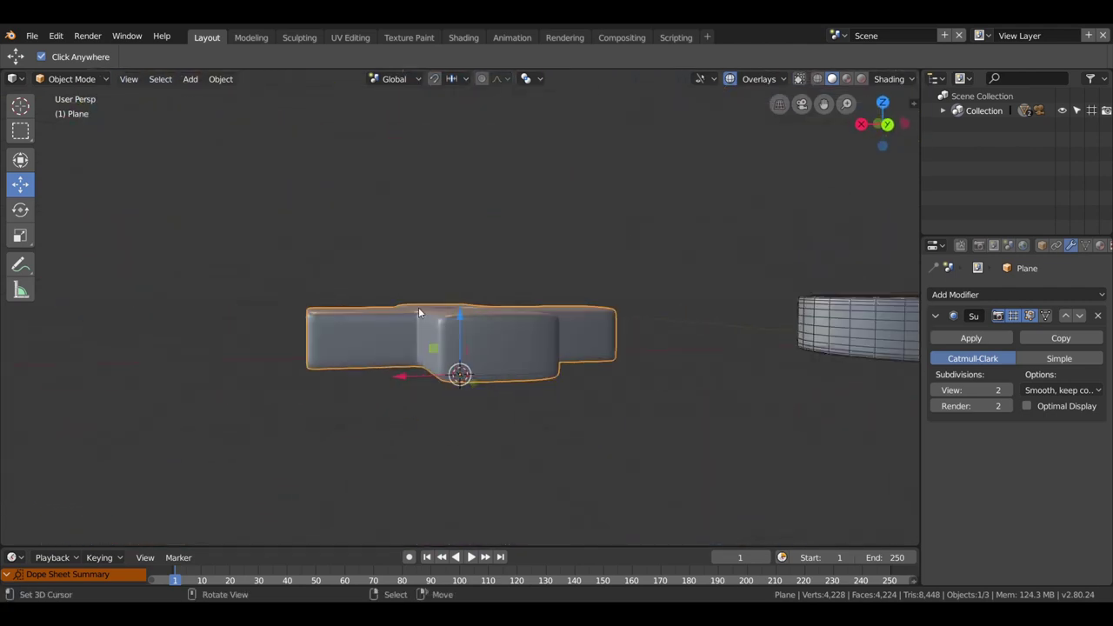
pyautogui.scroll(1, 460, 315)
# Switch the viewport to wireframe shading and inspect the cross from above in Edit Mode.
pyautogui.press('z')
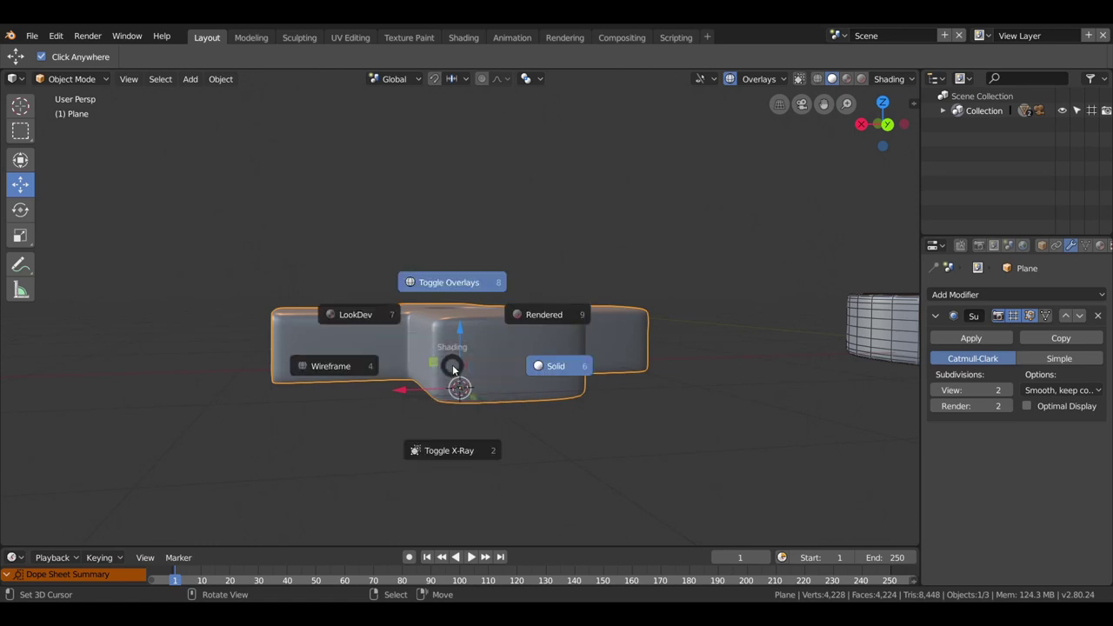
pyautogui.click(338, 367)
pyautogui.moveTo(338, 367)
pyautogui.mouseDown(button='middle')
pyautogui.moveTo(493, 395)
pyautogui.moveTo(423, 369)
pyautogui.moveTo(329, 369)
pyautogui.moveTo(367, 390)
pyautogui.moveTo(248, 377)
pyautogui.moveTo(387, 435)
pyautogui.moveTo(392, 459)
pyautogui.moveTo(444, 391)
pyautogui.moveTo(487, 382)
pyautogui.moveTo(509, 363)
pyautogui.moveTo(460, 366)
pyautogui.mouseUp(button='middle')
pyautogui.press('Tab')
pyautogui.scroll(5, 460, 366)
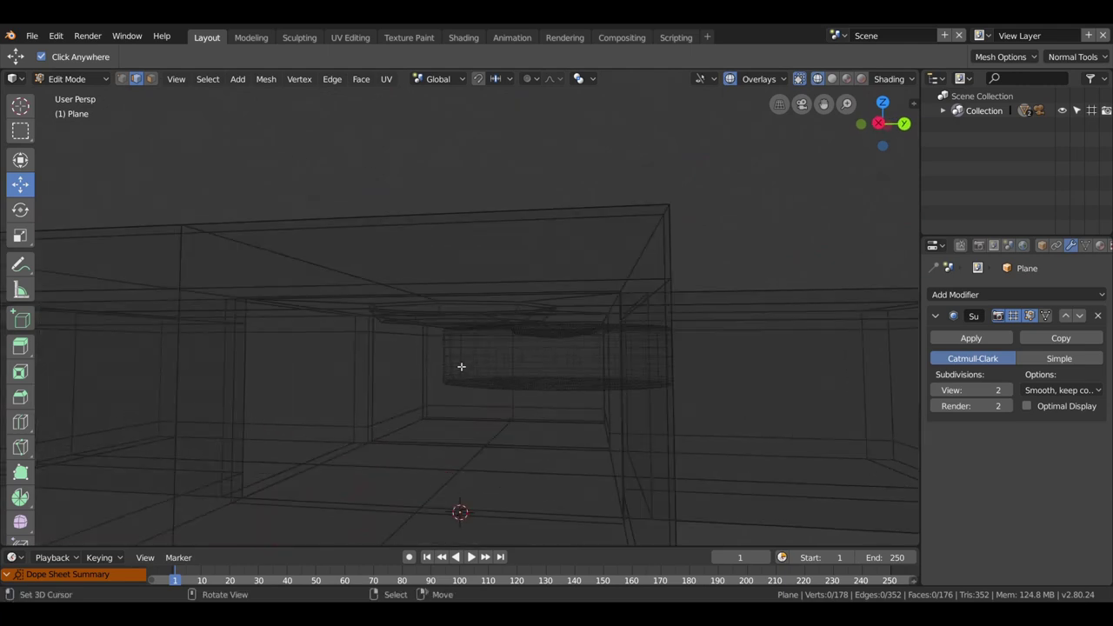
pyautogui.scroll(2, 452, 352)
pyautogui.scroll(-5, 484, 402)
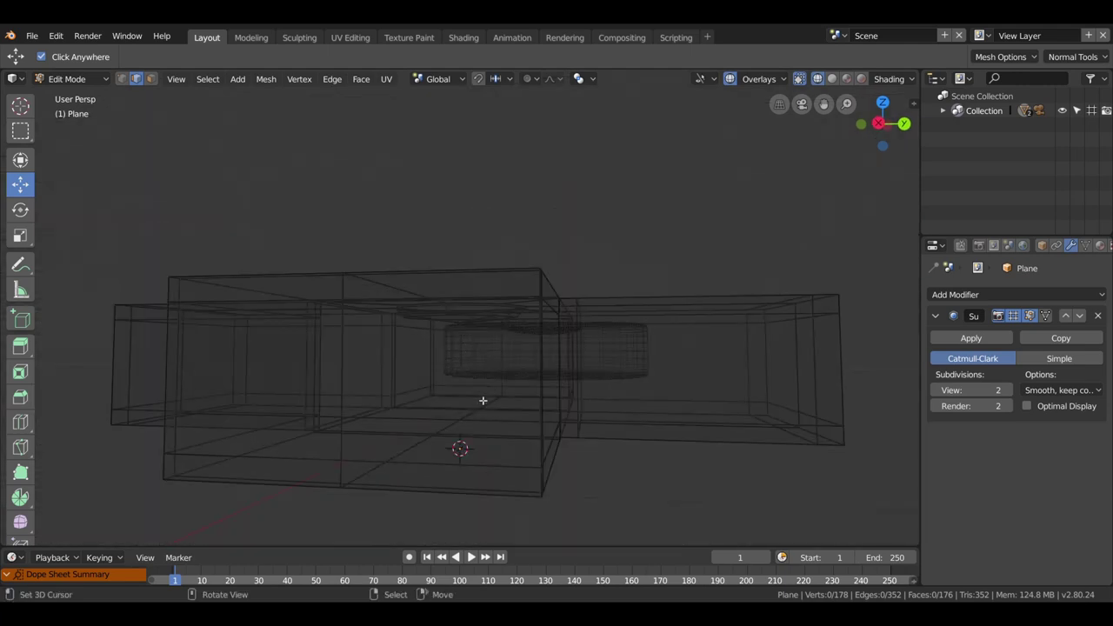
pyautogui.scroll(-2, 487, 387)
pyautogui.moveTo(487, 387); pyautogui.dragTo(485, 474, button='middle')
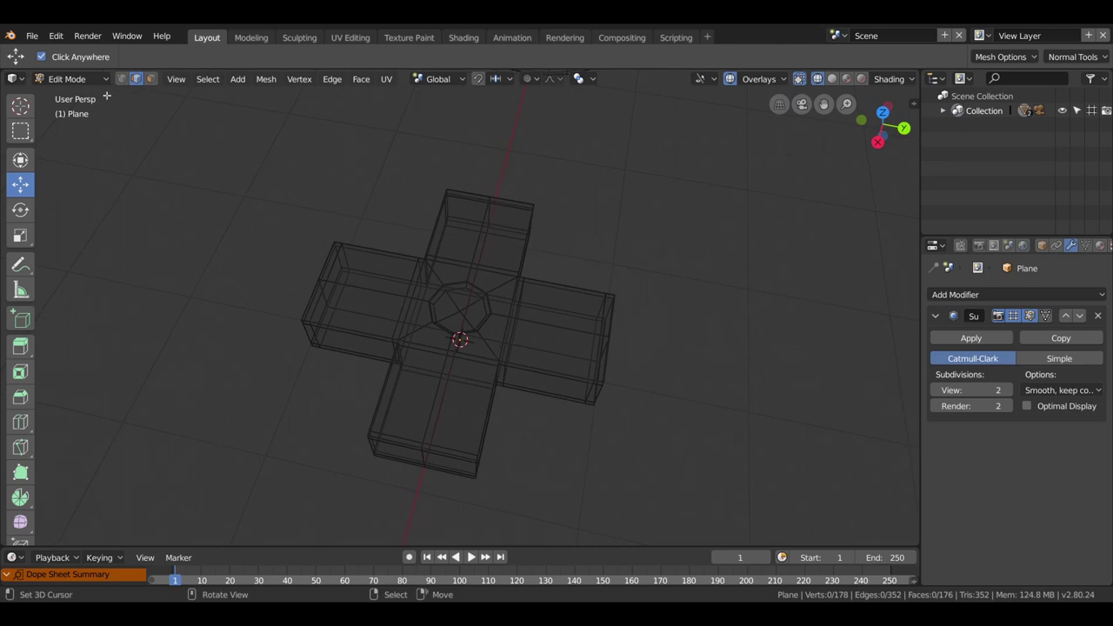
# Return to Object Mode with solid shading and bring up the viewport shading settings.
pyautogui.click(70, 78)
pyautogui.click(87, 97)
pyautogui.press('z')
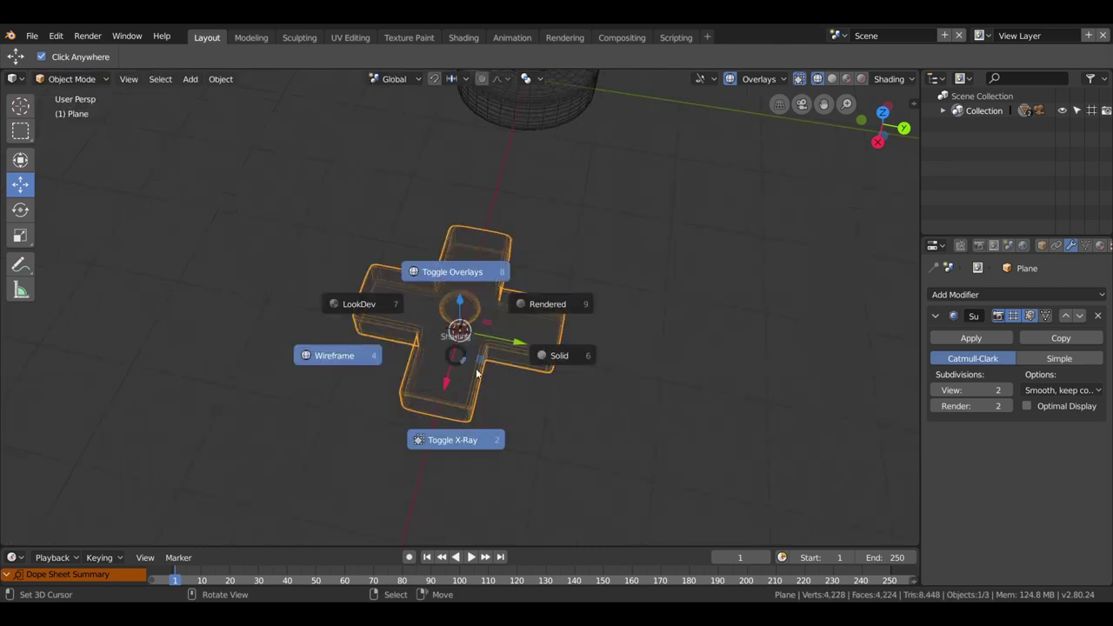
pyautogui.click(548, 358)
pyautogui.moveTo(582, 385)
pyautogui.mouseDown(button='middle')
pyautogui.moveTo(404, 329)
pyautogui.moveTo(488, 350)
pyautogui.moveTo(587, 336)
pyautogui.moveTo(693, 347)
pyautogui.moveTo(696, 386)
pyautogui.moveTo(634, 359)
pyautogui.mouseUp(button='middle')
pyautogui.scroll(2, 635, 358)
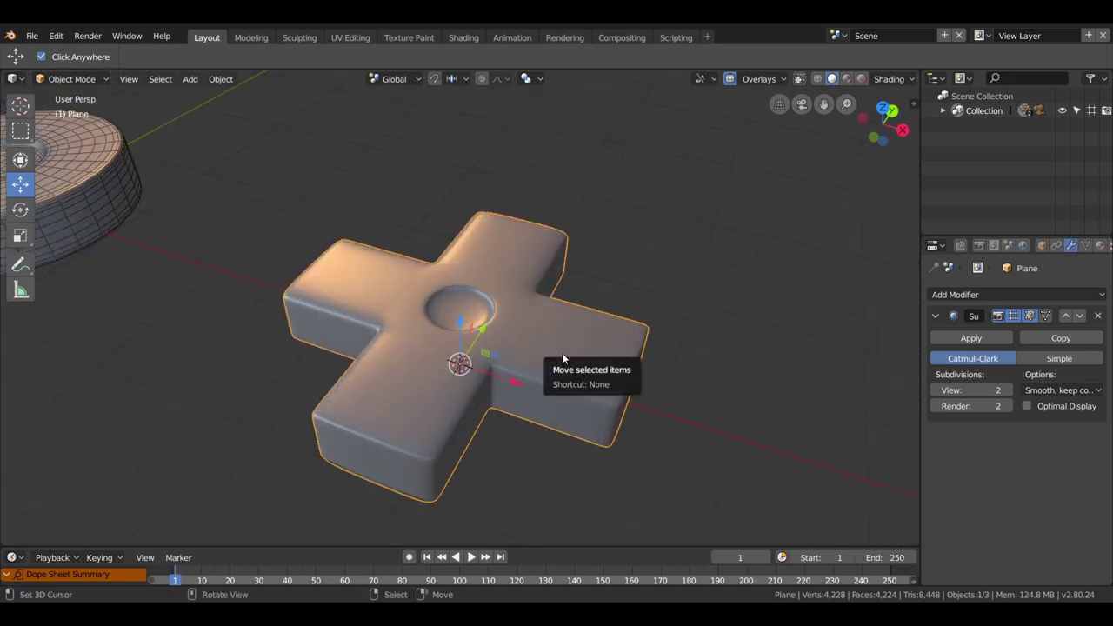
pyautogui.scroll(2, 635, 358)
pyautogui.click(889, 79)
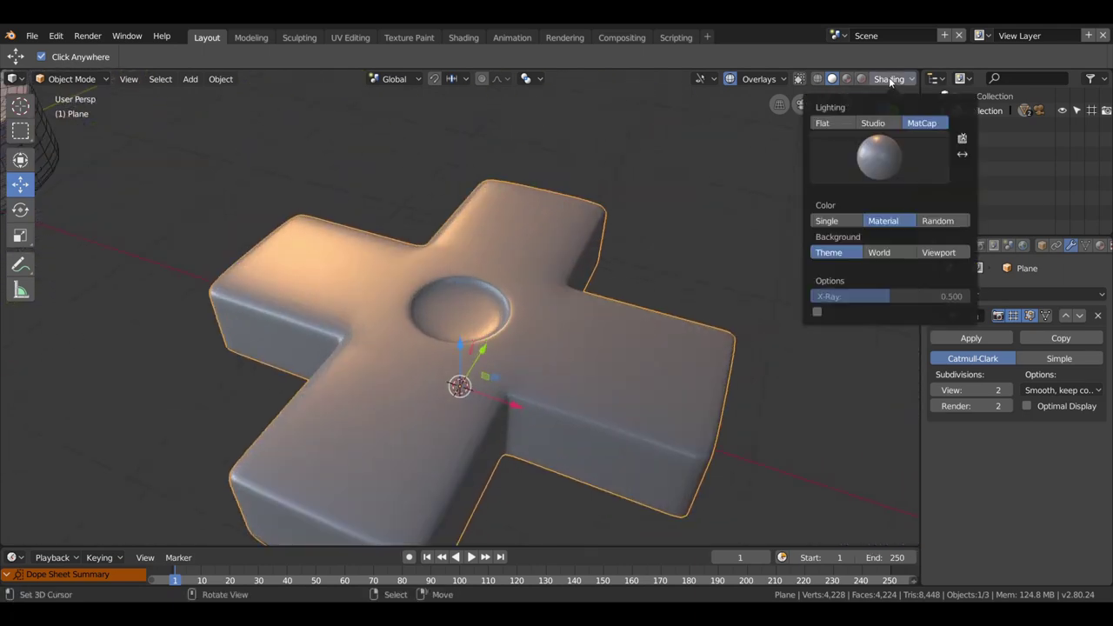
# Apply the olive-green MatCap and enable Wireframe with All Edges in Viewport Display.
pyautogui.click(886, 163)
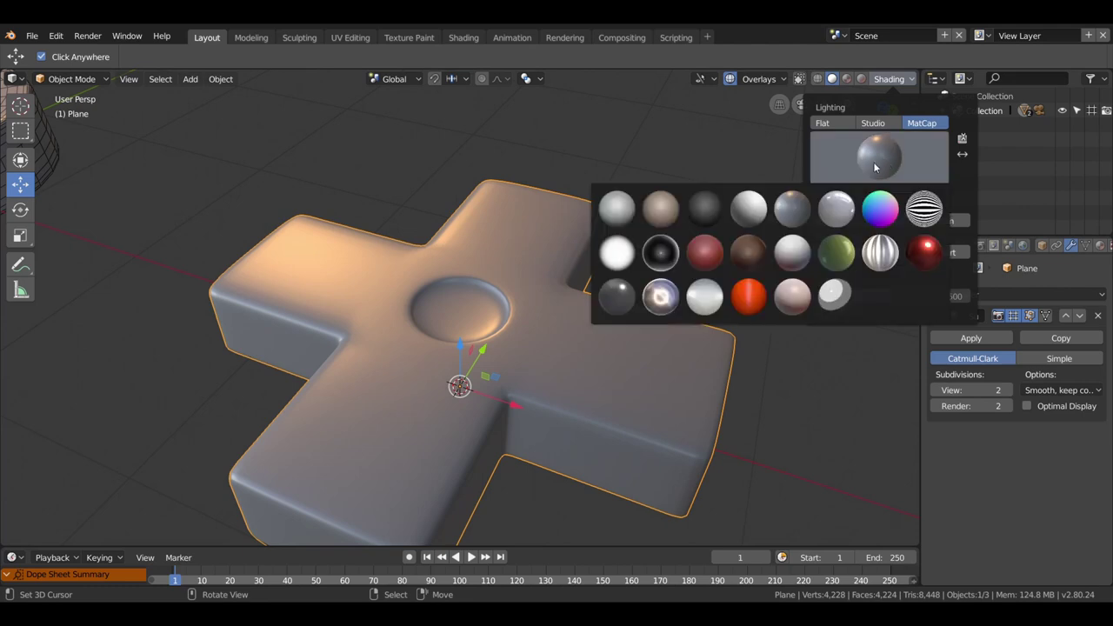
pyautogui.click(830, 249)
pyautogui.moveTo(597, 327)
pyautogui.mouseDown(button='middle')
pyautogui.moveTo(579, 273)
pyautogui.moveTo(497, 290)
pyautogui.moveTo(509, 377)
pyautogui.moveTo(622, 350)
pyautogui.moveTo(594, 299)
pyautogui.moveTo(571, 305)
pyautogui.mouseUp(button='middle')
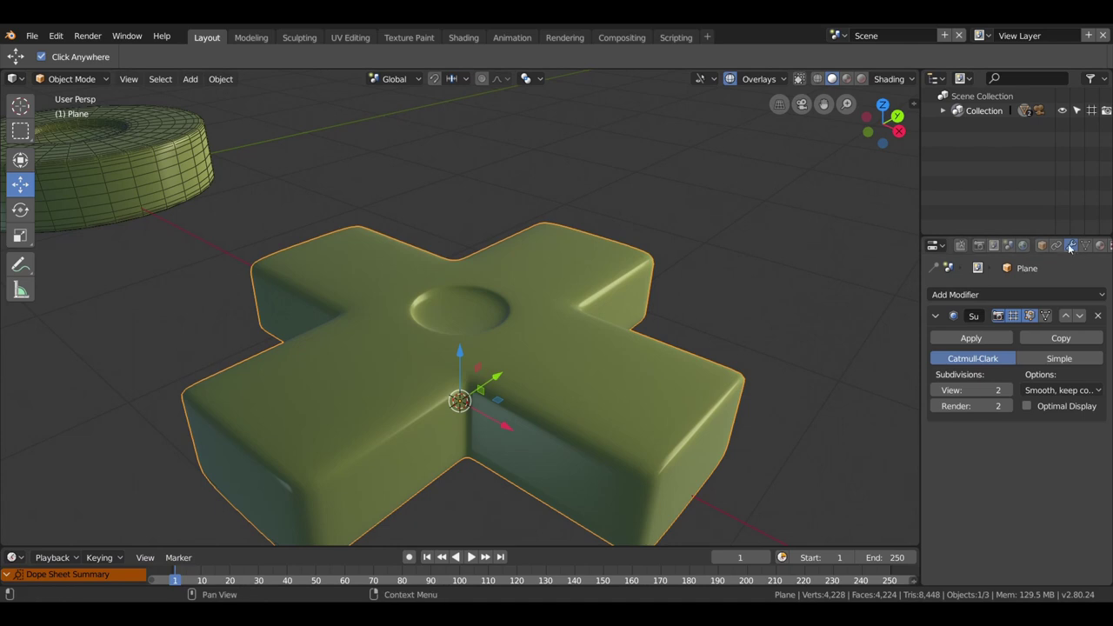
pyautogui.click(1041, 245)
pyautogui.scroll(-2, 1008, 443)
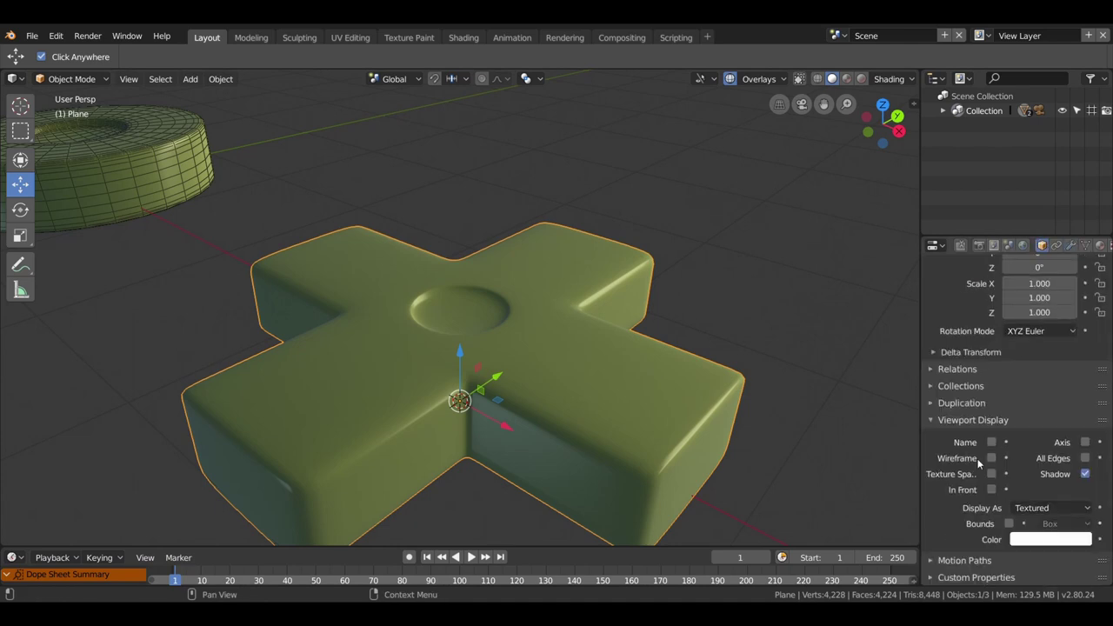
pyautogui.click(991, 458)
pyautogui.click(1085, 458)
# Compare the low-poly cage with the smoothed mesh, then view the cross from the top.
pyautogui.moveTo(747, 373)
pyautogui.mouseDown(button='middle')
pyautogui.moveTo(526, 327)
pyautogui.moveTo(519, 372)
pyautogui.mouseUp(button='middle')
pyautogui.scroll(2, 518, 372)
pyautogui.scroll(3, 518, 372)
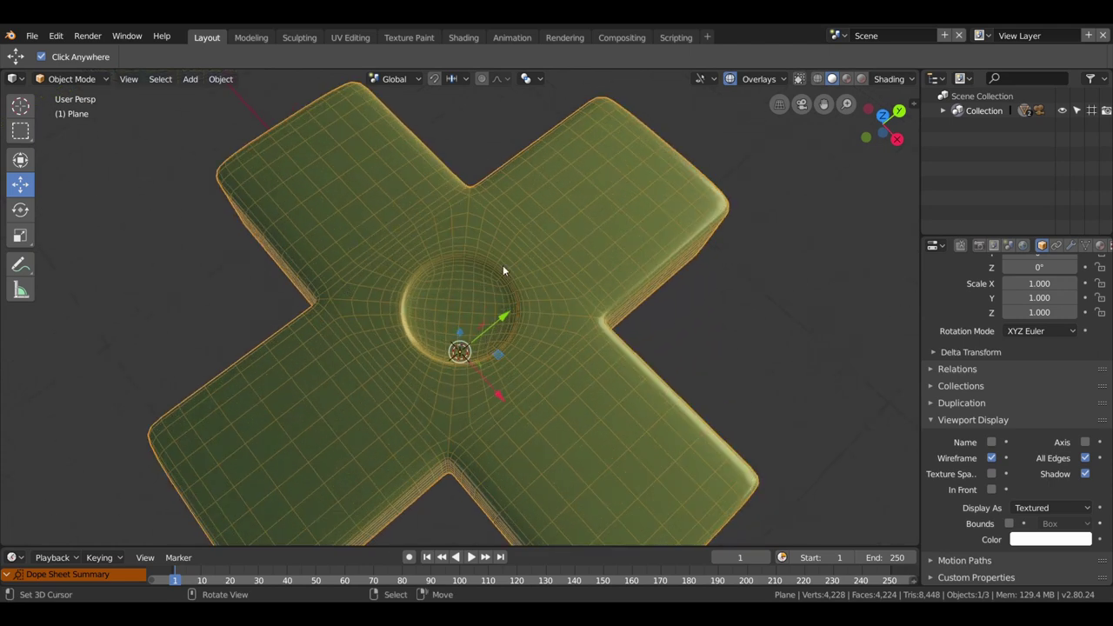
pyautogui.press('Tab')
pyautogui.scroll(-2, 568, 311)
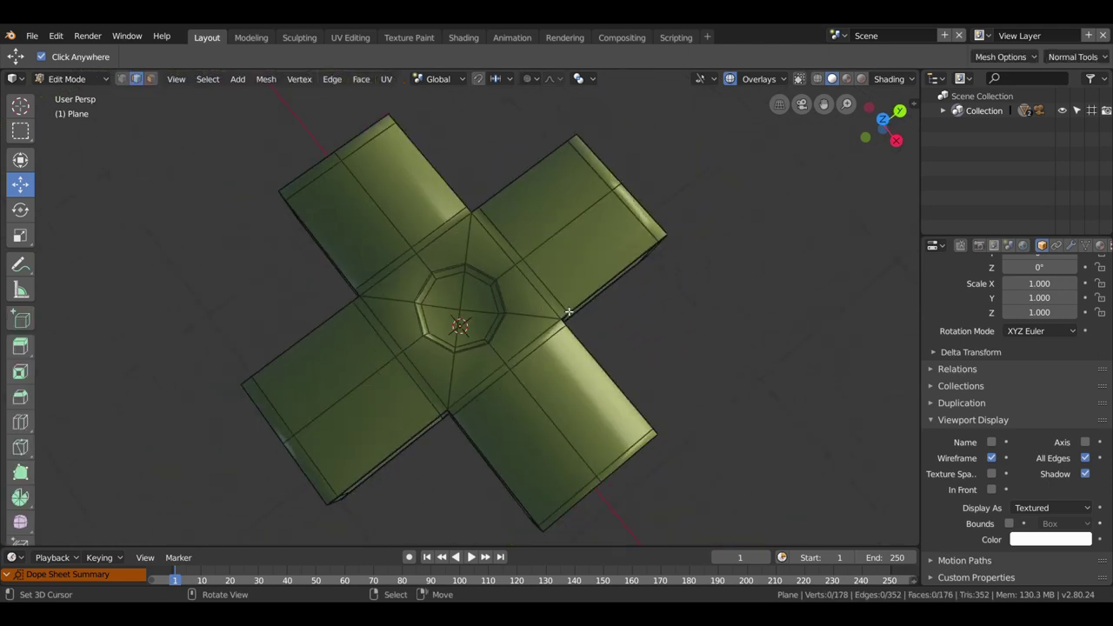
pyautogui.scroll(-2, 568, 312)
pyautogui.moveTo(568, 311); pyautogui.dragTo(480, 376, button='middle')
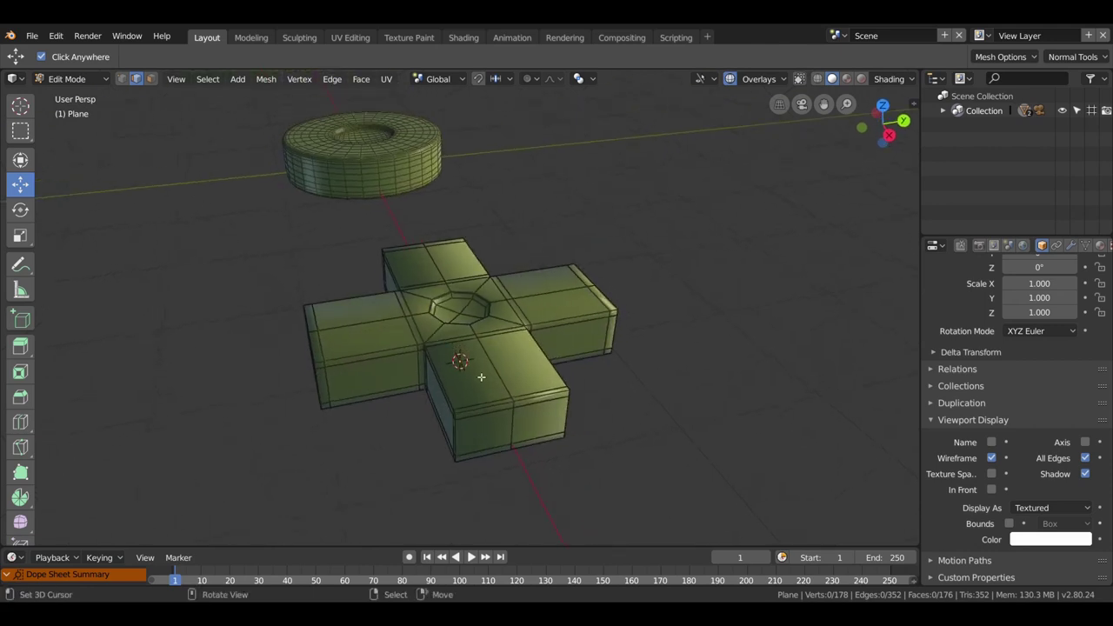
pyautogui.press('Tab')
pyautogui.scroll(2, 477, 372)
pyautogui.scroll(-2, 476, 372)
pyautogui.press('KP_7')
pyautogui.click(482, 312)
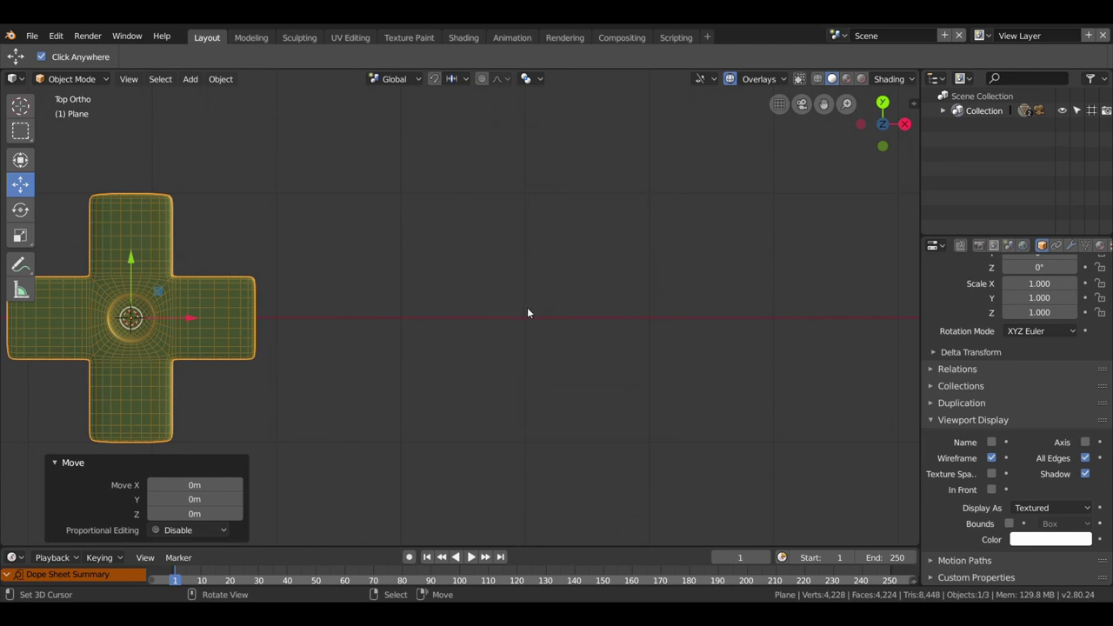
# Add an eight-sided circle mesh and move it to the right of the cross.
pyautogui.hotkey('shift', 'a')
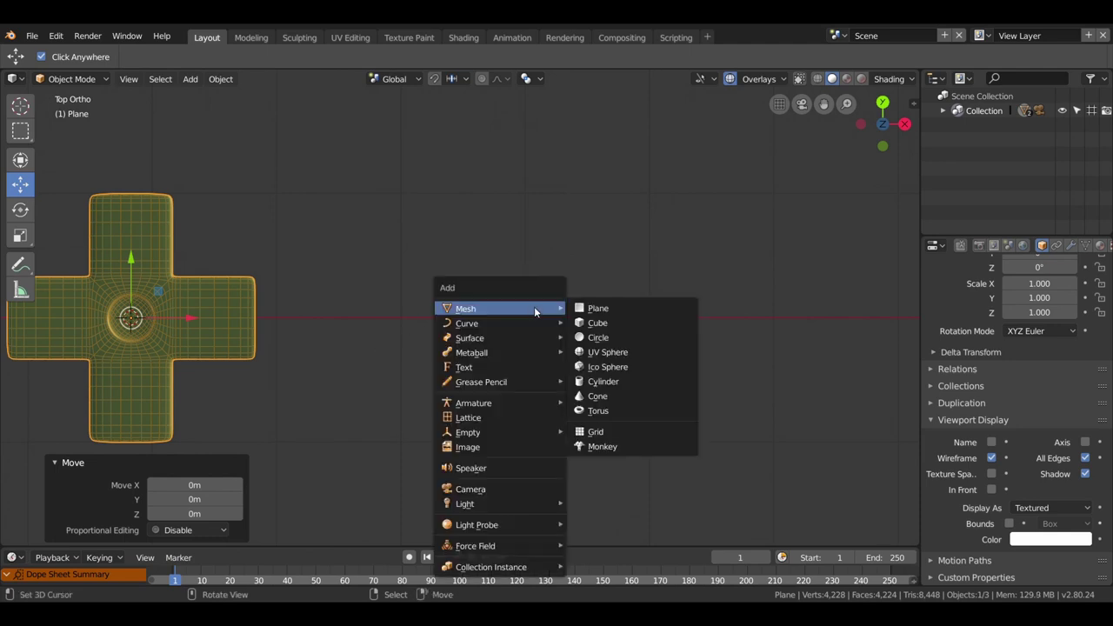
pyautogui.click(598, 337)
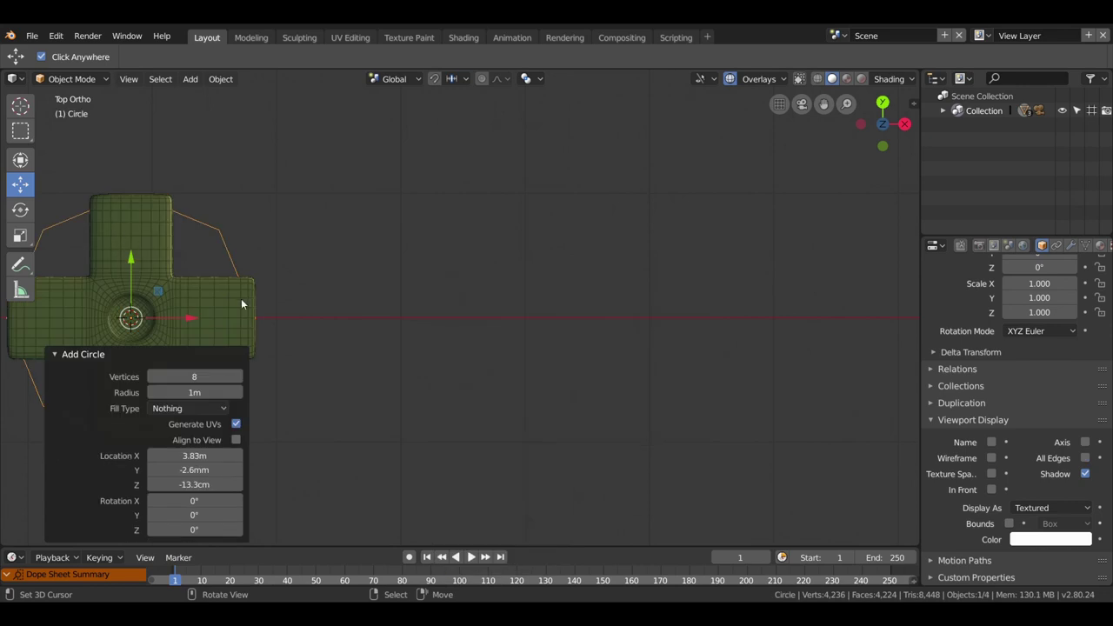
pyautogui.moveTo(188, 320); pyautogui.dragTo(627, 319)
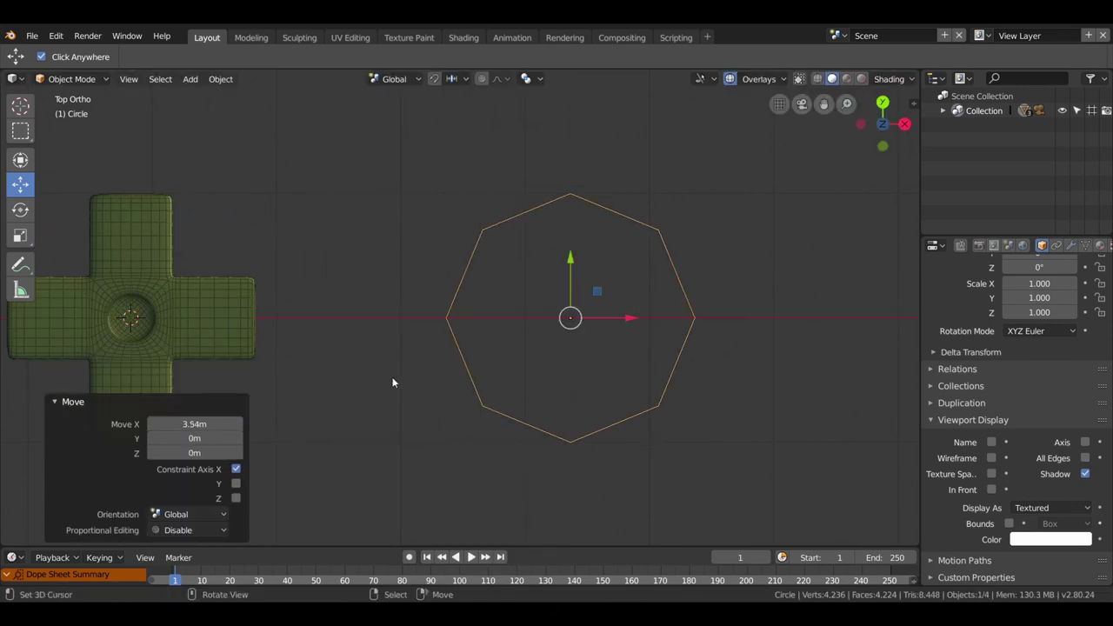
pyautogui.scroll(2, 694, 391)
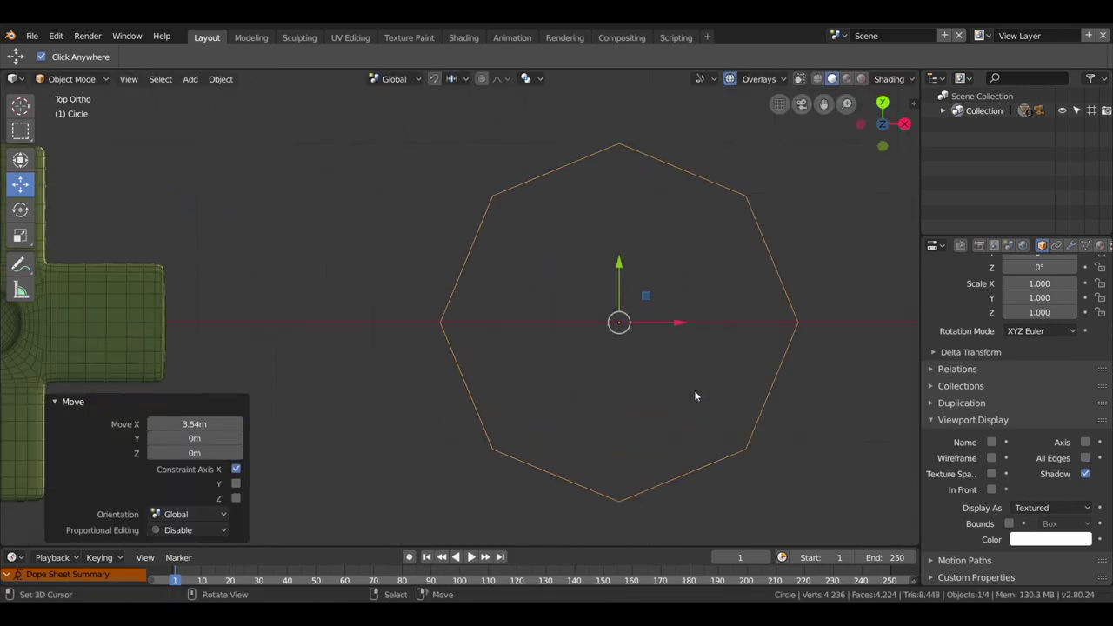
pyautogui.moveTo(714, 405)
pyautogui.keyDown('shift'); pyautogui.mouseDown(button='middle')
pyautogui.moveTo(598, 404)
pyautogui.moveTo(620, 405)
pyautogui.mouseUp(button='middle'); pyautogui.keyUp('shift')
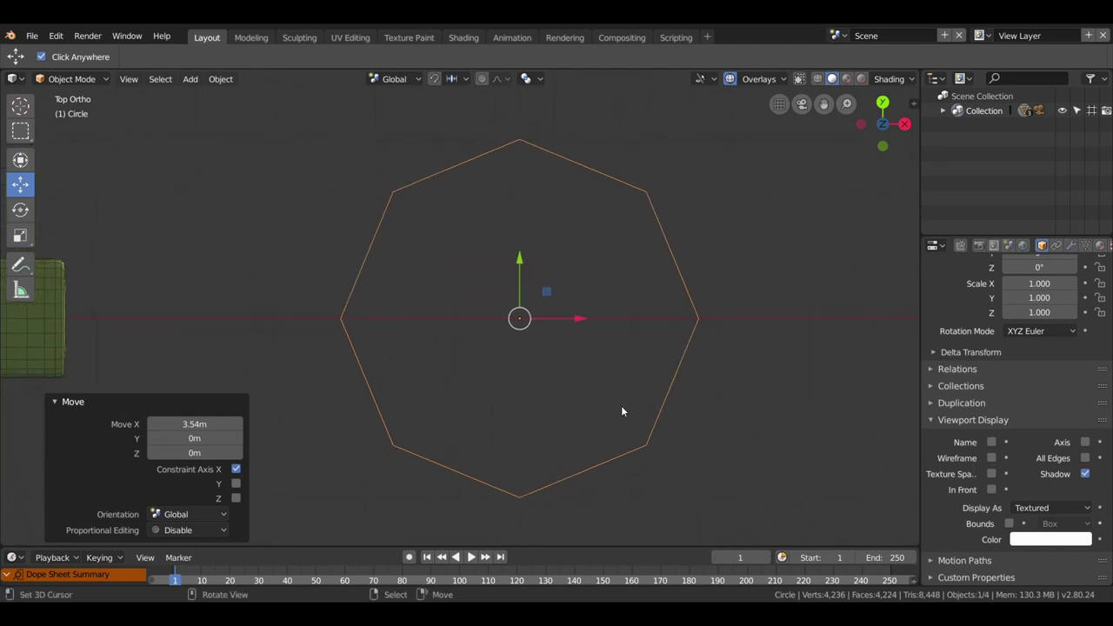
pyautogui.scroll(1, 621, 405)
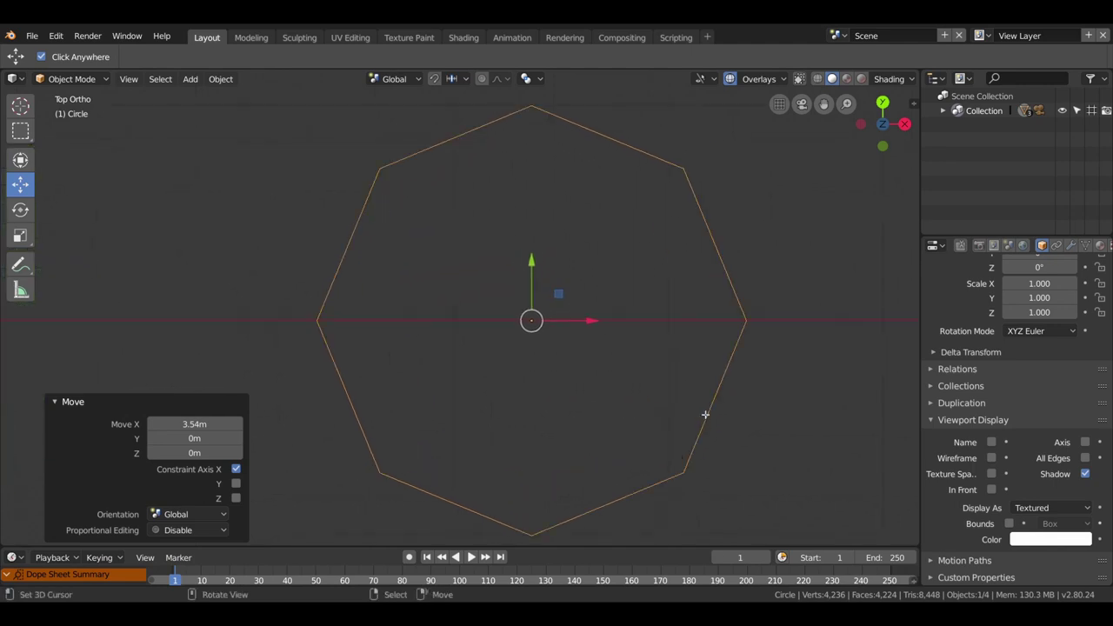
# Fill the octagon with a face and inset it by 6.807cm into a narrow border.
pyautogui.press('Tab')
pyautogui.press('f')
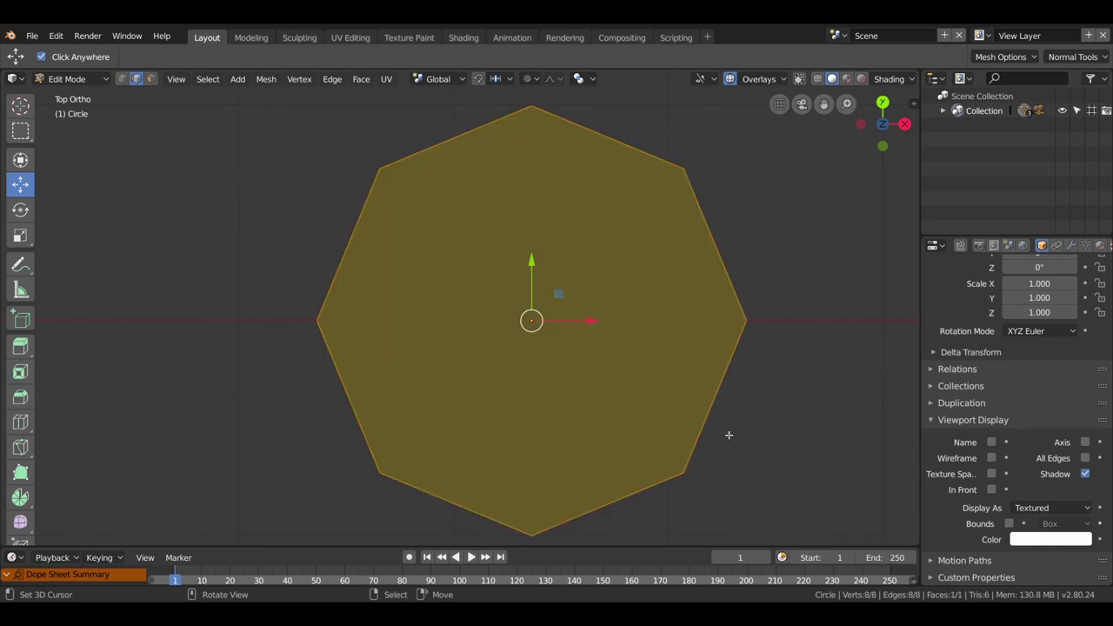
pyautogui.press('i')
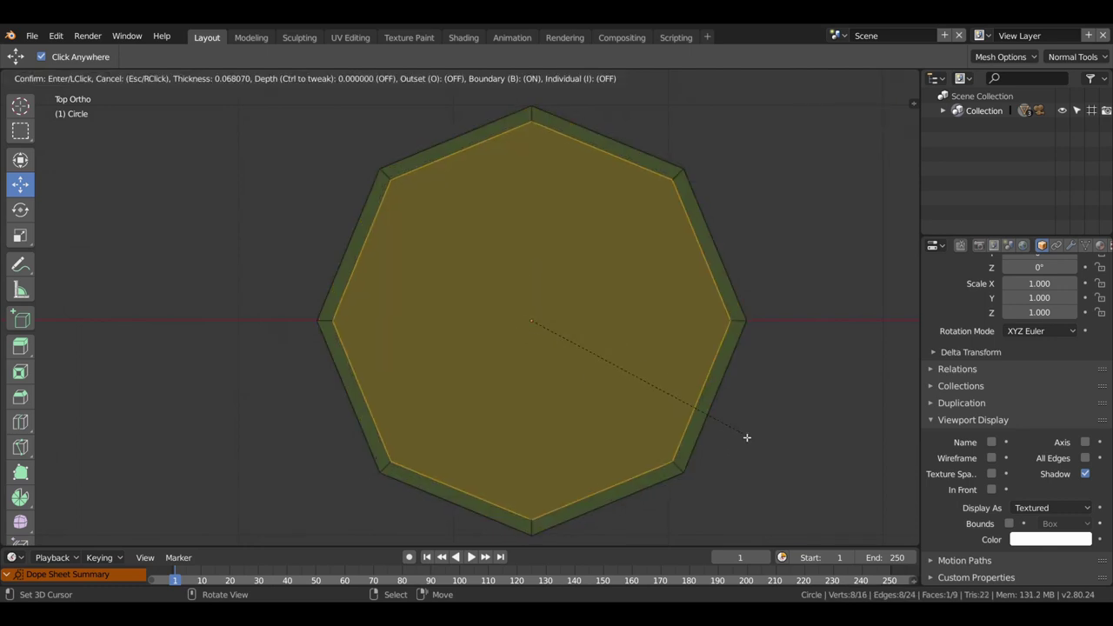
pyautogui.click(746, 437)
pyautogui.scroll(-3, 739, 435)
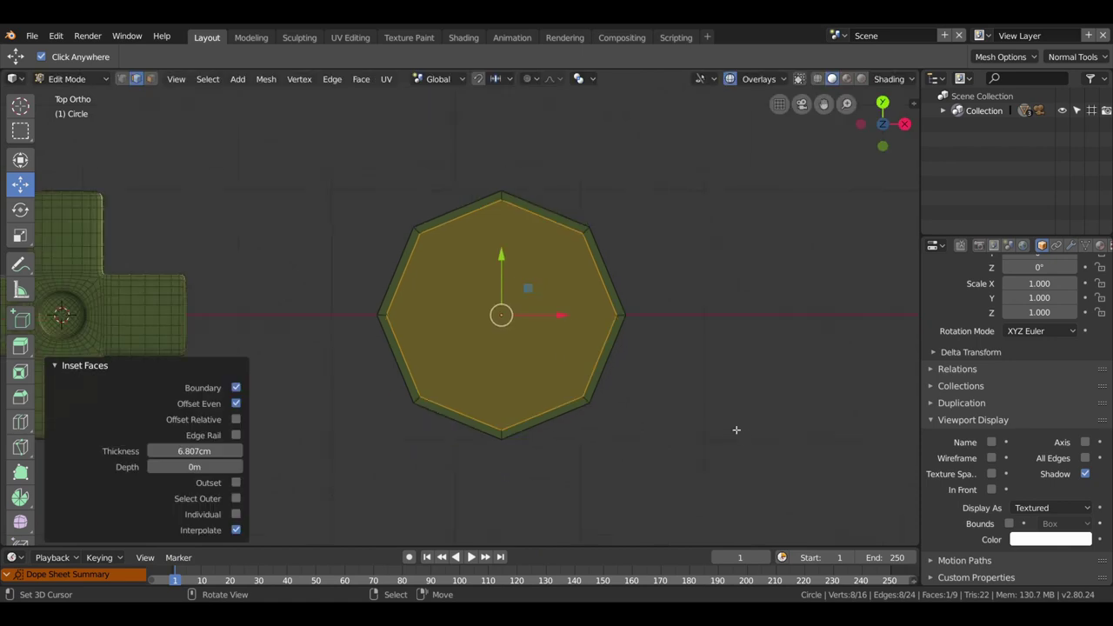
pyautogui.moveTo(736, 429)
pyautogui.mouseDown(button='middle')
pyautogui.moveTo(666, 322)
pyautogui.moveTo(679, 298)
pyautogui.mouseUp(button='middle')
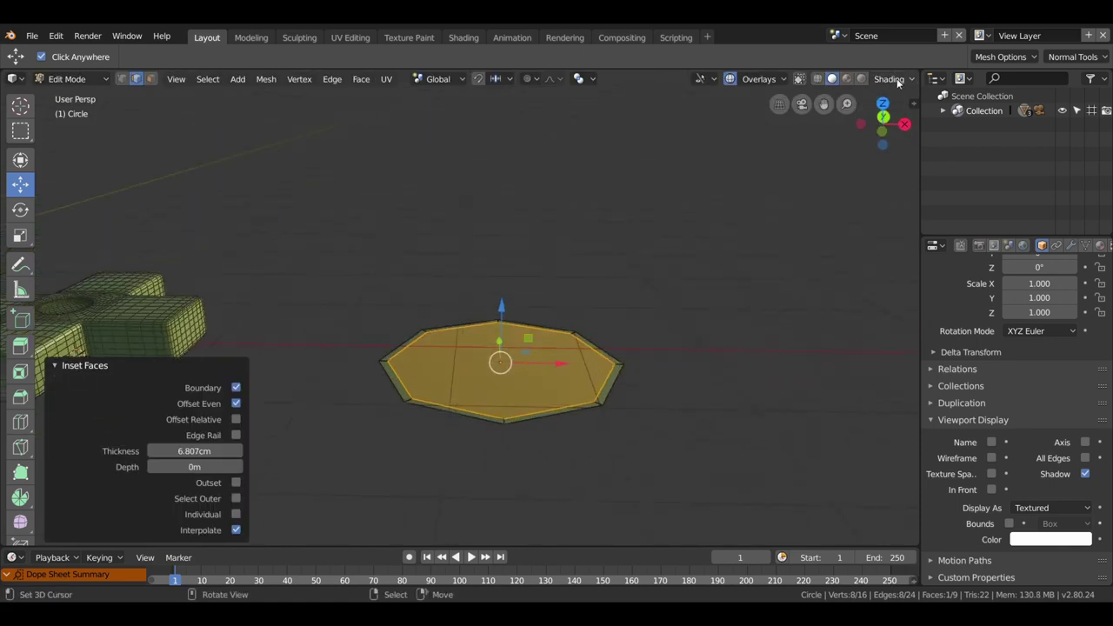
# Switch the viewport shading to a different MatCap.
pyautogui.click(891, 78)
pyautogui.click(879, 156)
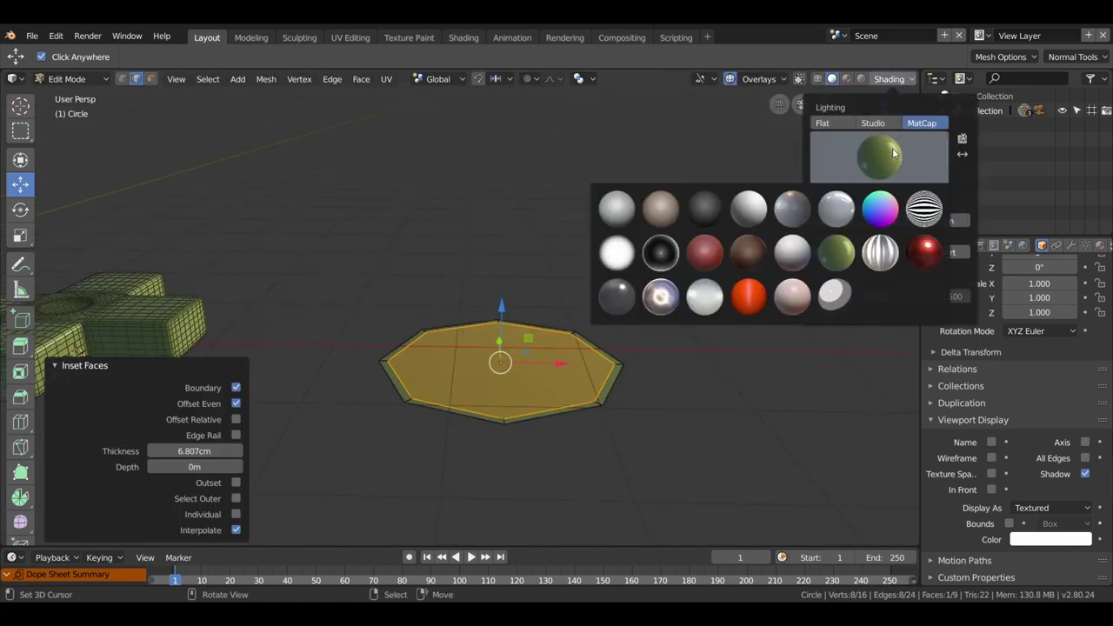
pyautogui.click(790, 202)
pyautogui.moveTo(515, 371); pyautogui.dragTo(522, 348, button='middle')
# Raise the whole octagon 60cm along Z and view it from the top.
pyautogui.press('a')
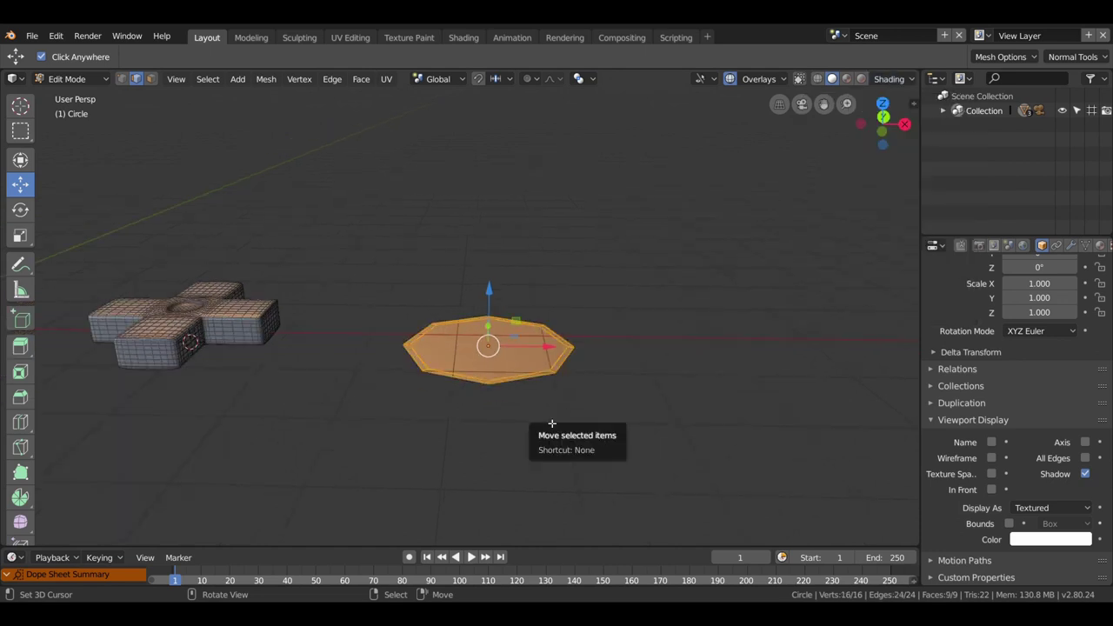
pyautogui.moveTo(489, 294); pyautogui.dragTo(491, 244)
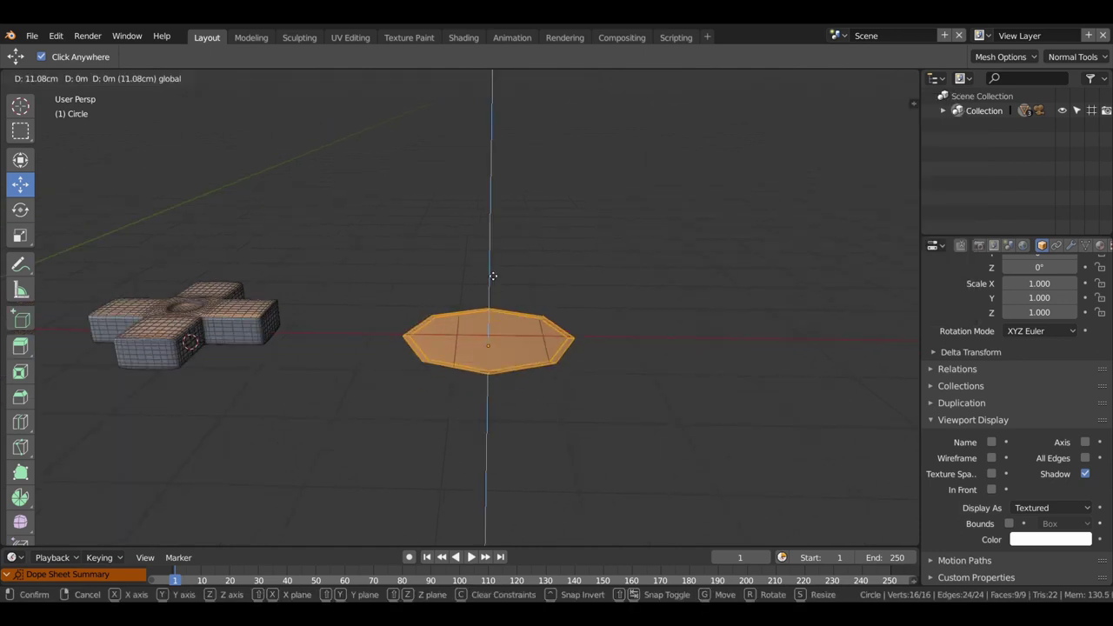
pyautogui.press('KP_7')
pyautogui.press('KP_7')
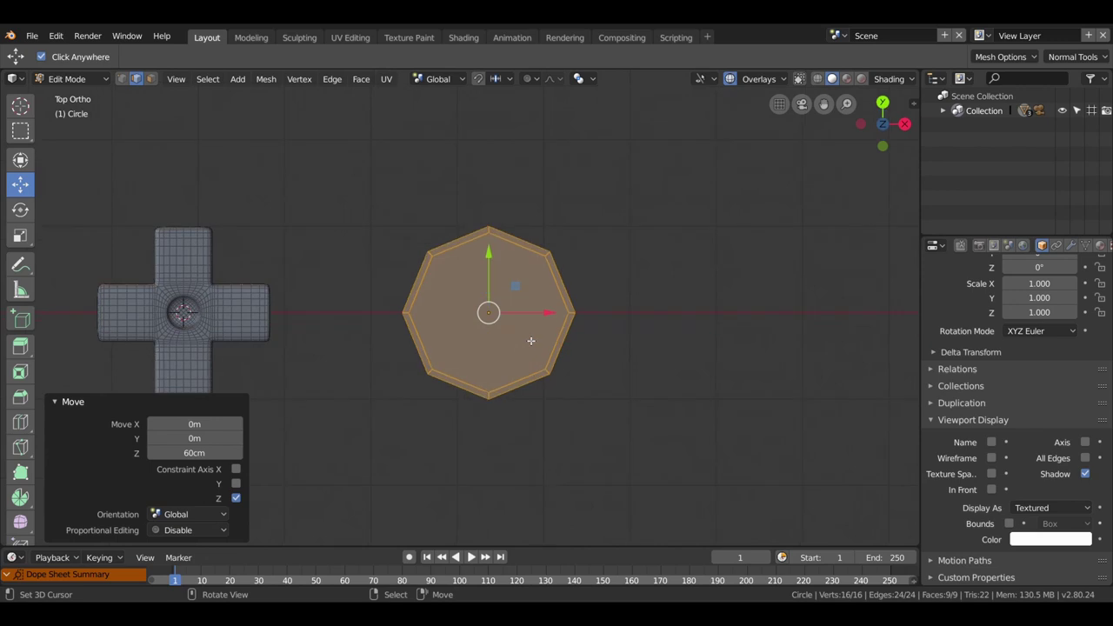
pyautogui.scroll(3, 531, 344)
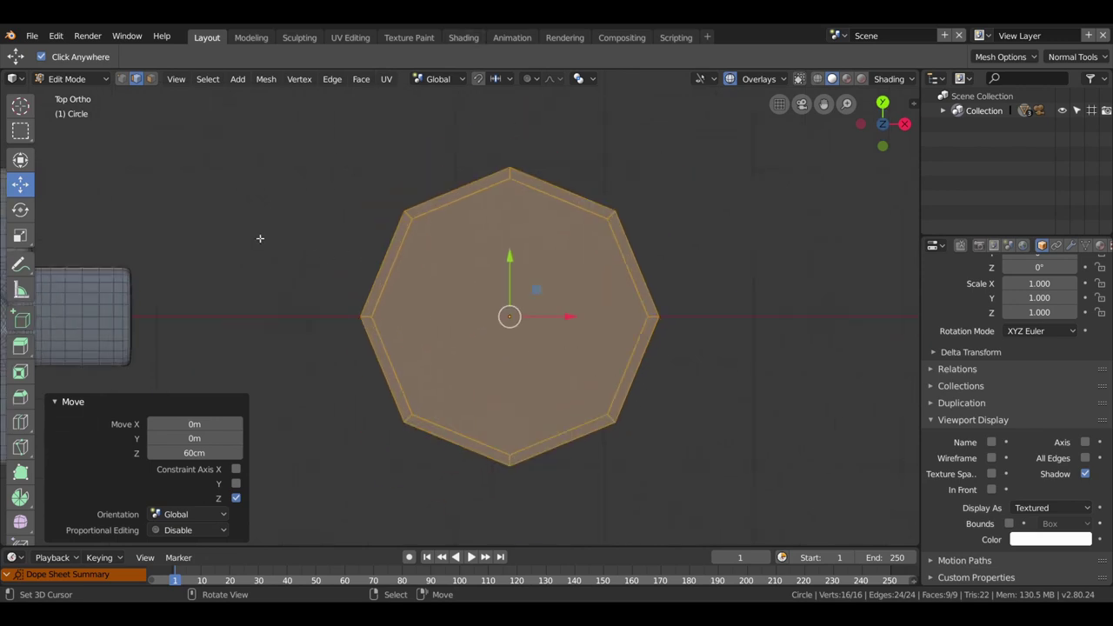
# Delete the octagon's central face, leaving only the rim ring.
pyautogui.click(154, 79)
pyautogui.click(493, 324)
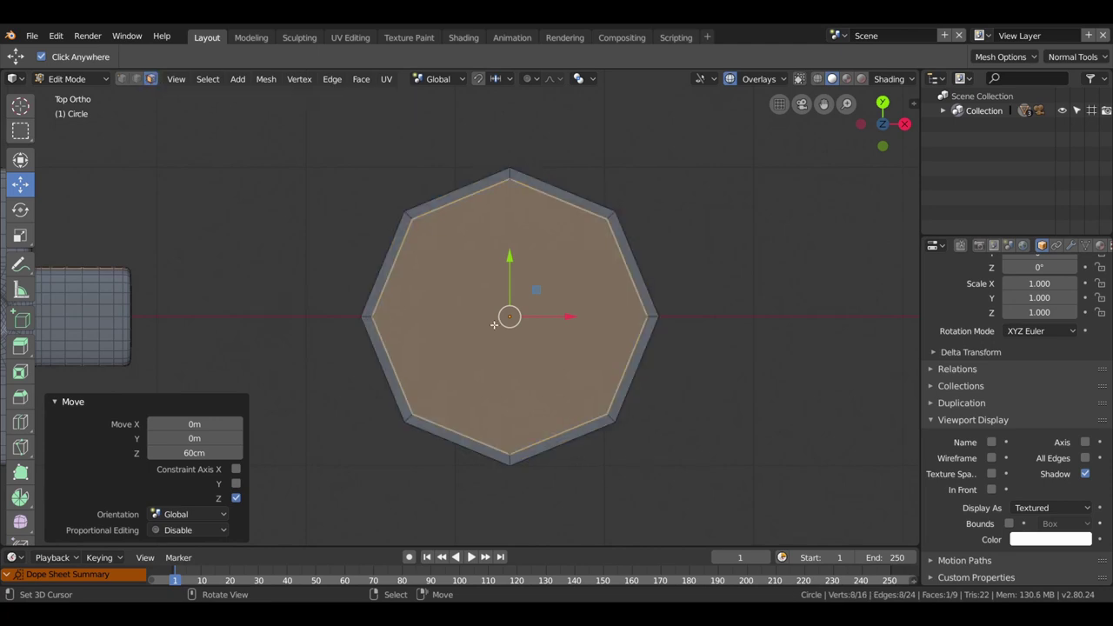
pyautogui.press('x')
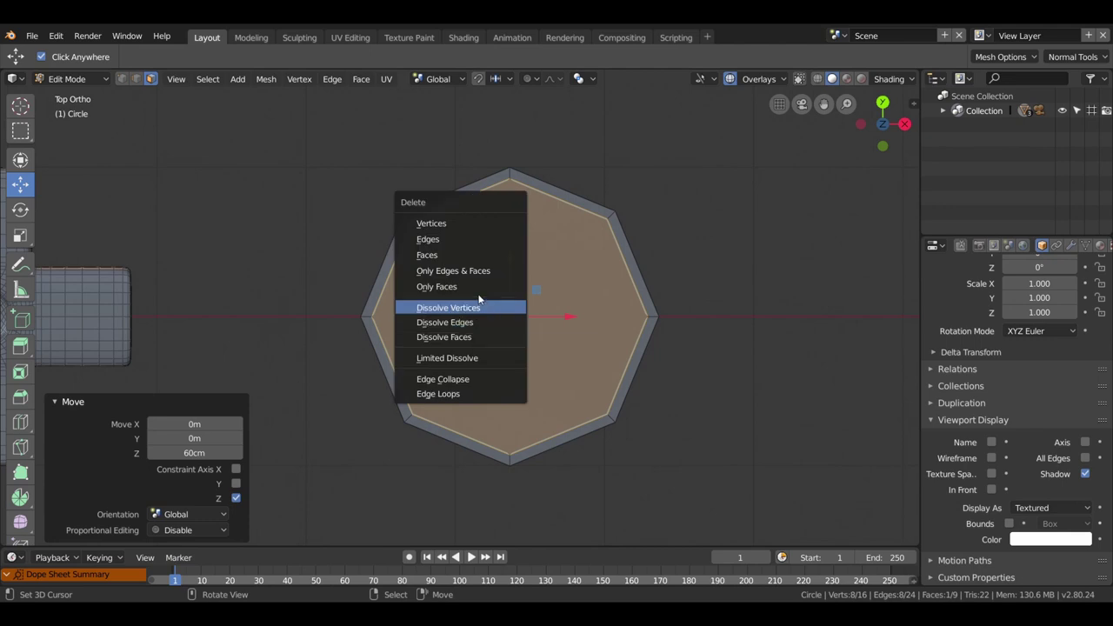
pyautogui.click(469, 255)
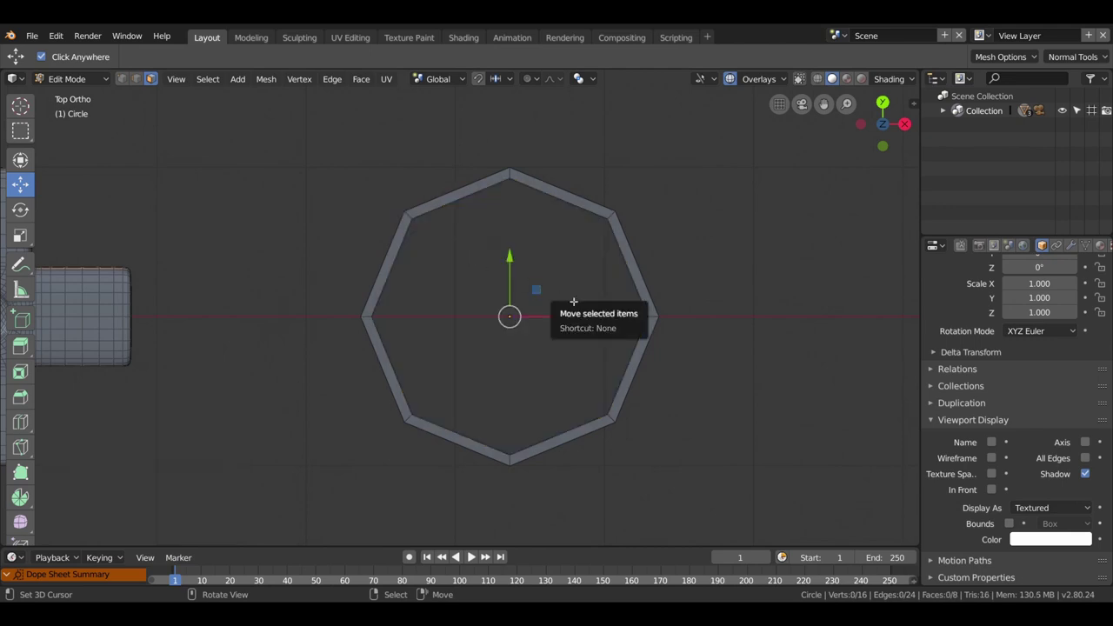
pyautogui.scroll(2, 573, 301)
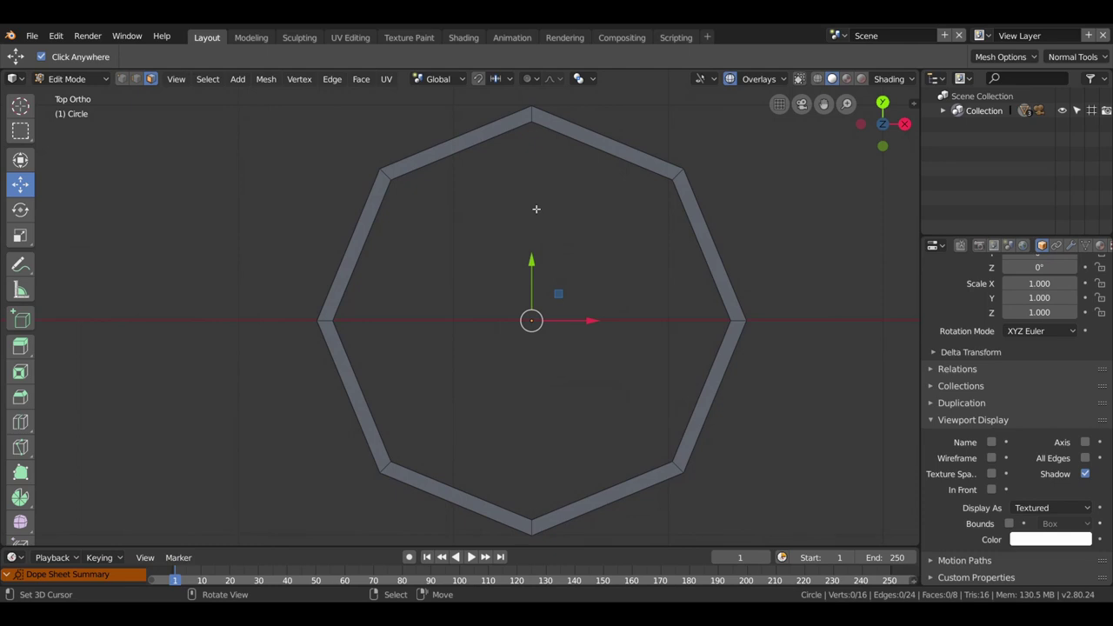
# Deselect the ring and place the 3D cursor inside its upper half.
pyautogui.press('a')
pyautogui.click(528, 211)
pyautogui.hotkey('alt', 'a')
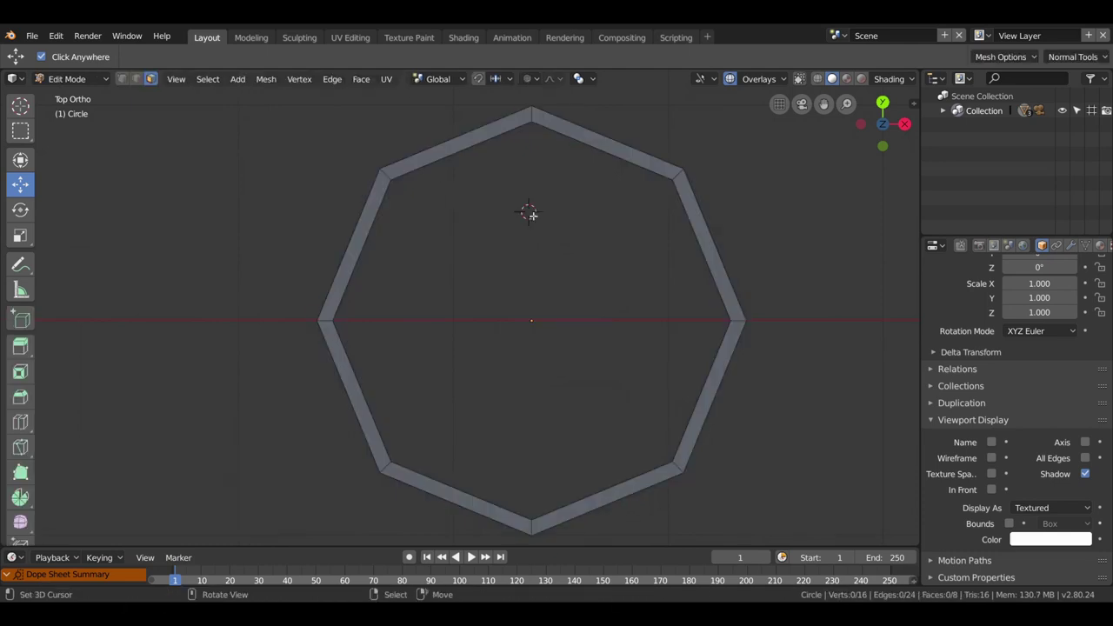
pyautogui.click(531, 235)
# Add a small circle at the 3D cursor, scaled to 0.140 and nudged down 3cm.
pyautogui.hotkey('shift', 'a')
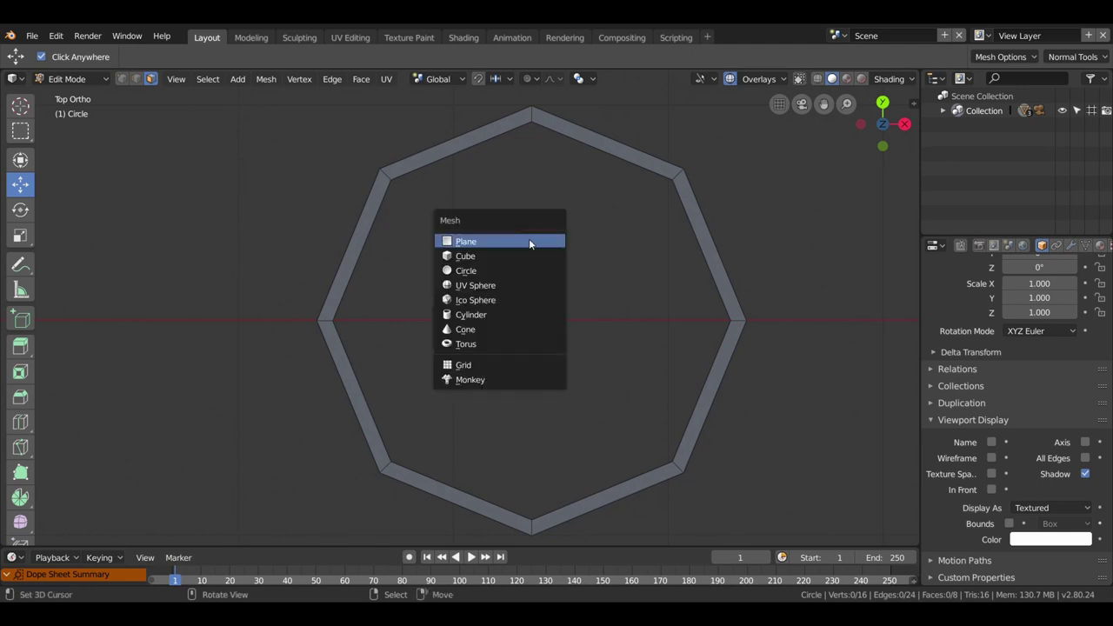
pyautogui.click(516, 270)
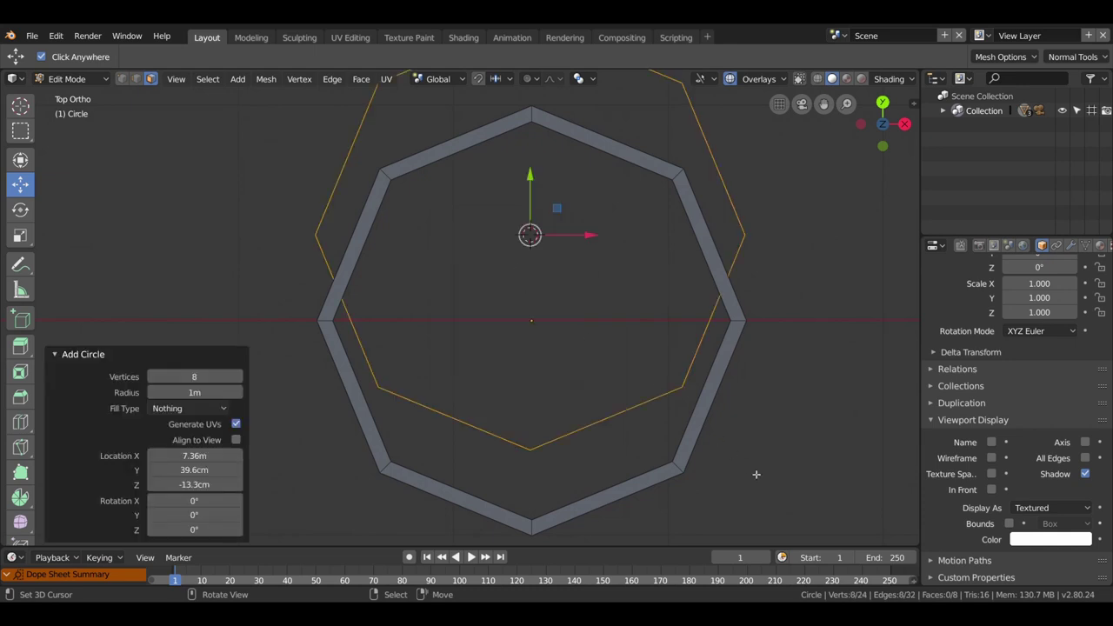
pyautogui.press('s')
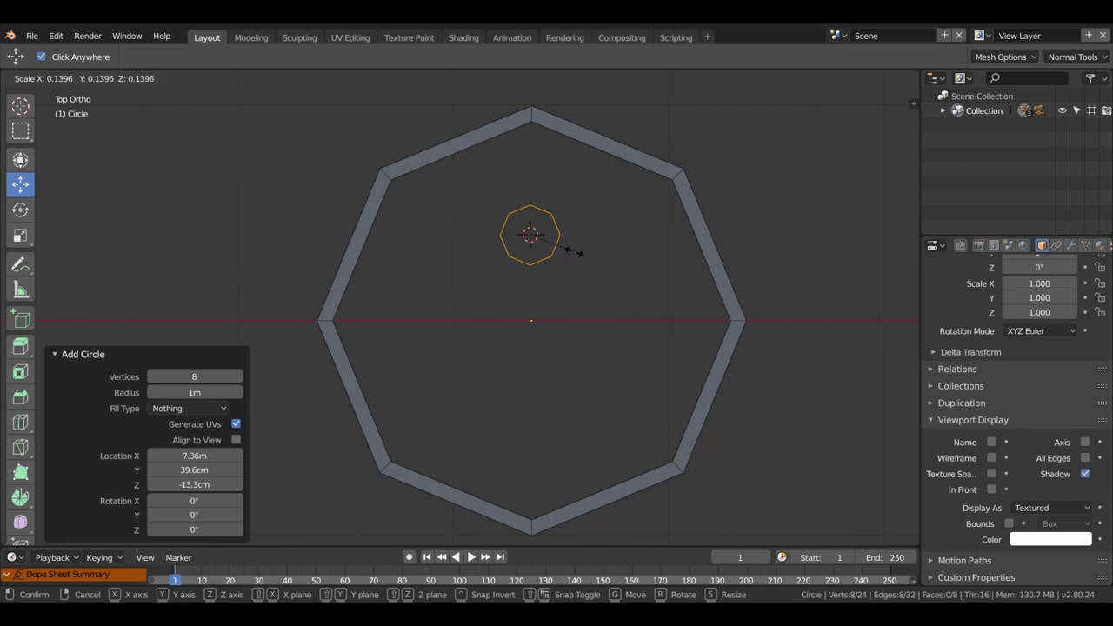
pyautogui.click(575, 250)
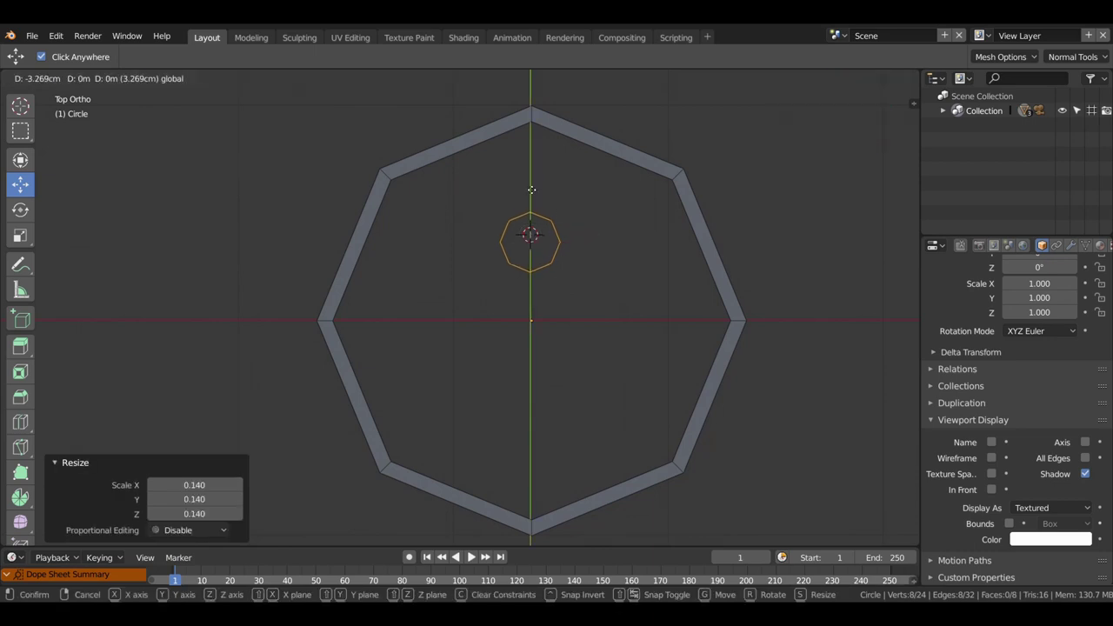
pyautogui.moveTo(530, 181); pyautogui.dragTo(530, 187)
pyautogui.scroll(2, 622, 350)
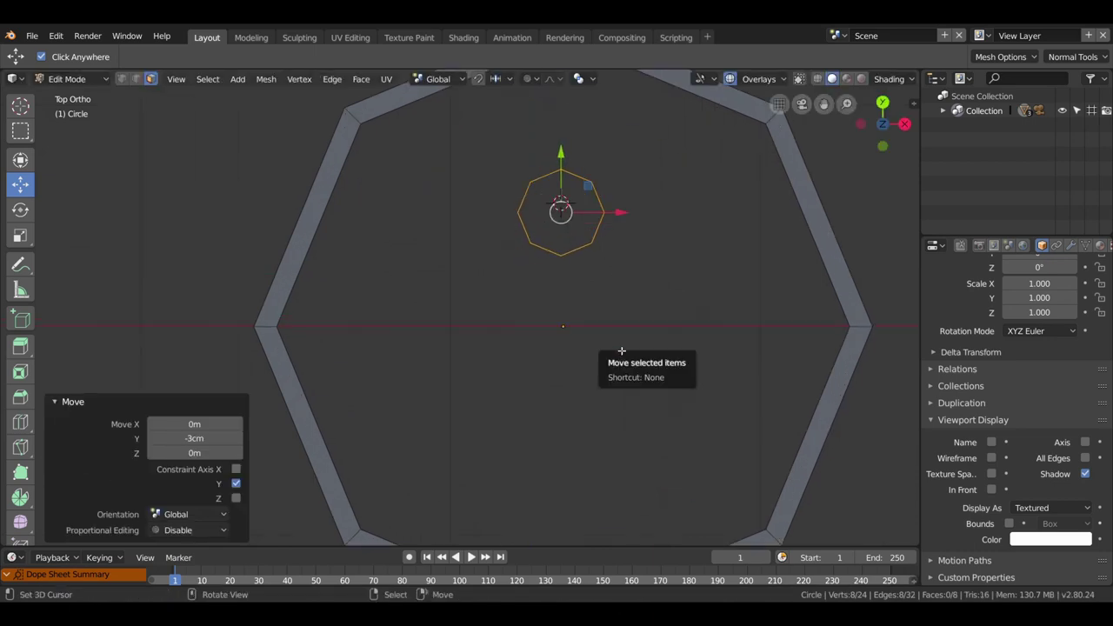
pyautogui.keyDown('shift'); pyautogui.moveTo(621, 318); pyautogui.dragTo(583, 377, button='middle'); pyautogui.keyUp('shift')
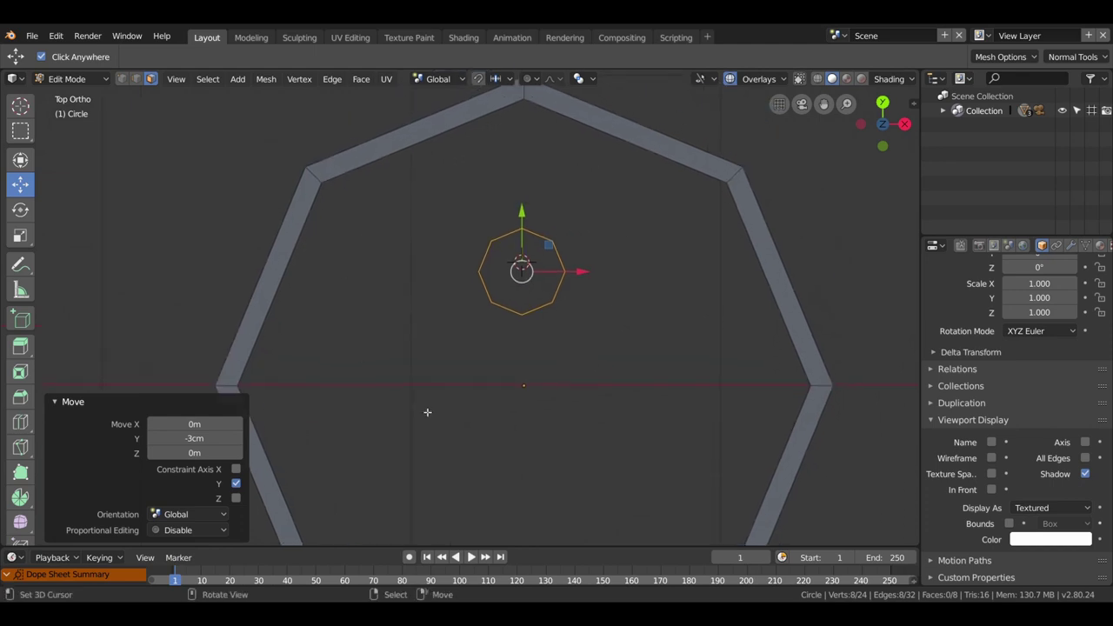
pyautogui.scroll(1, 655, 392)
pyautogui.scroll(-1, 656, 392)
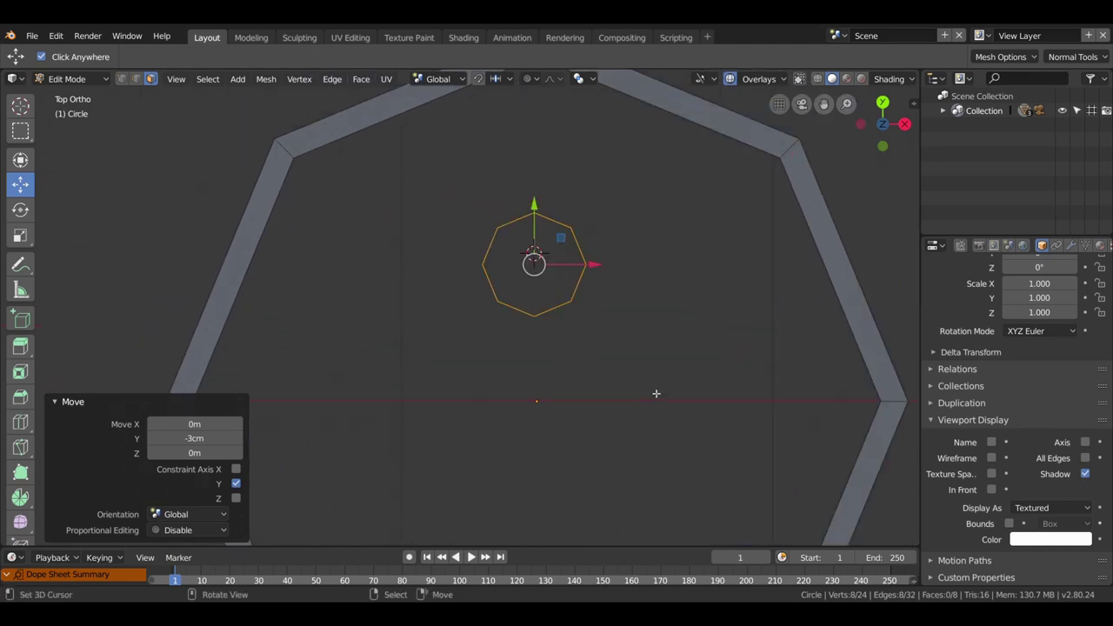
pyautogui.scroll(-1, 656, 393)
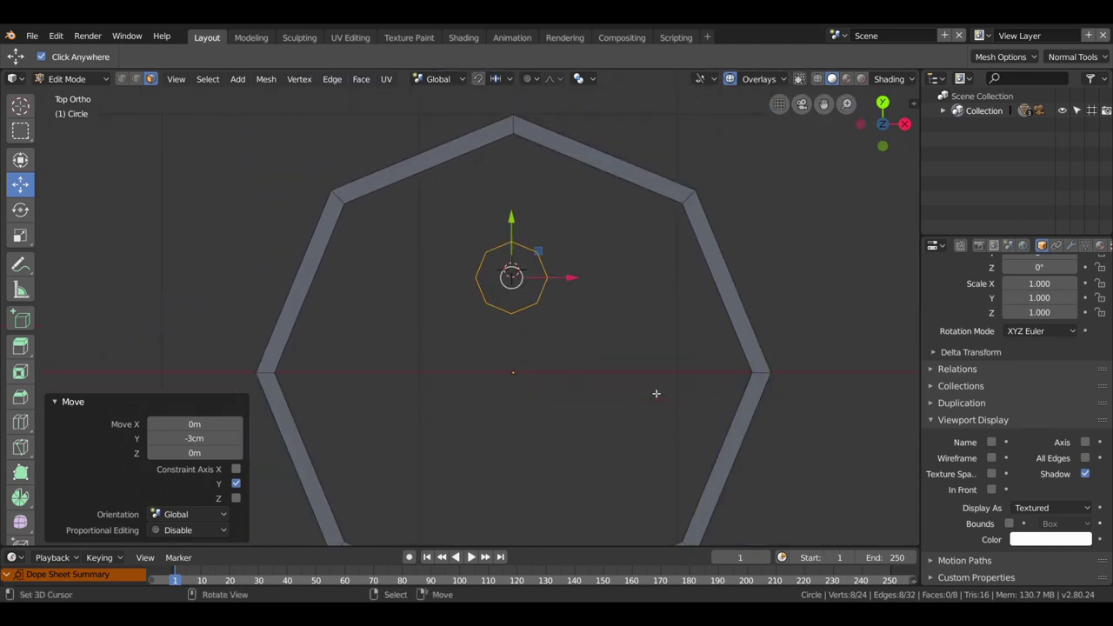
# Fill a face between the small octagon's top vertices and the ring's upper-right vertices.
pyautogui.click(121, 79)
pyautogui.click(281, 379)
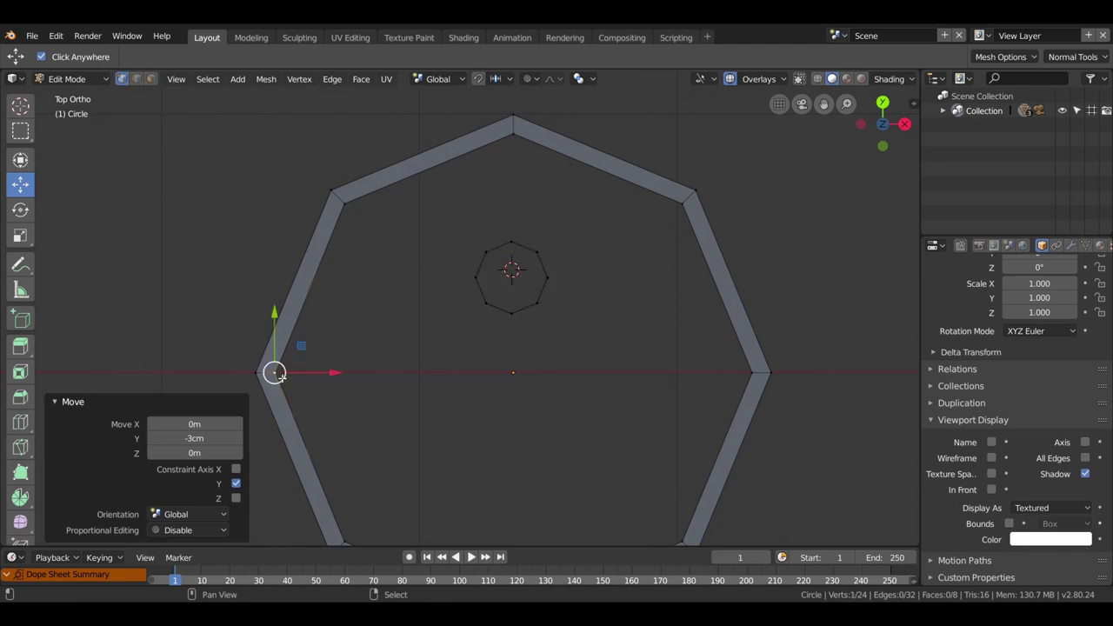
pyautogui.keyDown('shift'); pyautogui.click(754, 372); pyautogui.keyUp('shift')
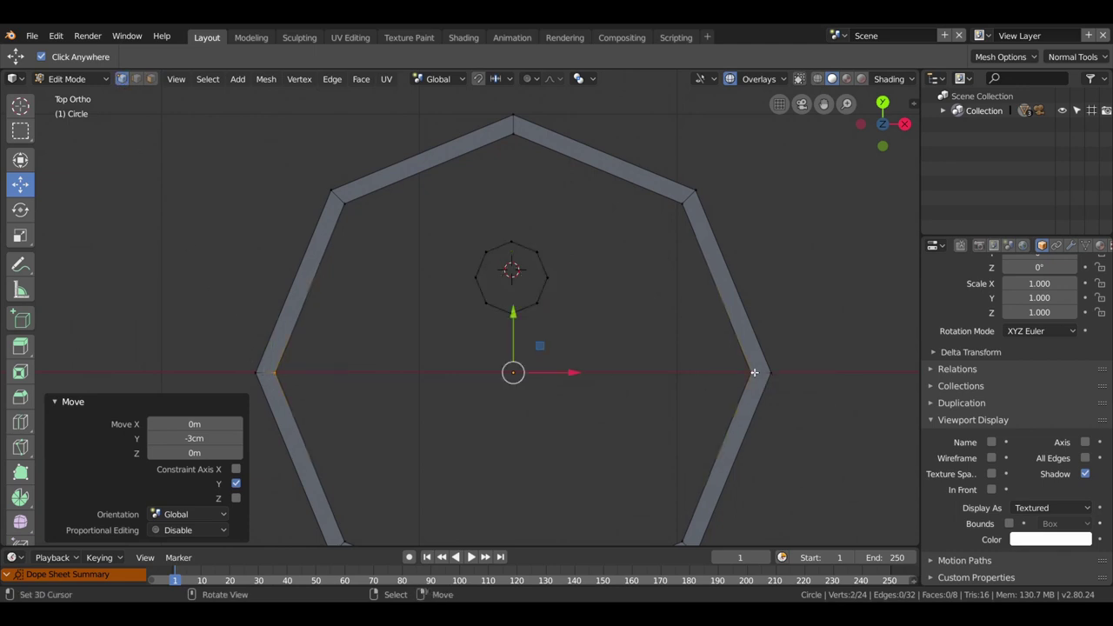
pyautogui.scroll(2, 509, 247)
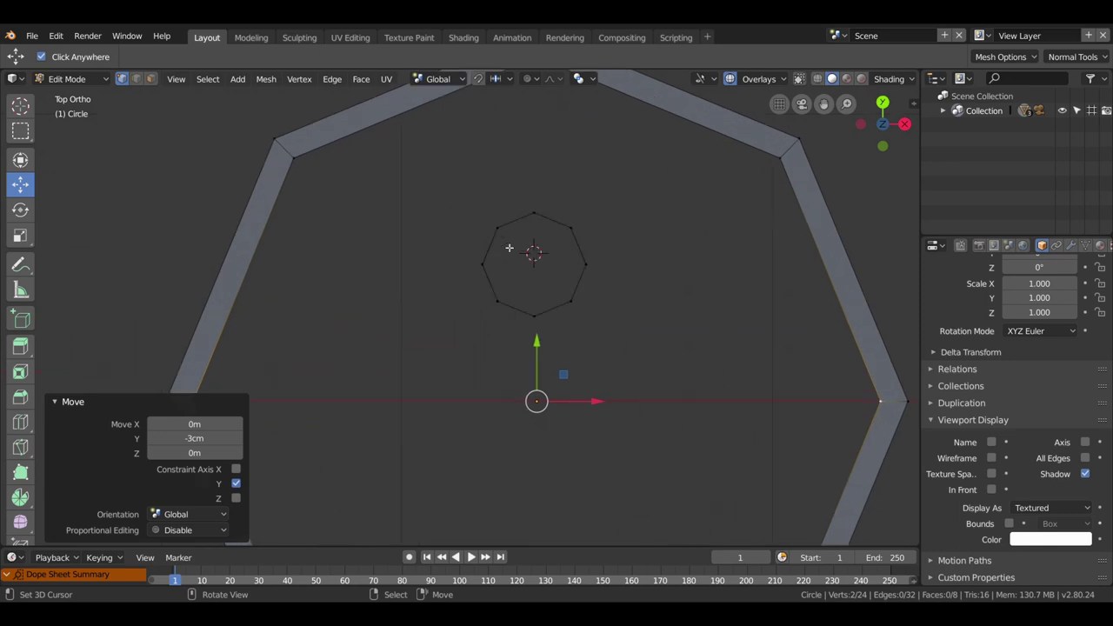
pyautogui.scroll(-2, 509, 248)
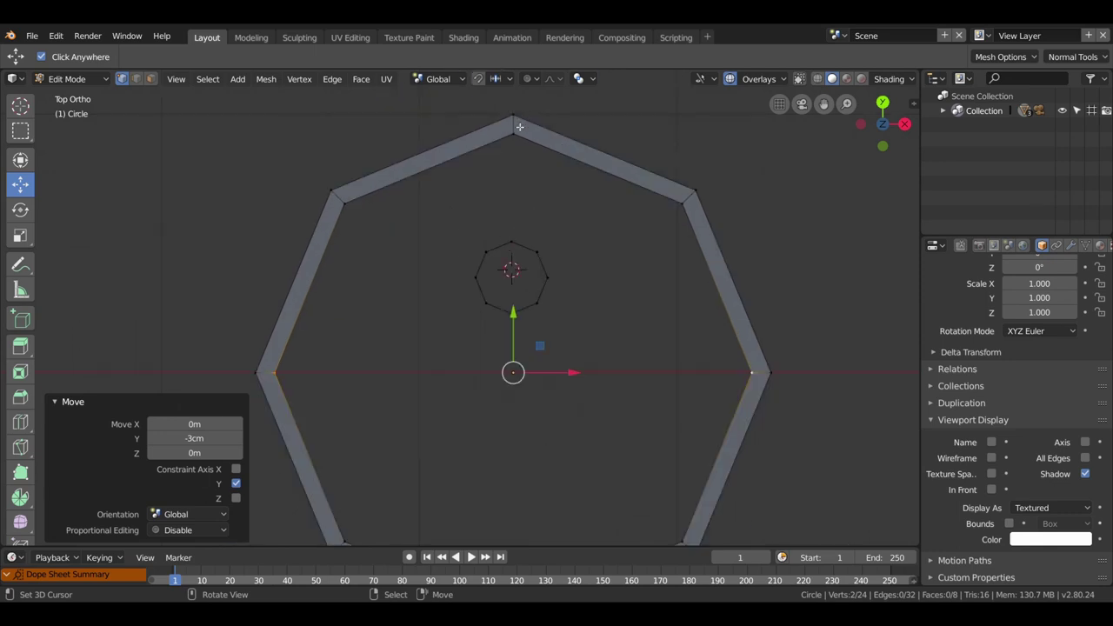
pyautogui.click(512, 243)
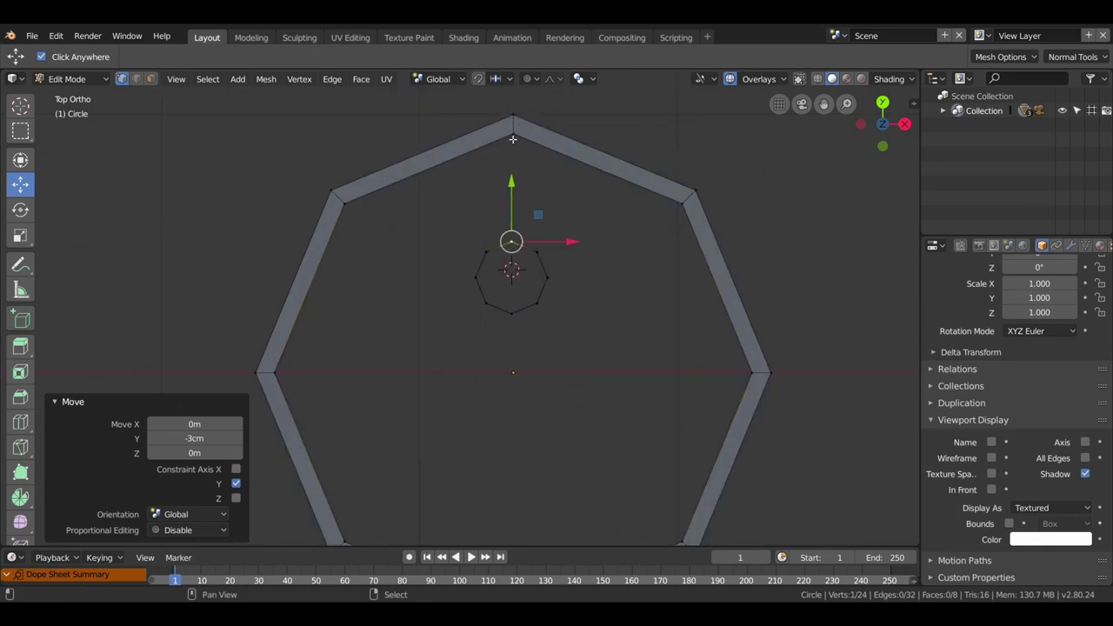
pyautogui.keyDown('shift'); pyautogui.click(512, 136); pyautogui.keyUp('shift')
pyautogui.keyDown('shift'); pyautogui.click(683, 207); pyautogui.keyUp('shift')
pyautogui.keyDown('shift'); pyautogui.click(545, 256); pyautogui.keyUp('shift')
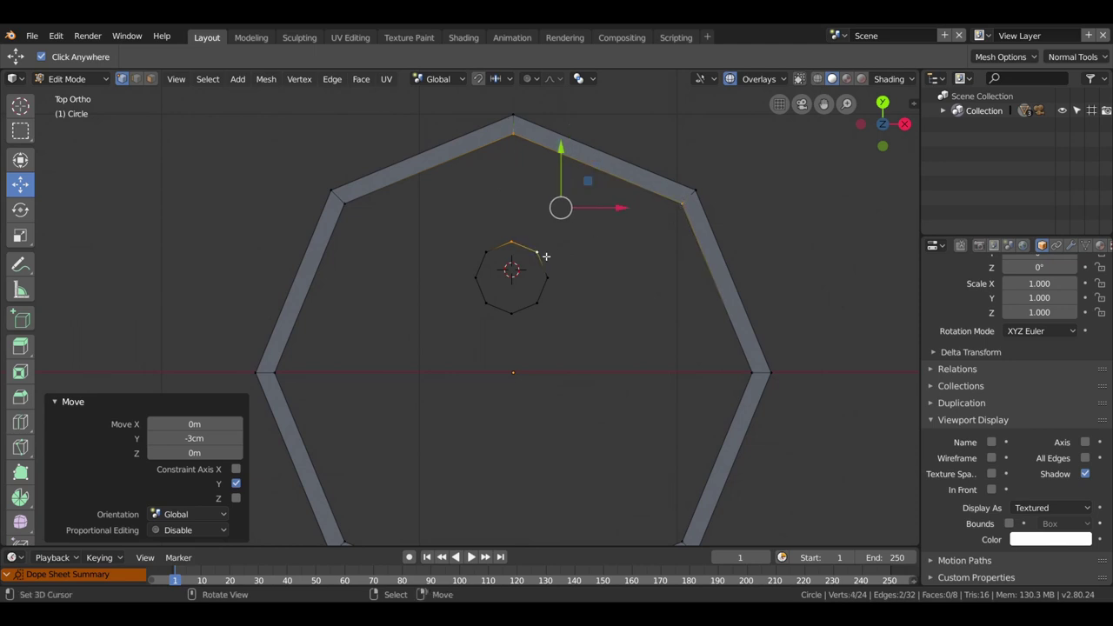
pyautogui.press('f')
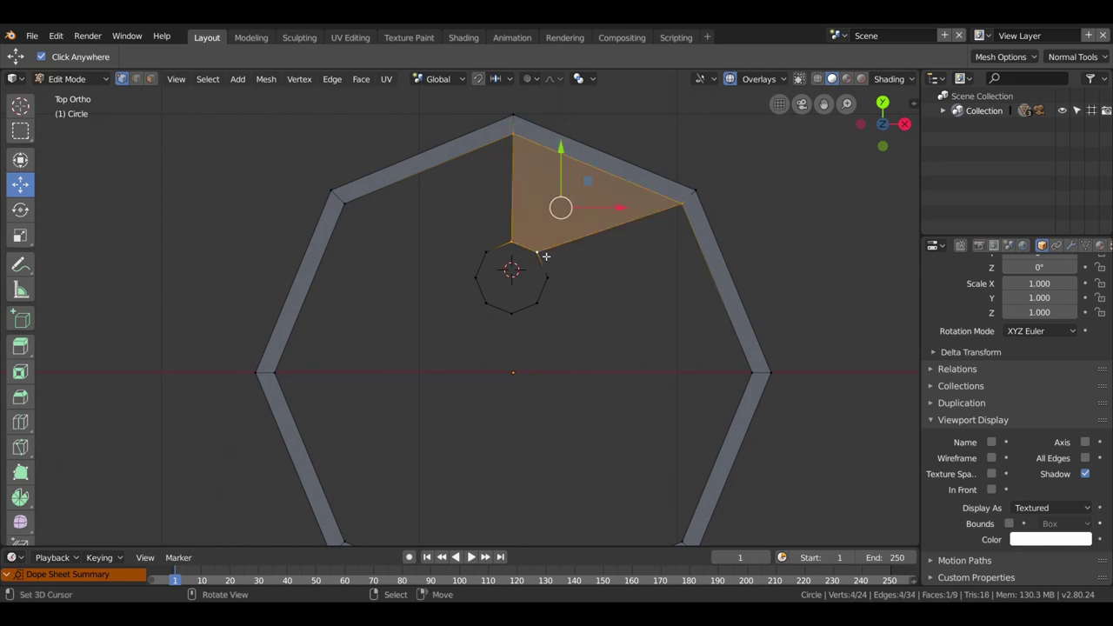
# Fill faces joining the small octagon to the ring's top and upper-left vertices.
pyautogui.click(512, 245)
pyautogui.keyDown('shift'); pyautogui.click(490, 144); pyautogui.keyUp('shift')
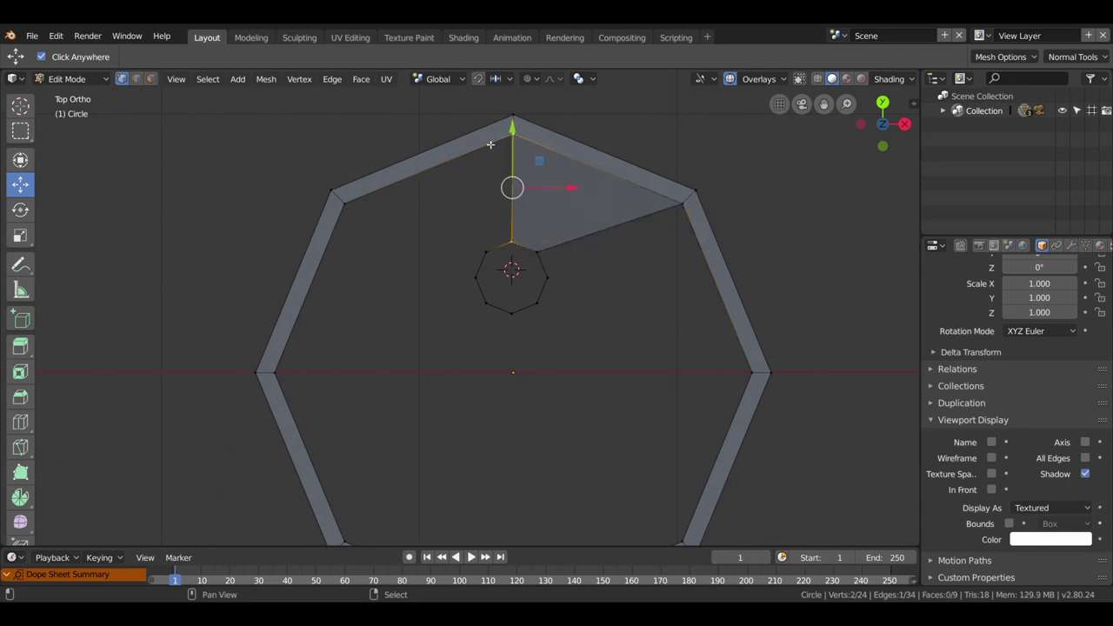
pyautogui.keyDown('shift'); pyautogui.click(340, 186); pyautogui.keyUp('shift')
pyautogui.keyDown('shift'); pyautogui.click(492, 262); pyautogui.keyUp('shift')
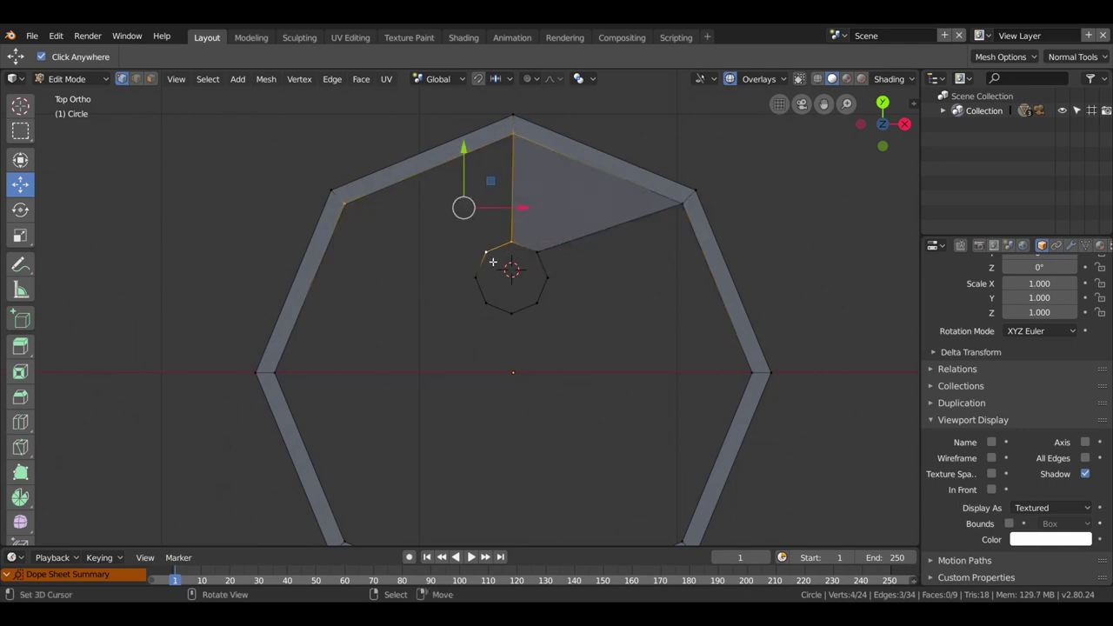
pyautogui.press('f')
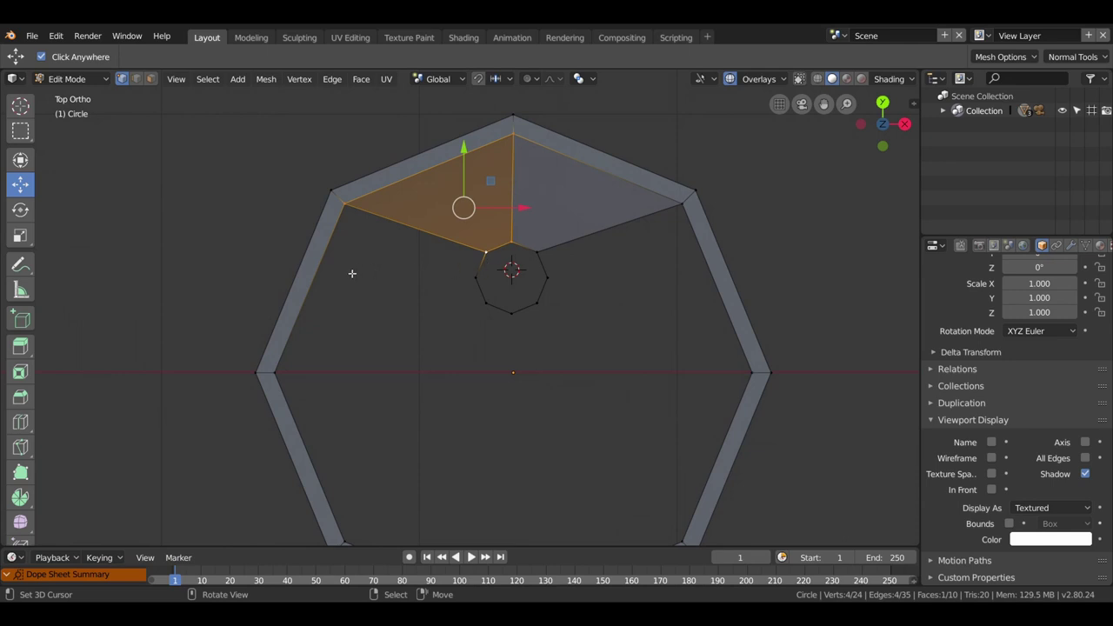
pyautogui.click(287, 375)
pyautogui.keyDown('shift'); pyautogui.click(352, 207); pyautogui.keyUp('shift')
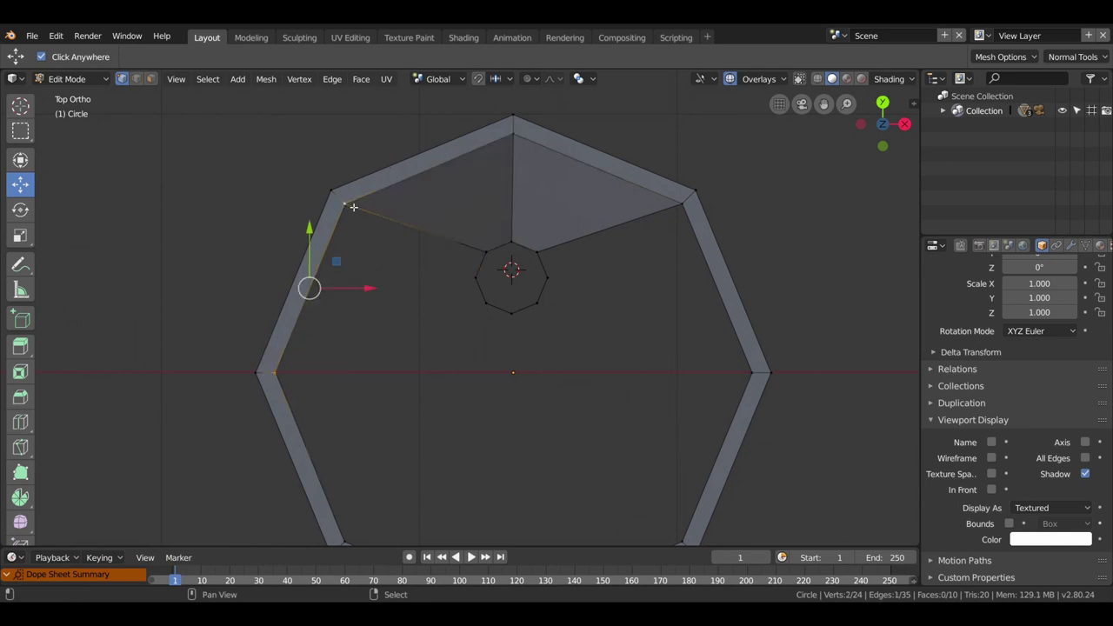
pyautogui.keyDown('shift'); pyautogui.click(483, 254); pyautogui.keyUp('shift')
pyautogui.keyDown('shift'); pyautogui.click(479, 277); pyautogui.keyUp('shift')
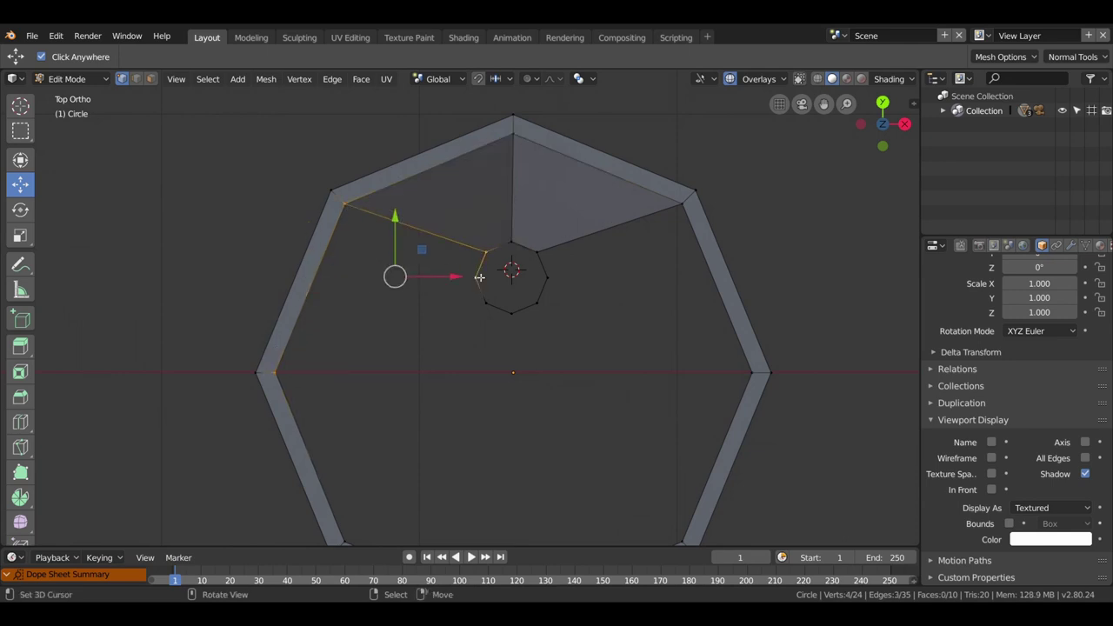
pyautogui.press('f')
# Fill a face between the small octagon's right vertices and the ring's right corners.
pyautogui.click(549, 277)
pyautogui.keyDown('shift'); pyautogui.click(545, 247); pyautogui.keyUp('shift')
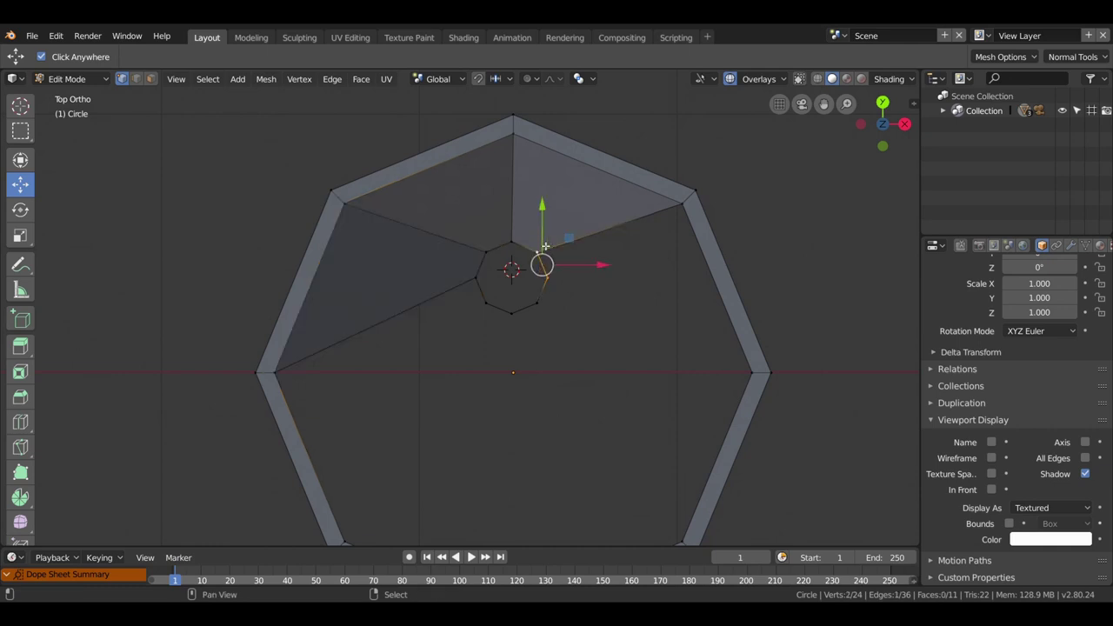
pyautogui.keyDown('shift'); pyautogui.click(675, 212); pyautogui.keyUp('shift')
pyautogui.keyDown('shift'); pyautogui.click(759, 374); pyautogui.keyUp('shift')
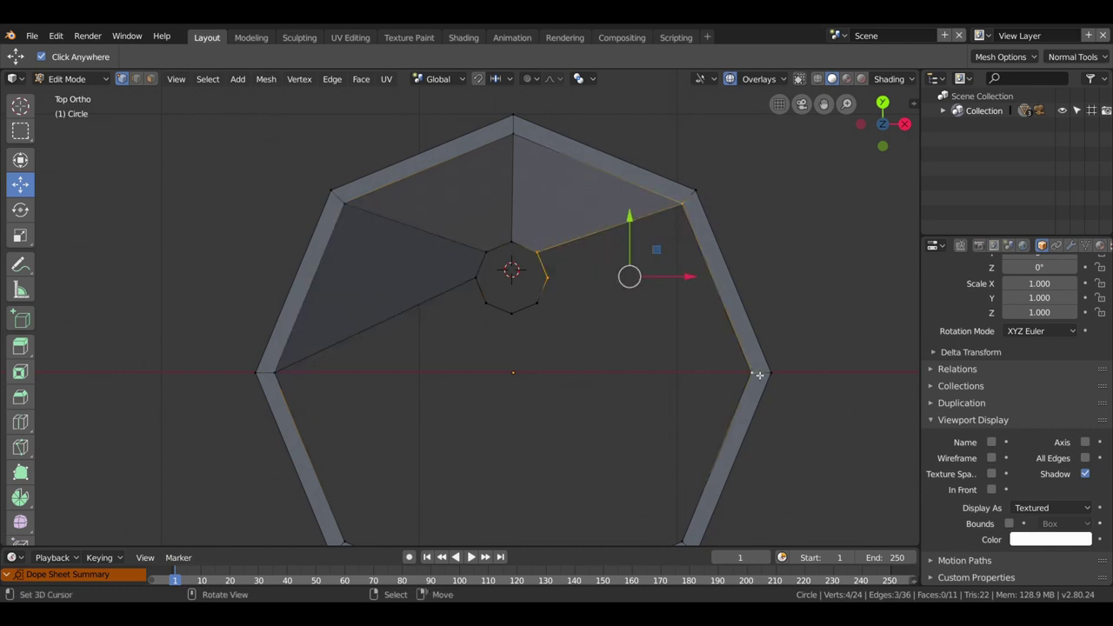
pyautogui.press('f')
pyautogui.scroll(-1, 638, 379)
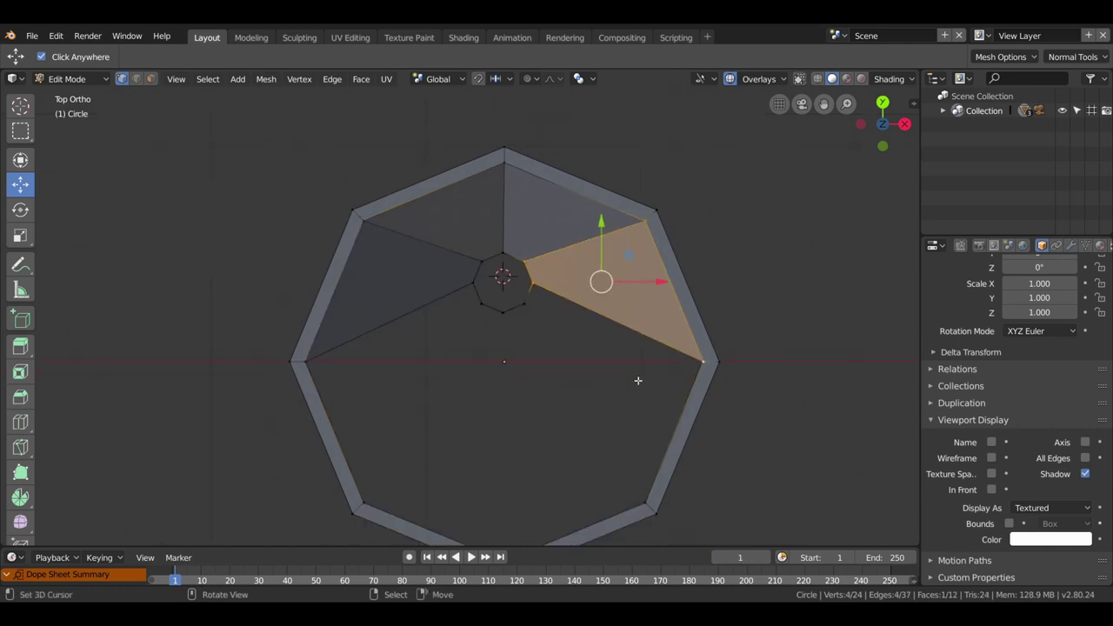
pyautogui.scroll(2, 638, 380)
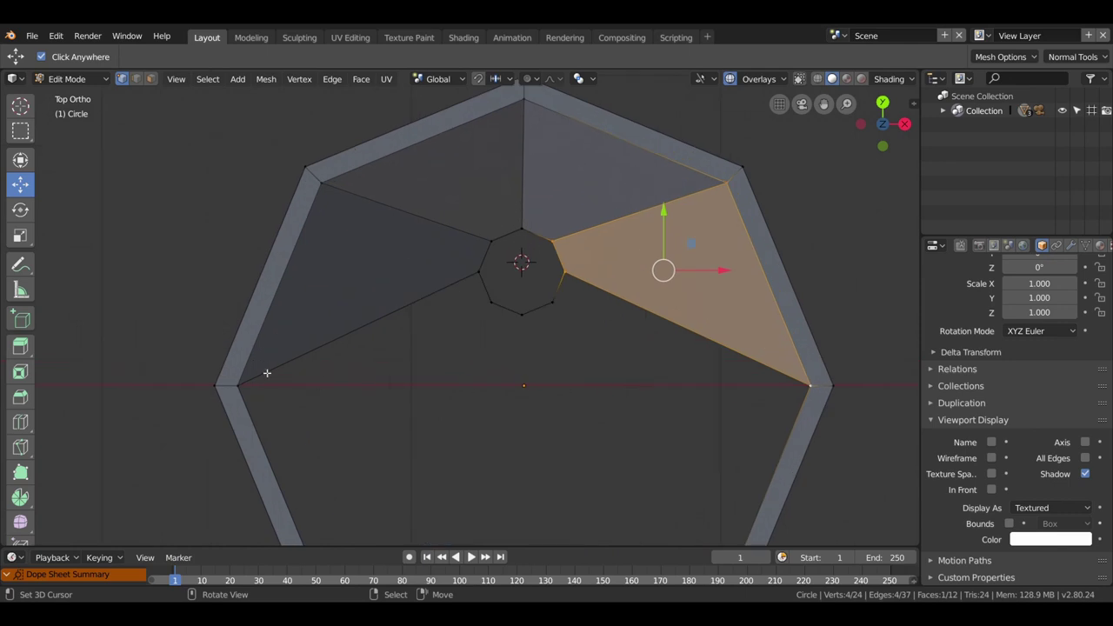
# Fill the remaining upper-half gap from the left corner through the hole vertices to the right corner.
pyautogui.click(239, 386)
pyautogui.keyDown('shift'); pyautogui.click(479, 272); pyautogui.keyUp('shift')
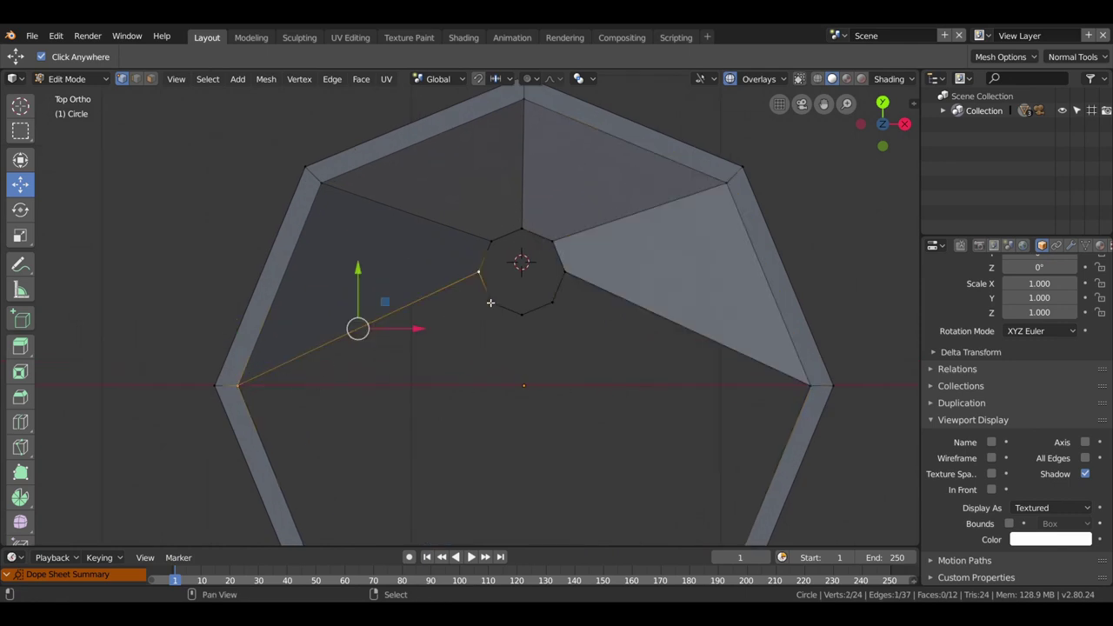
pyautogui.keyDown('shift'); pyautogui.click(491, 303); pyautogui.keyUp('shift')
pyautogui.keyDown('shift'); pyautogui.click(522, 314); pyautogui.keyUp('shift')
pyautogui.keyDown('shift'); pyautogui.click(552, 303); pyautogui.keyUp('shift')
pyautogui.keyDown('shift'); pyautogui.click(565, 273); pyautogui.keyUp('shift')
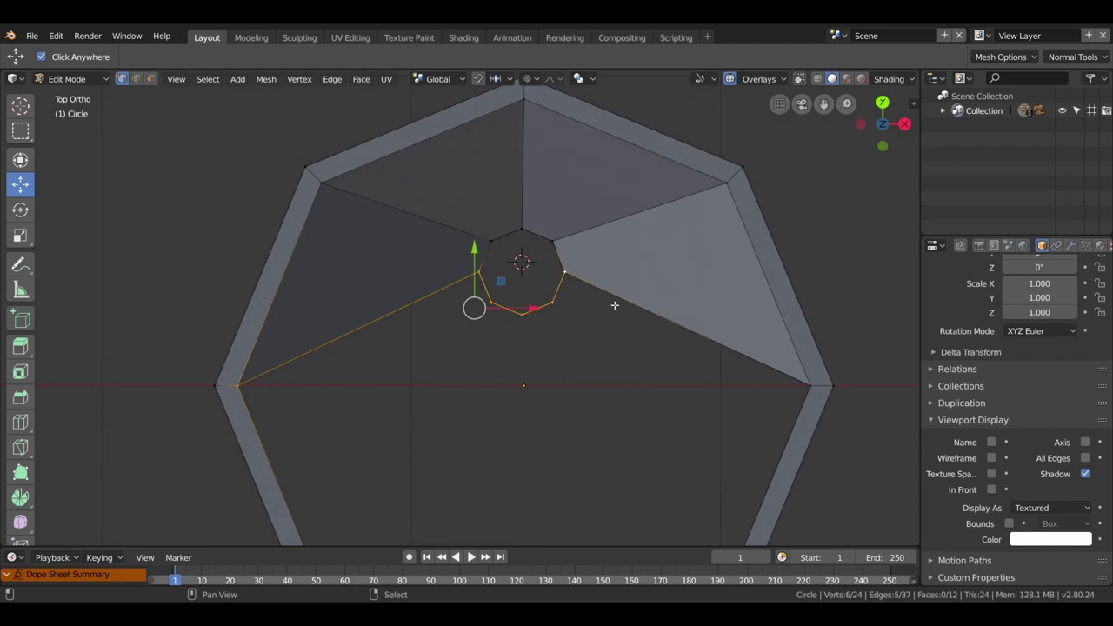
pyautogui.keyDown('shift'); pyautogui.click(811, 387); pyautogui.keyUp('shift')
pyautogui.press('f')
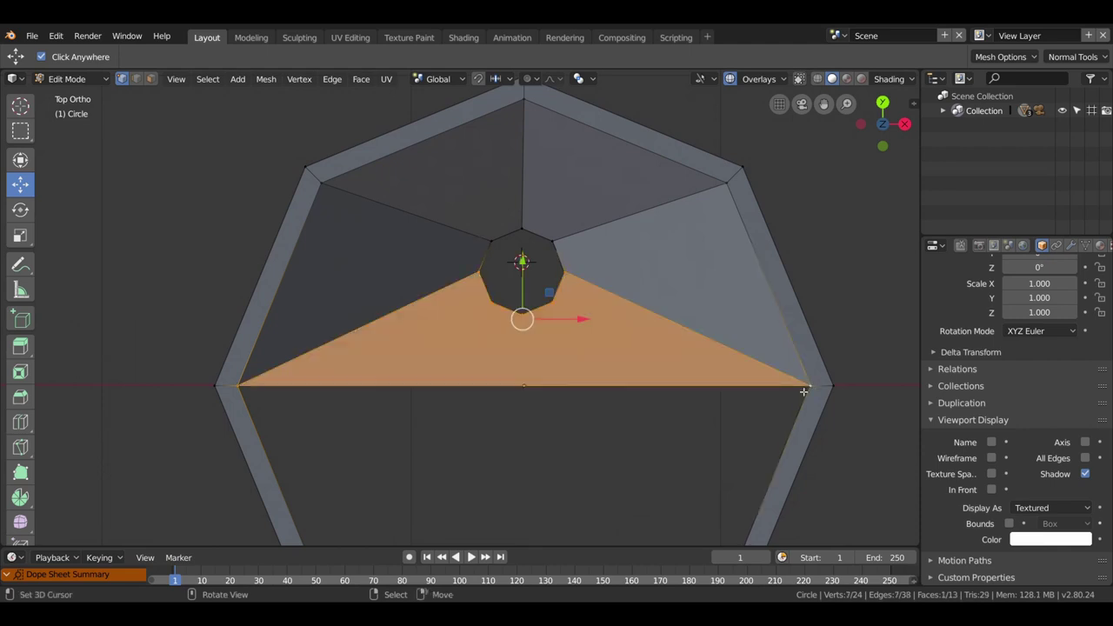
pyautogui.scroll(-3, 702, 414)
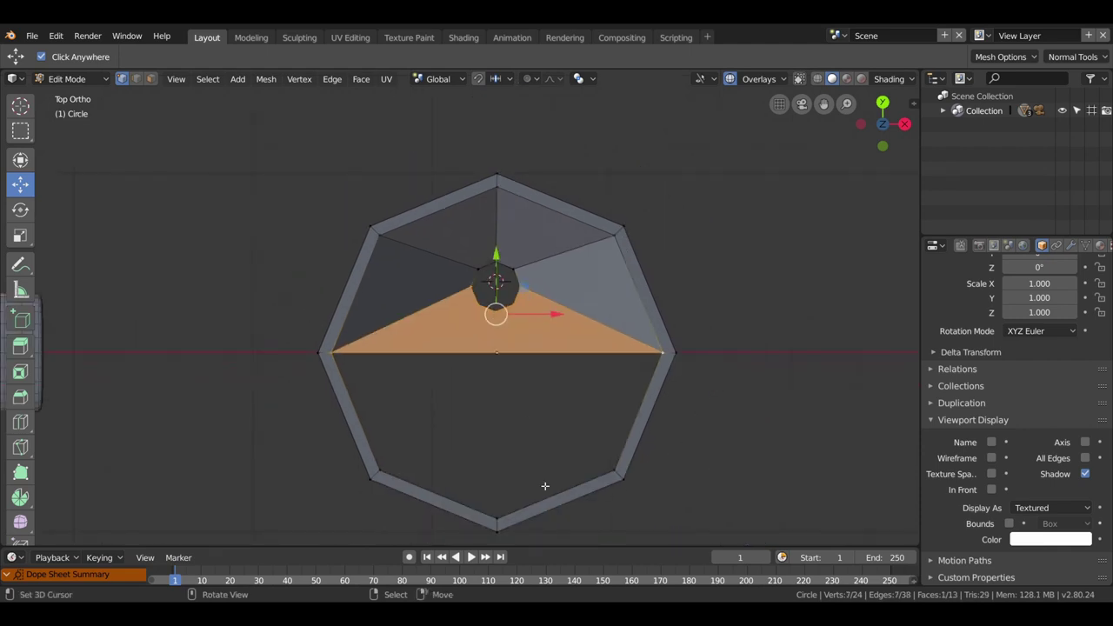
# Select the four lower rim faces.
pyautogui.click(150, 78)
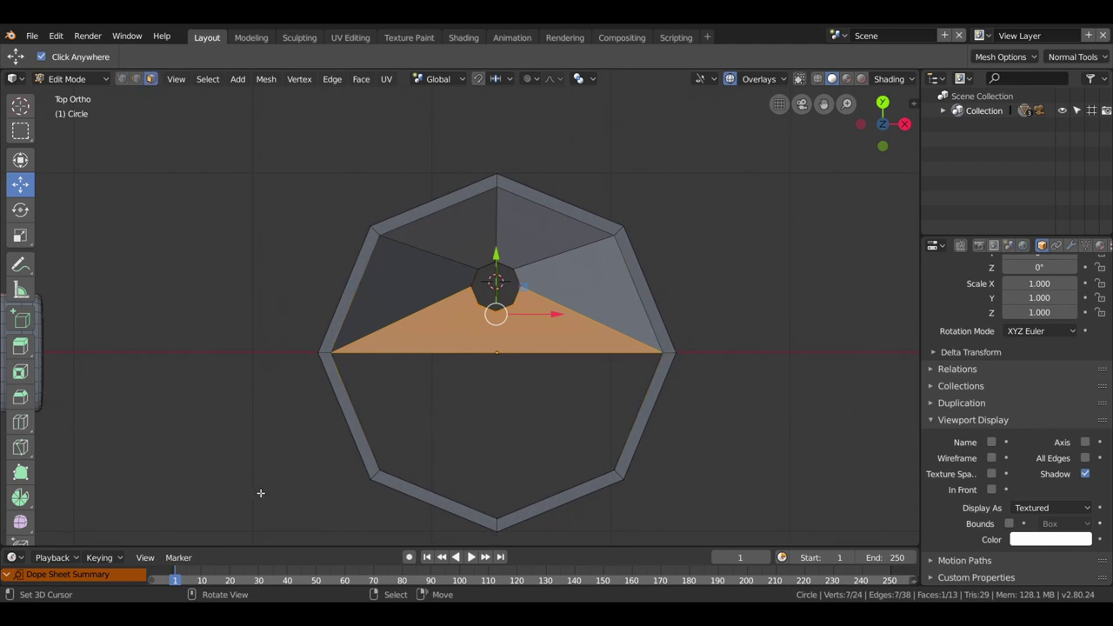
pyautogui.click(351, 417)
pyautogui.keyDown('shift'); pyautogui.click(411, 491); pyautogui.keyUp('shift')
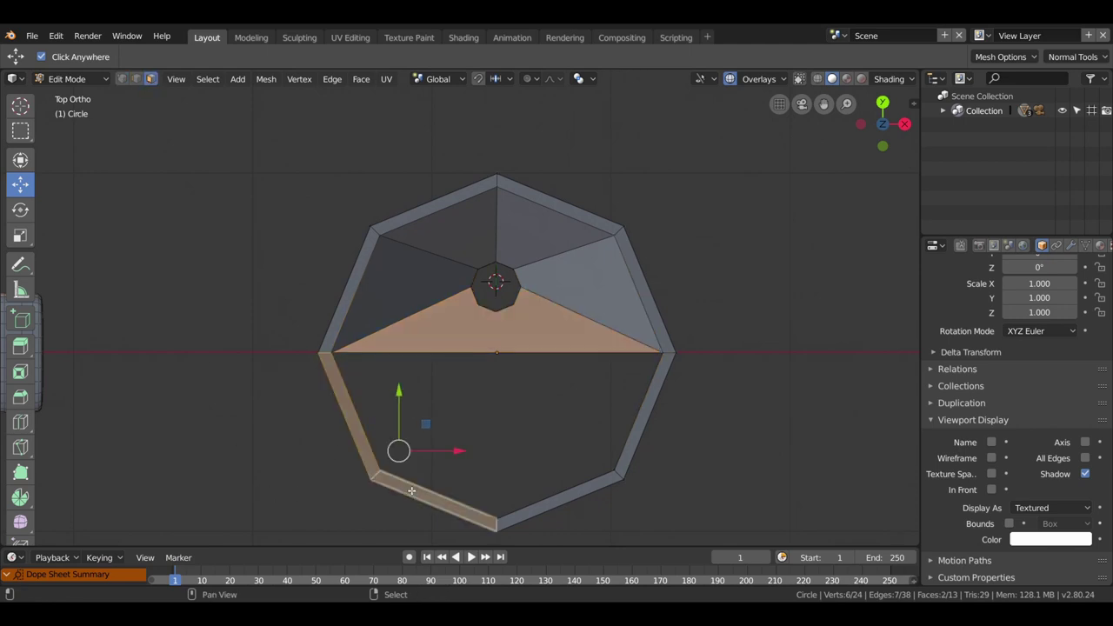
pyautogui.keyDown('shift'); pyautogui.click(542, 516); pyautogui.keyUp('shift')
pyautogui.keyDown('shift'); pyautogui.click(643, 426); pyautogui.keyUp('shift')
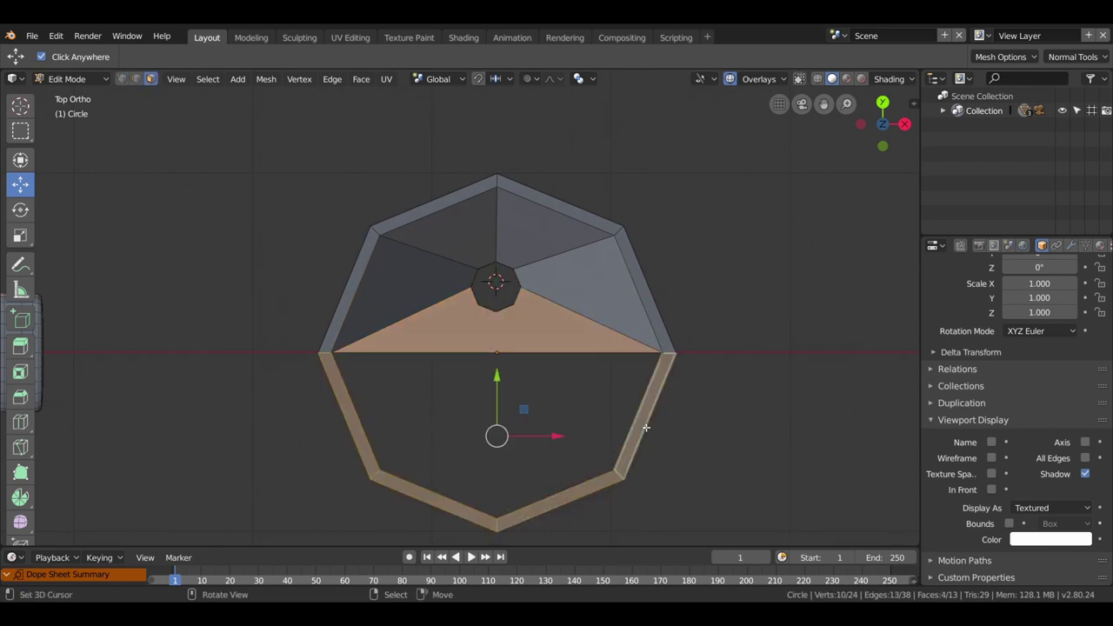
# Delete the selected lower rim faces and add a Mirror modifier to the mesh.
pyautogui.press('x')
pyautogui.click(642, 424)
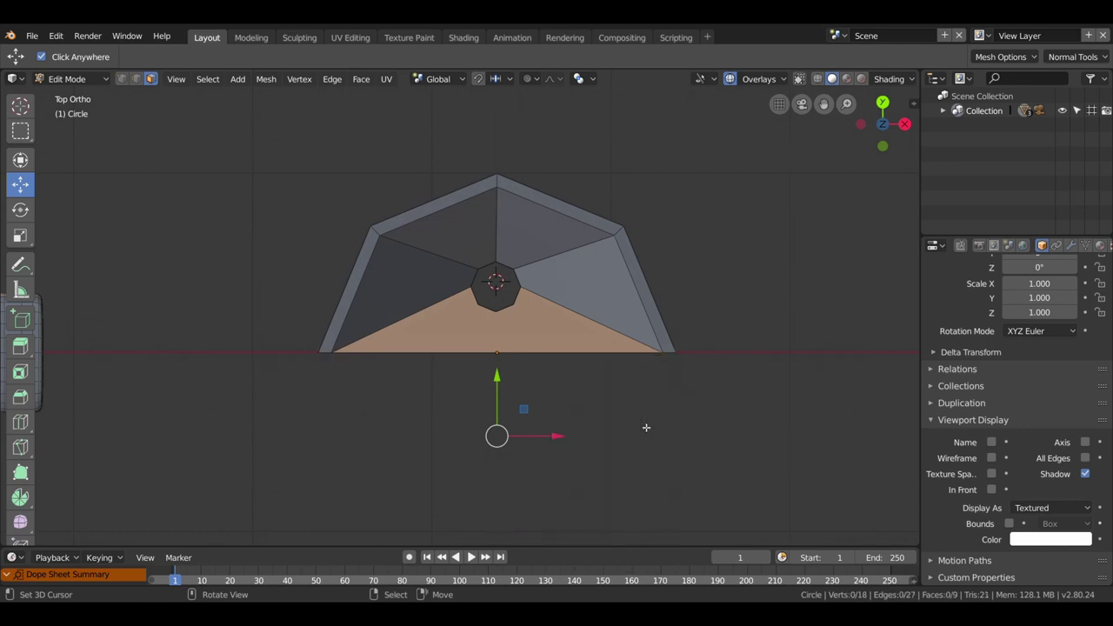
pyautogui.click(1070, 245)
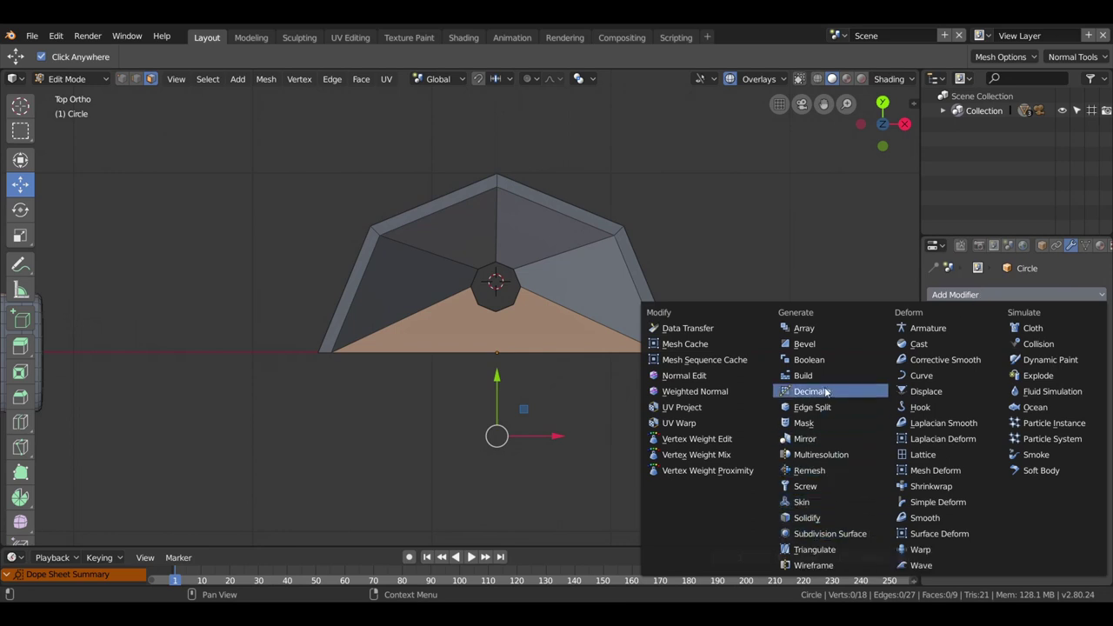
pyautogui.click(821, 439)
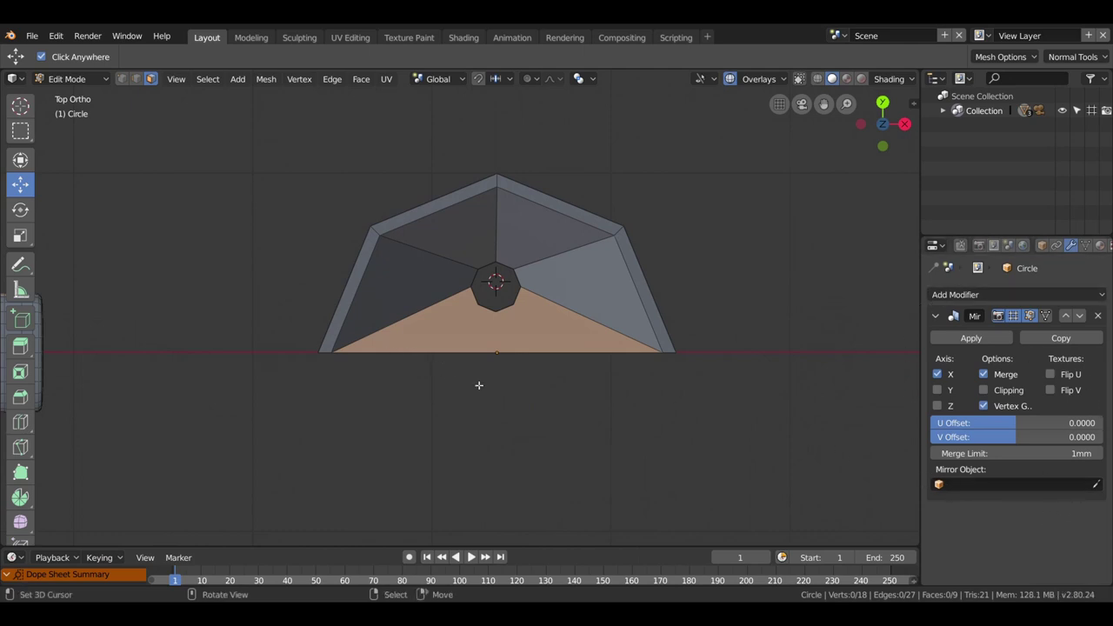
# Set the Mirror modifier to mirror across Y only and inspect the two-hole octagon.
pyautogui.press('Tab')
pyautogui.press('Tab')
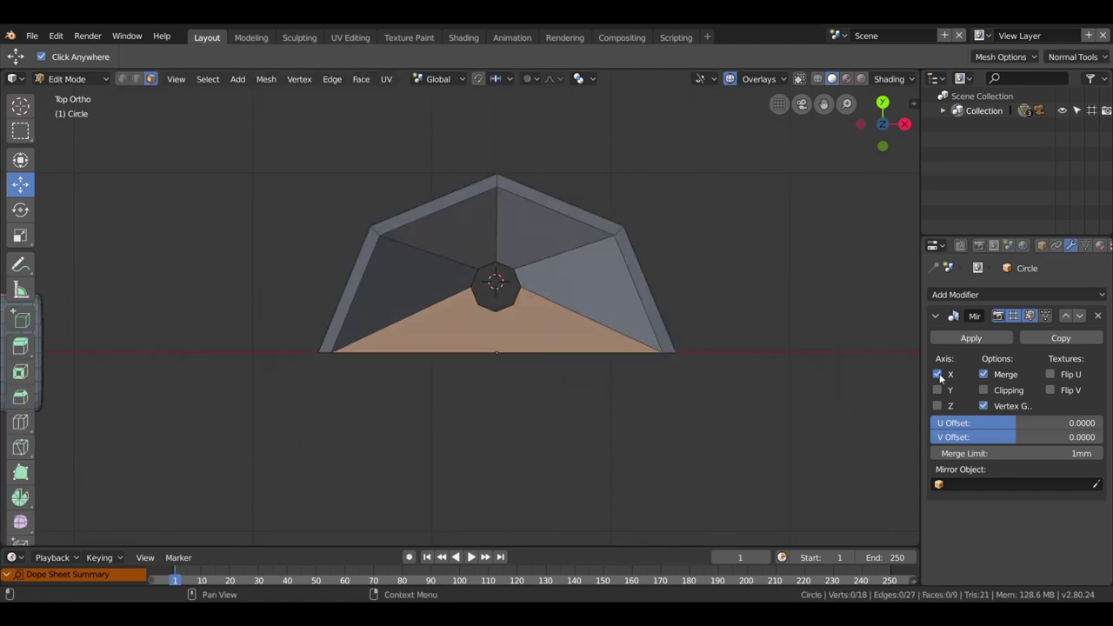
pyautogui.click(937, 390)
pyautogui.click(937, 374)
pyautogui.click(937, 389)
pyautogui.click(937, 405)
pyautogui.press('Tab')
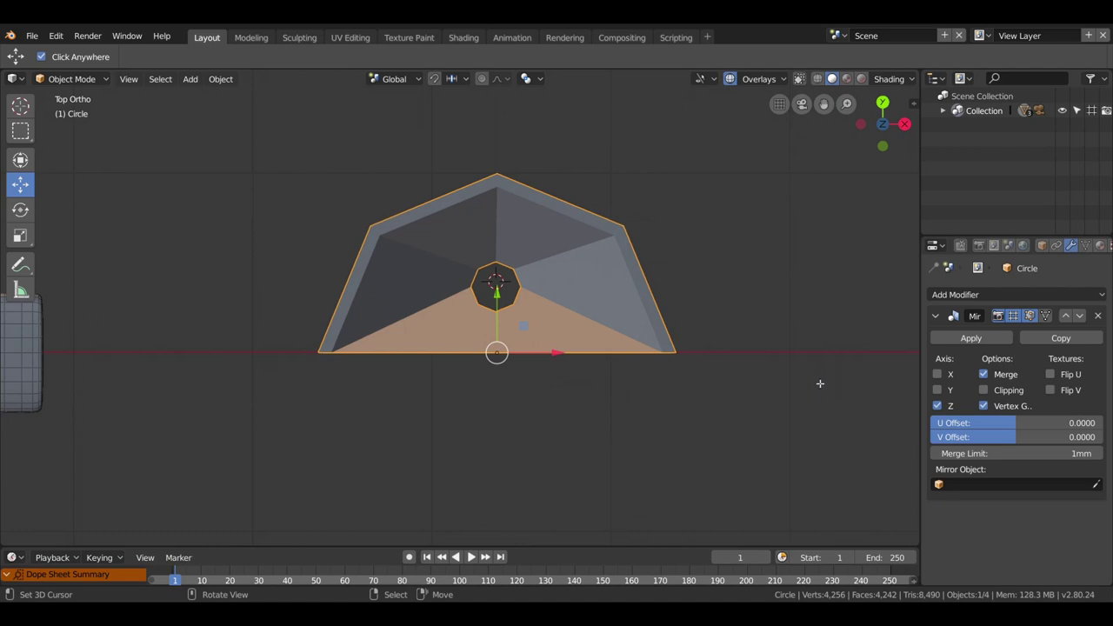
pyautogui.press('Tab')
pyautogui.click(937, 390)
pyautogui.click(937, 405)
pyautogui.press('Tab')
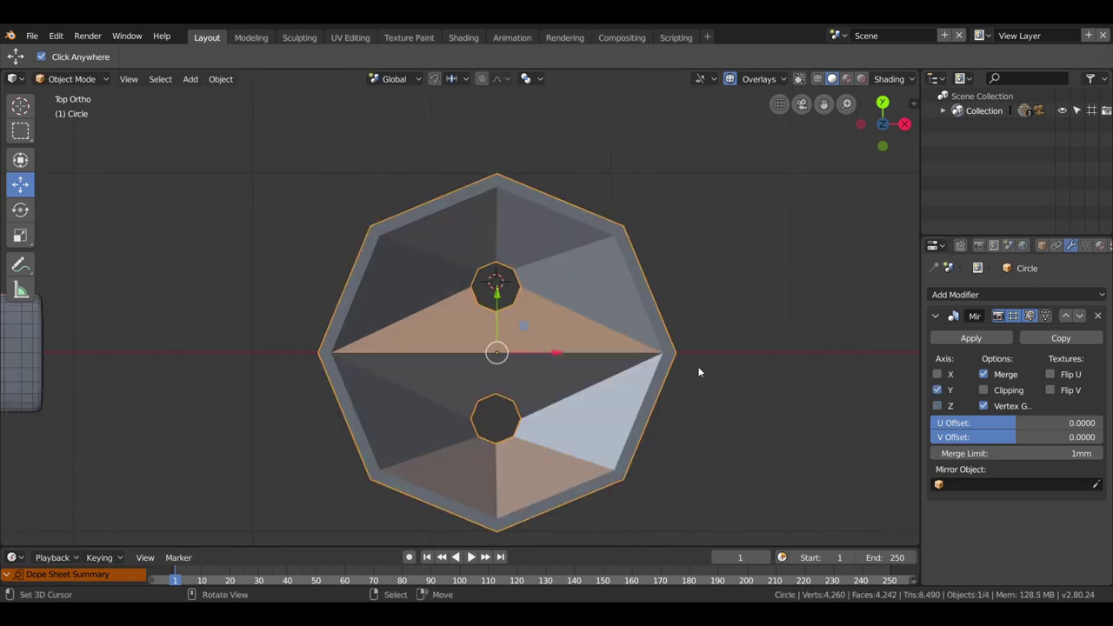
pyautogui.press('Tab')
pyautogui.press('Tab')
pyautogui.moveTo(505, 401)
pyautogui.mouseDown(button='middle')
pyautogui.moveTo(569, 354)
pyautogui.moveTo(586, 291)
pyautogui.moveTo(419, 301)
pyautogui.moveTo(479, 303)
pyautogui.moveTo(463, 342)
pyautogui.moveTo(432, 258)
pyautogui.moveTo(452, 304)
pyautogui.mouseUp(button='middle')
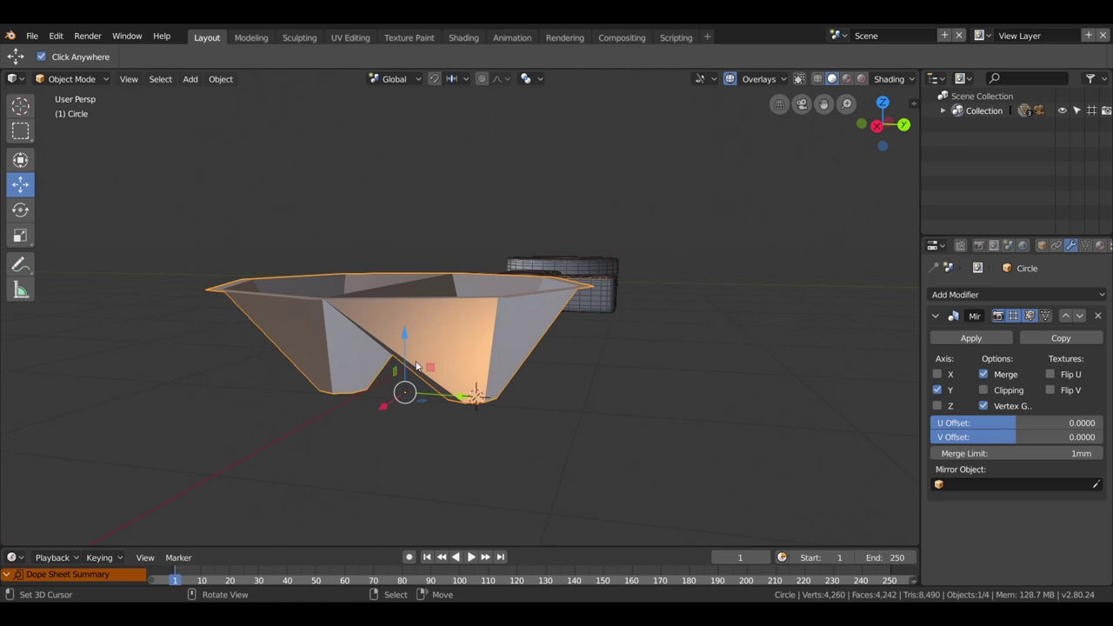
# Select the full edge loop around the hole in edge mode.
pyautogui.press('Tab')
pyautogui.moveTo(490, 421); pyautogui.dragTo(466, 317, button='middle')
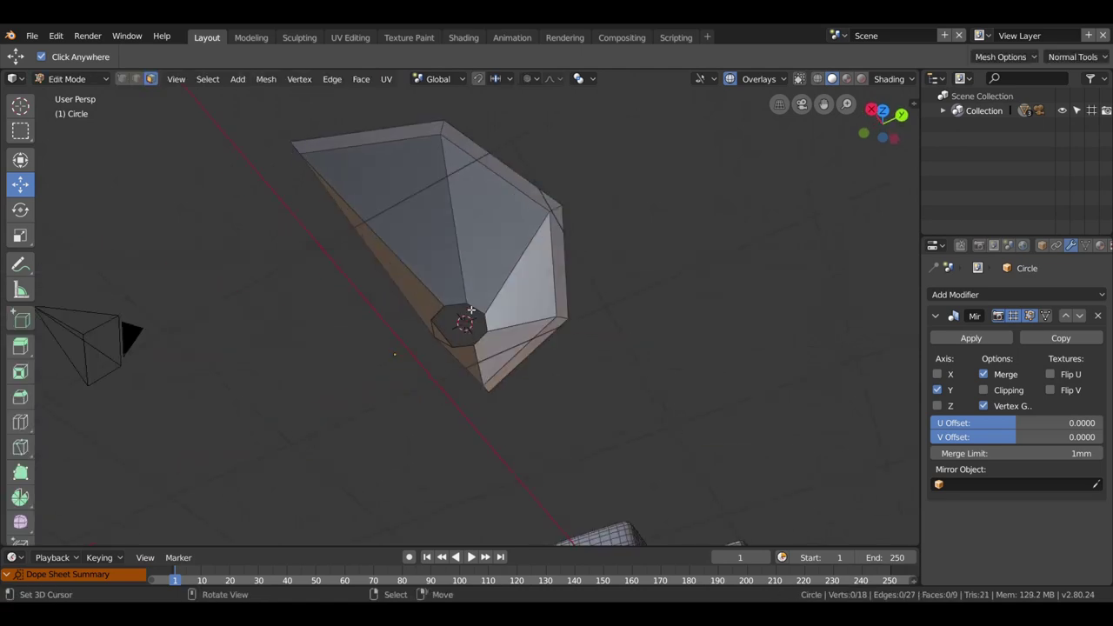
pyautogui.click(477, 310)
pyautogui.click(136, 78)
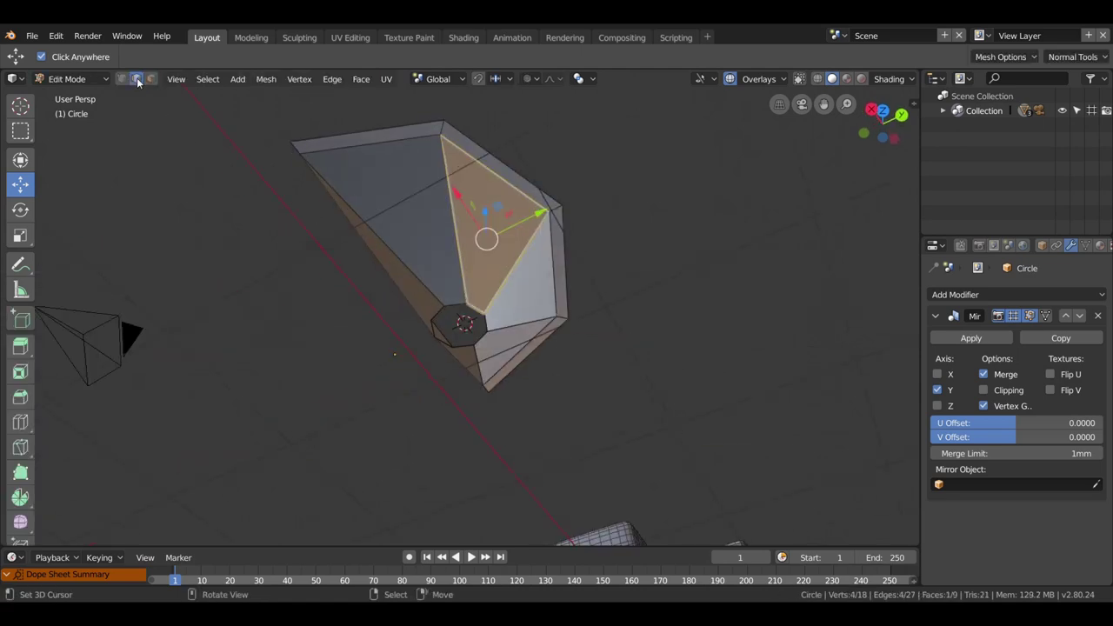
pyautogui.scroll(2, 606, 380)
pyautogui.scroll(2, 606, 380)
pyautogui.click(453, 301)
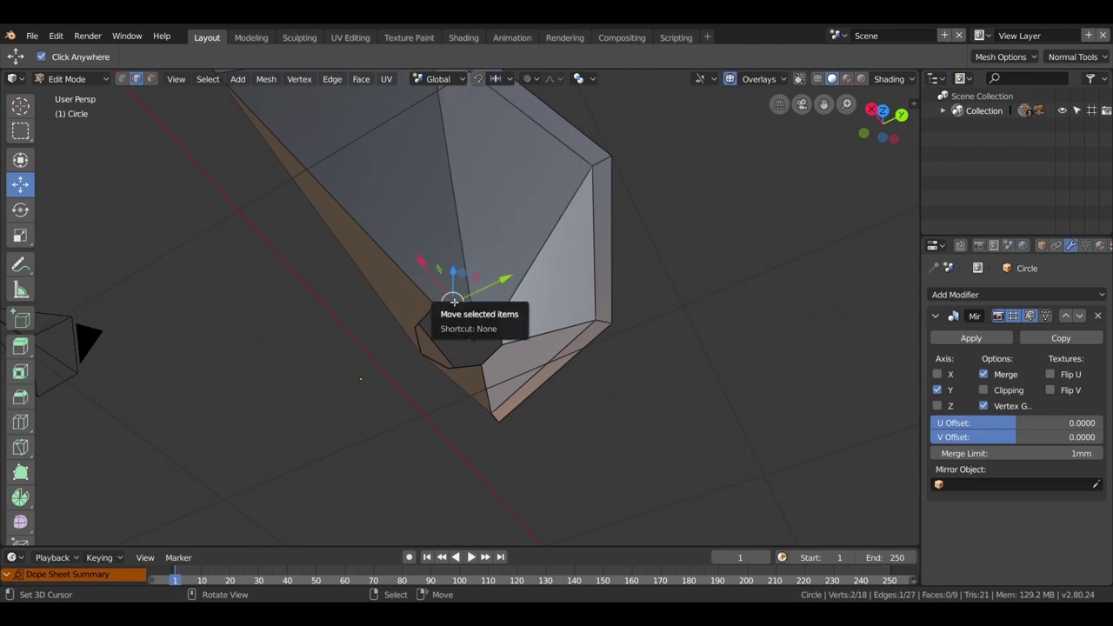
pyautogui.keyDown('alt'); pyautogui.click(433, 346); pyautogui.keyUp('alt')
pyautogui.keyDown('alt'); pyautogui.click(433, 345); pyautogui.keyUp('alt')
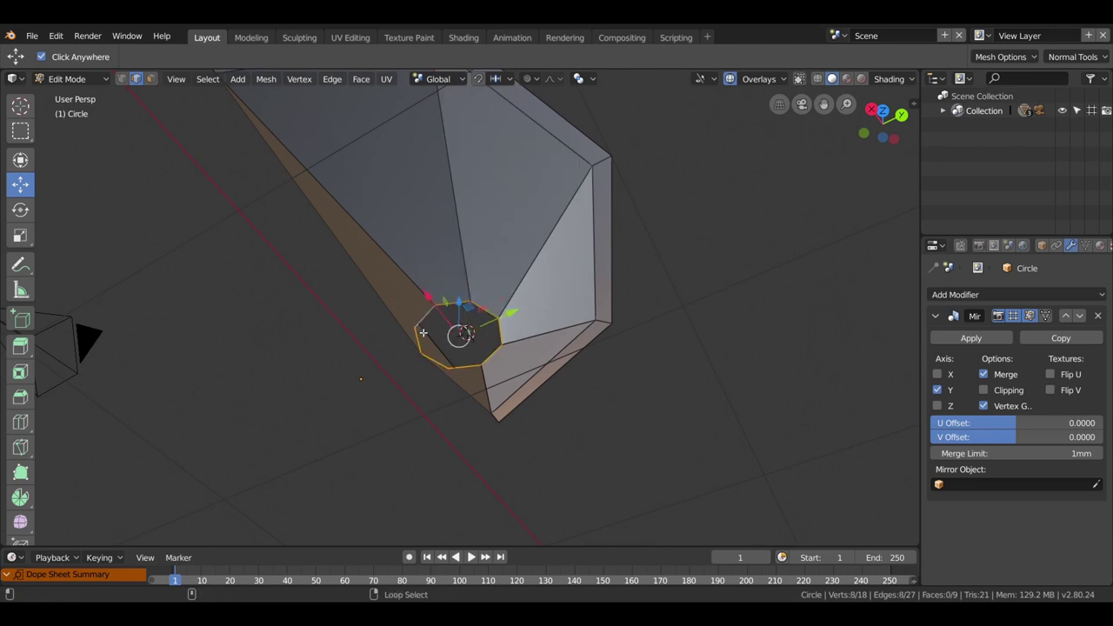
# Raise the hole's edge loop 60.5cm in Right view, flattening the mesh into a plate.
pyautogui.moveTo(426, 336); pyautogui.dragTo(463, 444, button='middle')
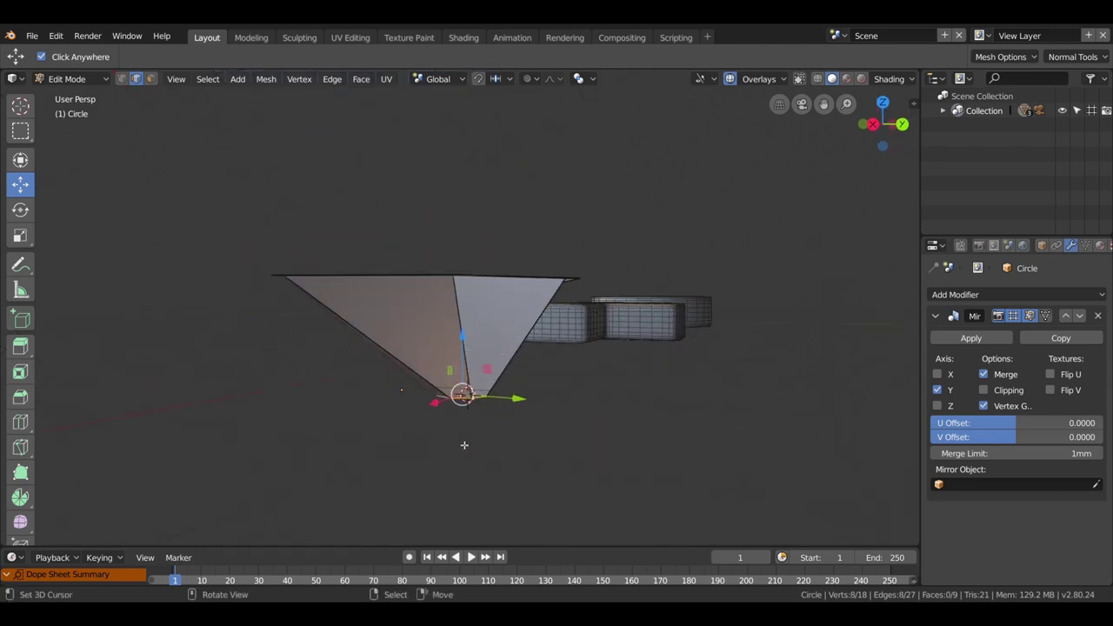
pyautogui.press('KP_3')
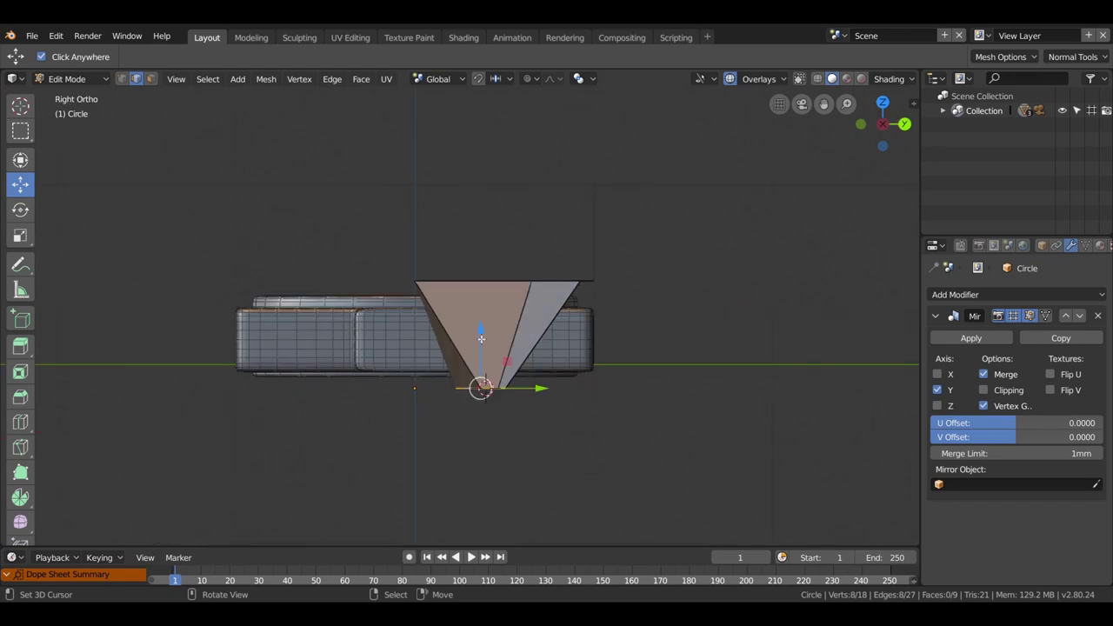
pyautogui.moveTo(481, 338); pyautogui.dragTo(487, 227)
pyautogui.moveTo(487, 227)
pyautogui.mouseDown(button='middle')
pyautogui.moveTo(600, 426)
pyautogui.moveTo(534, 240)
pyautogui.mouseUp(button='middle')
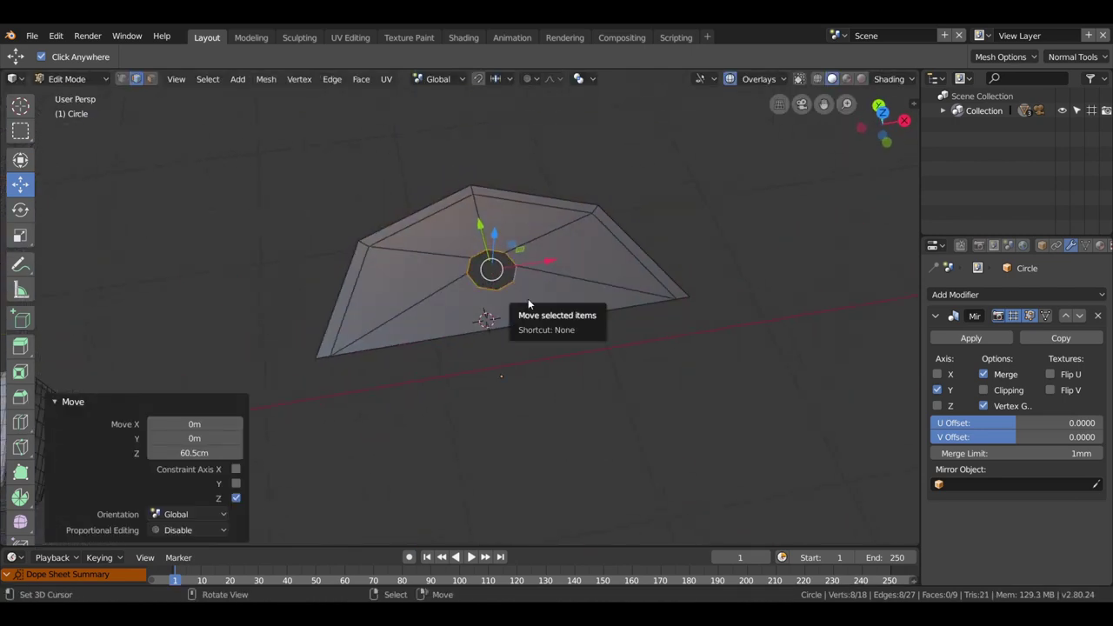
pyautogui.press('Tab')
pyautogui.moveTo(528, 298)
pyautogui.mouseDown(button='middle')
pyautogui.moveTo(606, 414)
pyautogui.moveTo(576, 330)
pyautogui.moveTo(591, 403)
pyautogui.moveTo(574, 463)
pyautogui.moveTo(601, 385)
pyautogui.moveTo(569, 423)
pyautogui.moveTo(526, 406)
pyautogui.moveTo(549, 432)
pyautogui.moveTo(623, 397)
pyautogui.moveTo(584, 356)
pyautogui.moveTo(391, 285)
pyautogui.mouseUp(button='middle')
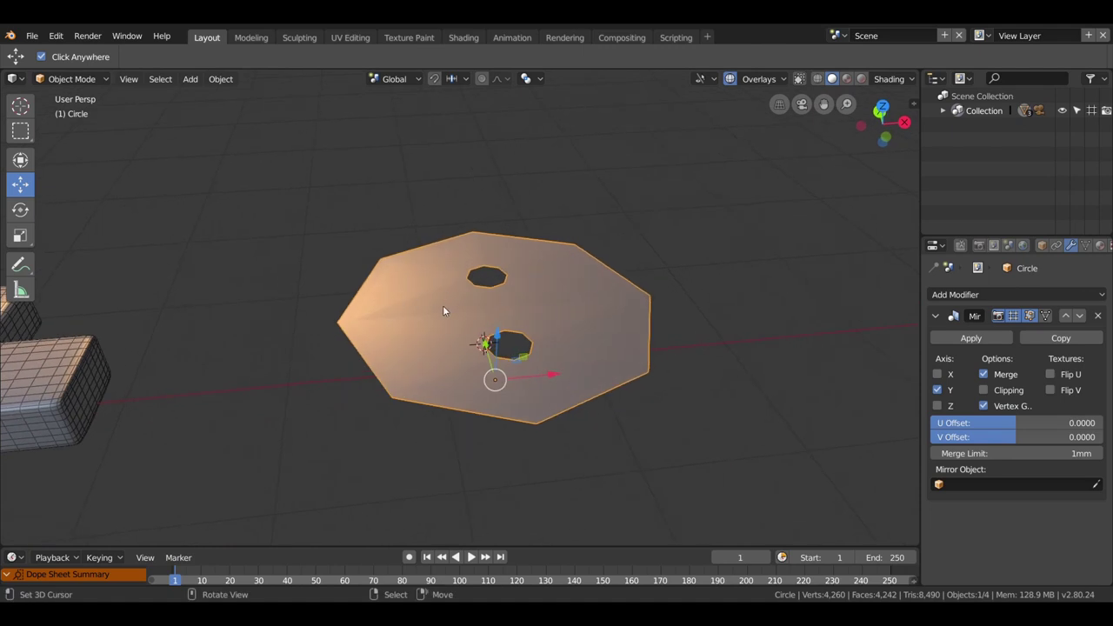
pyautogui.press('Tab')
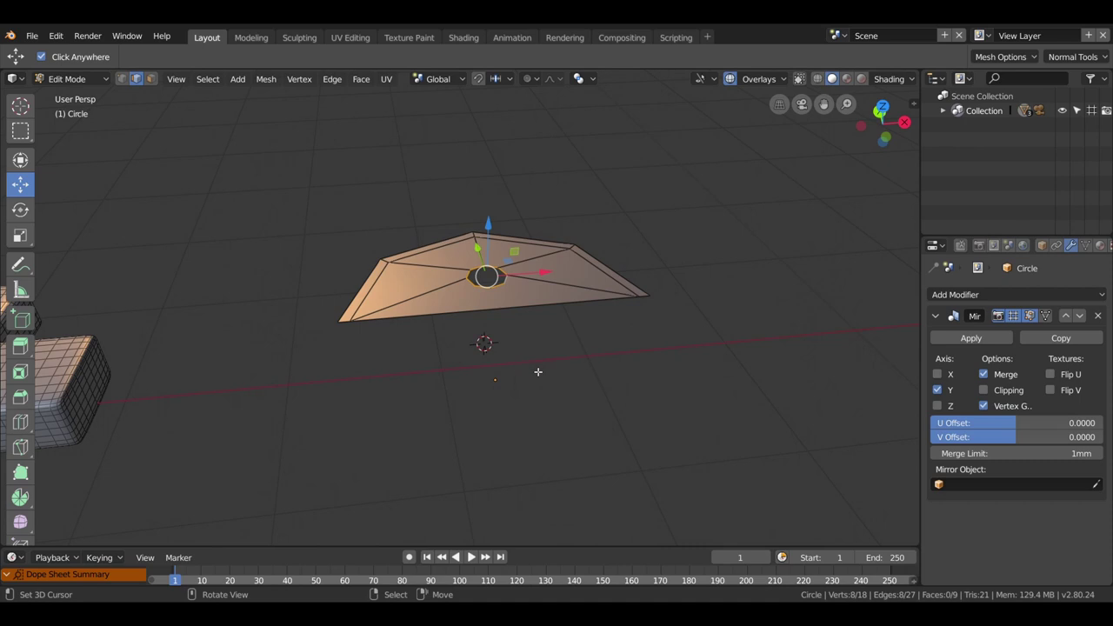
# Knife-cut an edge from the hole's lower-left vertex down to the bottom edge.
pyautogui.moveTo(536, 373)
pyautogui.mouseDown(button='middle')
pyautogui.moveTo(522, 371)
pyautogui.moveTo(521, 406)
pyautogui.moveTo(538, 327)
pyautogui.mouseUp(button='middle')
pyautogui.scroll(4, 521, 406)
pyautogui.scroll(1, 521, 403)
pyautogui.scroll(1, 538, 327)
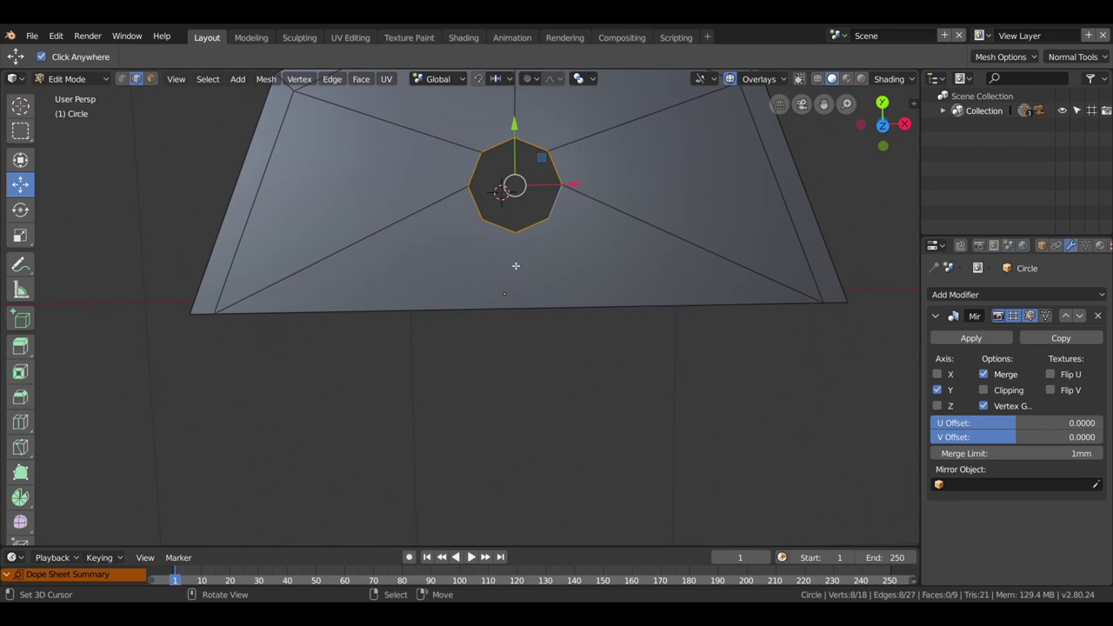
pyautogui.click(121, 79)
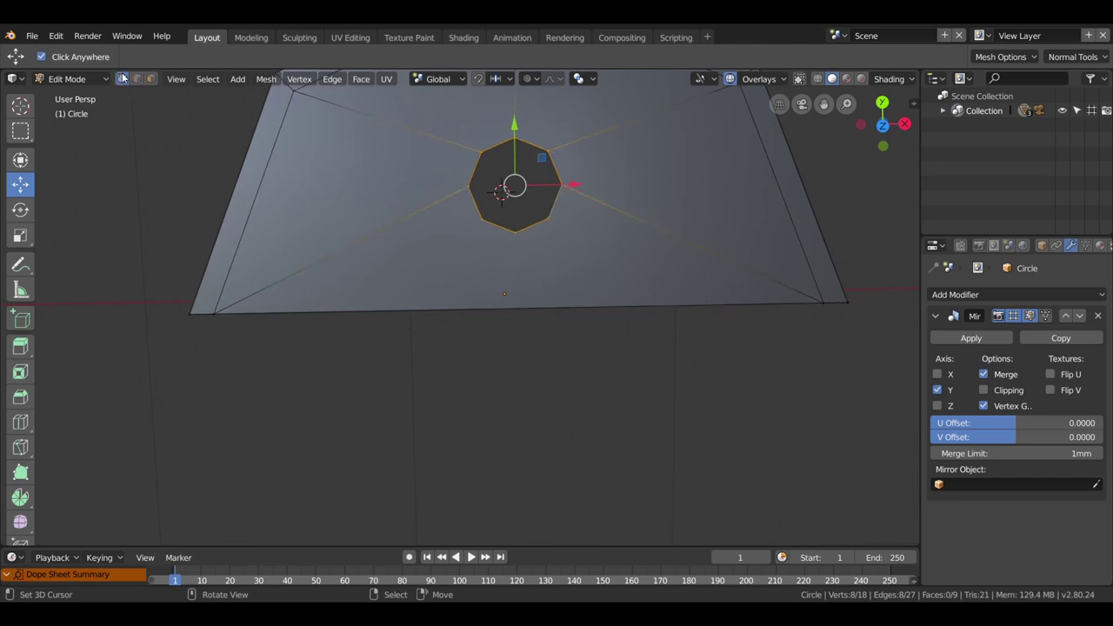
pyautogui.click(483, 222)
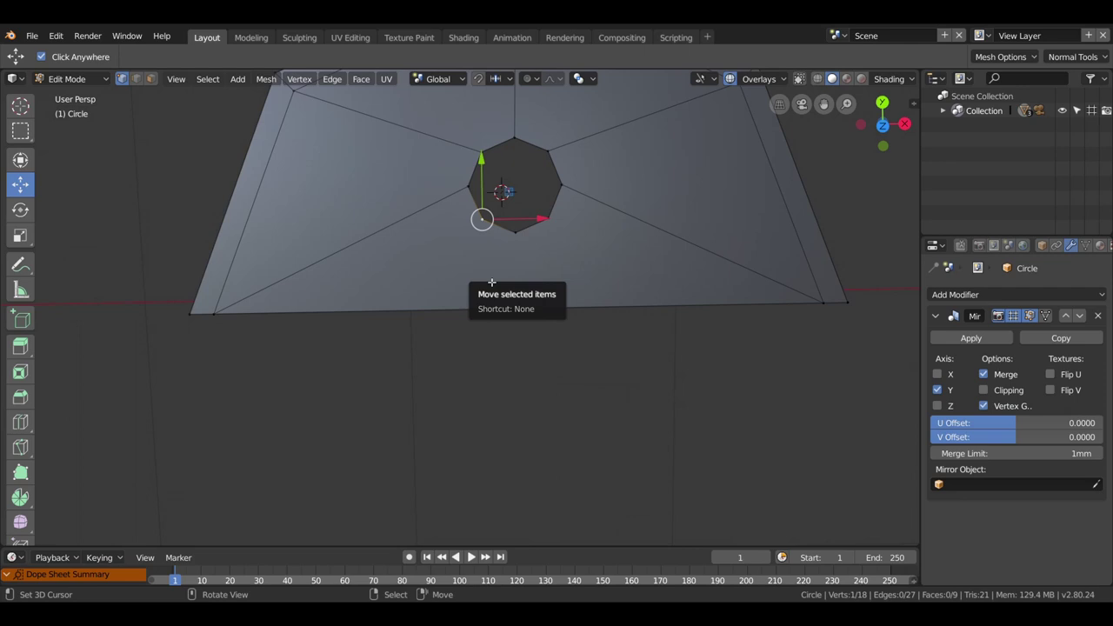
pyautogui.press('k')
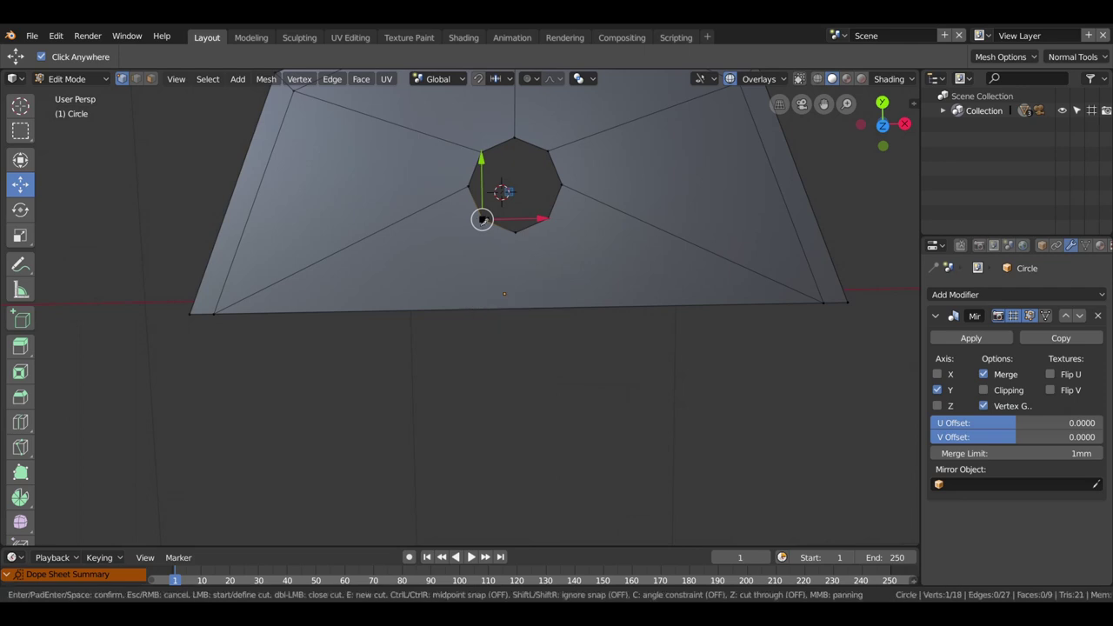
pyautogui.click(482, 219)
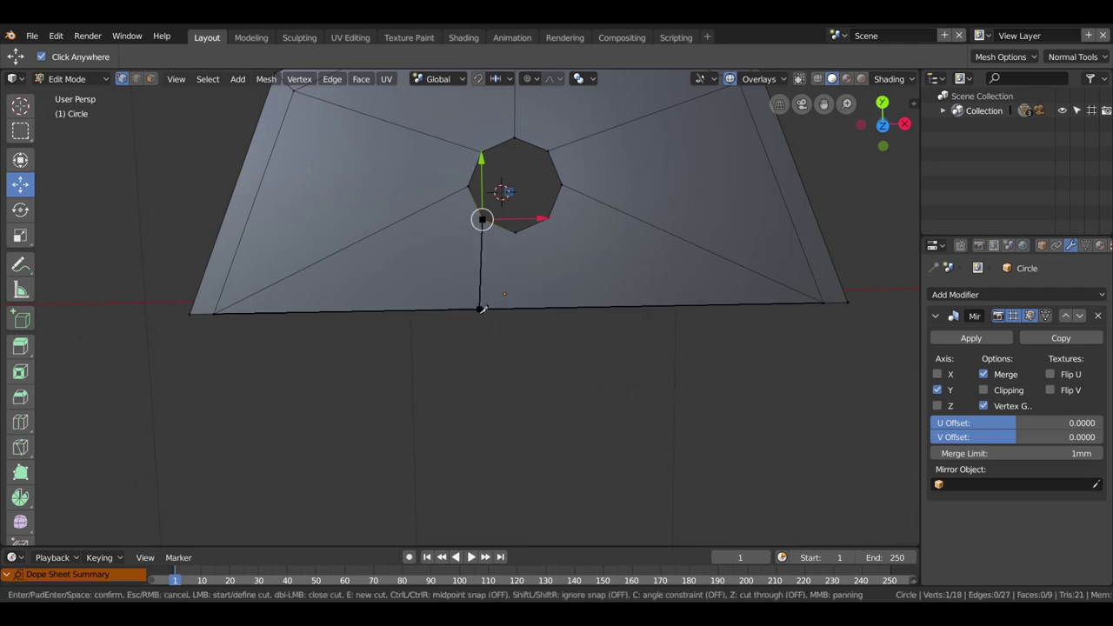
pyautogui.click(482, 308)
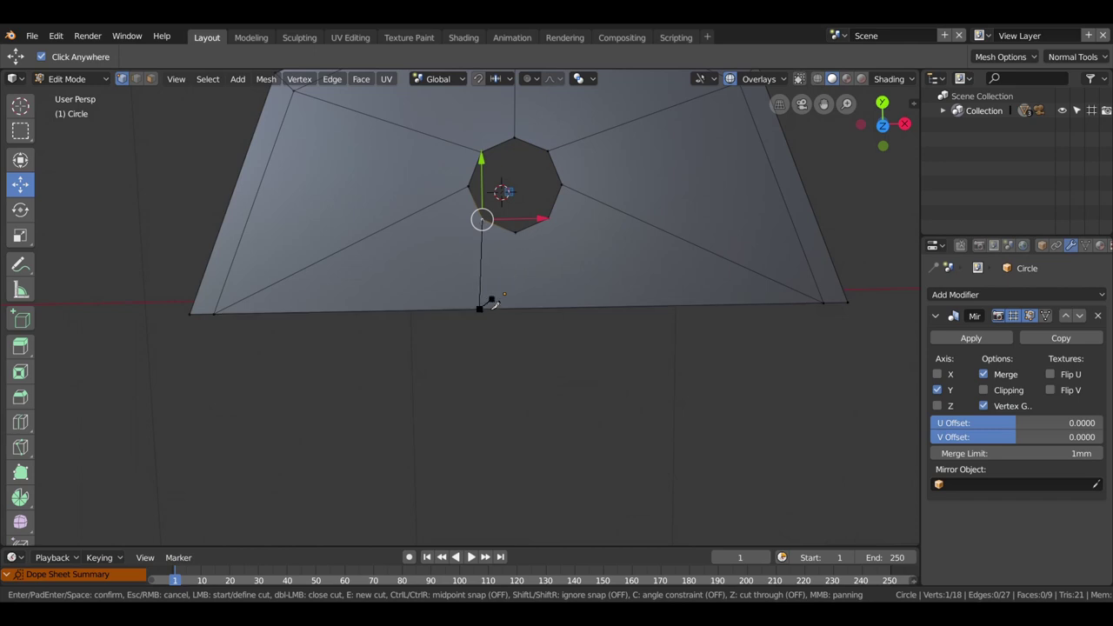
pyautogui.press('Return')
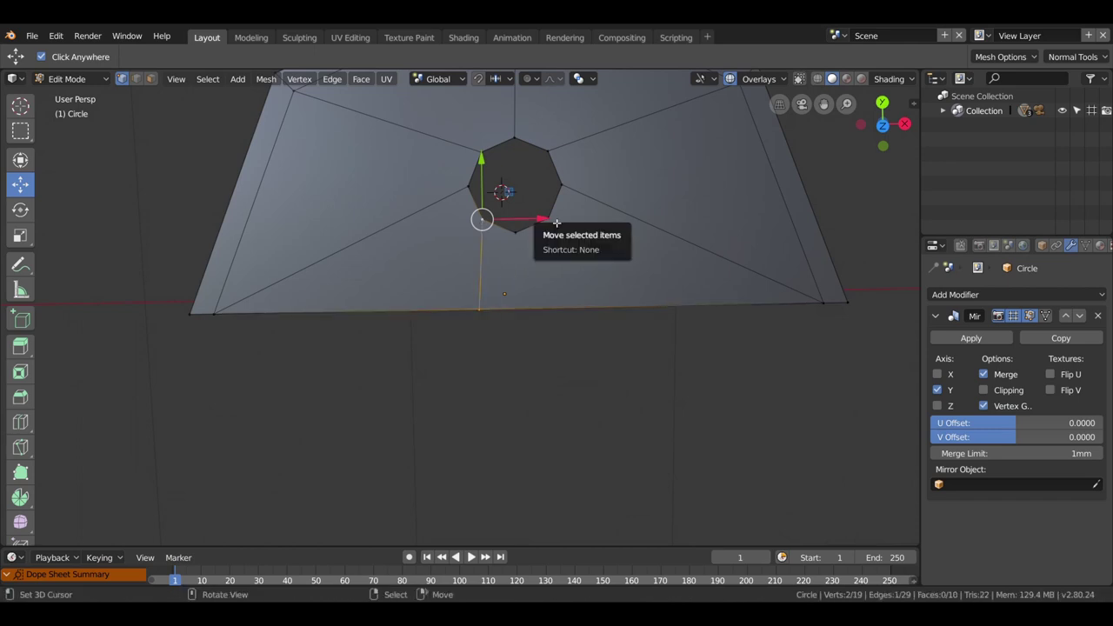
# Knife-cut two more edges from the hole's lower-right and bottom vertices to the bottom edge.
pyautogui.press('k')
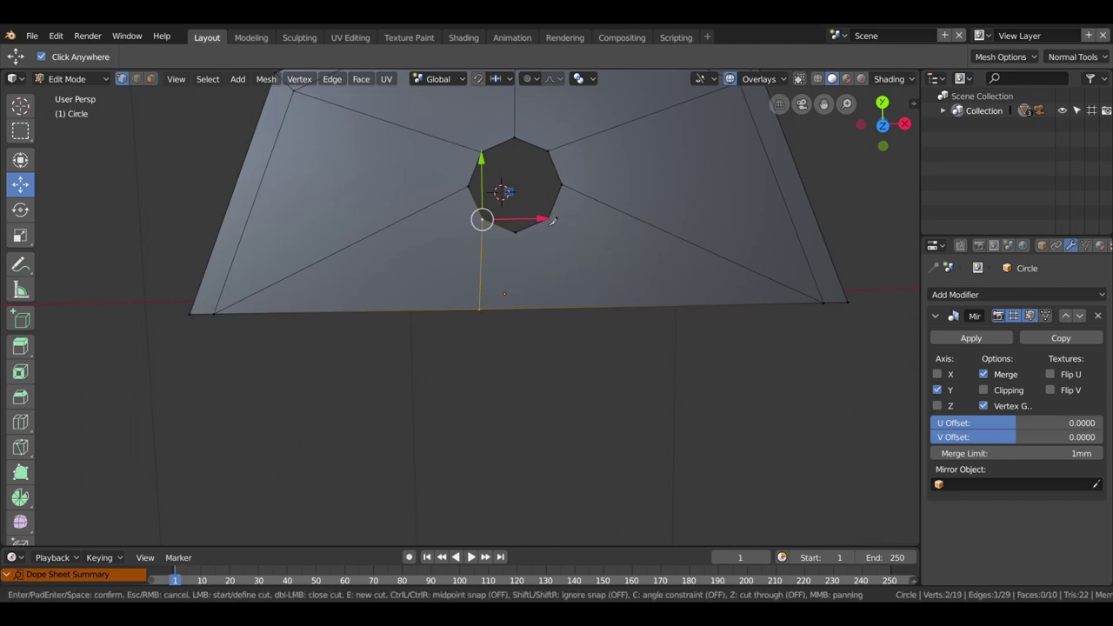
pyautogui.click(548, 218)
pyautogui.click(554, 308)
pyautogui.press('Return')
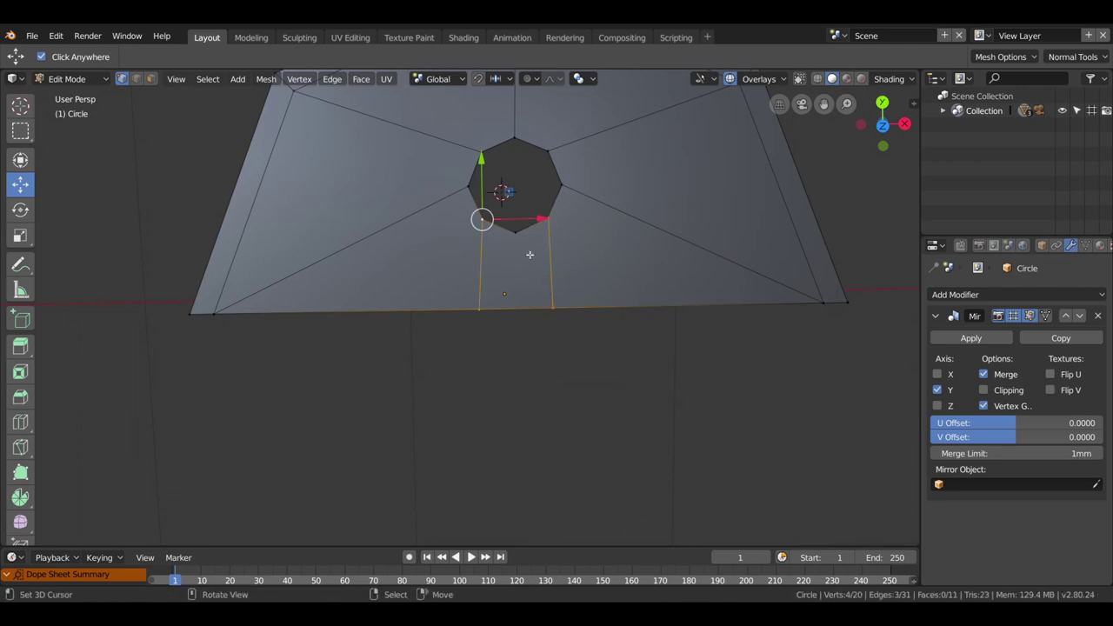
pyautogui.press('k')
pyautogui.click(515, 232)
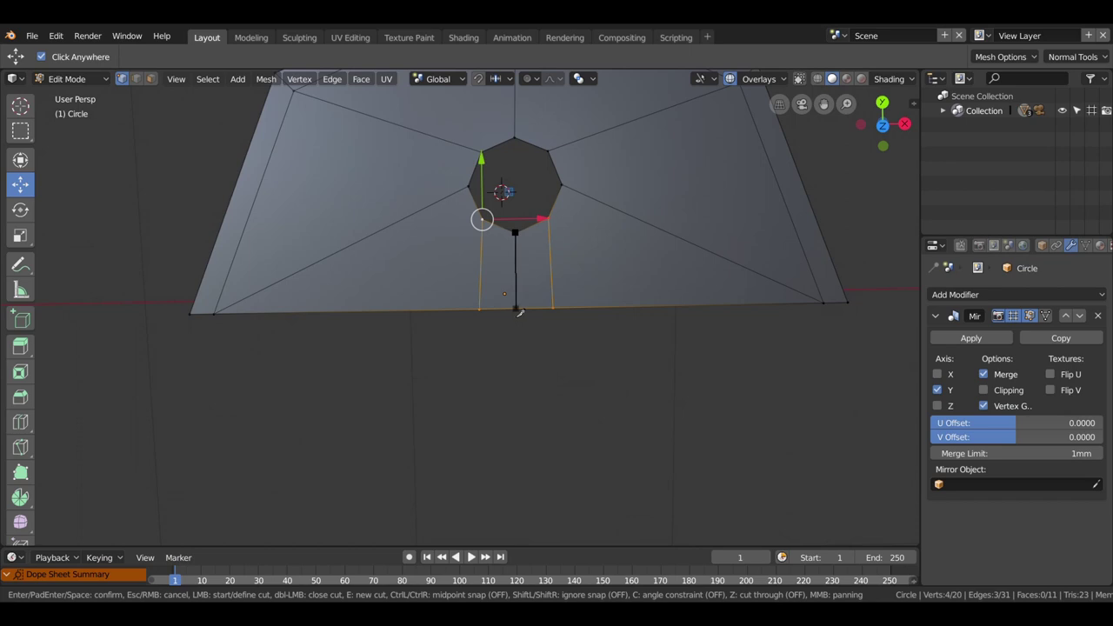
pyautogui.click(518, 311)
pyautogui.press('Return')
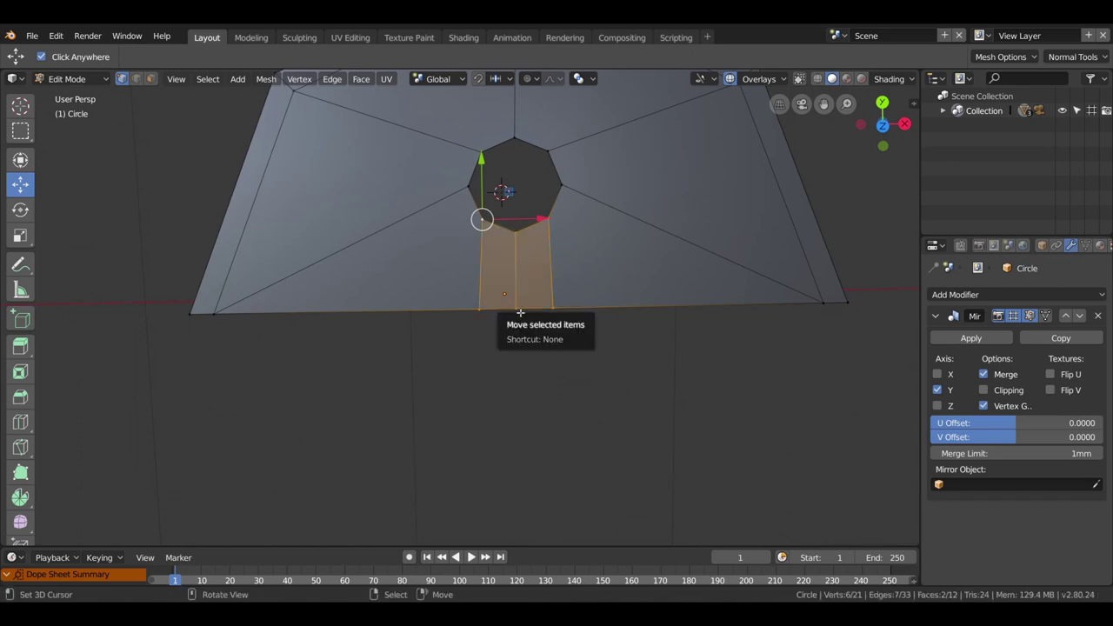
# View the whole mirrored octagon outside edit mode.
pyautogui.scroll(2, 533, 242)
pyautogui.scroll(-3, 533, 242)
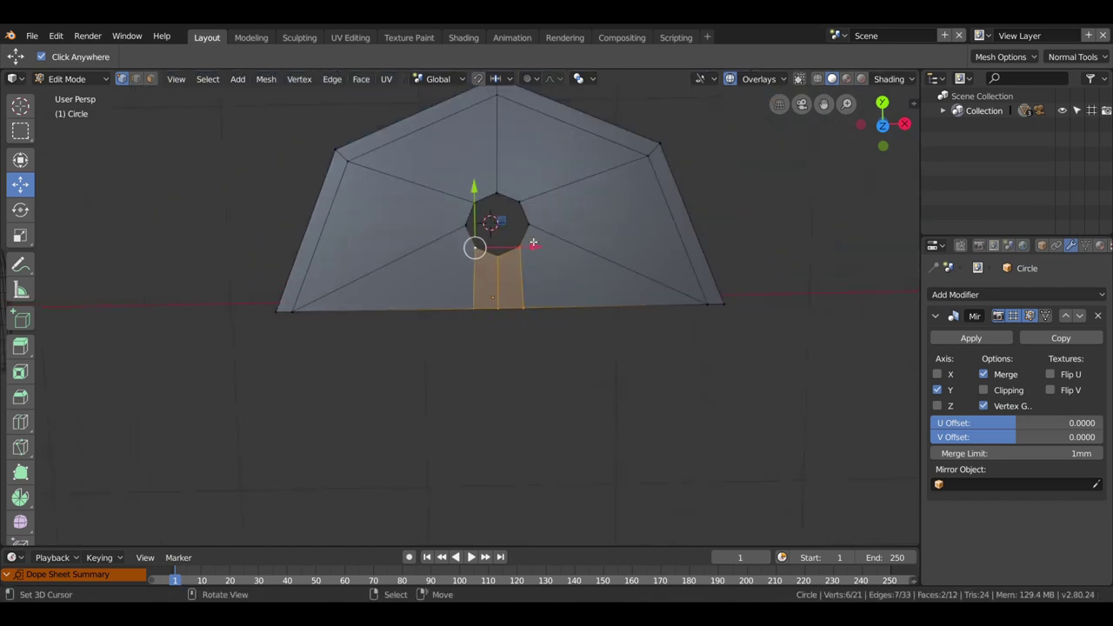
pyautogui.scroll(-2, 557, 331)
pyautogui.press('Tab')
pyautogui.press('Tab')
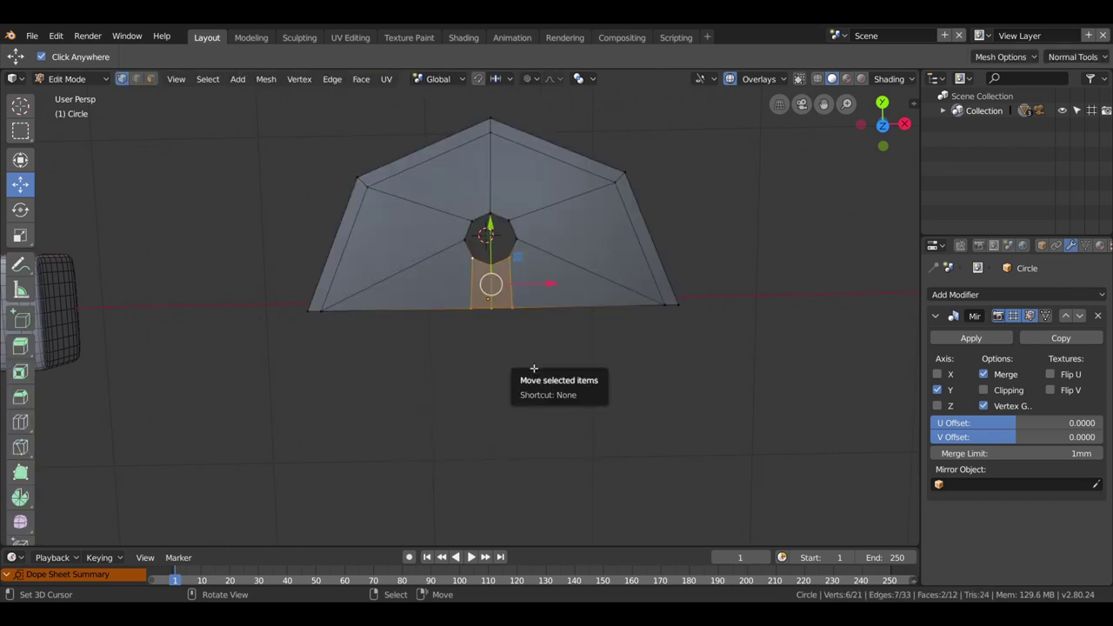
pyautogui.press('Tab')
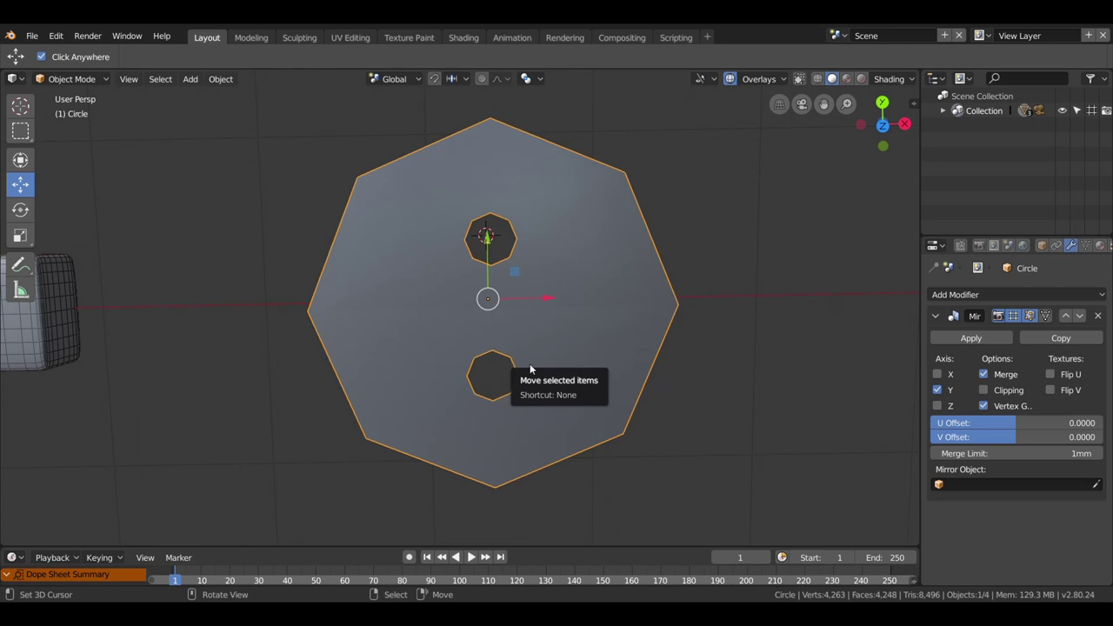
# Apply the Mirror modifier and re-enter Edit Mode looking down on the octagon.
pyautogui.scroll(-2, 608, 348)
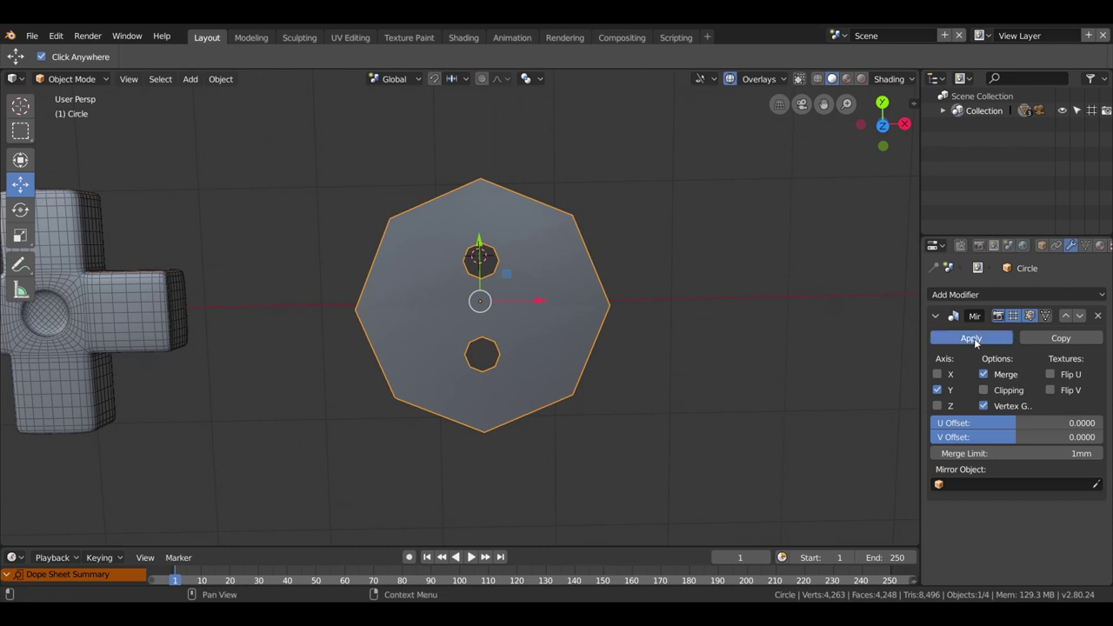
pyautogui.click(971, 338)
pyautogui.moveTo(631, 373)
pyautogui.mouseDown(button='middle')
pyautogui.moveTo(541, 348)
pyautogui.moveTo(526, 361)
pyautogui.moveTo(599, 347)
pyautogui.moveTo(594, 377)
pyautogui.mouseUp(button='middle')
pyautogui.press('Tab')
pyautogui.scroll(5, 600, 409)
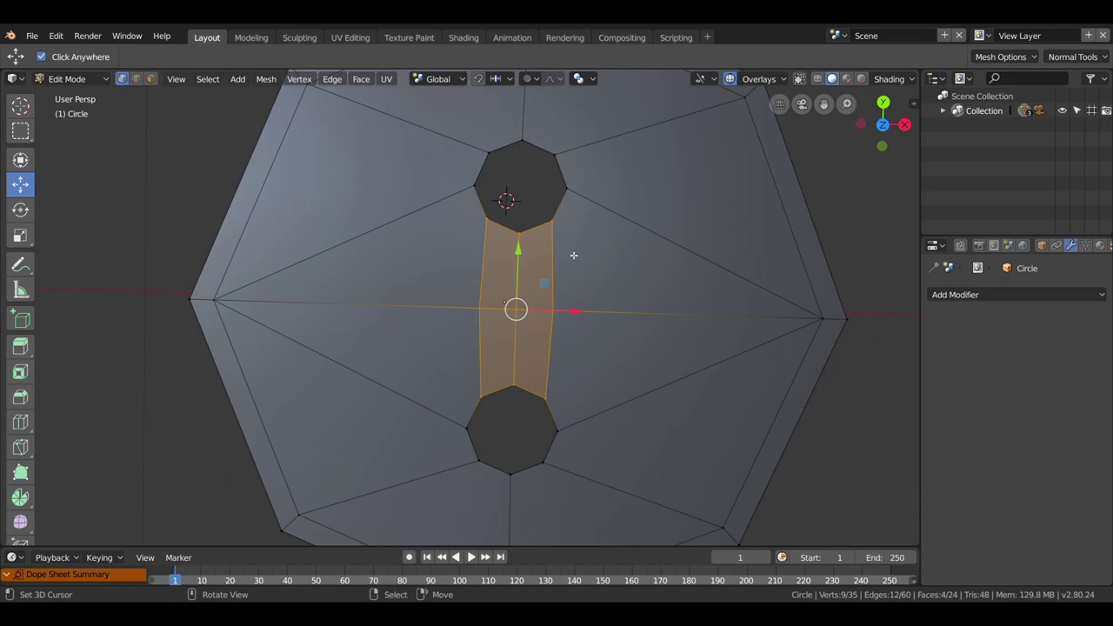
# In edge select mode, pick edges across the middle strip and below the top hole.
pyautogui.press('2')
pyautogui.click(679, 220)
pyautogui.click(644, 312)
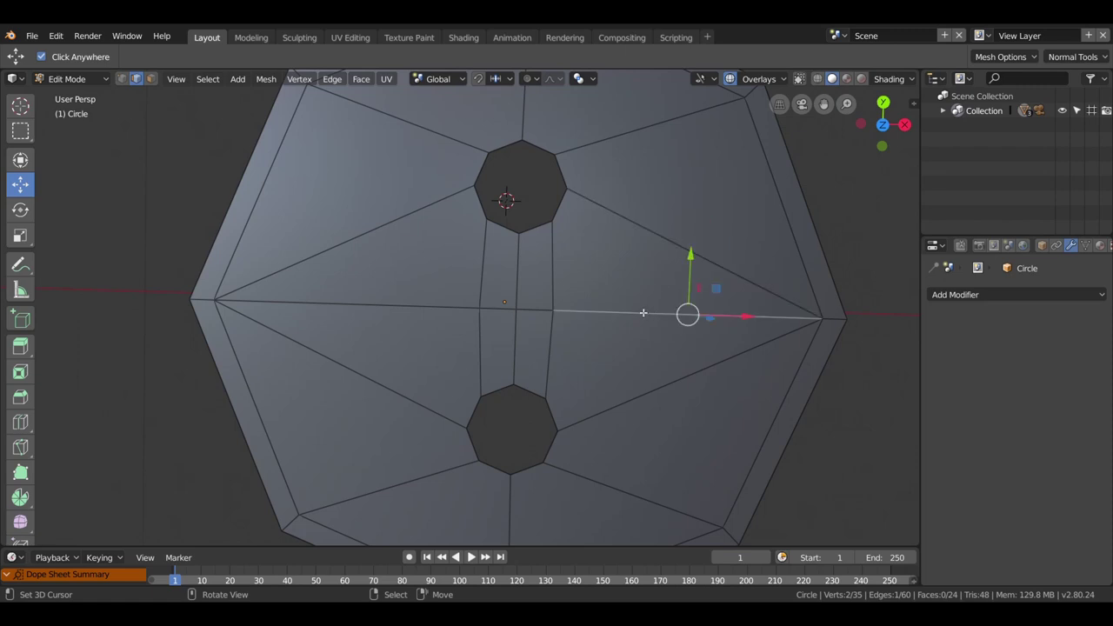
pyautogui.click(552, 274)
pyautogui.click(560, 207)
pyautogui.click(532, 230)
# Try selecting edges of the middle strip and the top hole, orbiting to inspect the mesh.
pyautogui.click(546, 258)
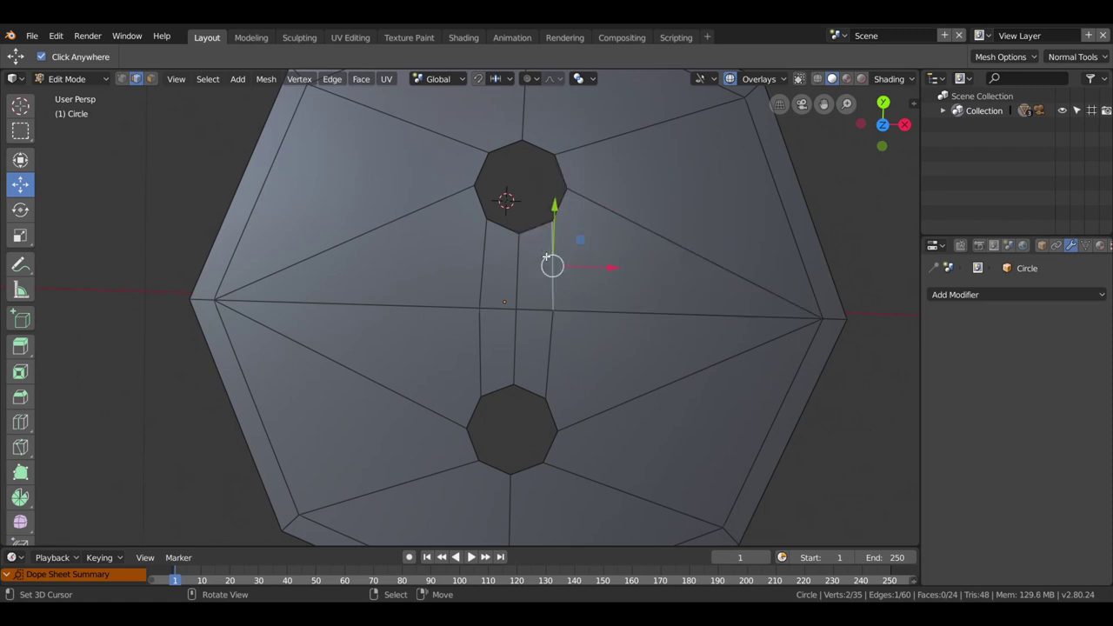
pyautogui.click(532, 305)
pyautogui.click(515, 271)
pyautogui.click(501, 225)
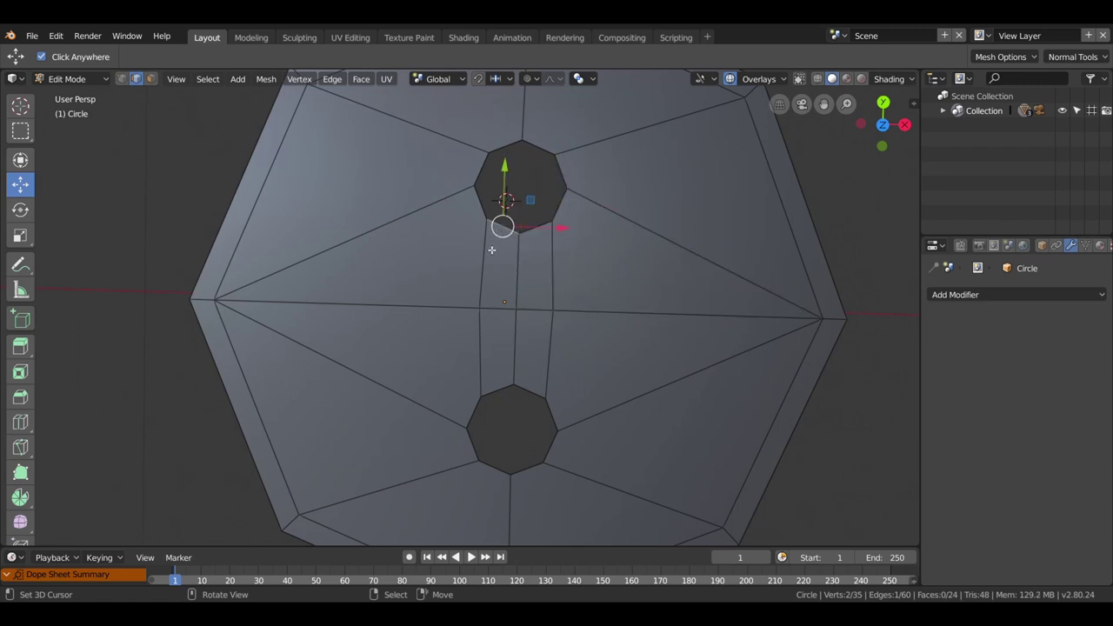
pyautogui.click(491, 251)
pyautogui.click(495, 311)
pyautogui.click(527, 300)
pyautogui.scroll(-2, 534, 325)
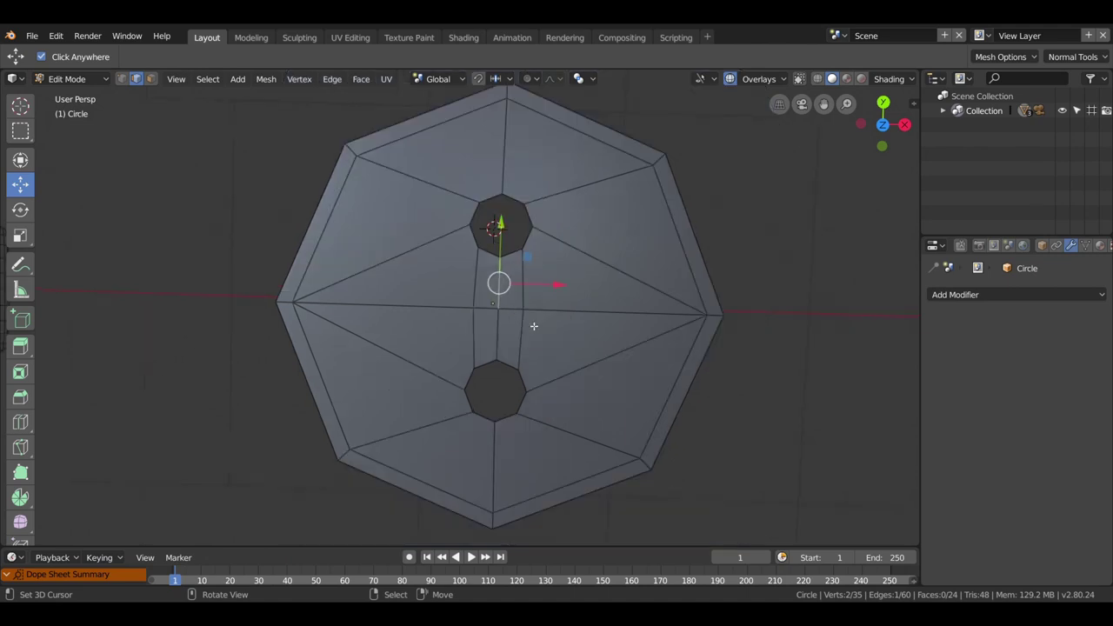
pyautogui.moveTo(534, 325); pyautogui.dragTo(515, 241, button='middle')
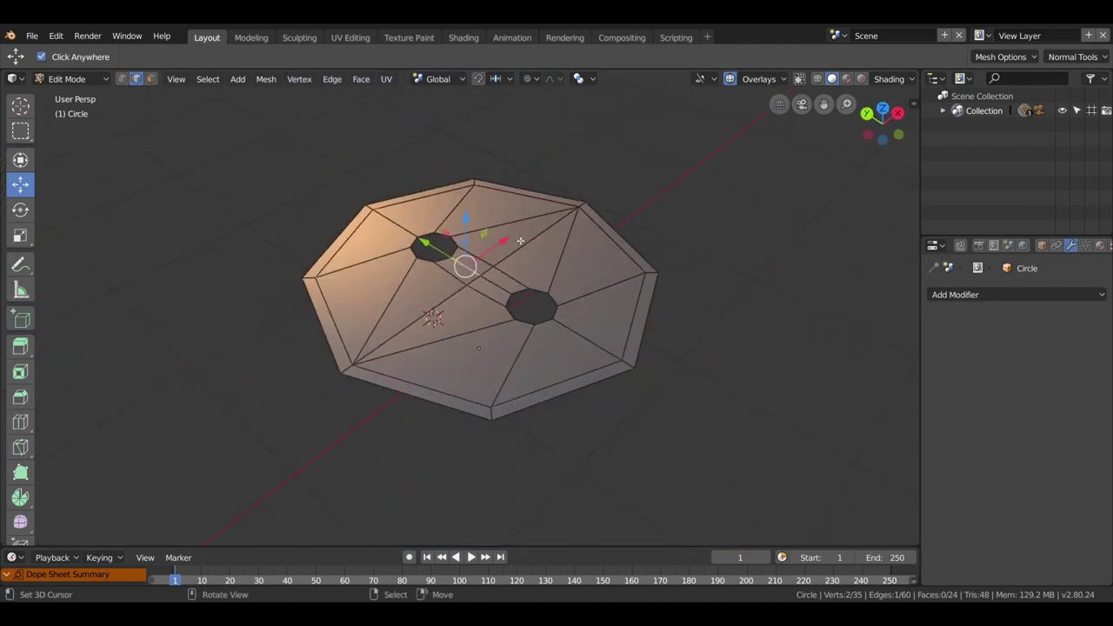
pyautogui.scroll(-1, 431, 284)
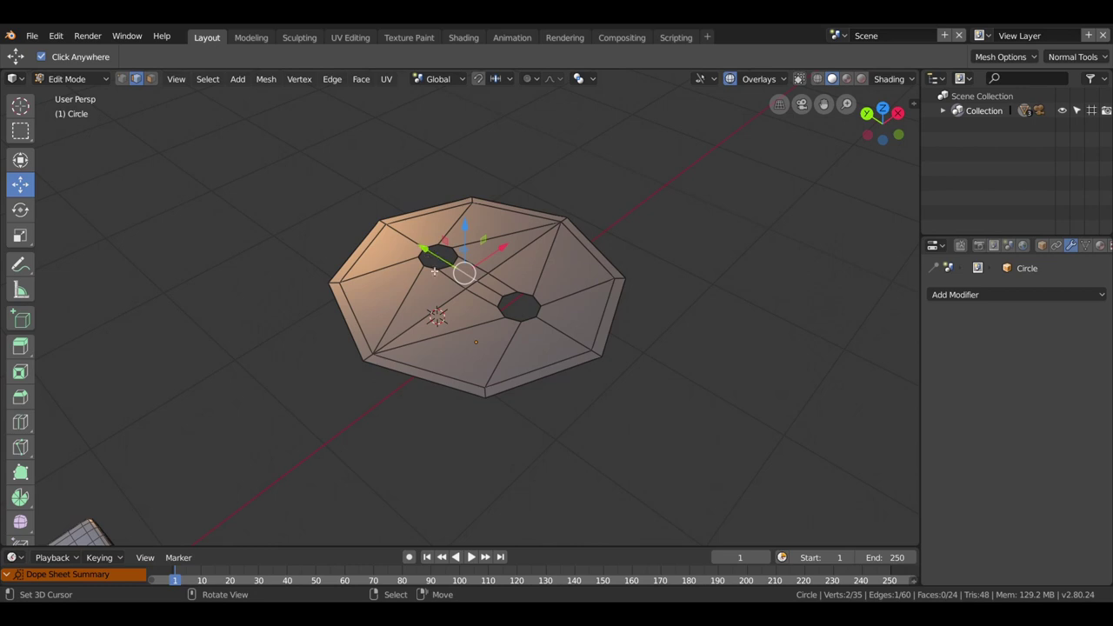
pyautogui.moveTo(555, 331); pyautogui.dragTo(493, 391, button='middle')
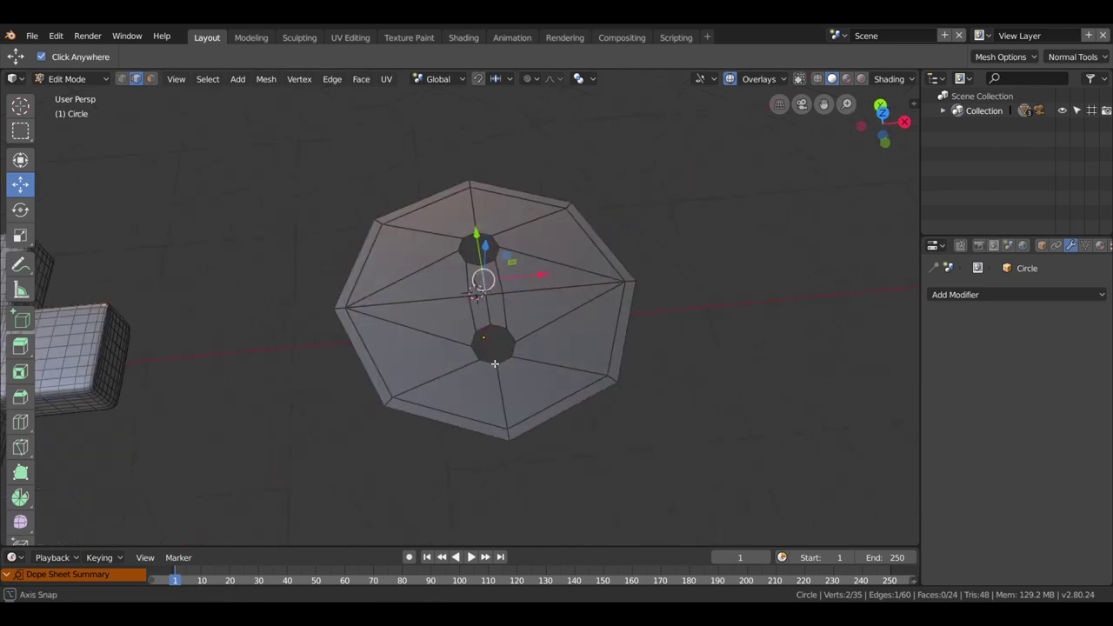
pyautogui.scroll(2, 492, 391)
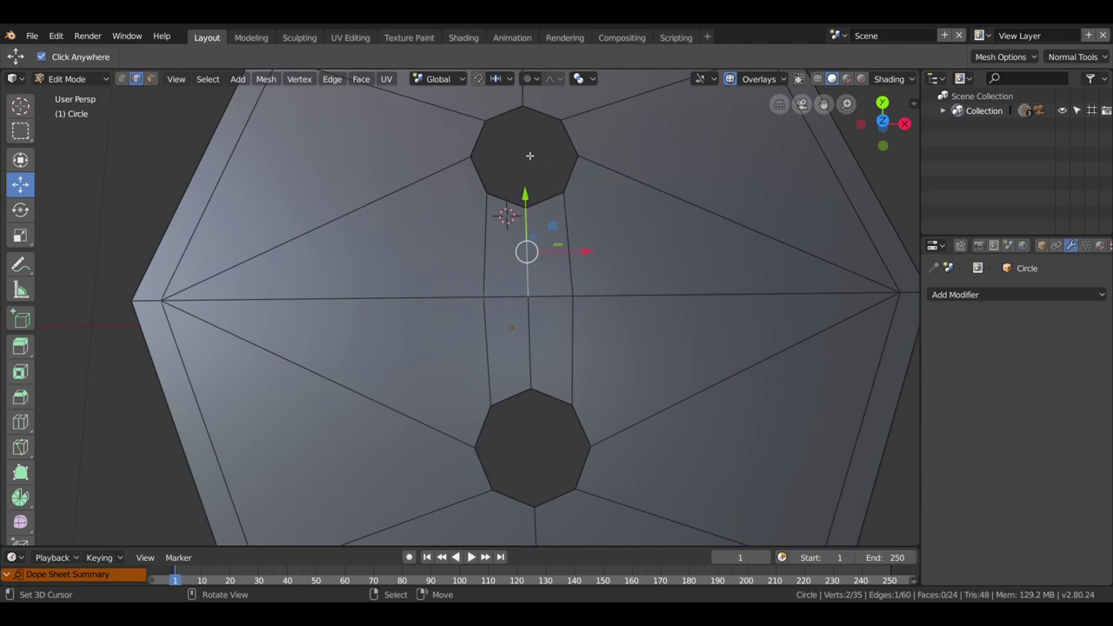
# Clear the selection via face mode, then loop-select the edge ring around the top hole.
pyautogui.click(150, 79)
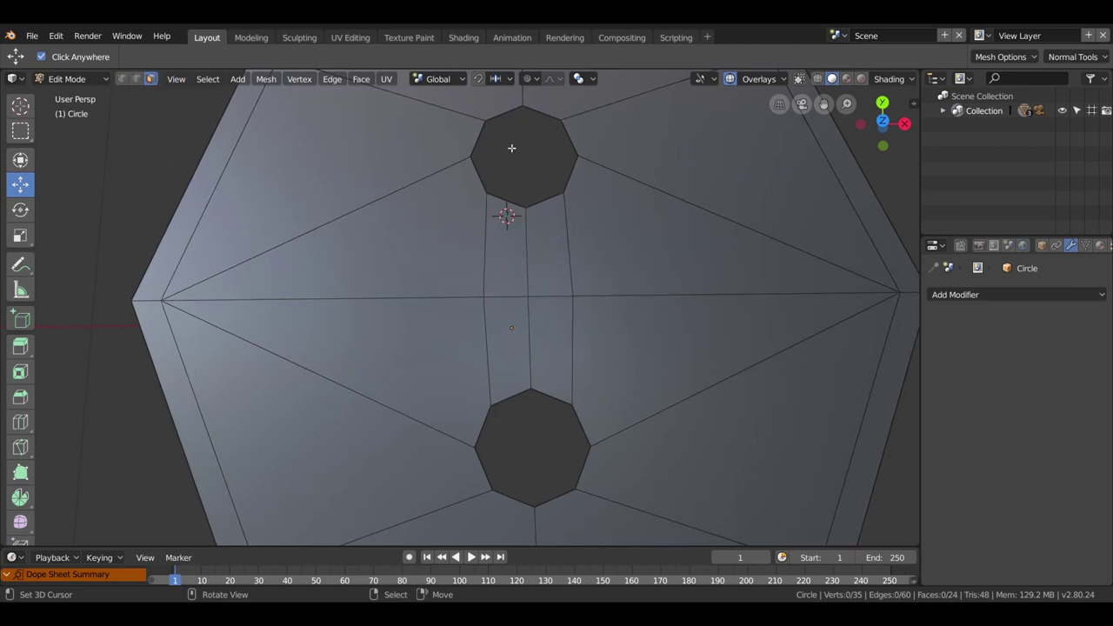
pyautogui.click(139, 79)
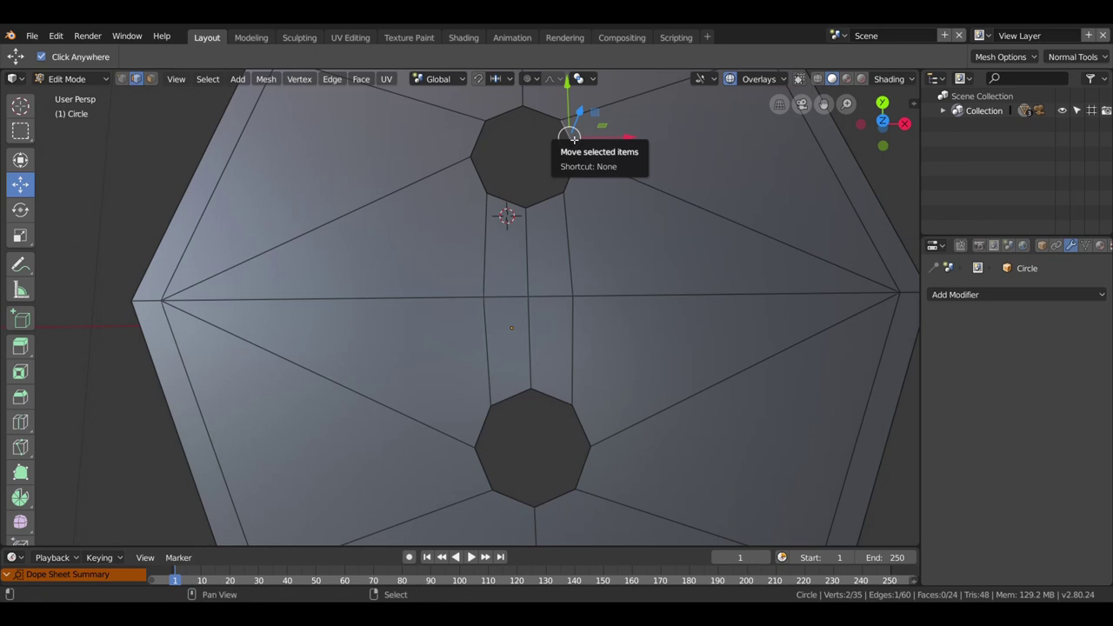
pyautogui.keyDown('alt'); pyautogui.click(574, 139); pyautogui.keyUp('alt')
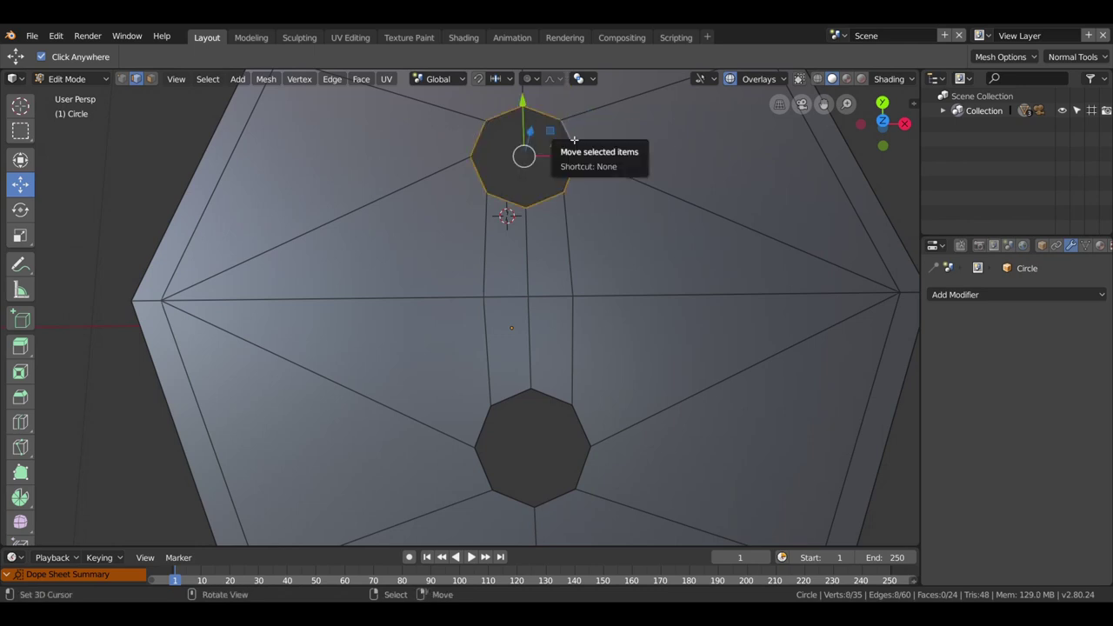
pyautogui.click(574, 139)
pyautogui.click(540, 110)
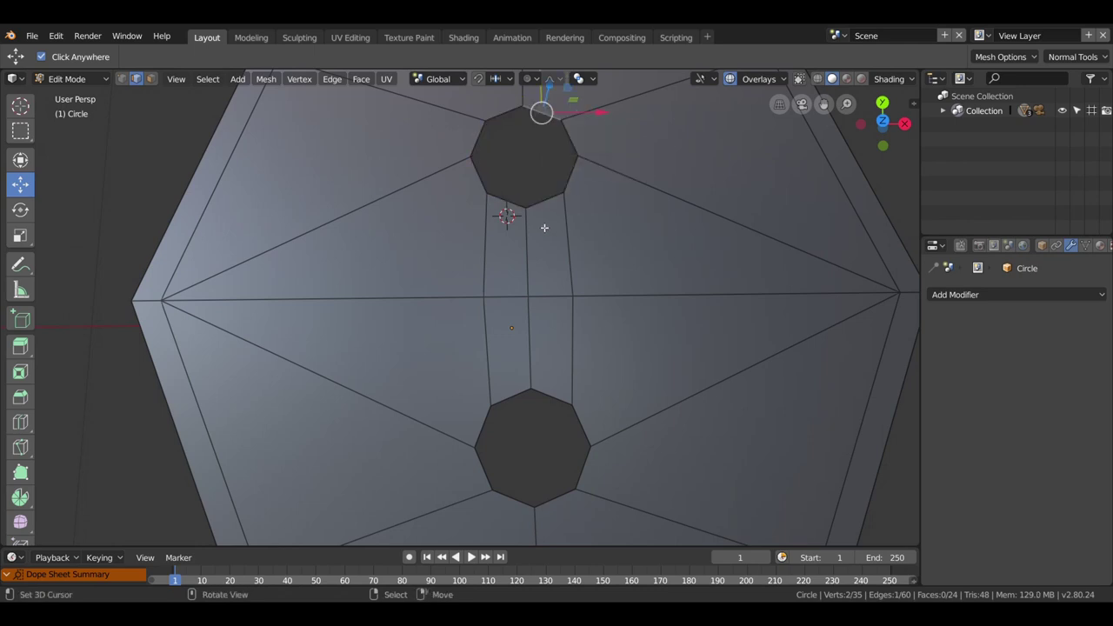
pyautogui.click(580, 179)
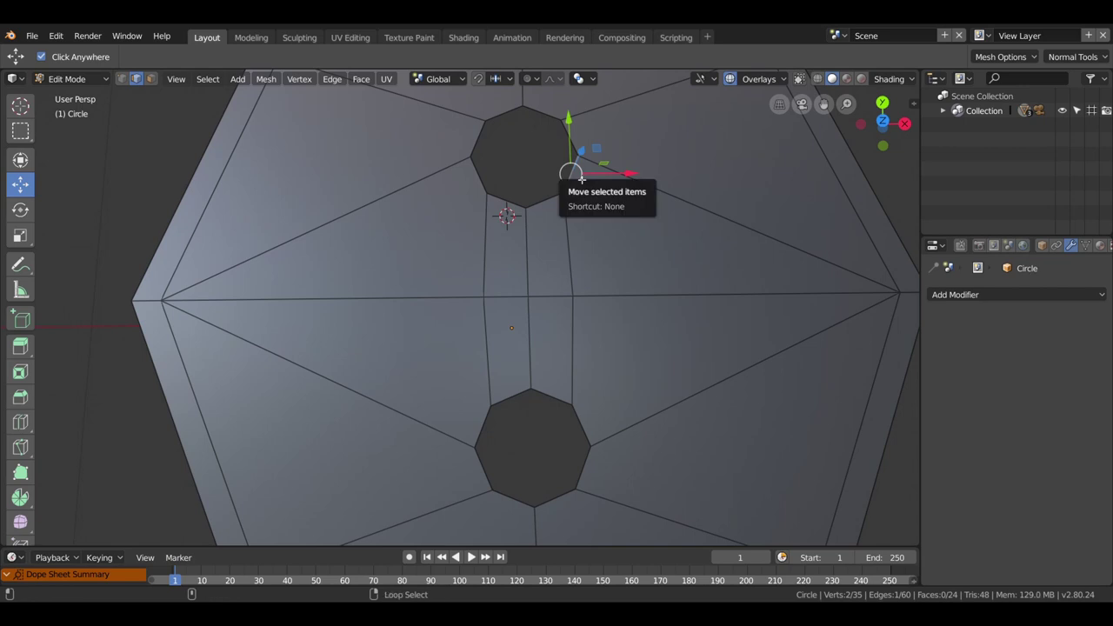
pyautogui.keyDown('alt'); pyautogui.click(580, 179); pyautogui.keyUp('alt')
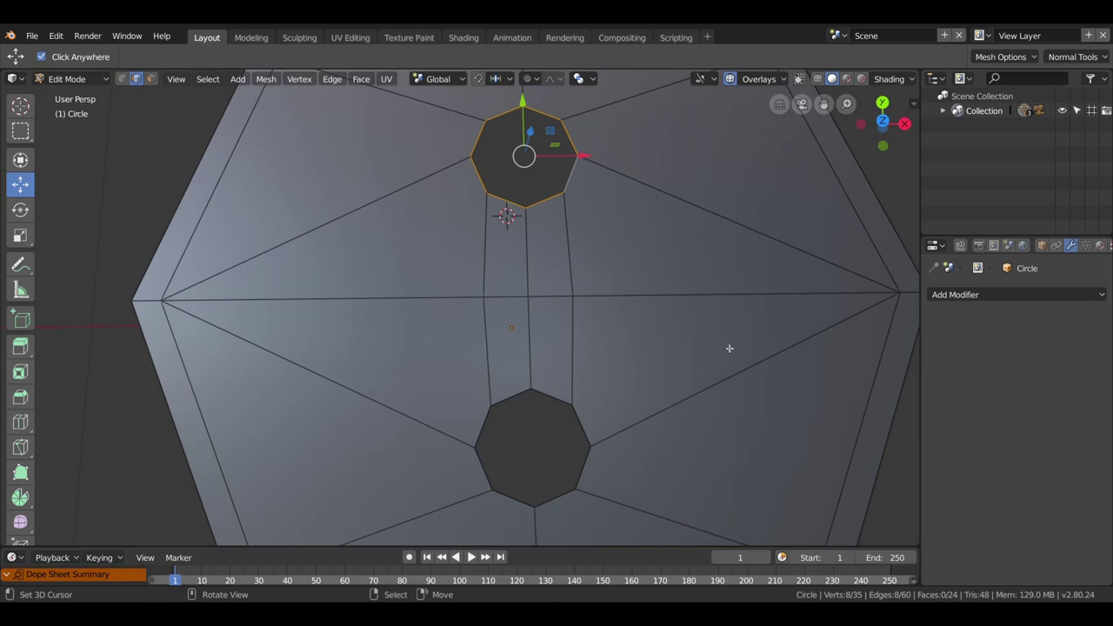
# Extrude both holes' edge rings and shrink them inward, the top one to 0.686.
pyautogui.press('e')
pyautogui.press('s')
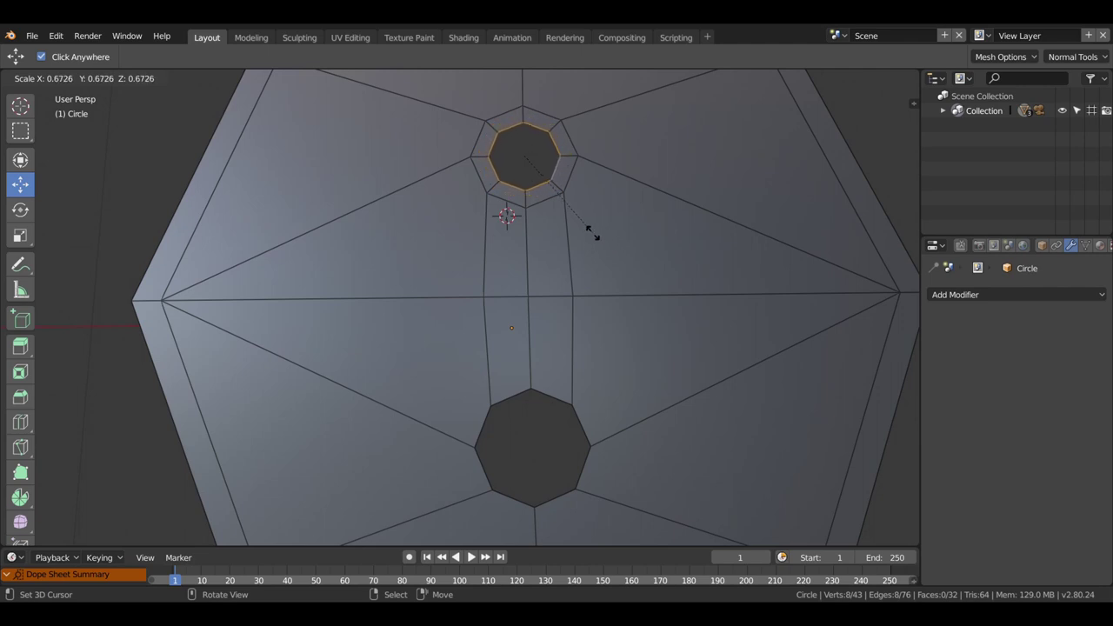
pyautogui.click(598, 238)
pyautogui.click(569, 400)
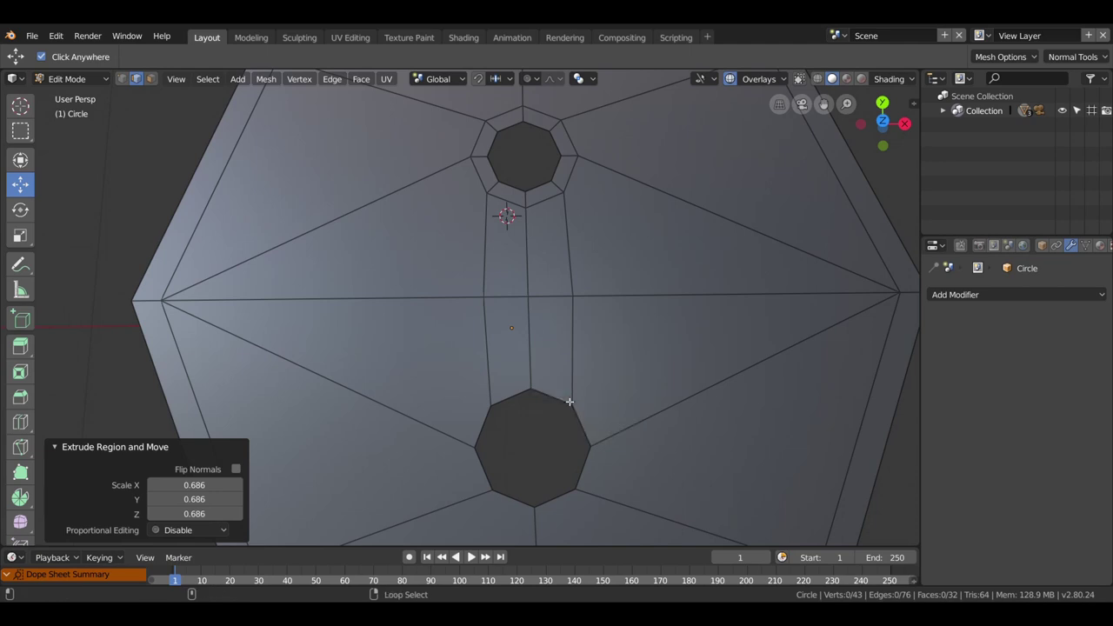
pyautogui.keyDown('alt'); pyautogui.click(567, 401); pyautogui.keyUp('alt')
pyautogui.press('e')
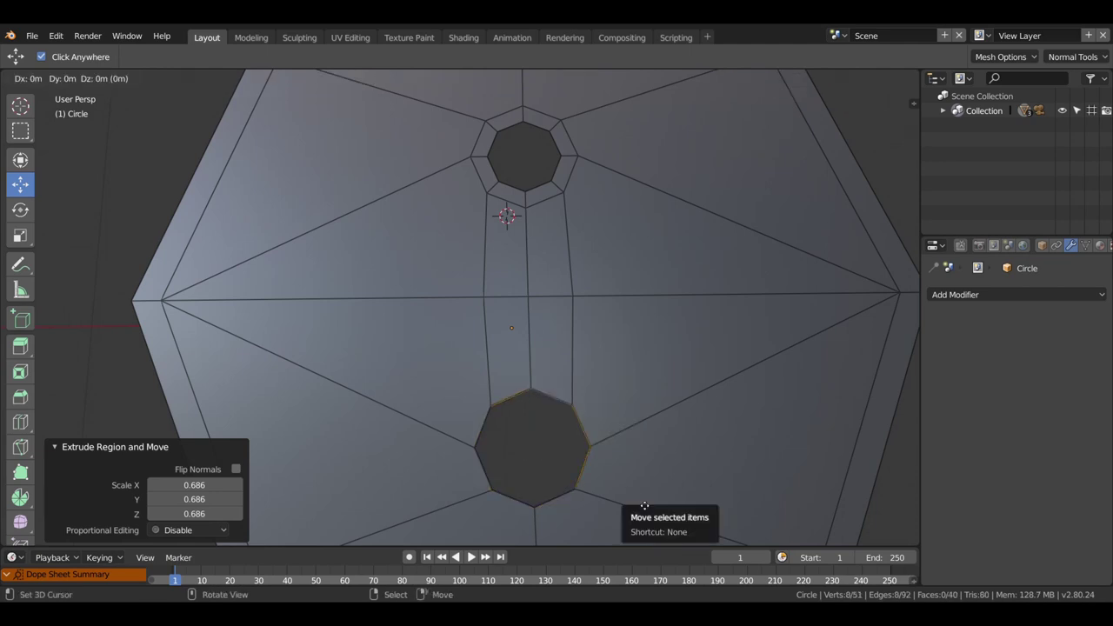
pyautogui.press('s')
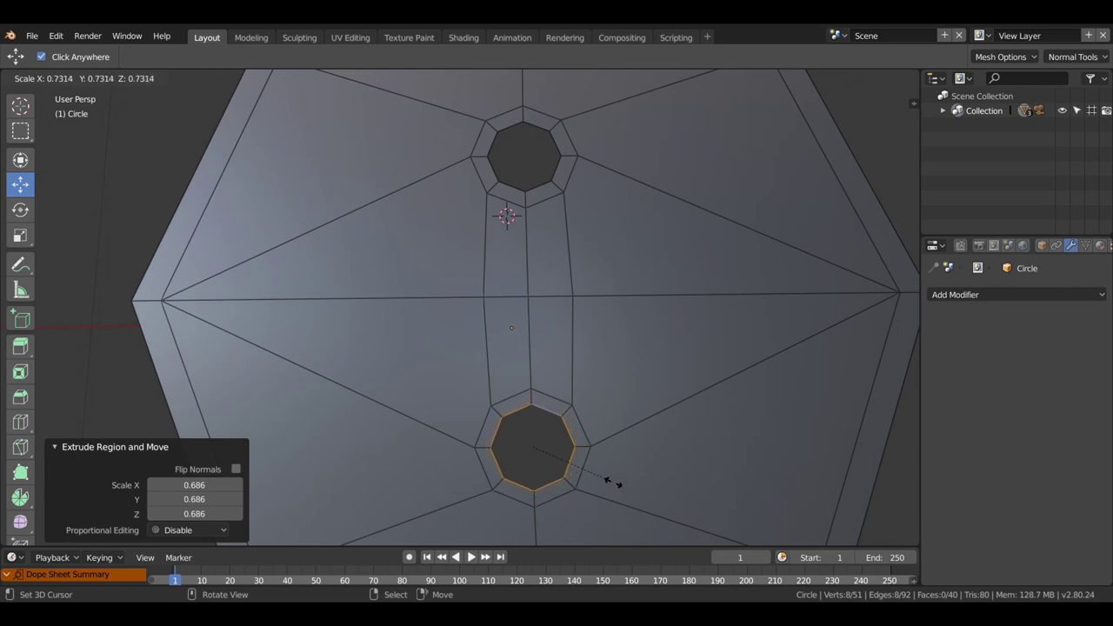
pyautogui.click(611, 480)
# Select the lower hole's outer and inner loops and scale them up to 1.053.
pyautogui.scroll(-3, 565, 408)
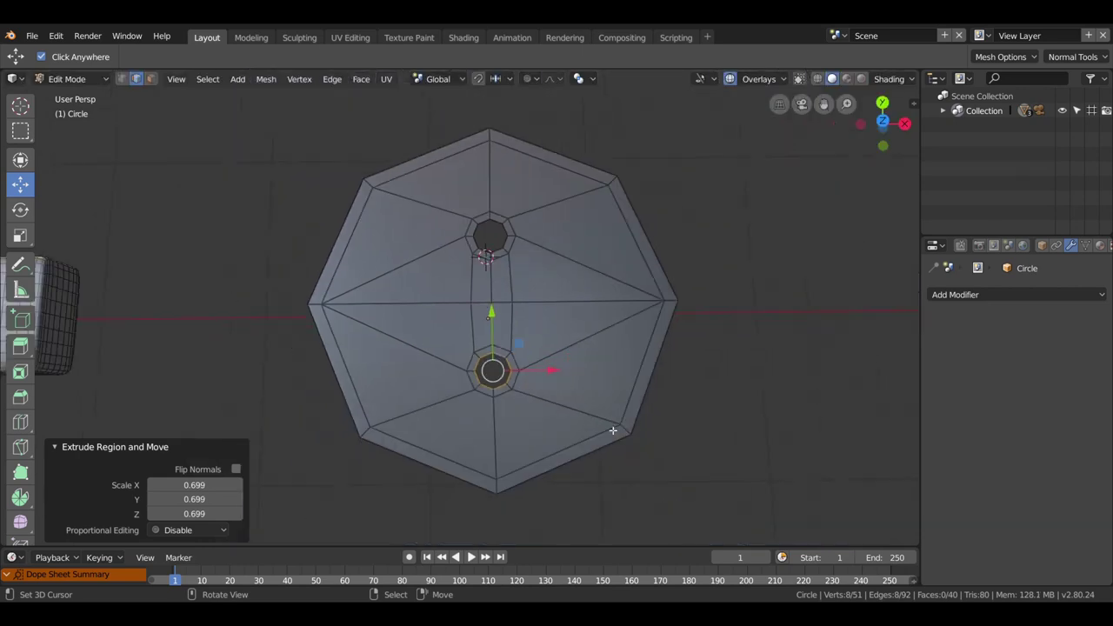
pyautogui.scroll(-2, 540, 381)
pyautogui.scroll(2, 513, 325)
pyautogui.scroll(2, 513, 325)
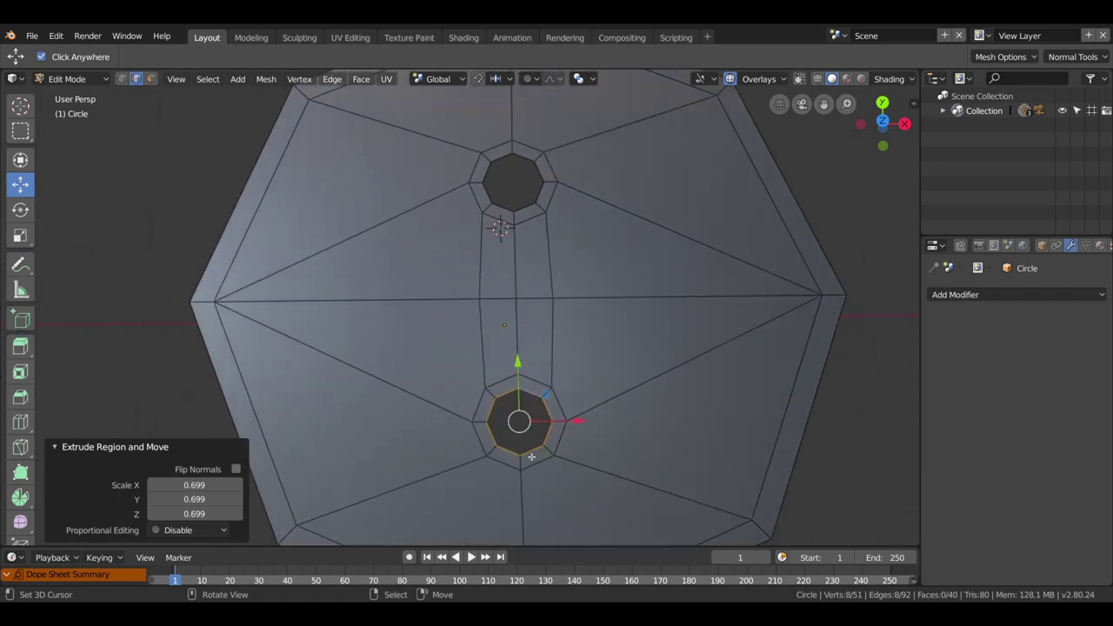
pyautogui.click(564, 409)
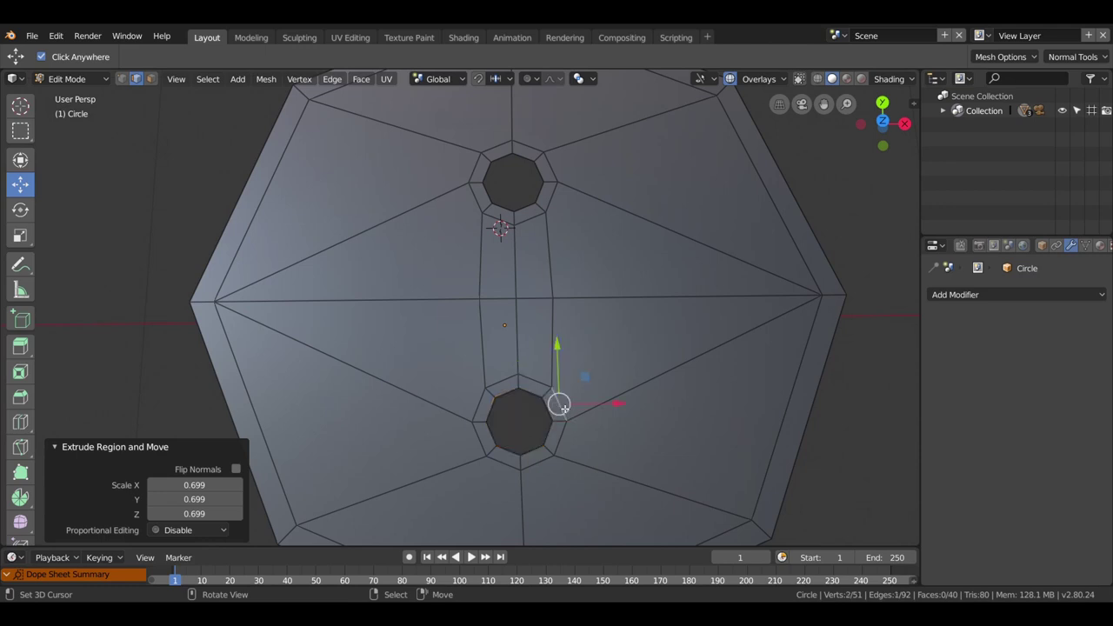
pyautogui.keyDown('alt'); pyautogui.click(564, 409); pyautogui.keyUp('alt')
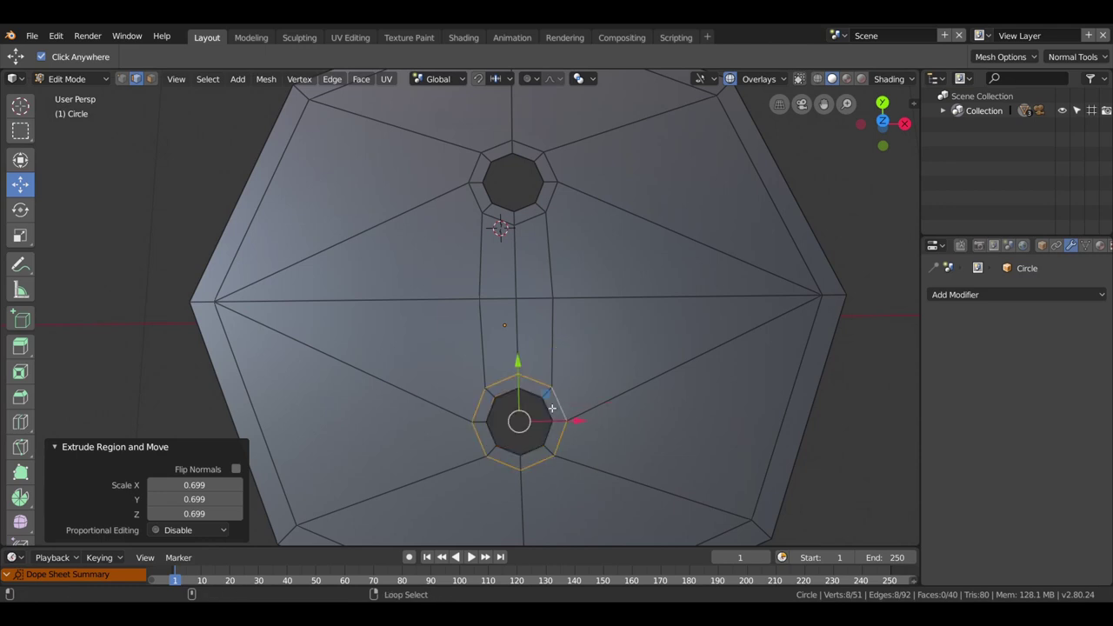
pyautogui.keyDown('alt'); pyautogui.keyDown('shift'); pyautogui.click(551, 408); pyautogui.keyUp('shift'); pyautogui.keyUp('alt')
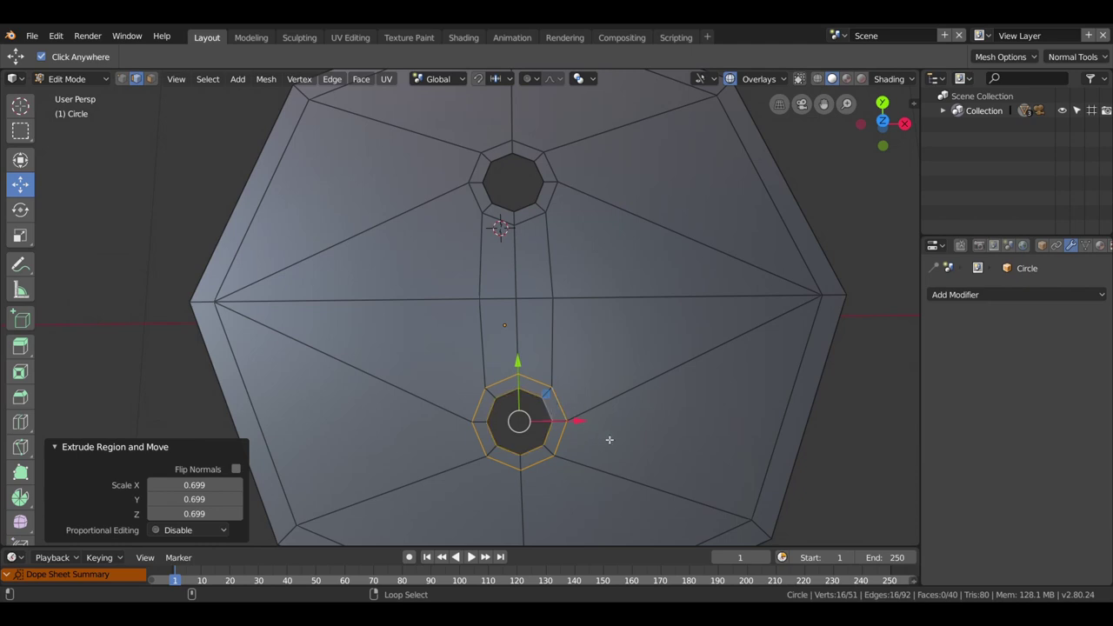
pyautogui.press('s')
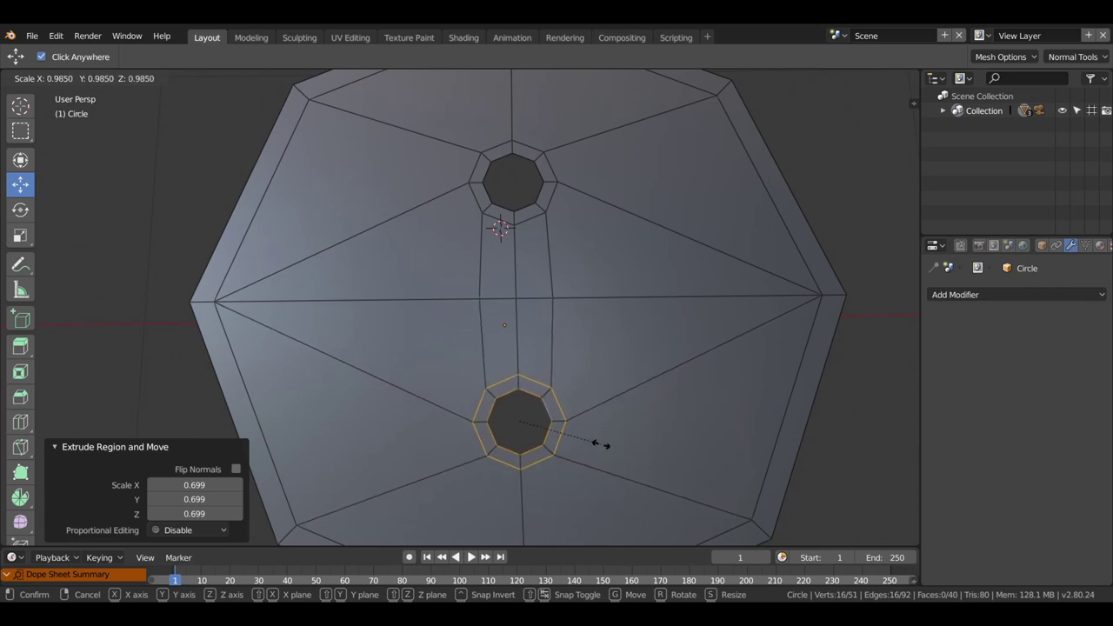
pyautogui.click(607, 452)
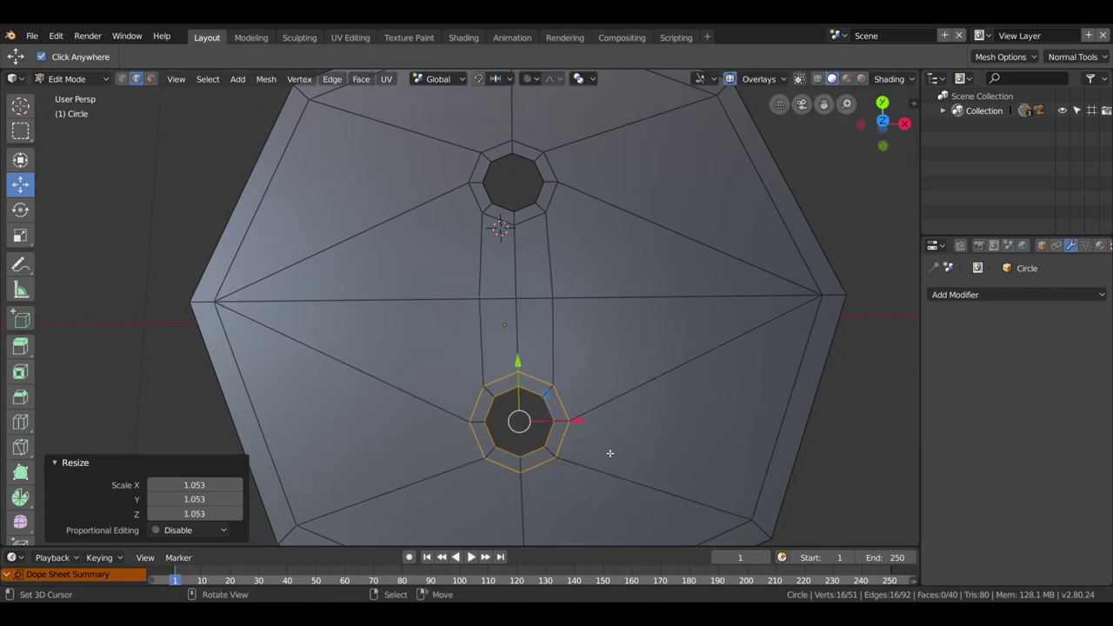
pyautogui.moveTo(430, 285)
pyautogui.mouseDown(button='middle')
pyautogui.moveTo(520, 397)
pyautogui.moveTo(536, 386)
pyautogui.mouseUp(button='middle')
pyautogui.scroll(-2, 520, 397)
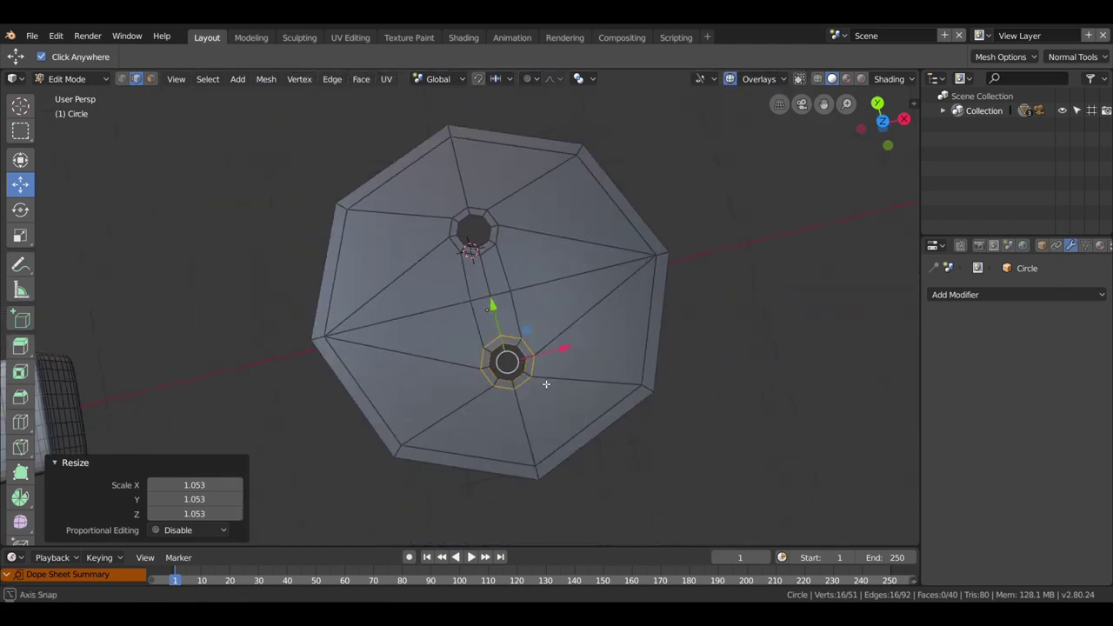
# Select the outer octagonal loop, snap the 3D cursor to it, and scale it to 0.772.
pyautogui.keyDown('alt'); pyautogui.click(663, 309); pyautogui.keyUp('alt')
pyautogui.keyDown('alt'); pyautogui.click(665, 322); pyautogui.keyUp('alt')
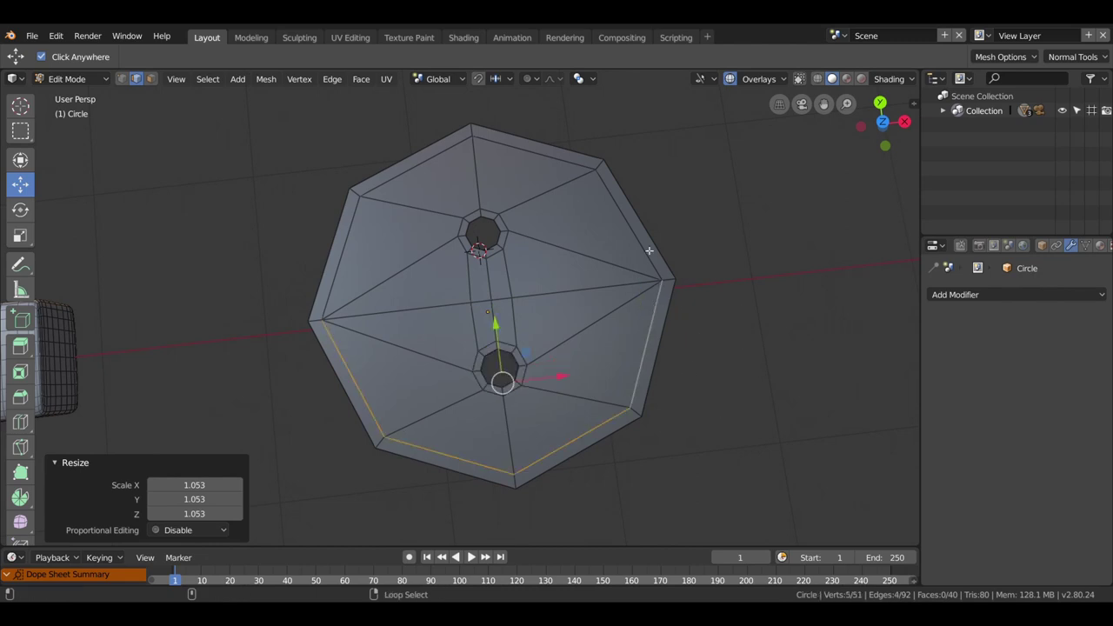
pyautogui.keyDown('alt'); pyautogui.keyDown('shift'); pyautogui.click(665, 321); pyautogui.keyUp('shift'); pyautogui.keyUp('alt')
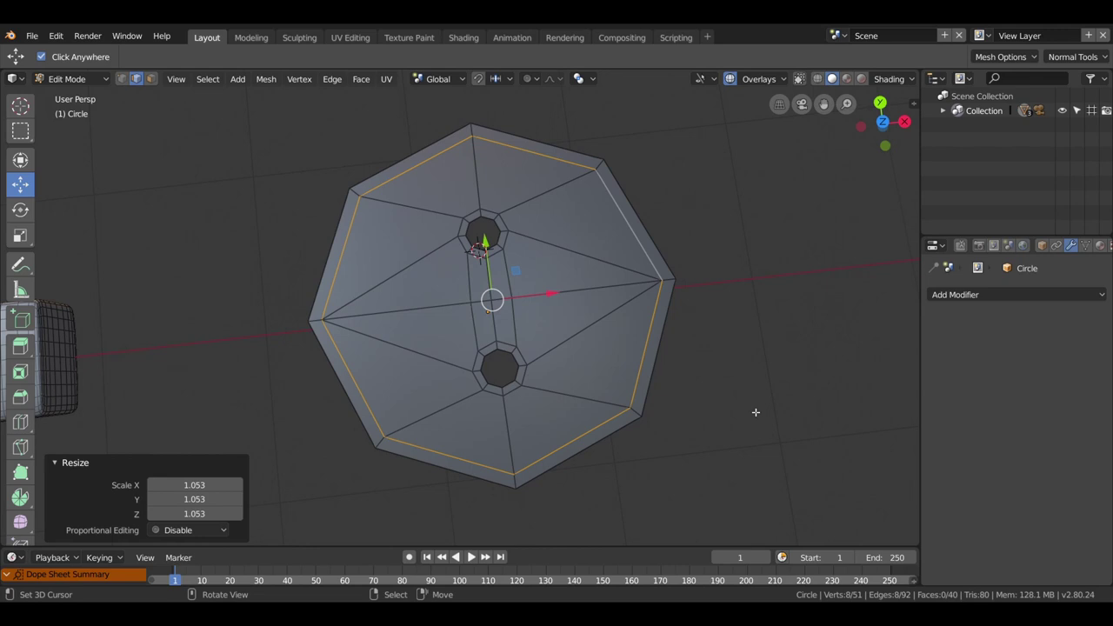
pyautogui.hotkey('shift', 's')
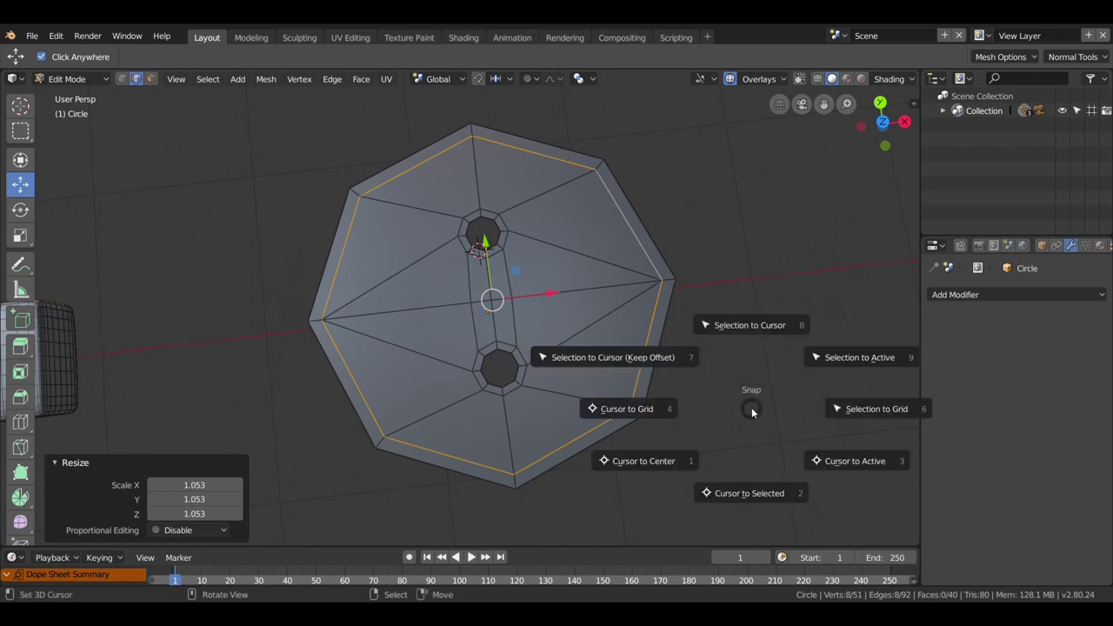
pyautogui.click(752, 494)
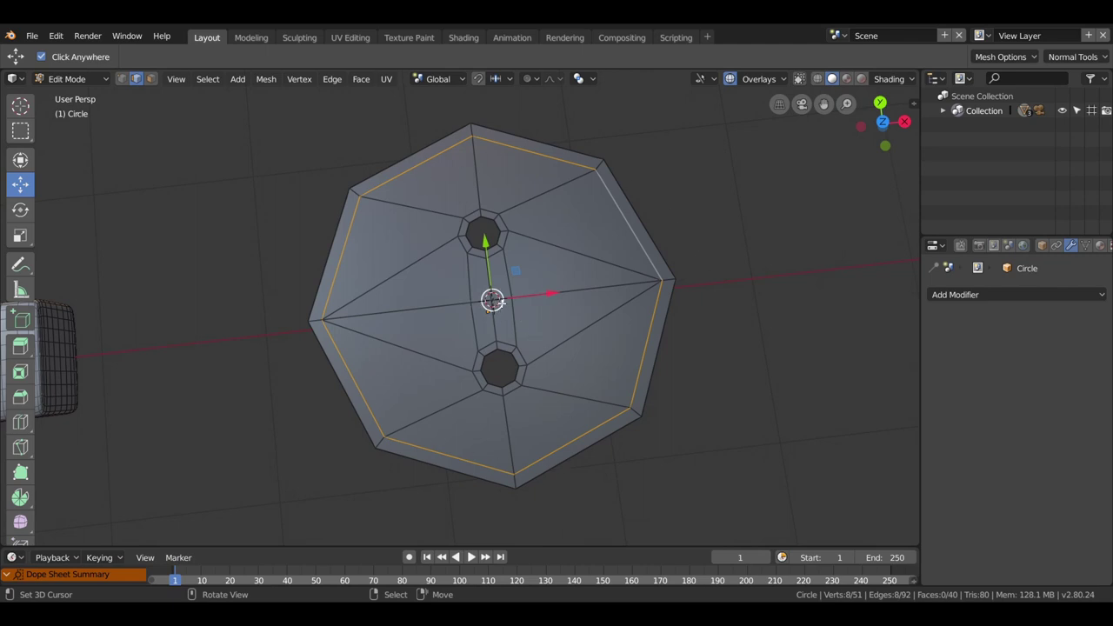
pyautogui.hotkey('shift', 's')
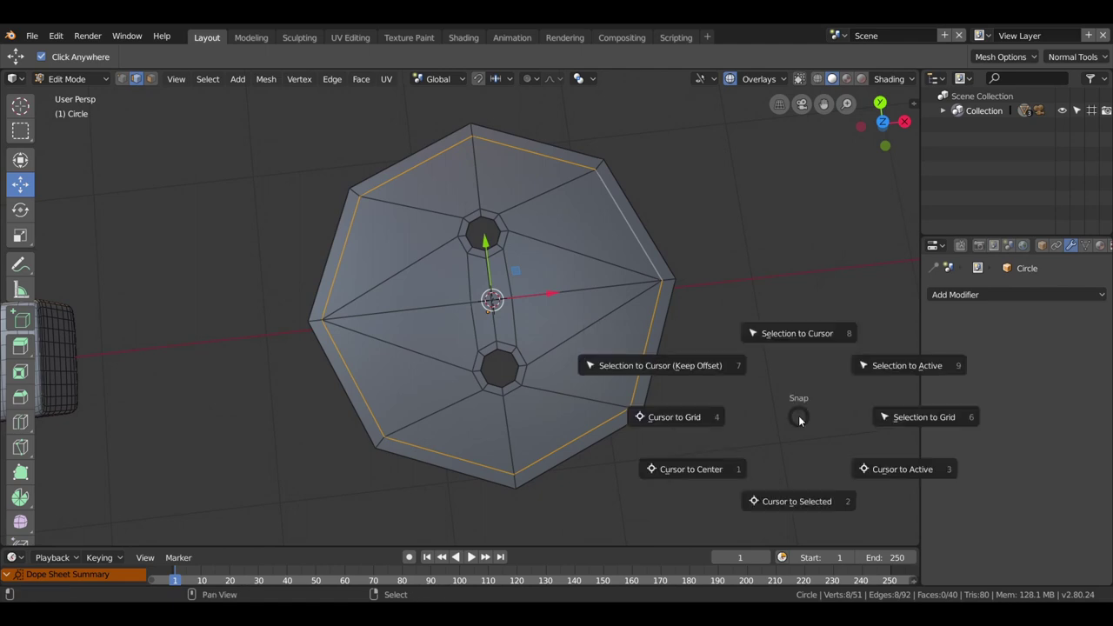
pyautogui.click(769, 500)
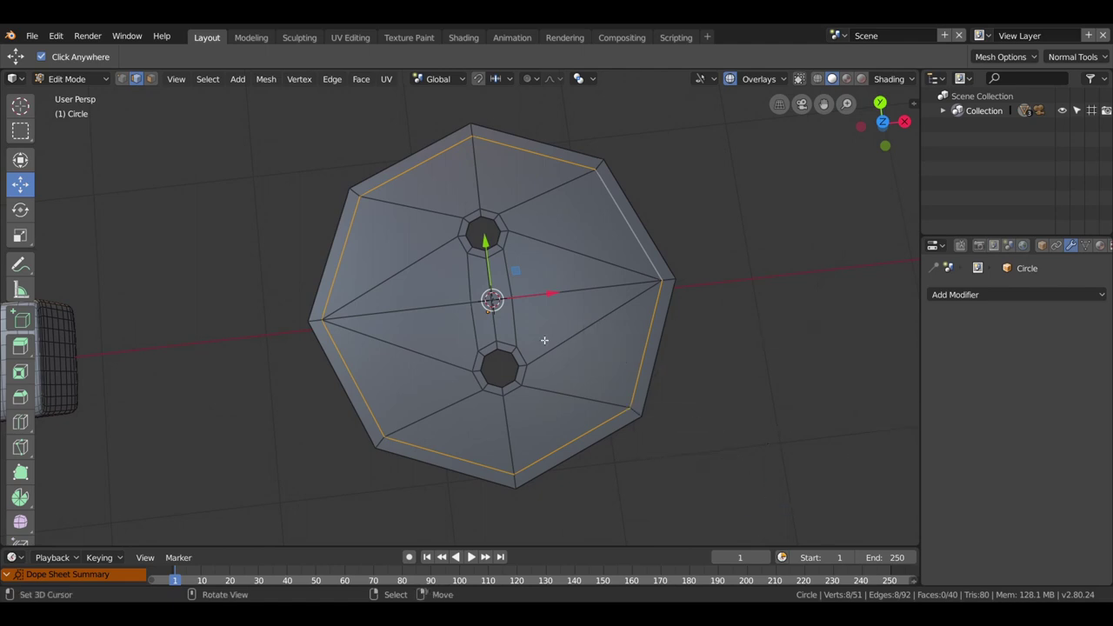
pyautogui.moveTo(634, 382)
pyautogui.mouseDown(button='middle')
pyautogui.moveTo(591, 338)
pyautogui.moveTo(603, 310)
pyautogui.moveTo(603, 340)
pyautogui.moveTo(667, 429)
pyautogui.mouseUp(button='middle')
pyautogui.press('s')
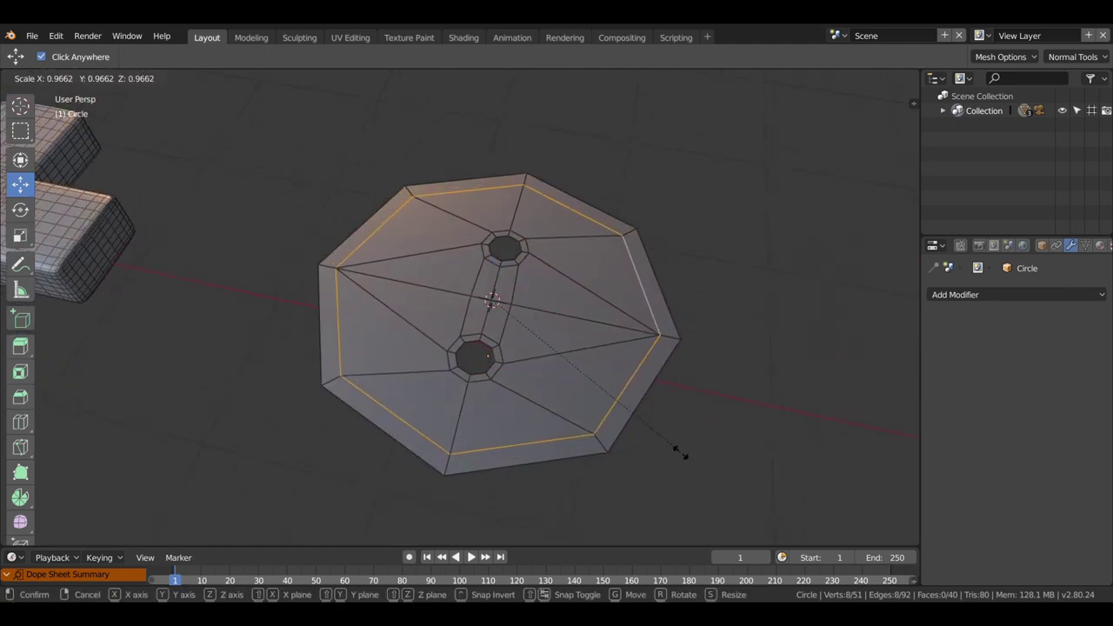
pyautogui.click(640, 427)
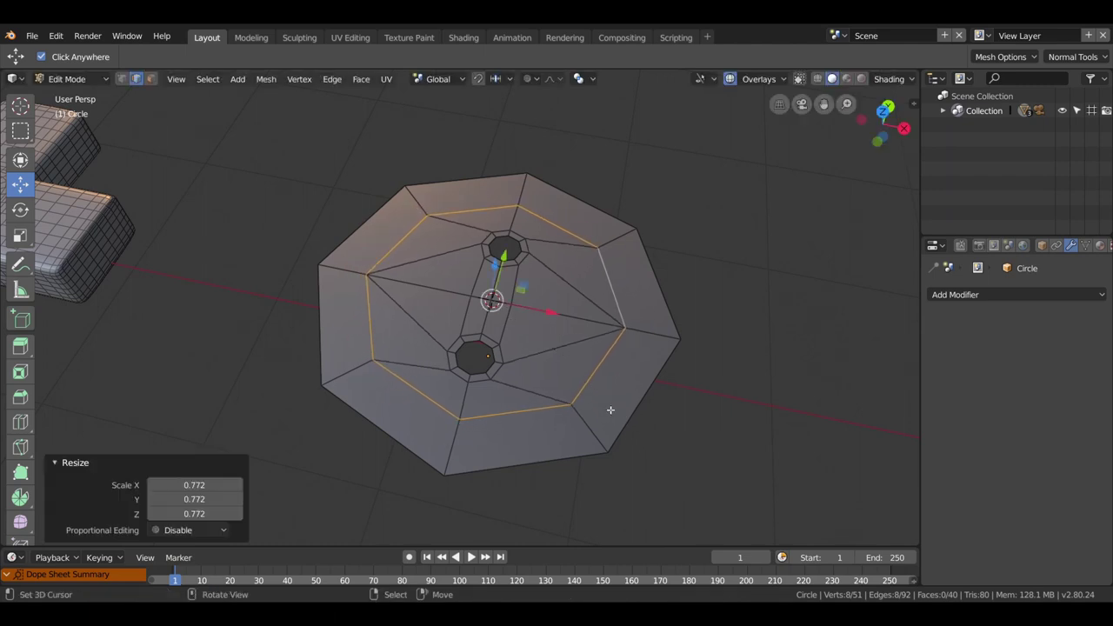
# Loop-cut a new edge loop near the rim, slid outward to -0.270.
pyautogui.hotkey('ctrl', 'r')
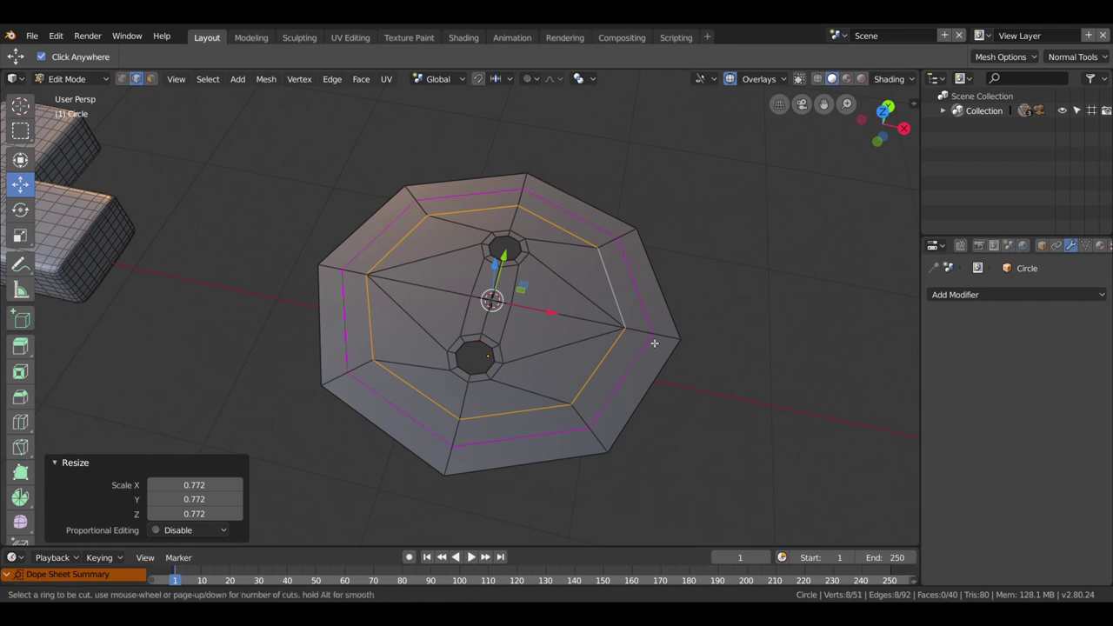
pyautogui.click(654, 342)
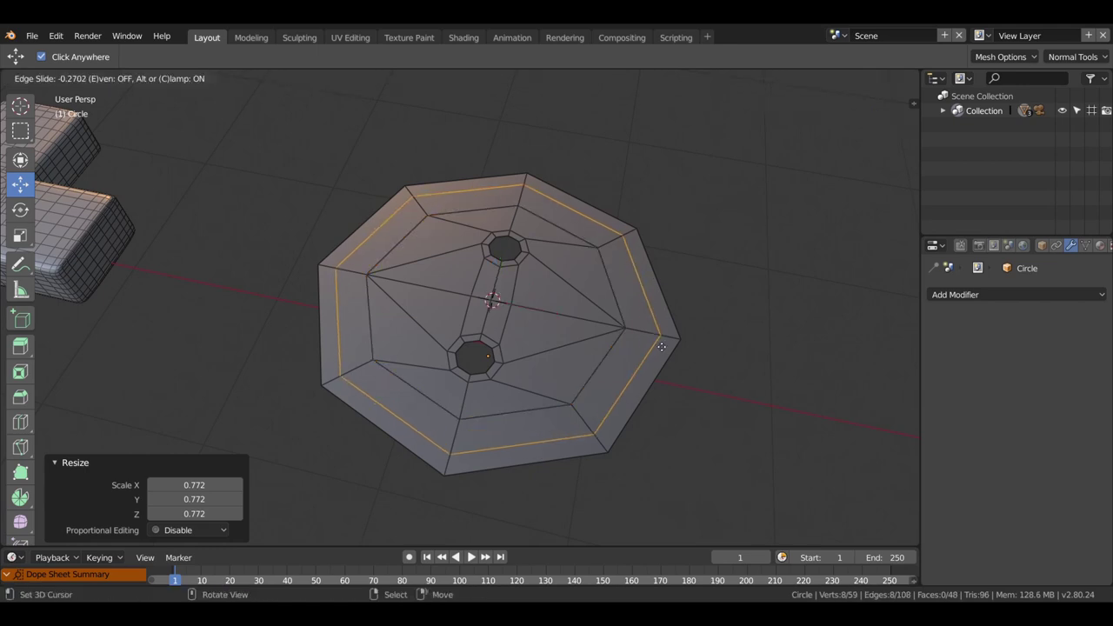
pyautogui.click(659, 349)
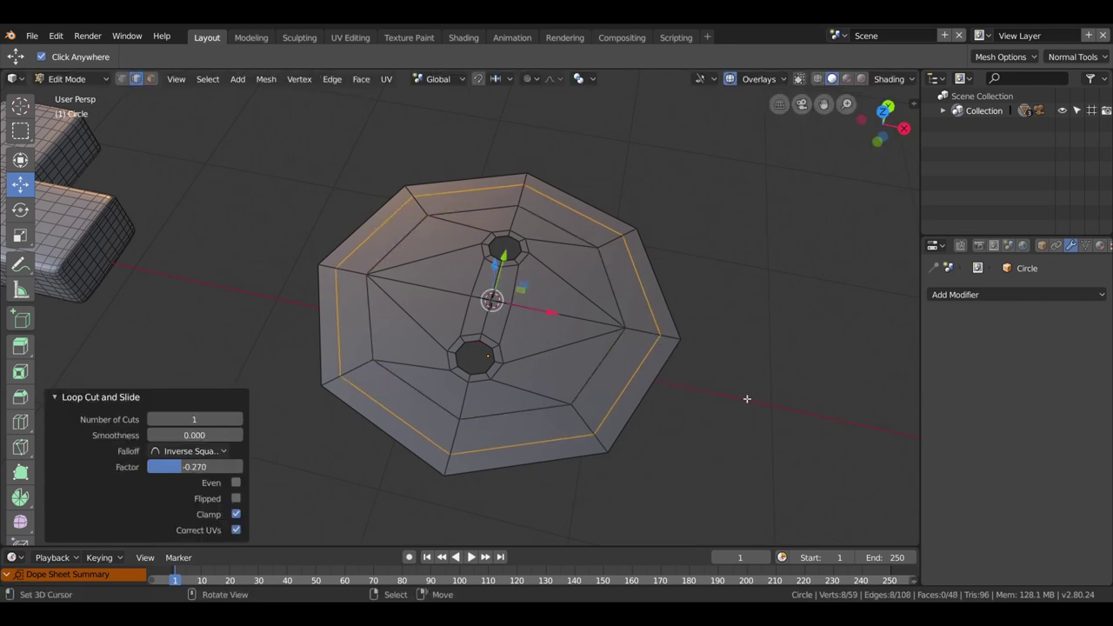
# Select the whole mesh and extrude it 40cm for thickness.
pyautogui.press('a')
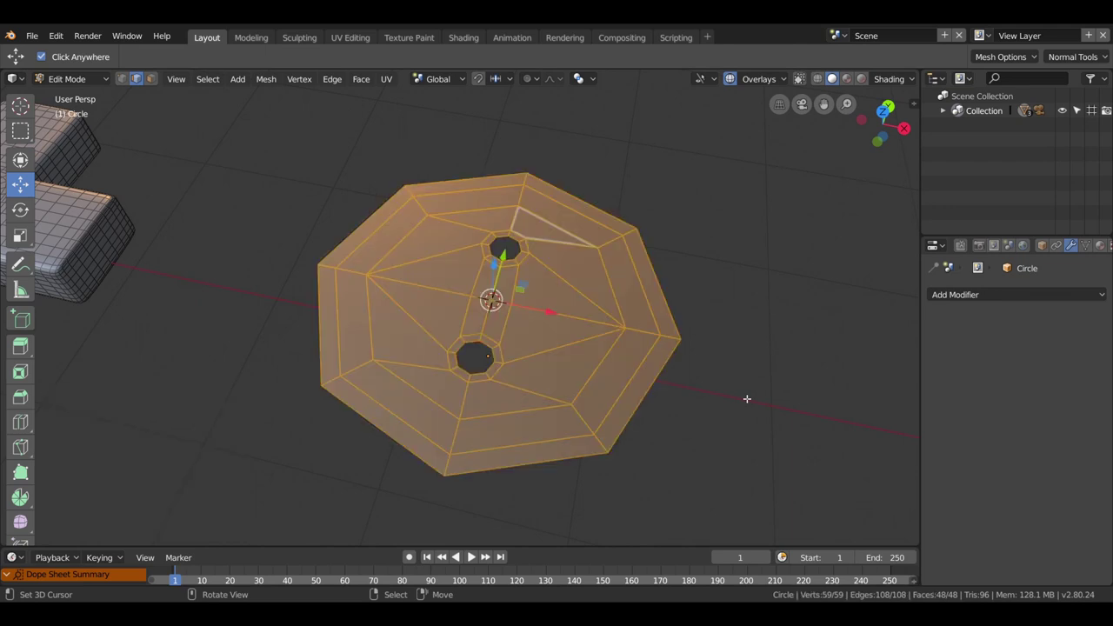
pyautogui.scroll(-1, 745, 398)
pyautogui.scroll(-3, 730, 386)
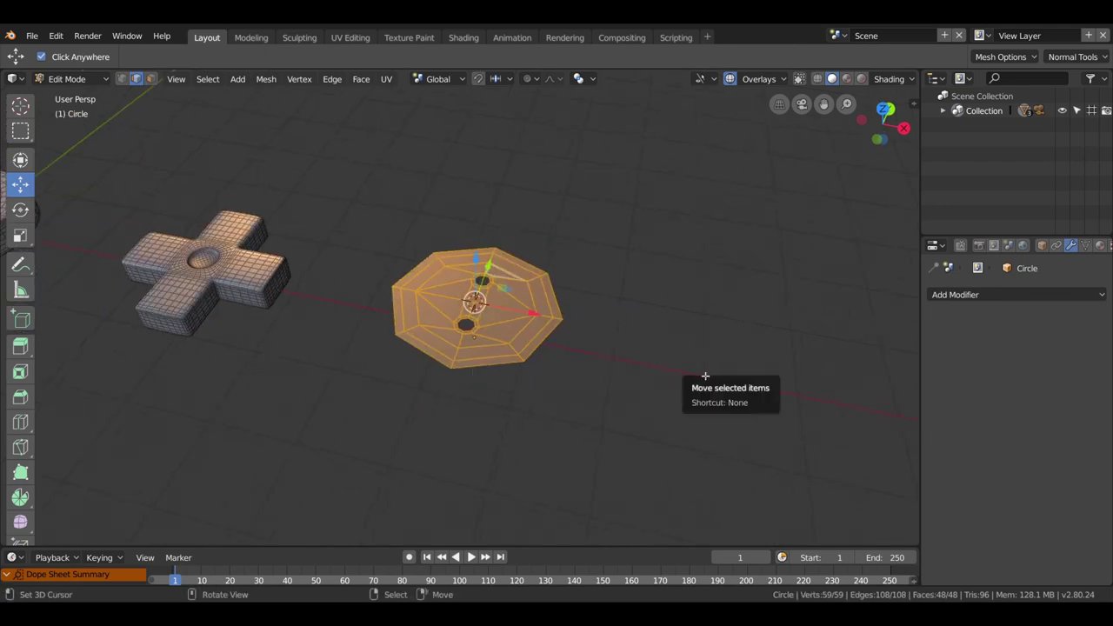
pyautogui.press('e')
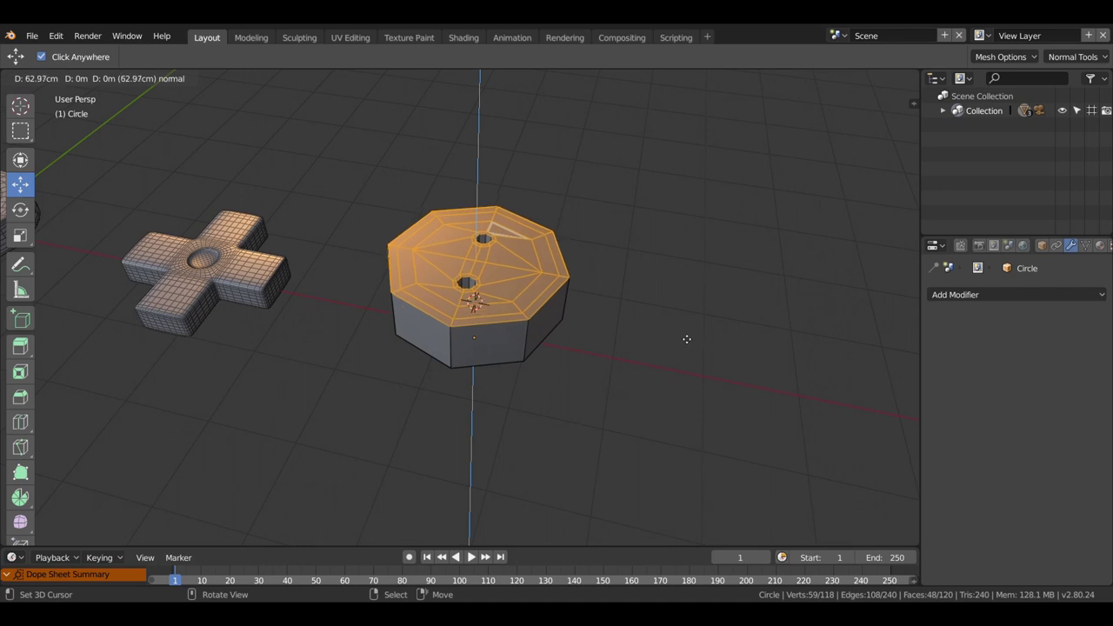
pyautogui.click(685, 350)
# Add a Subdivision Surface modifier to the button.
pyautogui.scroll(2, 594, 355)
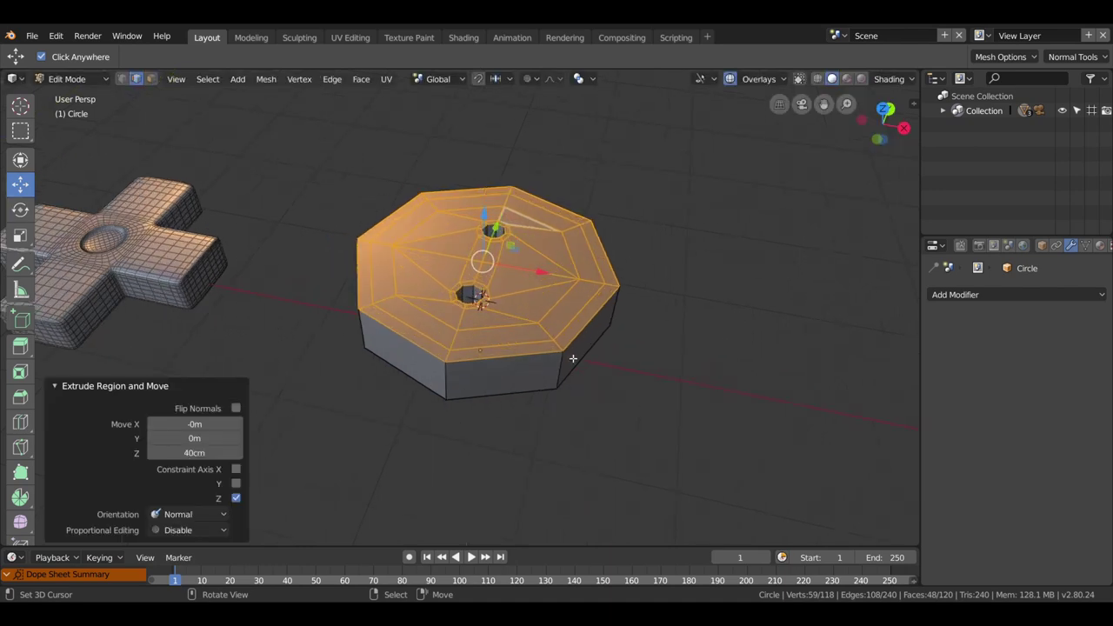
pyautogui.scroll(2, 571, 360)
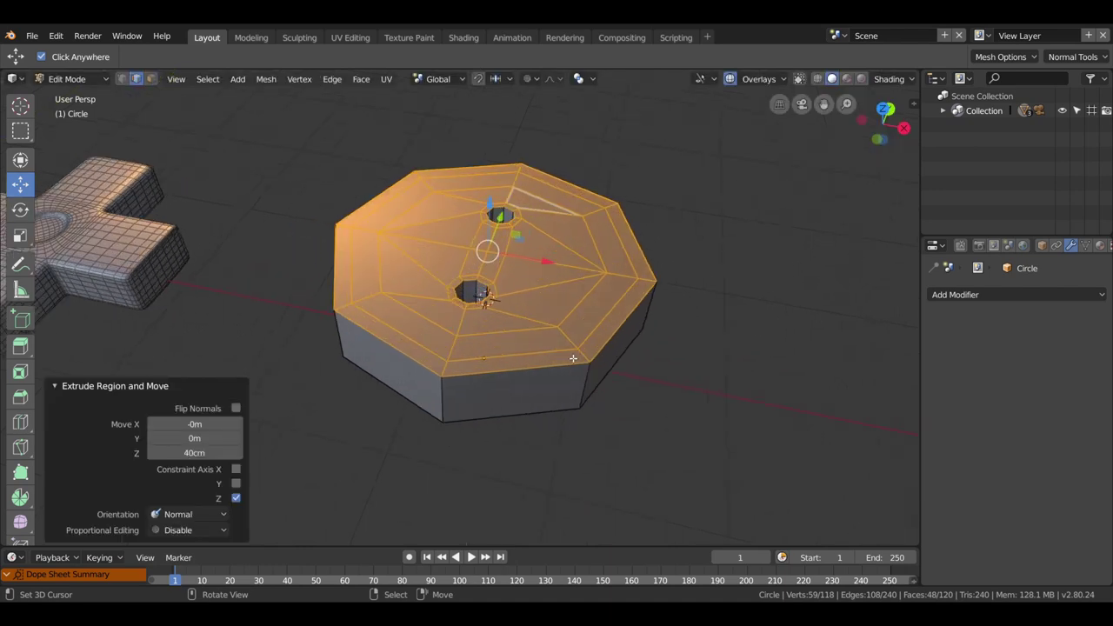
pyautogui.click(1011, 295)
pyautogui.click(813, 534)
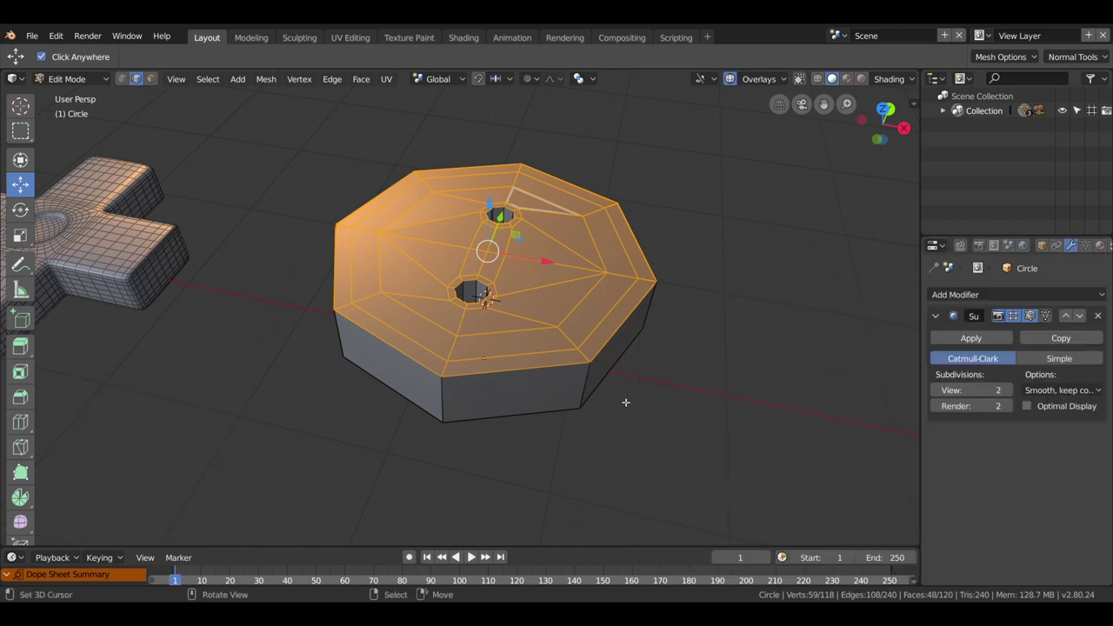
# Add two supporting side-wall loop cuts at -0.734 and 0.447.
pyautogui.hotkey('ctrl', 'r')
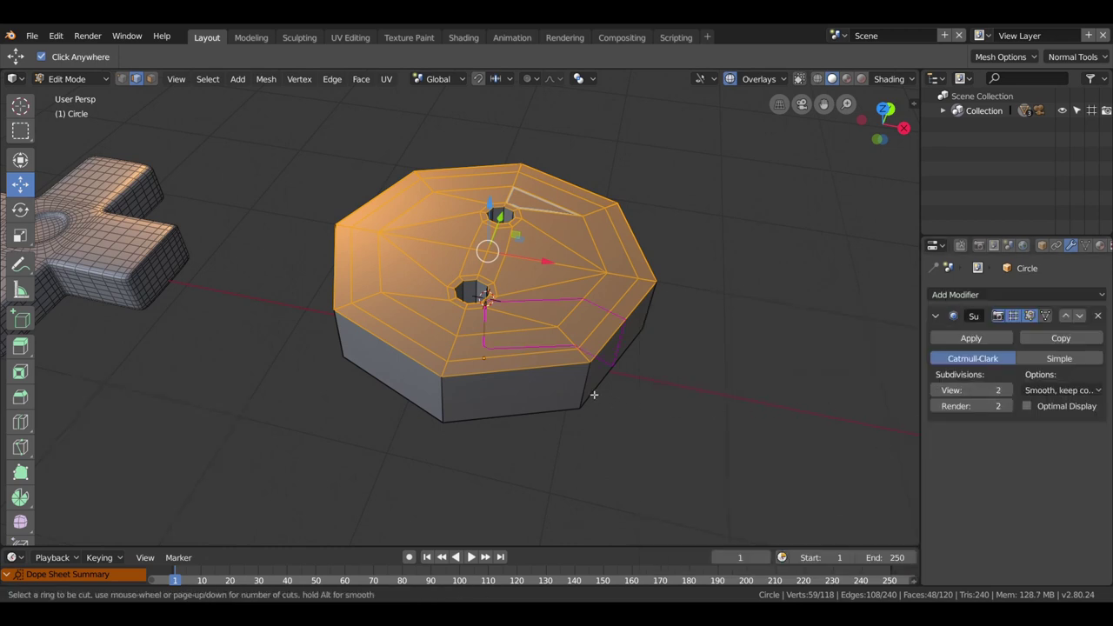
pyautogui.click(587, 390)
pyautogui.click(589, 400)
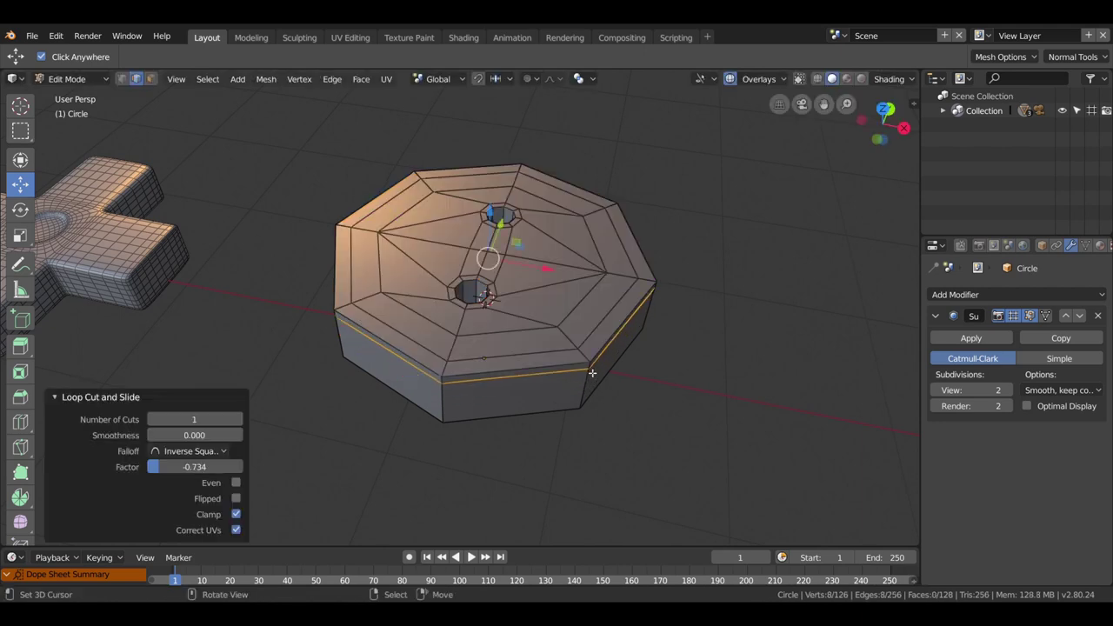
pyautogui.press('g')
pyautogui.press('g')
pyautogui.click(589, 401)
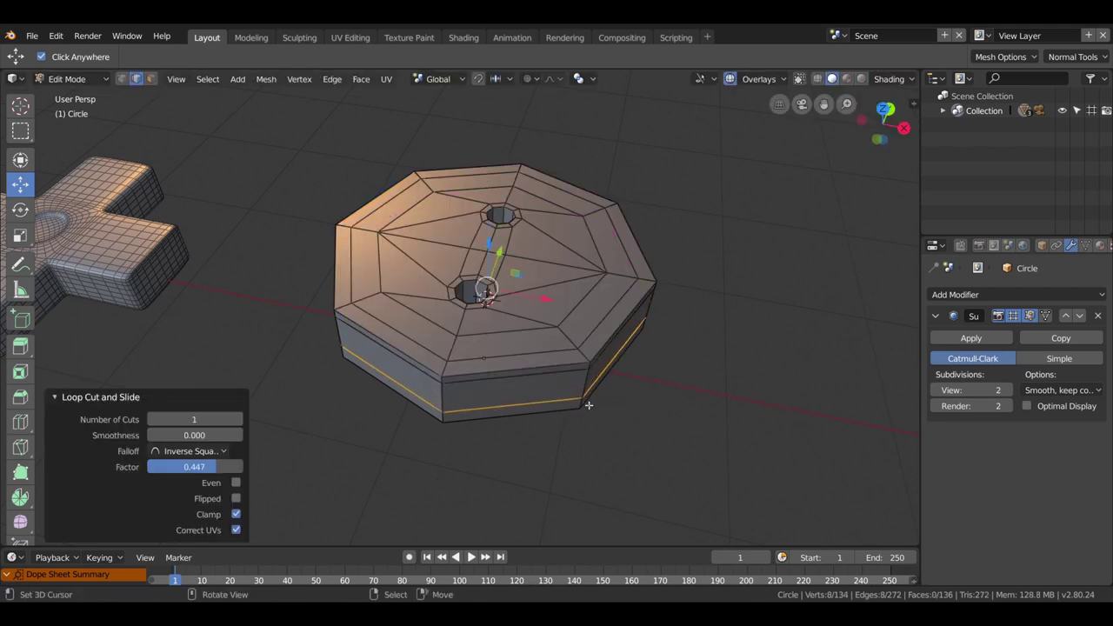
# In Object Mode, apply Smooth Shading to the disc.
pyautogui.press('Tab')
pyautogui.moveTo(624, 433)
pyautogui.mouseDown(button='middle')
pyautogui.moveTo(586, 448)
pyautogui.moveTo(583, 383)
pyautogui.moveTo(618, 397)
pyautogui.mouseUp(button='middle')
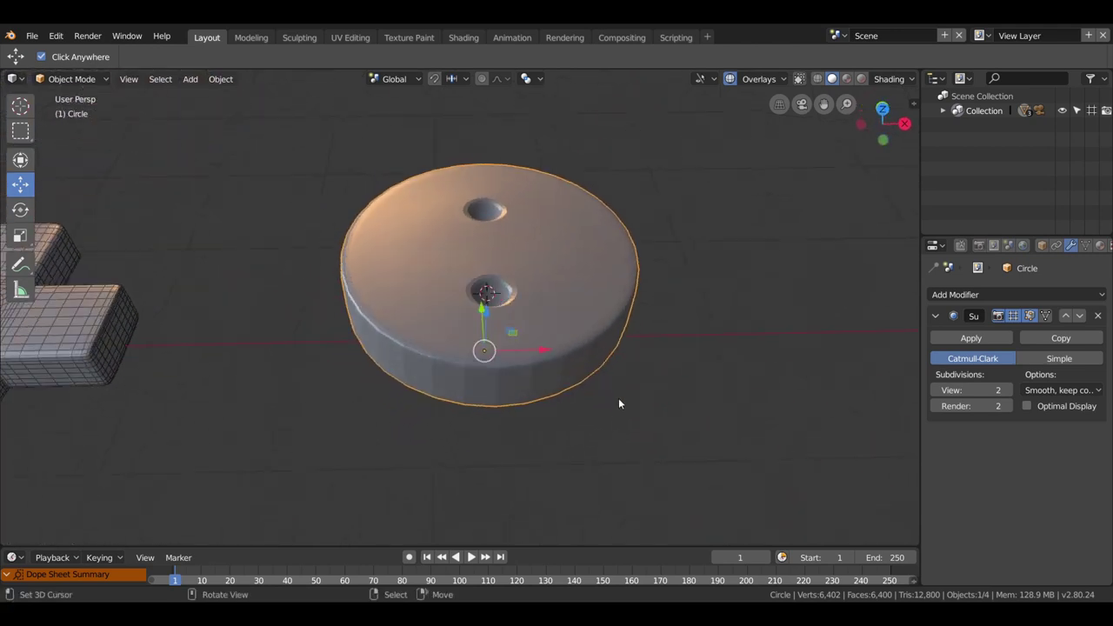
pyautogui.rightClick(618, 398)
pyautogui.click(612, 403)
pyautogui.moveTo(640, 438)
pyautogui.mouseDown(button='middle')
pyautogui.moveTo(591, 423)
pyautogui.moveTo(733, 442)
pyautogui.moveTo(732, 398)
pyautogui.moveTo(797, 377)
pyautogui.moveTo(605, 252)
pyautogui.mouseUp(button='middle')
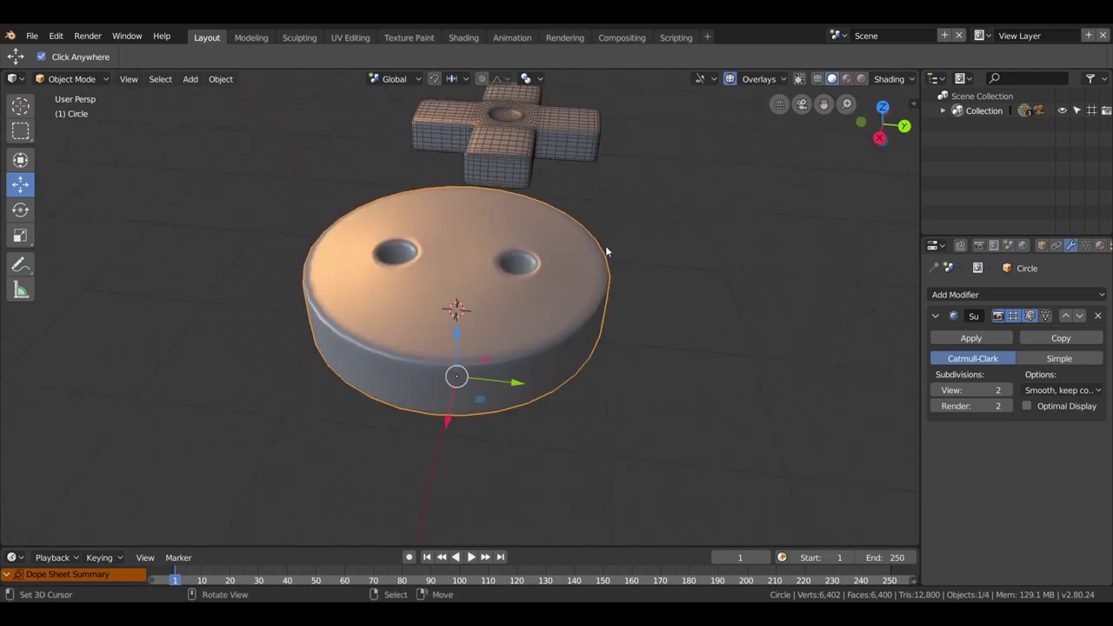
# Return to Edit Mode and orbit to look directly at the two holes.
pyautogui.rightClick(553, 284)
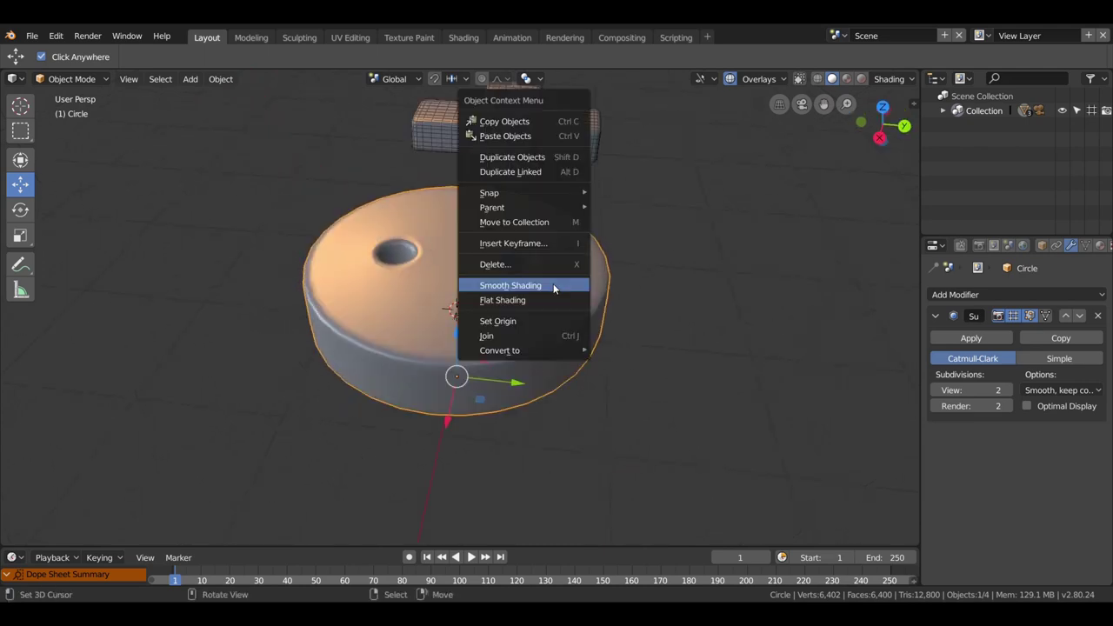
pyautogui.press('Tab')
pyautogui.scroll(3, 562, 351)
pyautogui.scroll(2, 563, 351)
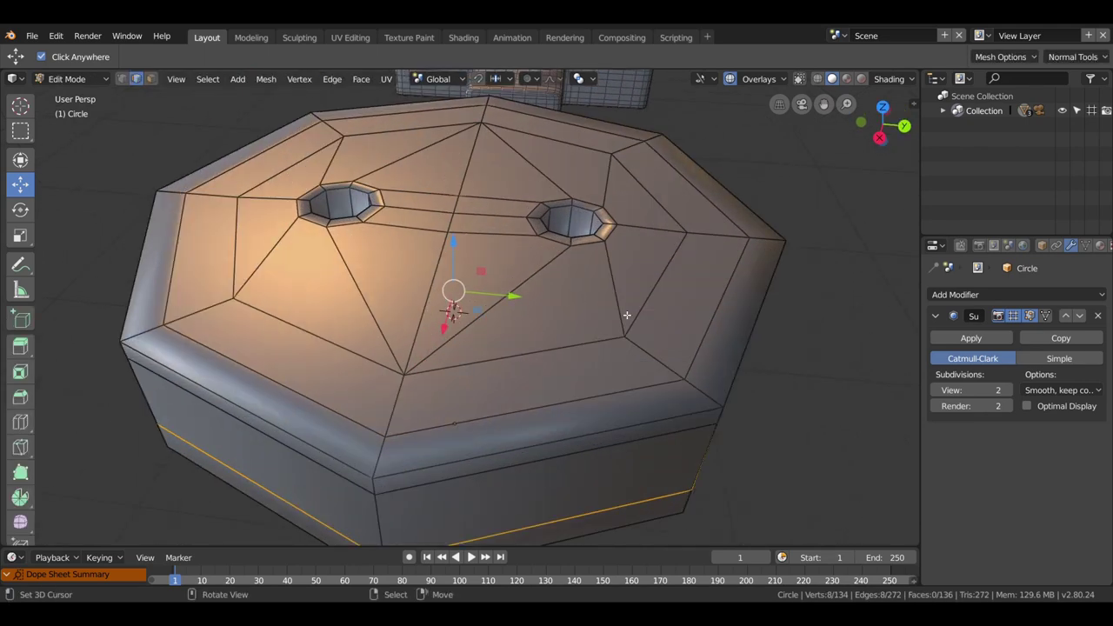
pyautogui.moveTo(626, 316)
pyautogui.mouseDown(button='middle')
pyautogui.moveTo(596, 367)
pyautogui.moveTo(629, 313)
pyautogui.mouseUp(button='middle')
pyautogui.scroll(3, 596, 365)
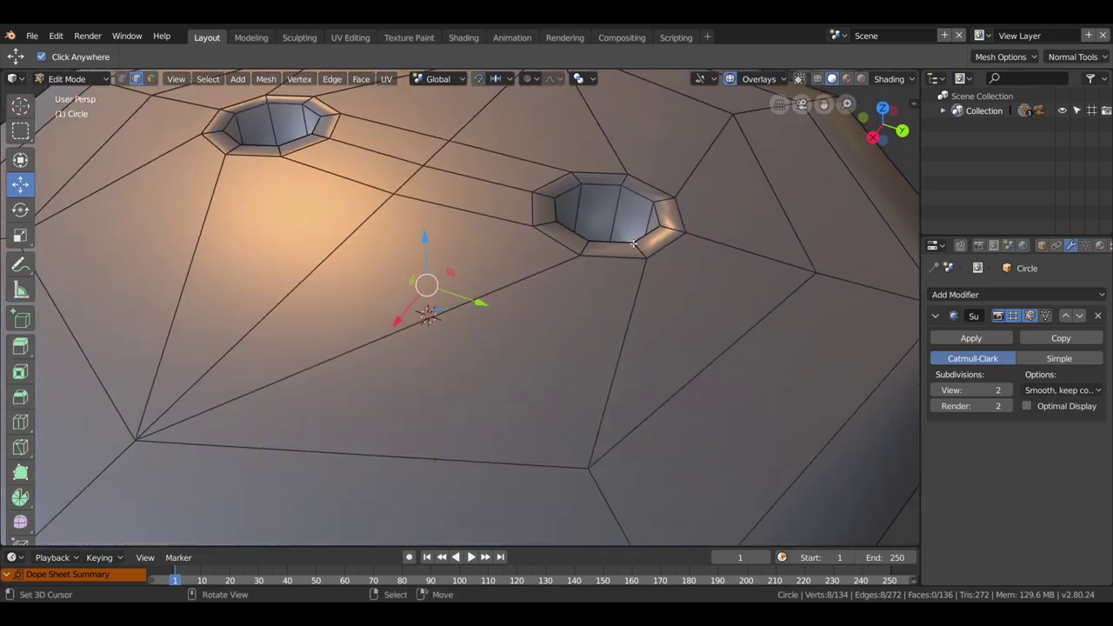
pyautogui.moveTo(657, 198); pyautogui.dragTo(670, 266, button='middle')
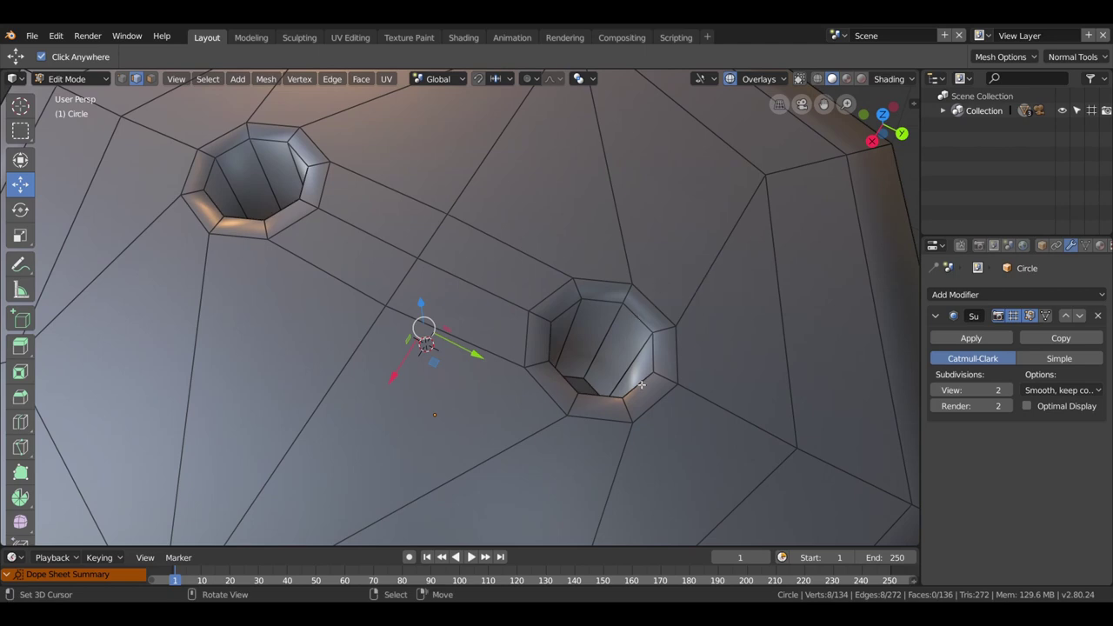
# Add two loop cuts inside the right hole, slid toward its top rim.
pyautogui.hotkey('ctrl', 'r')
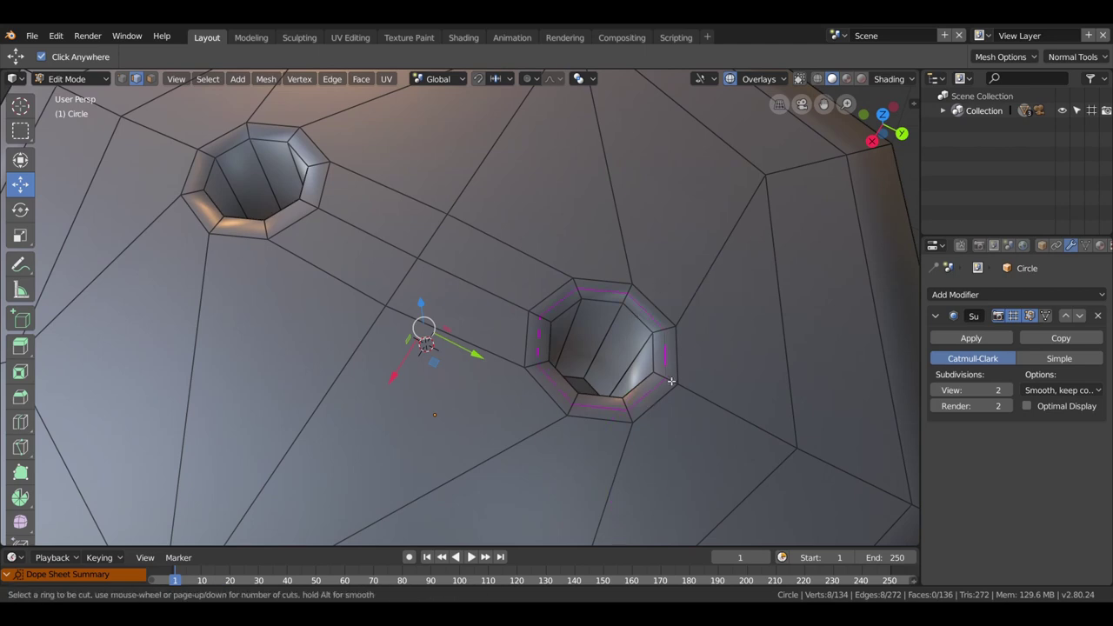
pyautogui.moveTo(671, 381); pyautogui.dragTo(665, 373)
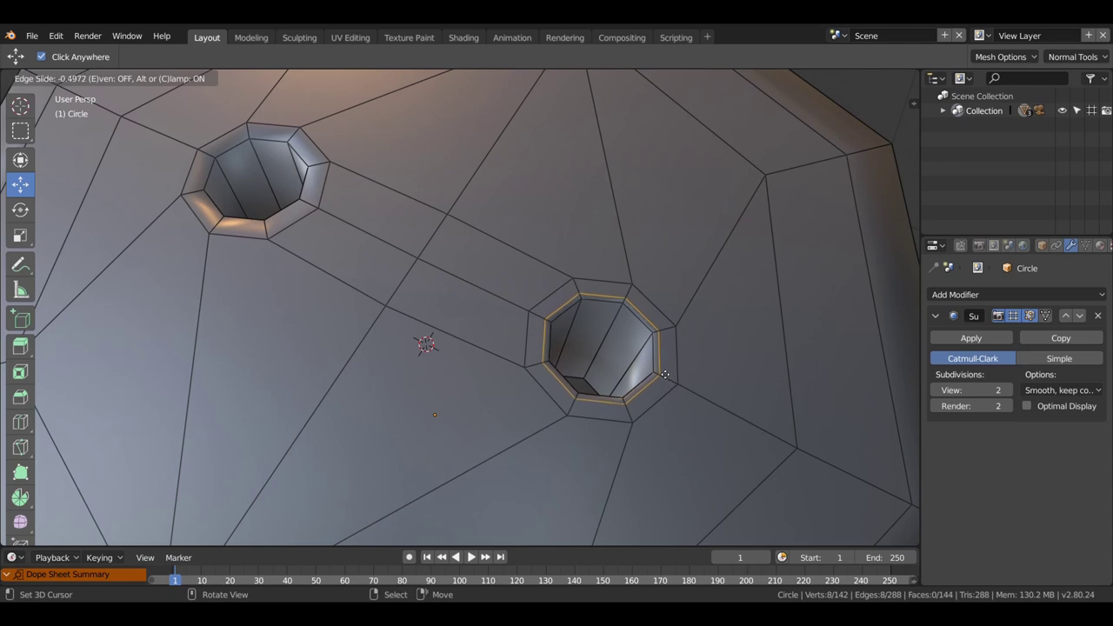
pyautogui.click(665, 373)
pyautogui.hotkey('ctrl', 'r')
pyautogui.click(639, 323)
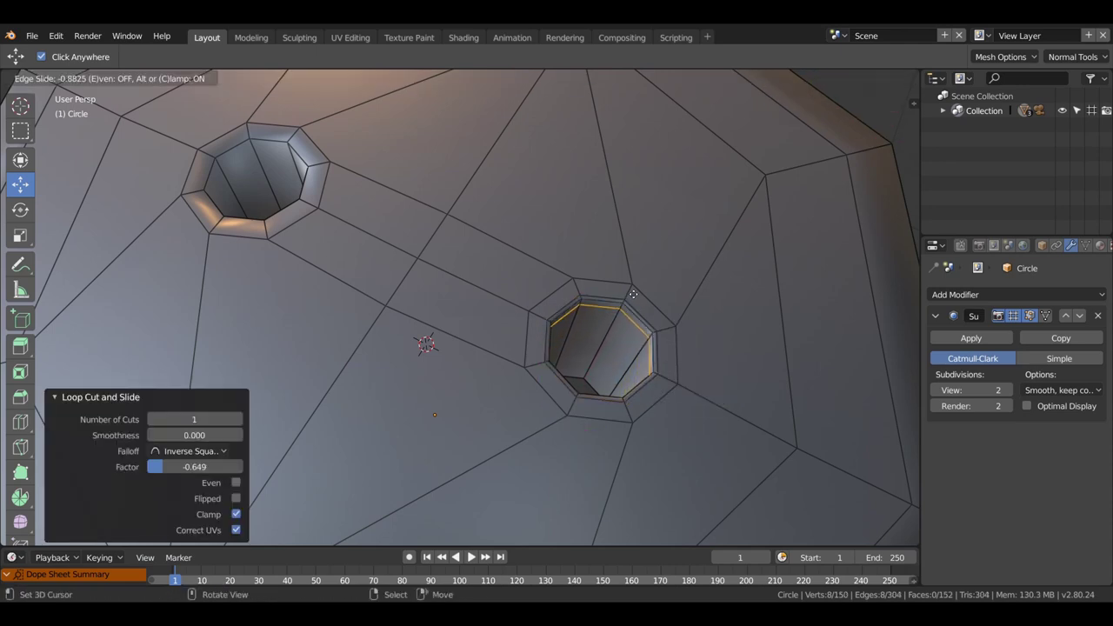
pyautogui.click(633, 293)
# Add two loop cuts inside the left hole, the last at factor -0.898.
pyautogui.hotkey('ctrl', 'r')
pyautogui.click(319, 178)
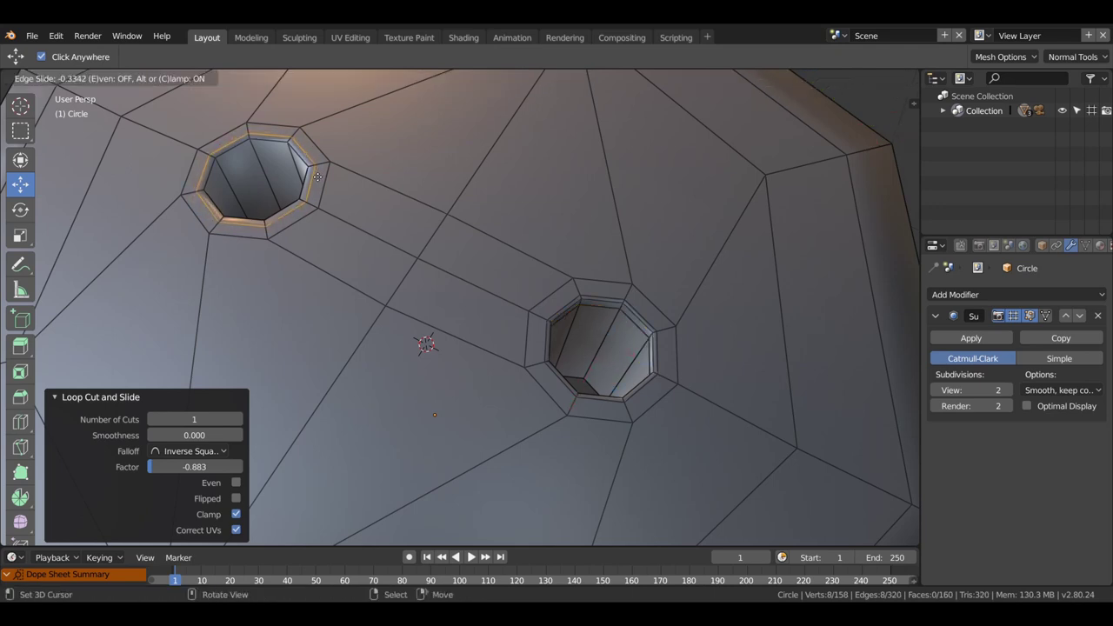
pyautogui.click(314, 193)
pyautogui.moveTo(313, 193); pyautogui.dragTo(356, 245, button='middle')
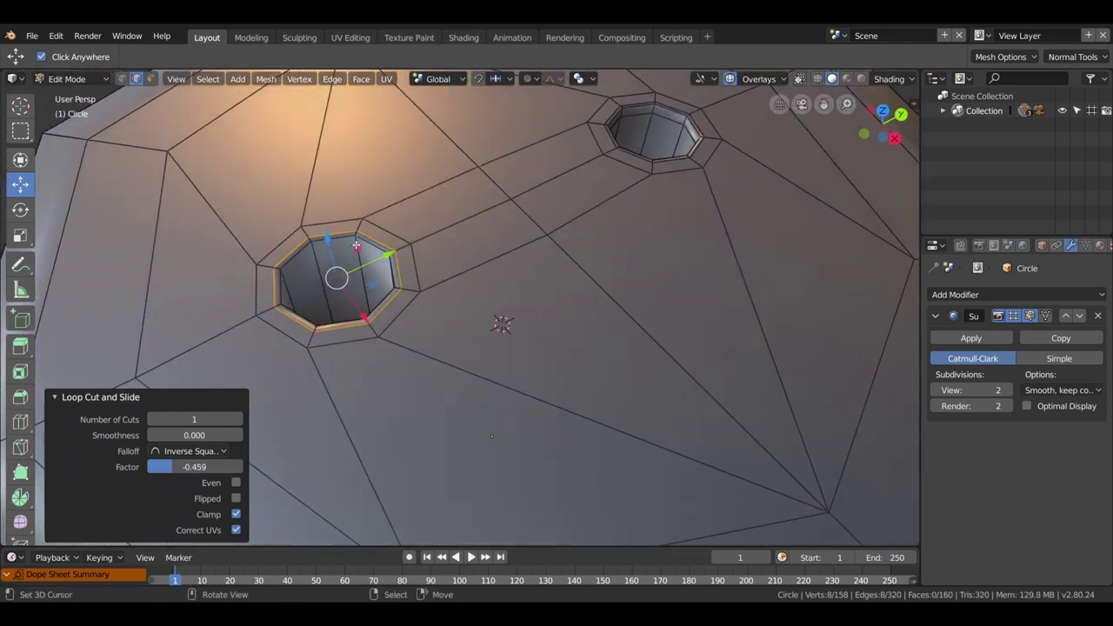
pyautogui.hotkey('ctrl', 'r')
pyautogui.click(327, 259)
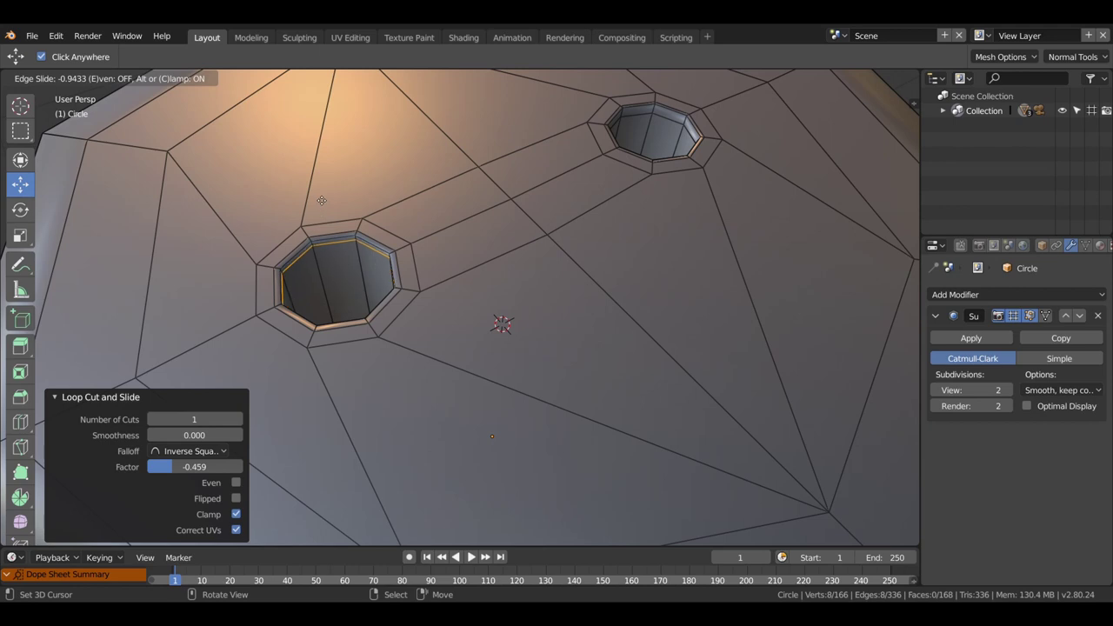
pyautogui.click(339, 207)
pyautogui.moveTo(709, 244); pyautogui.dragTo(672, 296, button='middle')
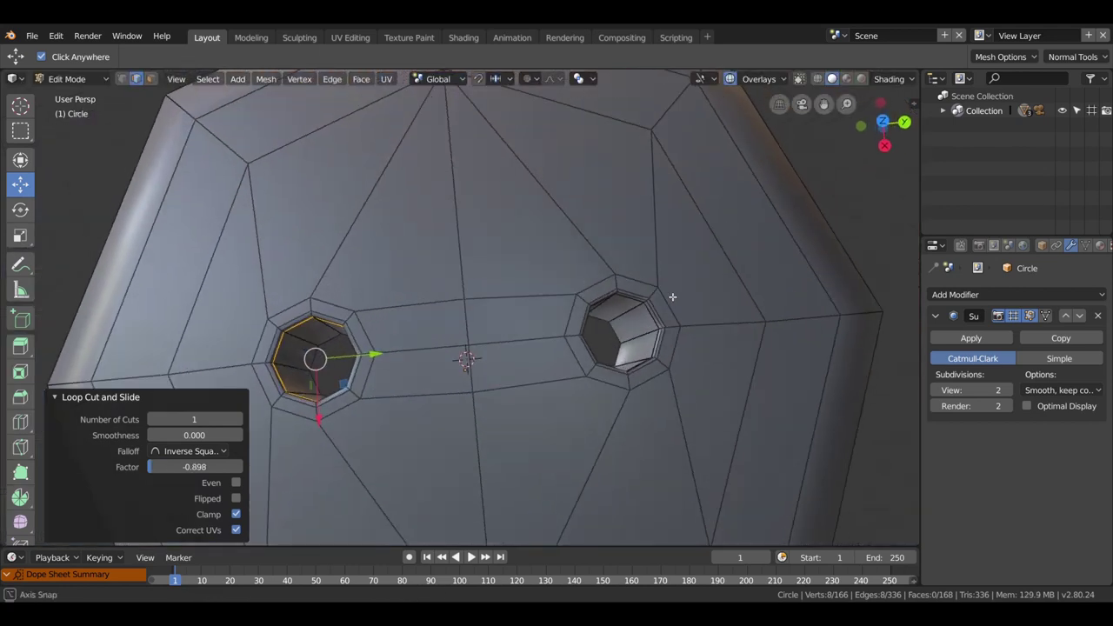
# Preview the smoothed button in Object Mode, then return to Edit Mode.
pyautogui.press('Tab')
pyautogui.scroll(-5, 679, 414)
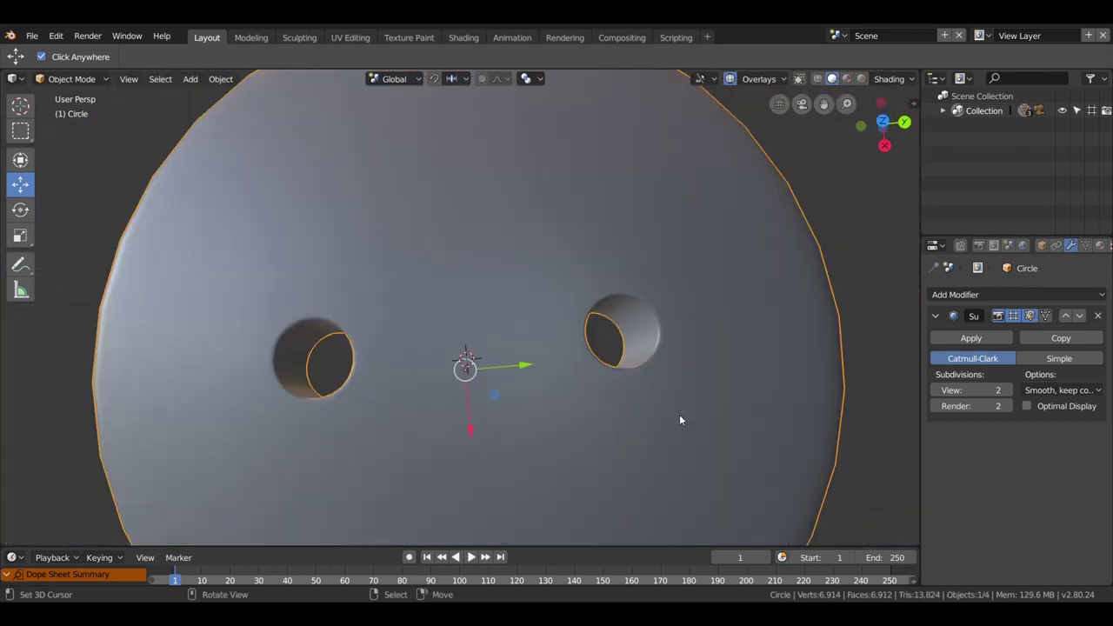
pyautogui.moveTo(679, 414)
pyautogui.mouseDown(button='middle')
pyautogui.moveTo(707, 332)
pyautogui.moveTo(663, 316)
pyautogui.moveTo(683, 320)
pyautogui.moveTo(599, 325)
pyautogui.moveTo(635, 318)
pyautogui.moveTo(608, 305)
pyautogui.moveTo(581, 318)
pyautogui.moveTo(604, 349)
pyautogui.moveTo(599, 400)
pyautogui.moveTo(632, 329)
pyautogui.moveTo(612, 252)
pyautogui.moveTo(603, 268)
pyautogui.mouseUp(button='middle')
pyautogui.scroll(-2, 595, 286)
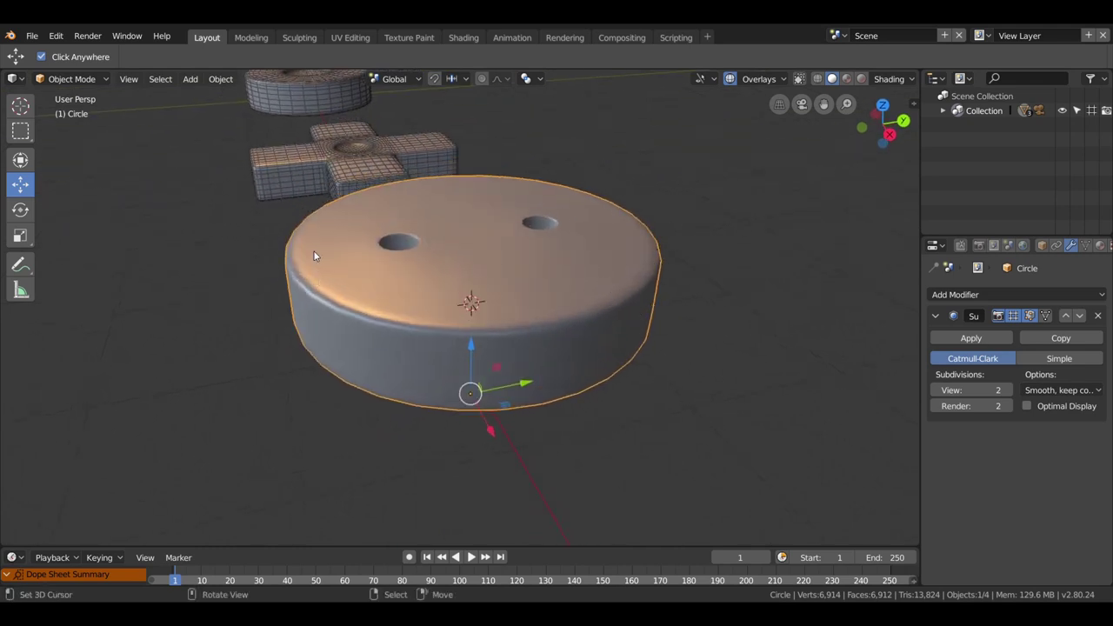
pyautogui.press('Tab')
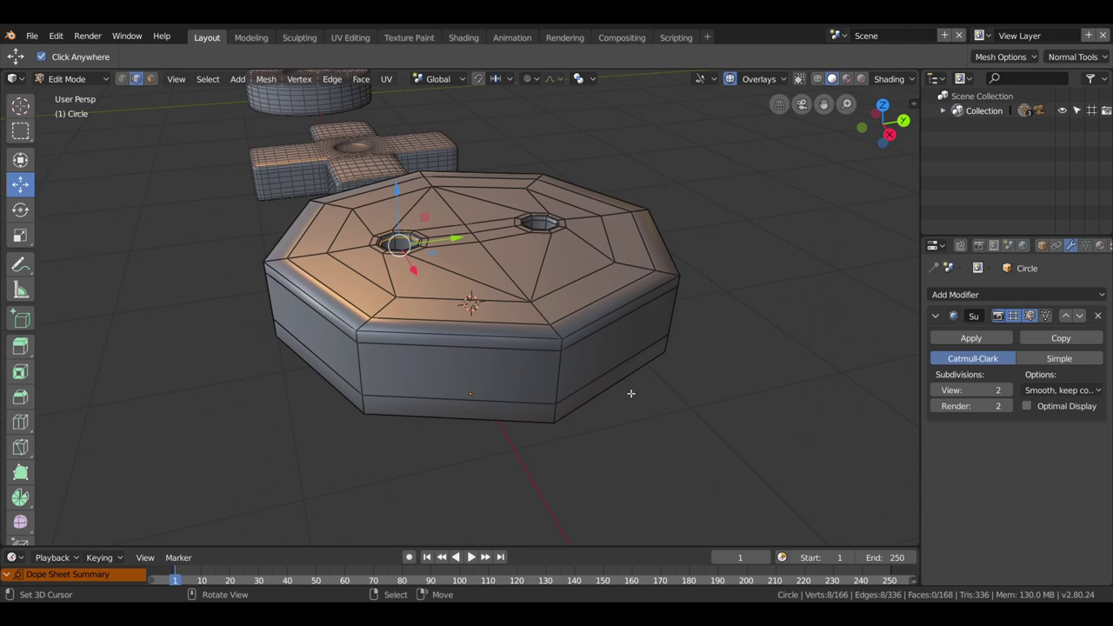
pyautogui.scroll(-2, 606, 404)
pyautogui.moveTo(631, 392)
pyautogui.mouseDown(button='middle')
pyautogui.moveTo(600, 412)
pyautogui.moveTo(606, 397)
pyautogui.moveTo(616, 403)
pyautogui.mouseUp(button='middle')
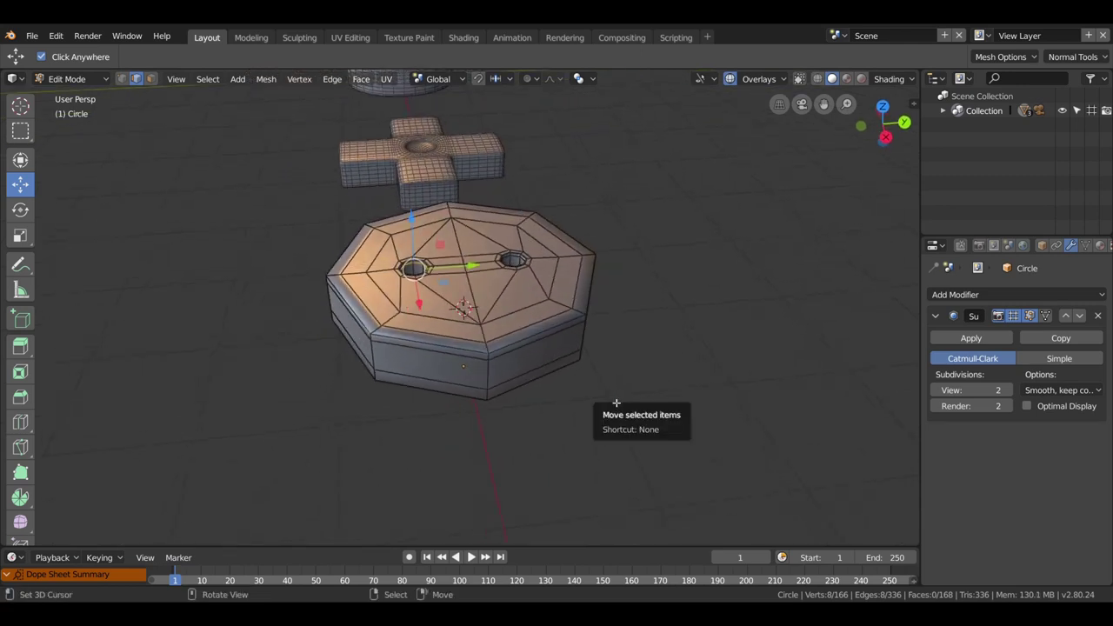
# In Right Ortho view, select all and scale the mesh to 0.427 along Z.
pyautogui.press('KP_3')
pyautogui.press('a')
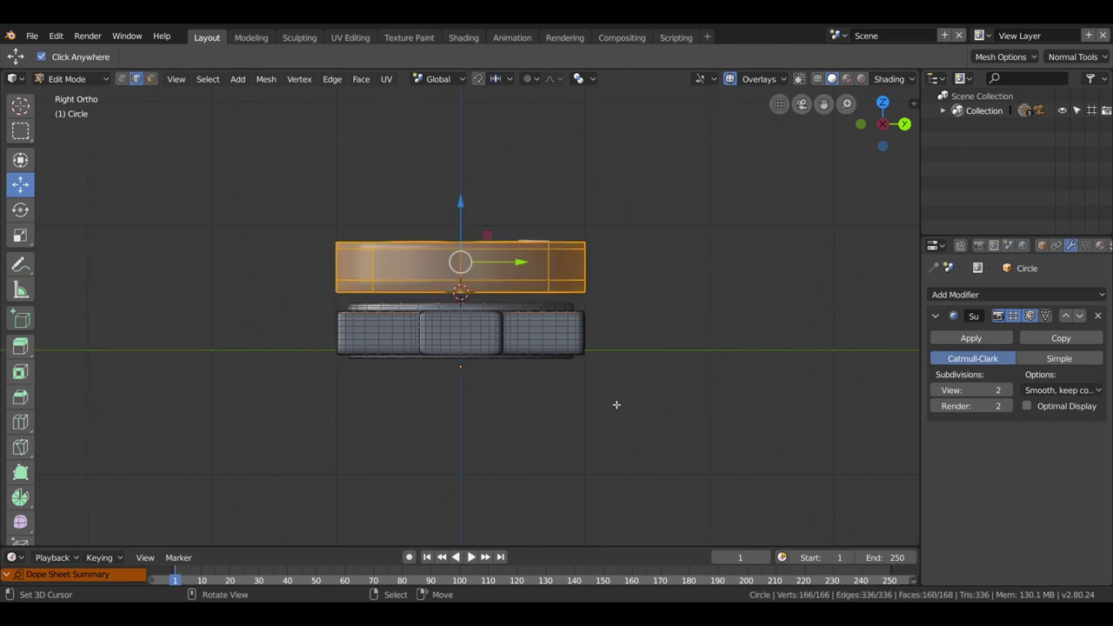
pyautogui.press('s')
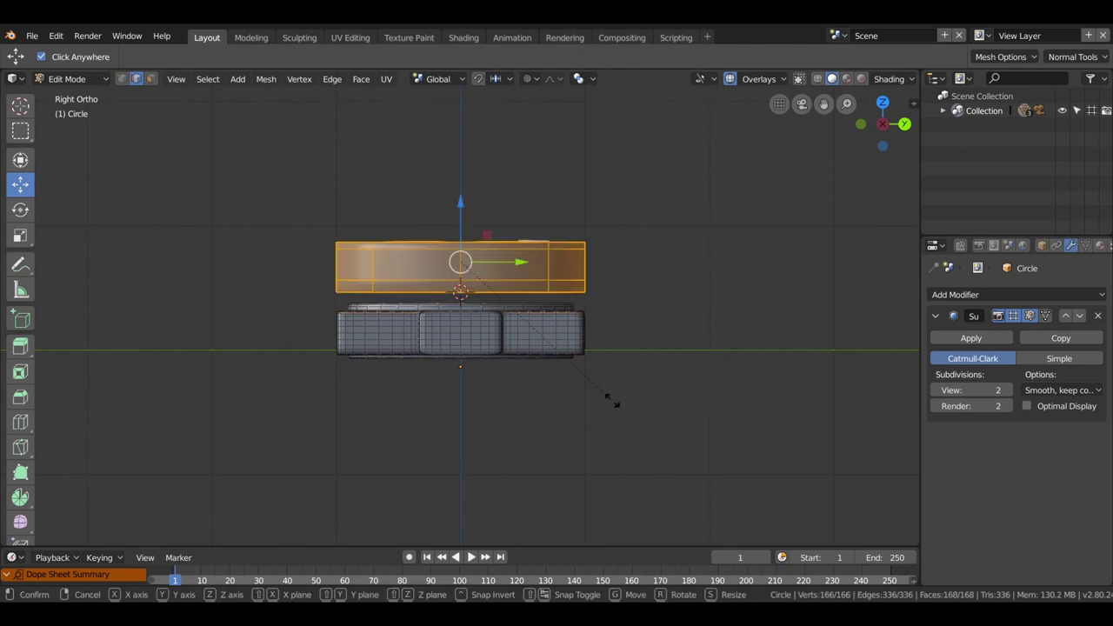
pyautogui.press('z')
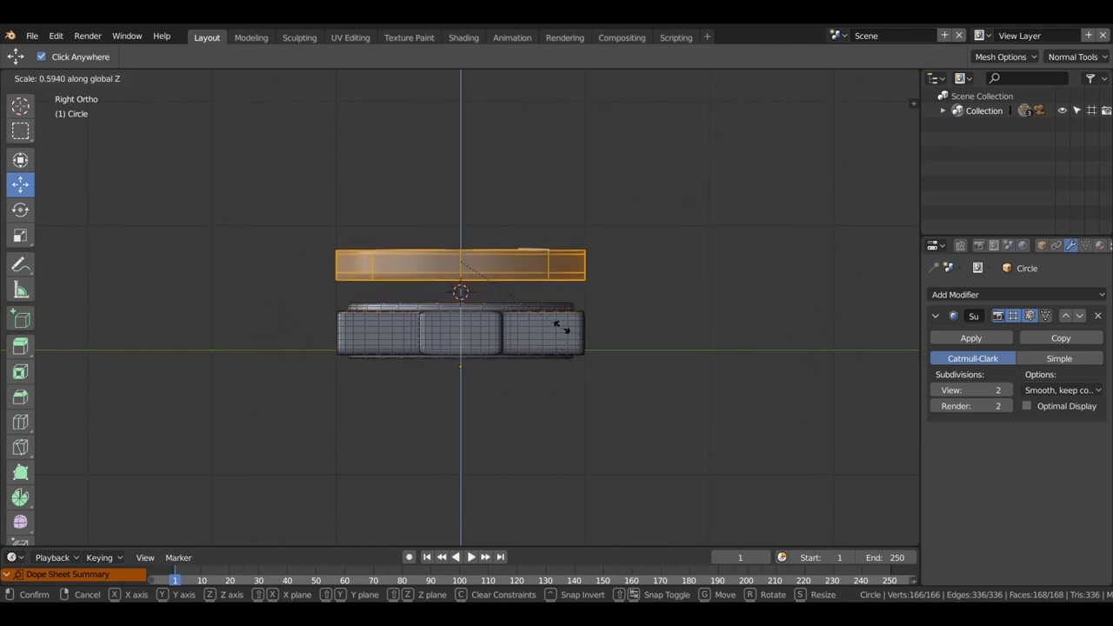
pyautogui.click(531, 317)
pyautogui.moveTo(532, 316)
pyautogui.mouseDown(button='middle')
pyautogui.moveTo(544, 364)
pyautogui.moveTo(653, 405)
pyautogui.mouseUp(button='middle')
pyautogui.scroll(4, 656, 405)
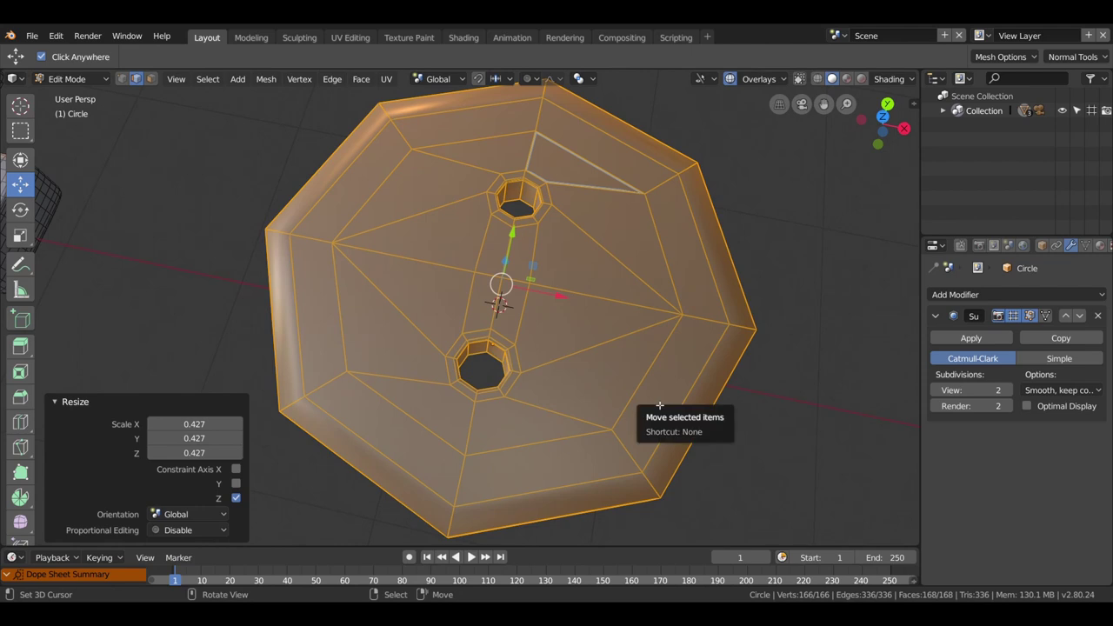
pyautogui.press('Tab')
pyautogui.press('Tab')
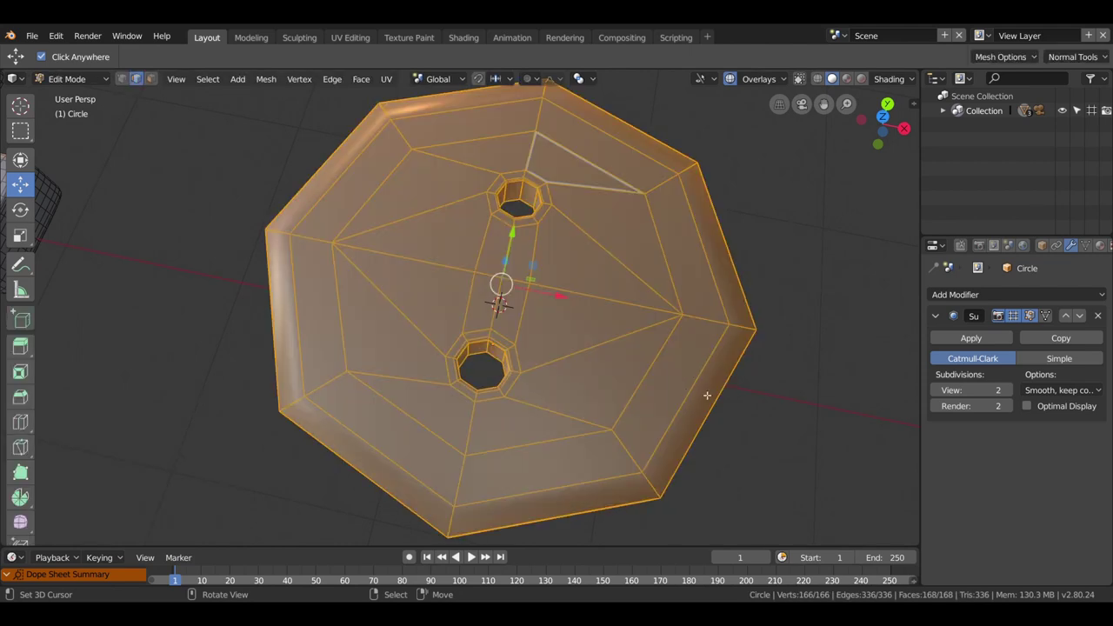
# Loop-select the outer top face ring and extrude it 5.78 cm up into a rim.
pyautogui.click(154, 80)
pyautogui.click(734, 323)
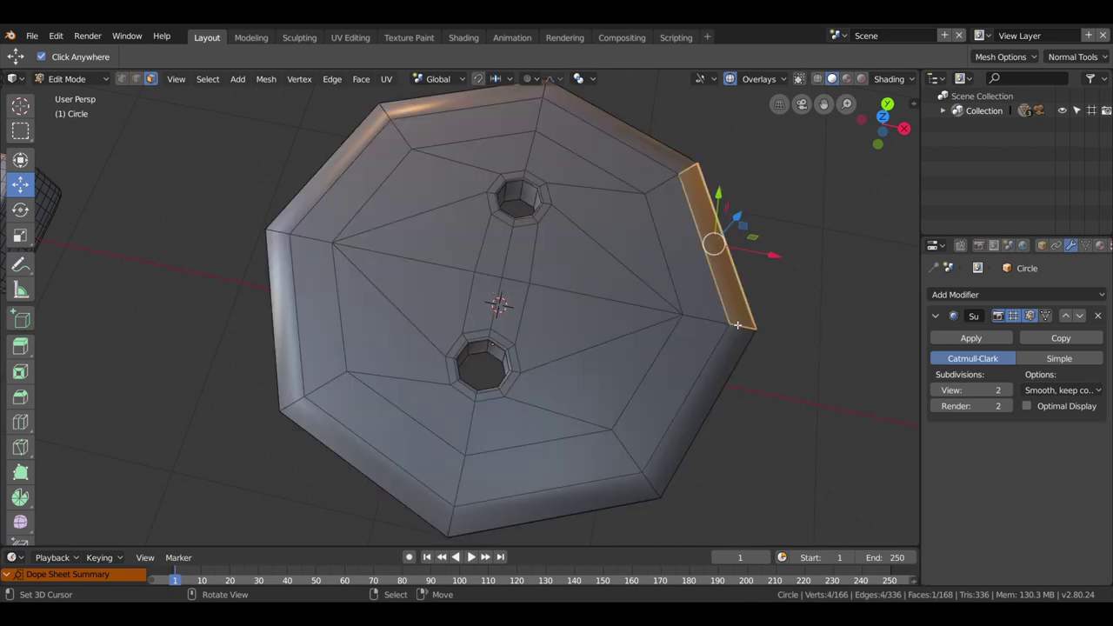
pyautogui.keyDown('alt'); pyautogui.click(737, 326); pyautogui.keyUp('alt')
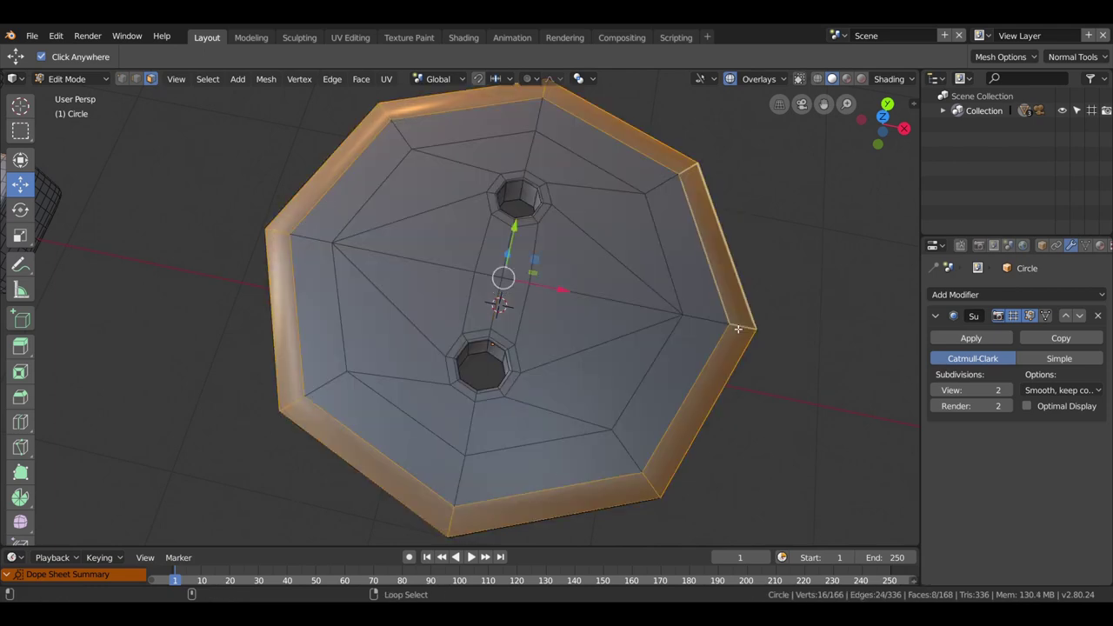
pyautogui.scroll(-3, 721, 335)
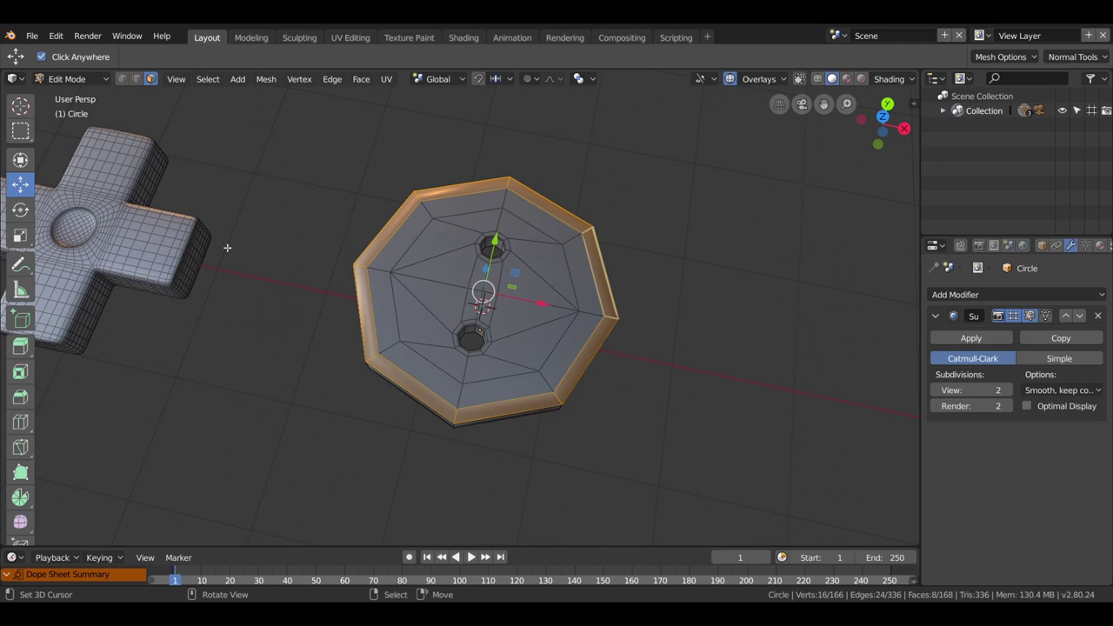
pyautogui.moveTo(581, 293); pyautogui.dragTo(664, 364, button='middle')
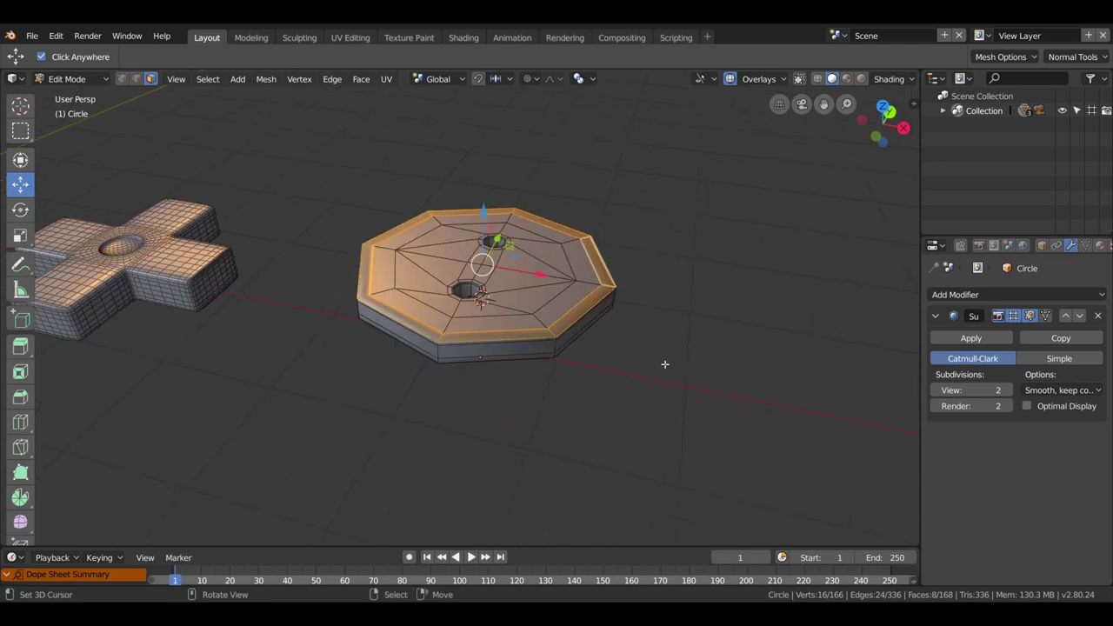
pyautogui.press('e')
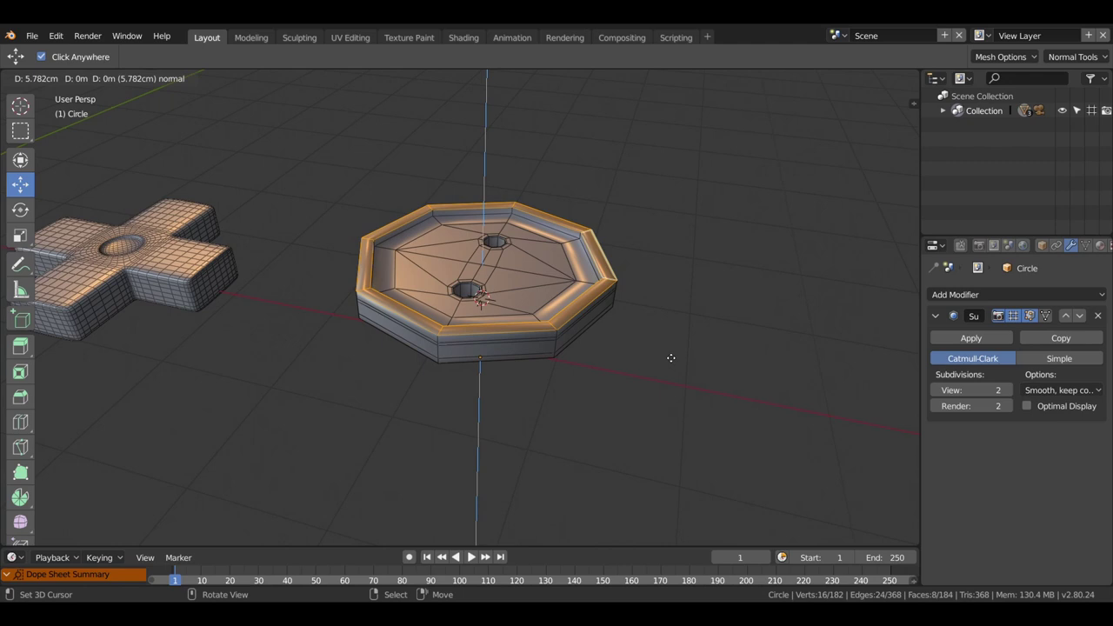
pyautogui.click(670, 357)
pyautogui.scroll(1, 643, 358)
pyautogui.scroll(1, 608, 358)
pyautogui.scroll(2, 588, 359)
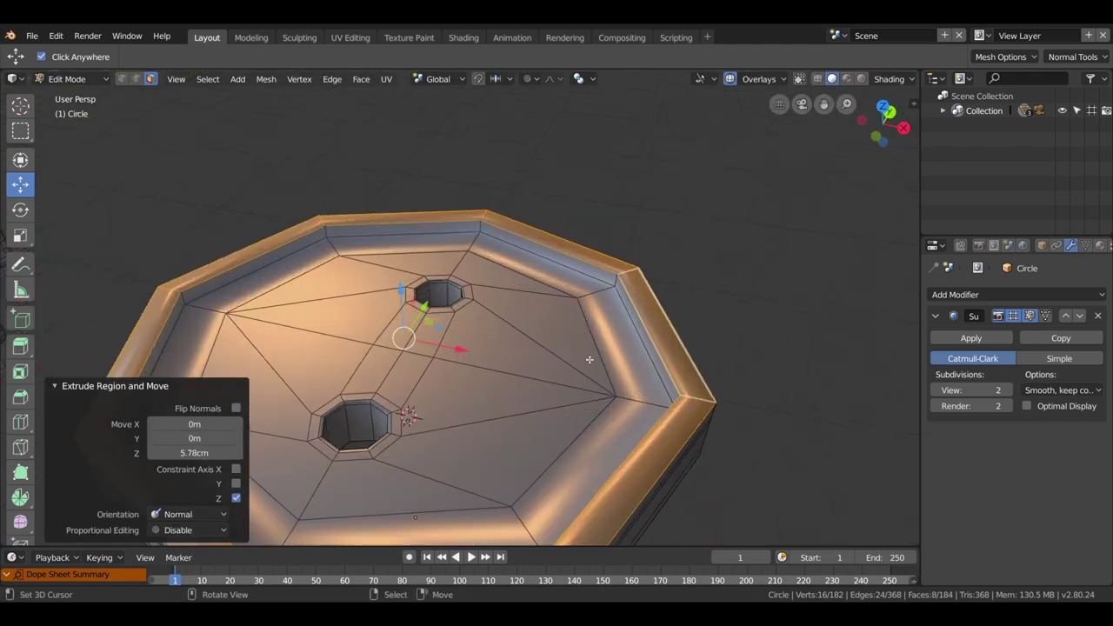
pyautogui.moveTo(589, 359)
pyautogui.mouseDown(button='middle')
pyautogui.moveTo(616, 356)
pyautogui.moveTo(593, 259)
pyautogui.mouseUp(button='middle')
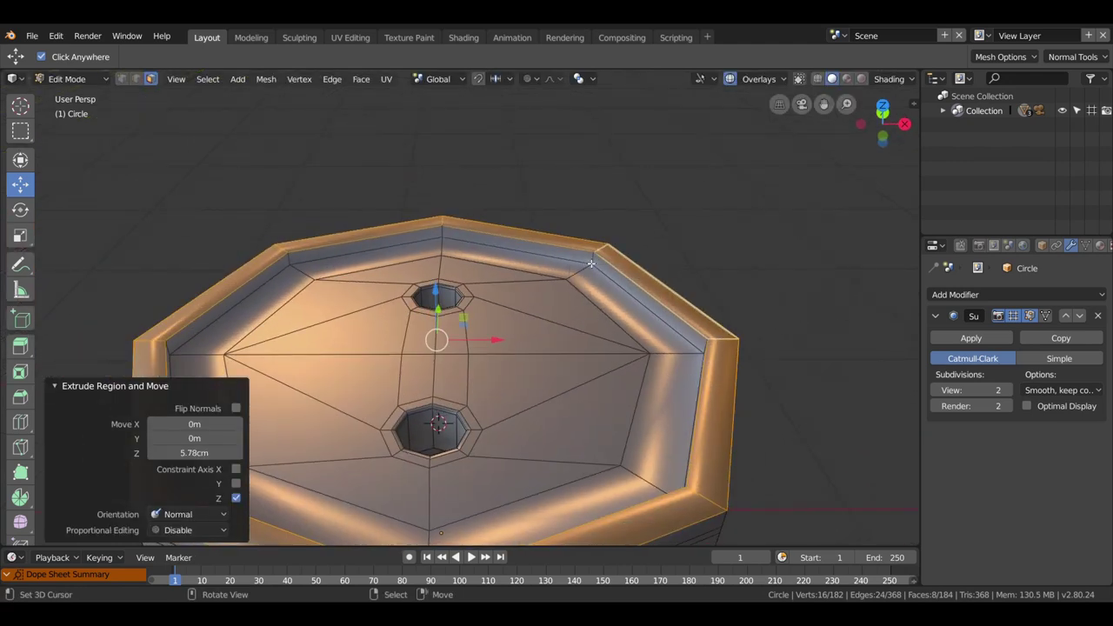
# Add a loop cut along the button's inner rim wall.
pyautogui.hotkey('ctrl', 'r')
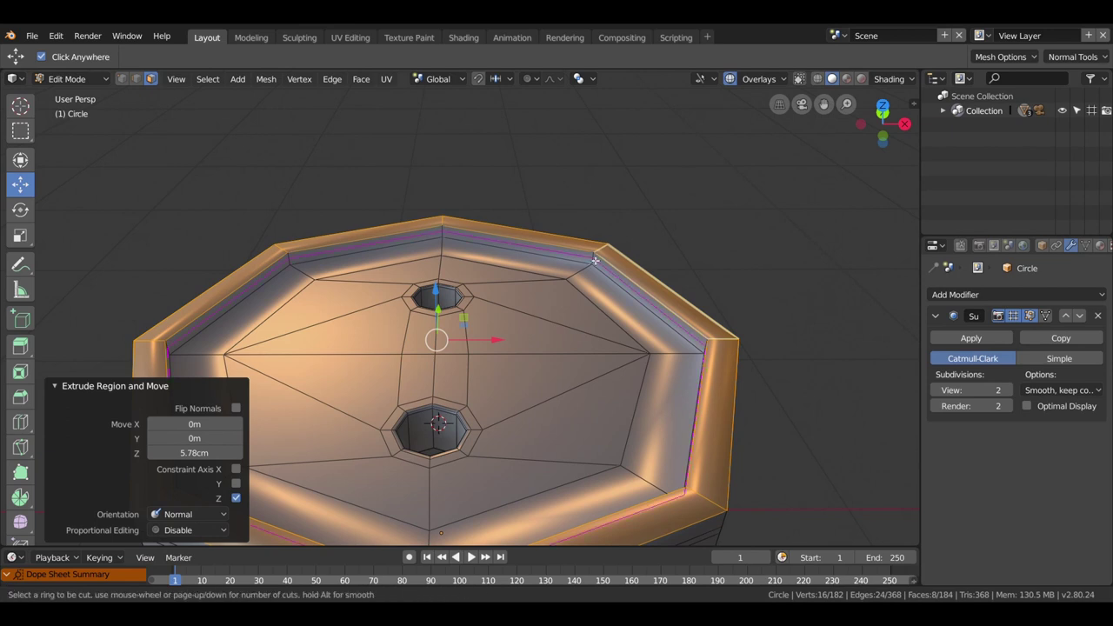
pyautogui.click(595, 260)
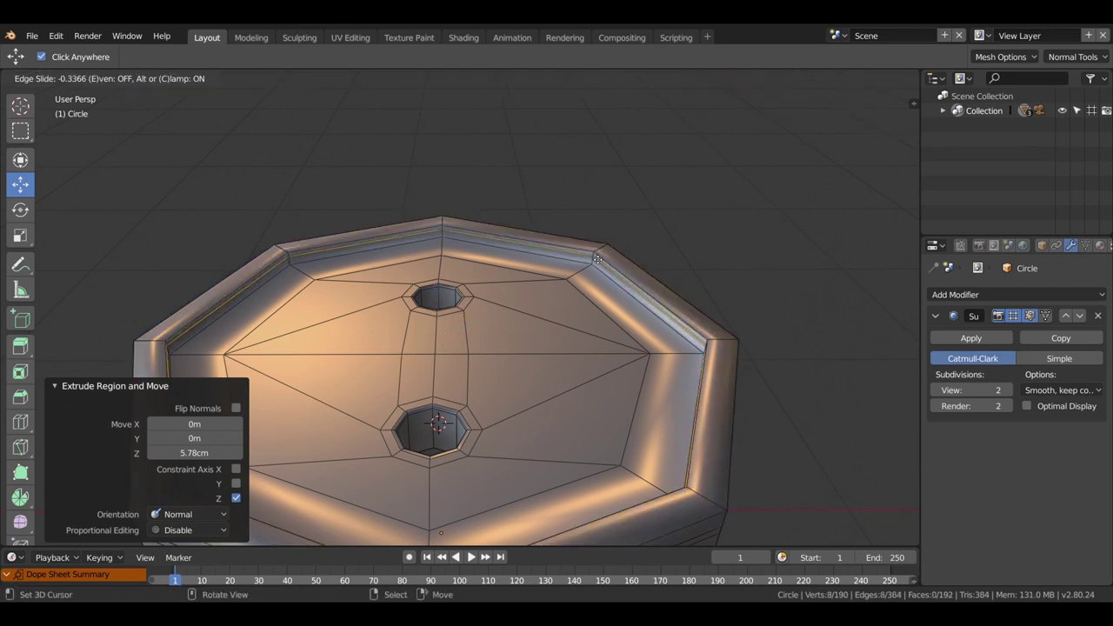
pyautogui.click(596, 259)
pyautogui.moveTo(596, 259); pyautogui.dragTo(634, 354, button='middle')
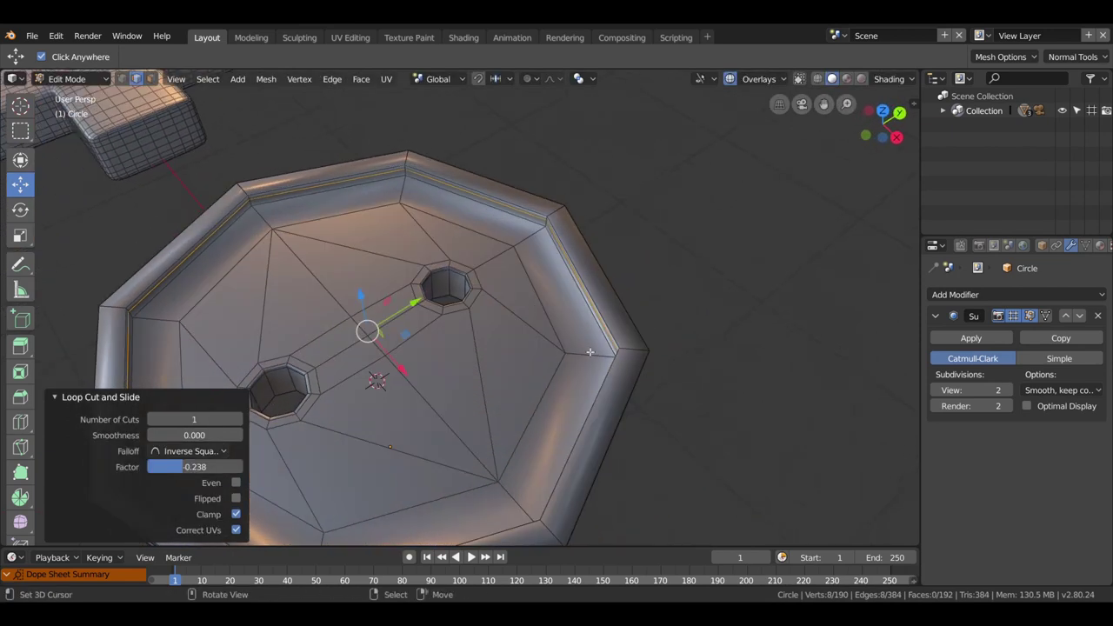
# Add a centred, unslid loop cut around the button's side.
pyautogui.hotkey('ctrl', 'r')
pyautogui.click(634, 354)
pyautogui.rightClick(634, 354)
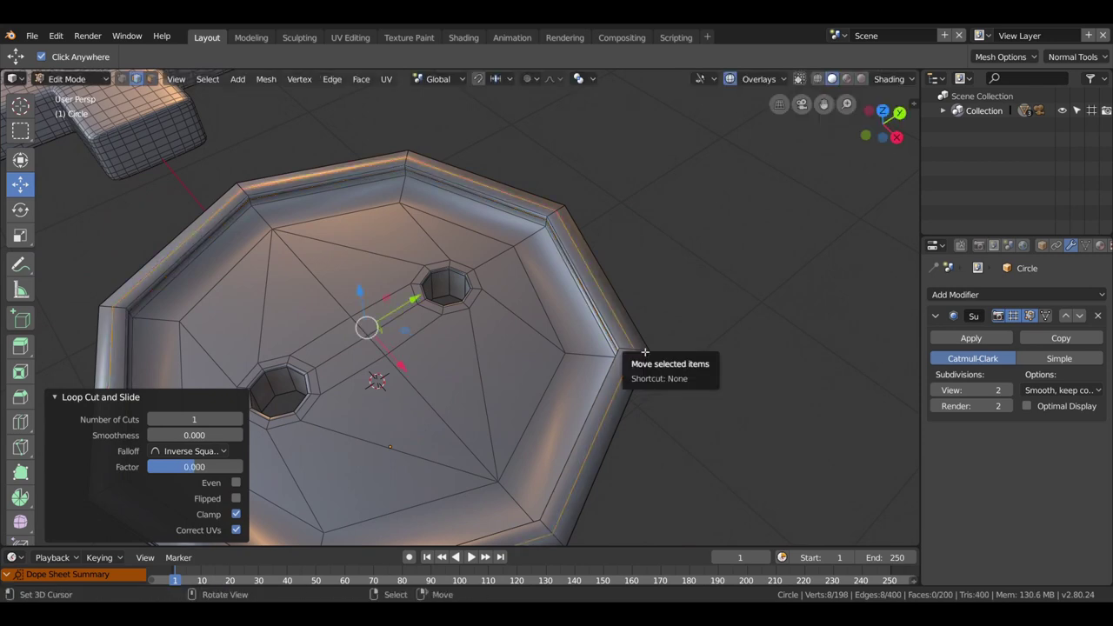
pyautogui.moveTo(633, 356)
pyautogui.mouseDown(button='middle')
pyautogui.moveTo(656, 329)
pyautogui.moveTo(577, 393)
pyautogui.mouseUp(button='middle')
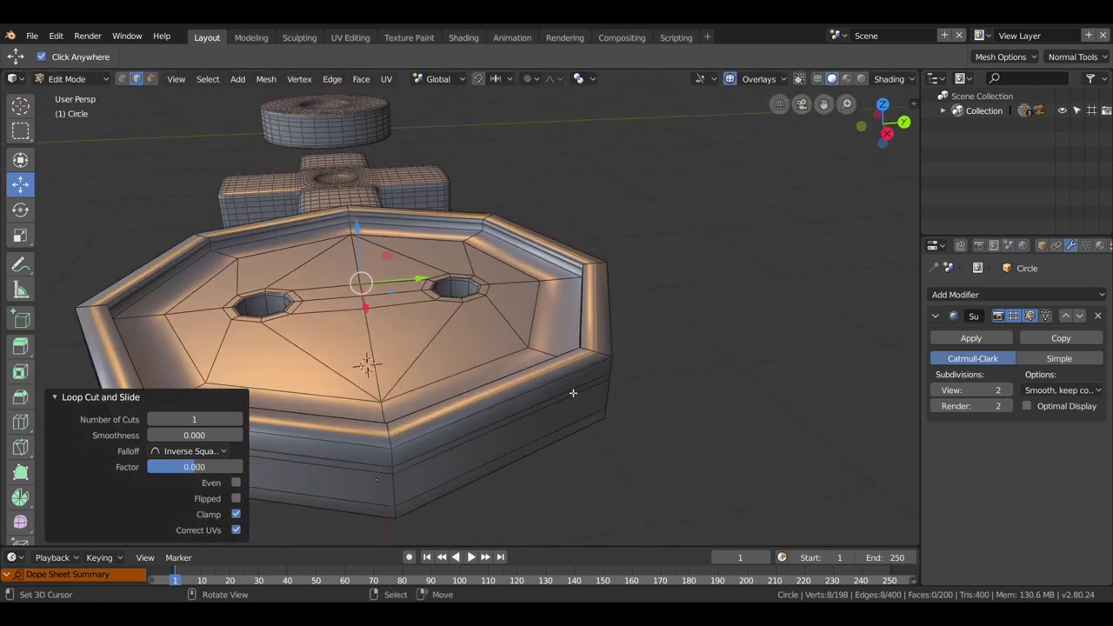
# In edge select mode, pick the middle side loop and dissolve its edges.
pyautogui.click(136, 79)
pyautogui.click(603, 381)
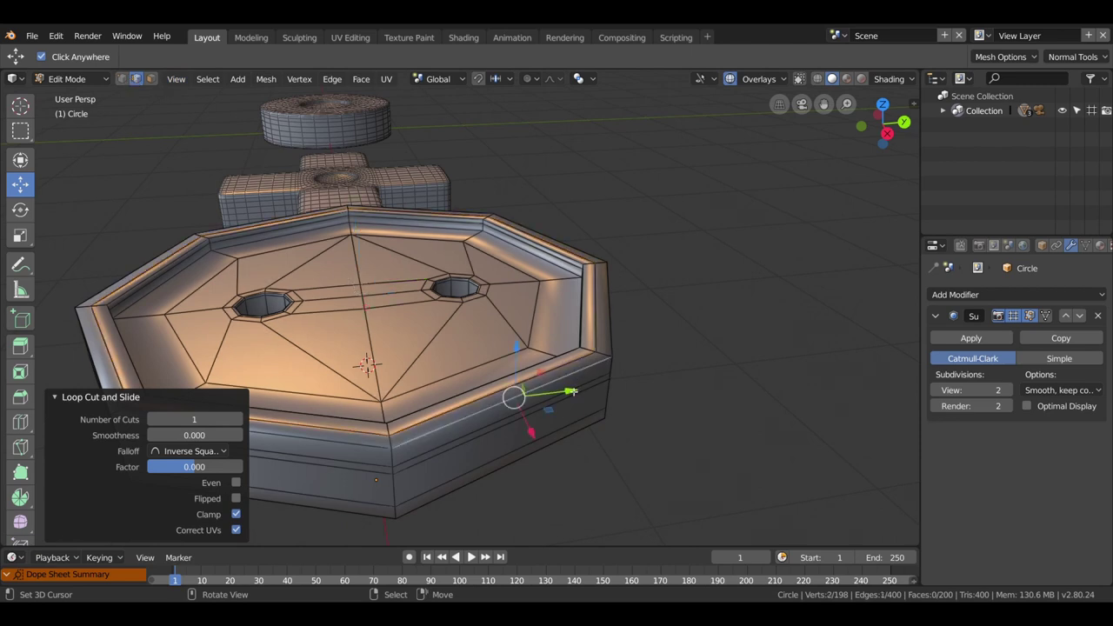
pyautogui.click(548, 426)
pyautogui.keyDown('alt'); pyautogui.moveTo(574, 390); pyautogui.dragTo(568, 351, button='middle'); pyautogui.keyUp('alt')
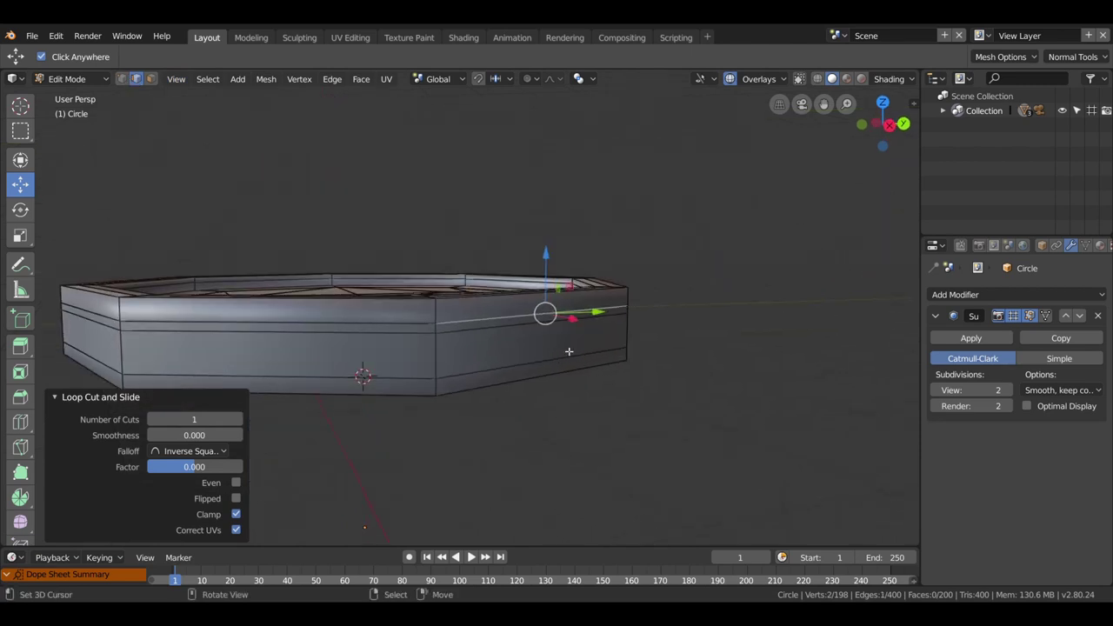
pyautogui.keyDown('alt'); pyautogui.click(475, 338); pyautogui.keyUp('alt')
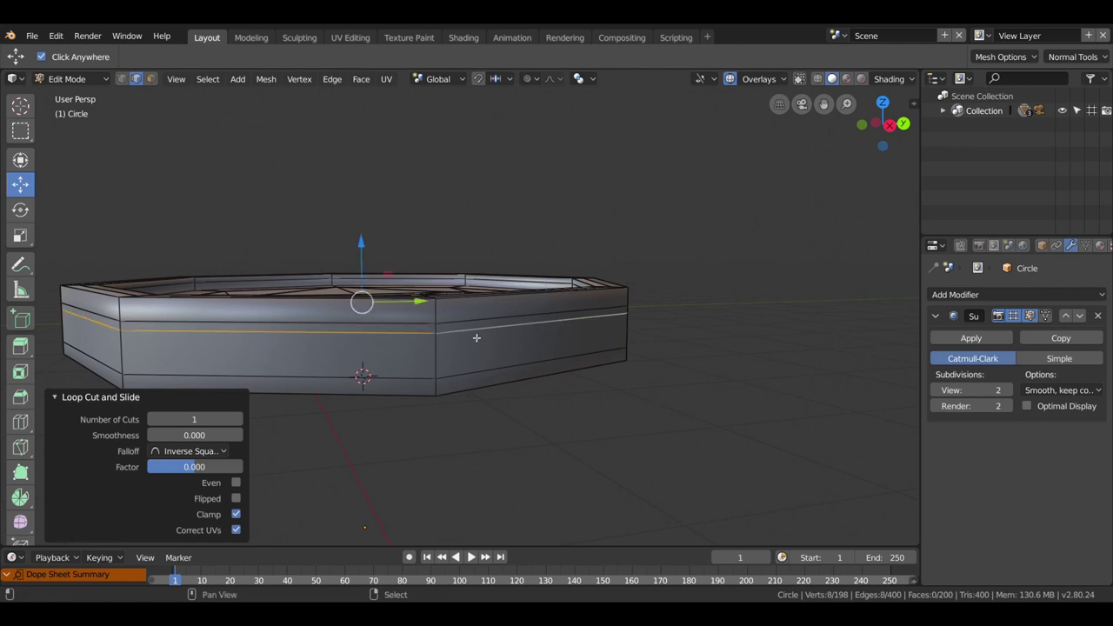
pyautogui.press('x')
pyautogui.click(475, 388)
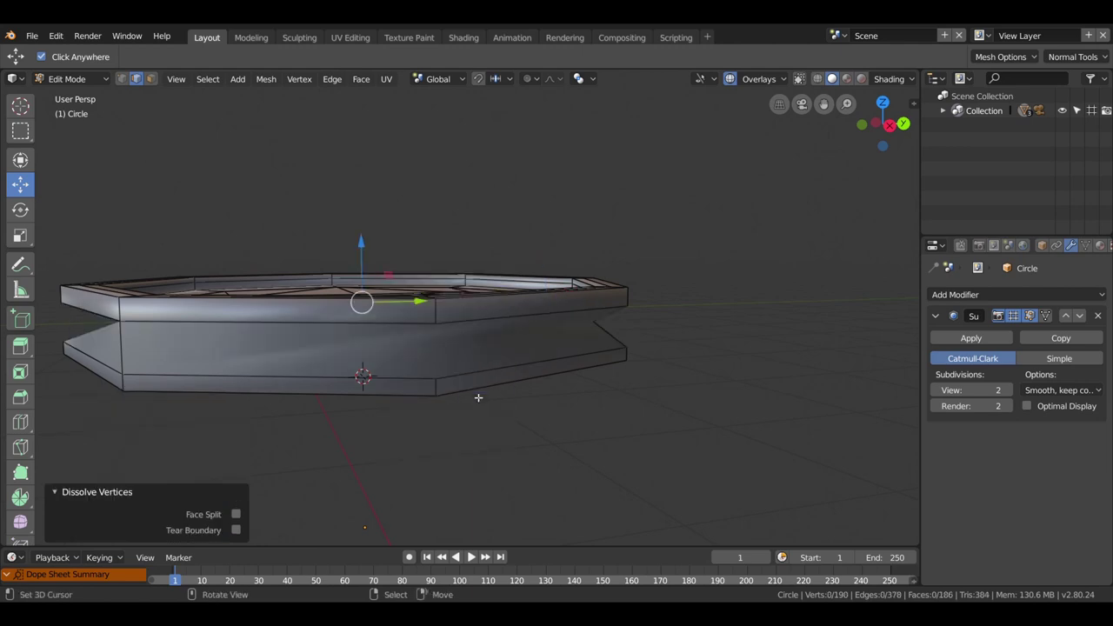
# Undo that dissolve, then dissolve the side wall's middle edge loop again.
pyautogui.press('ctrl')
pyautogui.hotkey('ctrl', 'z')
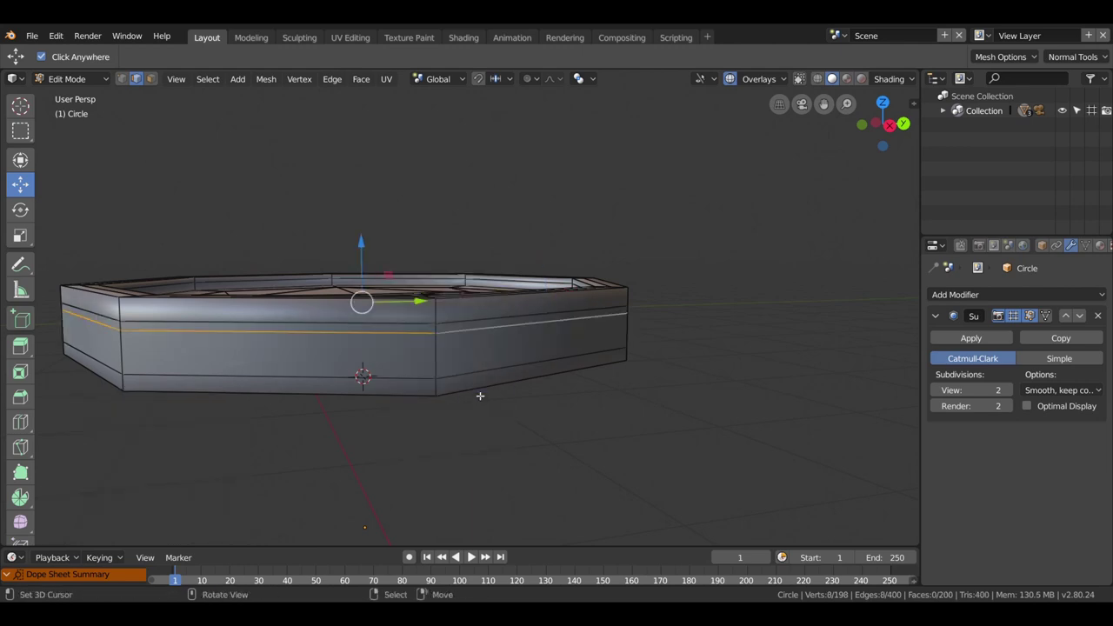
pyautogui.press('x')
pyautogui.click(478, 408)
pyautogui.moveTo(478, 408)
pyautogui.mouseDown(button='middle')
pyautogui.moveTo(608, 373)
pyautogui.moveTo(504, 336)
pyautogui.moveTo(503, 362)
pyautogui.mouseUp(button='middle')
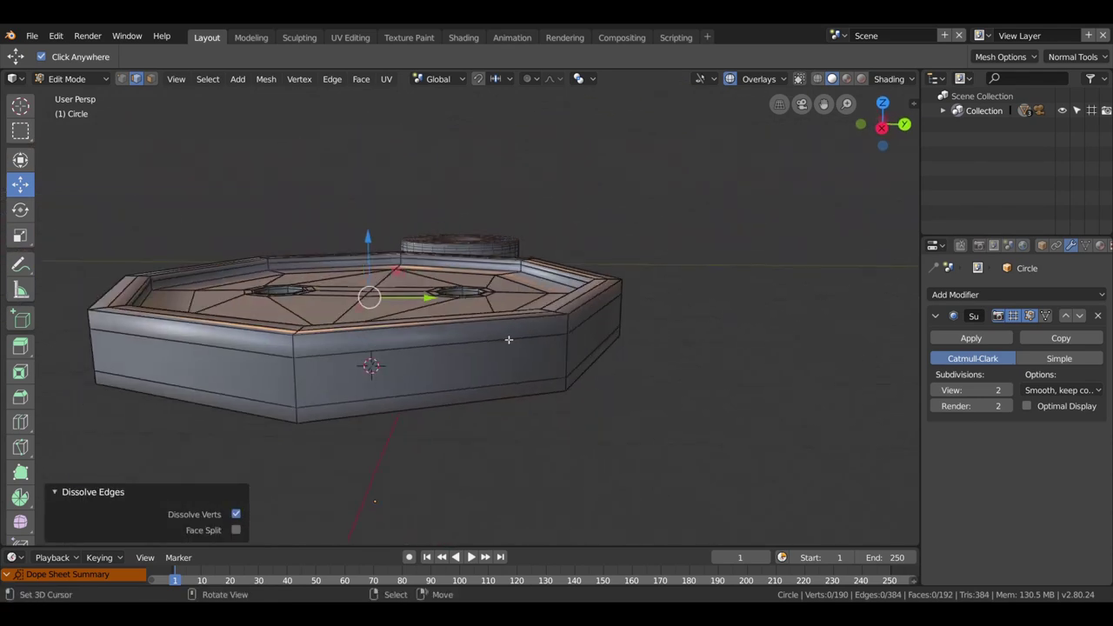
# Select edges on the button's rim and orbit around it.
pyautogui.click(504, 336)
pyautogui.click(478, 326)
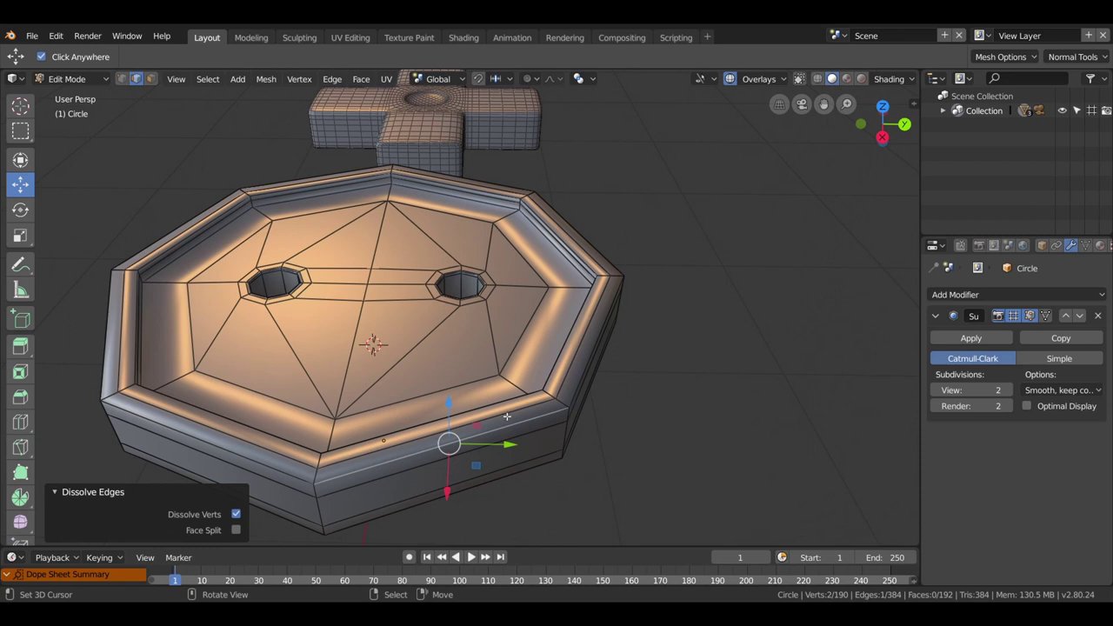
pyautogui.moveTo(505, 414); pyautogui.dragTo(695, 342, button='middle')
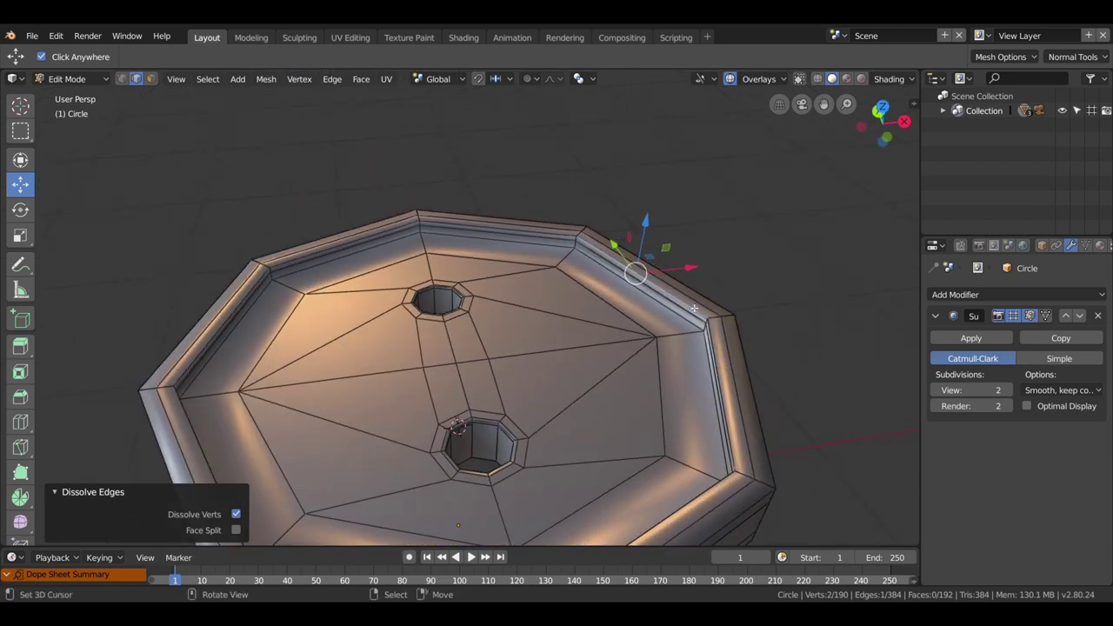
# Preview the smoothed button in Object Mode, then return to mesh editing.
pyautogui.scroll(-3, 412, 401)
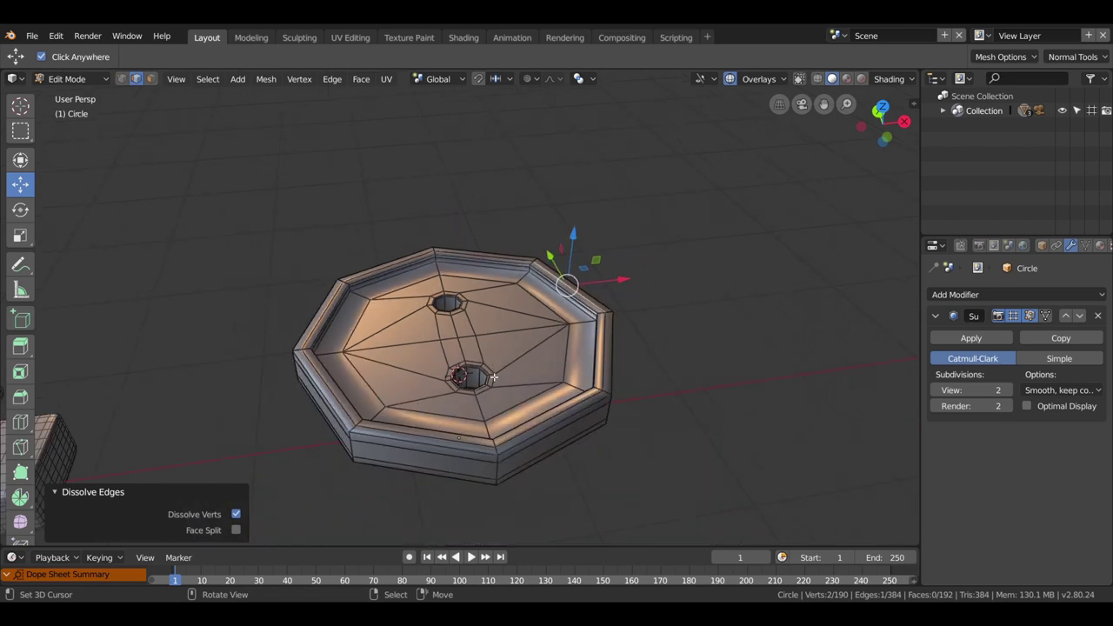
pyautogui.moveTo(412, 400)
pyautogui.mouseDown(button='middle')
pyautogui.moveTo(486, 428)
pyautogui.moveTo(623, 401)
pyautogui.mouseUp(button='middle')
pyautogui.press('Tab')
pyautogui.scroll(3, 478, 383)
pyautogui.press('Tab')
pyautogui.scroll(3, 479, 385)
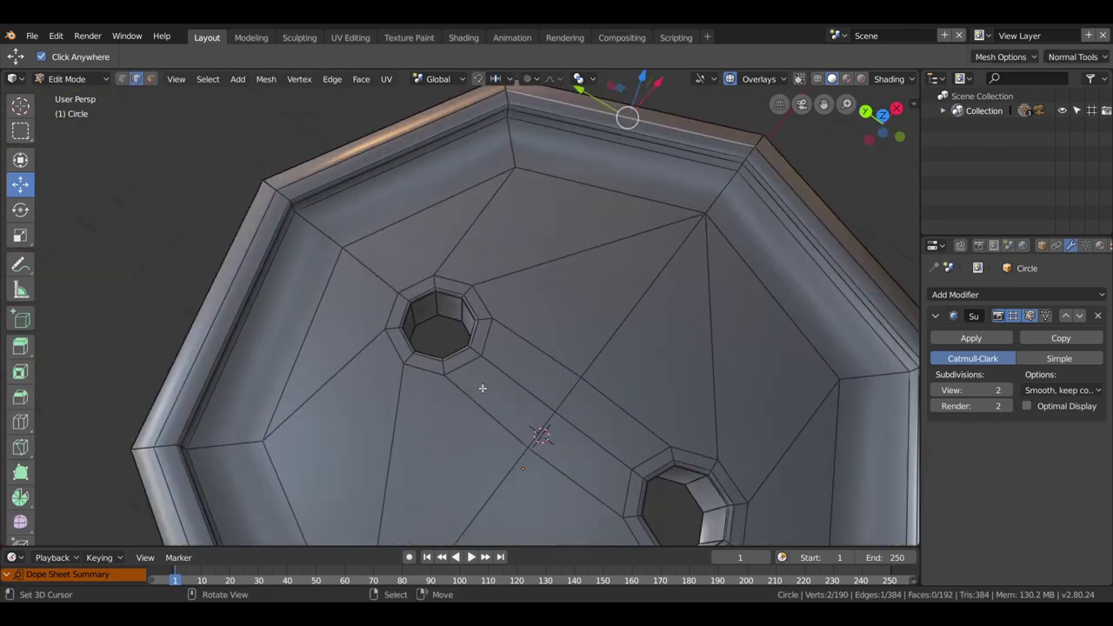
pyautogui.scroll(4, 480, 385)
# Select the hole's rim loops and sink them about 1.3 cm.
pyautogui.moveTo(484, 391); pyautogui.dragTo(488, 365, button='middle')
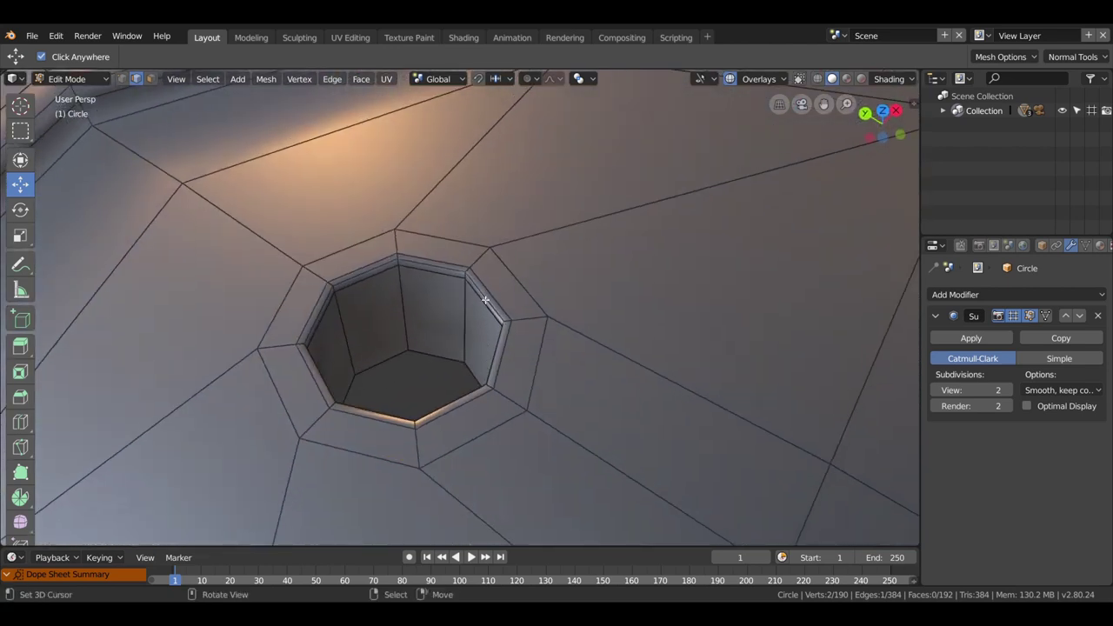
pyautogui.click(492, 294)
pyautogui.hotkey('alt', 'a')
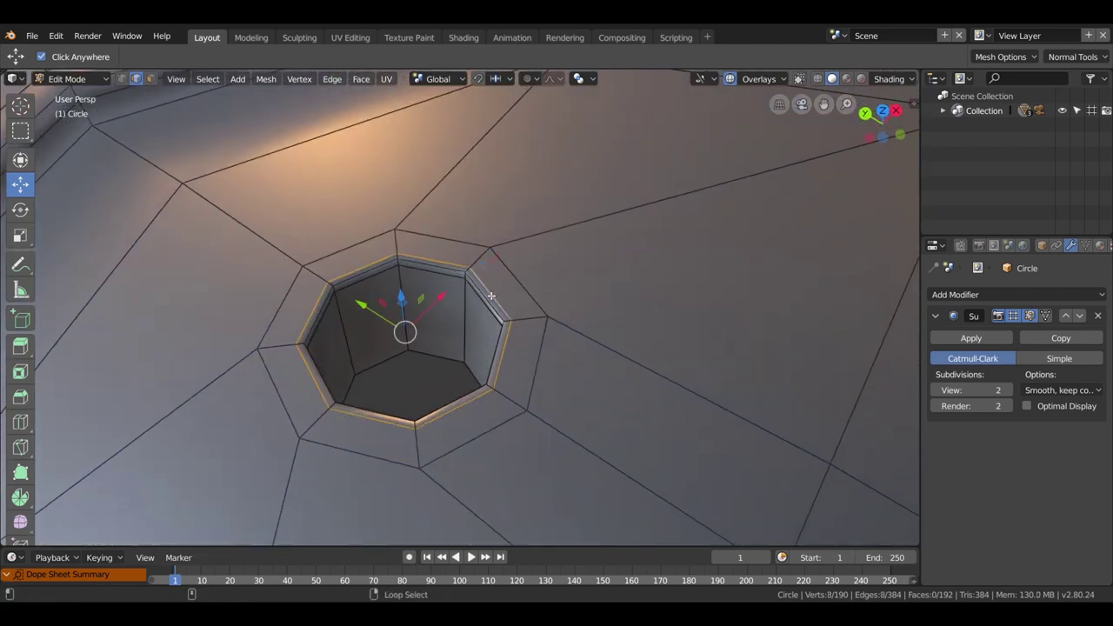
pyautogui.keyDown('alt'); pyautogui.keyDown('shift'); pyautogui.click(488, 297); pyautogui.keyUp('shift'); pyautogui.keyUp('alt')
pyautogui.moveTo(492, 324); pyautogui.dragTo(421, 283, button='middle')
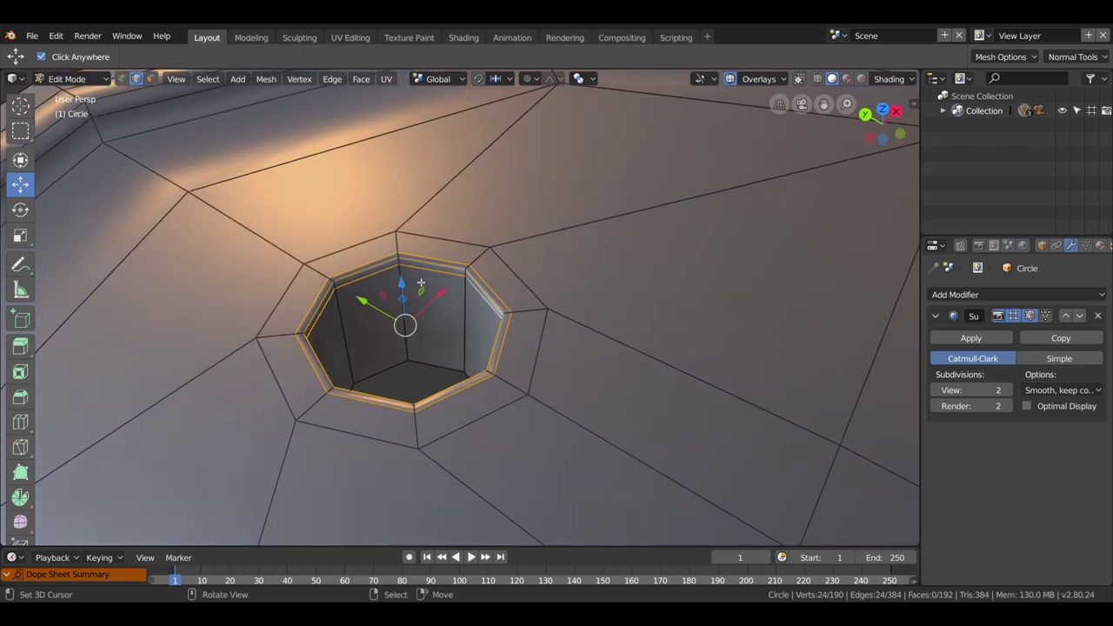
pyautogui.moveTo(406, 284); pyautogui.dragTo(406, 292)
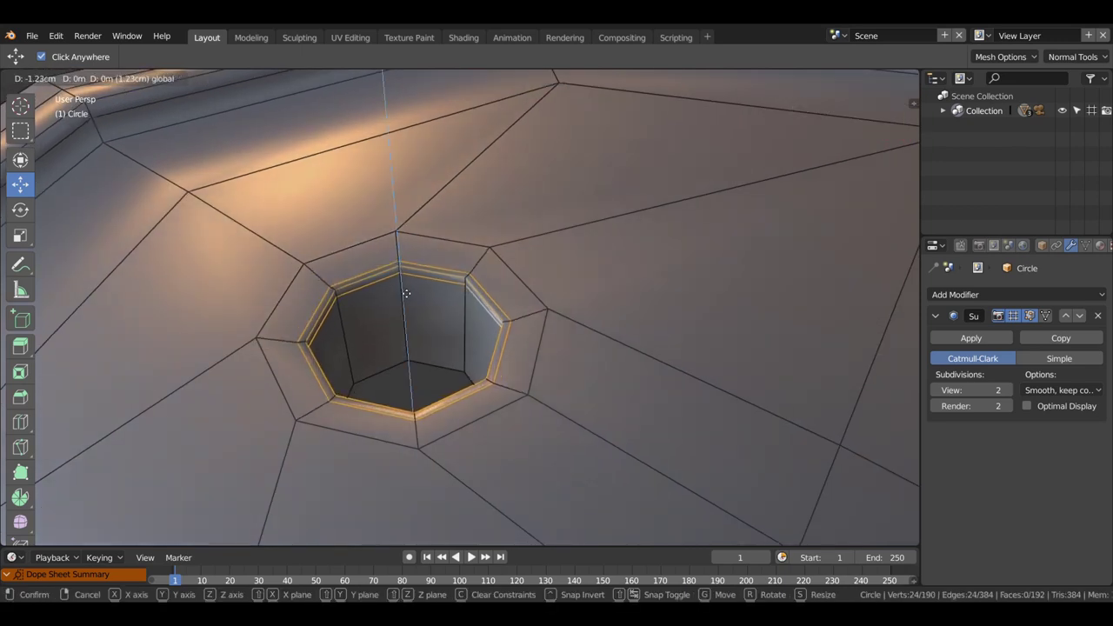
# Check the sunken hole on the smoothed button, then go back to Edit Mode.
pyautogui.scroll(-5, 406, 294)
pyautogui.moveTo(487, 339)
pyautogui.mouseDown(button='middle')
pyautogui.moveTo(552, 376)
pyautogui.moveTo(526, 339)
pyautogui.moveTo(490, 378)
pyautogui.moveTo(526, 372)
pyautogui.moveTo(520, 341)
pyautogui.mouseUp(button='middle')
pyautogui.press('Tab')
pyautogui.moveTo(503, 281)
pyautogui.mouseDown(button='middle')
pyautogui.moveTo(522, 318)
pyautogui.moveTo(509, 333)
pyautogui.moveTo(502, 312)
pyautogui.moveTo(489, 323)
pyautogui.moveTo(487, 355)
pyautogui.moveTo(502, 307)
pyautogui.moveTo(493, 343)
pyautogui.mouseUp(button='middle')
pyautogui.scroll(3, 493, 344)
pyautogui.press('Tab')
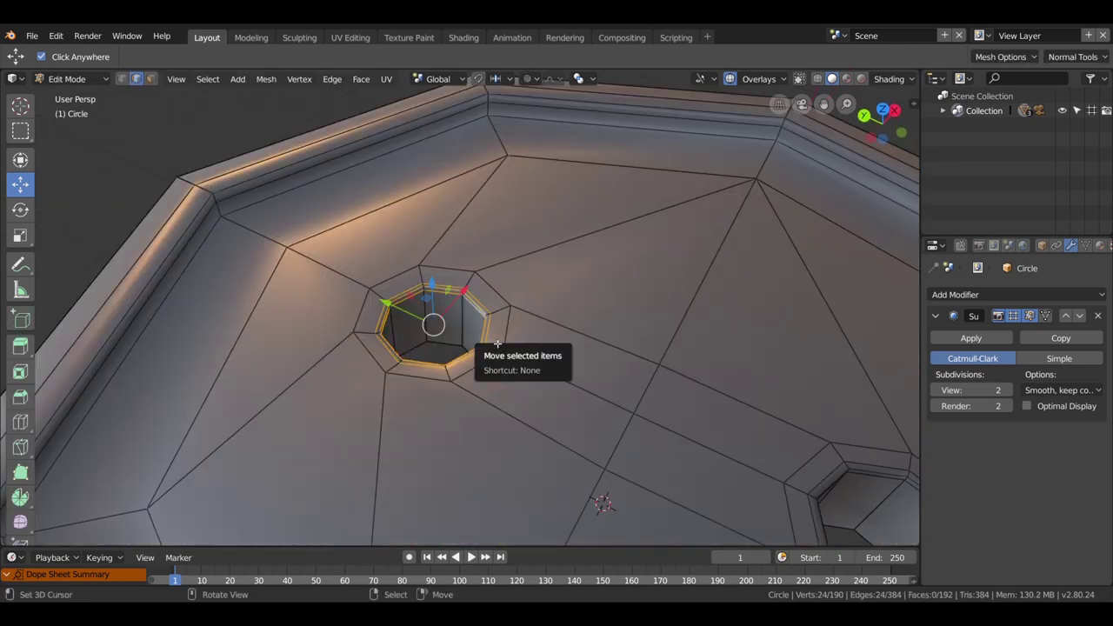
pyautogui.scroll(3, 493, 344)
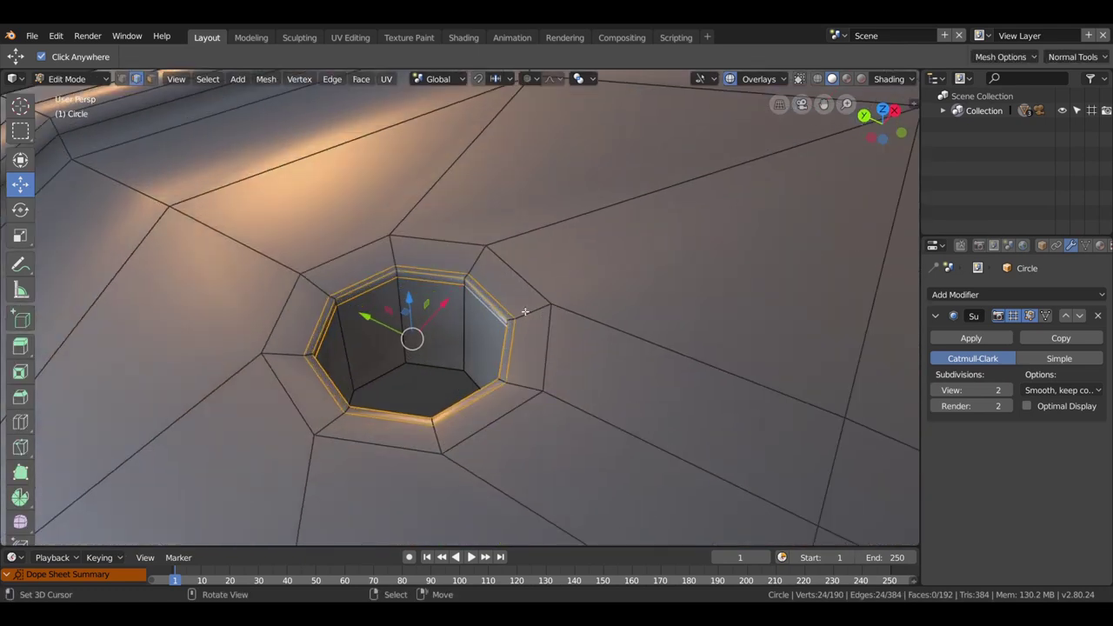
# Add a supporting edge loop around the hole at factor 0.602 and preview it.
pyautogui.click(525, 311)
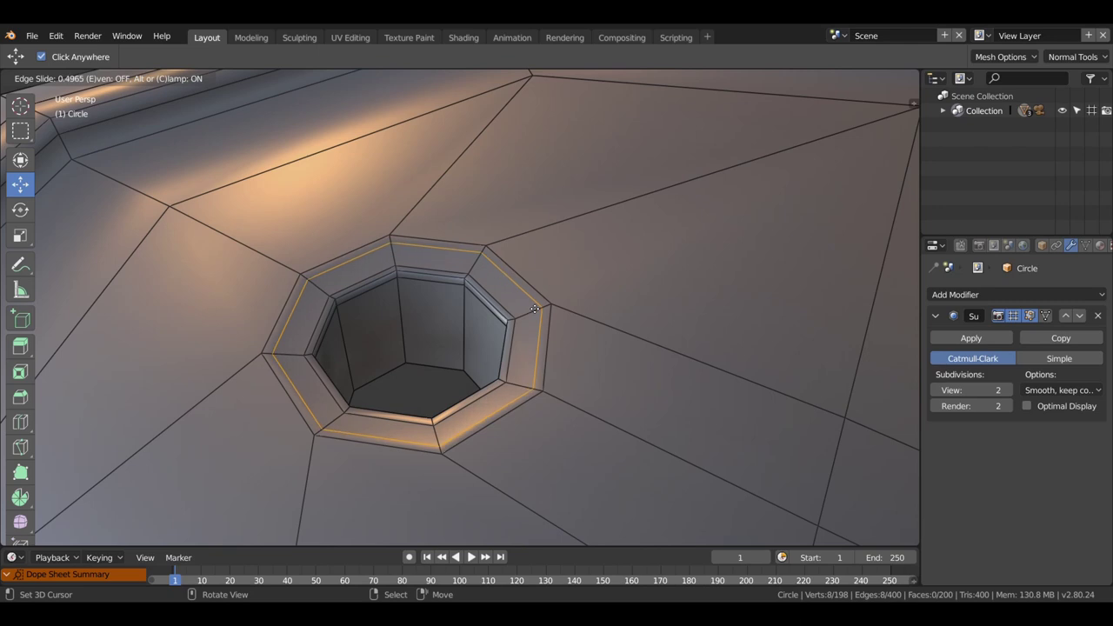
pyautogui.click(536, 306)
pyautogui.scroll(-3, 566, 352)
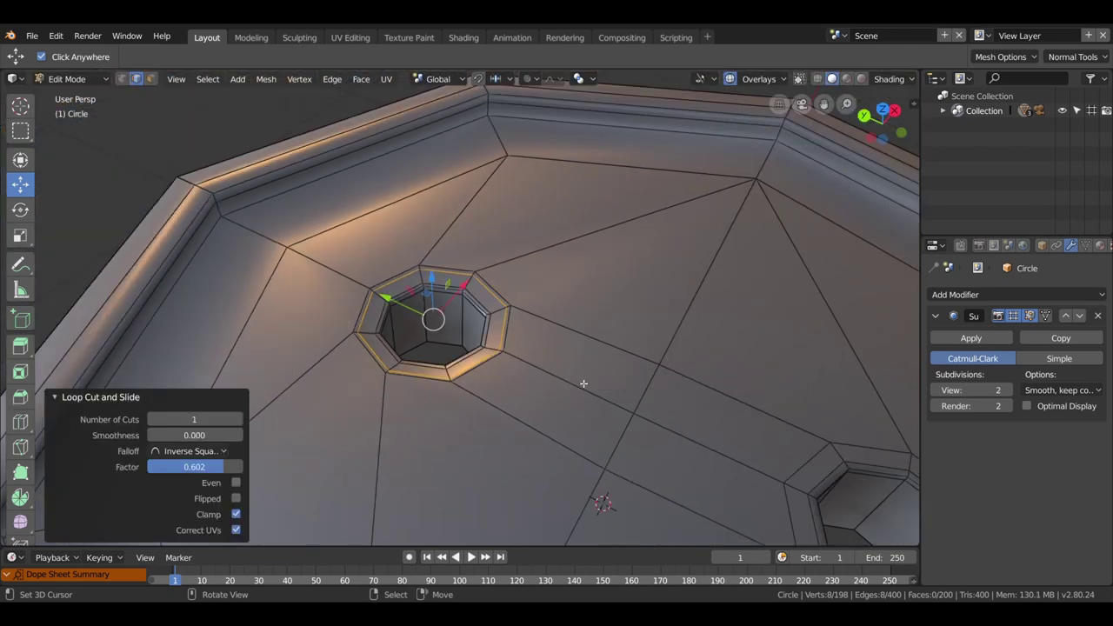
pyautogui.press('Tab')
pyautogui.scroll(-3, 579, 378)
pyautogui.moveTo(579, 378); pyautogui.dragTo(582, 336, button='middle')
pyautogui.scroll(3, 582, 337)
# Orbit and zoom around the smoothed two-hole disc, then return to Edit Mode.
pyautogui.moveTo(497, 363); pyautogui.dragTo(571, 444, button='middle')
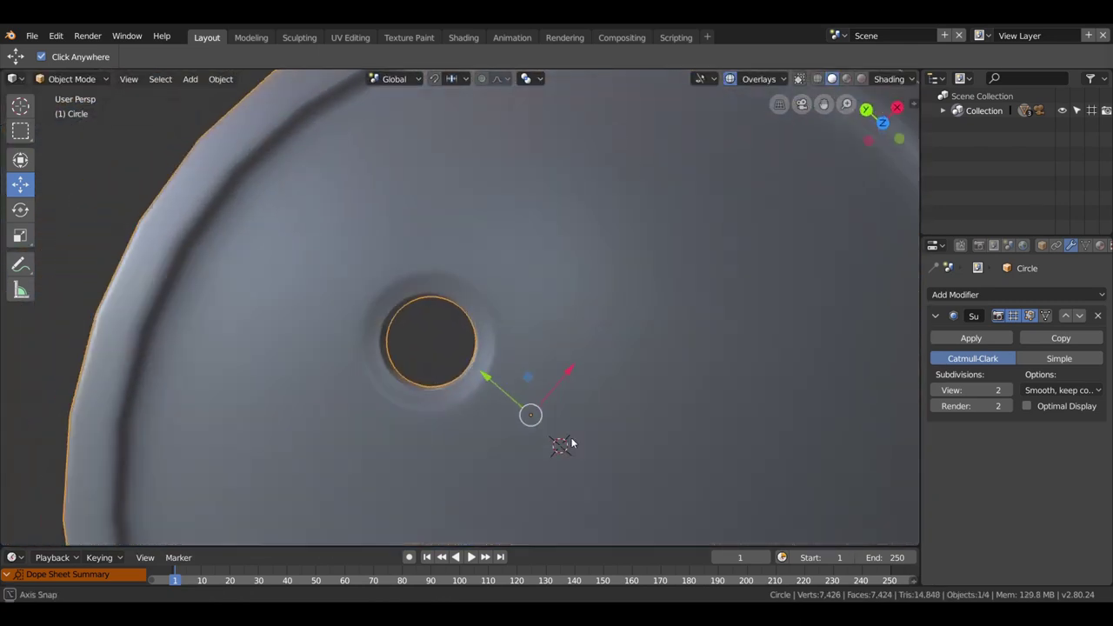
pyautogui.scroll(-2, 572, 443)
pyautogui.scroll(-3, 679, 414)
pyautogui.moveTo(676, 407)
pyautogui.mouseDown(button='middle')
pyautogui.moveTo(661, 300)
pyautogui.moveTo(385, 305)
pyautogui.mouseUp(button='middle')
pyautogui.scroll(1, 385, 305)
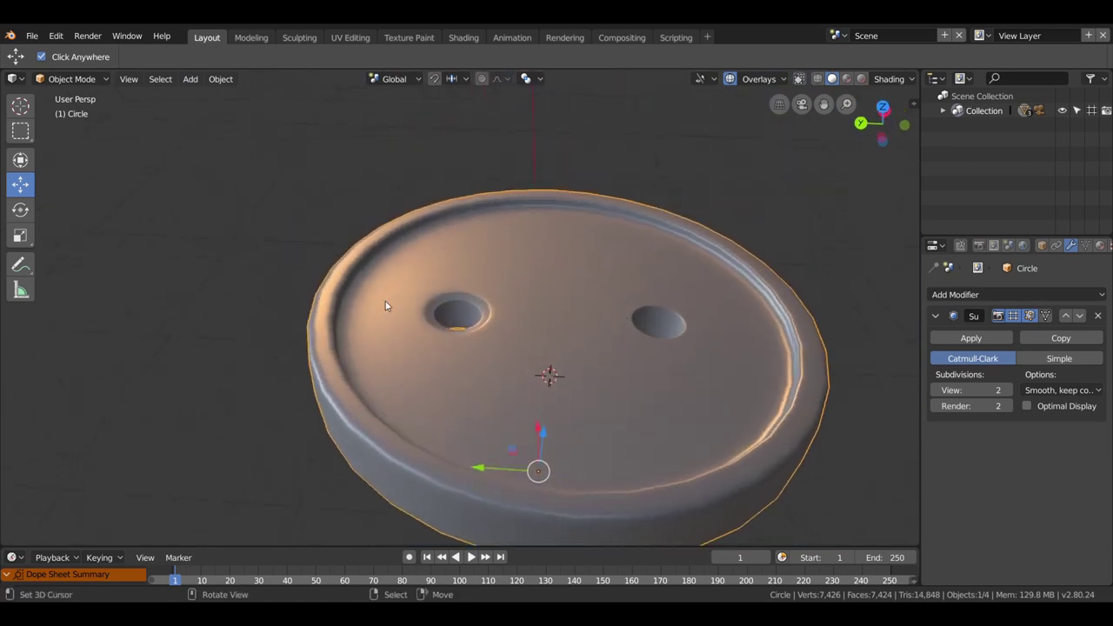
pyautogui.scroll(-2, 609, 354)
pyautogui.moveTo(596, 359)
pyautogui.mouseDown(button='middle')
pyautogui.moveTo(579, 428)
pyautogui.moveTo(580, 338)
pyautogui.moveTo(569, 368)
pyautogui.moveTo(530, 304)
pyautogui.mouseUp(button='middle')
pyautogui.scroll(2, 560, 361)
pyautogui.scroll(2, 549, 350)
pyautogui.scroll(-2, 579, 400)
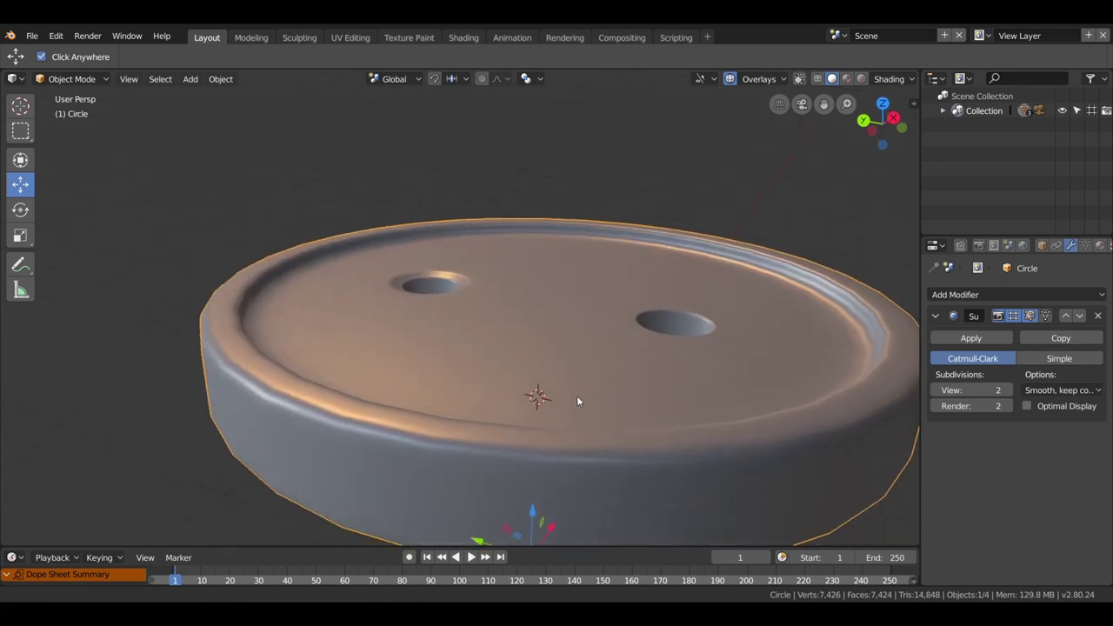
pyautogui.scroll(-1, 554, 381)
pyautogui.scroll(4, 554, 380)
pyautogui.scroll(1, 553, 381)
pyautogui.moveTo(554, 381); pyautogui.dragTo(548, 375, button='middle')
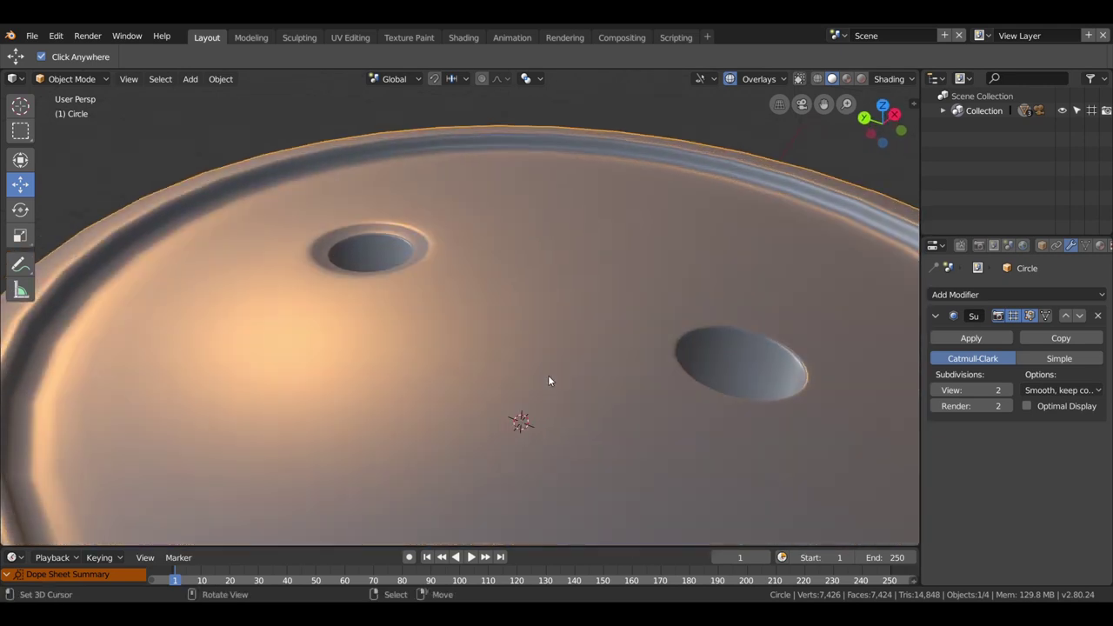
pyautogui.press('Tab')
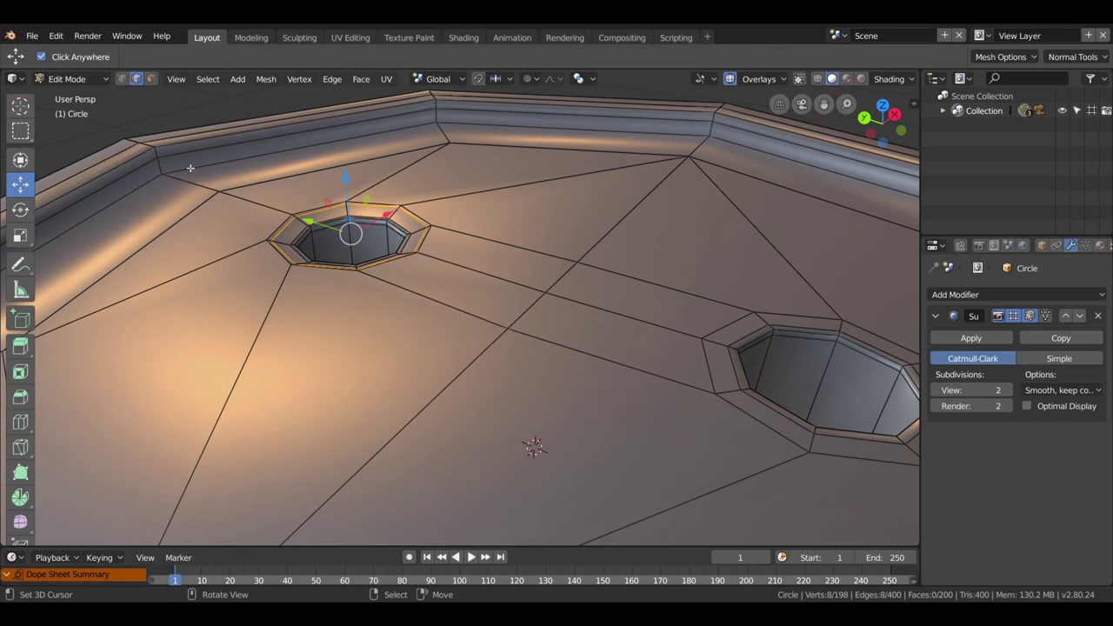
# Select the diagonal top edge and lower it 2.29 cm on Z.
pyautogui.click(122, 78)
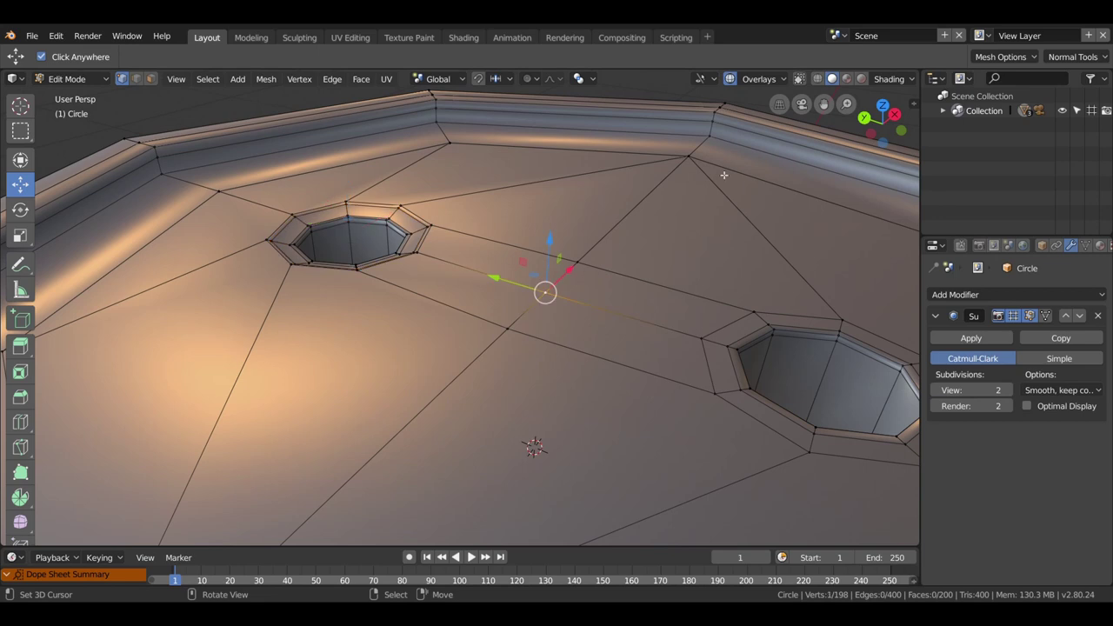
pyautogui.scroll(-3, 635, 286)
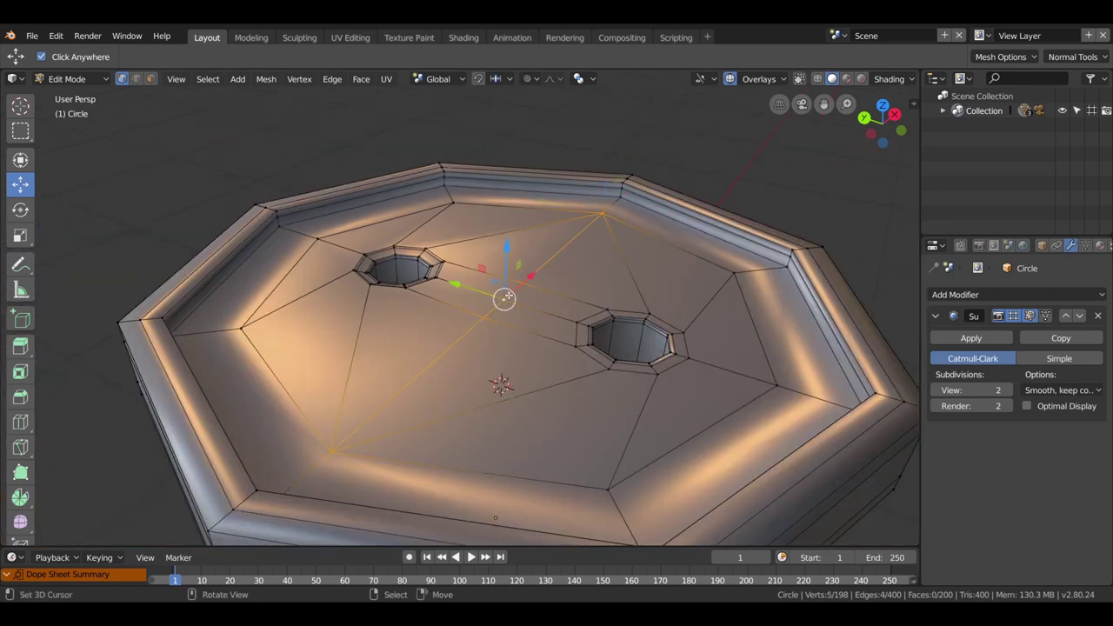
pyautogui.click(136, 79)
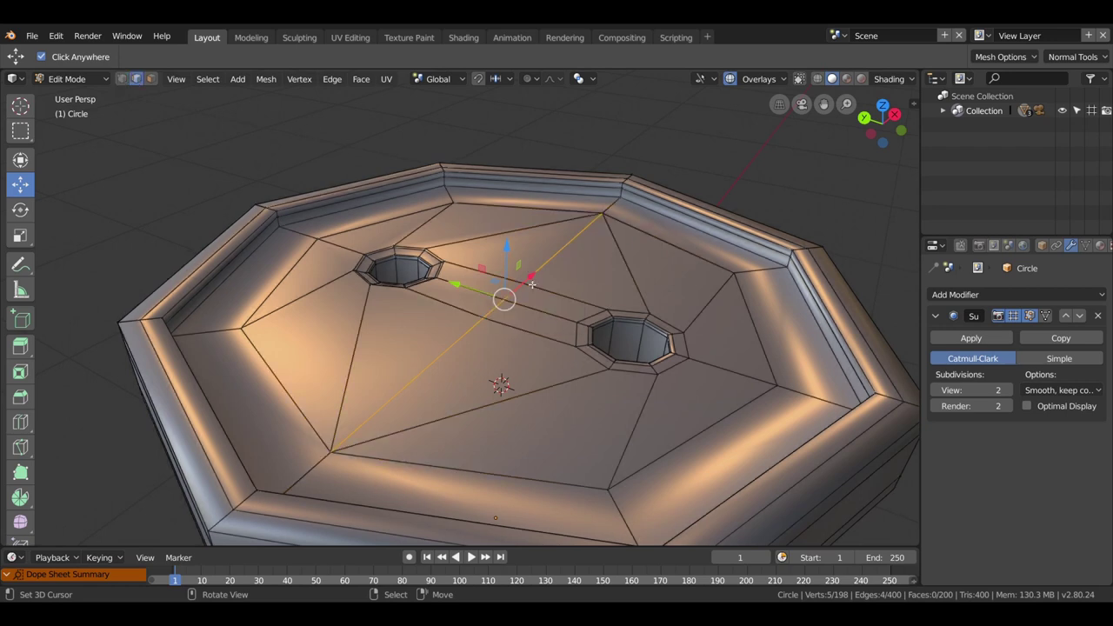
pyautogui.moveTo(510, 249); pyautogui.dragTo(588, 333)
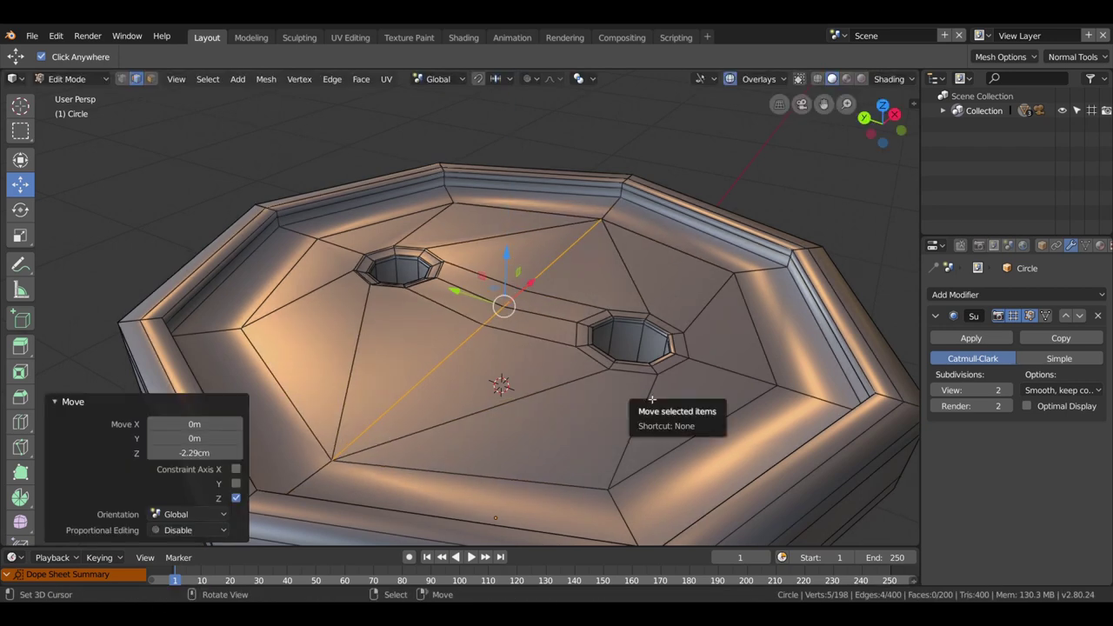
# Inspect the dished, smoothed button in Object Mode from several angles.
pyautogui.press('Tab')
pyautogui.scroll(-2, 649, 400)
pyautogui.moveTo(649, 400)
pyautogui.mouseDown(button='middle')
pyautogui.moveTo(615, 373)
pyautogui.moveTo(562, 413)
pyautogui.moveTo(310, 397)
pyautogui.moveTo(157, 417)
pyautogui.moveTo(637, 394)
pyautogui.moveTo(737, 373)
pyautogui.moveTo(626, 392)
pyautogui.moveTo(335, 375)
pyautogui.moveTo(465, 417)
pyautogui.moveTo(586, 349)
pyautogui.moveTo(600, 323)
pyautogui.moveTo(471, 382)
pyautogui.moveTo(500, 282)
pyautogui.mouseUp(button='middle')
pyautogui.scroll(-3, 637, 395)
pyautogui.scroll(-2, 727, 377)
pyautogui.scroll(3, 483, 397)
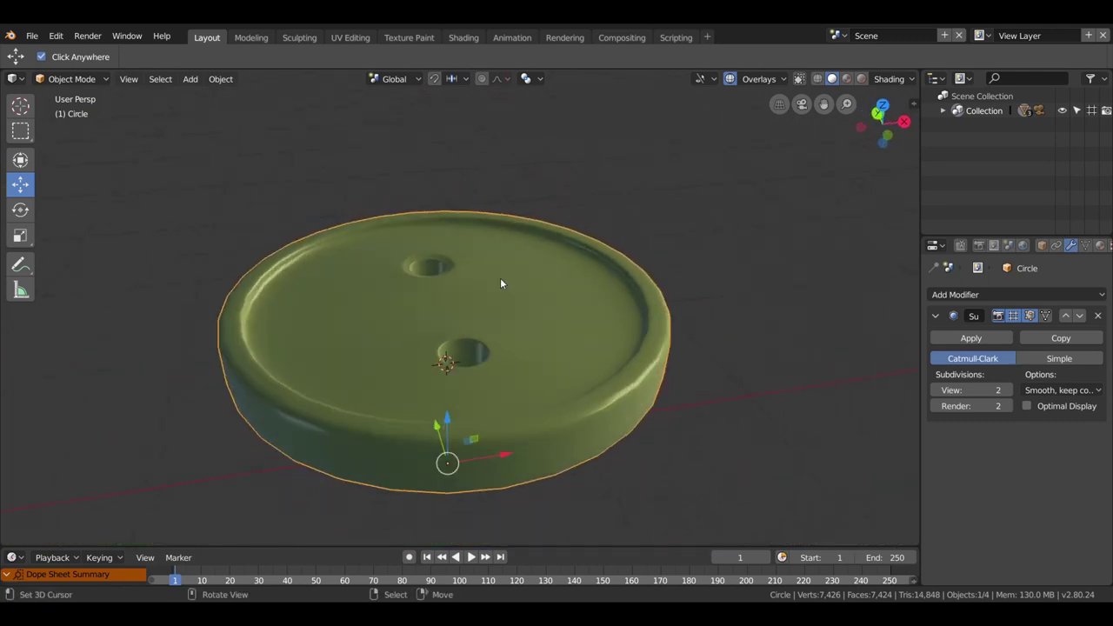
# Set the viewport MatCap to bright red, then swap it for the darker red one.
pyautogui.click(890, 79)
pyautogui.click(876, 163)
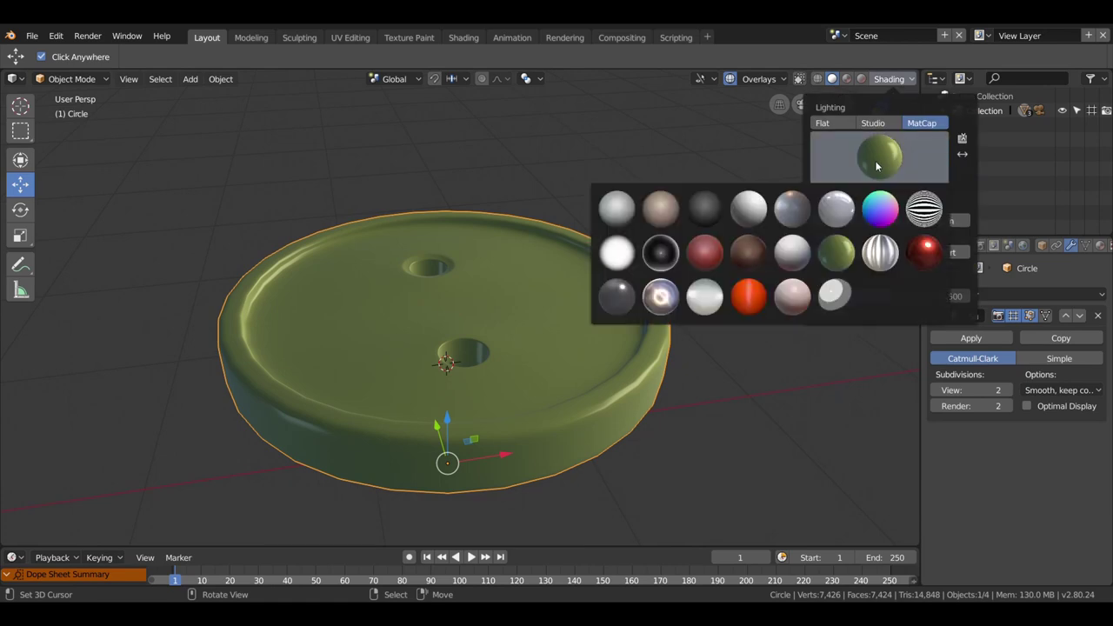
pyautogui.click(757, 299)
pyautogui.moveTo(691, 343)
pyautogui.mouseDown(button='middle')
pyautogui.moveTo(502, 435)
pyautogui.moveTo(453, 380)
pyautogui.moveTo(492, 330)
pyautogui.moveTo(561, 352)
pyautogui.moveTo(665, 267)
pyautogui.mouseUp(button='middle')
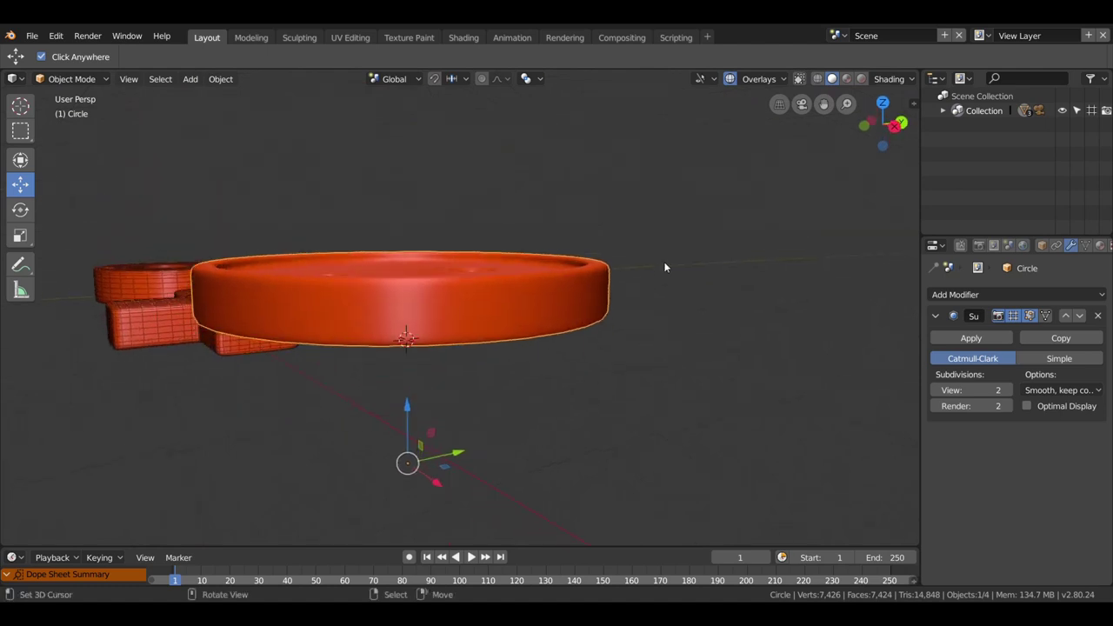
pyautogui.click(890, 80)
pyautogui.click(867, 165)
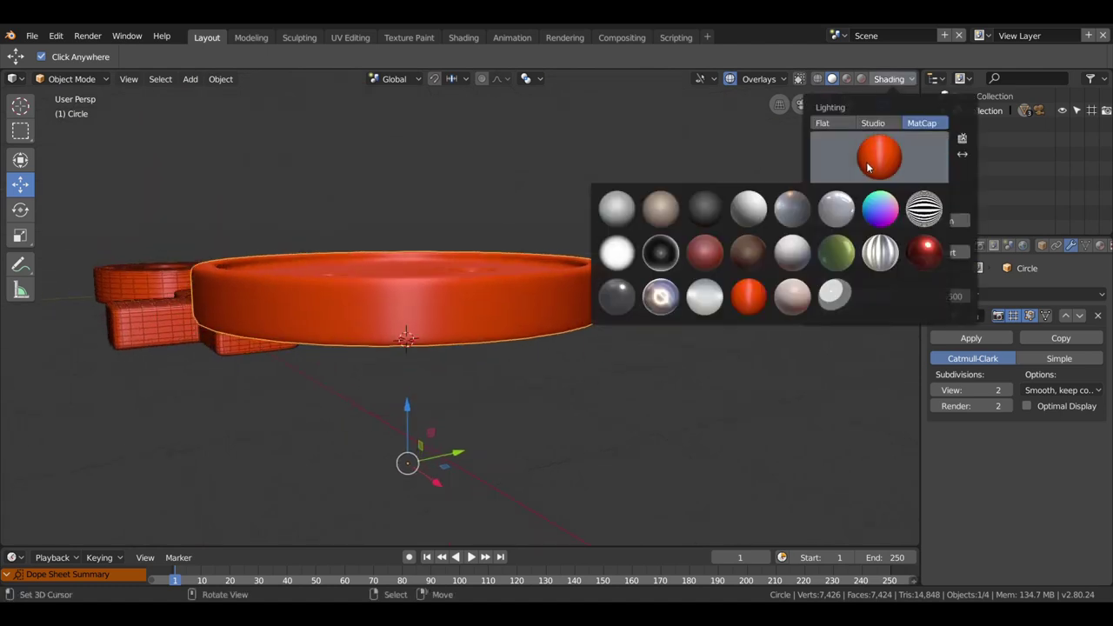
pyautogui.click(920, 270)
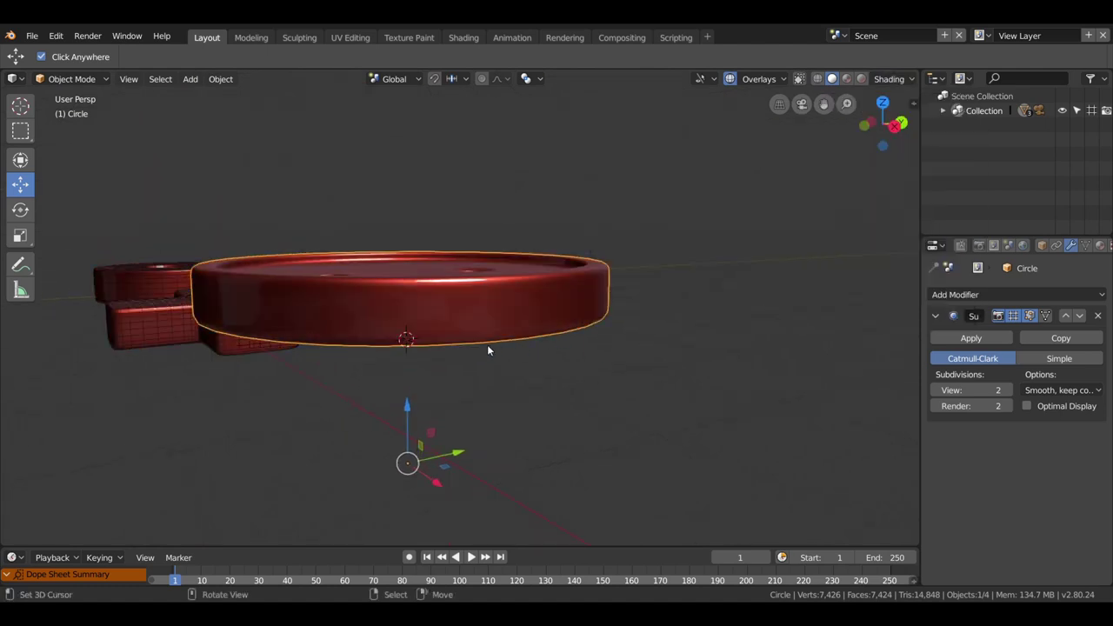
pyautogui.moveTo(486, 345)
pyautogui.mouseDown(button='middle')
pyautogui.moveTo(481, 394)
pyautogui.moveTo(513, 430)
pyautogui.moveTo(632, 420)
pyautogui.moveTo(656, 433)
pyautogui.moveTo(711, 411)
pyautogui.moveTo(716, 429)
pyautogui.moveTo(727, 414)
pyautogui.moveTo(720, 452)
pyautogui.moveTo(728, 397)
pyautogui.moveTo(708, 368)
pyautogui.moveTo(578, 391)
pyautogui.moveTo(591, 450)
pyautogui.mouseUp(button='middle')
# Pan and zoom the scene, framing the view on the button.
pyautogui.scroll(-5, 593, 430)
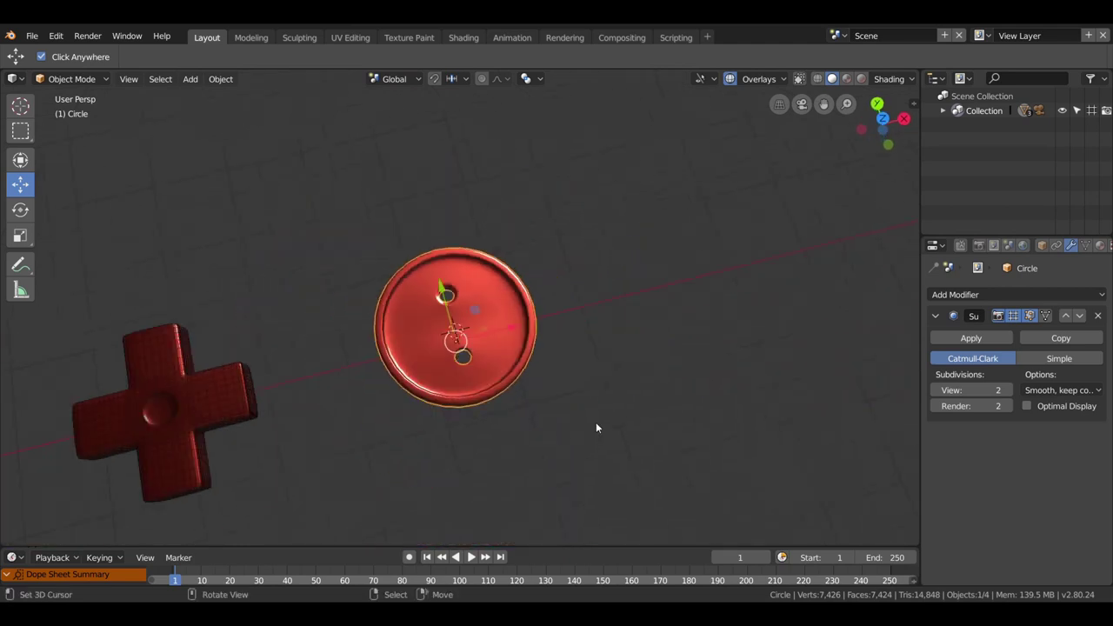
pyautogui.scroll(-3, 592, 413)
pyautogui.scroll(-2, 592, 411)
pyautogui.moveTo(533, 413)
pyautogui.keyDown('shift'); pyautogui.mouseDown(button='middle')
pyautogui.moveTo(753, 333)
pyautogui.moveTo(576, 330)
pyautogui.moveTo(556, 312)
pyautogui.moveTo(605, 275)
pyautogui.moveTo(546, 259)
pyautogui.moveTo(238, 277)
pyautogui.mouseUp(button='middle'); pyautogui.keyUp('shift')
pyautogui.scroll(4, 557, 313)
pyautogui.scroll(-3, 707, 351)
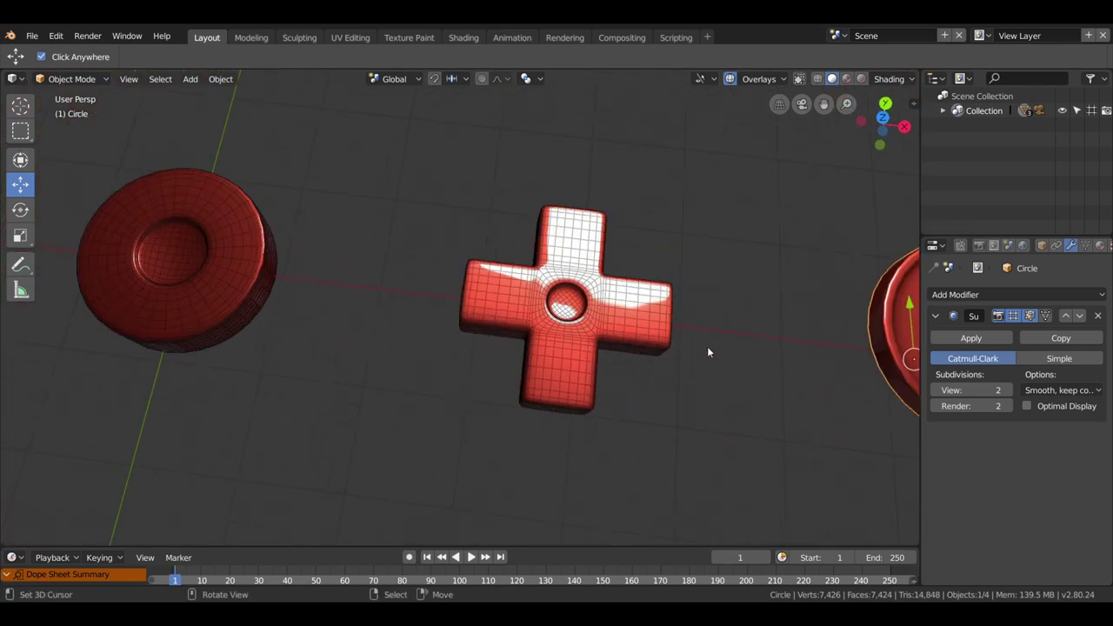
pyautogui.scroll(-2, 739, 355)
pyautogui.press('KP_Decimal')
pyautogui.scroll(2, 549, 251)
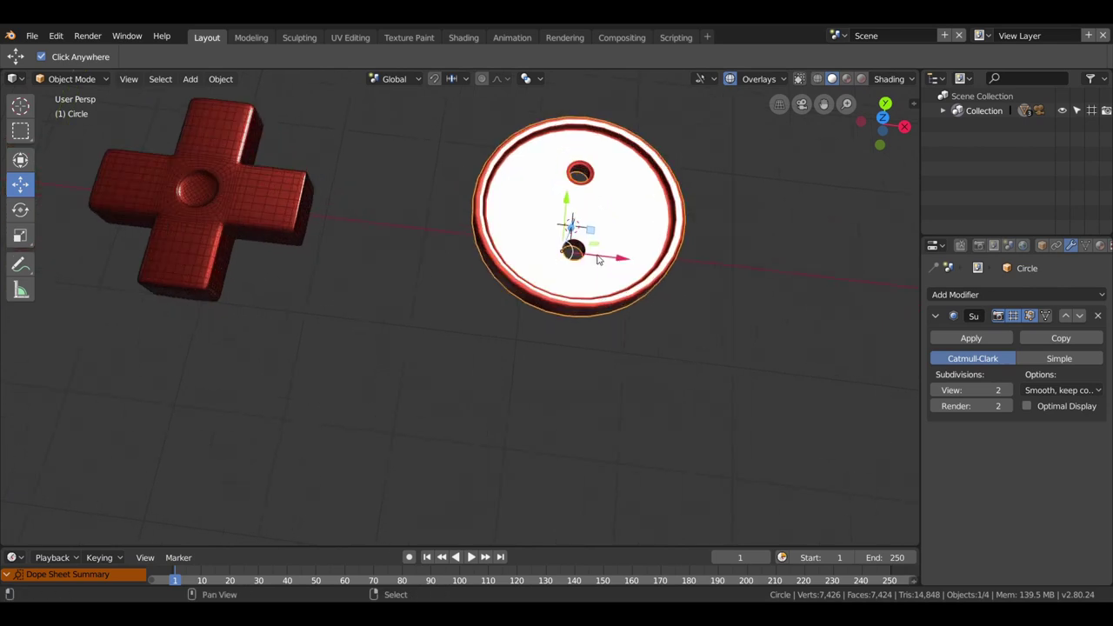
pyautogui.scroll(2, 557, 261)
pyautogui.scroll(4, 514, 320)
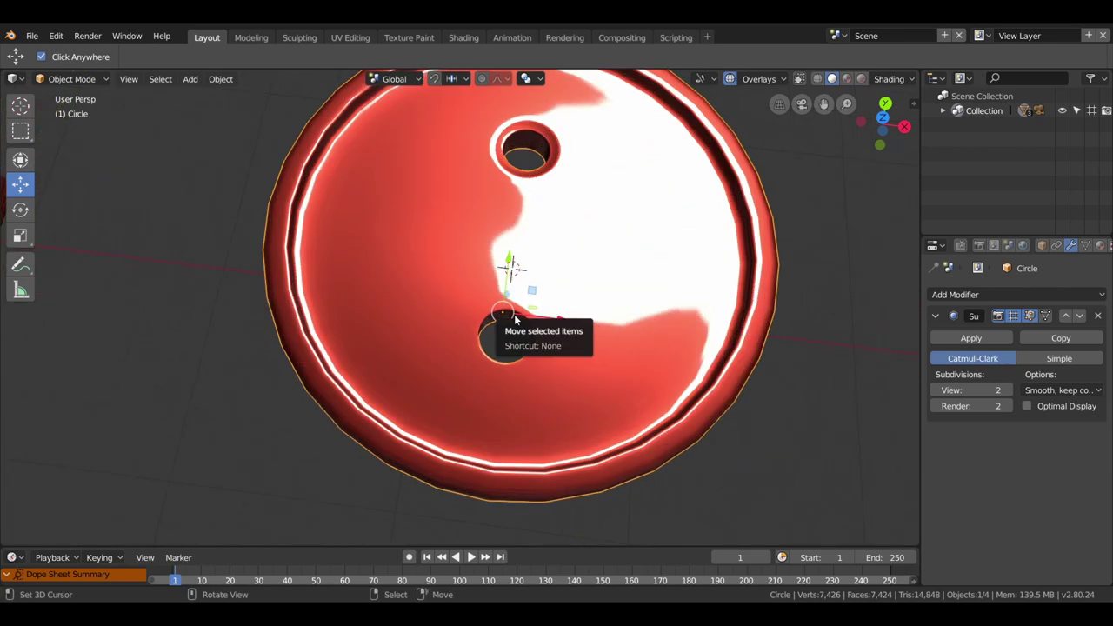
# Enable Wireframe and All Edges display in the button's object properties.
pyautogui.click(1042, 246)
pyautogui.click(991, 458)
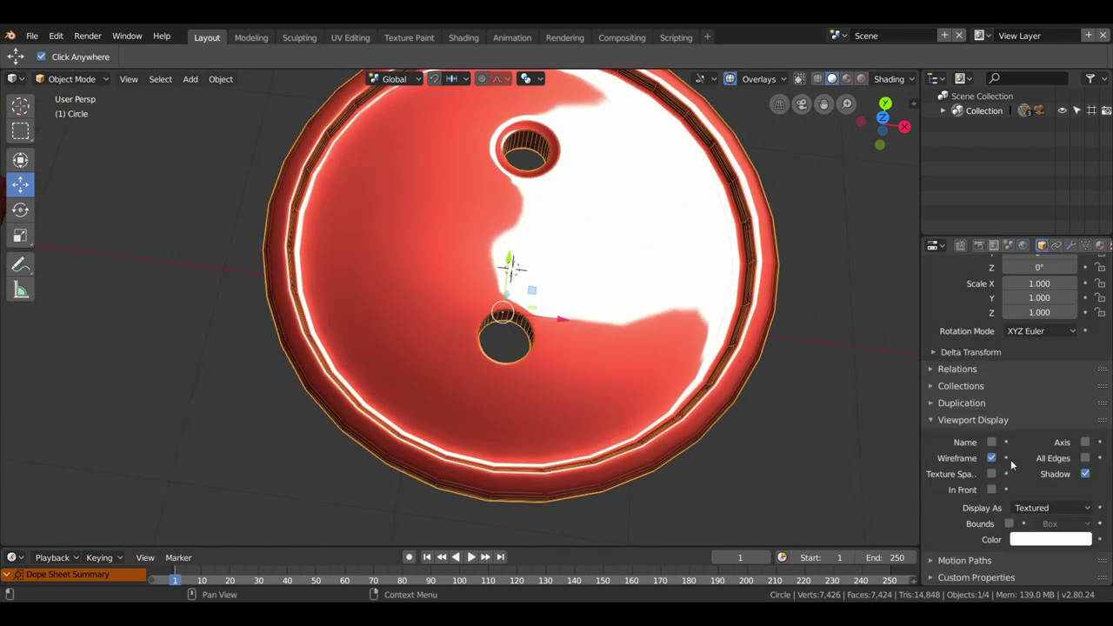
pyautogui.click(1085, 458)
# Orbit to a top-down view of the button and enter Edit Mode.
pyautogui.scroll(-3, 564, 319)
pyautogui.moveTo(566, 317)
pyautogui.mouseDown(button='middle')
pyautogui.moveTo(556, 346)
pyautogui.moveTo(518, 276)
pyautogui.moveTo(555, 339)
pyautogui.mouseUp(button='middle')
pyautogui.scroll(4, 519, 276)
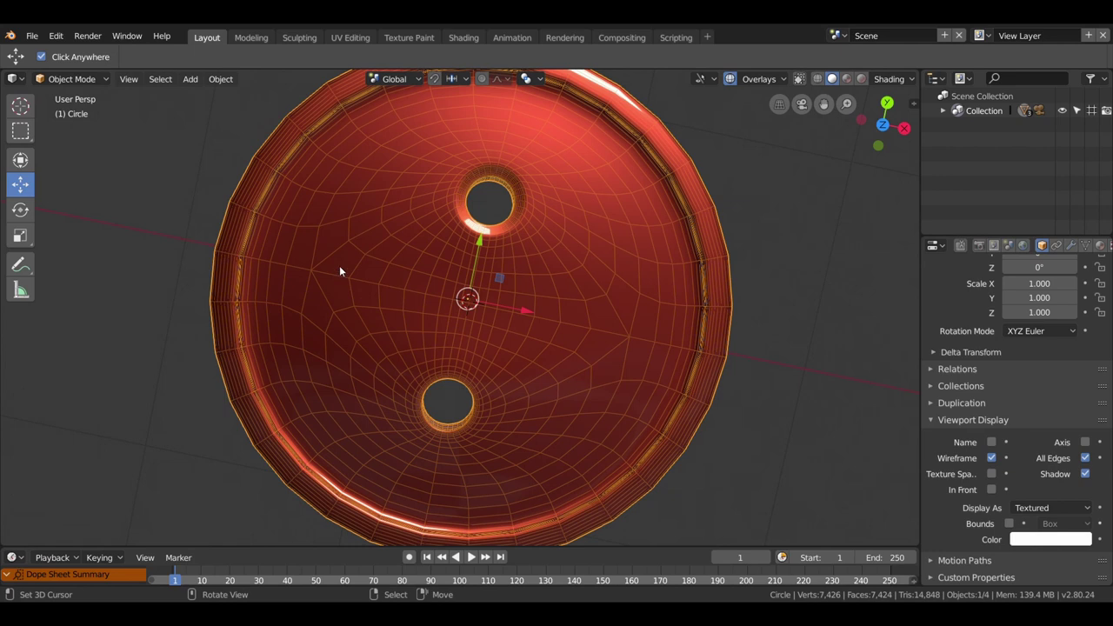
pyautogui.scroll(-3, 481, 317)
pyautogui.moveTo(481, 317)
pyautogui.mouseDown(button='middle')
pyautogui.moveTo(521, 334)
pyautogui.moveTo(521, 361)
pyautogui.moveTo(528, 345)
pyautogui.moveTo(425, 220)
pyautogui.mouseUp(button='middle')
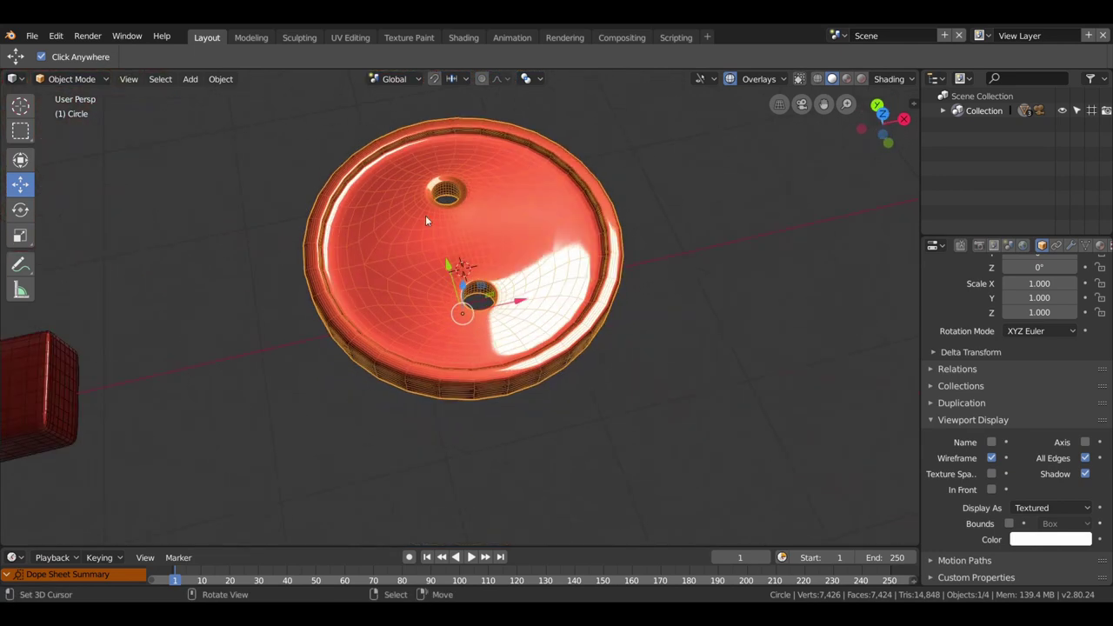
pyautogui.moveTo(495, 276)
pyautogui.mouseDown(button='middle')
pyautogui.moveTo(494, 329)
pyautogui.moveTo(541, 315)
pyautogui.mouseUp(button='middle')
pyautogui.press('Tab')
pyautogui.scroll(1, 567, 328)
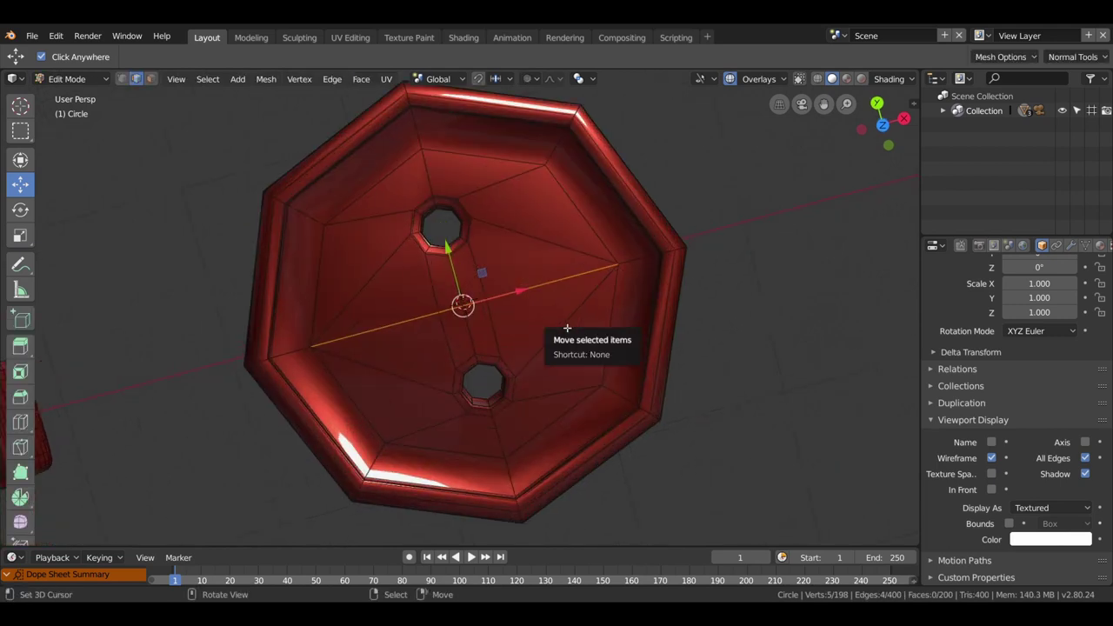
# In vertex select mode, slide two dish-floor vertices along their edges.
pyautogui.scroll(1, 567, 327)
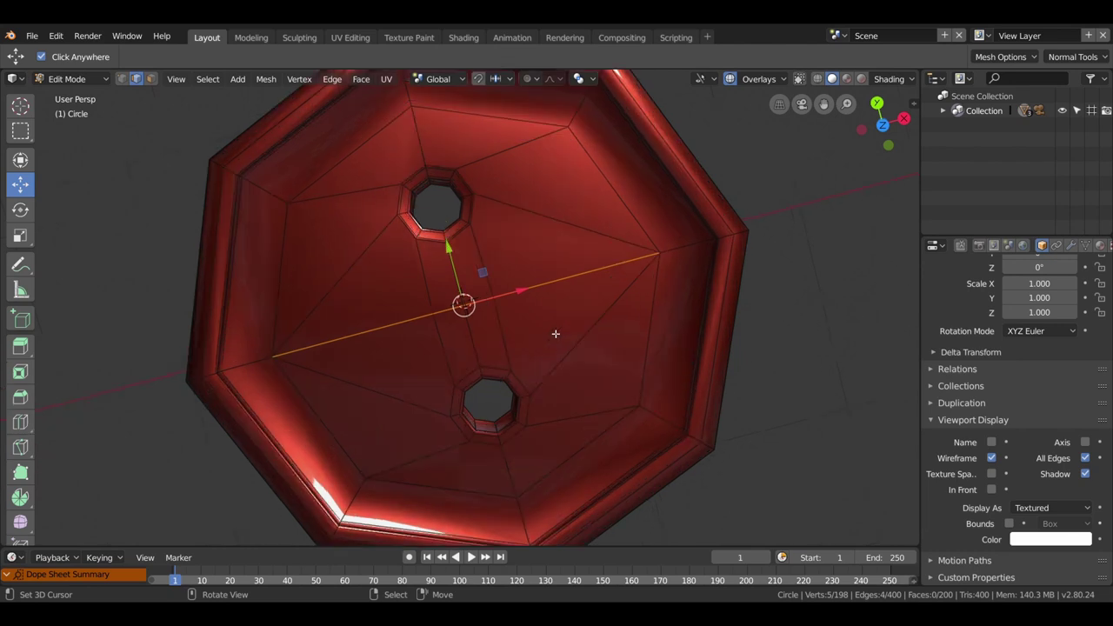
pyautogui.scroll(2, 567, 327)
pyautogui.scroll(1, 567, 328)
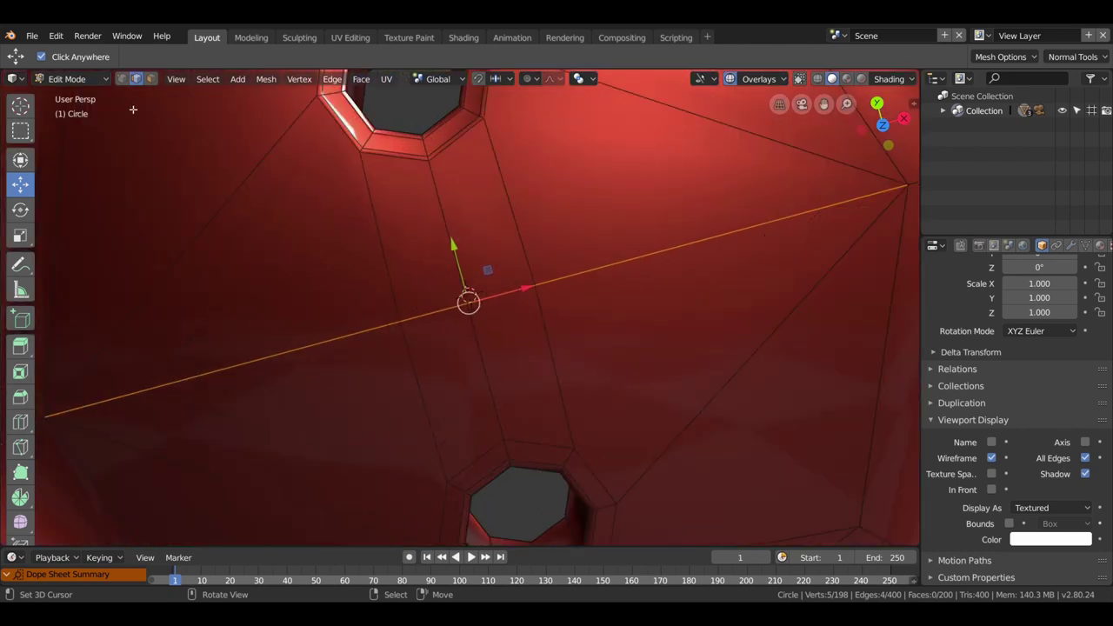
pyautogui.click(122, 79)
pyautogui.click(554, 296)
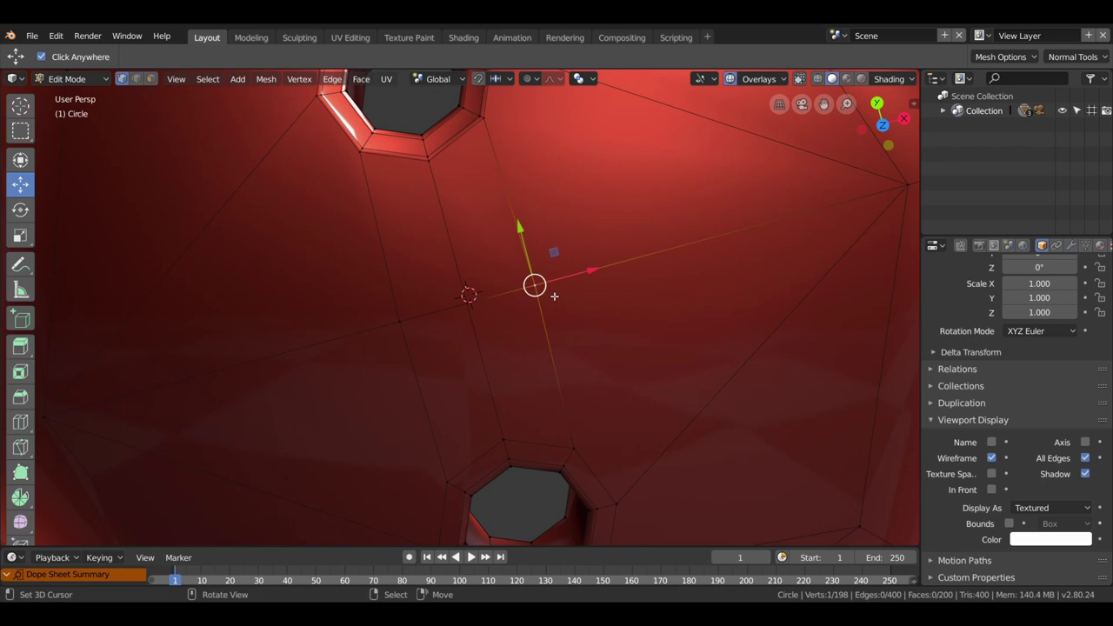
pyautogui.hotkey('shift', 'v')
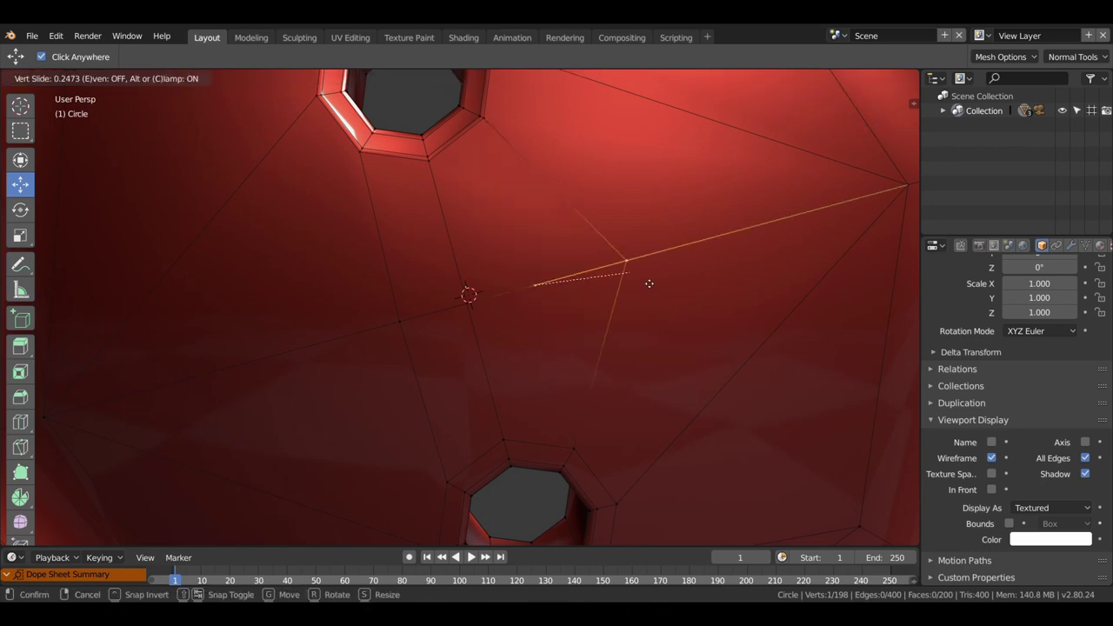
pyautogui.click(648, 284)
pyautogui.click(385, 324)
pyautogui.hotkey('shift', 'v')
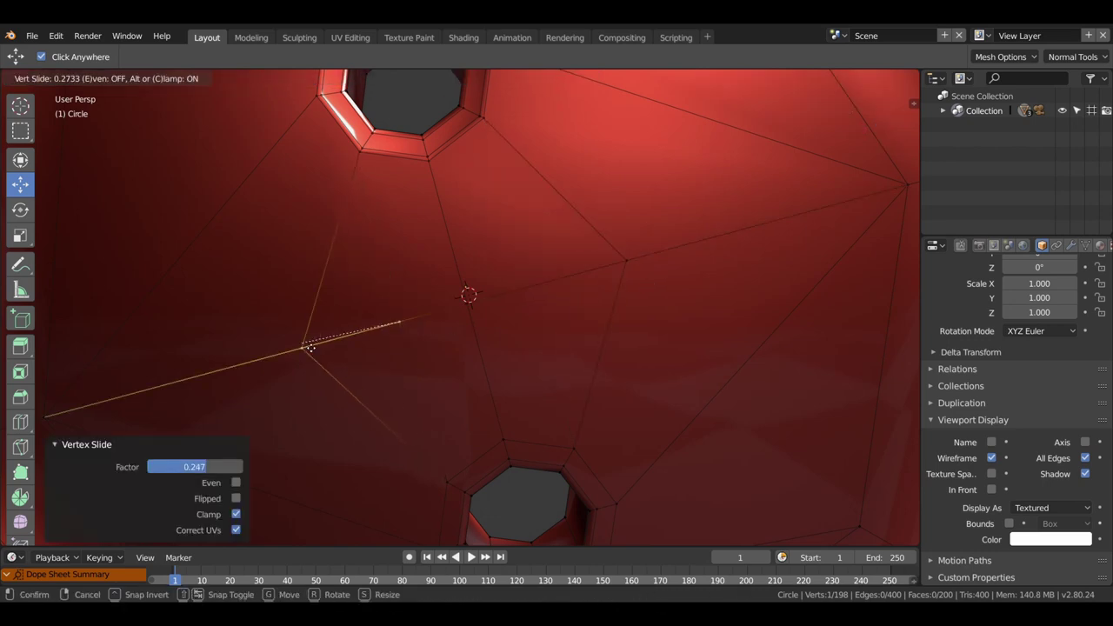
pyautogui.click(302, 349)
# Tilt the view and slide two more dish vertices along their edges.
pyautogui.scroll(-1, 439, 379)
pyautogui.scroll(-4, 439, 378)
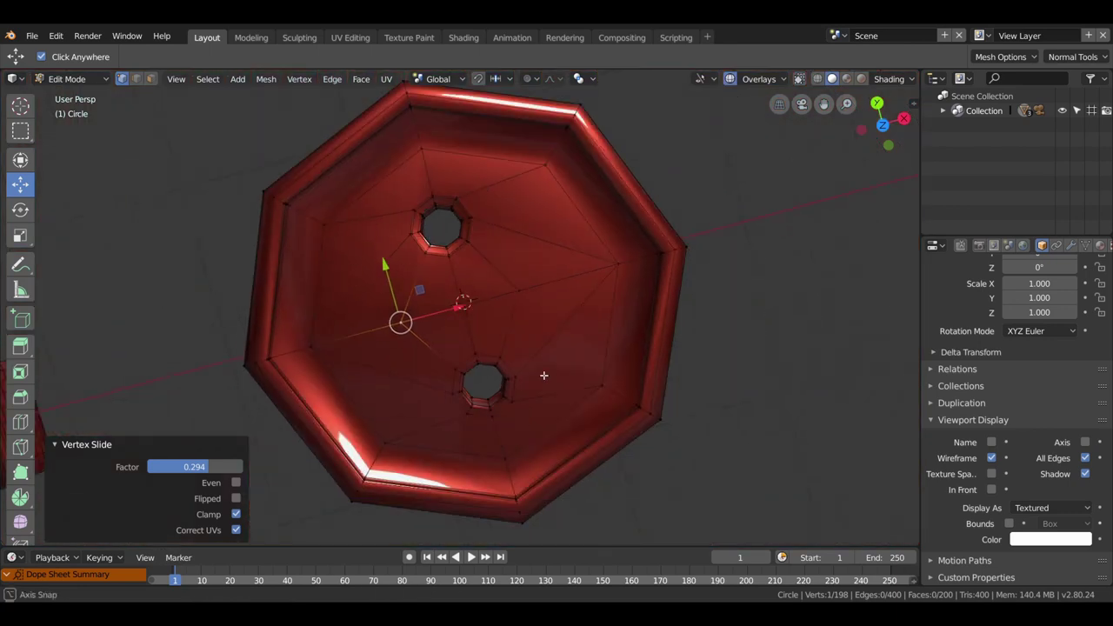
pyautogui.moveTo(544, 375); pyautogui.dragTo(467, 264, button='middle')
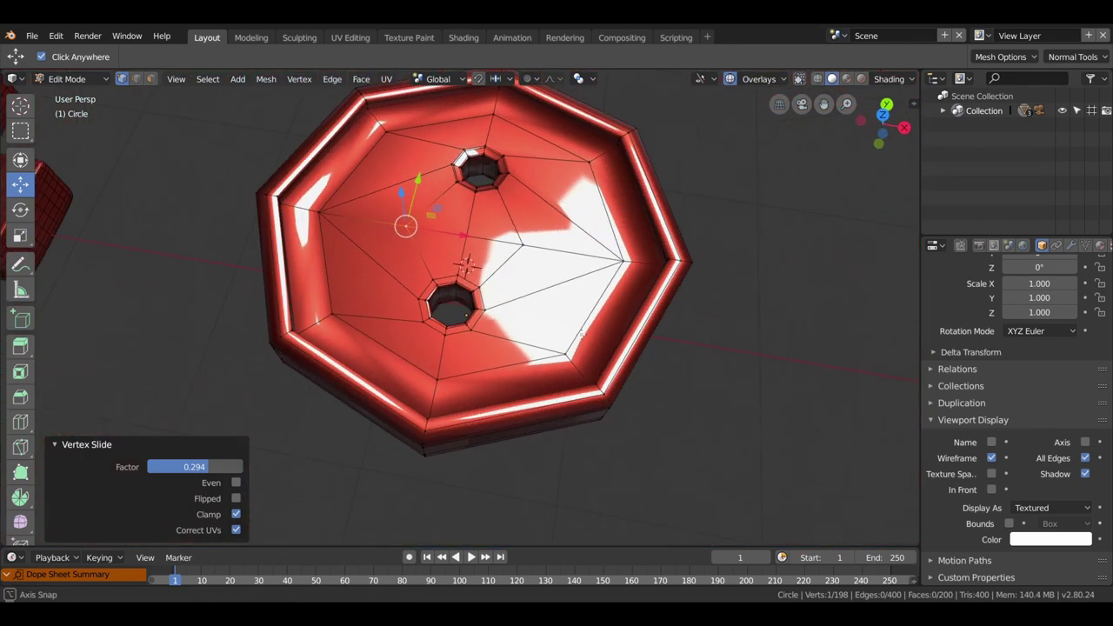
pyautogui.moveTo(581, 334); pyautogui.dragTo(606, 352, button='middle')
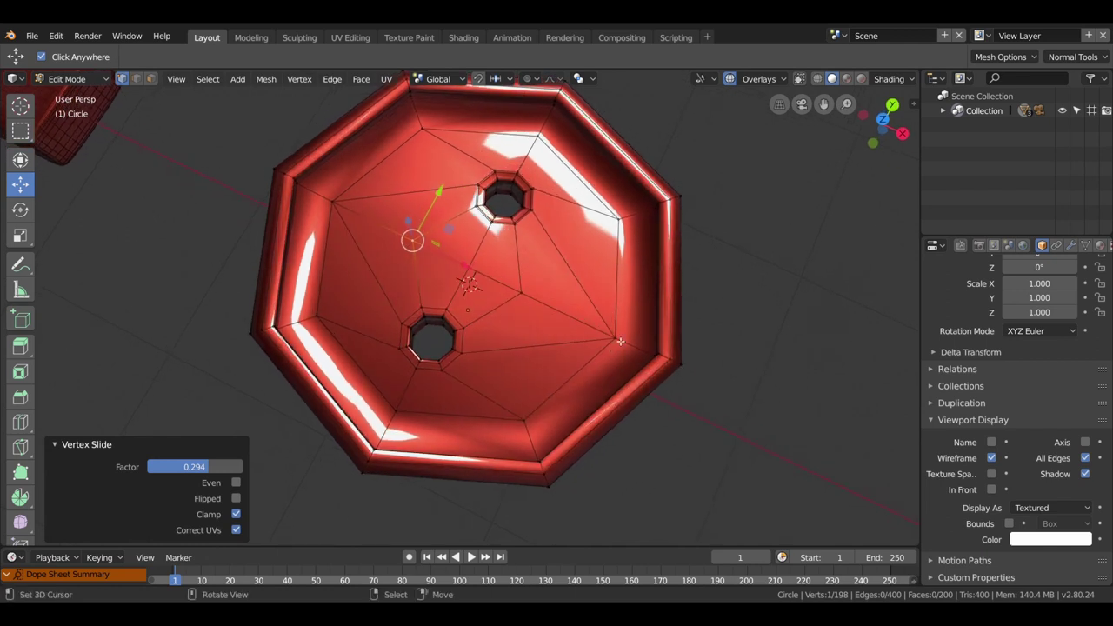
pyautogui.hotkey('shift', 'v')
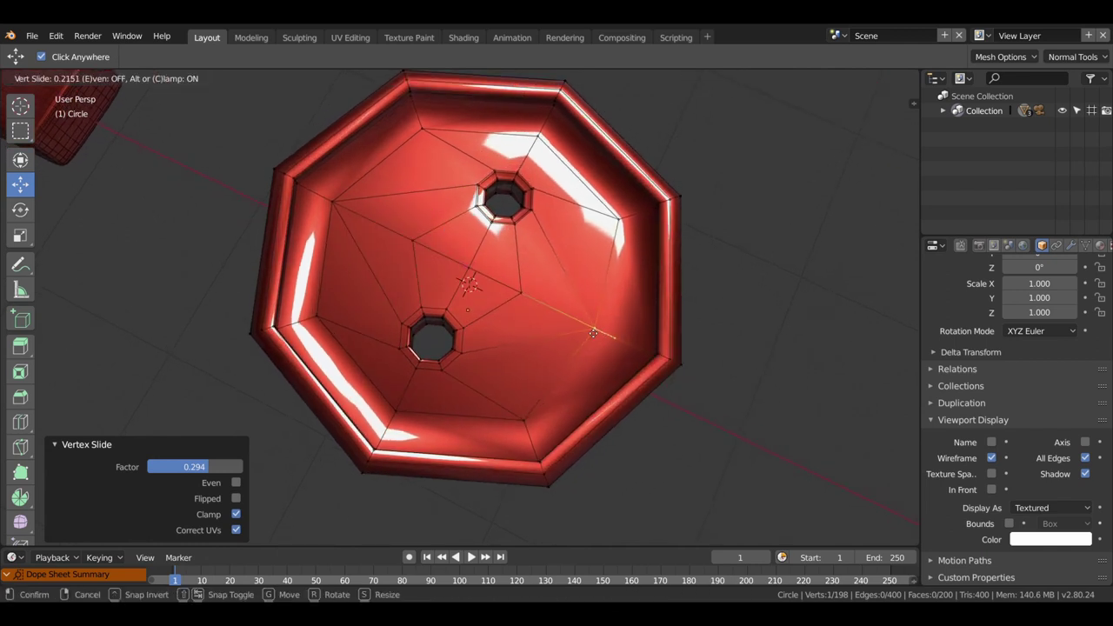
pyautogui.click(573, 325)
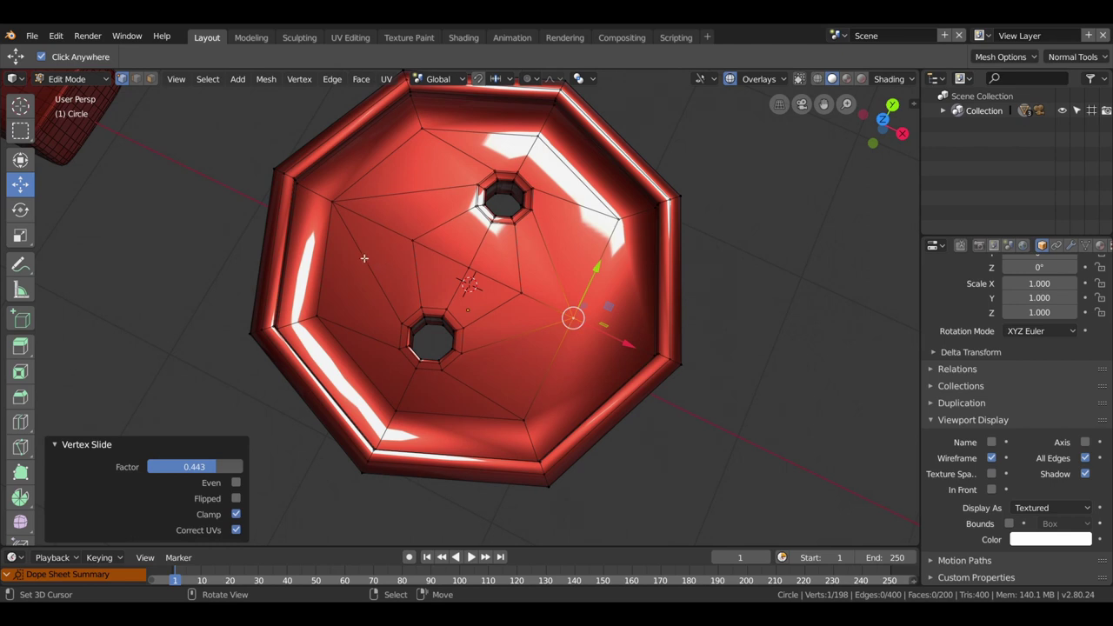
pyautogui.click(339, 210)
pyautogui.hotkey('shift', 'v')
pyautogui.click(380, 233)
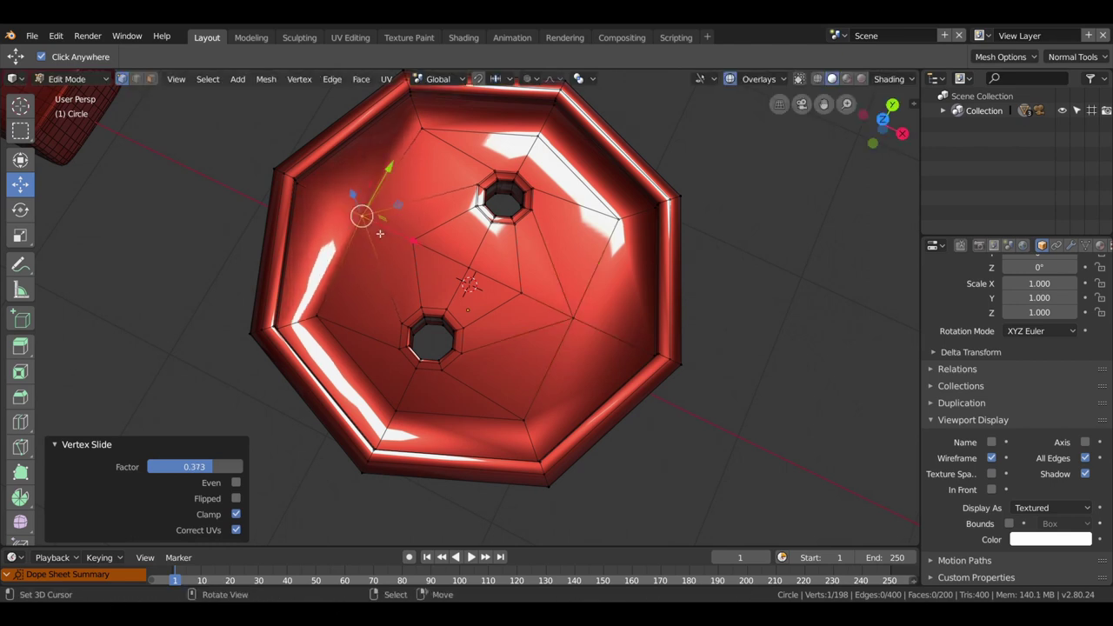
# Undo the last vertex slide and cut a new edge loop inside the rim at factor 0.614.
pyautogui.moveTo(490, 375); pyautogui.dragTo(626, 306, button='middle')
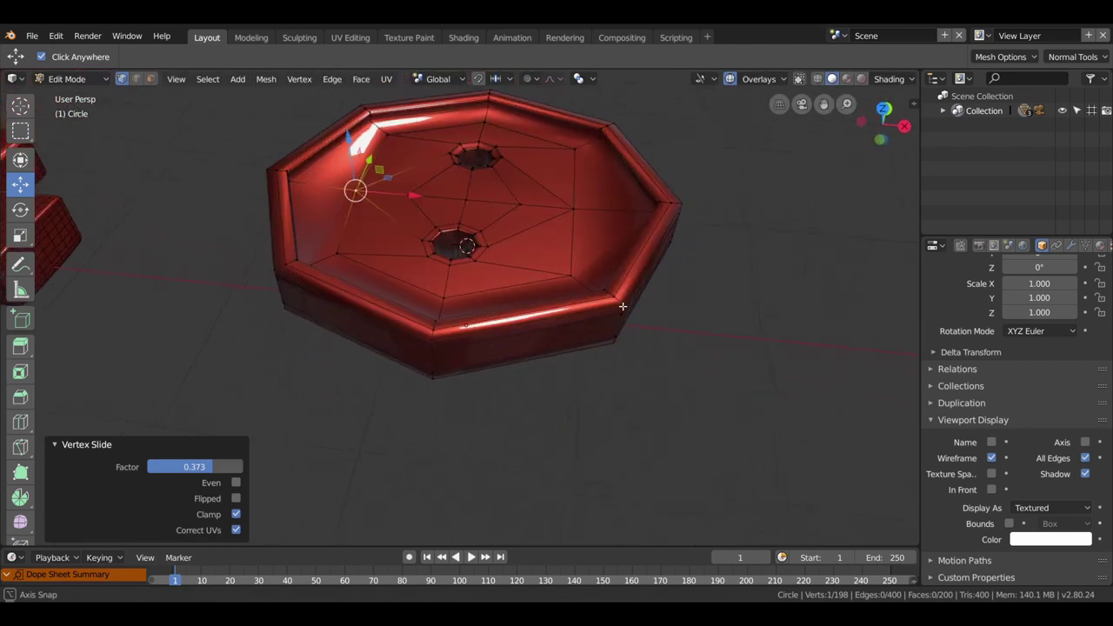
pyautogui.hotkey('ctrl', 'z')
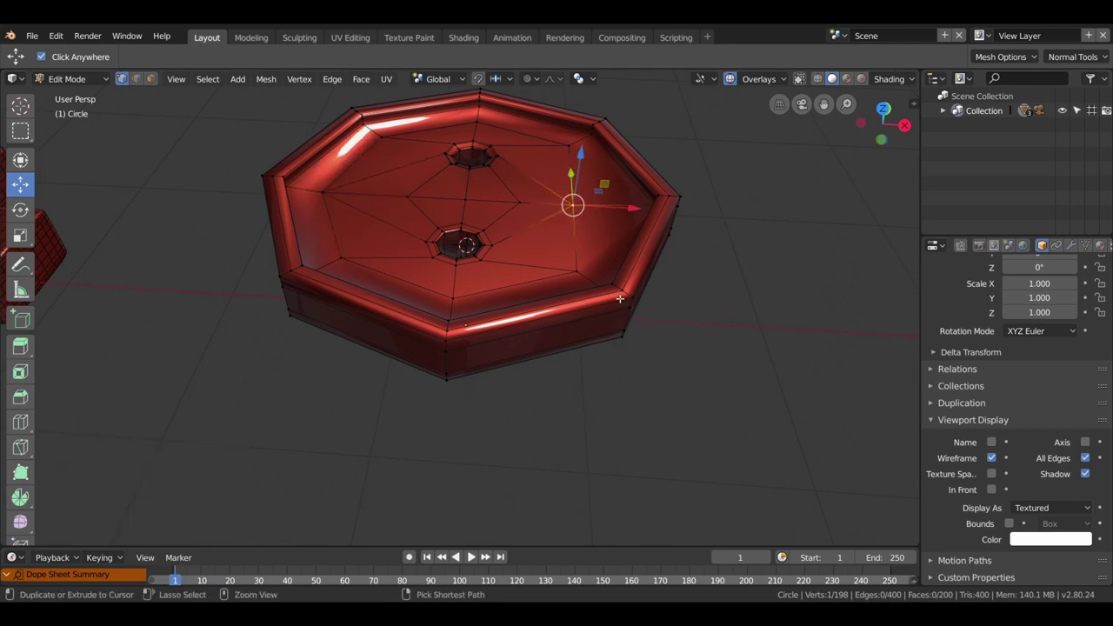
pyautogui.moveTo(585, 279); pyautogui.dragTo(585, 315, button='middle')
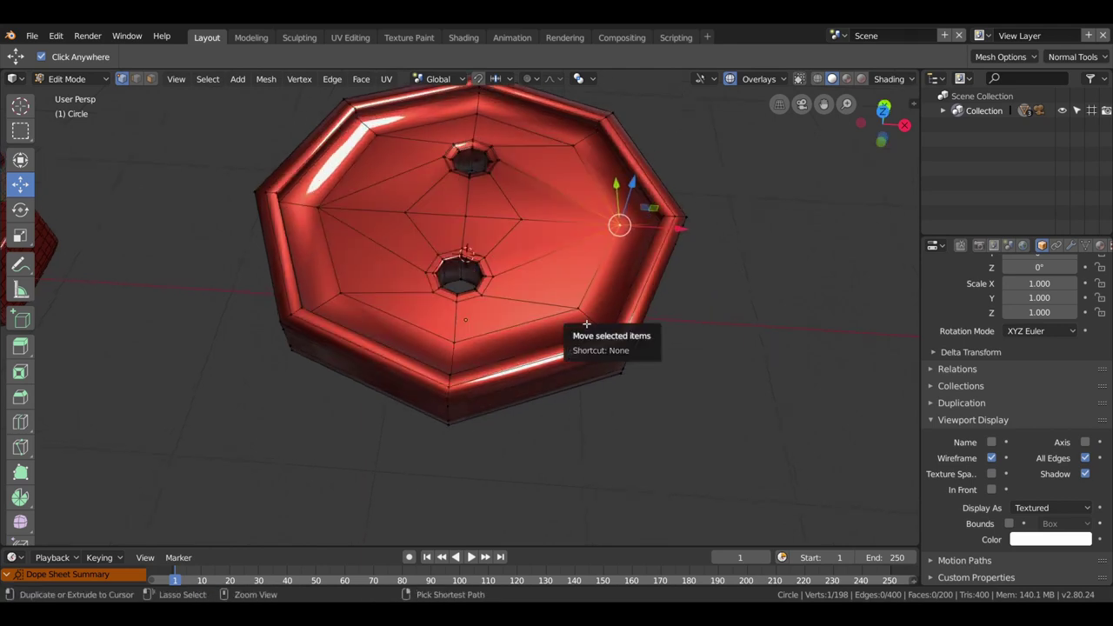
pyautogui.click(586, 323)
# Place the new loop near the rim and slide two dish vertices along their edges.
pyautogui.click(575, 316)
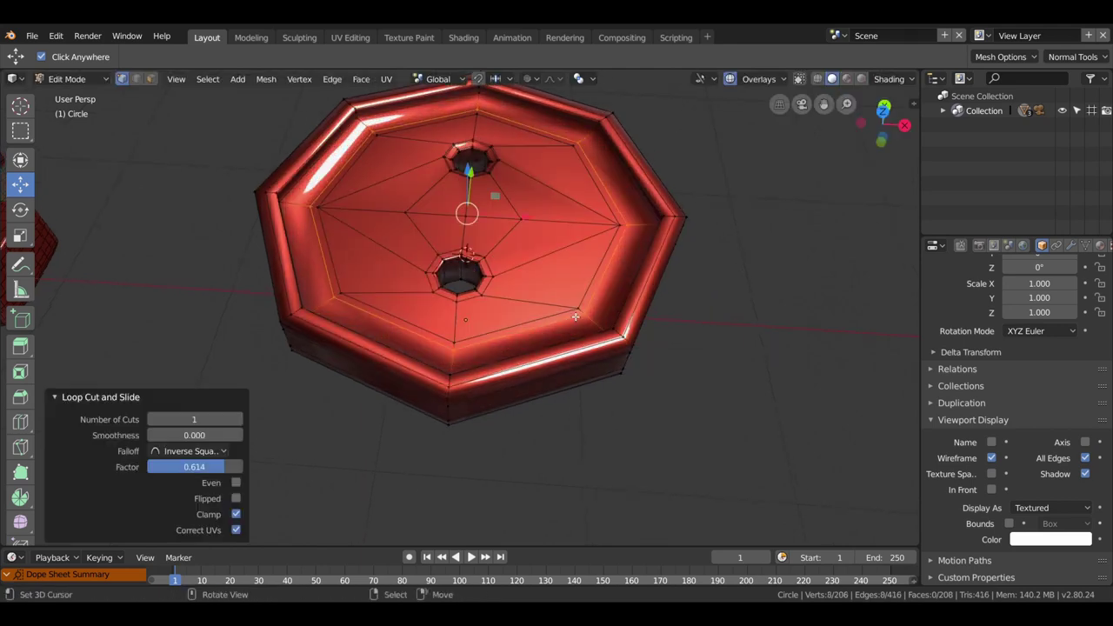
pyautogui.click(618, 225)
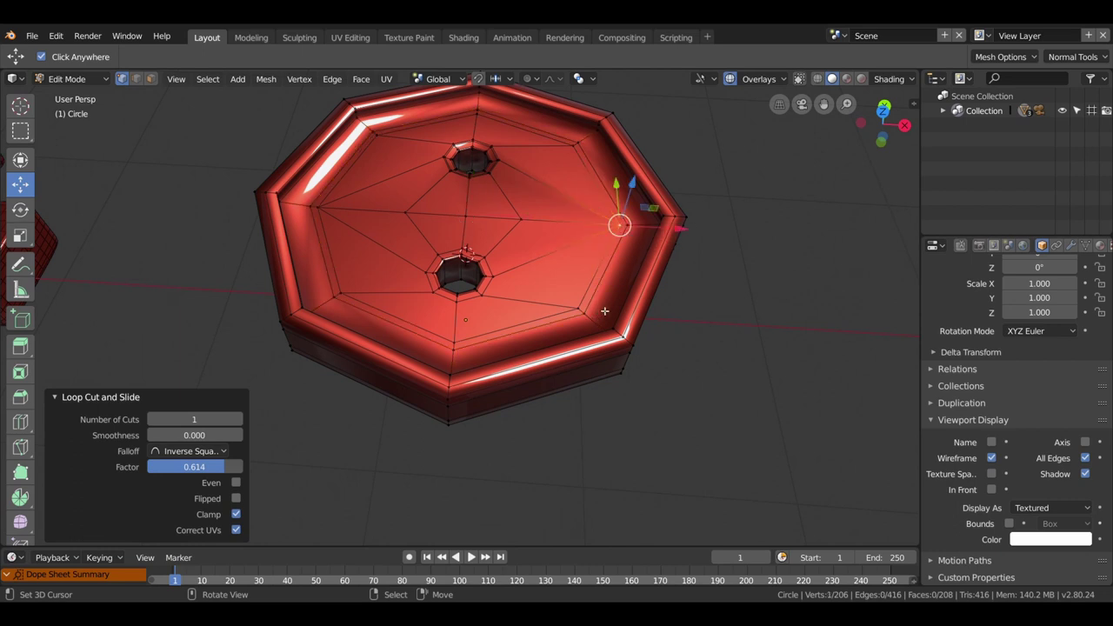
pyautogui.hotkey('shift', 'v')
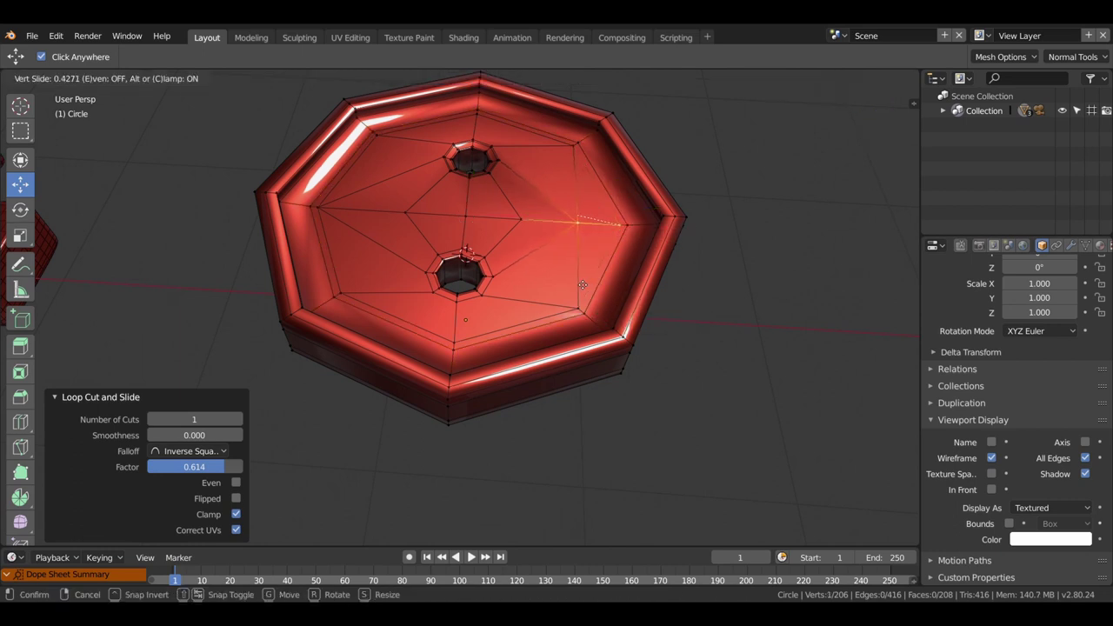
pyautogui.click(582, 285)
pyautogui.hotkey('shift', 'v')
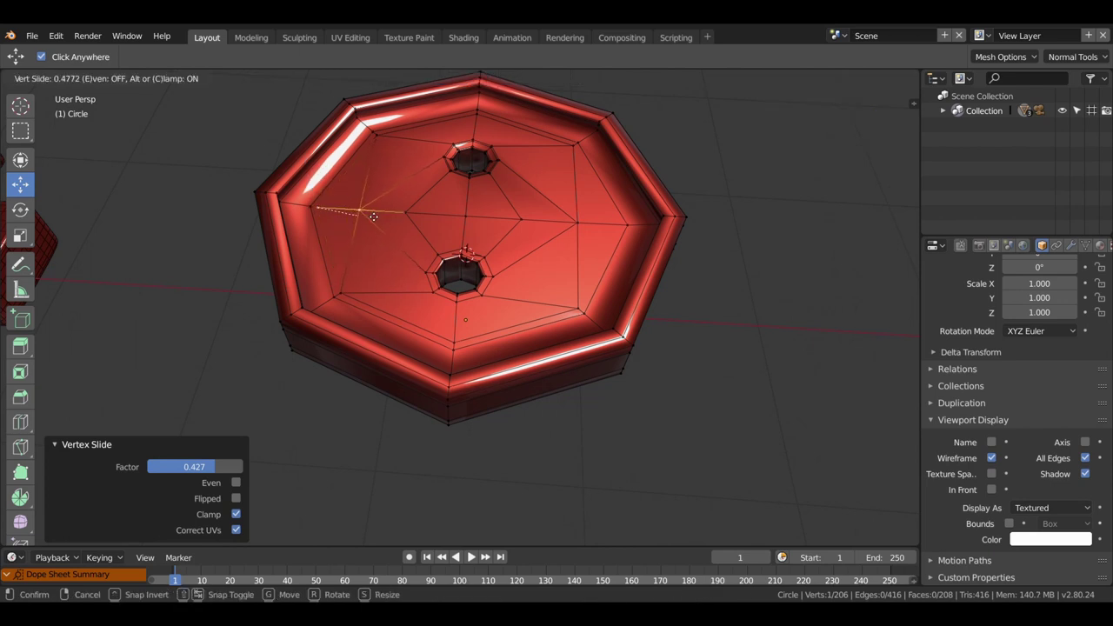
pyautogui.click(372, 216)
pyautogui.moveTo(543, 254); pyautogui.dragTo(547, 297, button='middle')
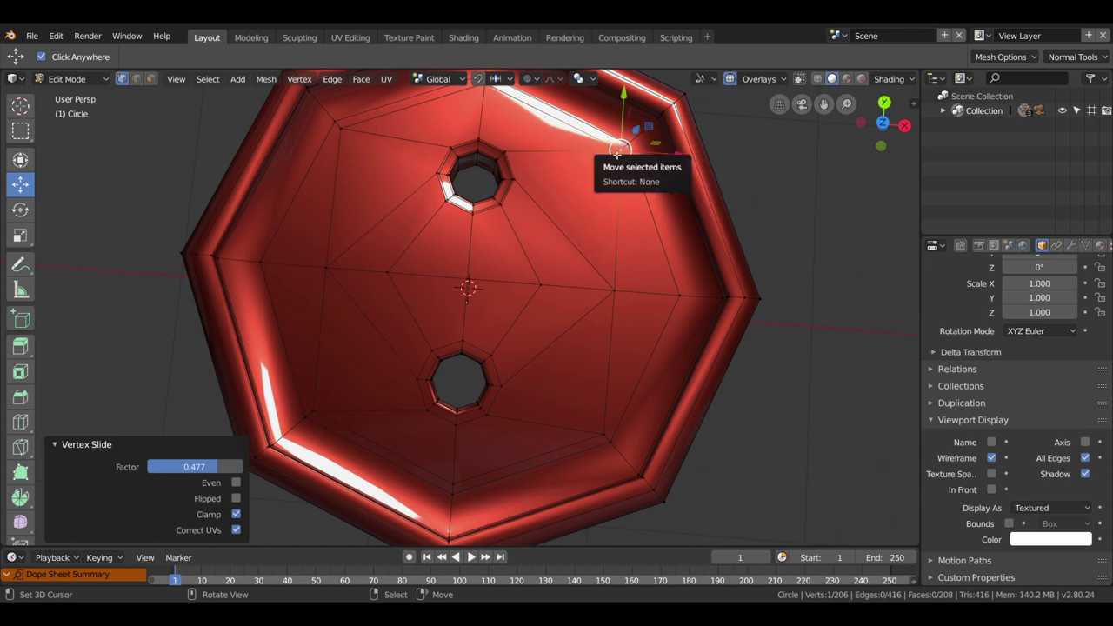
# Slide the upper-right and lower-right floor vertices (last at 0.303), then inspect the smoothed button in Object Mode.
pyautogui.hotkey('shift', 'v')
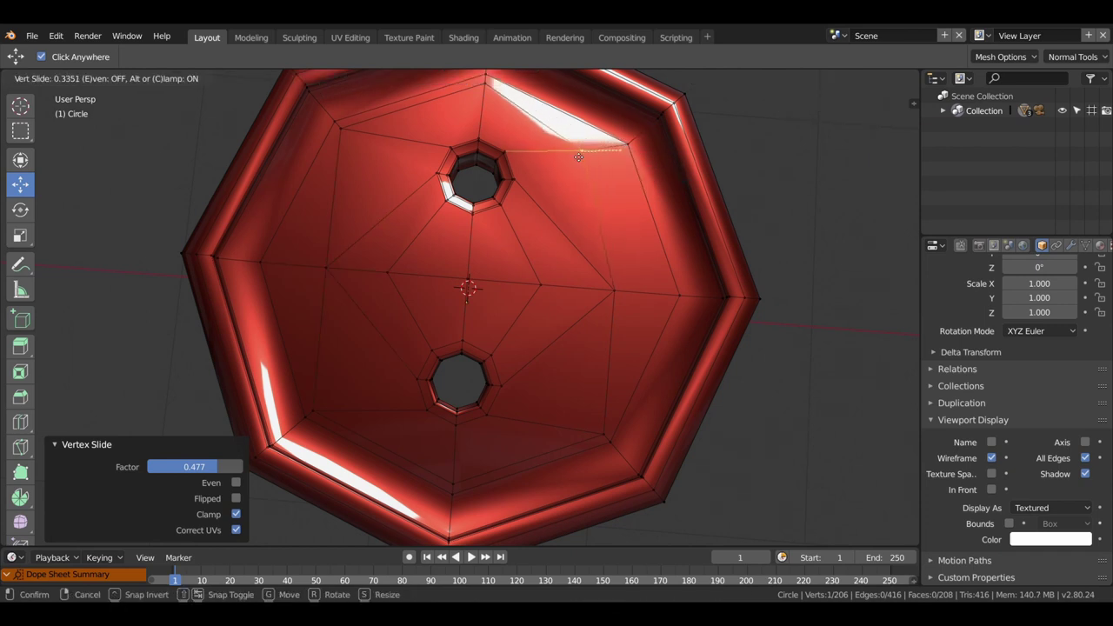
pyautogui.click(578, 156)
pyautogui.click(348, 407)
pyautogui.click(600, 434)
pyautogui.hotkey('shift', 'v')
pyautogui.click(568, 426)
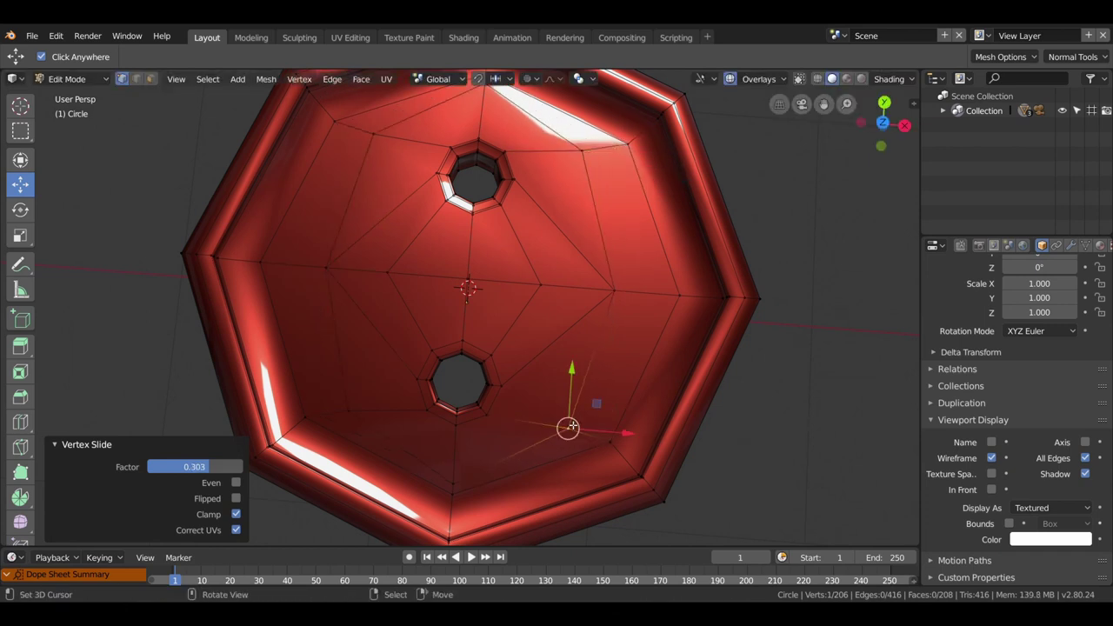
pyautogui.press('Tab')
pyautogui.moveTo(557, 344)
pyautogui.mouseDown(button='middle')
pyautogui.moveTo(638, 345)
pyautogui.moveTo(474, 296)
pyautogui.moveTo(385, 286)
pyautogui.moveTo(586, 283)
pyautogui.moveTo(513, 288)
pyautogui.moveTo(461, 344)
pyautogui.moveTo(407, 336)
pyautogui.moveTo(422, 328)
pyautogui.mouseUp(button='middle')
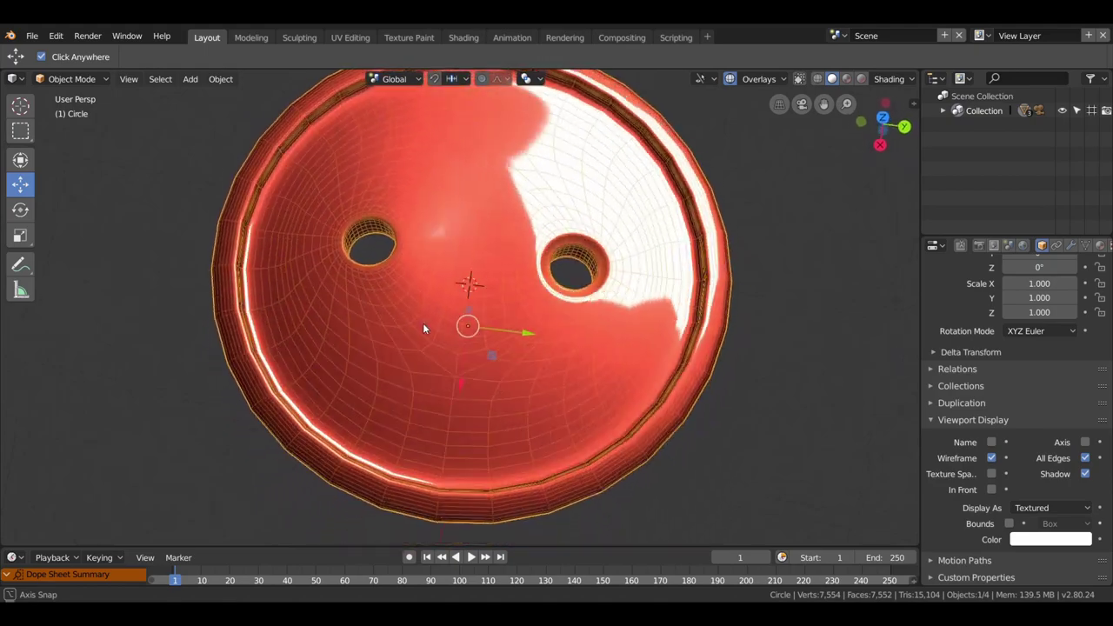
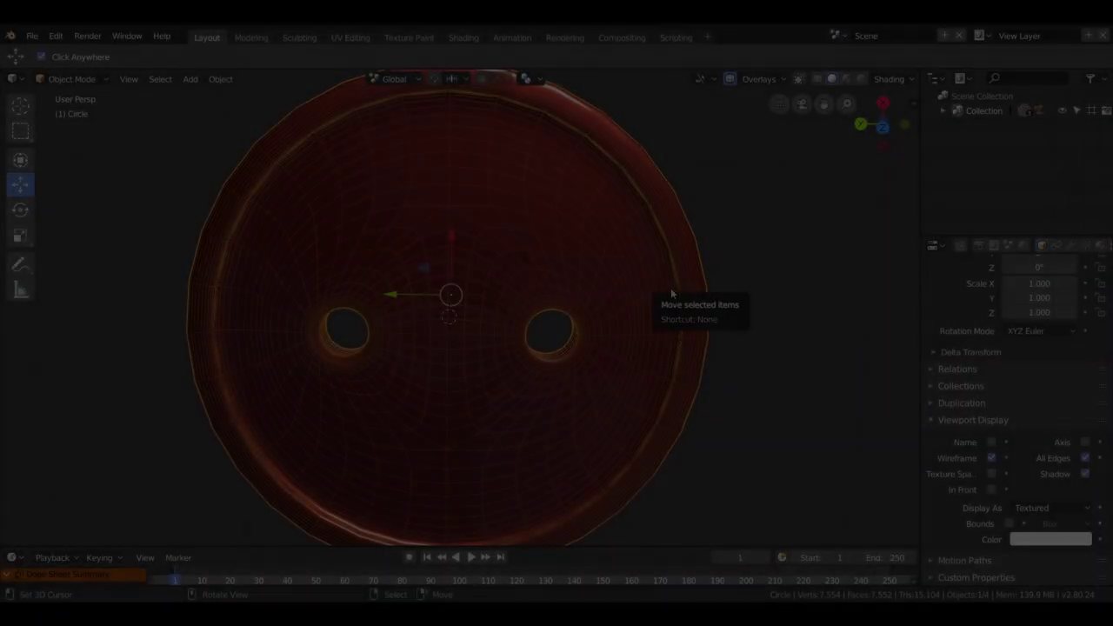
# Pan to empty ground beside the button mesh and place the 3D cursor there.
pyautogui.scroll(3, 588, 291)
pyautogui.scroll(-6, 591, 296)
pyautogui.scroll(-3, 595, 304)
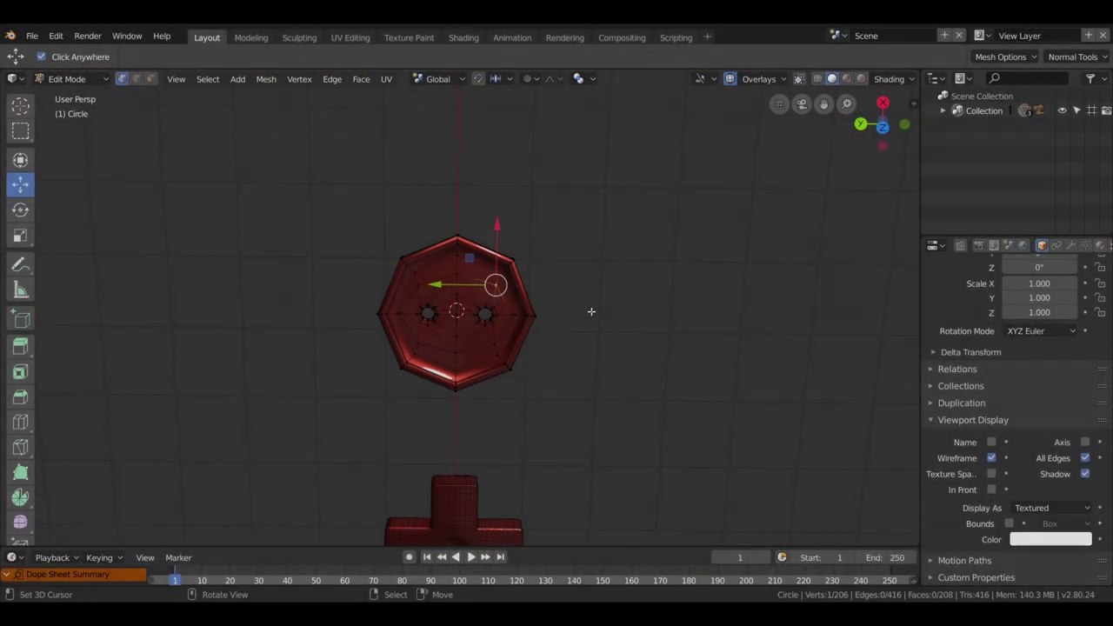
pyautogui.moveTo(626, 323)
pyautogui.keyDown('shift'); pyautogui.mouseDown(button='middle')
pyautogui.moveTo(405, 266)
pyautogui.moveTo(382, 219)
pyautogui.mouseUp(button='middle'); pyautogui.keyUp('shift')
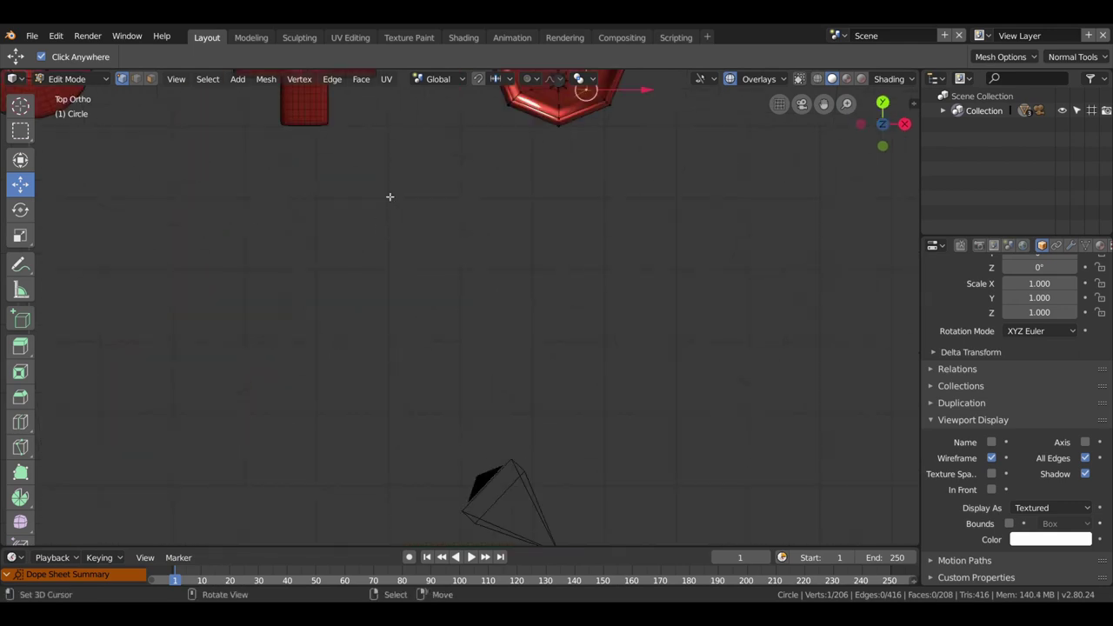
pyautogui.click(412, 209)
pyautogui.click(412, 208)
pyautogui.keyDown('shift'); pyautogui.rightClick(408, 206); pyautogui.keyUp('shift')
# Return the button to Object Mode, deselect all objects, and reposition the 3D cursor for the cube.
pyautogui.press('a')
pyautogui.press('Tab')
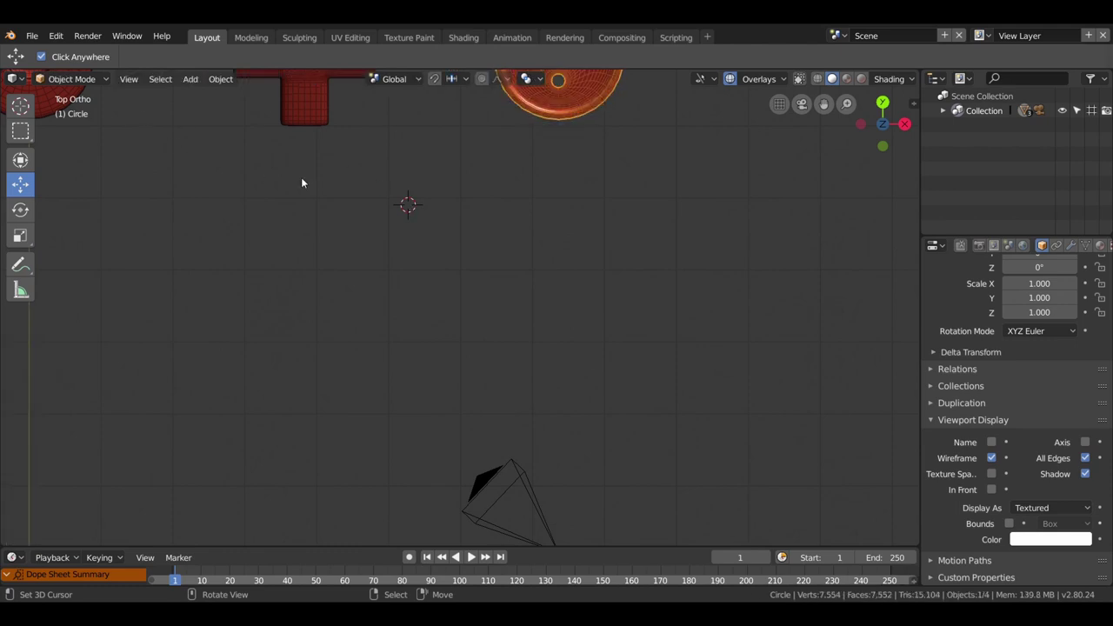
pyautogui.press('a')
pyautogui.hotkey('alt', 'a')
pyautogui.keyDown('shift'); pyautogui.rightClick(449, 223); pyautogui.keyUp('shift')
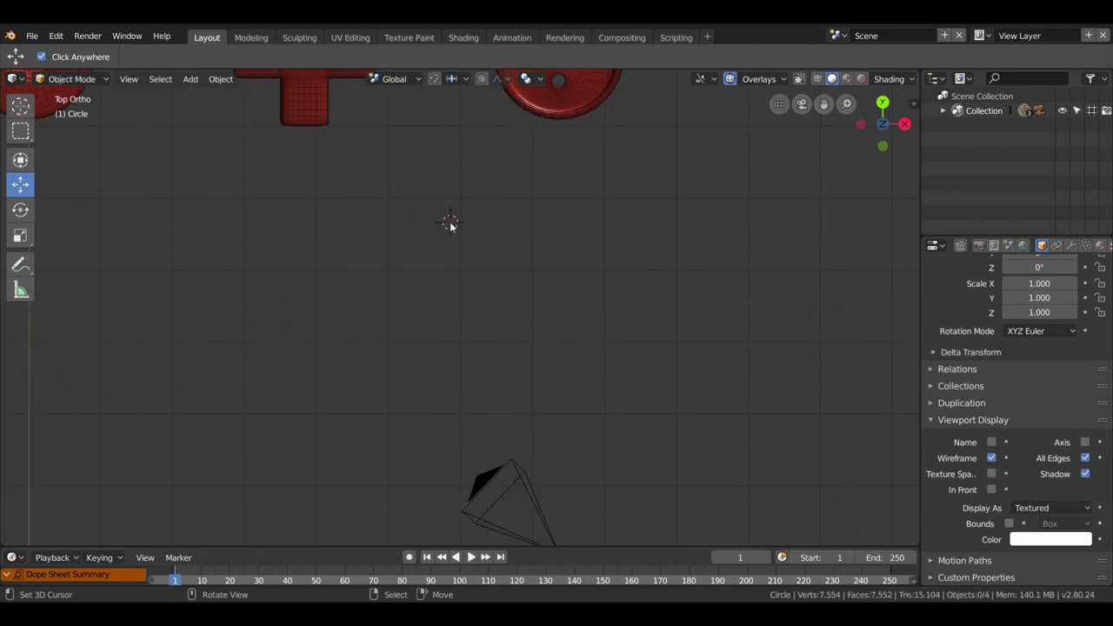
# Add a 1 m cube mesh at the 3D cursor and enter Edit Mode on it.
pyautogui.hotkey('shift', 'a')
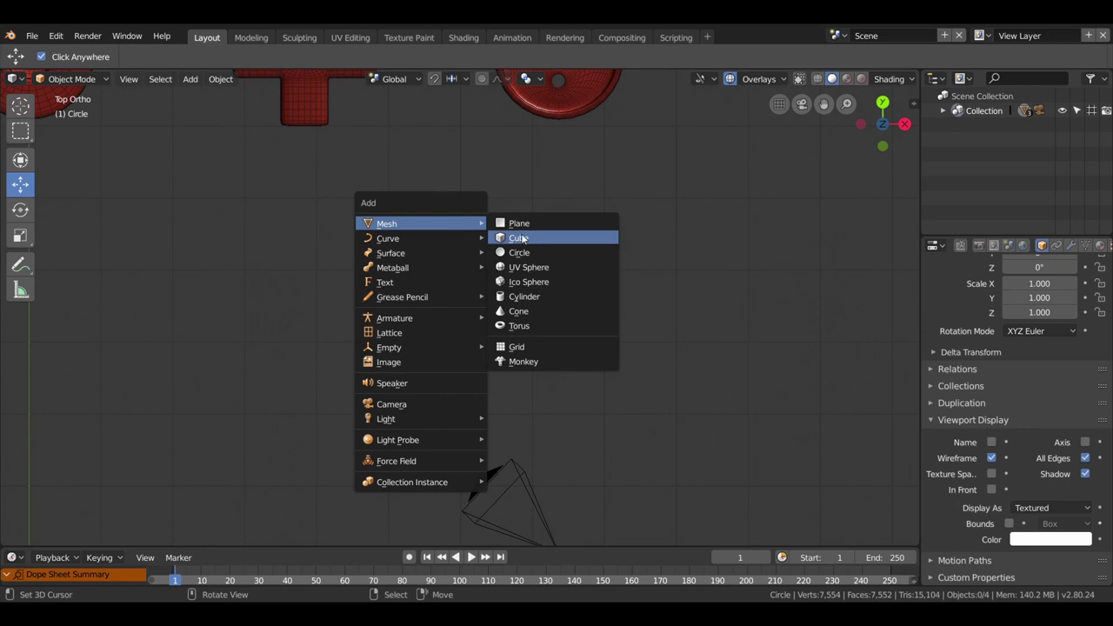
pyautogui.click(520, 238)
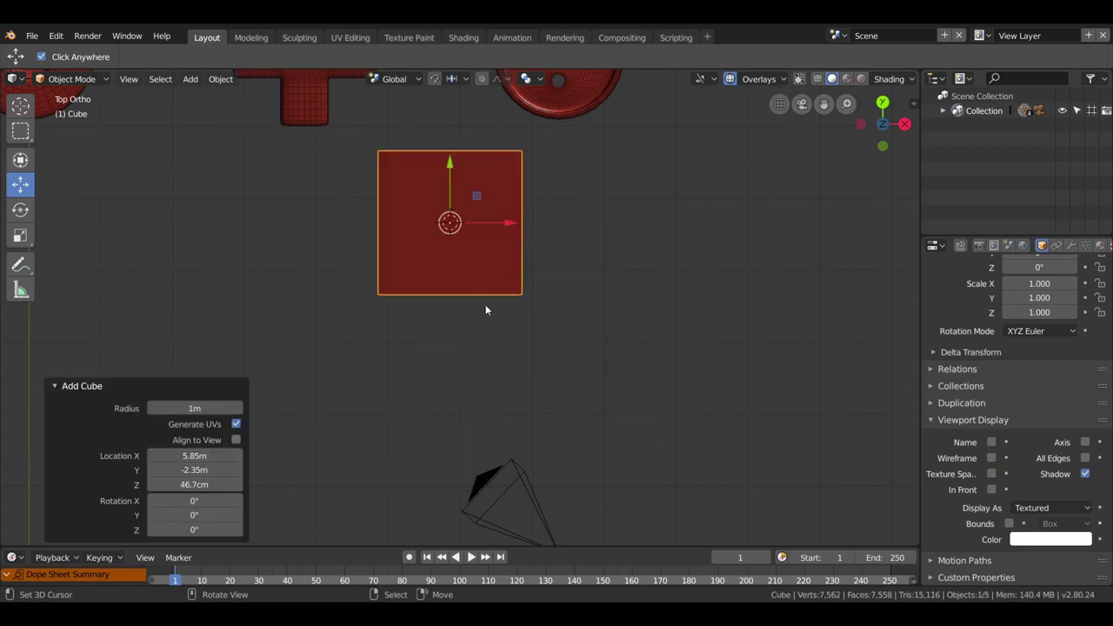
pyautogui.moveTo(485, 304)
pyautogui.mouseDown(button='middle')
pyautogui.moveTo(482, 206)
pyautogui.moveTo(467, 261)
pyautogui.moveTo(475, 251)
pyautogui.moveTo(447, 245)
pyautogui.mouseUp(button='middle')
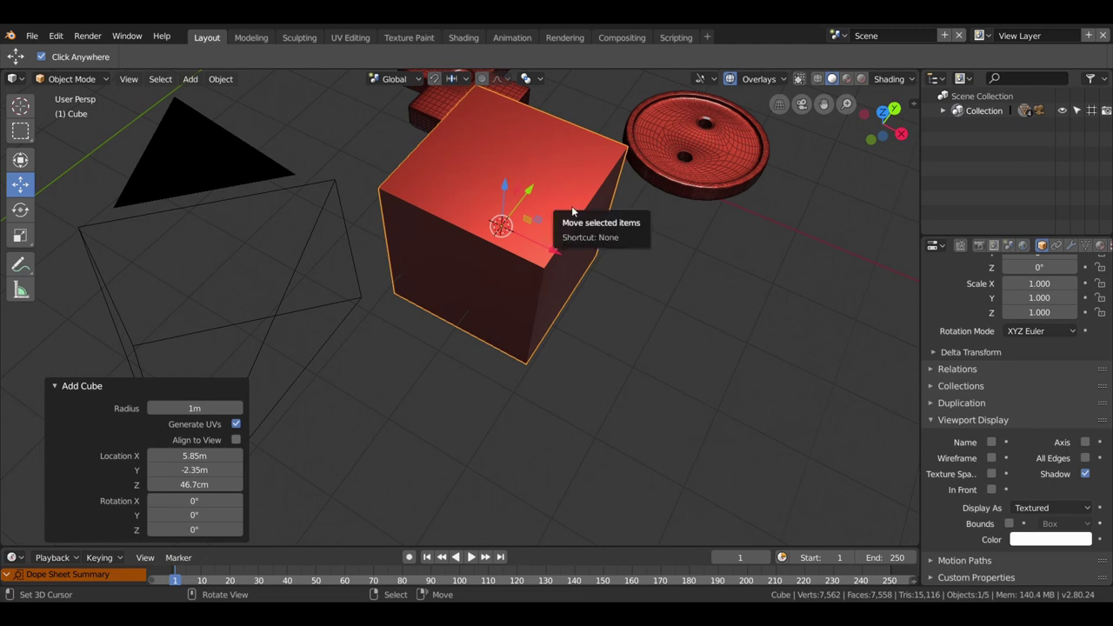
pyautogui.press('Tab')
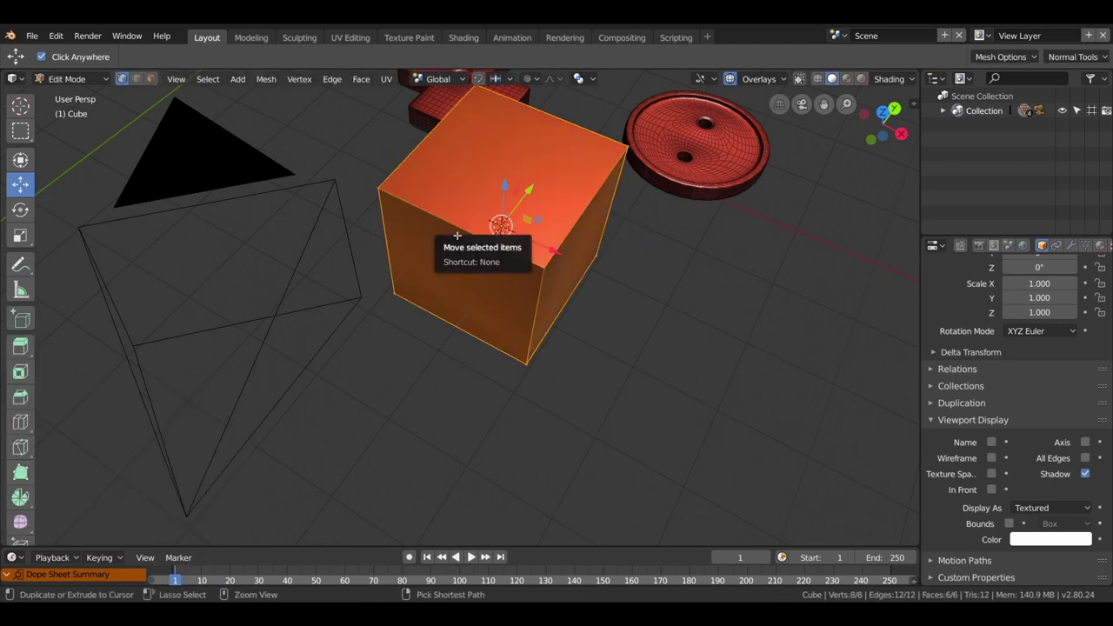
# Insert a centred vertical loop cut and bevel it, undoing an oversized bevel.
pyautogui.hotkey('ctrl', 'r')
pyautogui.click(456, 233)
pyautogui.rightClick(457, 233)
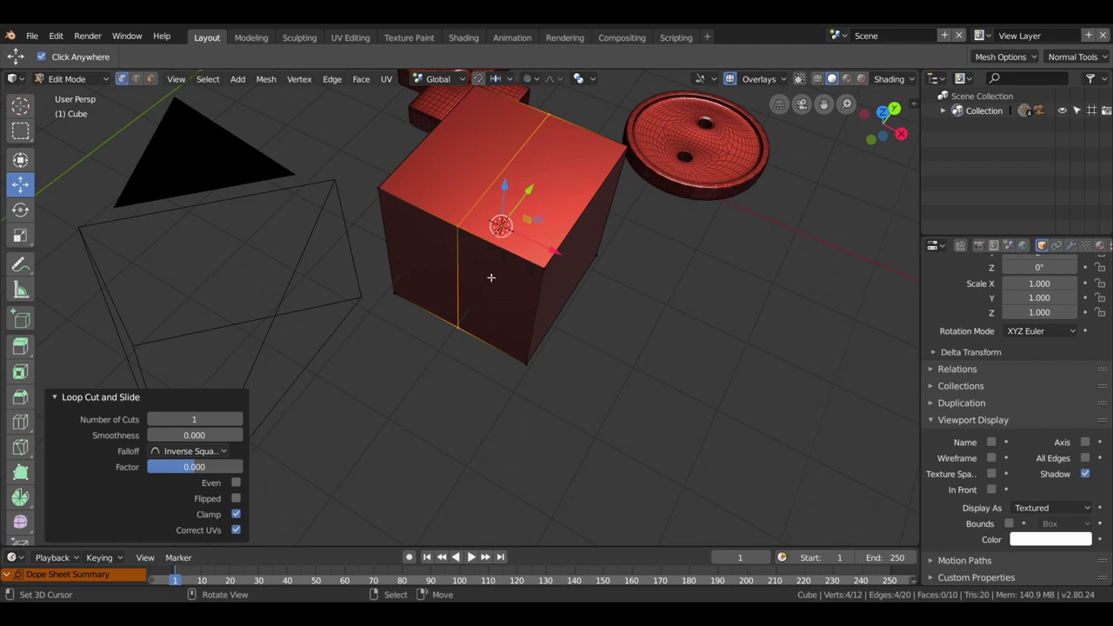
pyautogui.hotkey('ctrl', 'b')
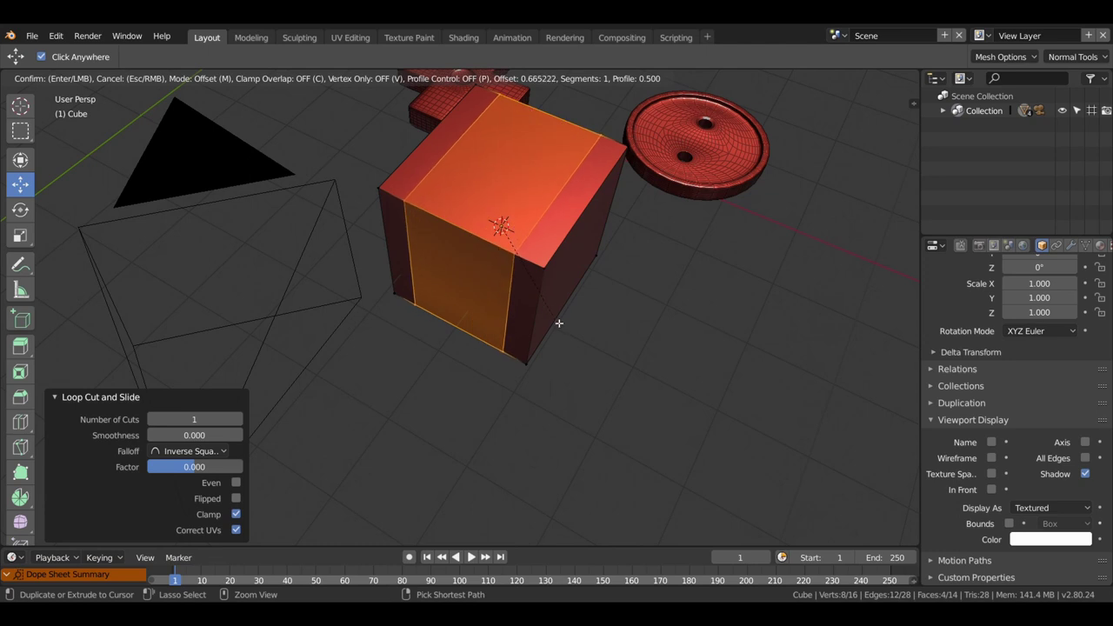
pyautogui.click(568, 342)
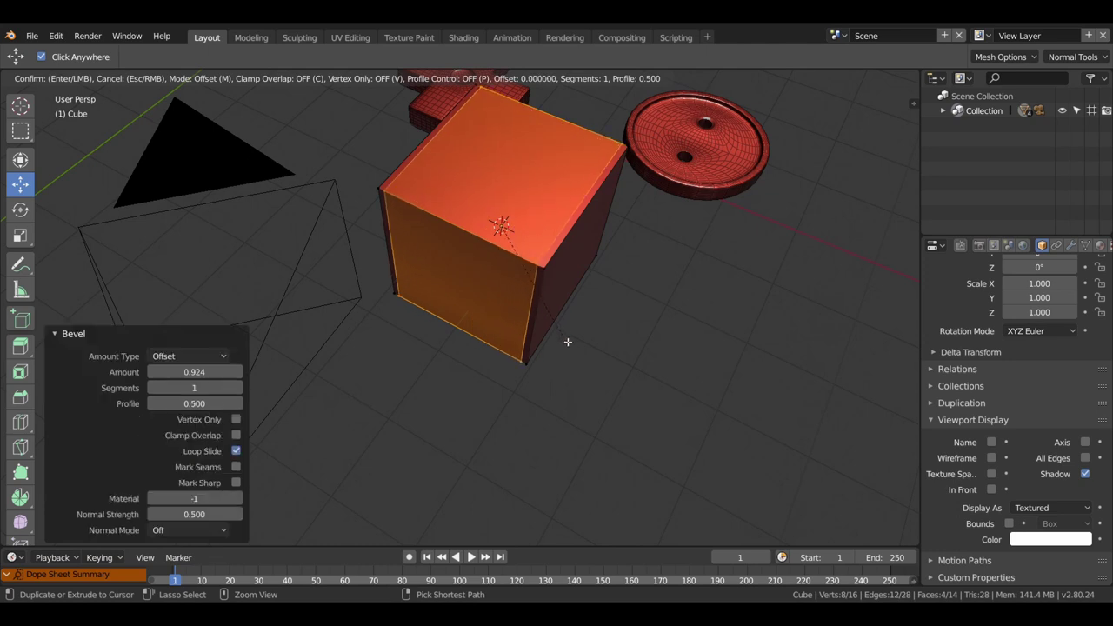
pyautogui.click(427, 392)
pyautogui.hotkey('ctrl', 'z')
pyautogui.moveTo(516, 301); pyautogui.dragTo(591, 334, button='middle')
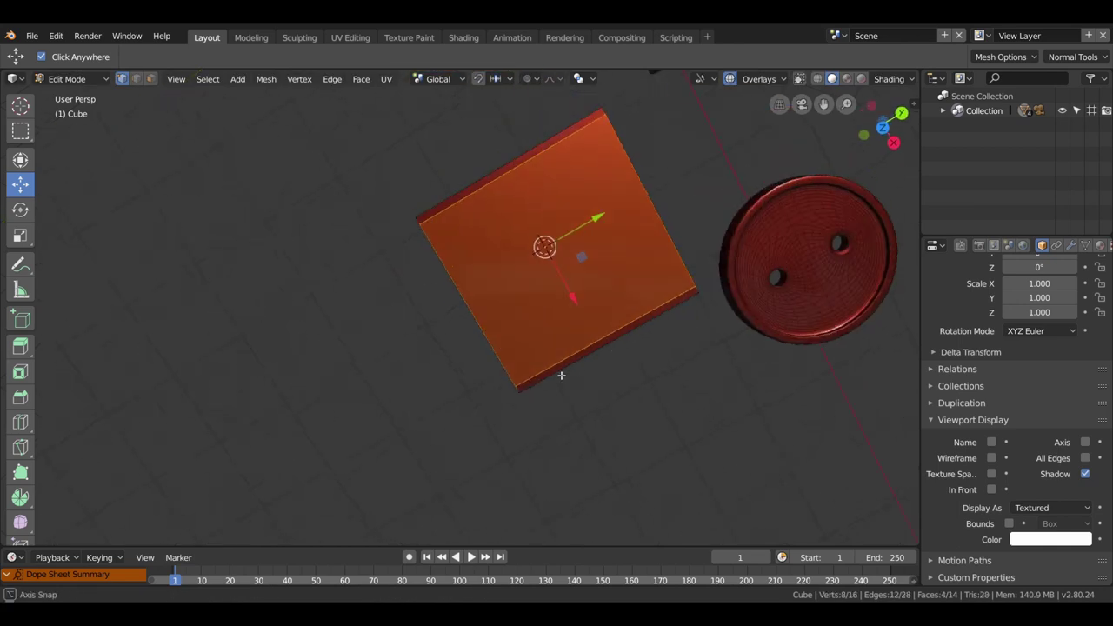
# Add another centred vertical loop and bevel it out close to the cube's edges.
pyautogui.hotkey('ctrl', 'r')
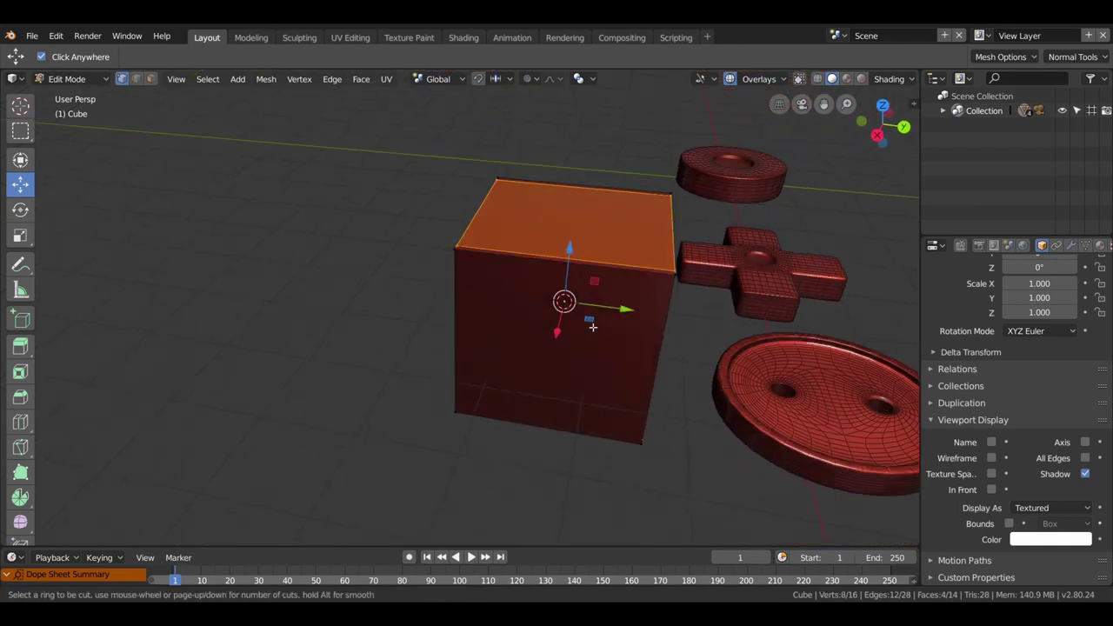
pyautogui.click(605, 264)
pyautogui.rightClick(606, 264)
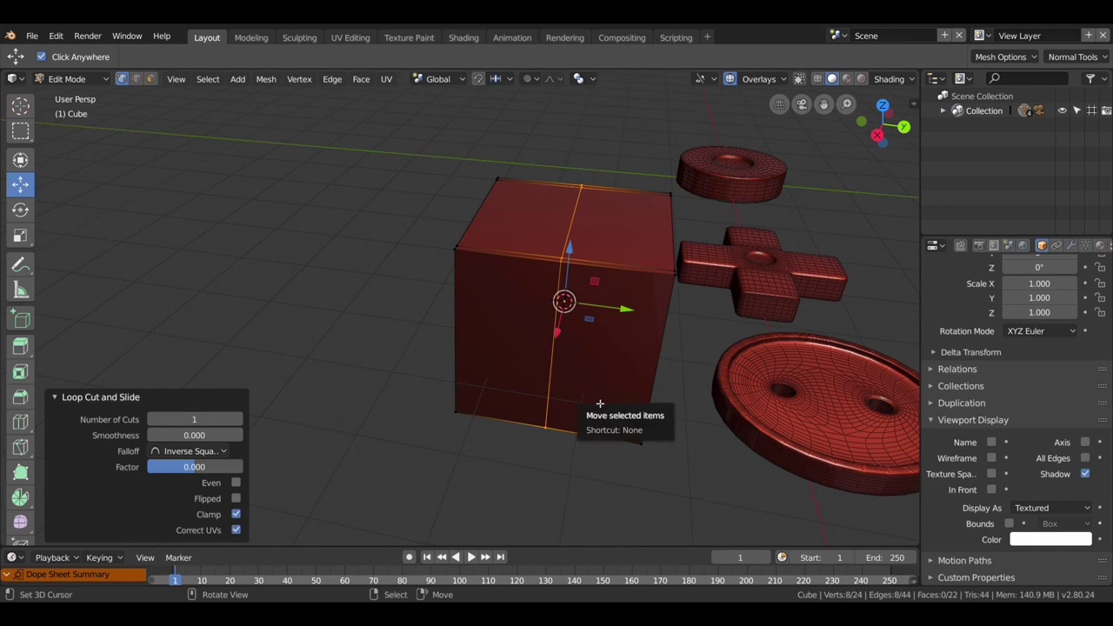
pyautogui.hotkey('ctrl', 'b')
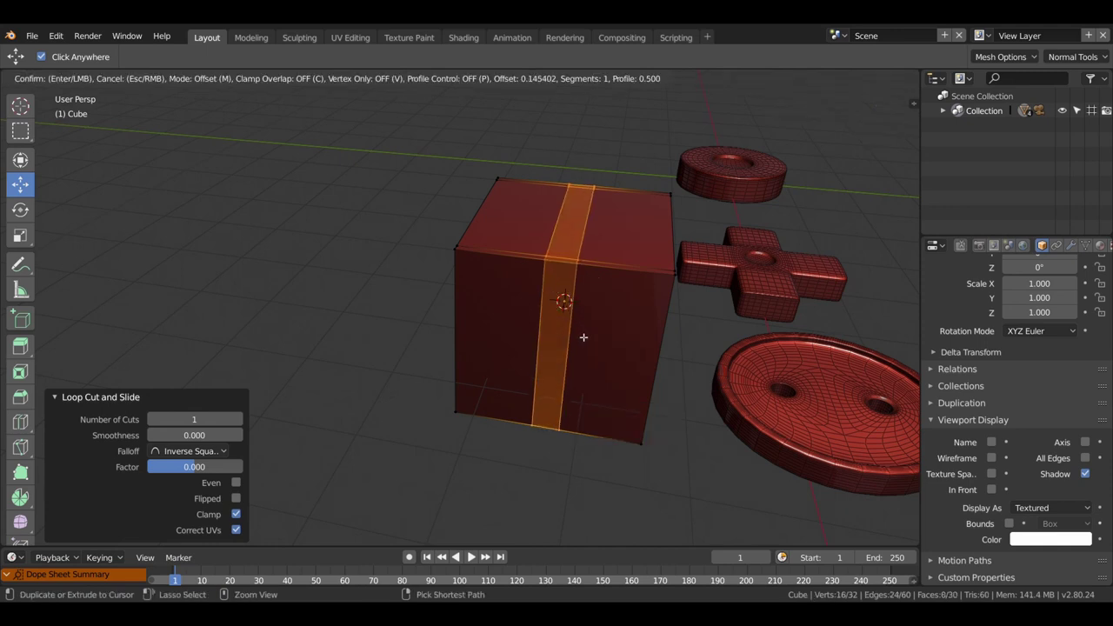
pyautogui.click(620, 390)
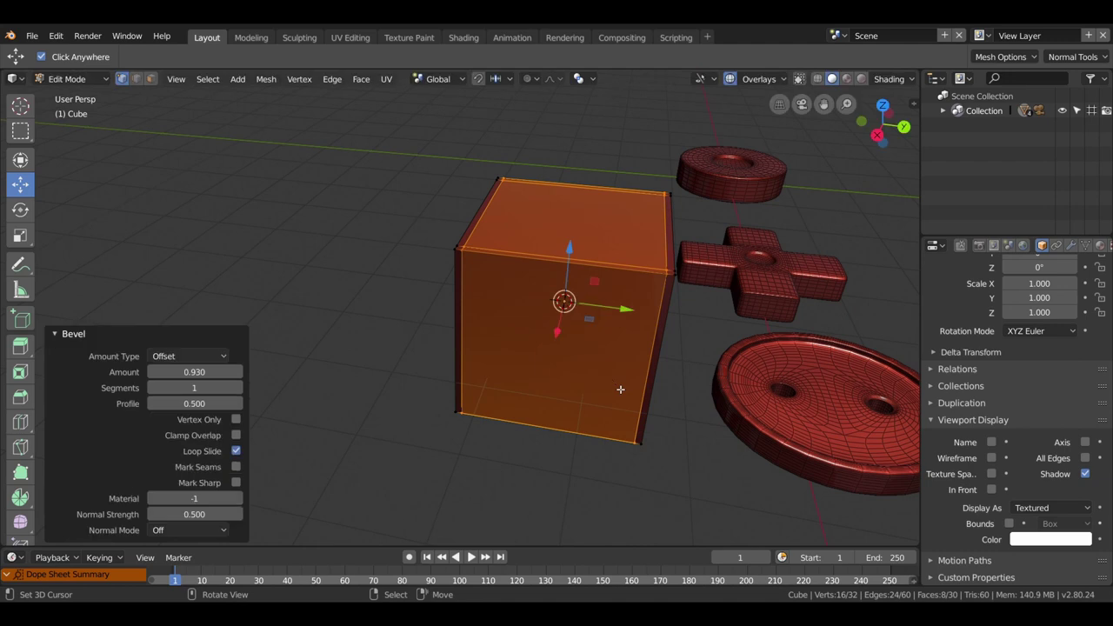
# Add a centred horizontal loop and bevel it toward the cube's edges (offset 0.903).
pyautogui.hotkey('ctrl', 'r')
pyautogui.click(462, 337)
pyautogui.rightClick(462, 338)
pyautogui.hotkey('ctrl', 'b')
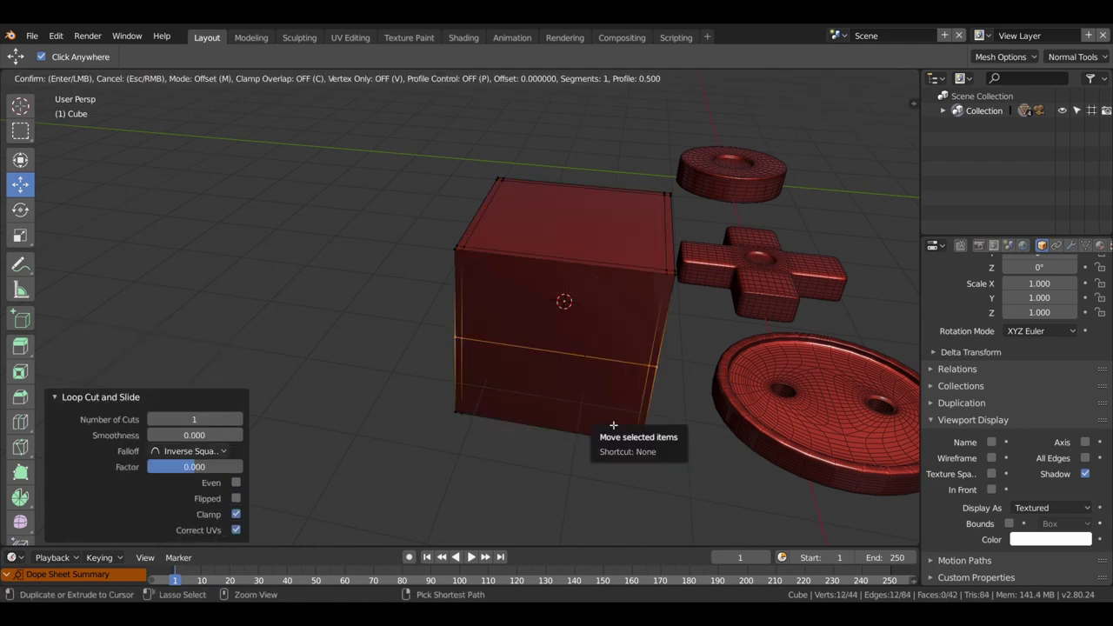
pyautogui.click(622, 506)
pyautogui.moveTo(624, 508)
pyautogui.mouseDown(button='middle')
pyautogui.moveTo(513, 346)
pyautogui.moveTo(1013, 265)
pyautogui.mouseUp(button='middle')
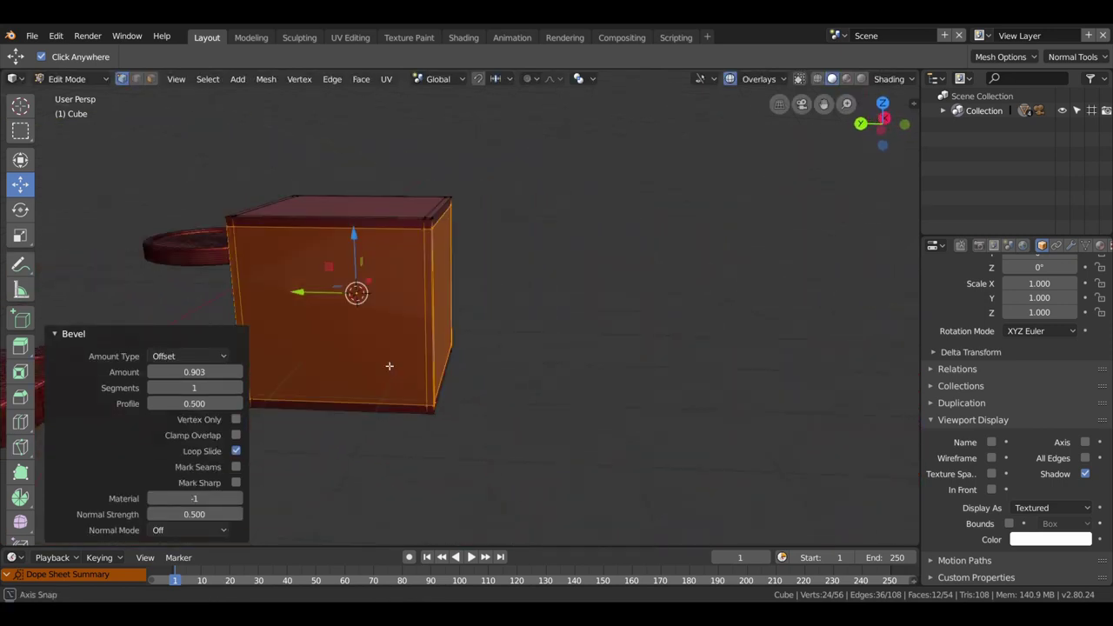
# Add a level-2 Subdivision Surface modifier to the cube and preview the smoothed block in Object Mode.
pyautogui.click(1070, 245)
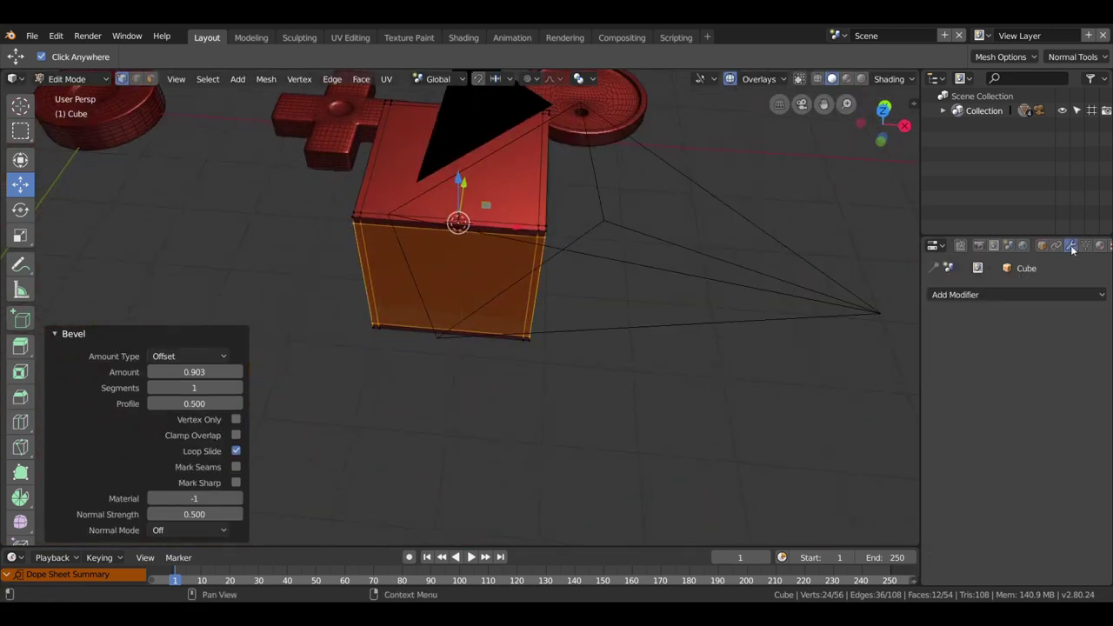
pyautogui.click(991, 294)
pyautogui.click(839, 534)
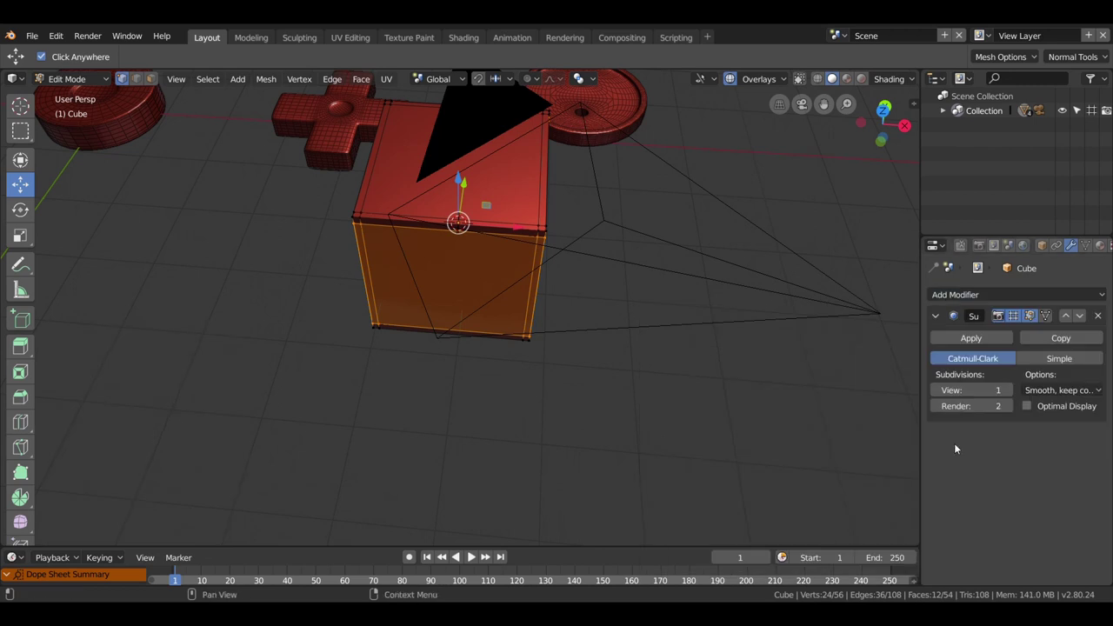
pyautogui.scroll(3, 641, 382)
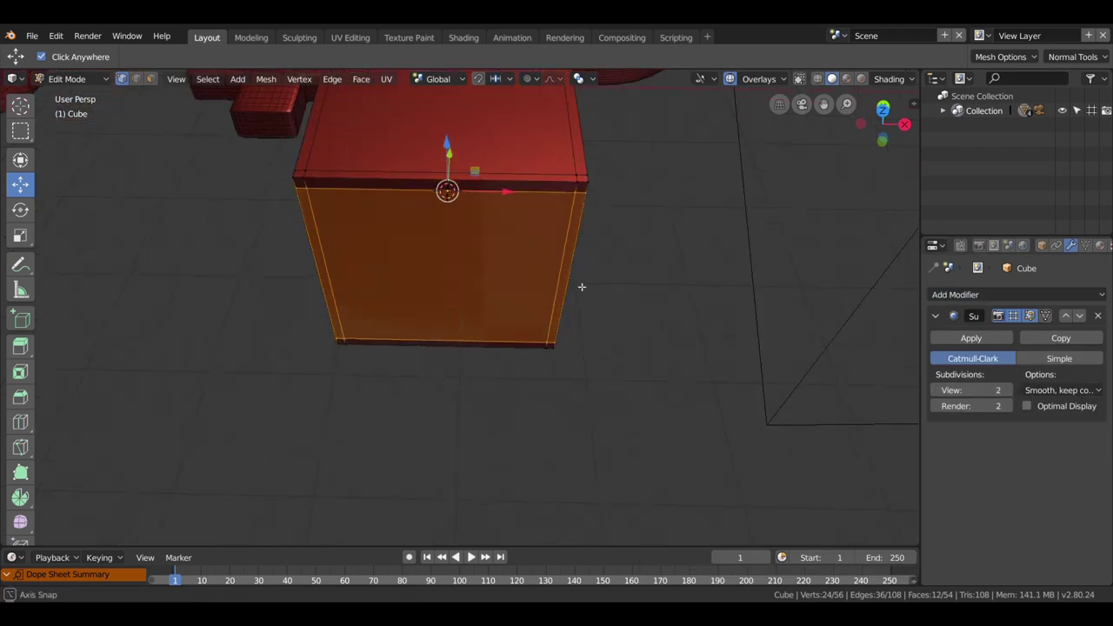
pyautogui.moveTo(580, 286); pyautogui.dragTo(745, 241, button='middle')
pyautogui.scroll(-2, 522, 360)
pyautogui.press('Tab')
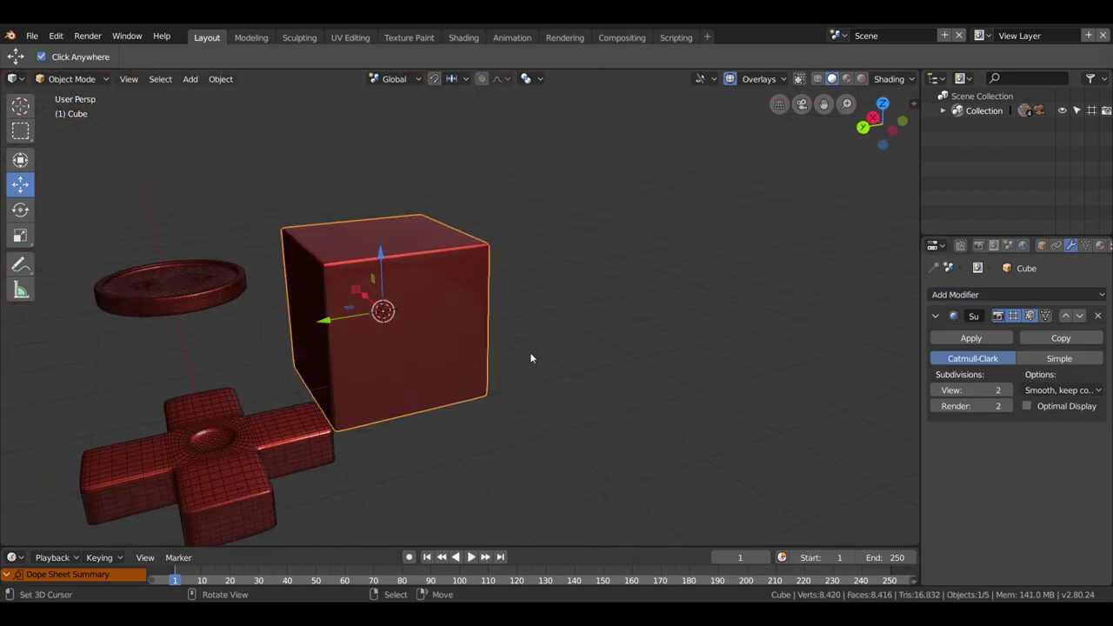
pyautogui.moveTo(523, 341)
pyautogui.mouseDown(button='middle')
pyautogui.moveTo(349, 353)
pyautogui.moveTo(317, 397)
pyautogui.mouseUp(button='middle')
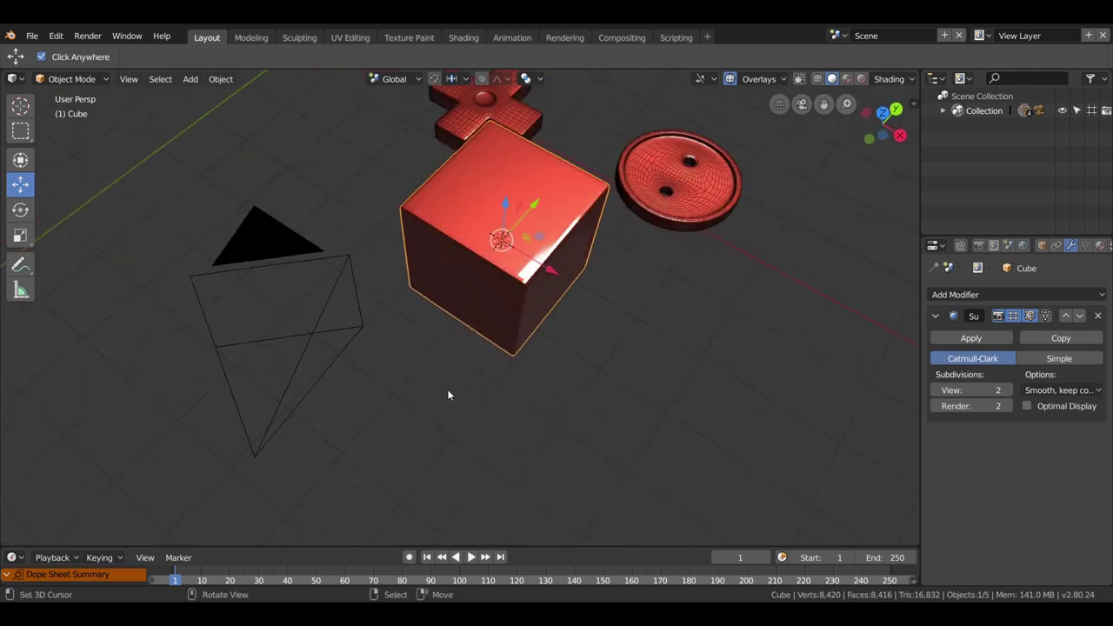
pyautogui.press('Tab')
# Add a centred edge loop across the cube, then return to Object Mode.
pyautogui.hotkey('ctrl', 'r')
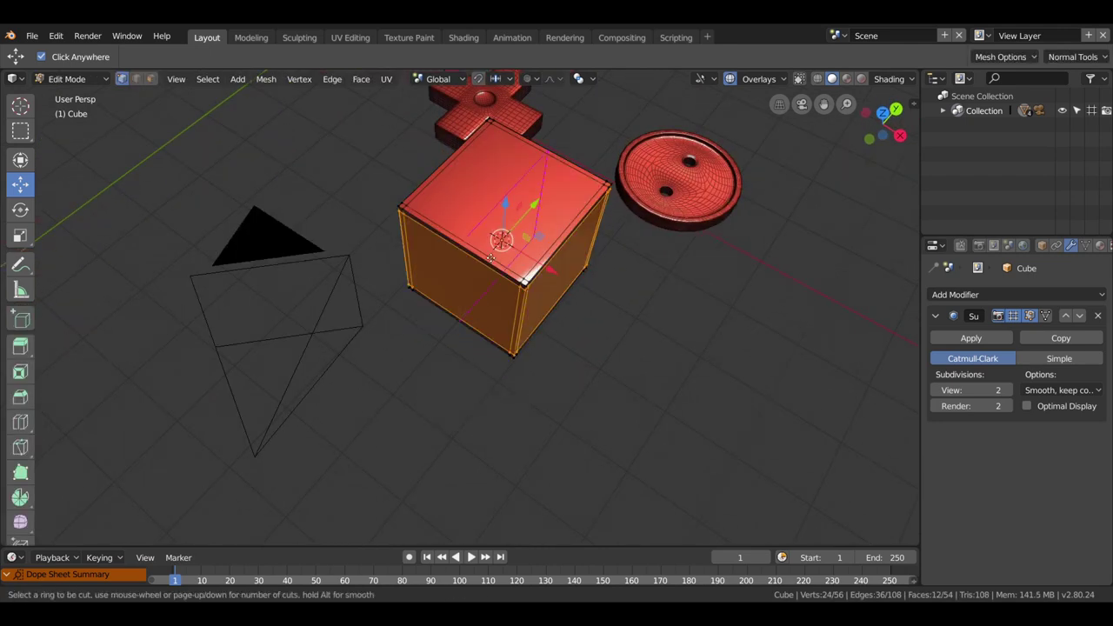
pyautogui.click(492, 259)
pyautogui.rightClick(491, 258)
pyautogui.hotkey('ctrl', 'r')
pyautogui.click(566, 226)
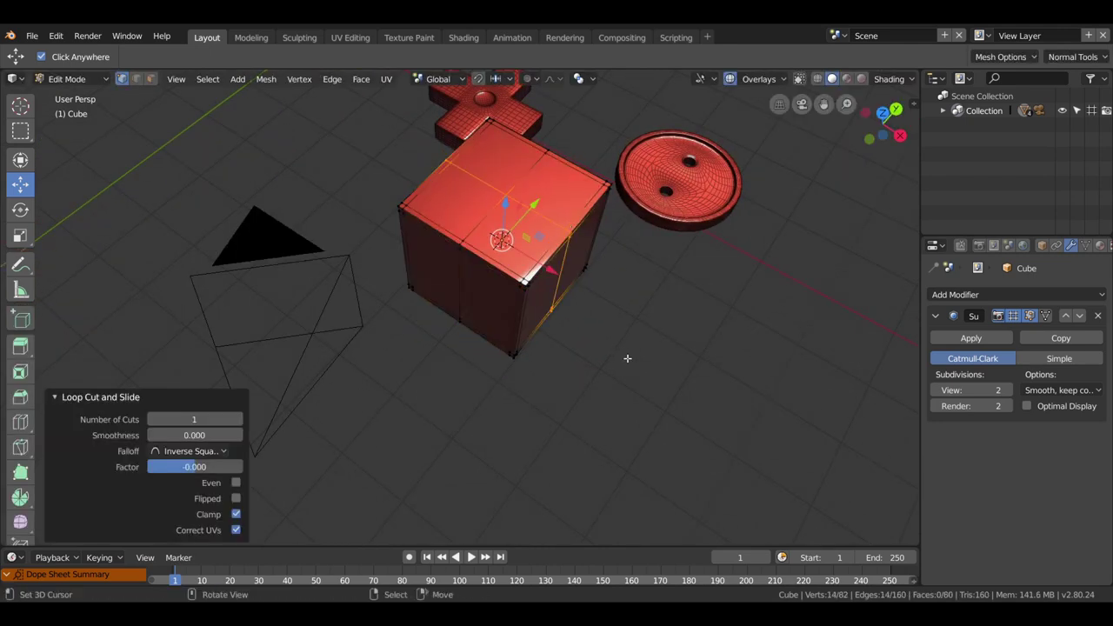
pyautogui.moveTo(628, 359)
pyautogui.mouseDown(button='middle')
pyautogui.moveTo(543, 323)
pyautogui.moveTo(591, 360)
pyautogui.moveTo(653, 373)
pyautogui.moveTo(851, 273)
pyautogui.mouseUp(button='middle')
pyautogui.press('Tab')
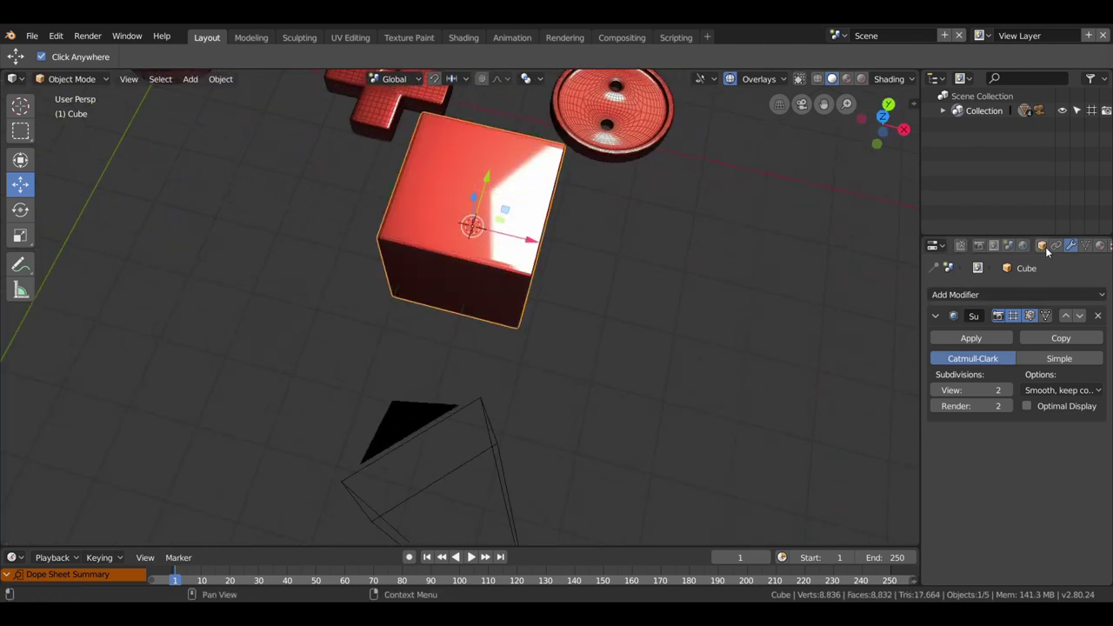
# Enable Wireframe and All Edges in the cube's Viewport Display settings.
pyautogui.click(1041, 246)
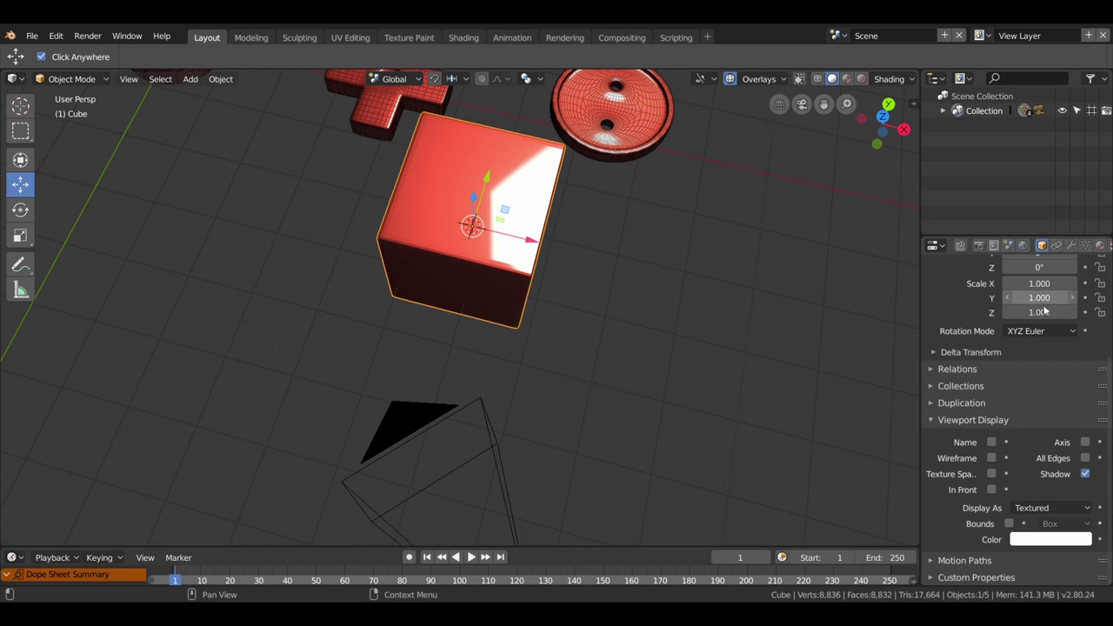
pyautogui.click(991, 457)
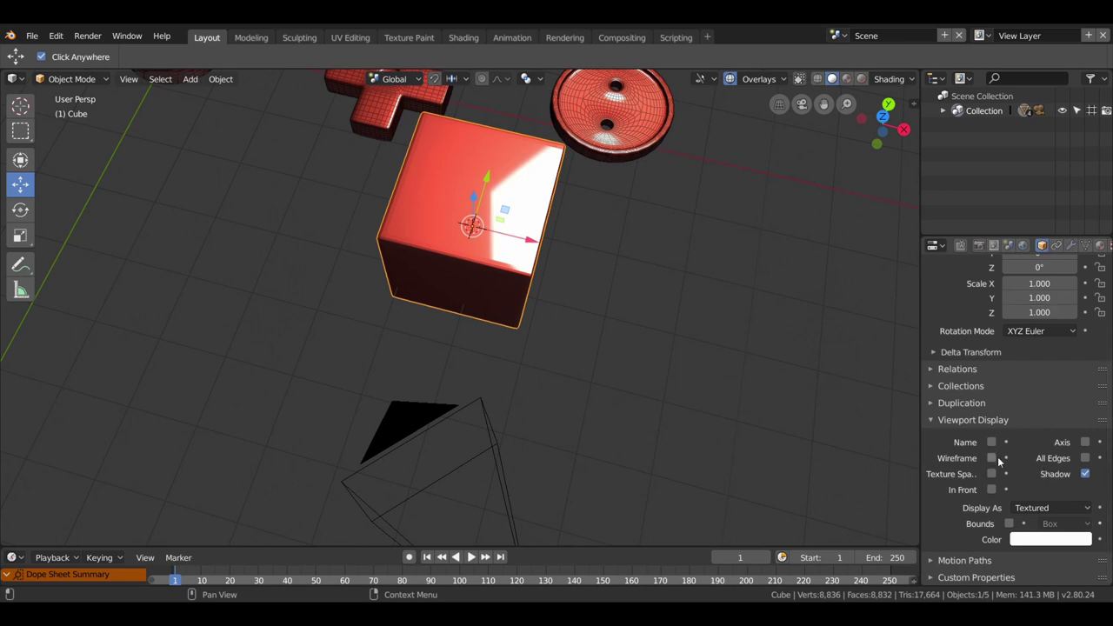
pyautogui.click(1084, 457)
pyautogui.moveTo(452, 226)
pyautogui.mouseDown(button='middle')
pyautogui.moveTo(533, 244)
pyautogui.moveTo(878, 251)
pyautogui.moveTo(137, 293)
pyautogui.moveTo(580, 264)
pyautogui.moveTo(580, 350)
pyautogui.moveTo(1046, 82)
pyautogui.mouseUp(button='middle')
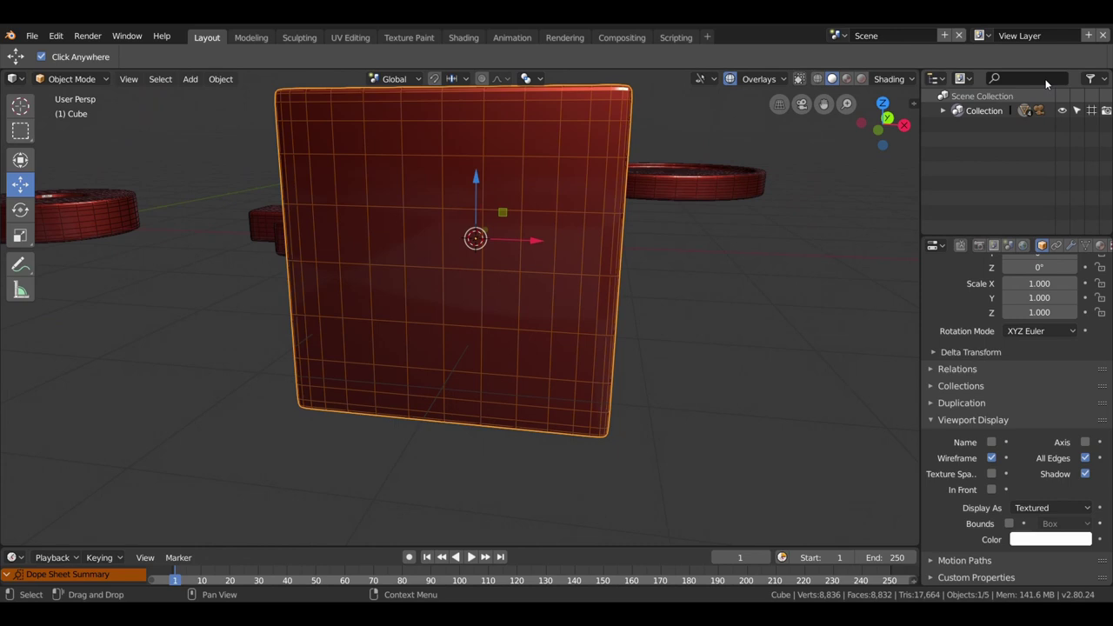